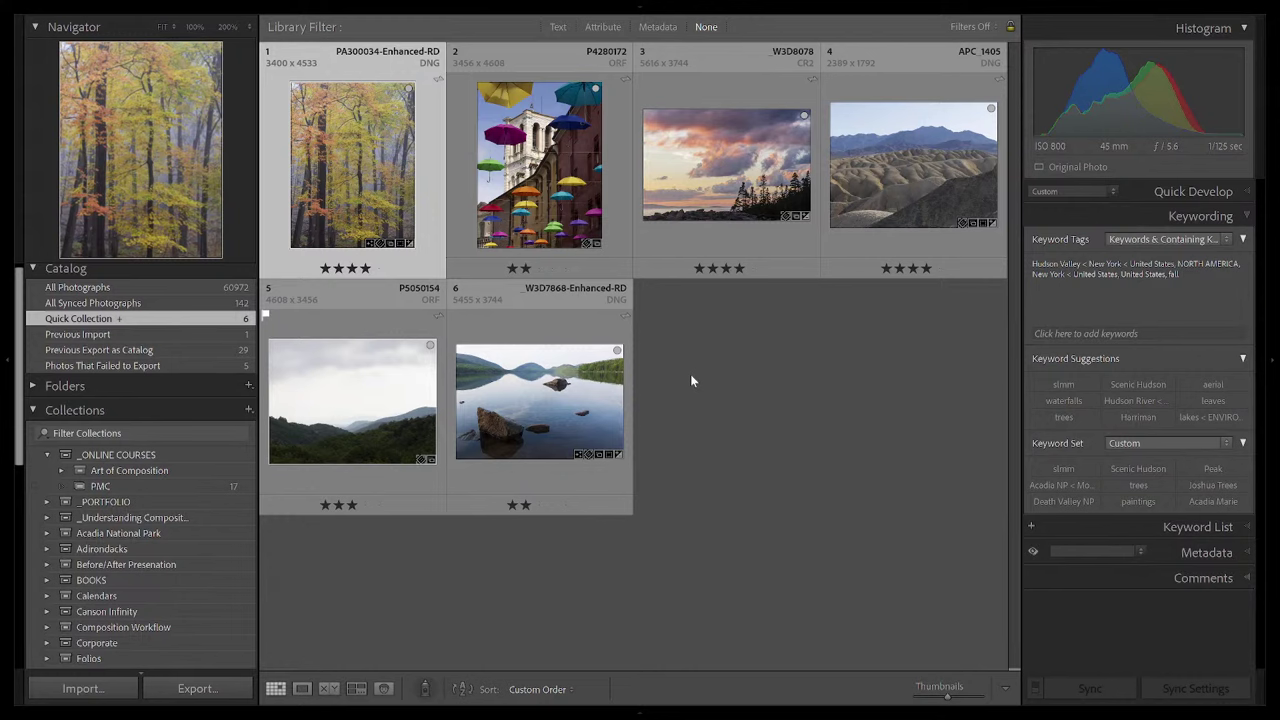
Step: Show the autumn forest photo in the large single-photo view, hide the navigation panels and widen the adjustment panel area
key(z)
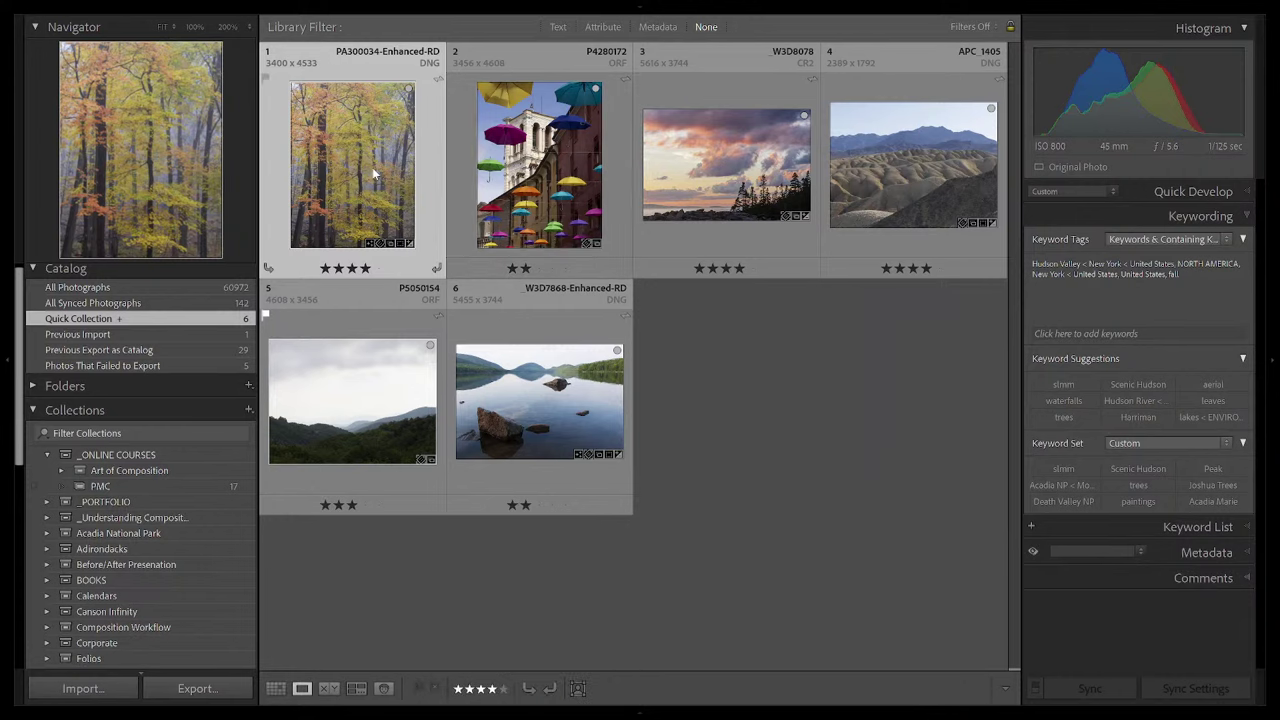
click(438, 222)
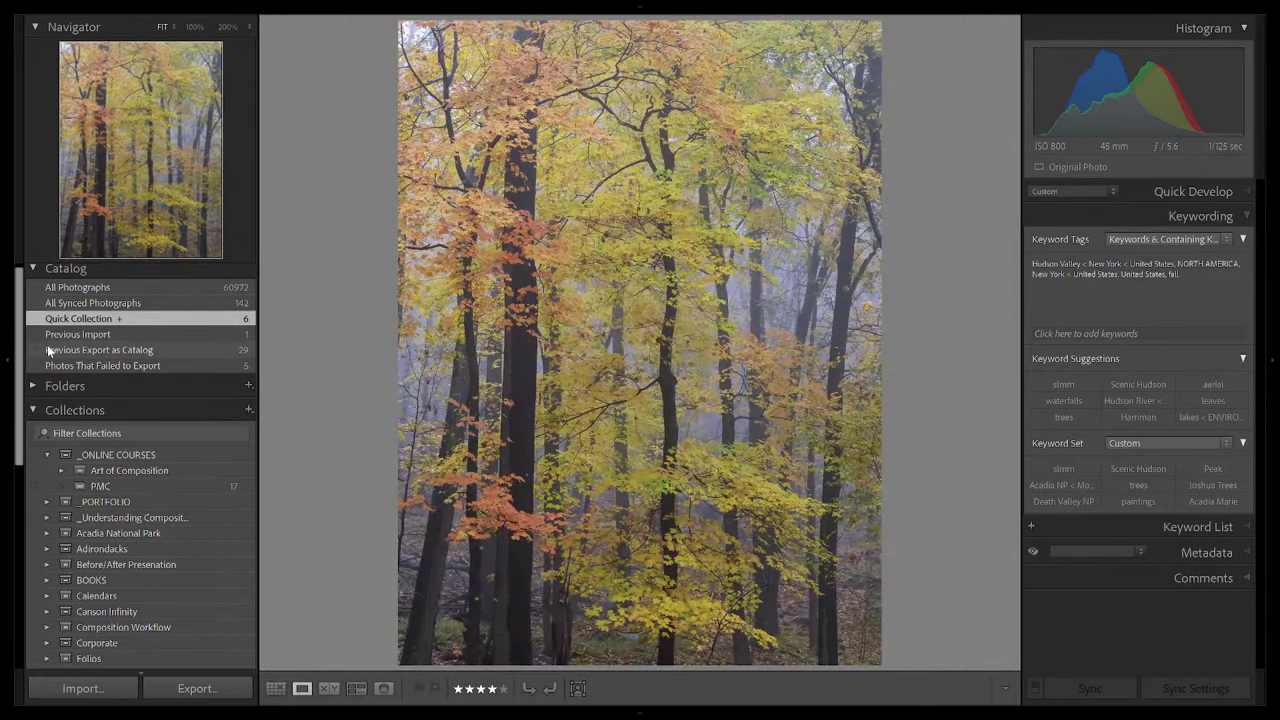
click(6, 363)
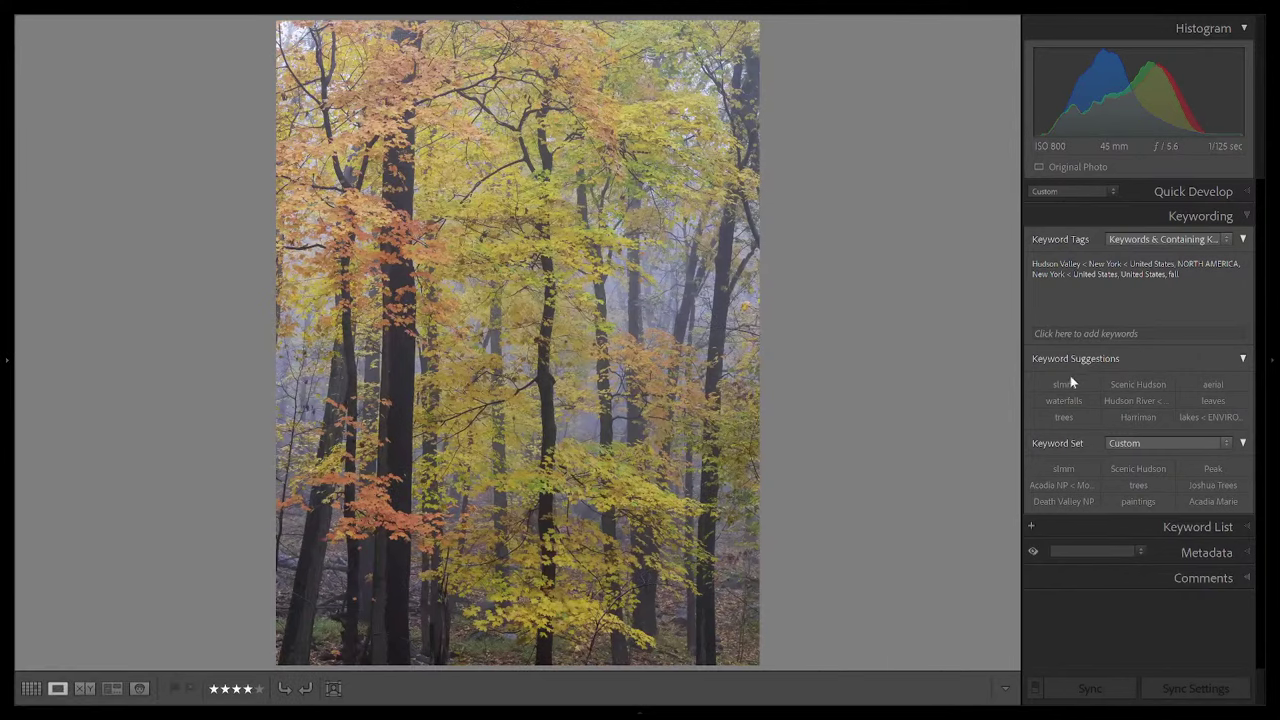
drag(1020, 335, 976, 333)
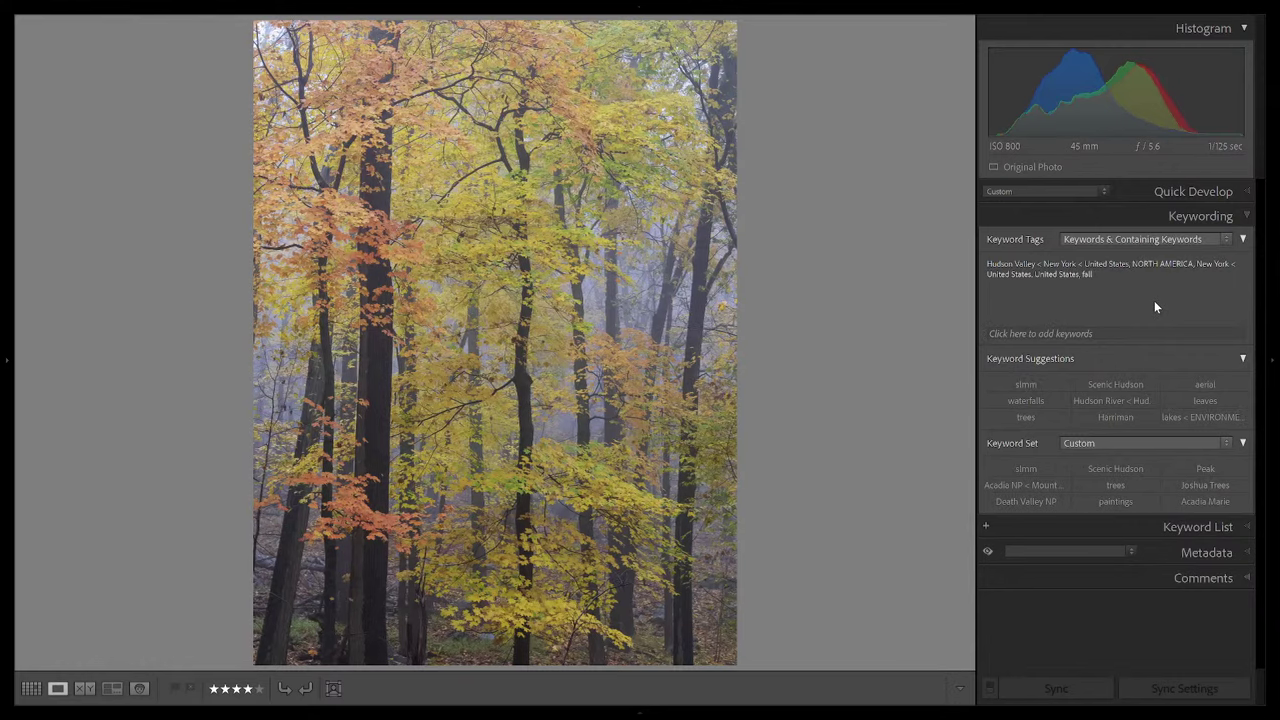
Step: Open the forest photo in the Develop module and expand the histogram
key(d)
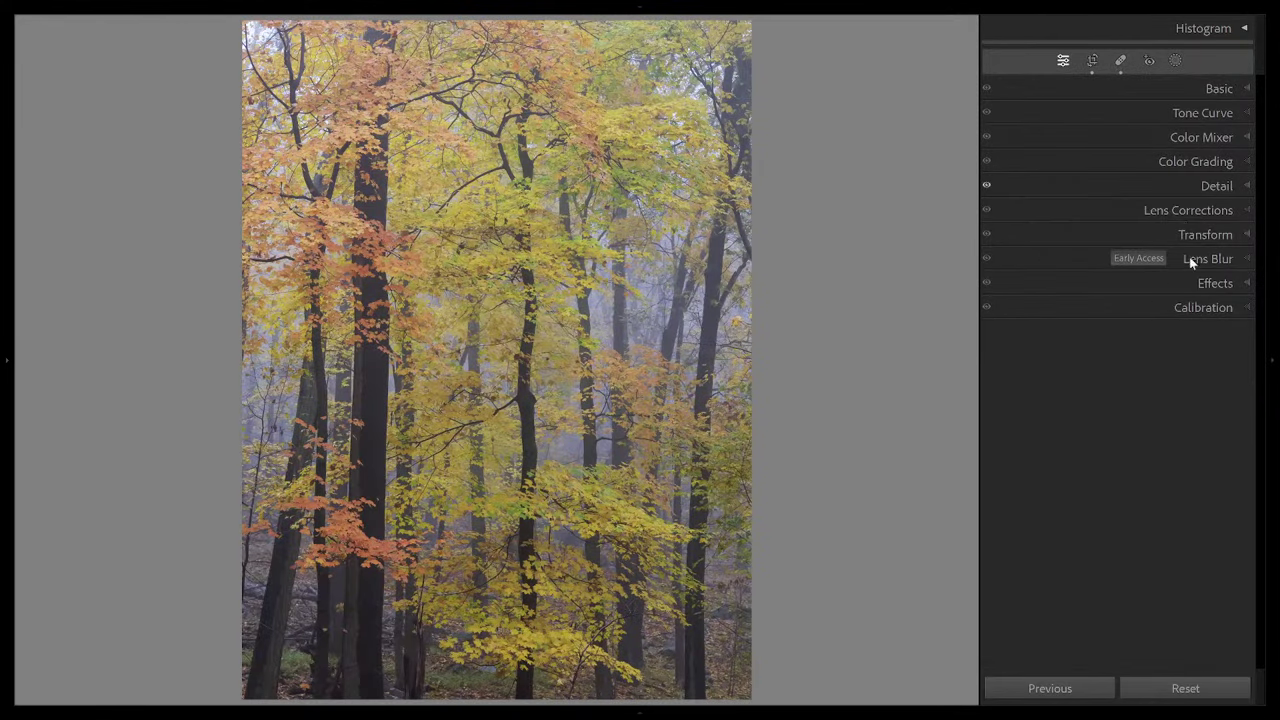
click(1246, 30)
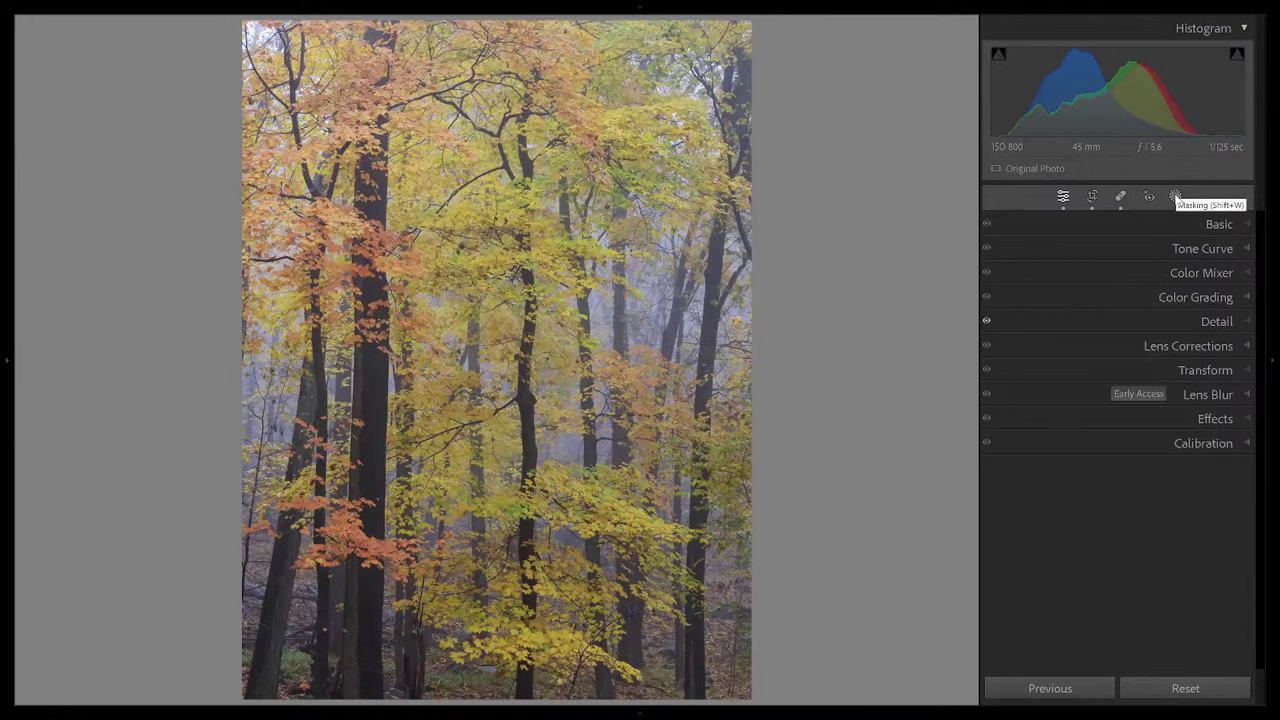
Step: Look over the available mask types and compare them with the global Basic adjustments
click(1175, 197)
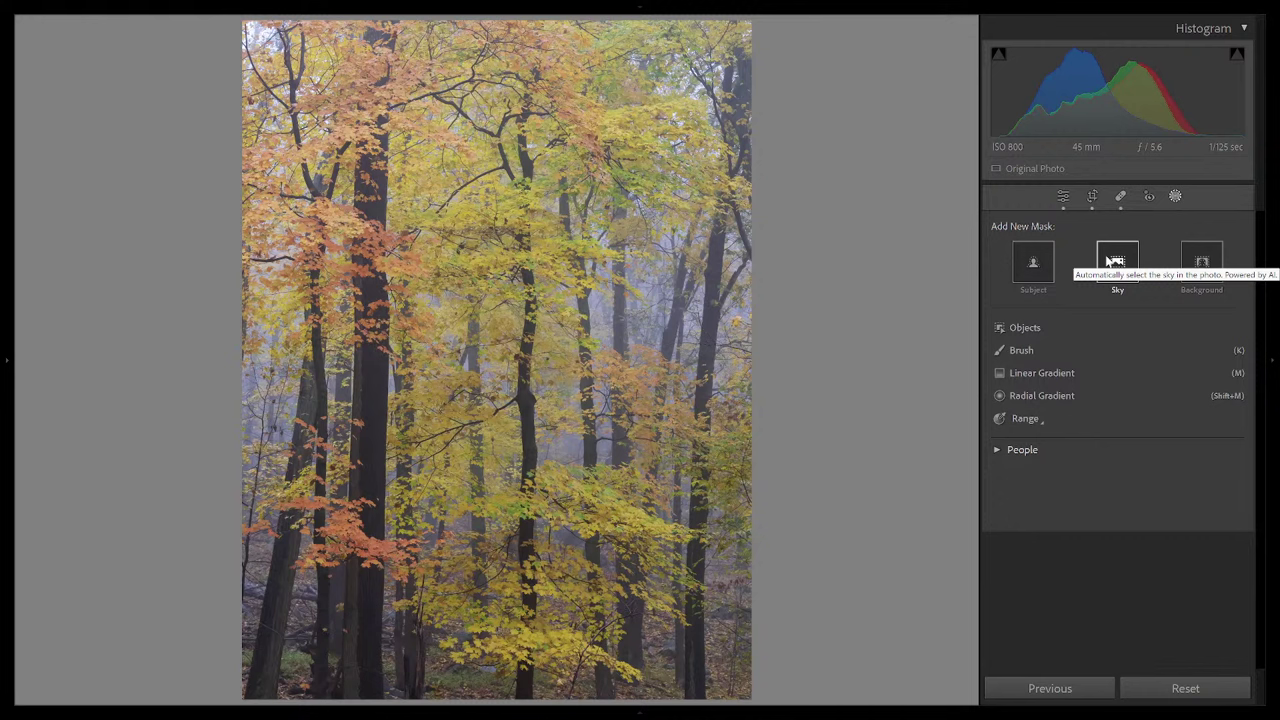
click(1062, 197)
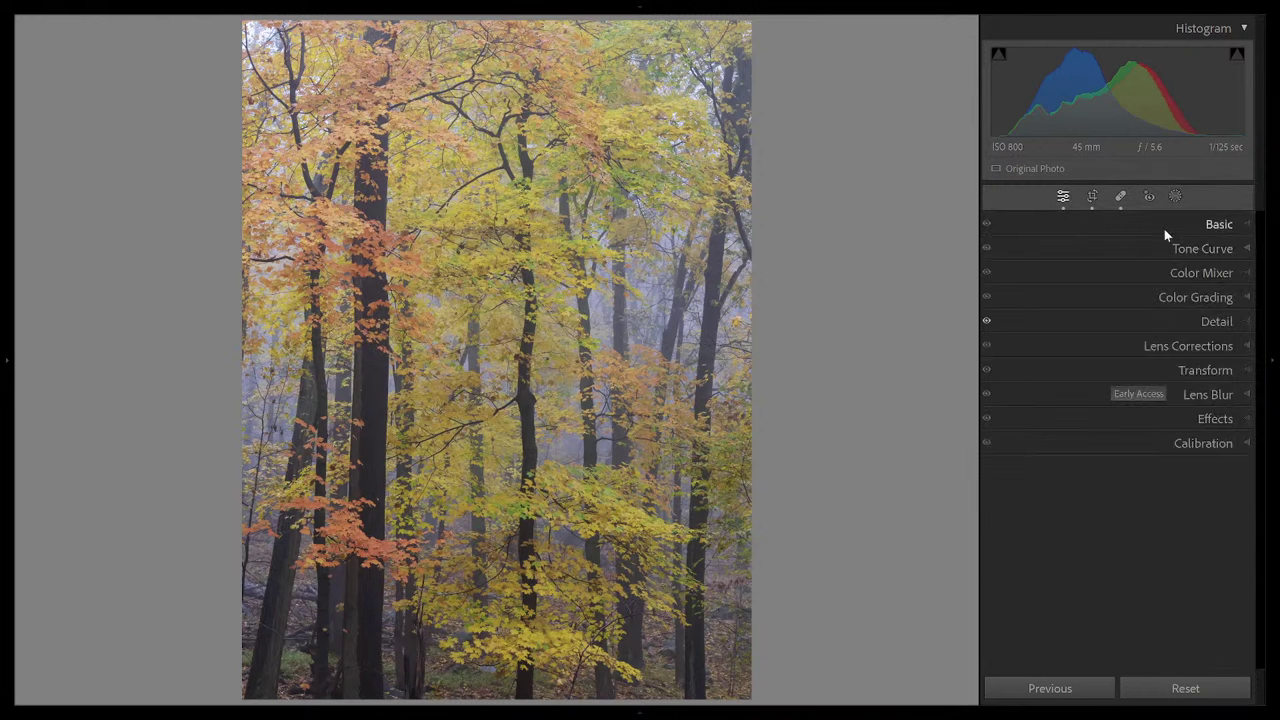
click(1240, 224)
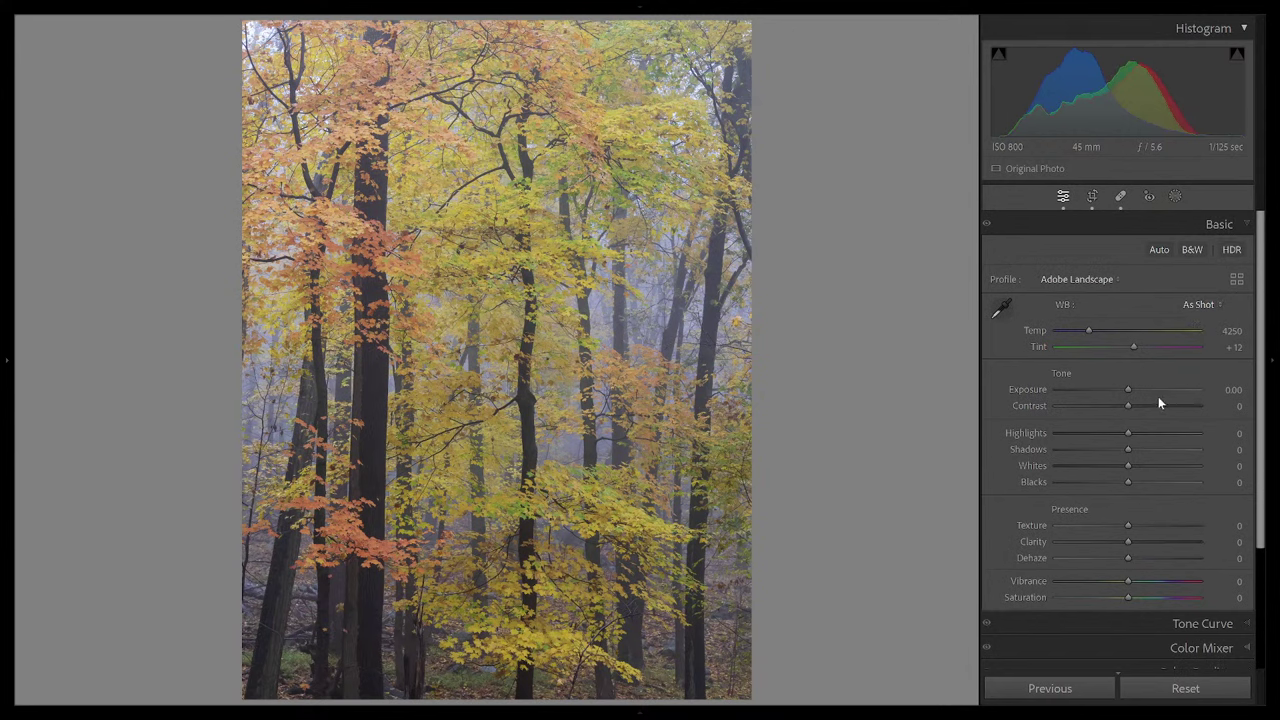
scroll(1158, 396, down, 2)
scroll(1158, 396, up, 2)
scroll(1158, 396, down, 1)
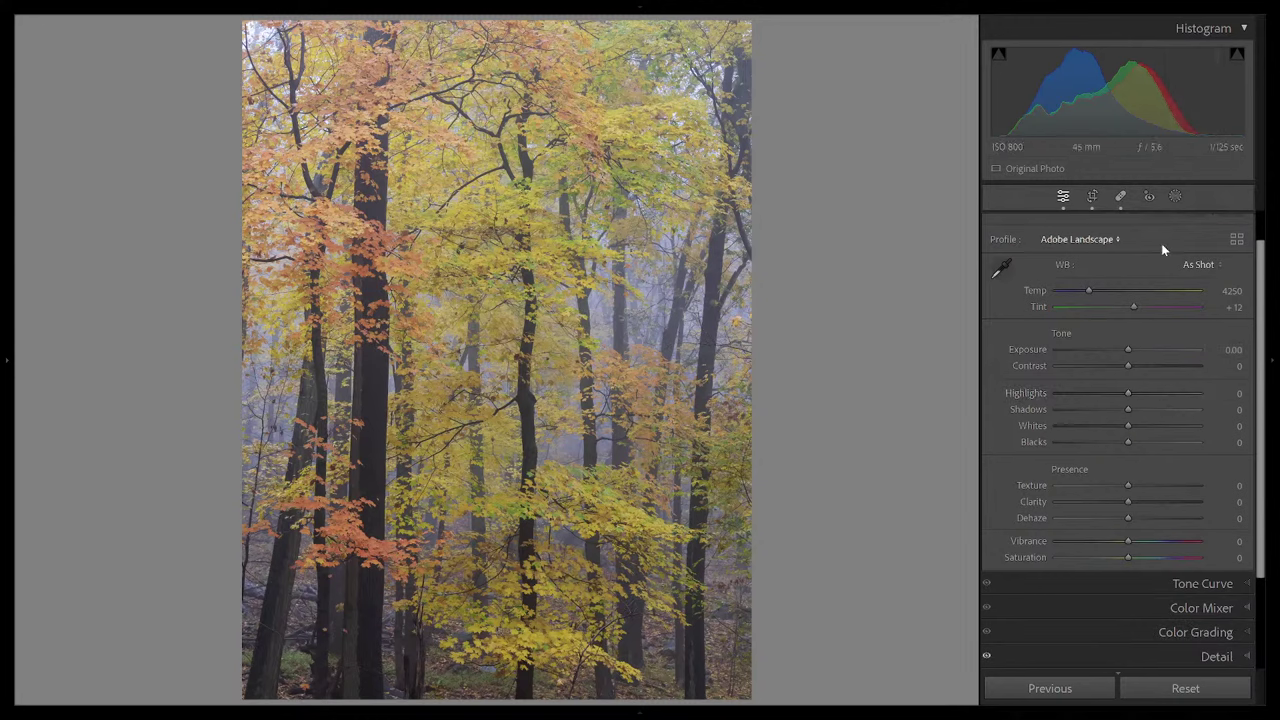
Step: Start a new brush mask on the forest photo and set the brush size to 15
click(1176, 197)
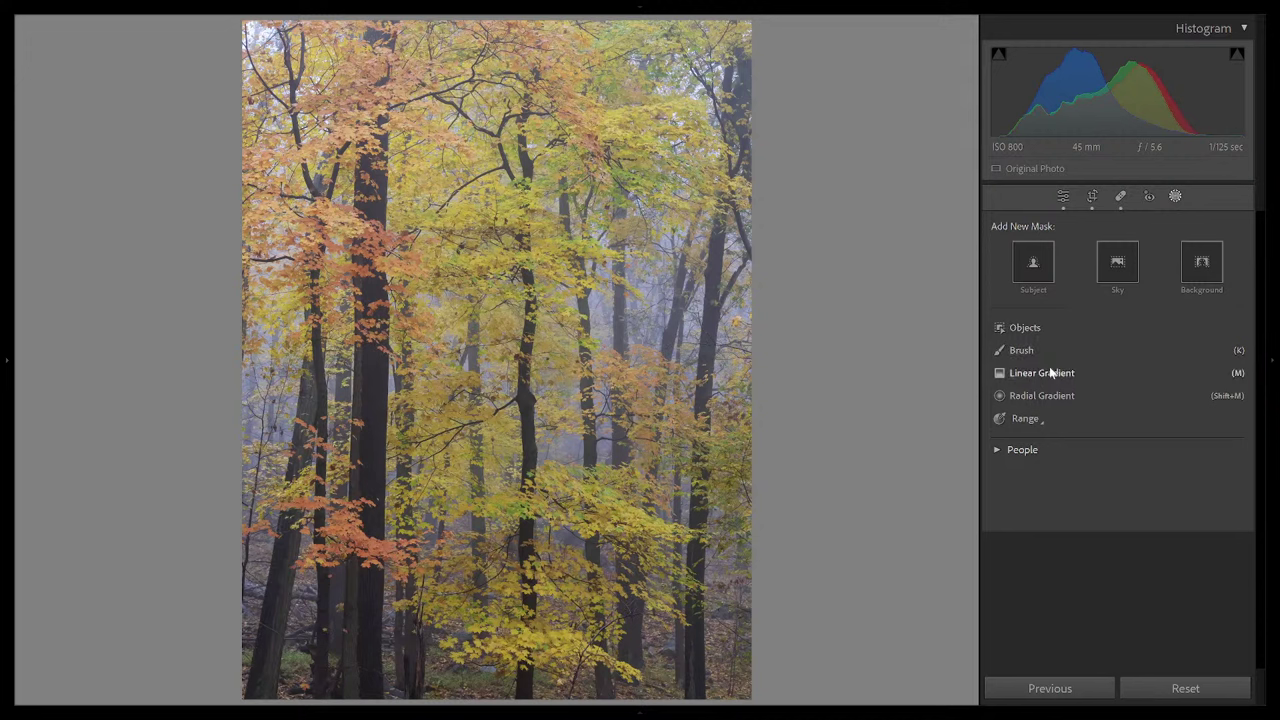
click(1035, 419)
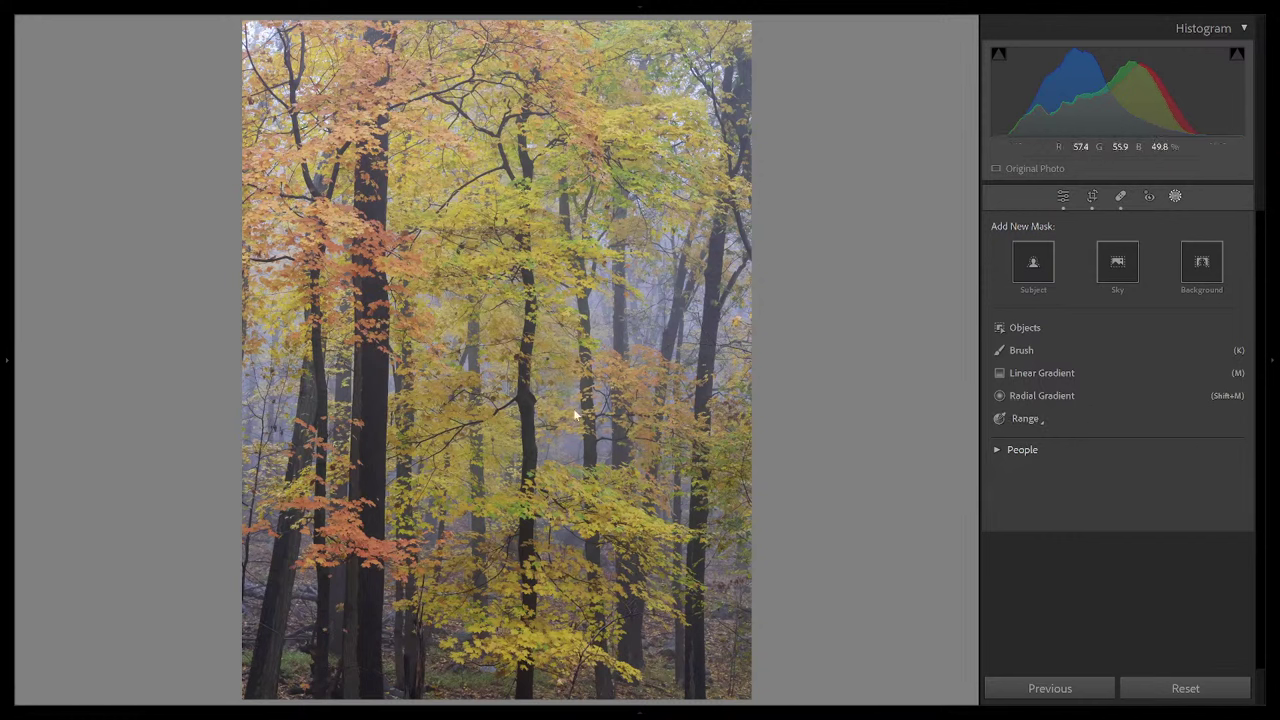
click(1022, 350)
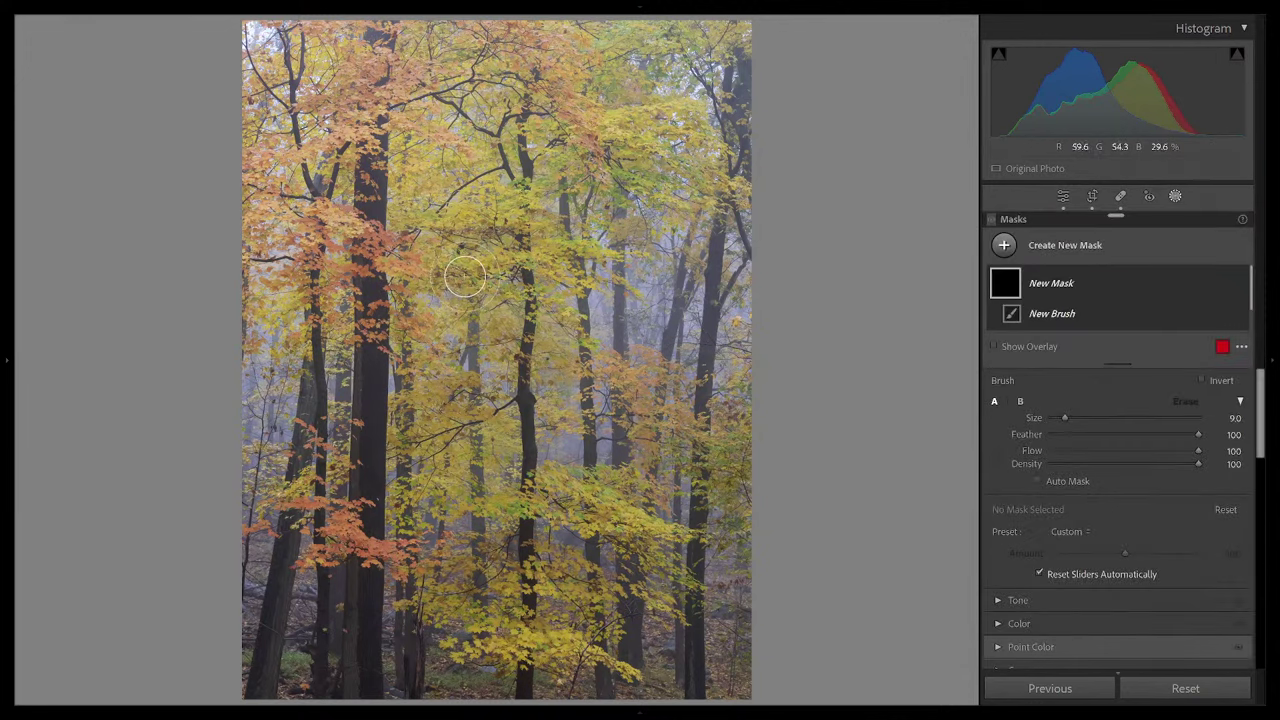
scroll(470, 268, up, 6)
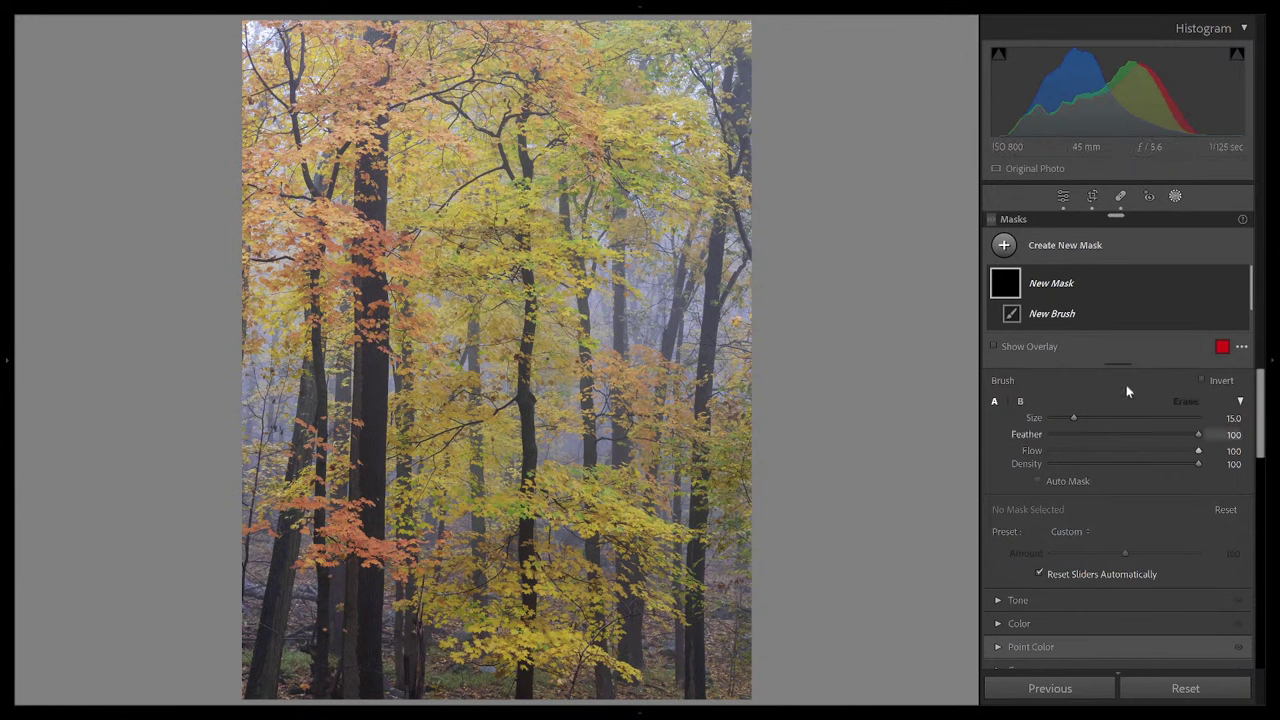
Step: Set the mask's exposure to 0.79 and paint it over the yellow foliage in the centre of the photo
scroll(1126, 380, down, 3)
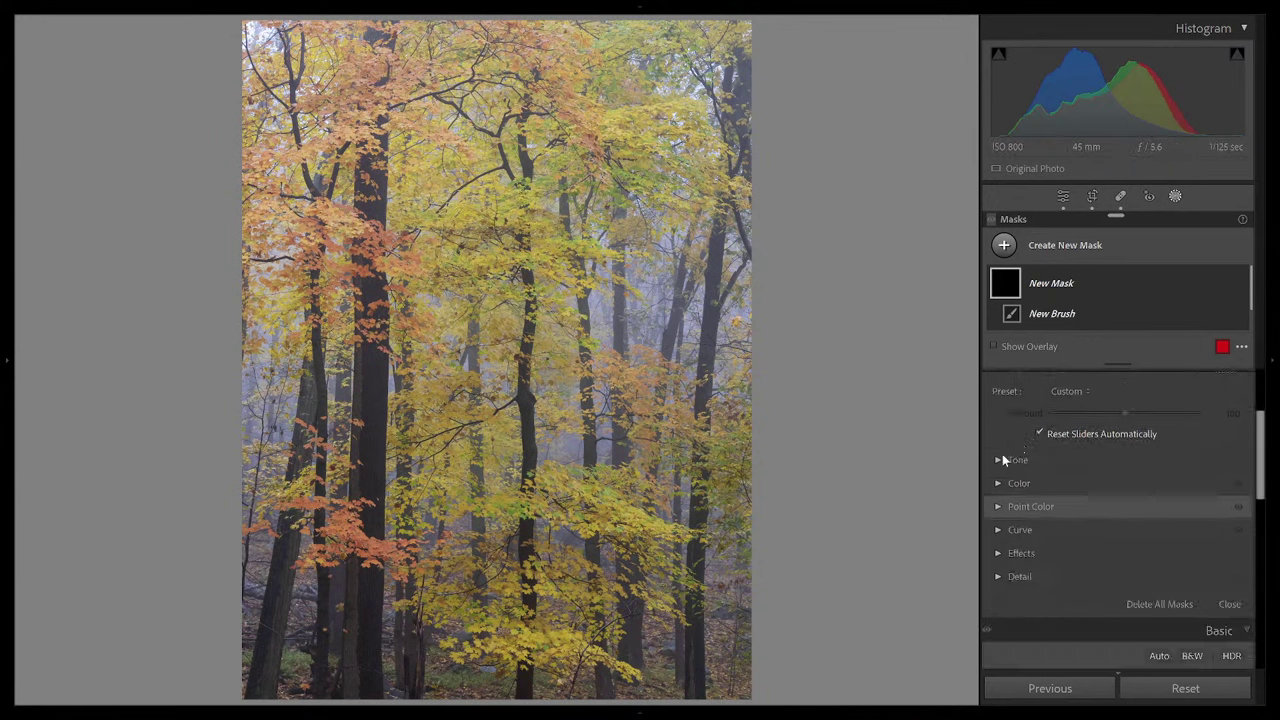
click(998, 459)
drag(1124, 476, 1139, 476)
mouse_move(448, 265)
mouse_down()
mouse_move(467, 296)
mouse_move(556, 327)
mouse_move(480, 338)
mouse_move(428, 391)
mouse_move(492, 454)
mouse_move(623, 536)
mouse_move(595, 497)
mouse_up()
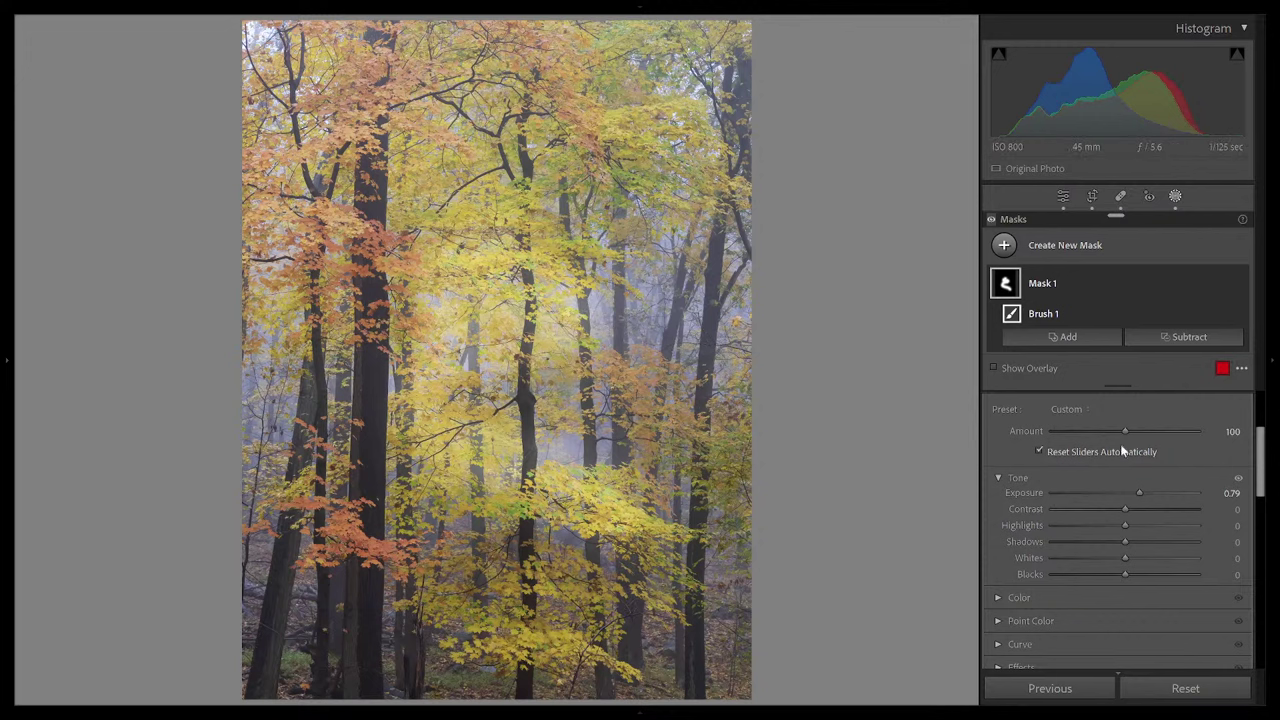
Step: Extend the mask over the upper foliage with soft brush A, size 15, and hard-edged brush B, size 12 with feather 0
scroll(1139, 475, up, 5)
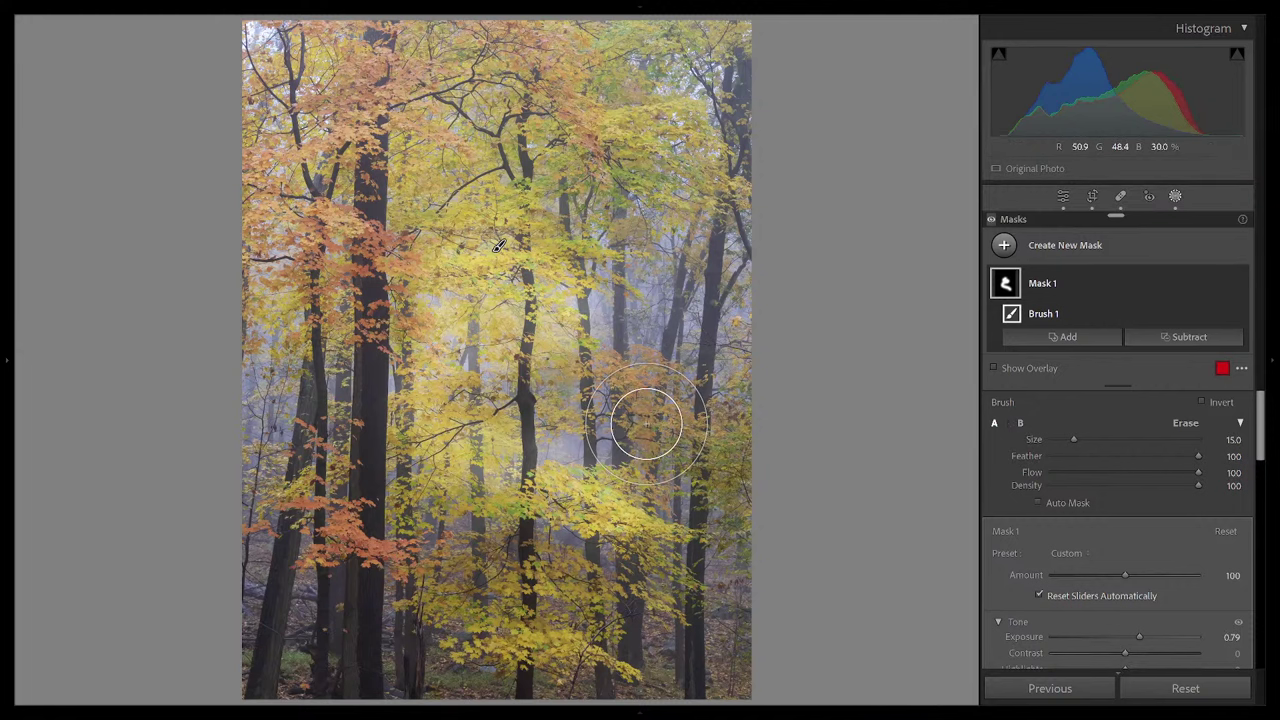
click(1020, 422)
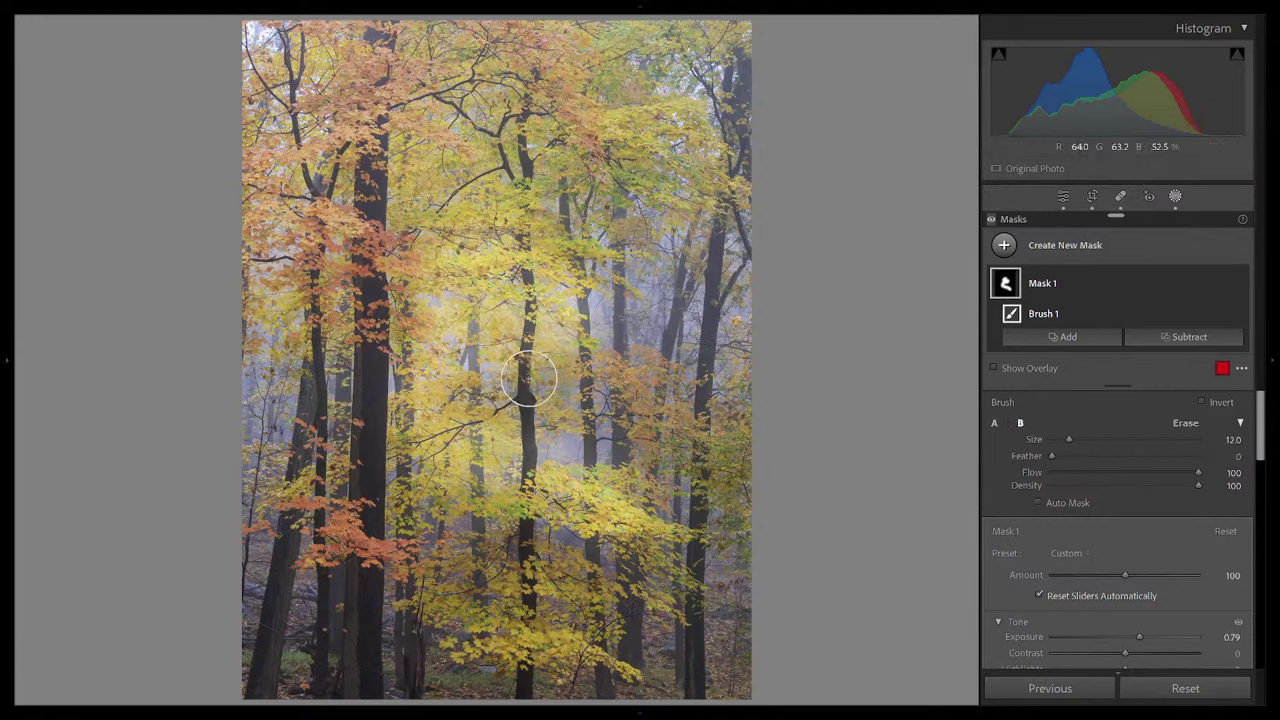
click(992, 424)
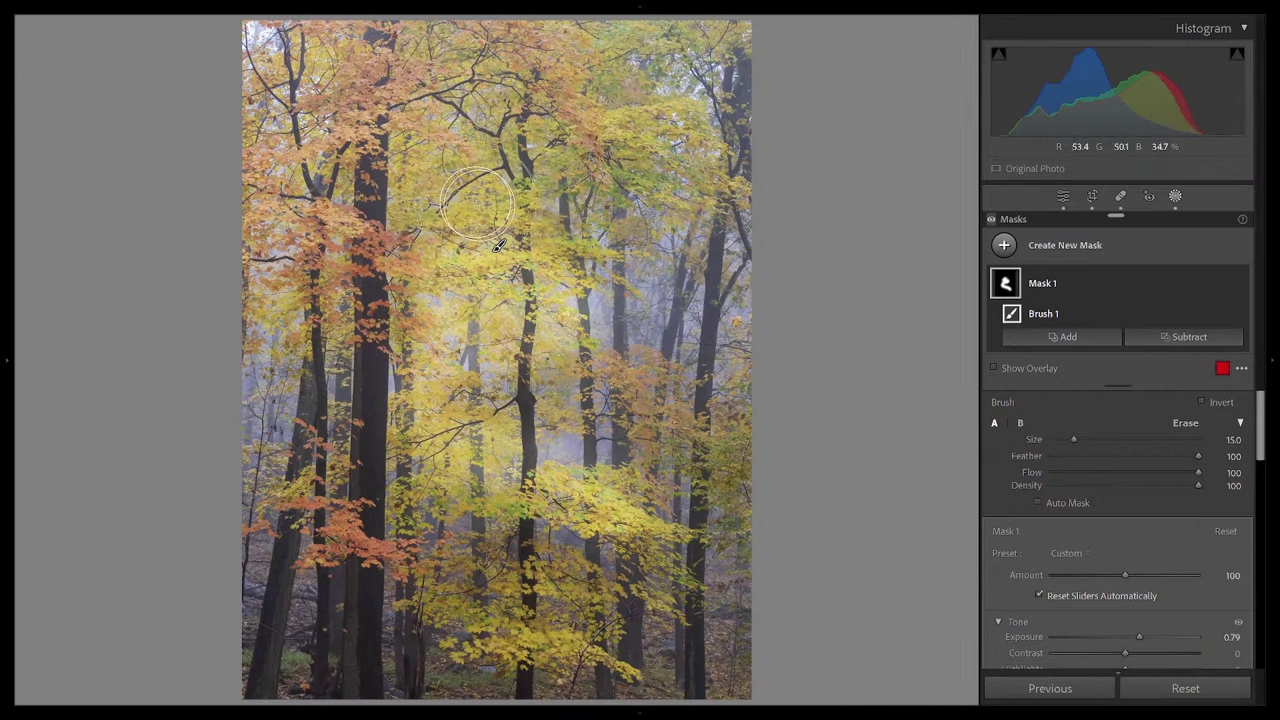
mouse_move(470, 170)
mouse_down()
mouse_move(519, 181)
mouse_move(553, 226)
mouse_move(618, 173)
mouse_move(640, 195)
mouse_up()
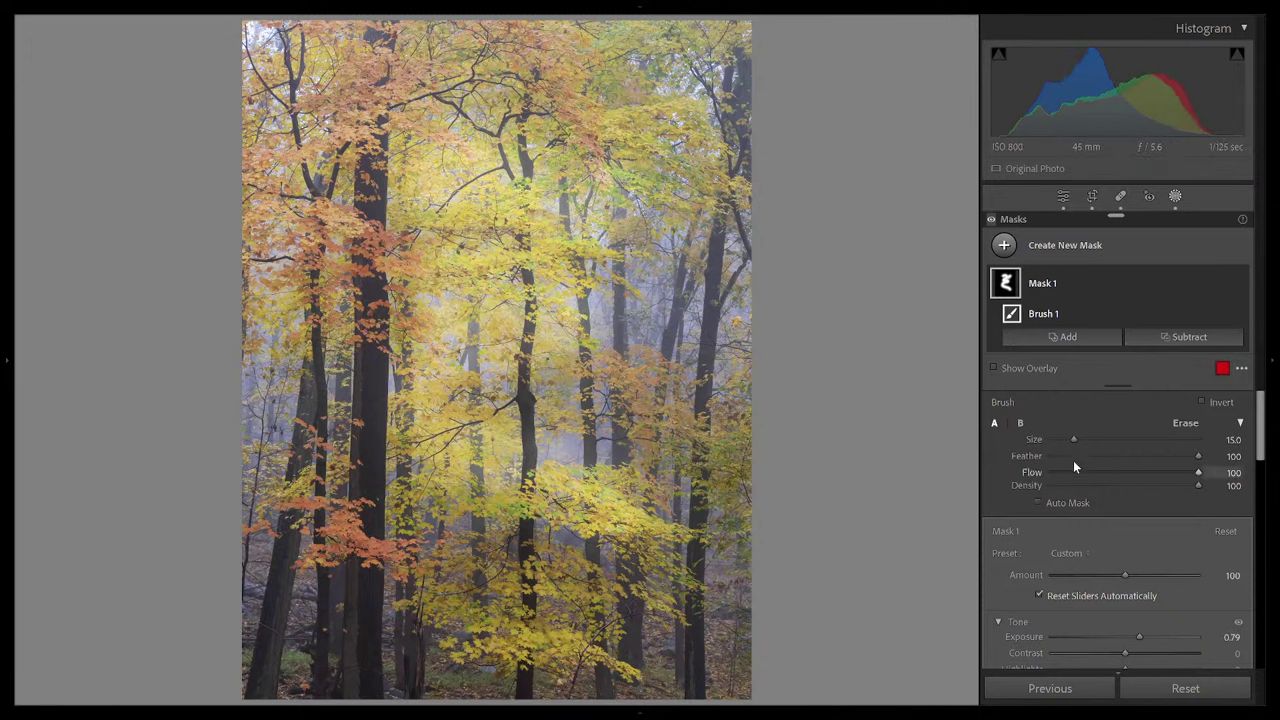
click(1020, 423)
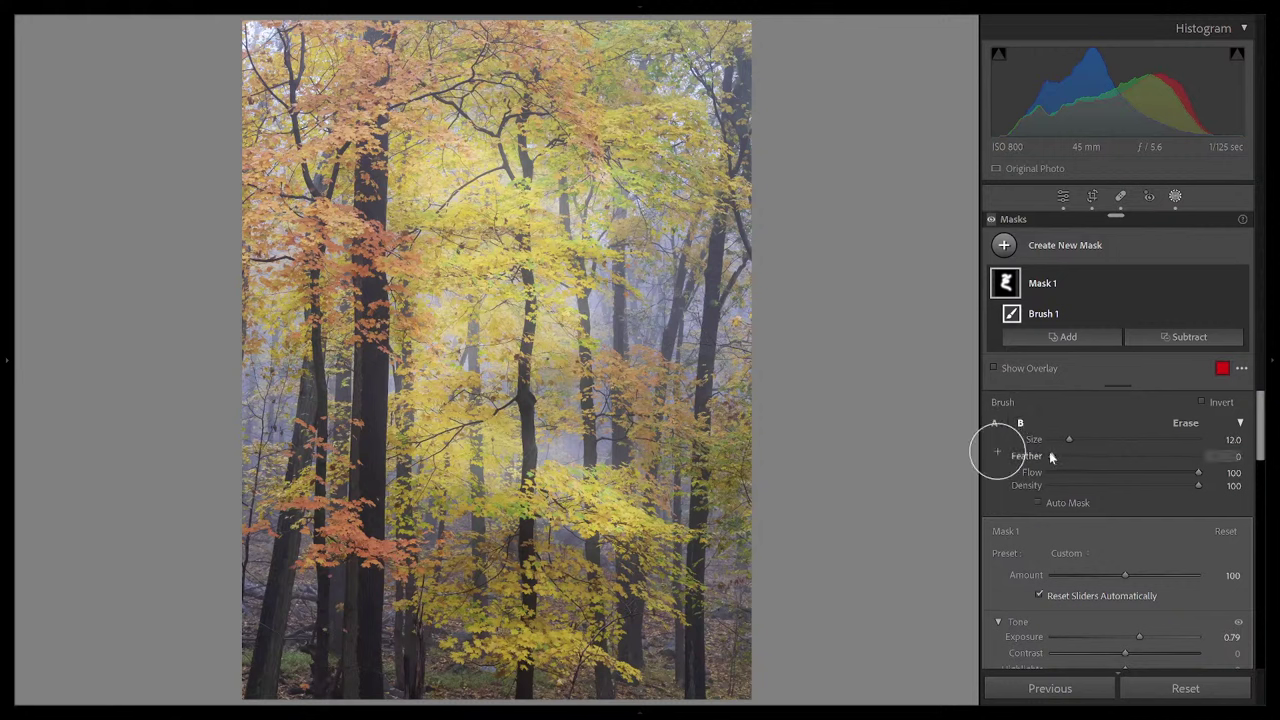
mouse_move(325, 105)
mouse_down()
mouse_move(445, 80)
mouse_move(493, 100)
mouse_move(403, 163)
mouse_move(360, 228)
mouse_up()
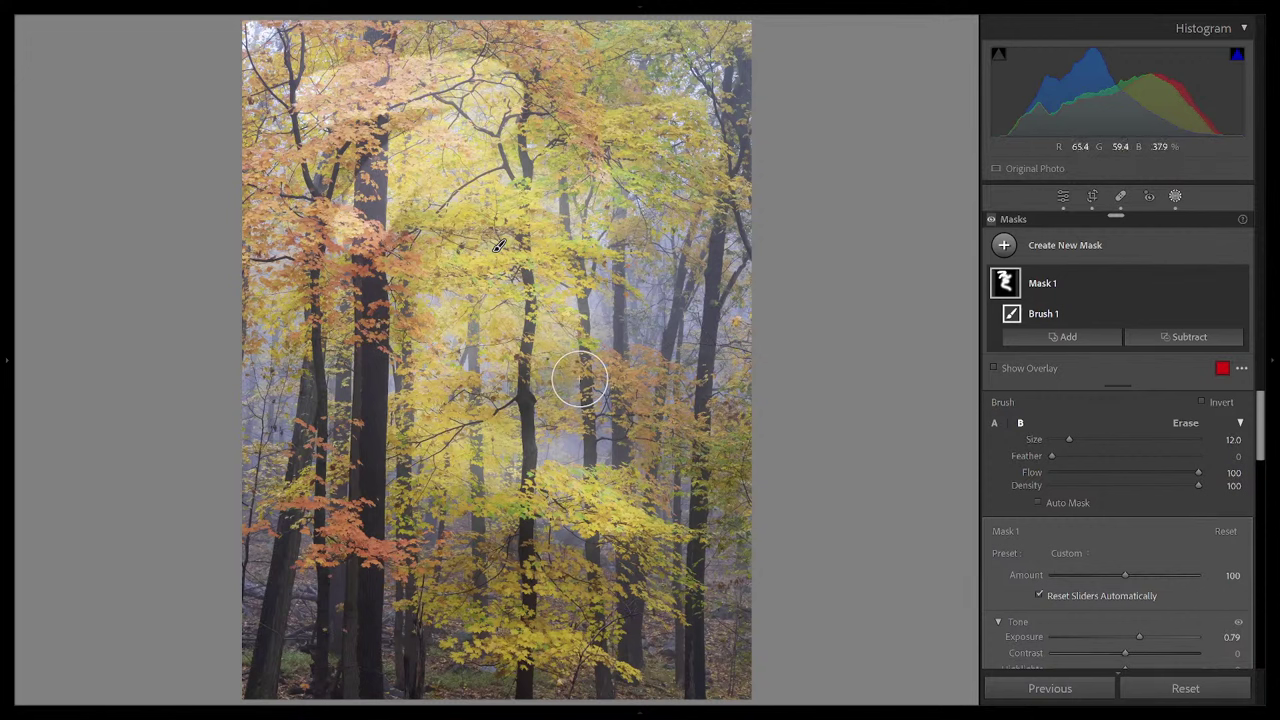
Step: Resize brush B to 13 and brush A to 20
scroll(580, 380, up, 4)
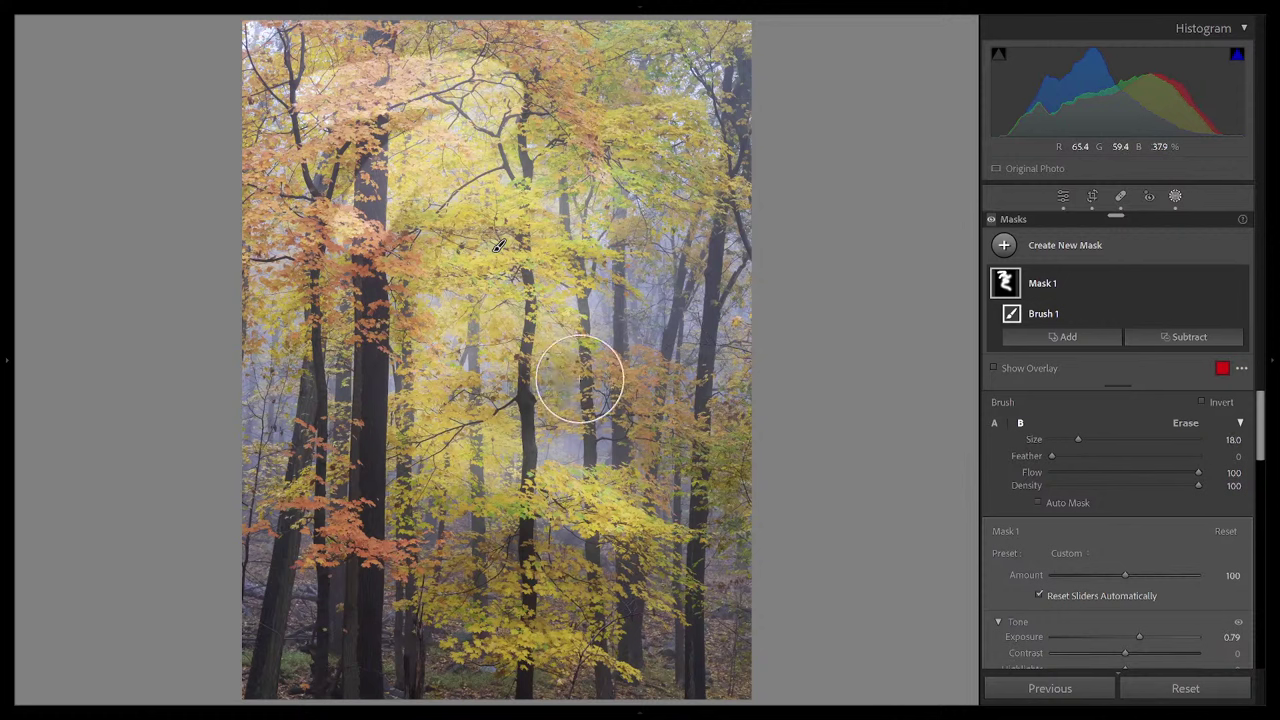
scroll(580, 380, down, 6)
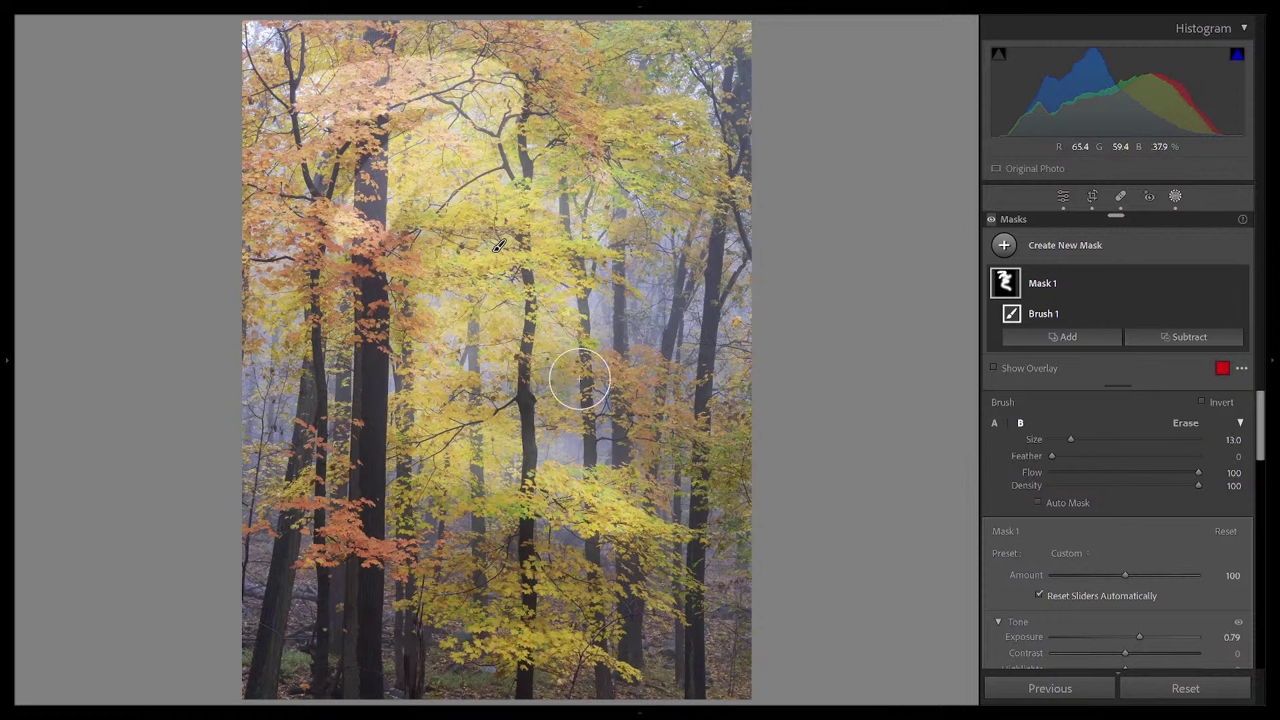
click(995, 425)
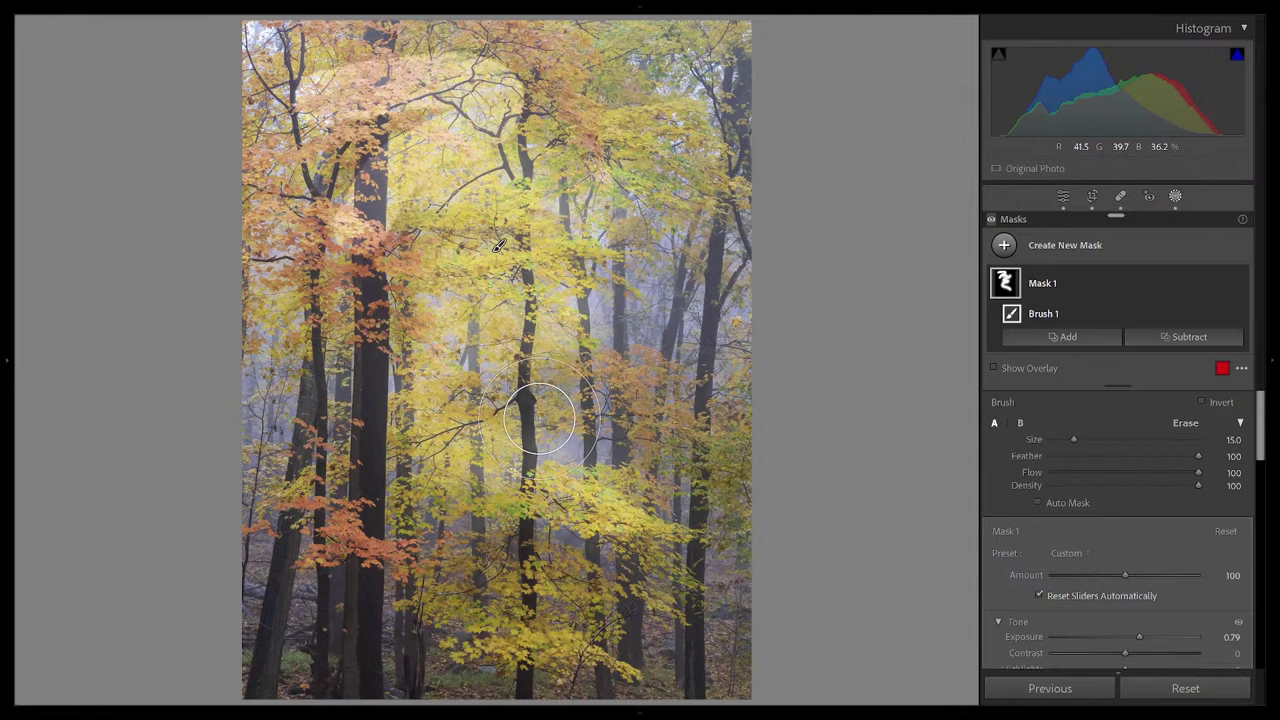
scroll(540, 418, up, 5)
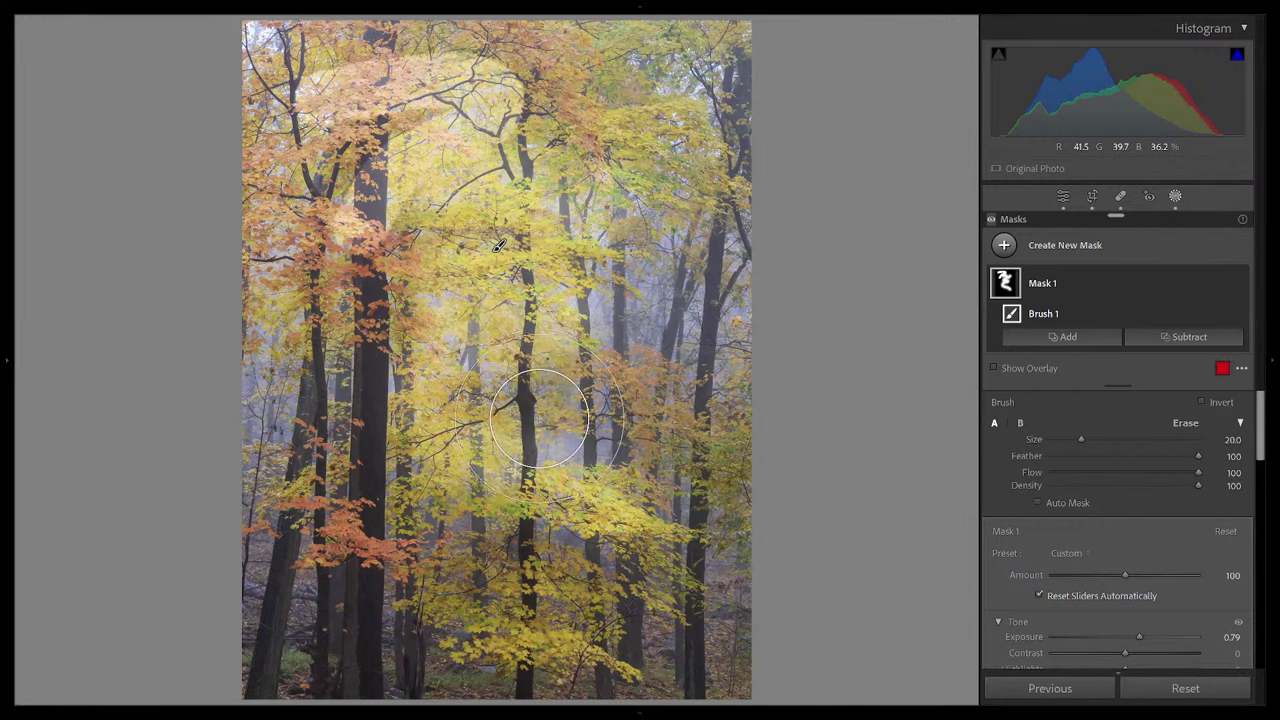
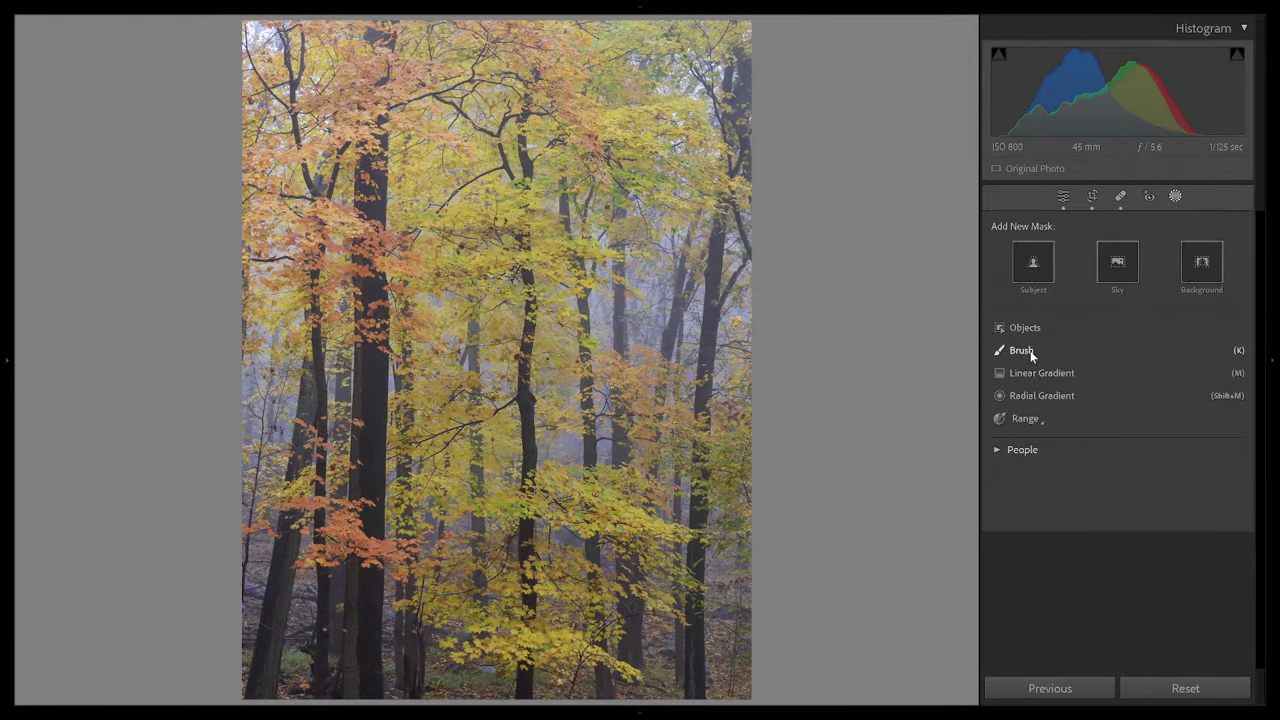
Step: Create a new brush mask with exposure 1.07 and paint the upper-centre foliage with a size 12 brush at full flow
click(1021, 350)
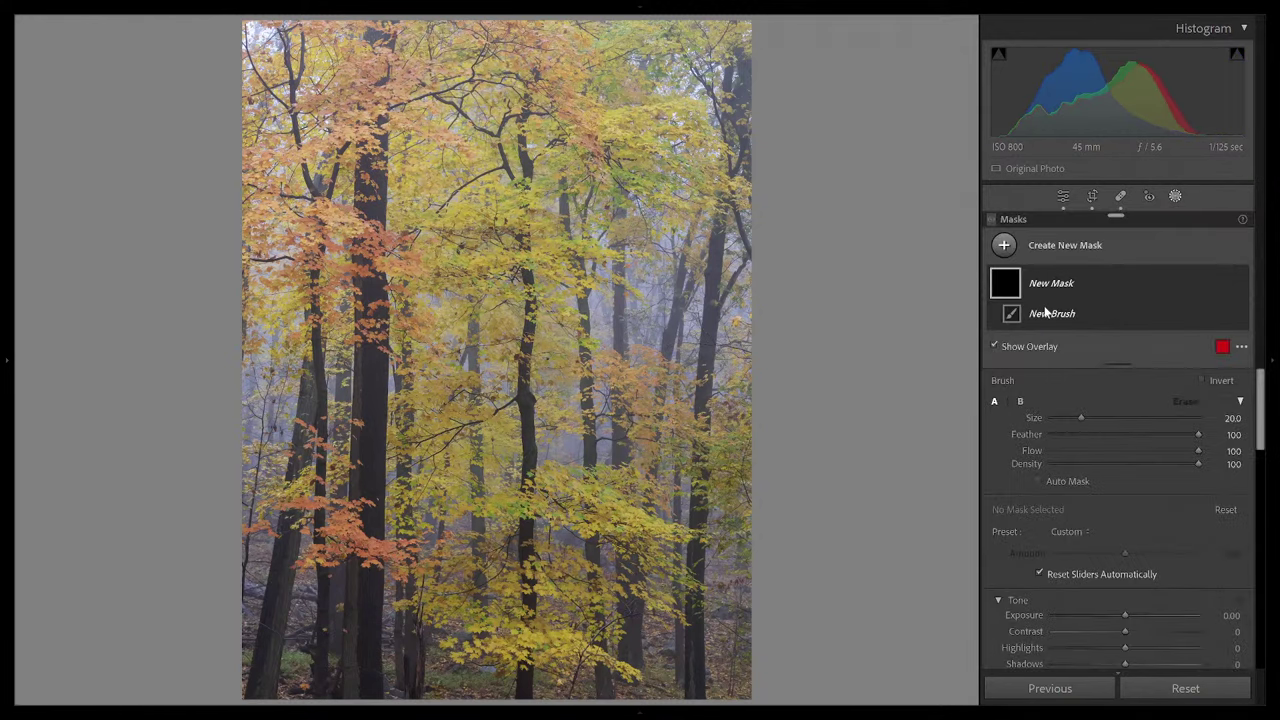
drag(1121, 612, 1139, 612)
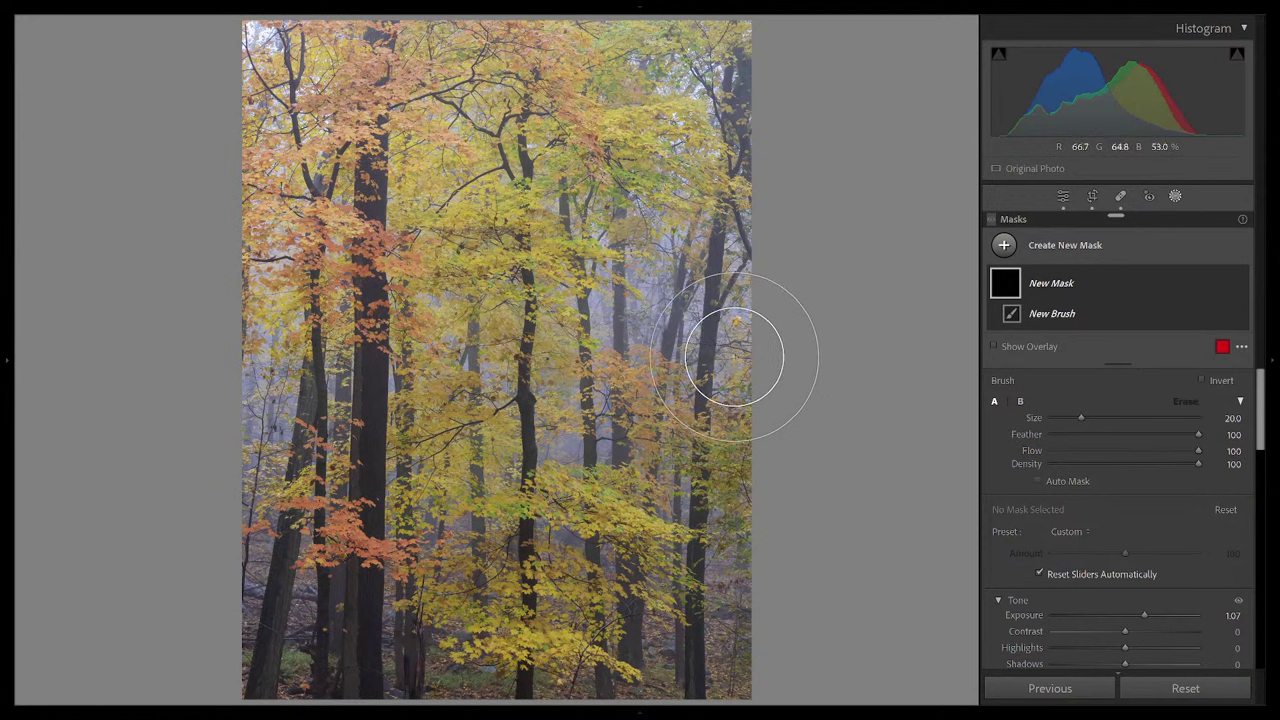
key(bracketleft)
key(bracketleft)
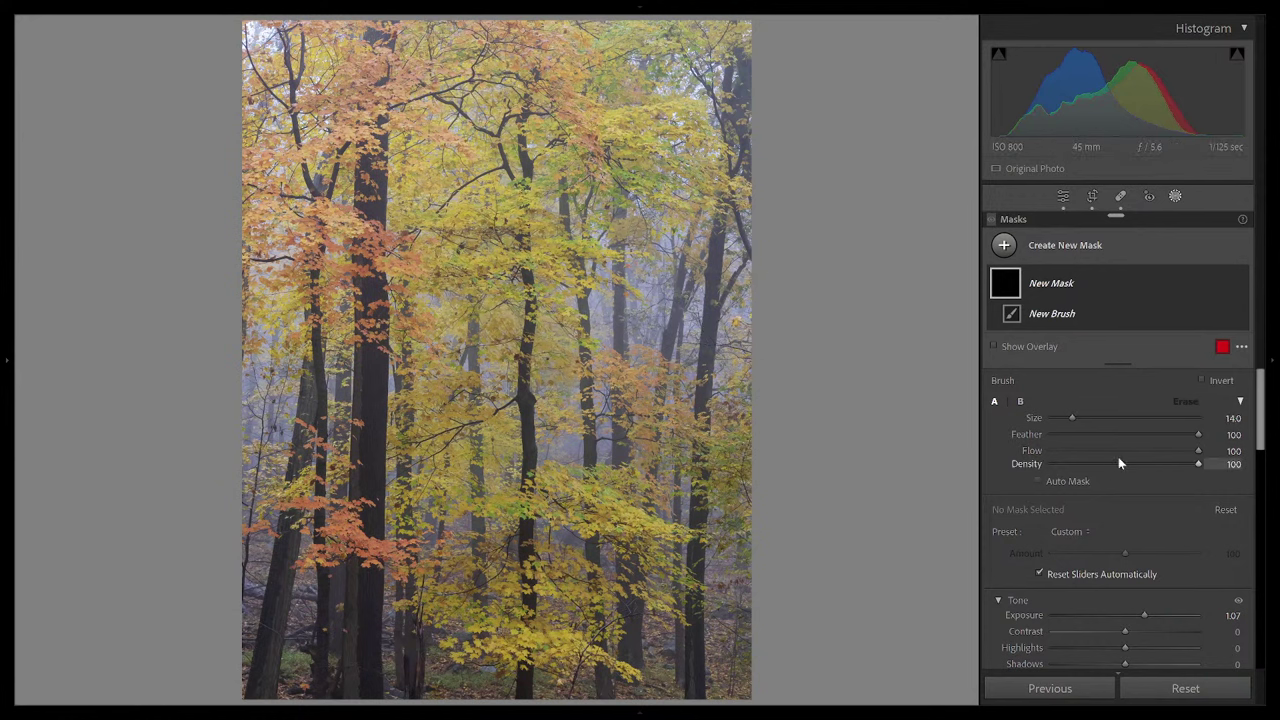
key(alt)
mouse_move(484, 148)
mouse_down()
mouse_move(440, 178)
mouse_move(518, 240)
mouse_up()
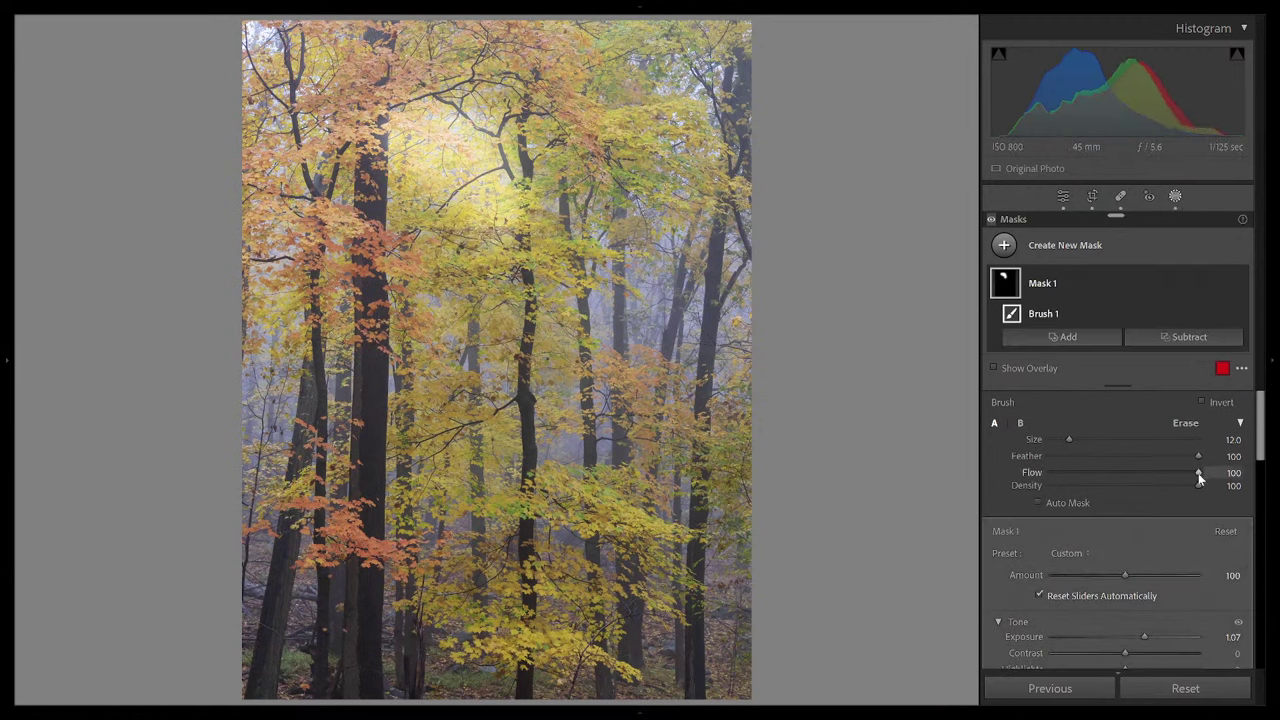
Step: Paint the same mask over the central foliage at flow 47, and over the foliage below it at flow 28
drag(1198, 473, 1119, 478)
mouse_move(462, 287)
mouse_down()
mouse_move(368, 276)
mouse_move(520, 333)
mouse_move(418, 312)
mouse_move(381, 272)
mouse_move(352, 270)
mouse_move(374, 278)
mouse_move(393, 323)
mouse_move(443, 310)
mouse_move(520, 340)
mouse_move(524, 317)
mouse_move(477, 318)
mouse_move(390, 248)
mouse_move(405, 283)
mouse_move(400, 337)
mouse_move(502, 314)
mouse_move(526, 325)
mouse_move(458, 317)
mouse_move(356, 276)
mouse_move(404, 350)
mouse_move(495, 332)
mouse_move(451, 288)
mouse_move(438, 328)
mouse_move(401, 303)
mouse_move(481, 386)
mouse_move(395, 287)
mouse_move(485, 372)
mouse_move(403, 279)
mouse_move(455, 355)
mouse_move(468, 280)
mouse_up()
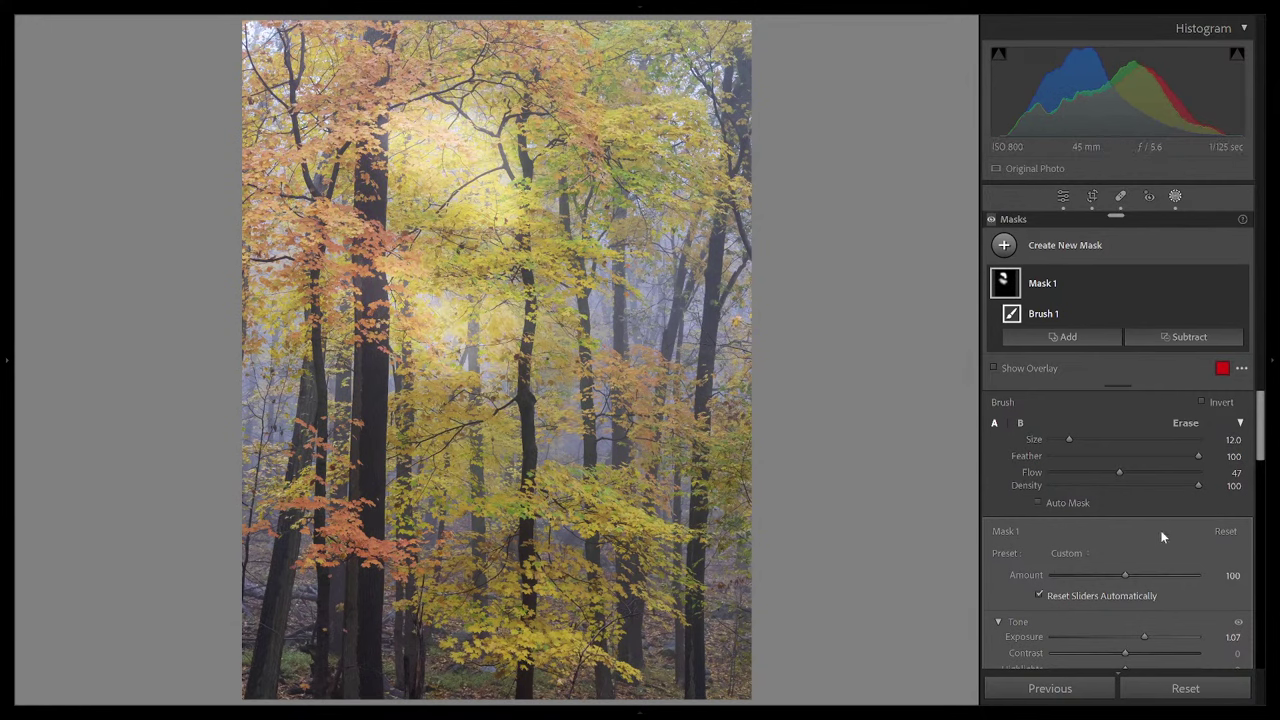
scroll(1162, 533, down, 2)
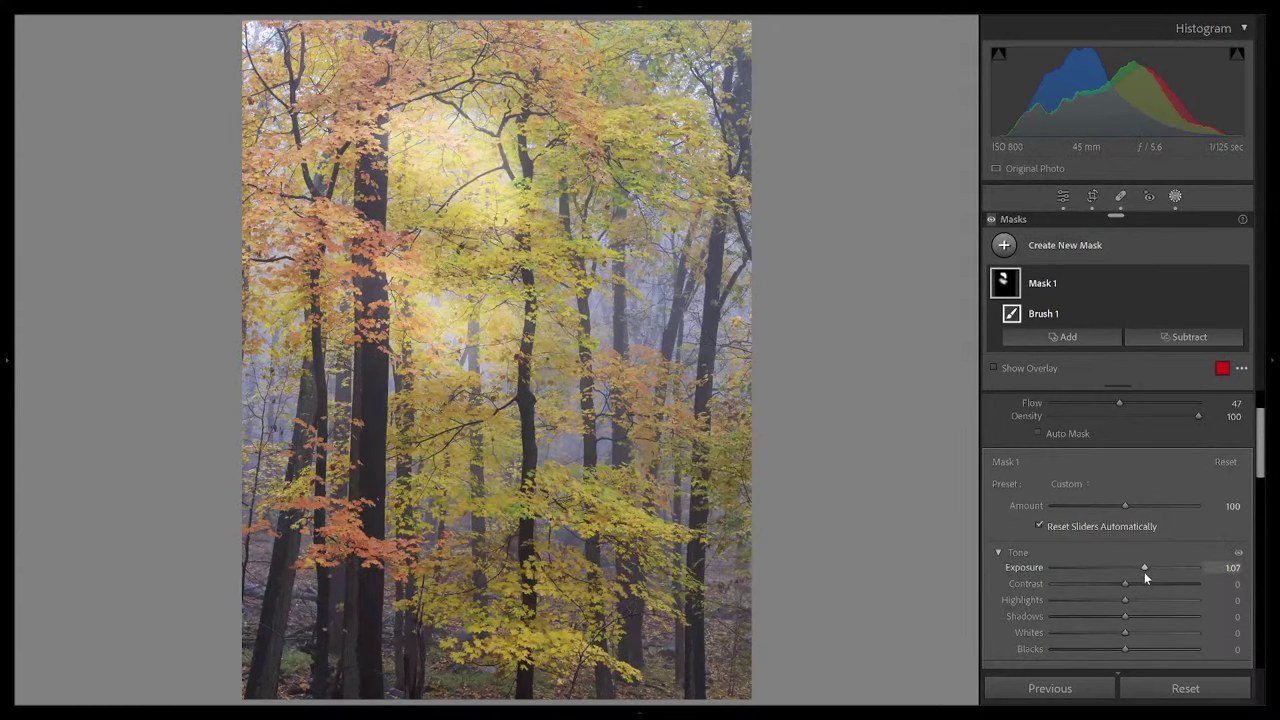
scroll(1140, 525, up, 2)
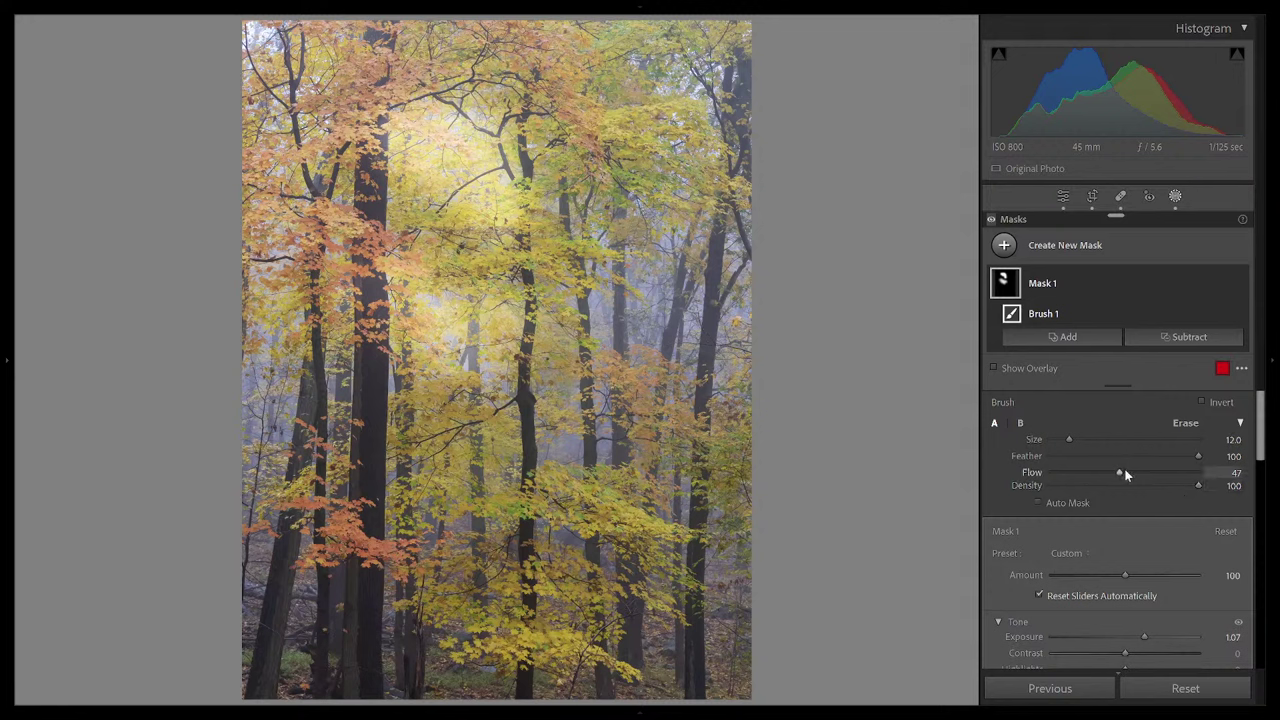
drag(1120, 472, 1087, 477)
mouse_move(497, 480)
mouse_down()
mouse_move(405, 458)
mouse_move(557, 491)
mouse_move(480, 472)
mouse_up()
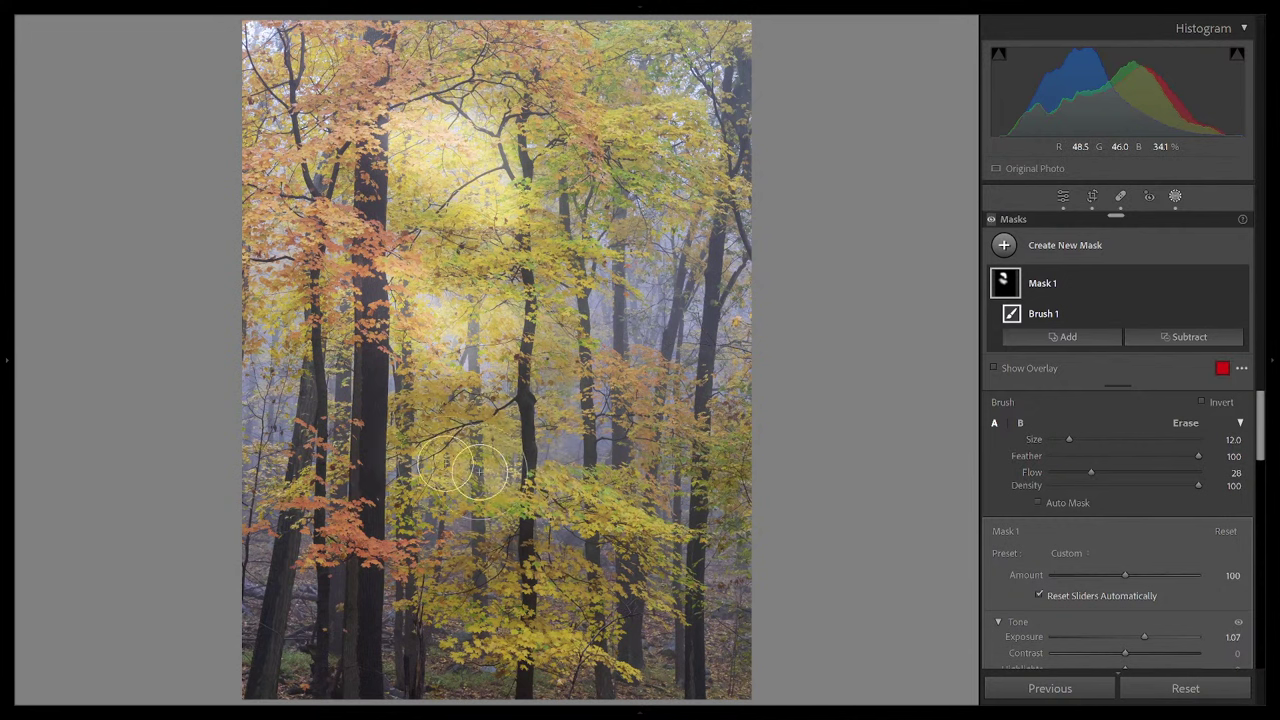
Step: Paint the lower foliage into the mask with brush density 53, and with flow 69 and density 46, and restore density to 100
drag(1198, 486, 1130, 486)
mouse_move(357, 506)
mouse_down()
mouse_move(393, 483)
mouse_move(580, 502)
mouse_move(417, 478)
mouse_move(612, 520)
mouse_move(394, 479)
mouse_move(557, 513)
mouse_move(408, 479)
mouse_move(542, 505)
mouse_move(457, 482)
mouse_move(531, 500)
mouse_up()
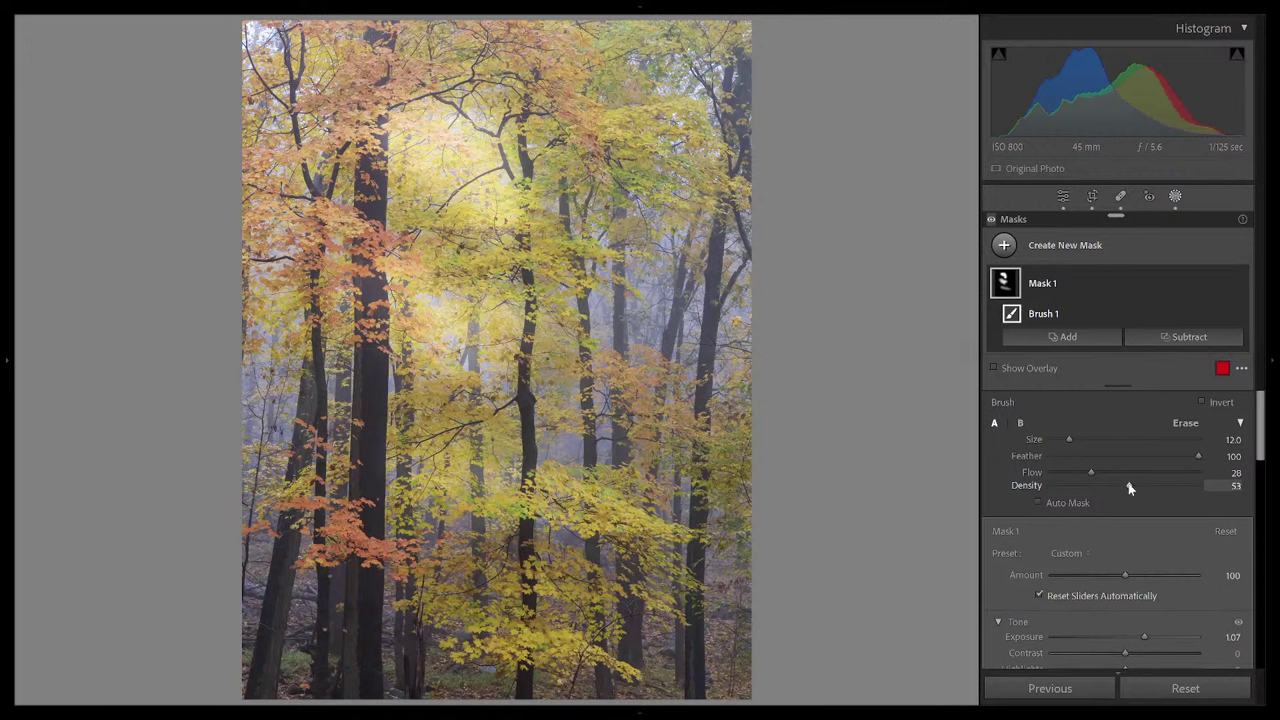
drag(1128, 486, 1169, 491)
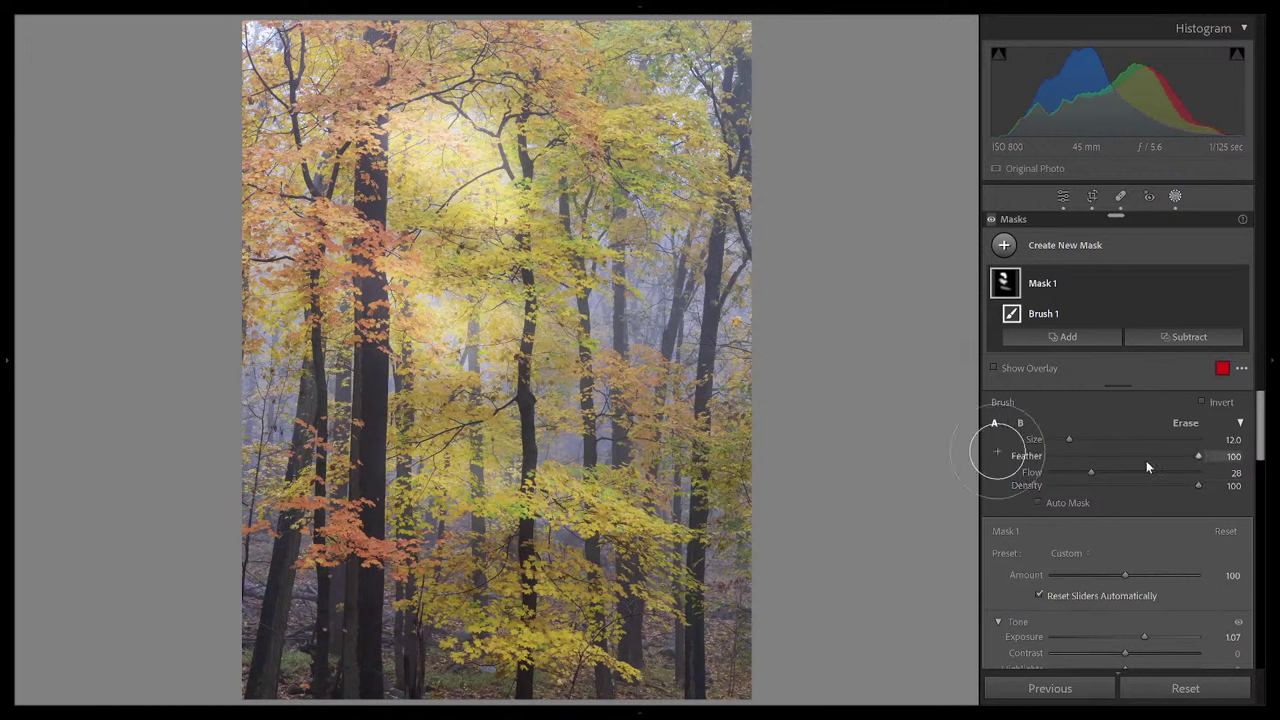
mouse_move(1146, 481)
mouse_down()
mouse_move(1117, 474)
mouse_move(1151, 478)
mouse_up()
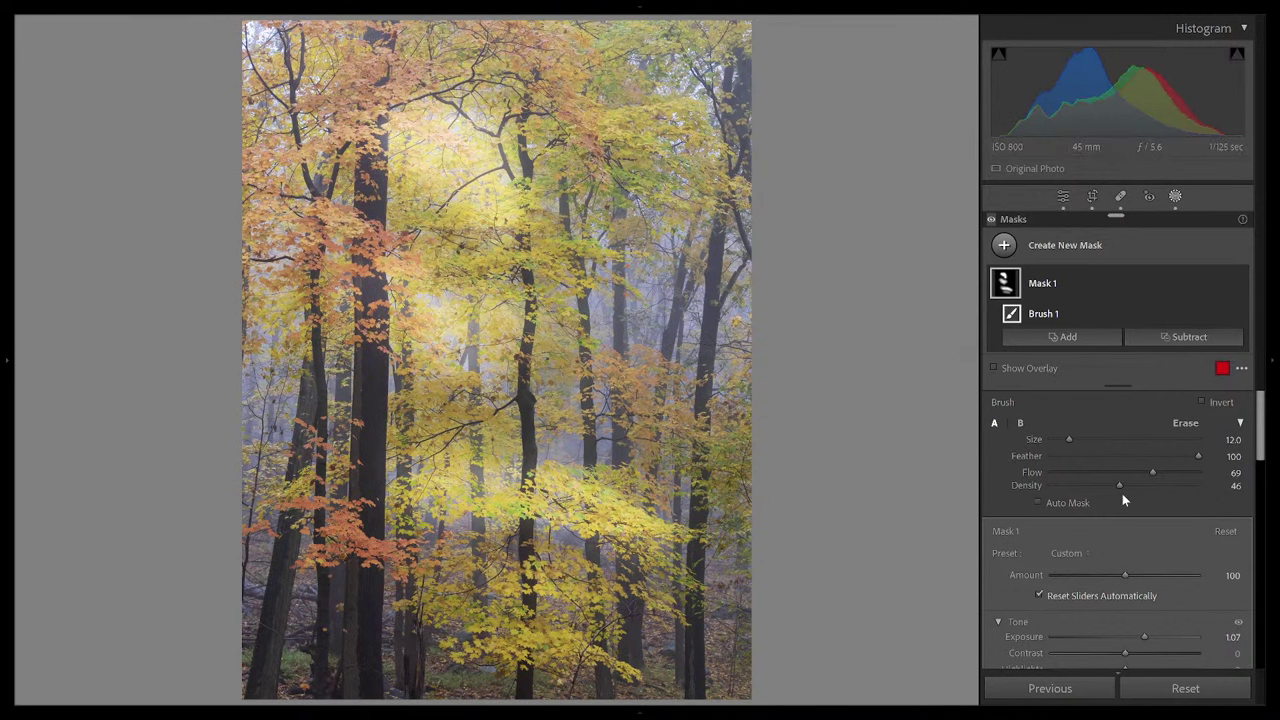
drag(1121, 486, 1234, 477)
Step: Collapse the mask's Tone group and the Histogram to make room for the mask adjustments
scroll(1161, 403, down, 5)
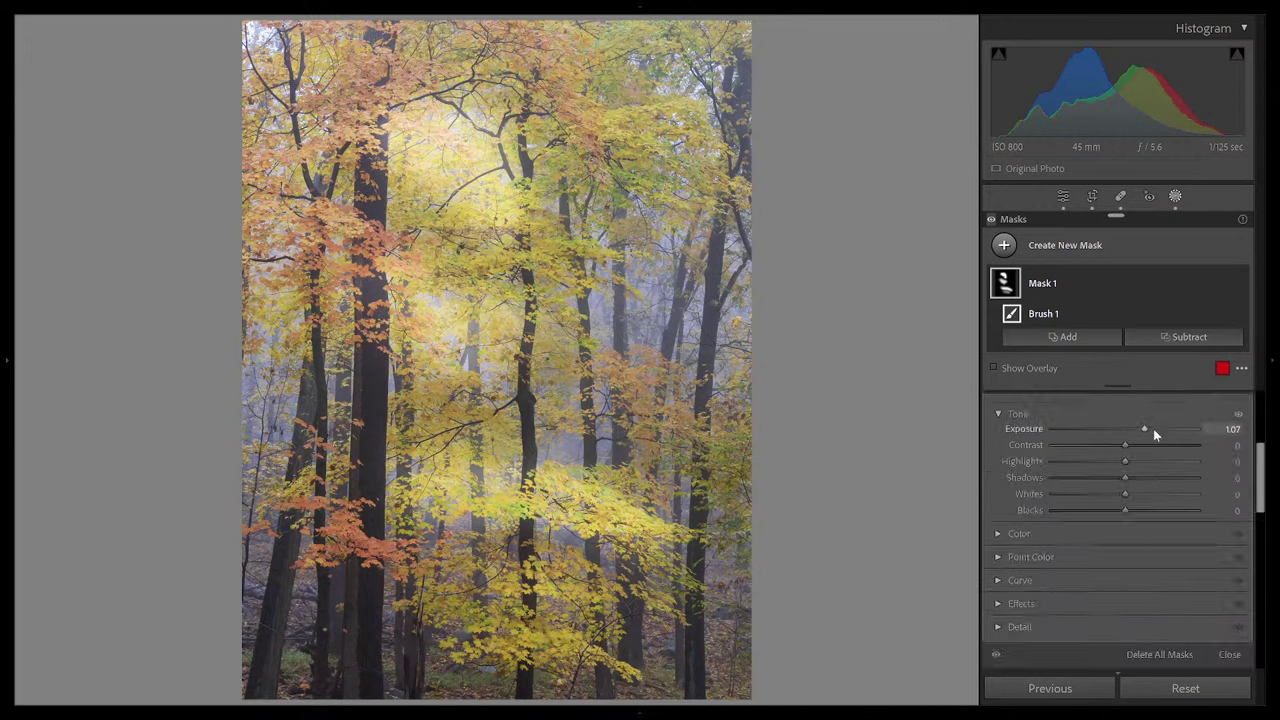
click(999, 483)
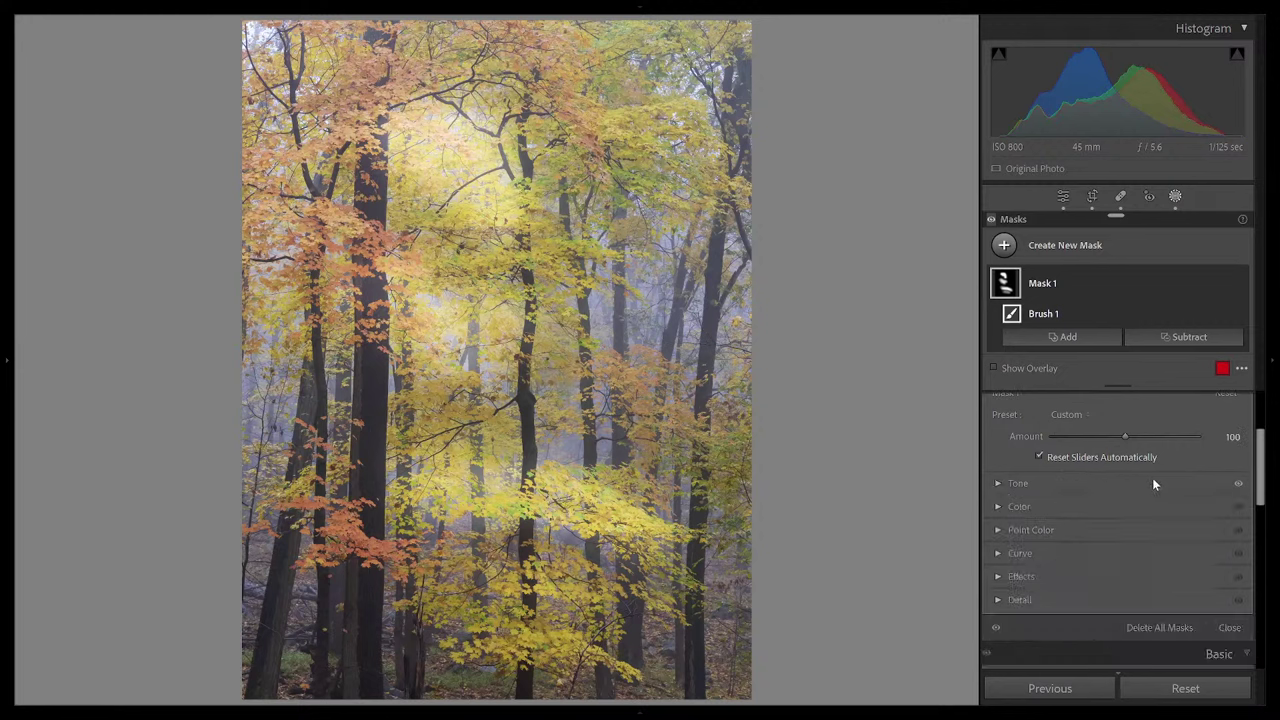
scroll(1152, 478, down, 1)
scroll(1152, 478, up, 1)
scroll(1160, 452, up, 1)
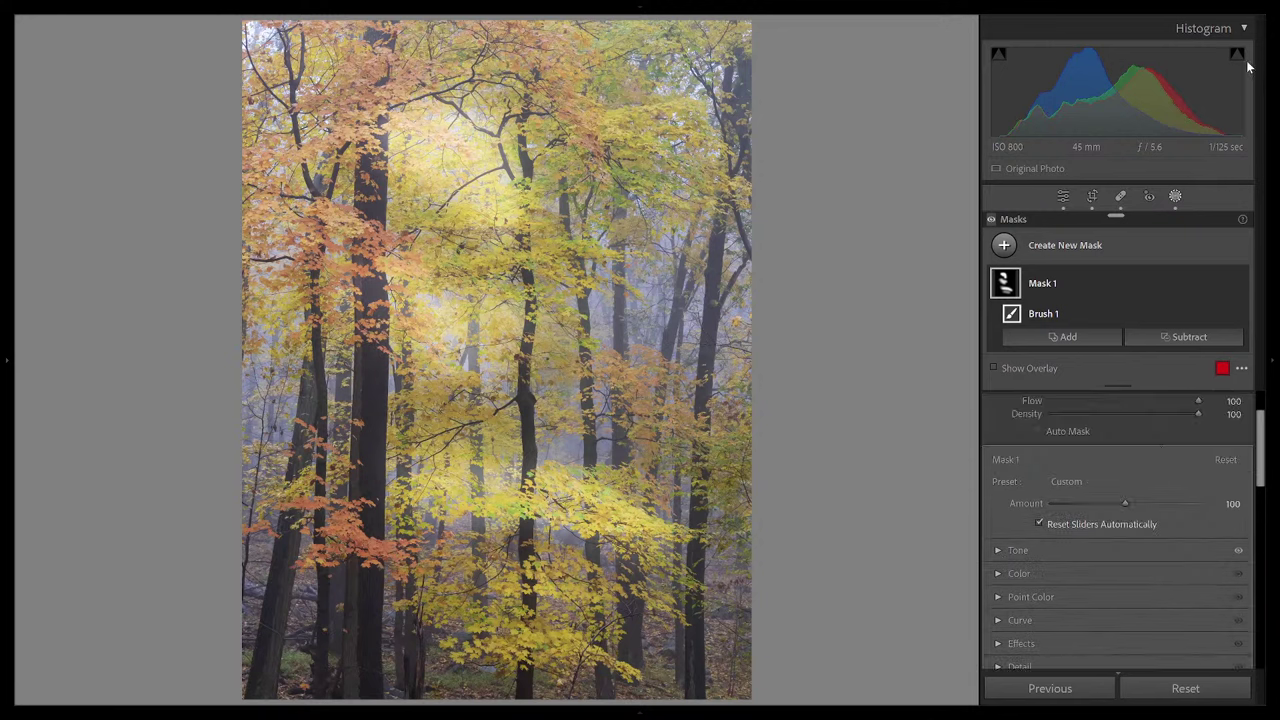
click(1244, 28)
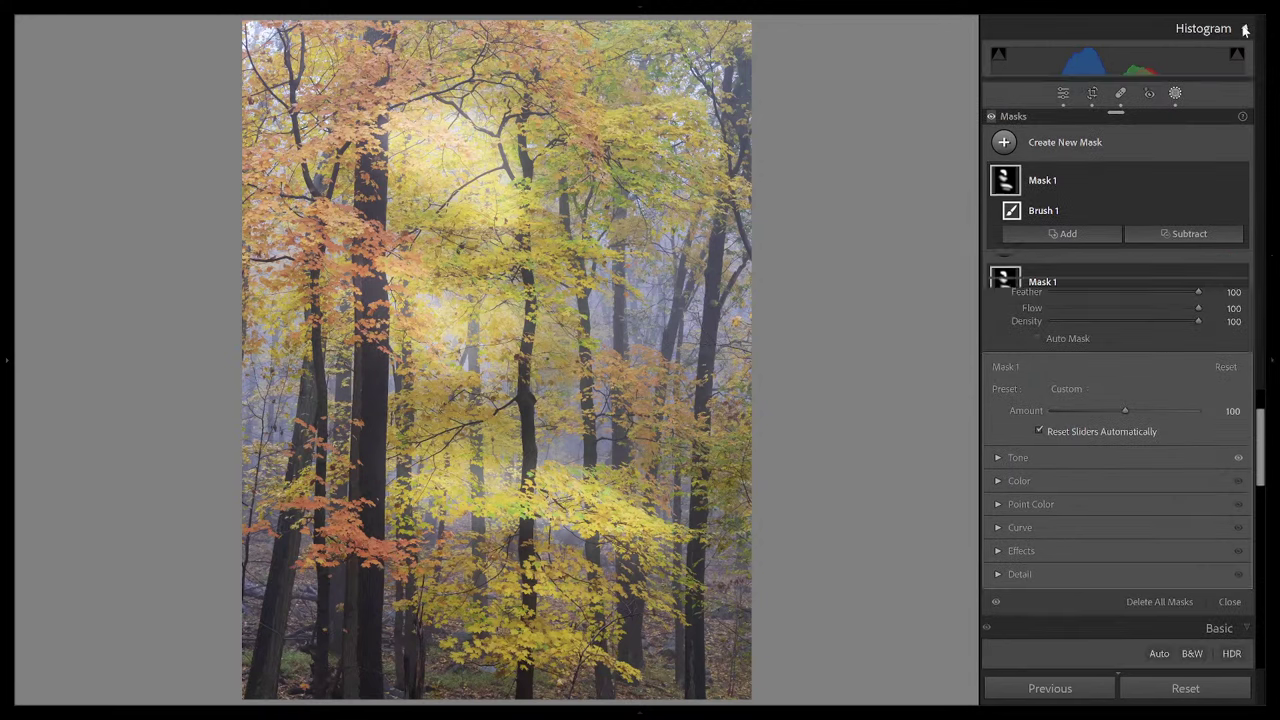
scroll(1118, 430, up, 1)
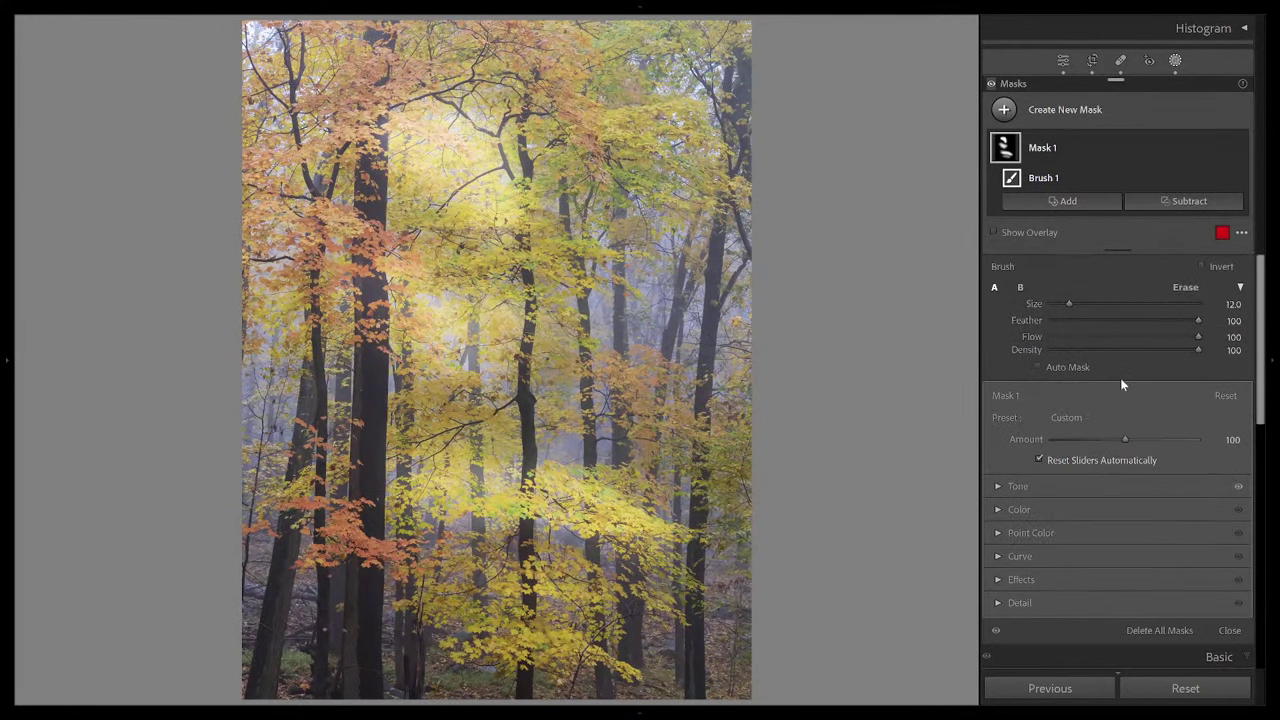
Step: Examine the Tone and Color adjustments available for the mask, collapsing each group after review
scroll(1146, 440, down, 1)
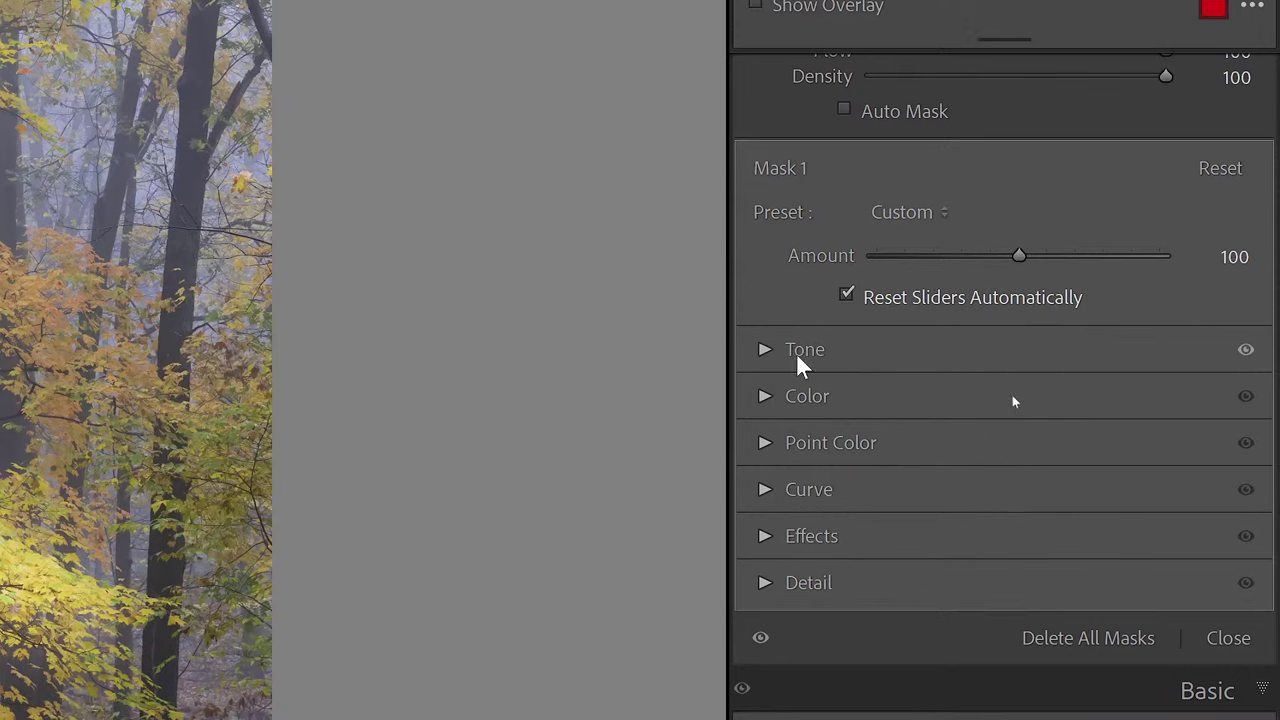
click(766, 349)
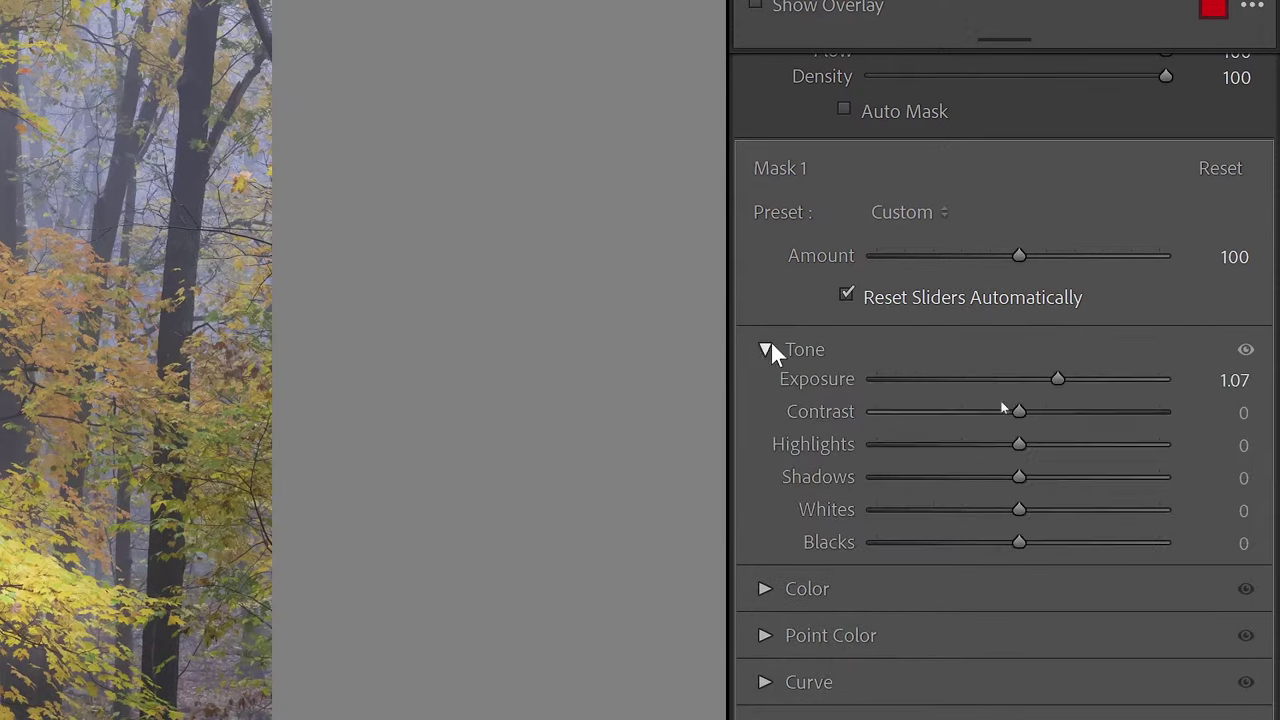
scroll(1013, 366, down, 3)
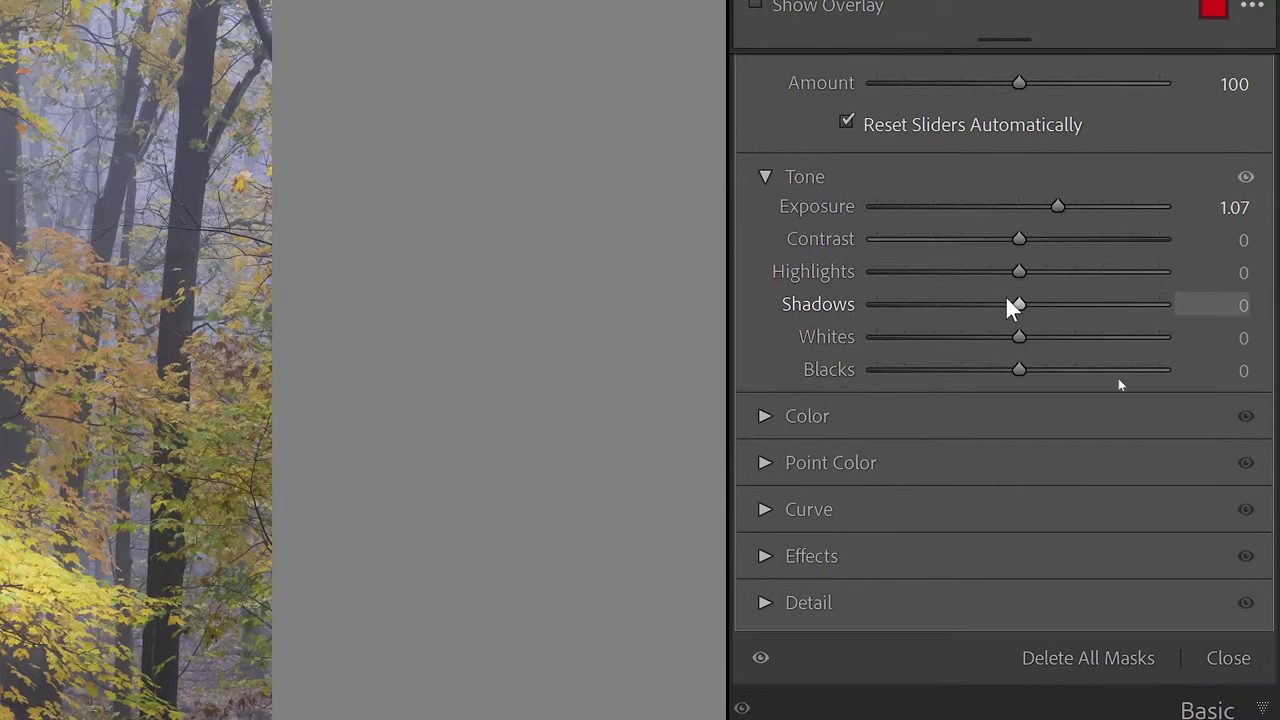
click(766, 178)
click(766, 224)
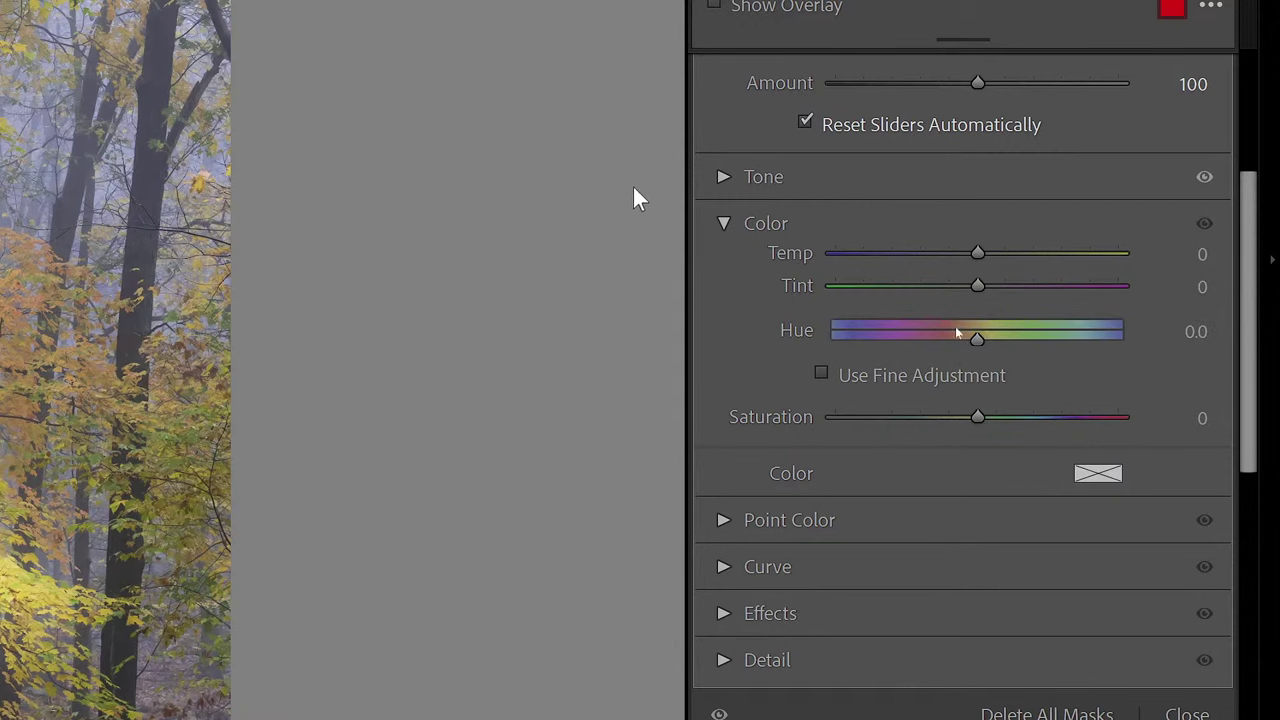
click(722, 224)
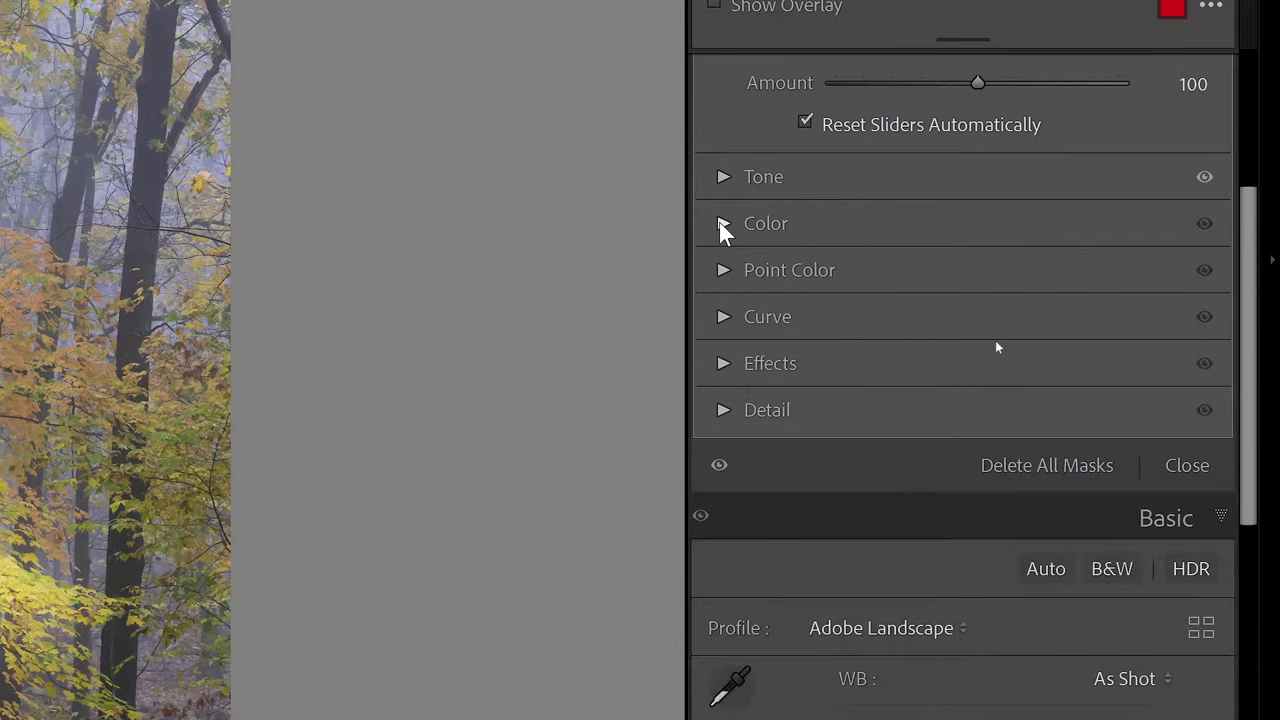
Step: Examine the mask's Point Color group, including its shift and range controls, and collapse it again
click(726, 278)
scroll(1105, 272, down, 5)
scroll(1105, 272, down, 3)
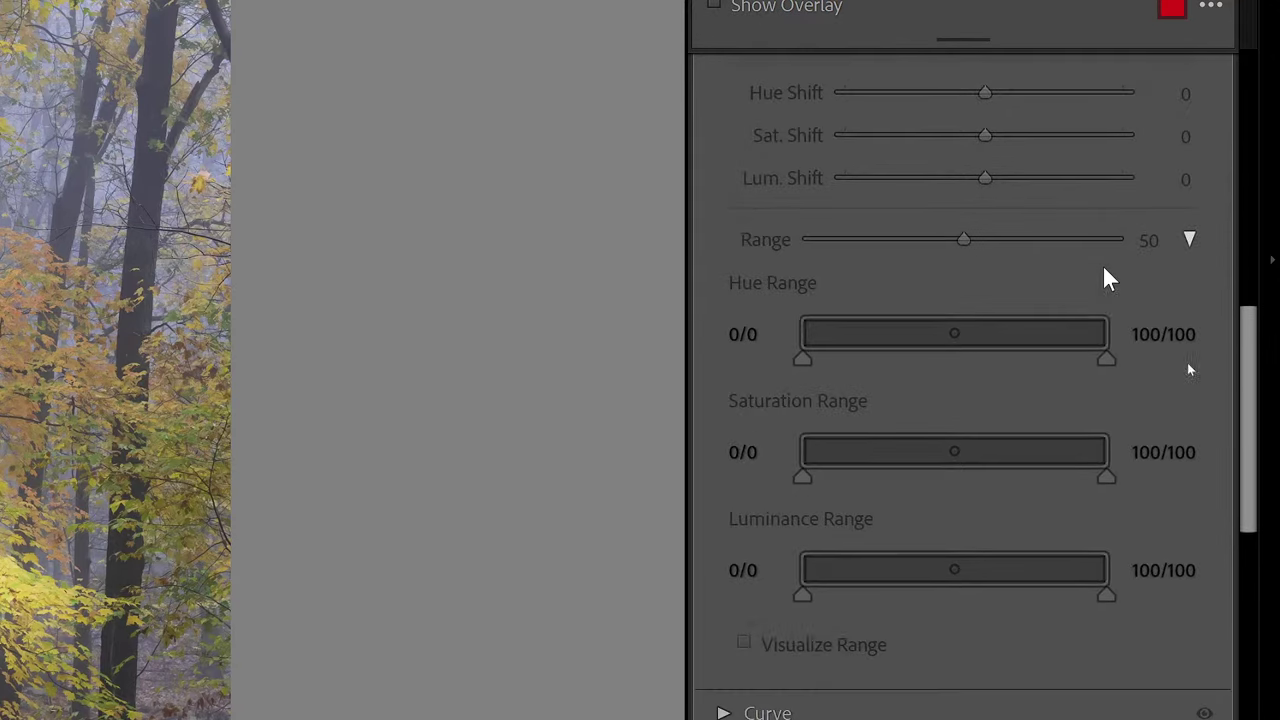
scroll(1046, 366, up, 8)
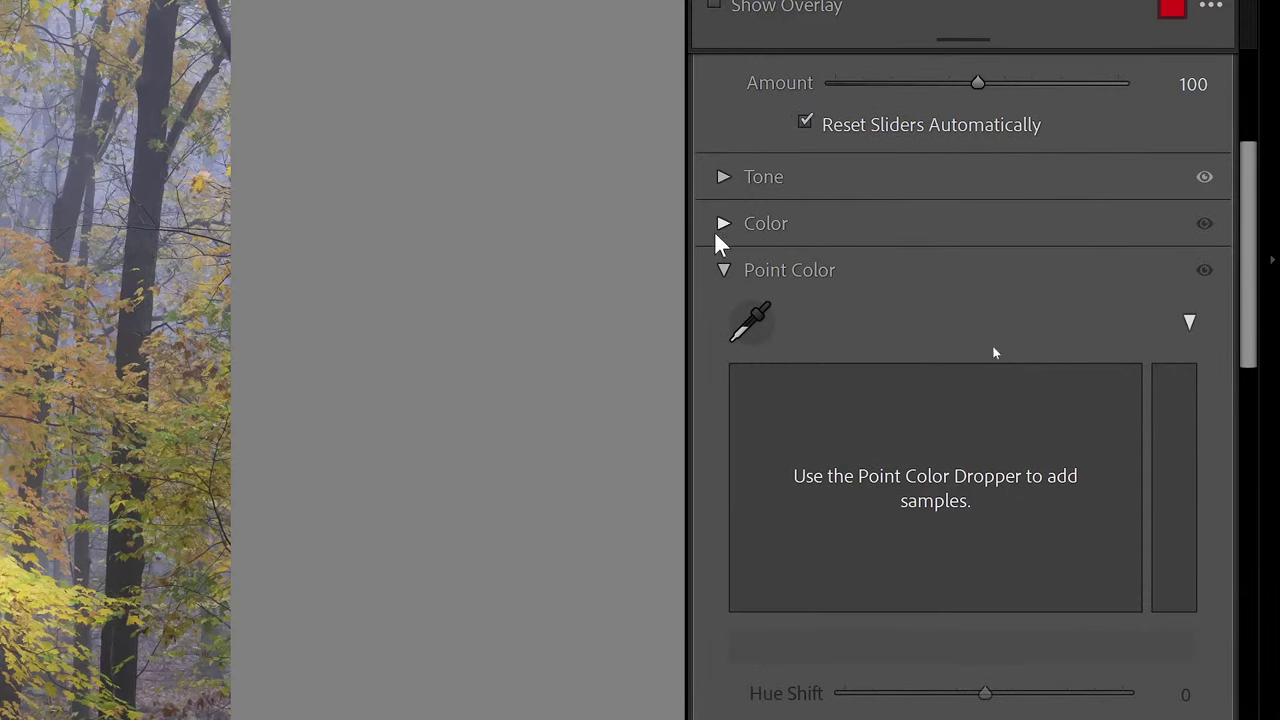
click(725, 272)
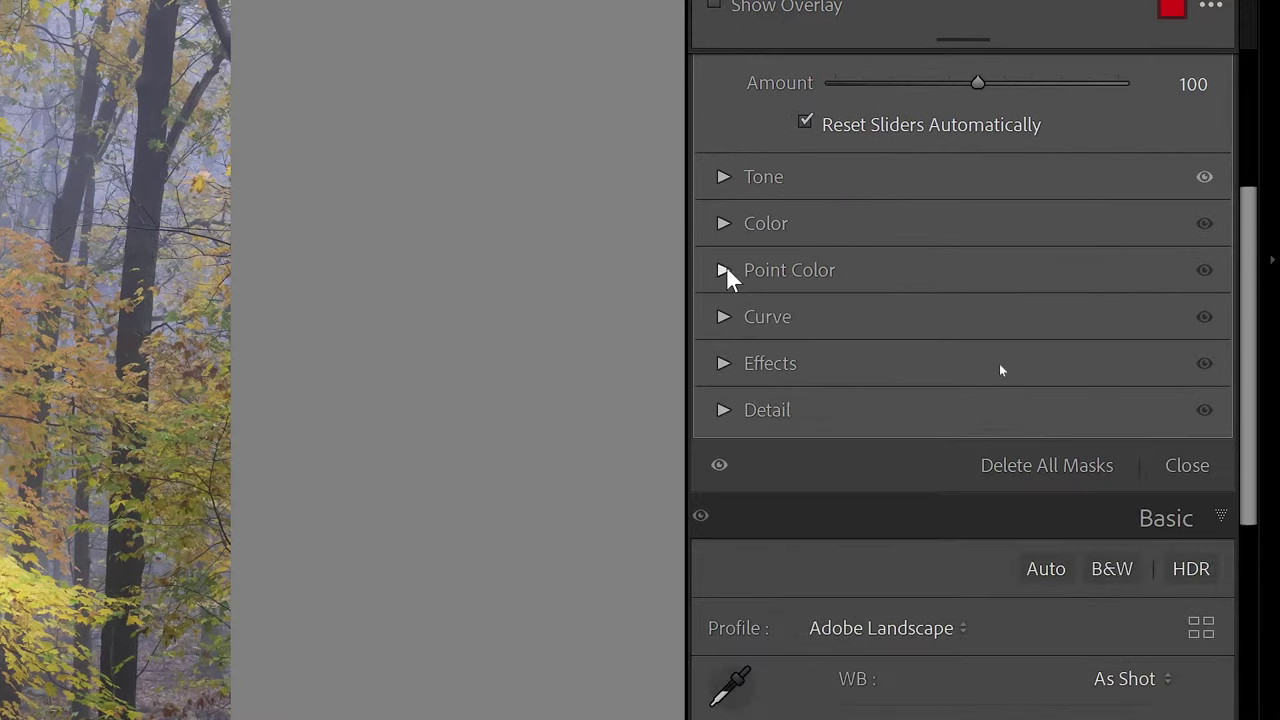
Step: Examine the mask's Curve group with its tone curve, channel and Refine Saturation controls, and collapse it
click(725, 318)
scroll(1116, 232, down, 5)
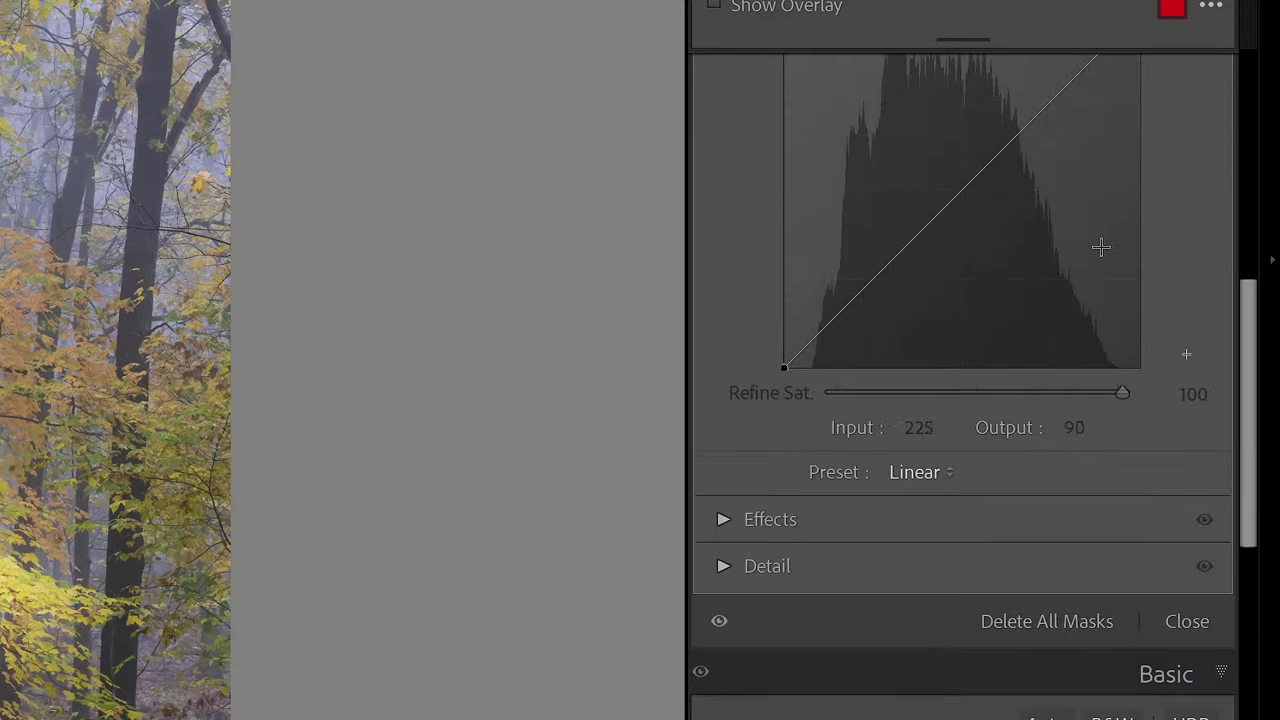
scroll(1100, 246, up, 3)
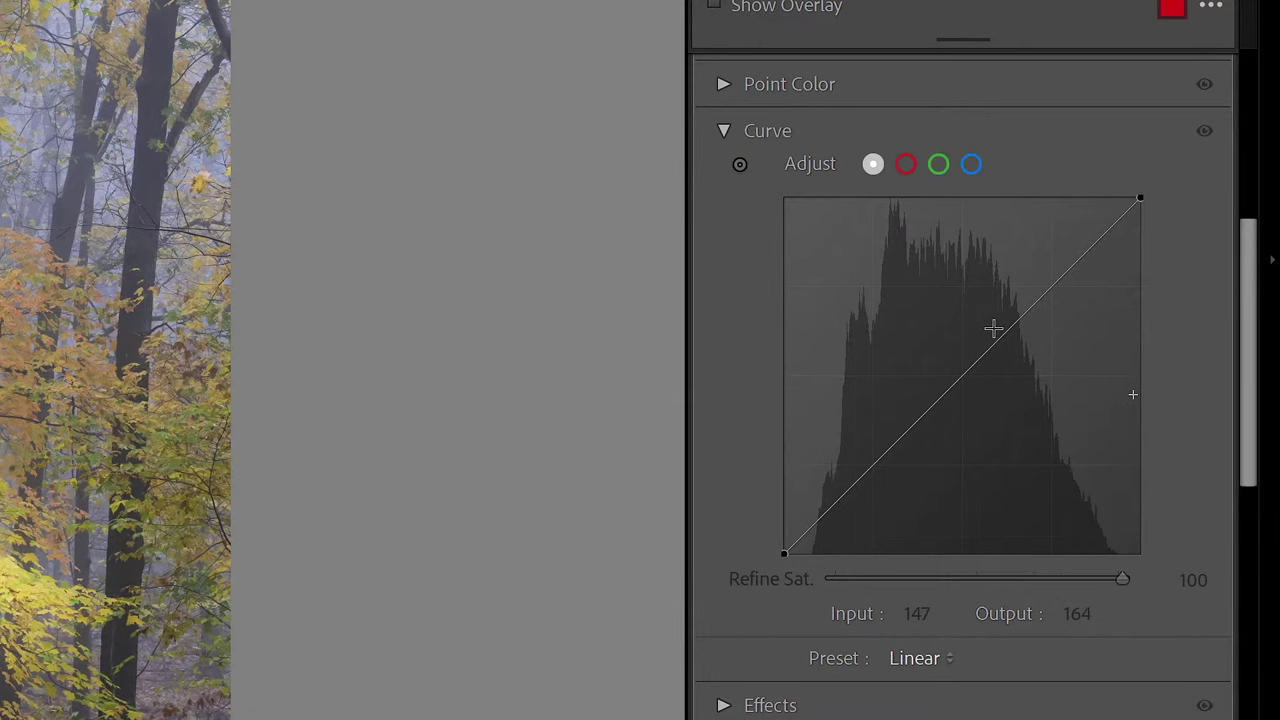
click(724, 130)
Step: Examine the mask's Effects and Detail adjustments, leaving both groups collapsed
click(724, 178)
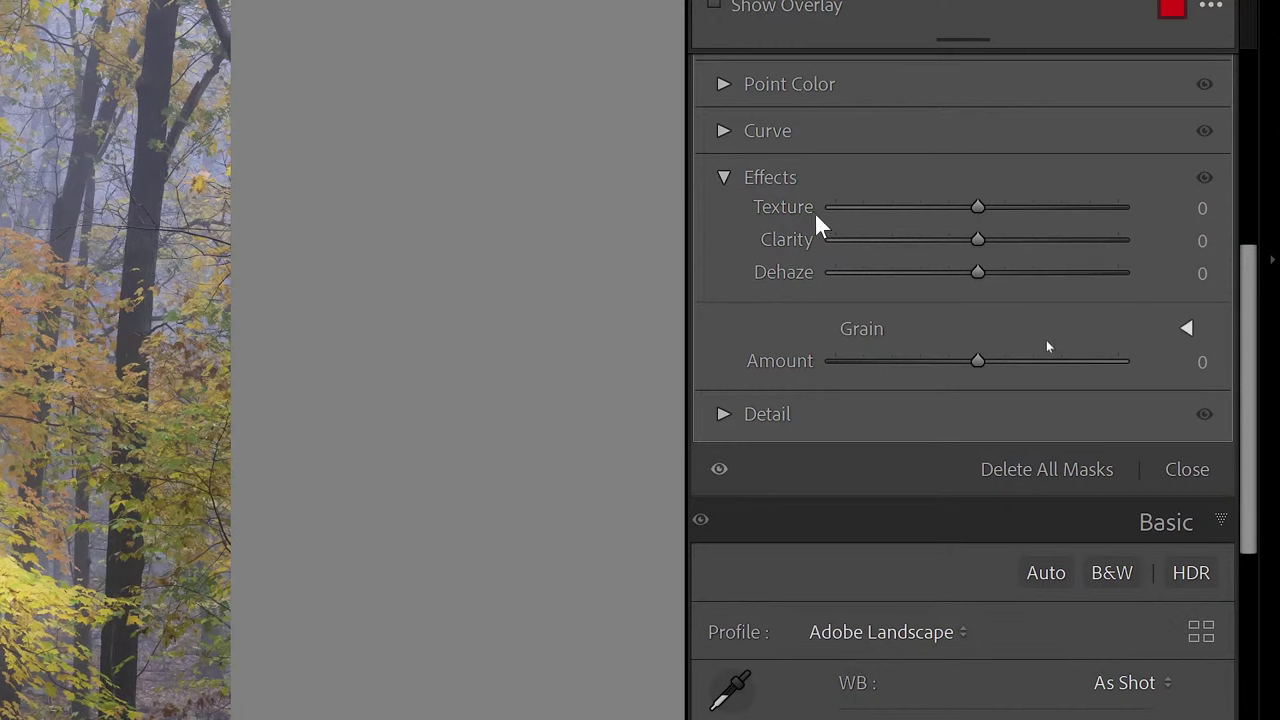
click(724, 177)
click(721, 229)
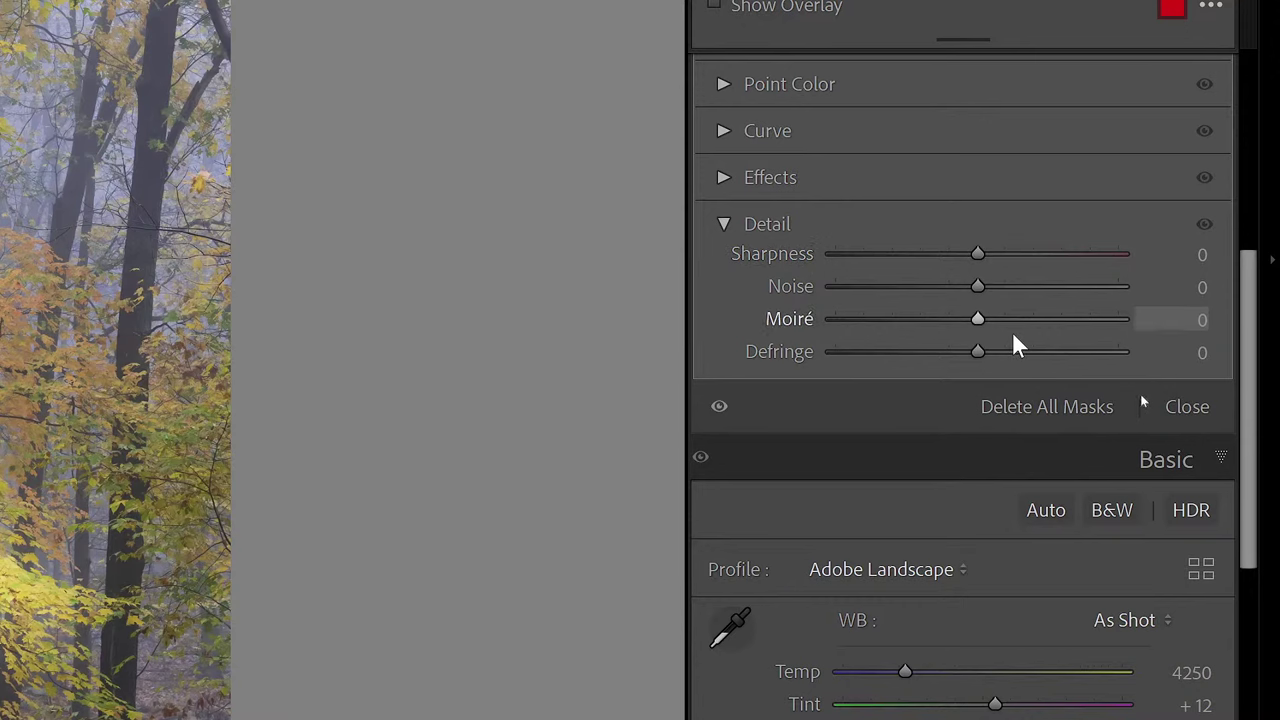
click(722, 226)
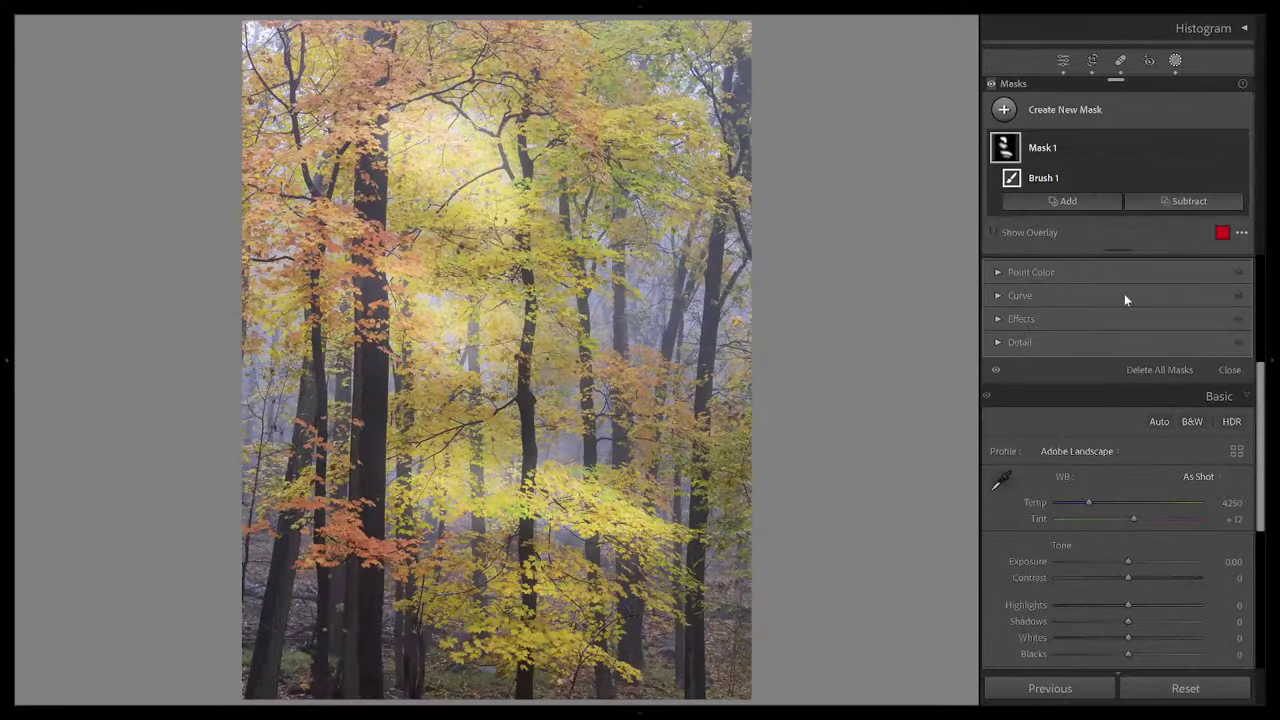
Step: Set Mask 1's exposure to 0.02, contrast to 2 and highlights to 19
scroll(1122, 279, up, 3)
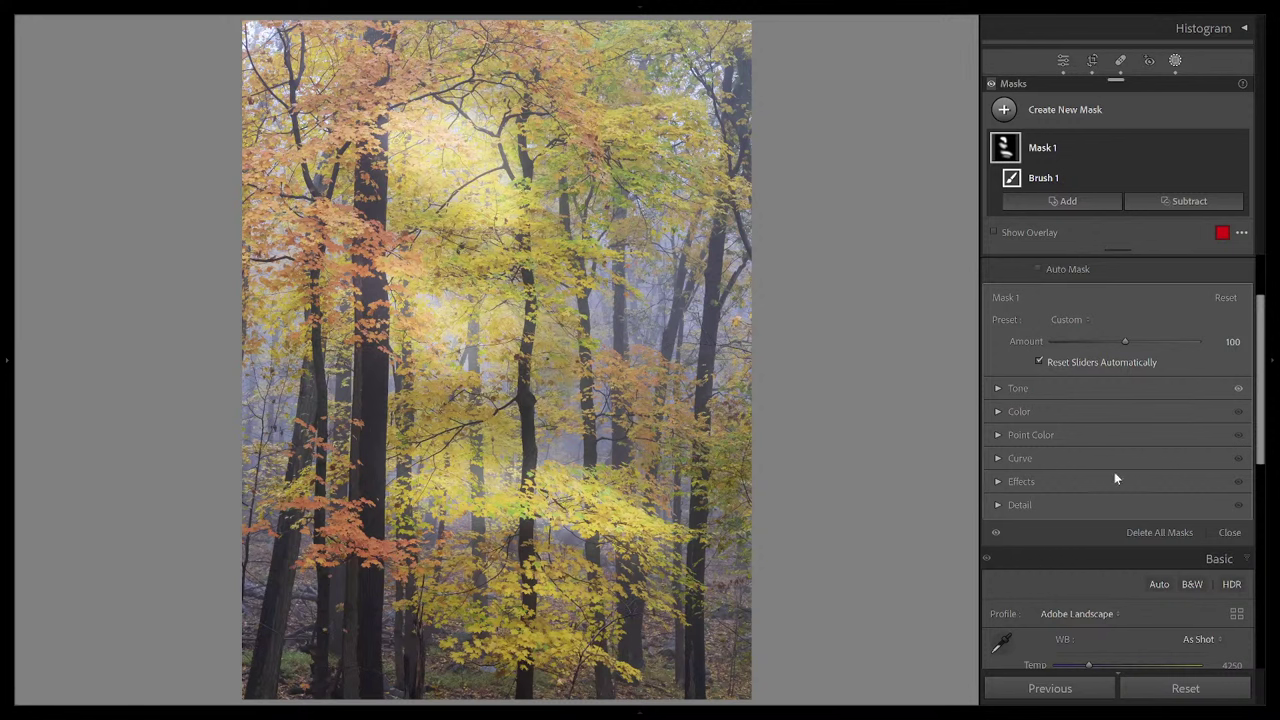
click(1000, 388)
drag(1144, 403, 1131, 455)
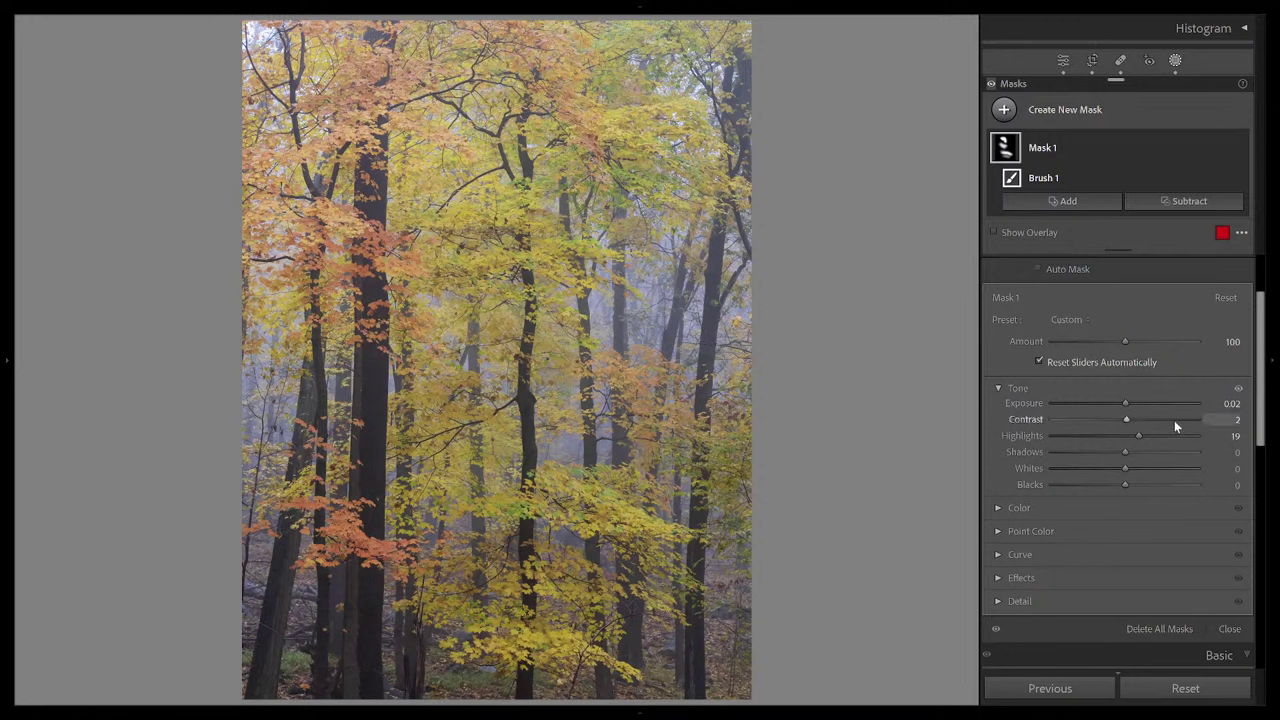
Step: Undock the Masks panel so it floats beside the photo, freeing space for the mask's adjustment sliders
scroll(1146, 416, down, 3)
scroll(1147, 422, up, 5)
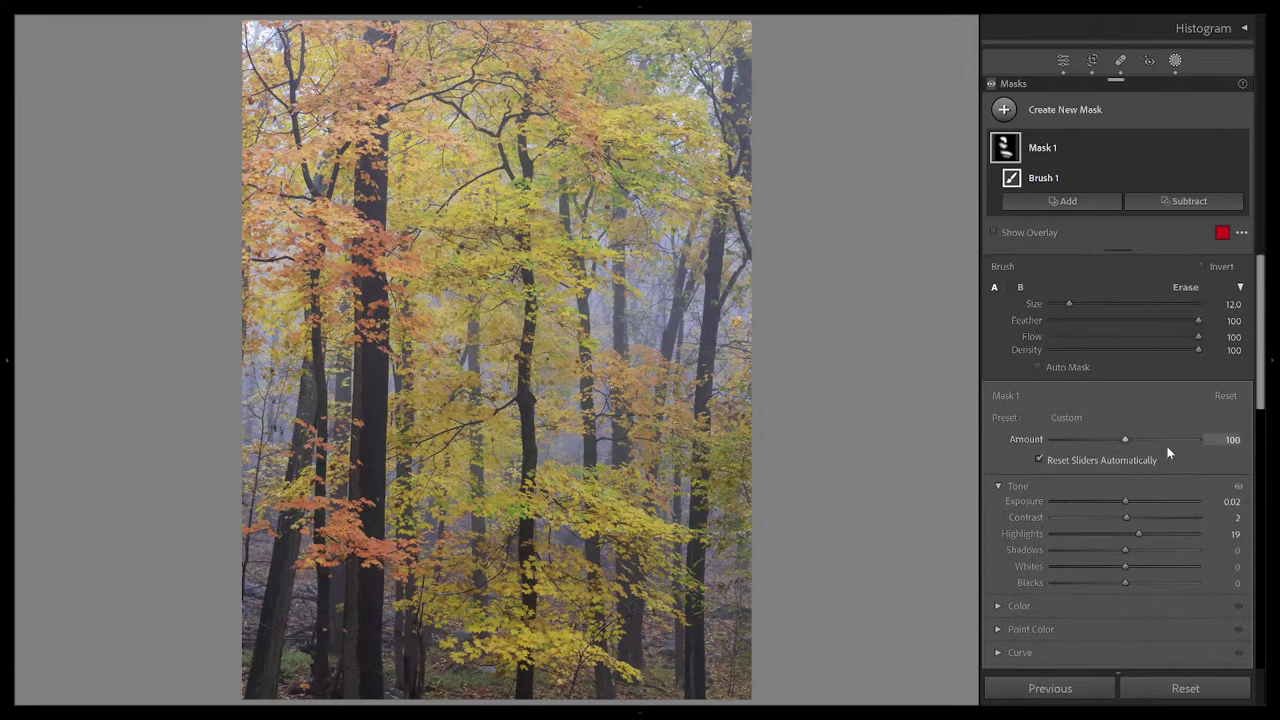
scroll(1167, 447, down, 5)
scroll(1167, 453, up, 5)
drag(1117, 80, 879, 24)
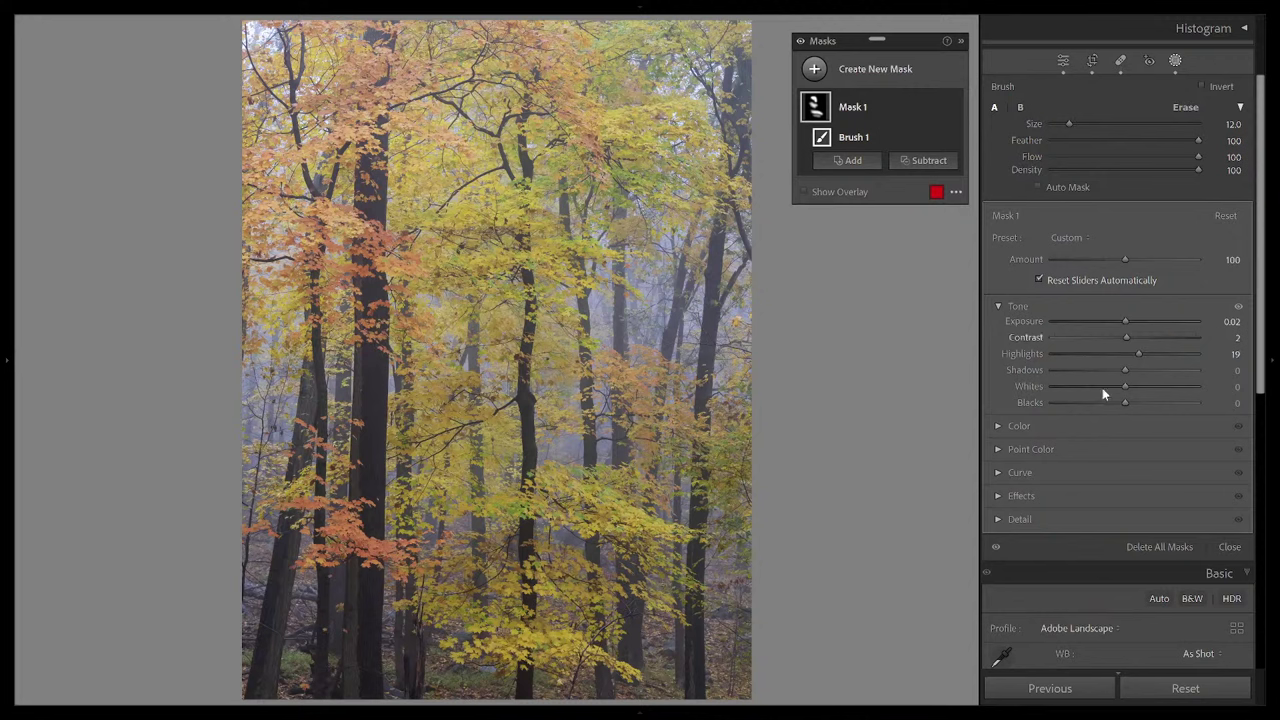
Step: Expand the mask's Color and Point Color groups and look through the full list of adjustments
scroll(1096, 392, down, 3)
scroll(1096, 392, up, 3)
click(999, 425)
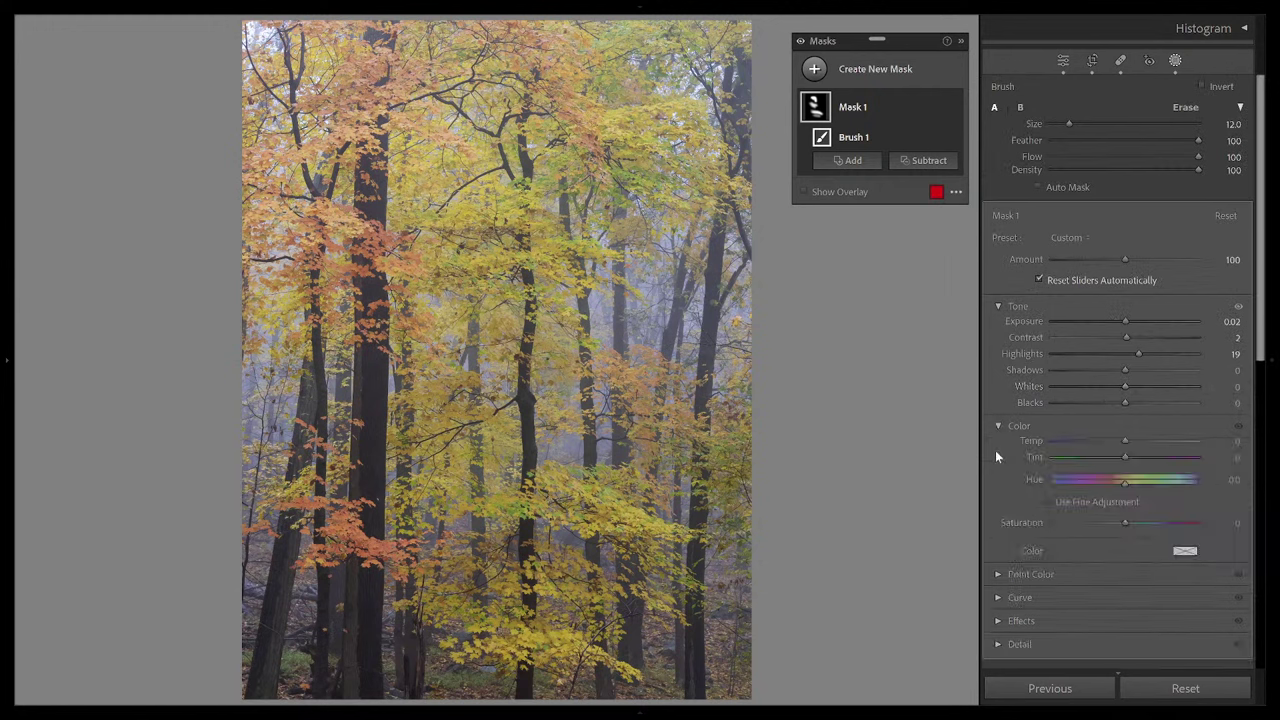
scroll(1010, 446, down, 2)
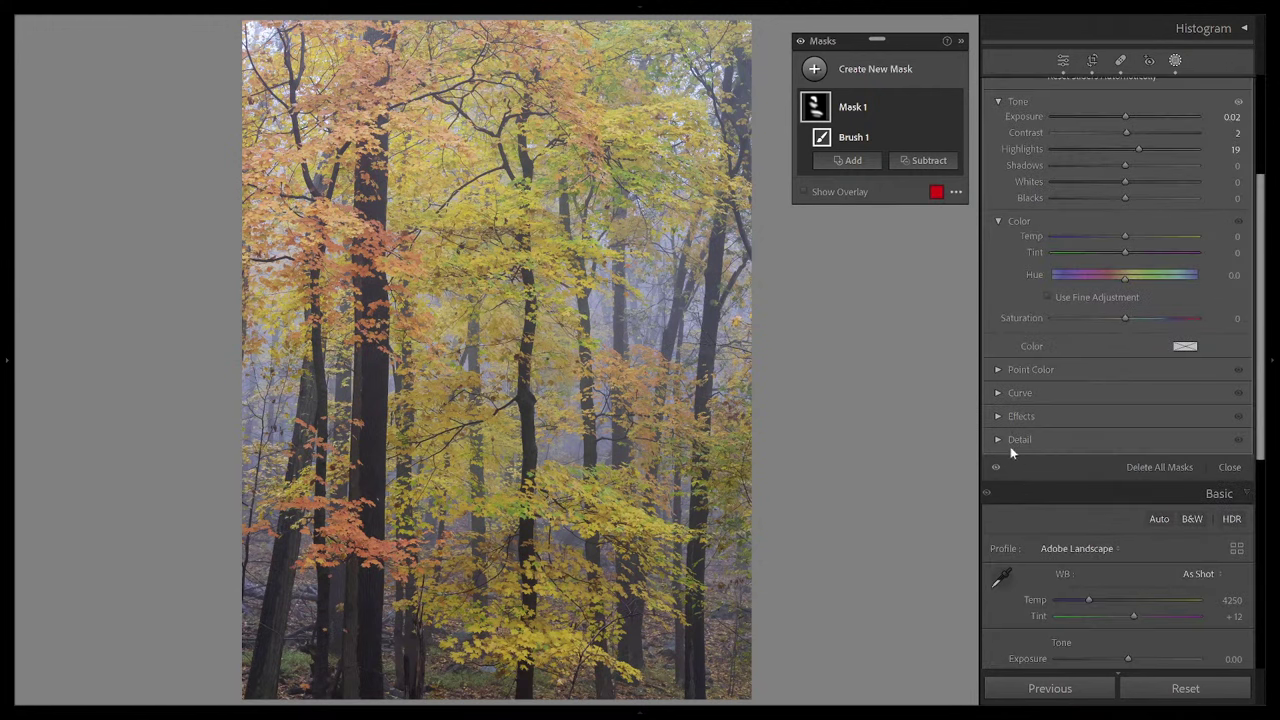
click(999, 370)
scroll(1155, 388, up, 2)
scroll(1155, 388, down, 5)
scroll(1155, 388, up, 5)
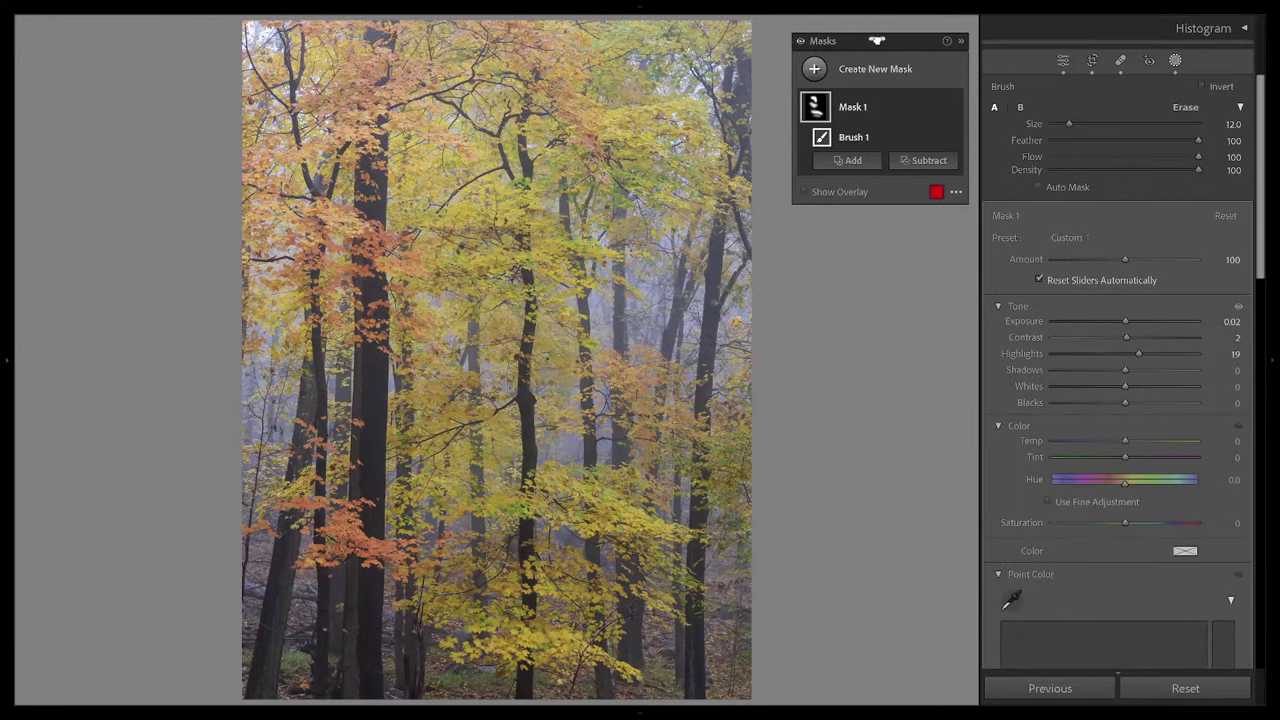
Step: Dock the Masks panel again beneath the editing tools and delete Mask 1
mouse_move(876, 40)
mouse_down()
mouse_move(1020, 177)
mouse_move(1174, 83)
mouse_move(1140, 84)
mouse_up()
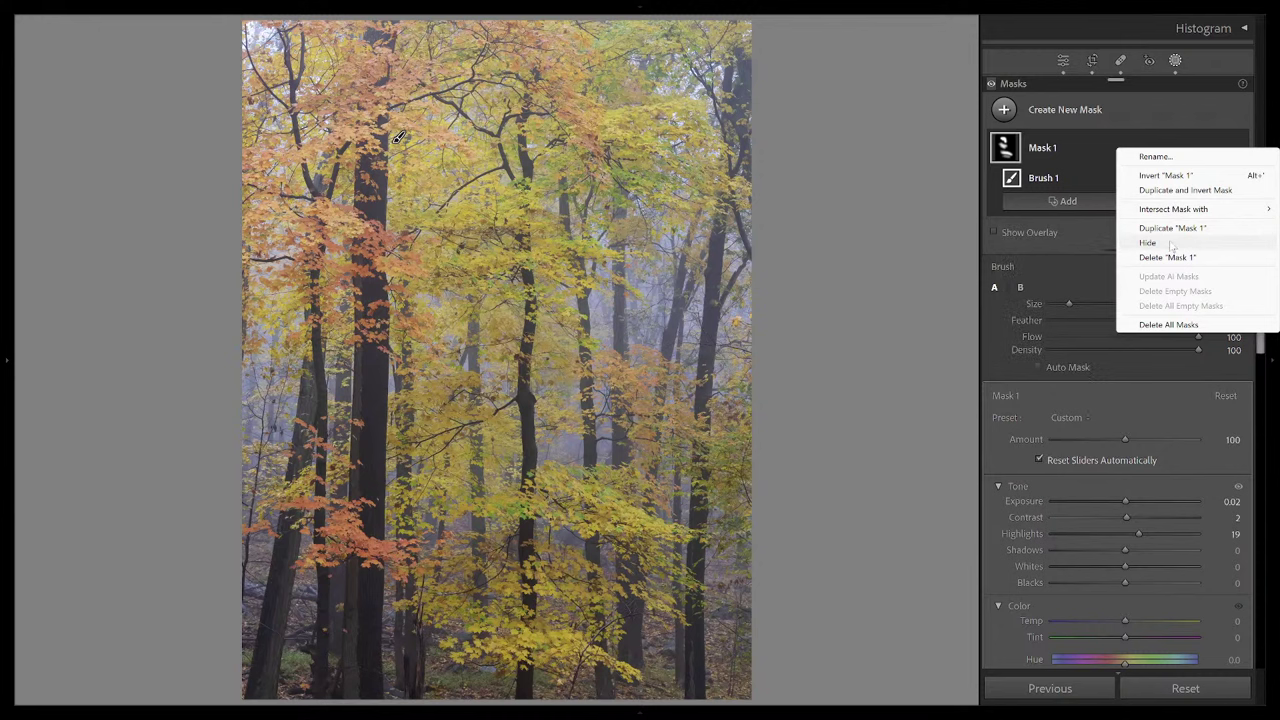
mouse_move(1179, 212)
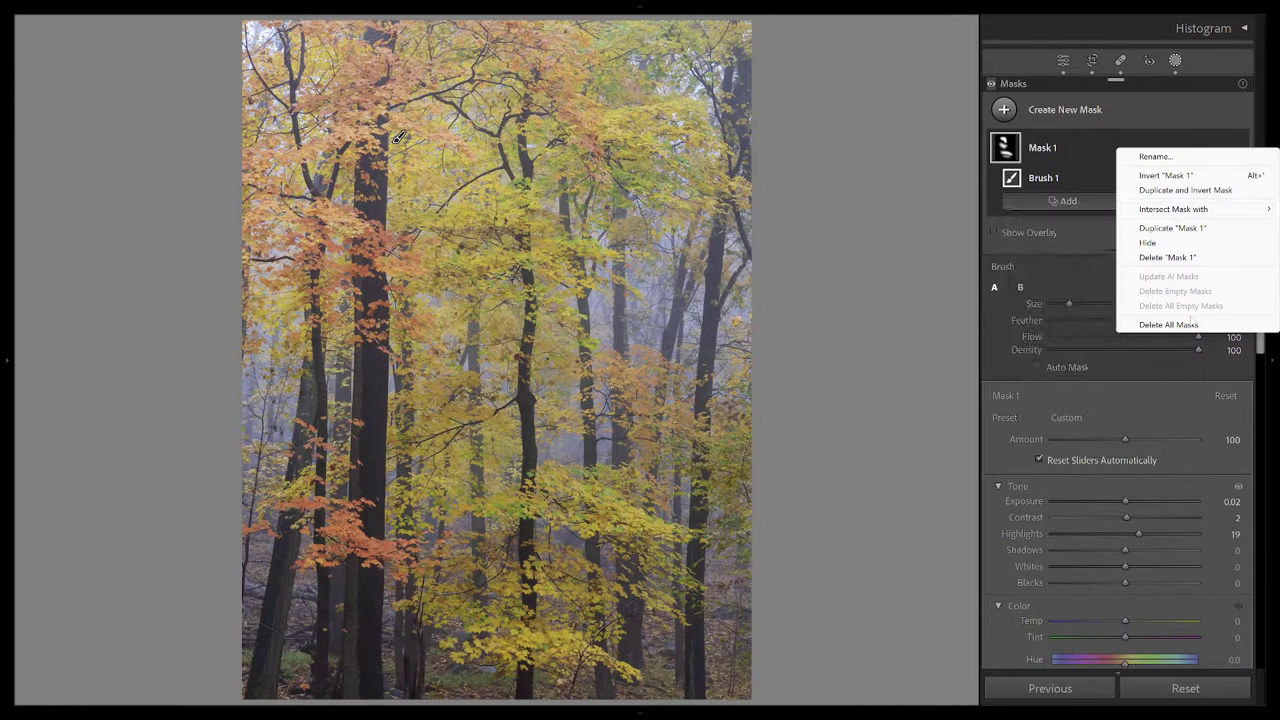
click(1194, 258)
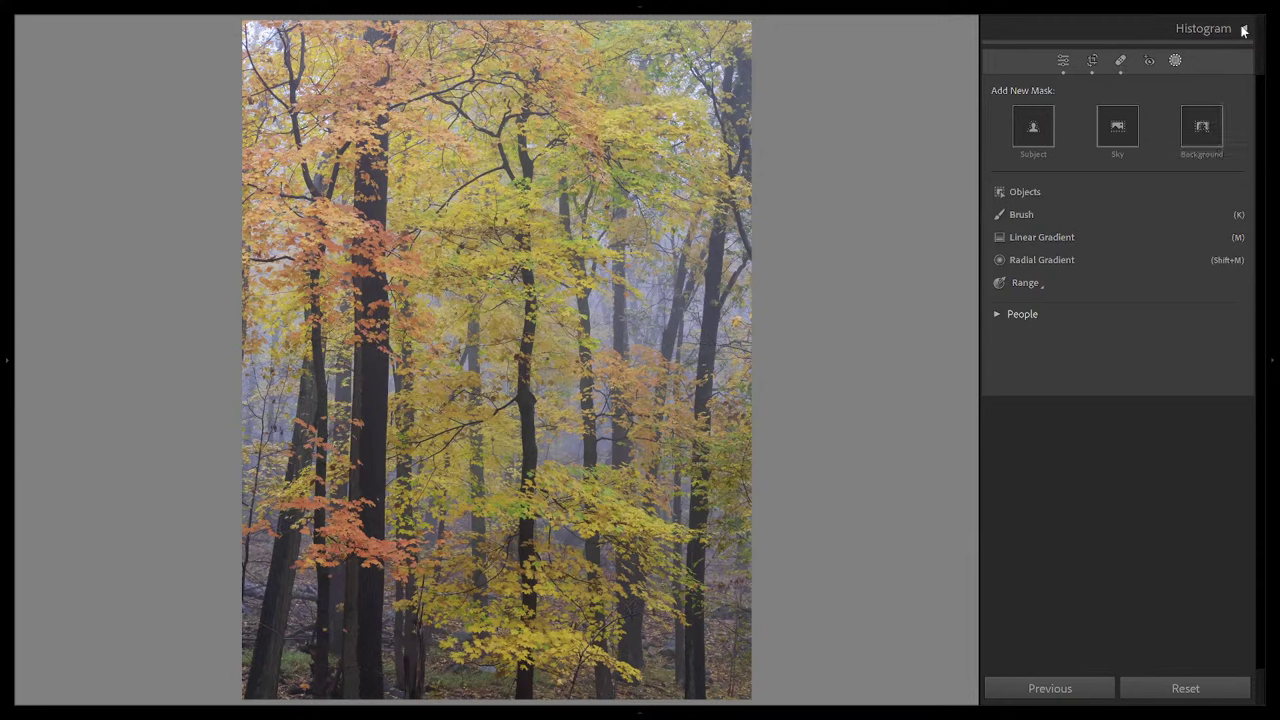
Step: Leave masking and raise the whole photo's Basic exposure to +0.43
key(shift+w)
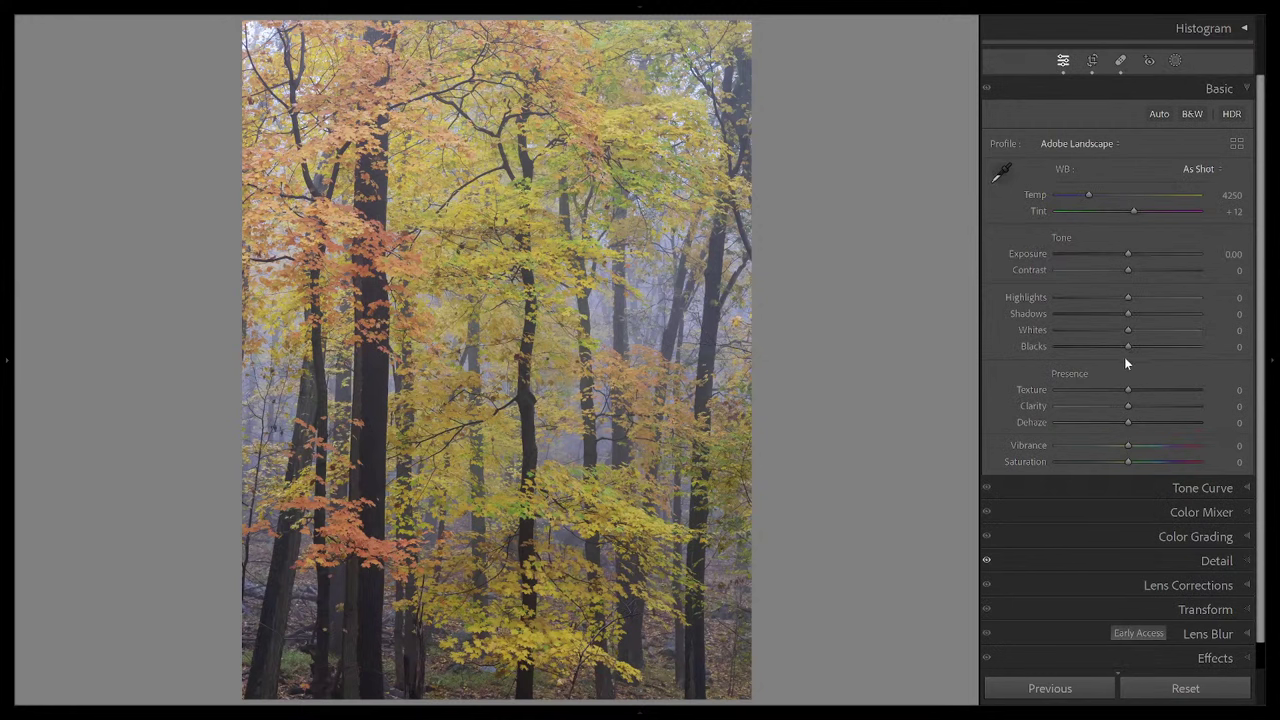
scroll(1125, 363, down, 2)
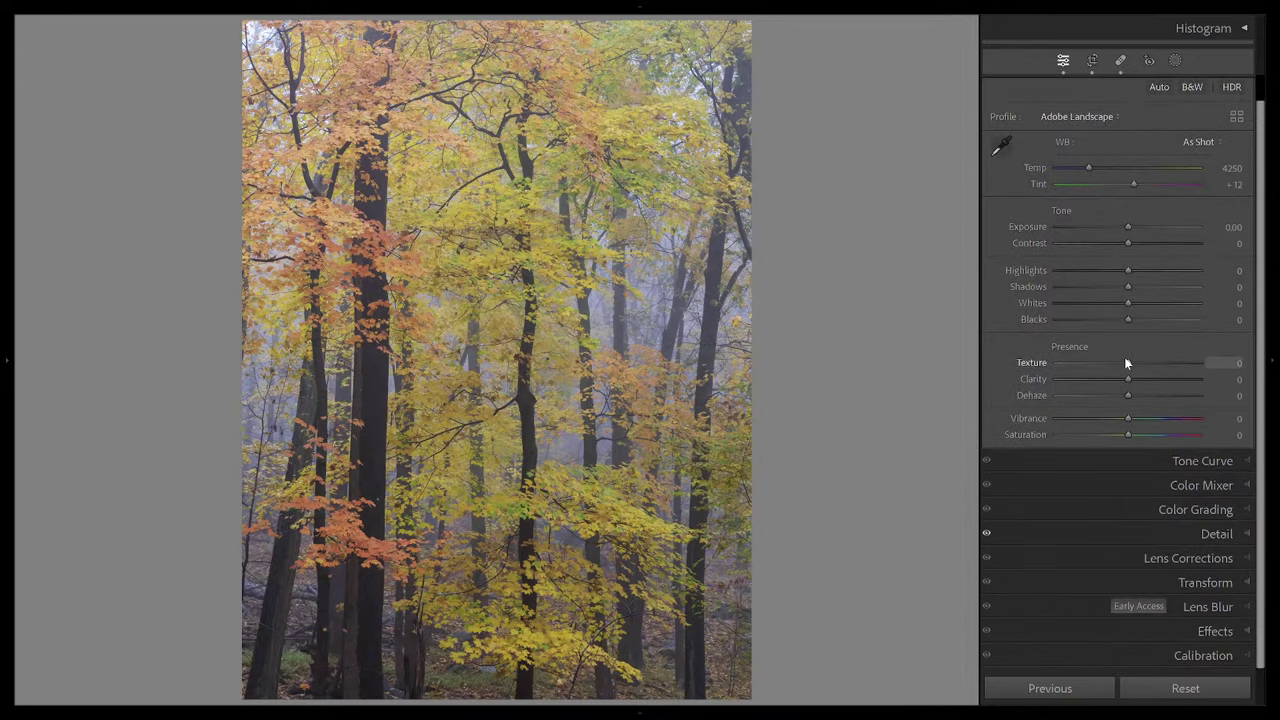
scroll(1124, 357, up, 2)
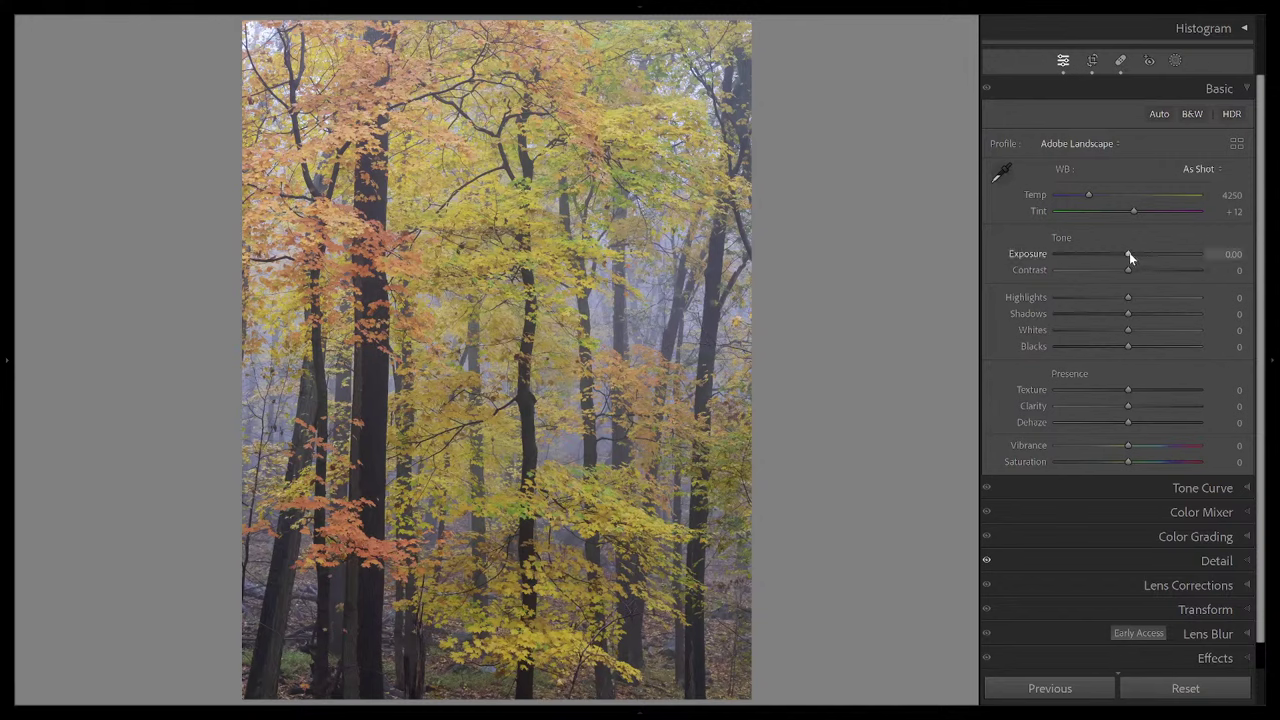
drag(1129, 253, 1135, 256)
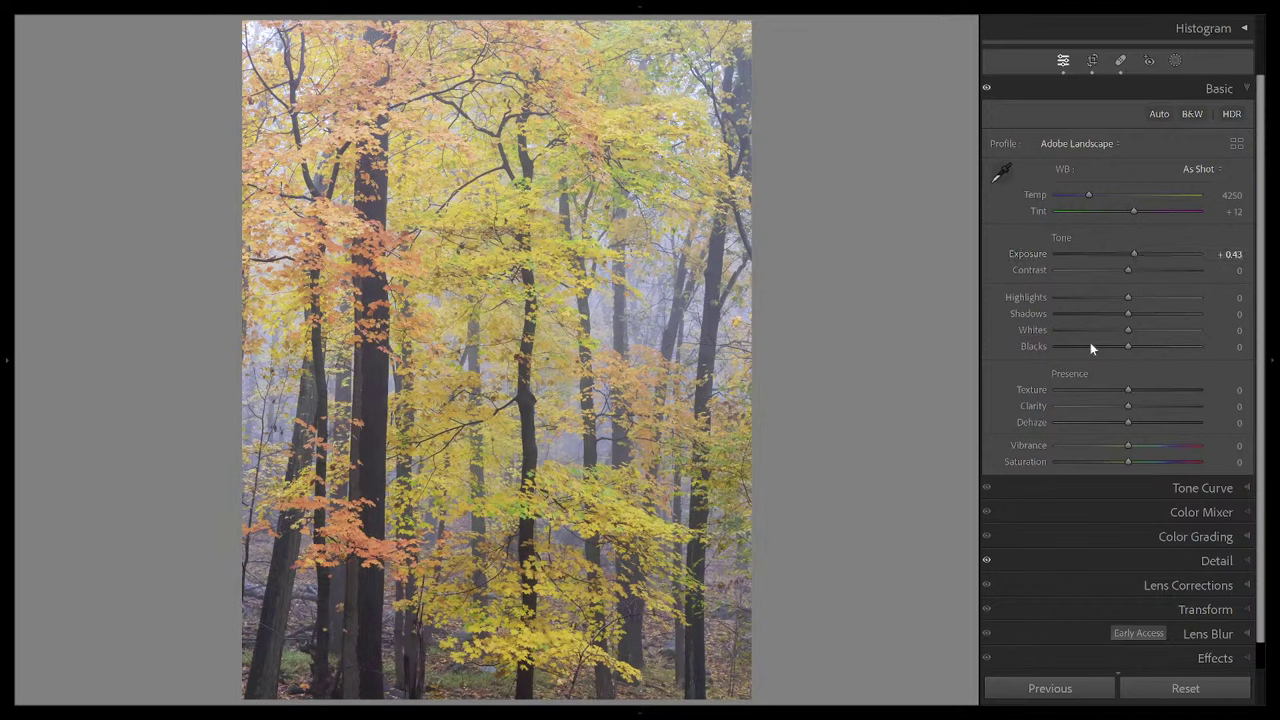
Step: Set the whole photo's Blacks to -42, Shadows to +27 and Highlights to -36
drag(1128, 348, 1097, 346)
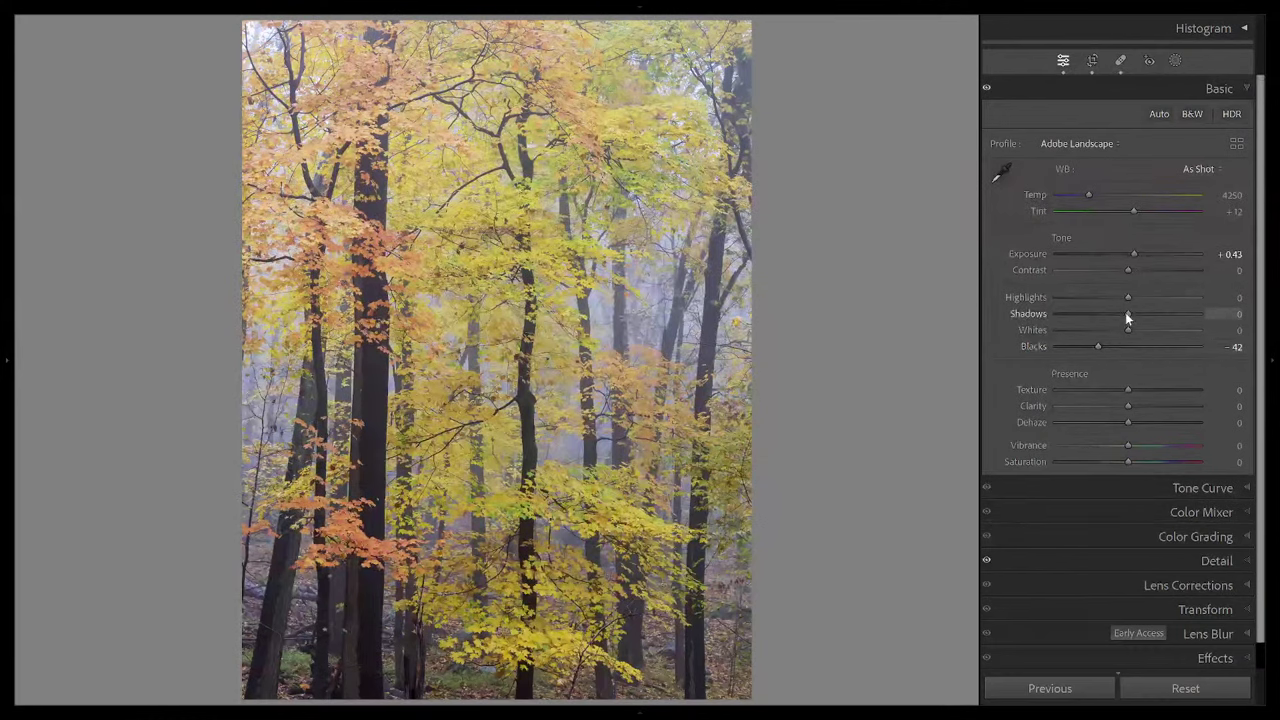
drag(1125, 313, 1147, 317)
mouse_move(1104, 296)
mouse_down()
mouse_move(1128, 298)
mouse_move(1102, 298)
mouse_up()
click(466, 278)
click(408, 290)
Step: Try Clarity at +37 and at -23 on the whole photo, and reset it to 0
drag(1131, 404, 1154, 406)
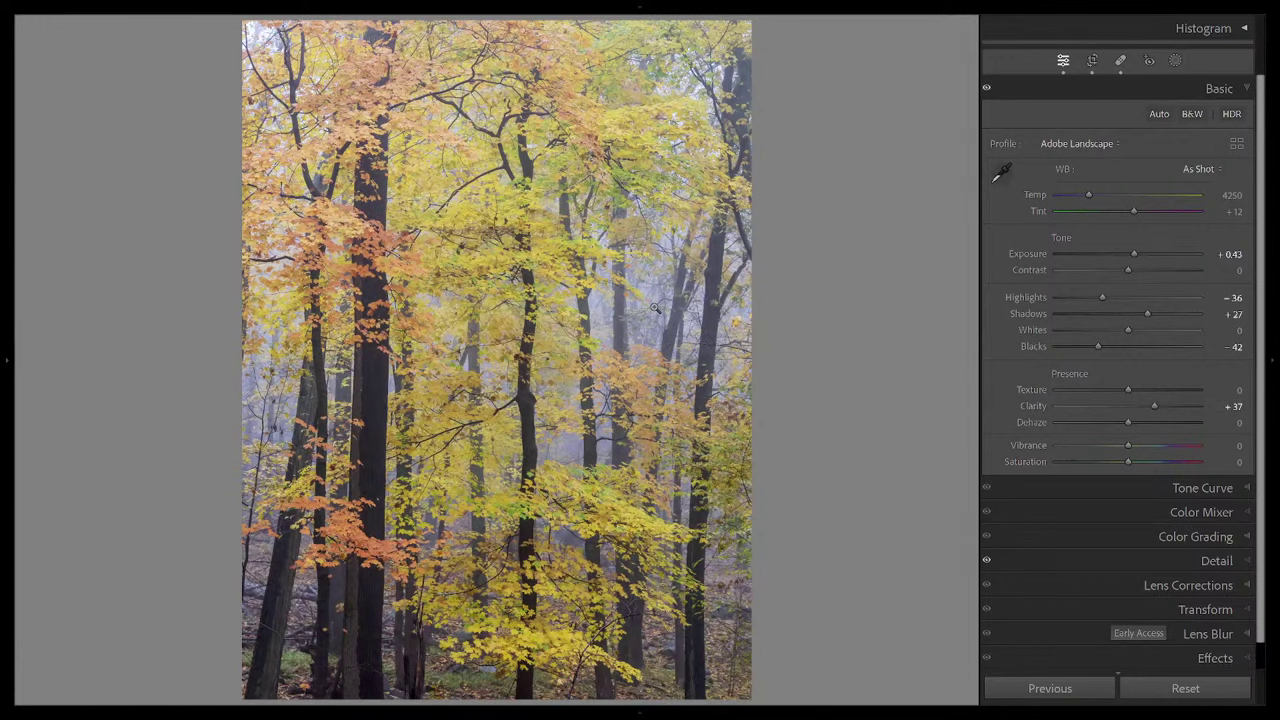
drag(1152, 406, 1110, 406)
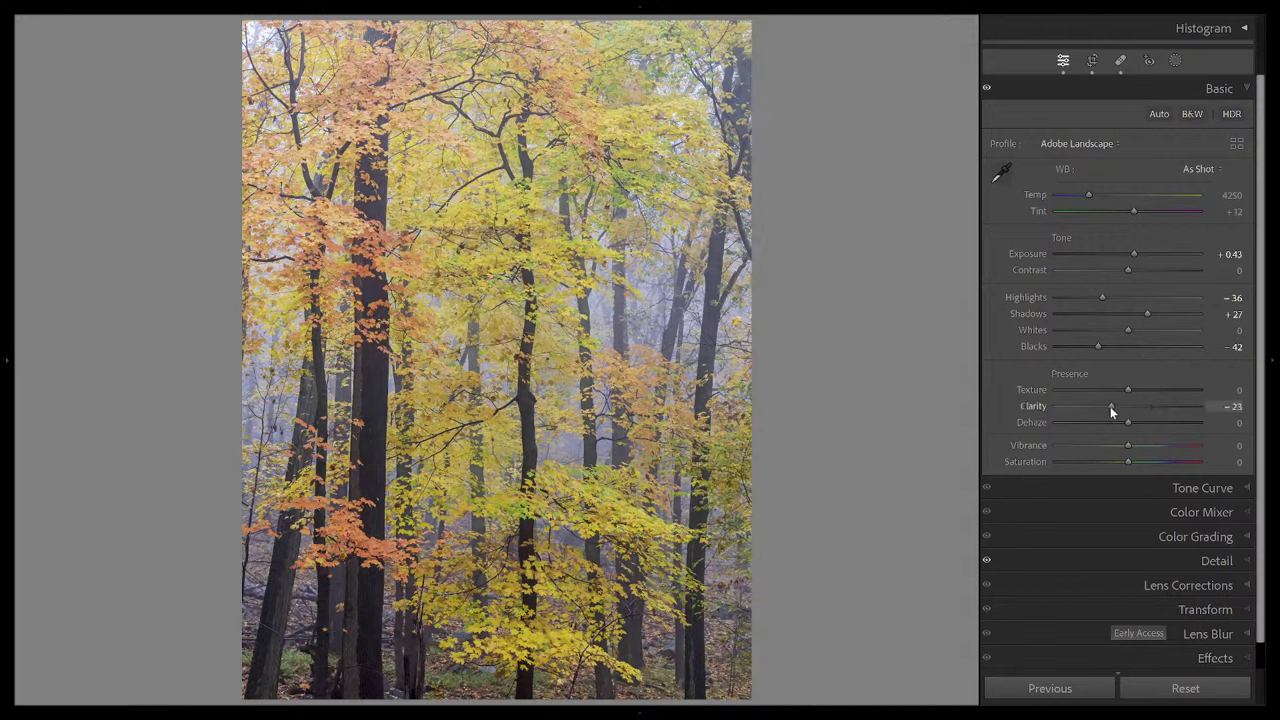
double_click(1037, 408)
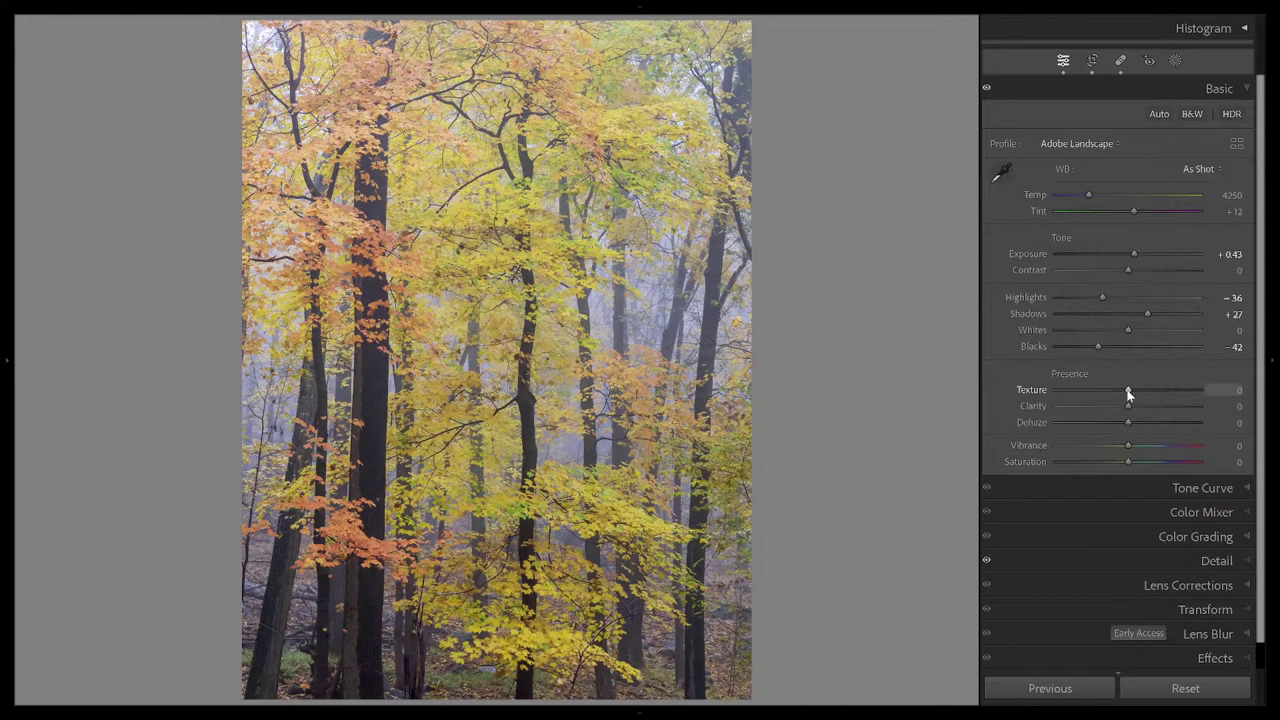
Step: Set the whole photo's Texture to +31 and Dehaze to +10
mouse_move(1128, 389)
mouse_down()
mouse_move(1154, 390)
mouse_move(1097, 397)
mouse_move(1150, 398)
mouse_up()
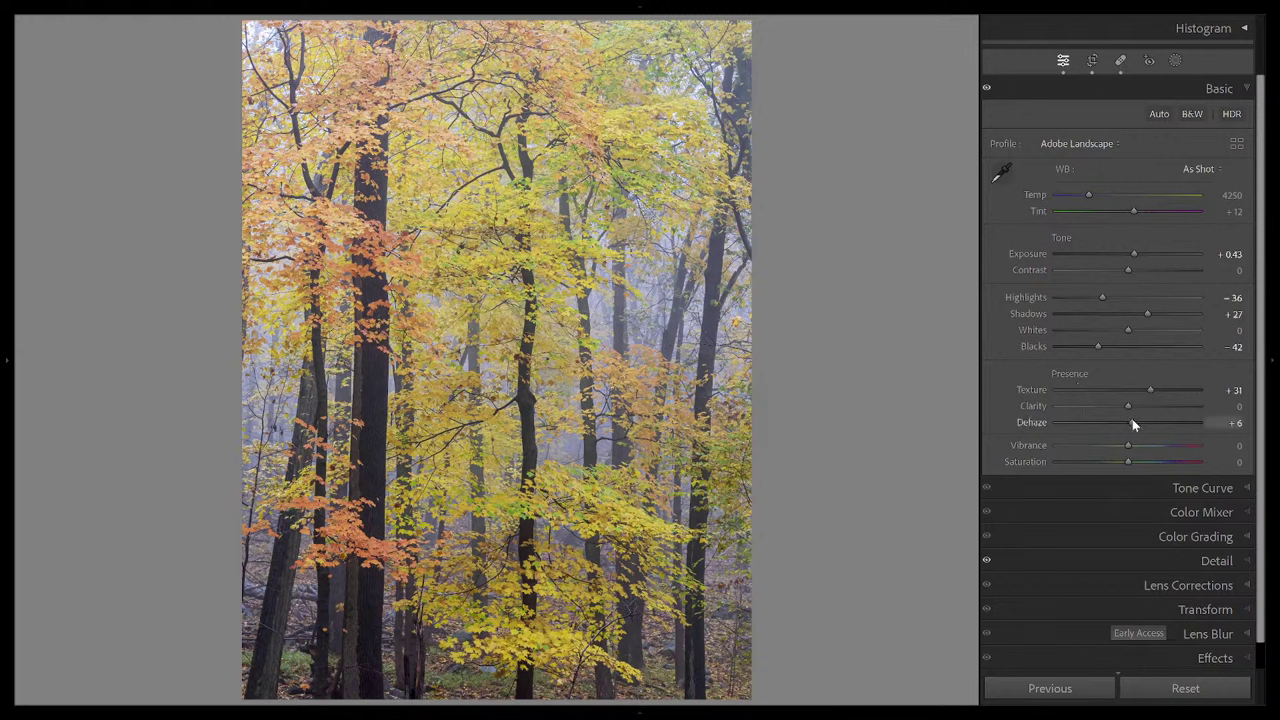
drag(1129, 420, 1135, 421)
Step: Create a linear gradient mask running diagonally from the photo's upper-left foliage and fading out before the center
click(1176, 62)
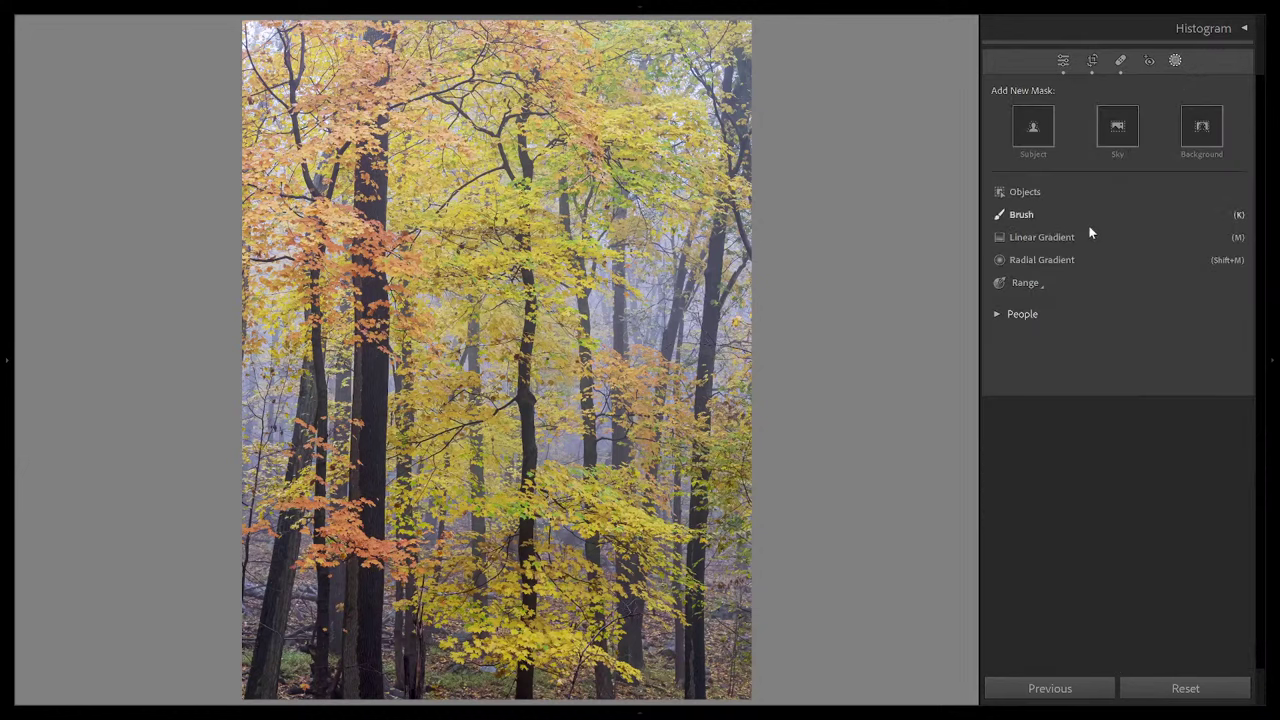
click(1024, 240)
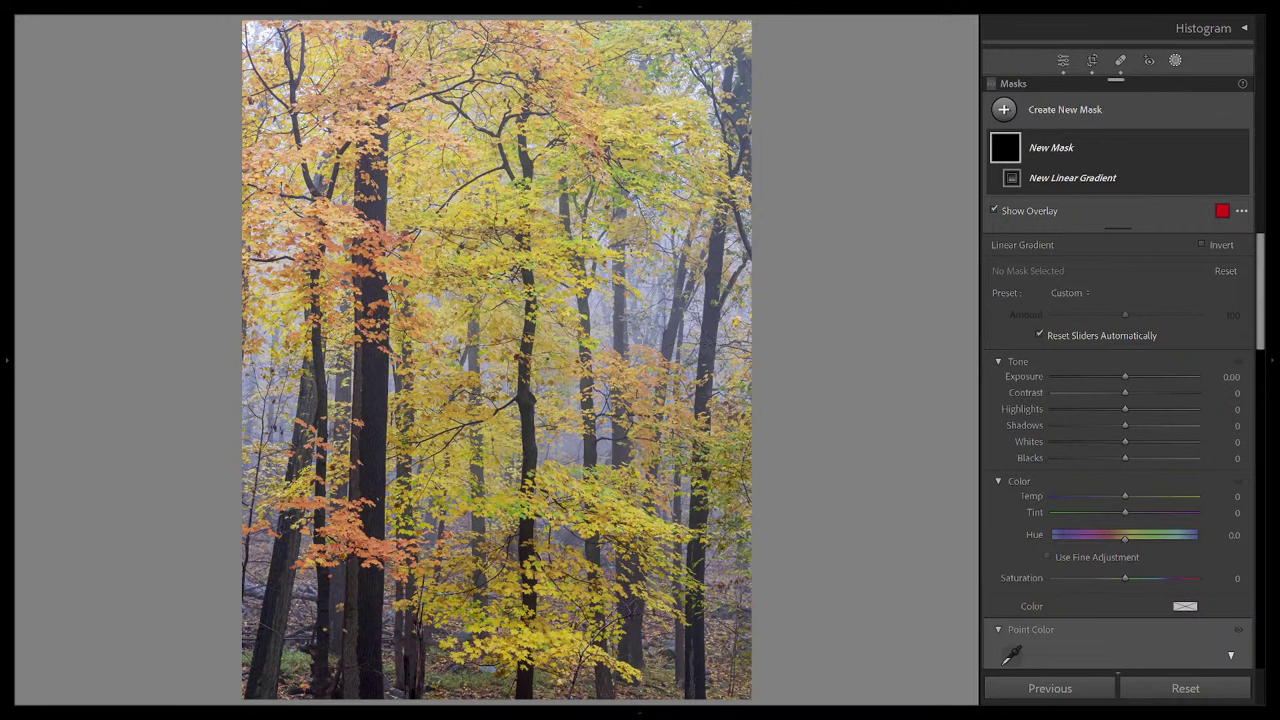
drag(340, 118, 428, 270)
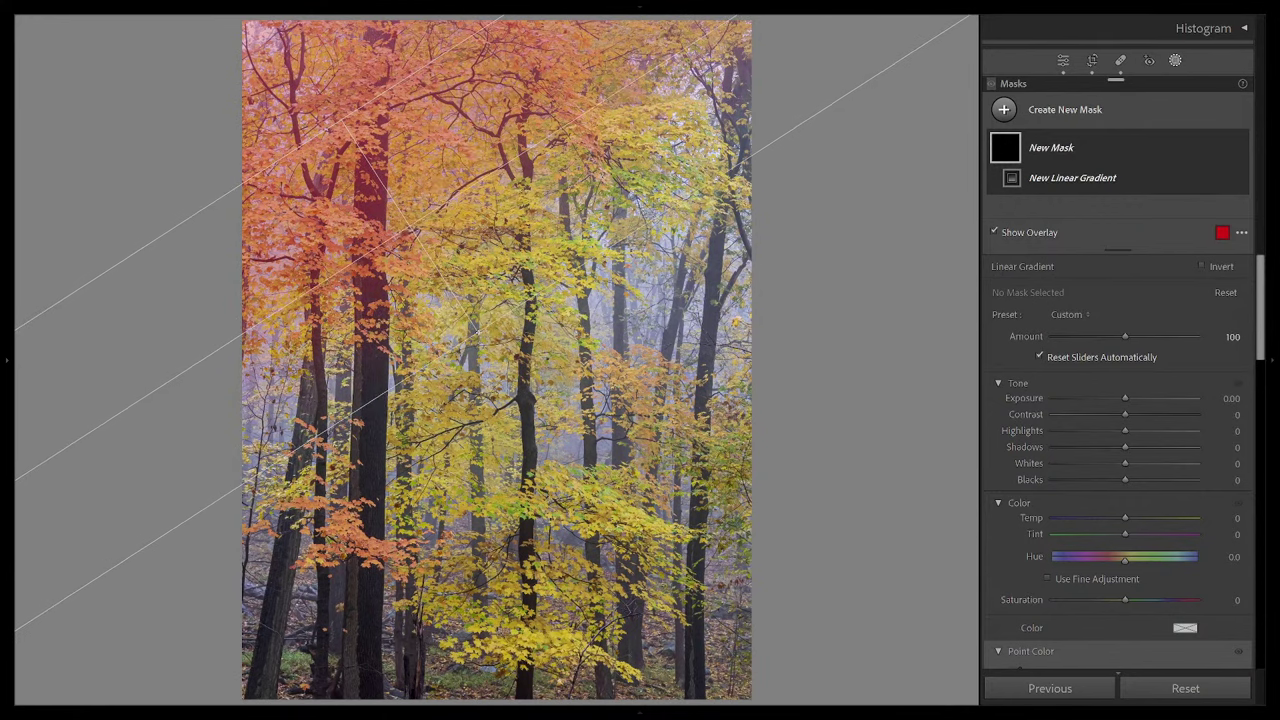
drag(479, 333, 482, 338)
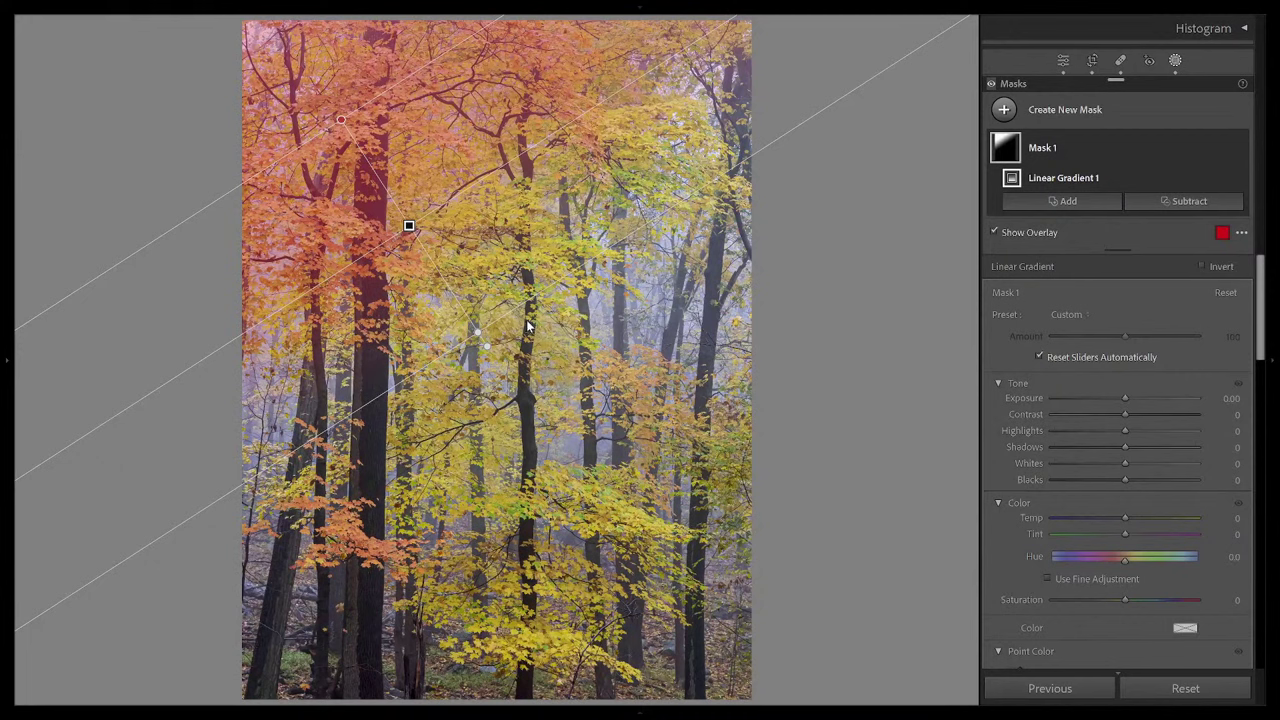
drag(526, 294, 529, 301)
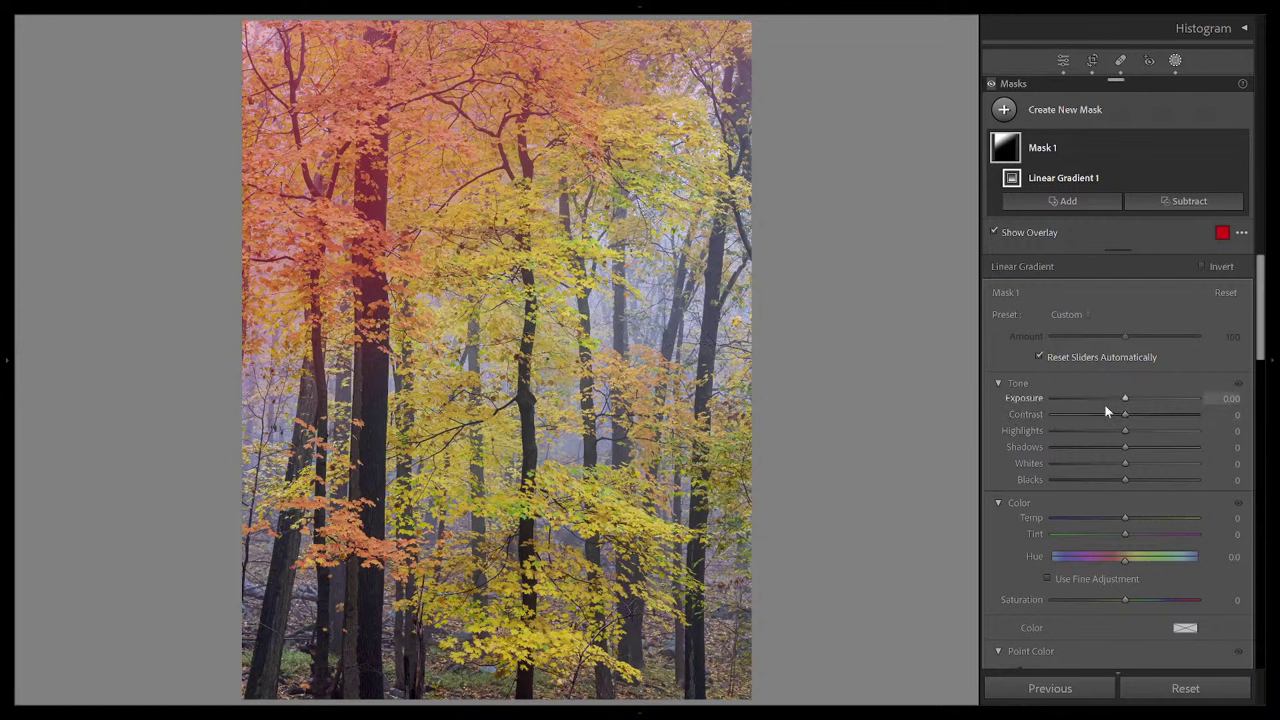
Step: Hide the mask overlay and darken the gradient area with Exposure -0.11 and Highlights -37
key(o)
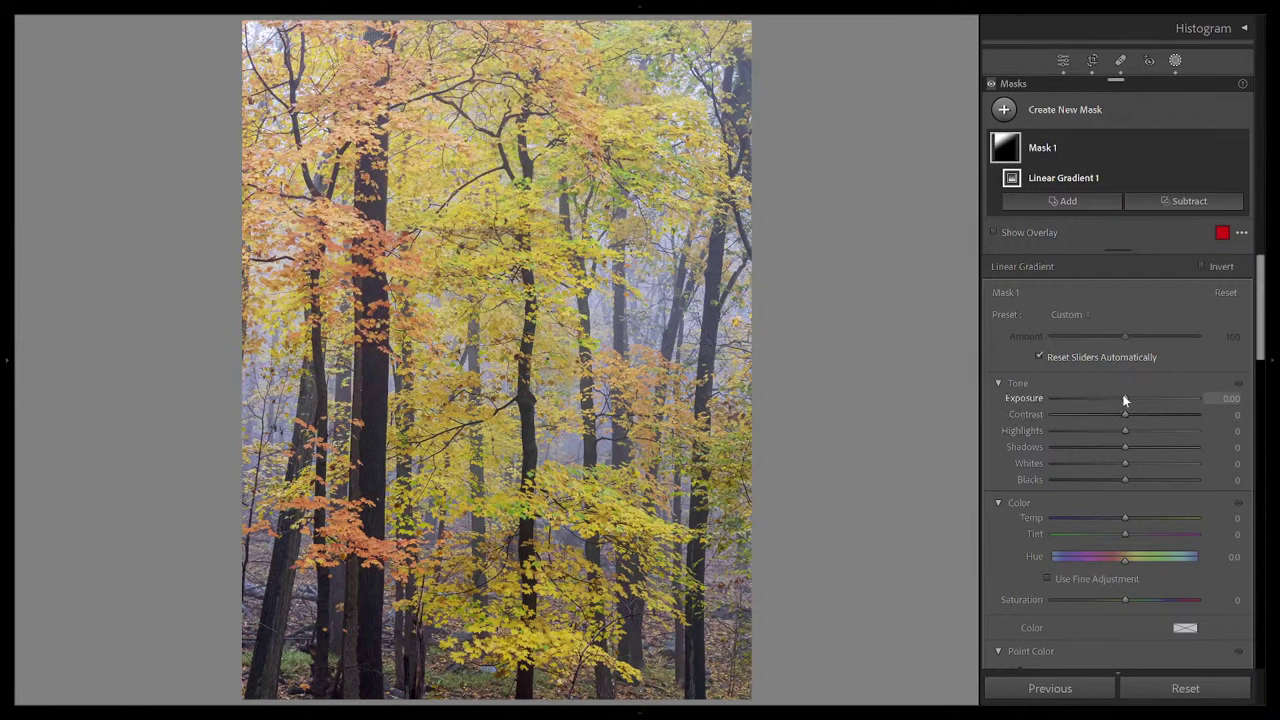
drag(1124, 400, 1099, 434)
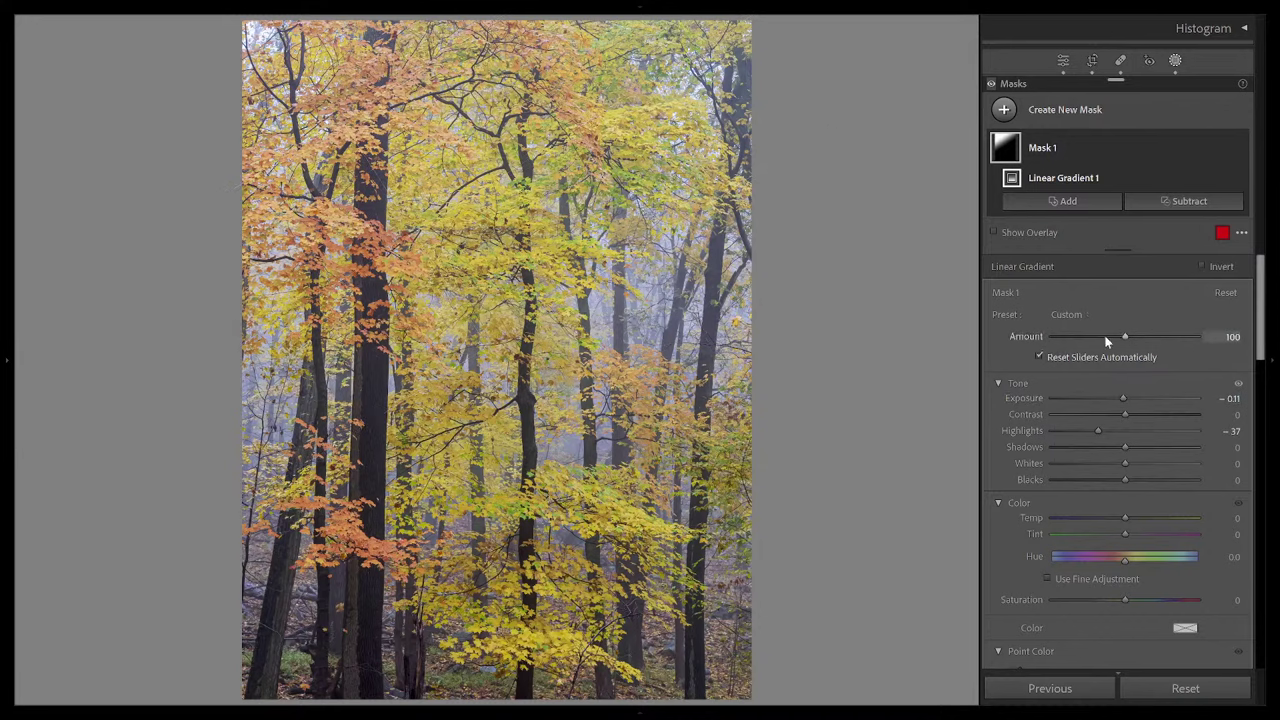
scroll(1110, 345, down, 10)
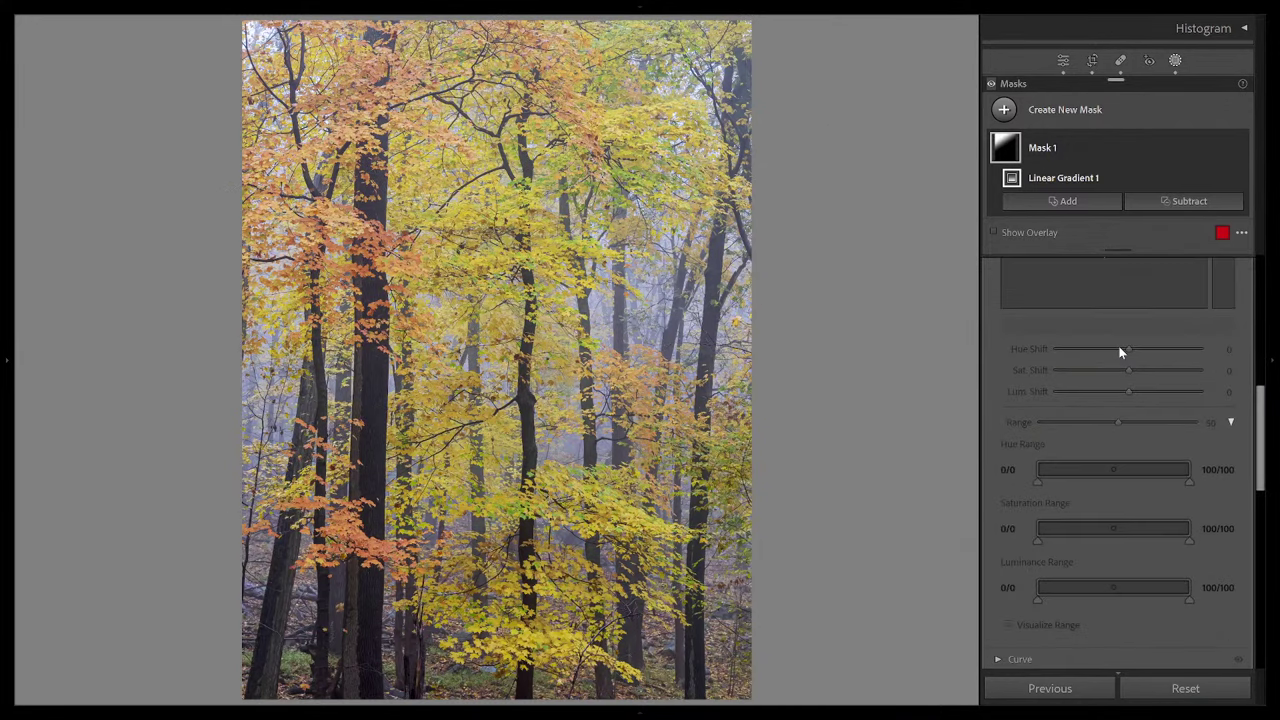
scroll(1118, 345, up, 10)
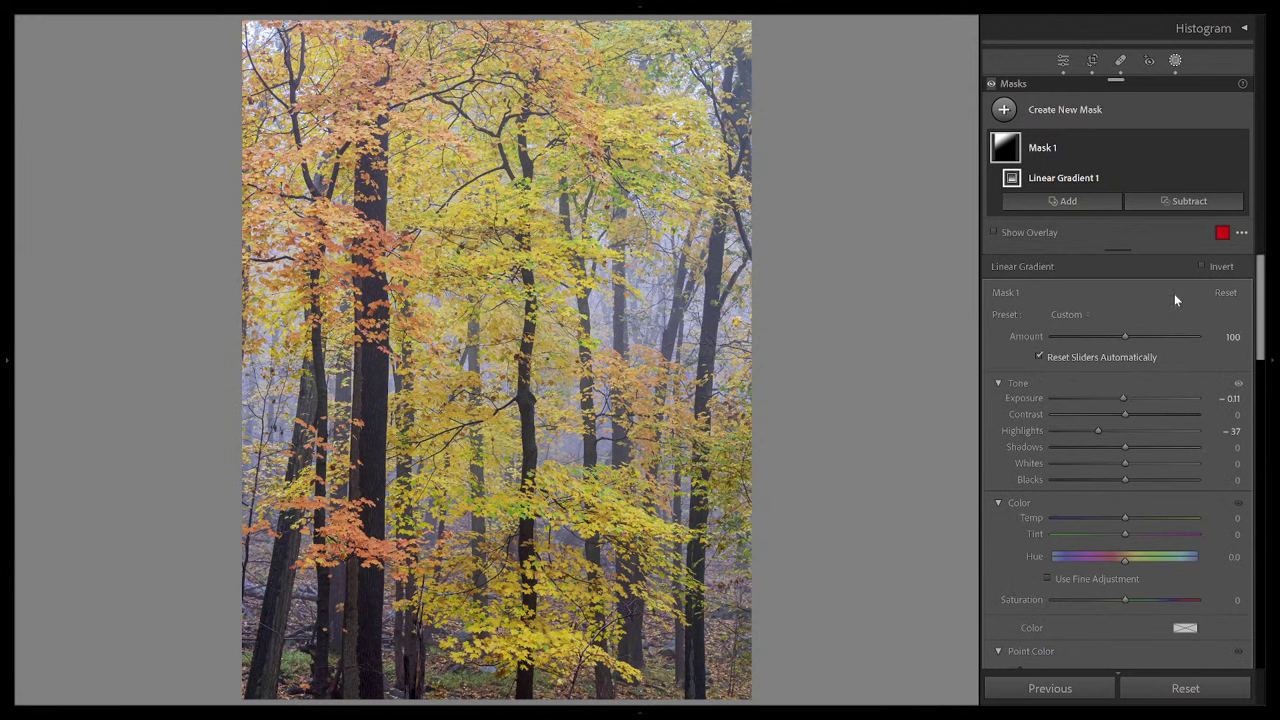
Step: Deselect the linear gradient mask and close the masking tool to return to the global adjustments
key(Escape)
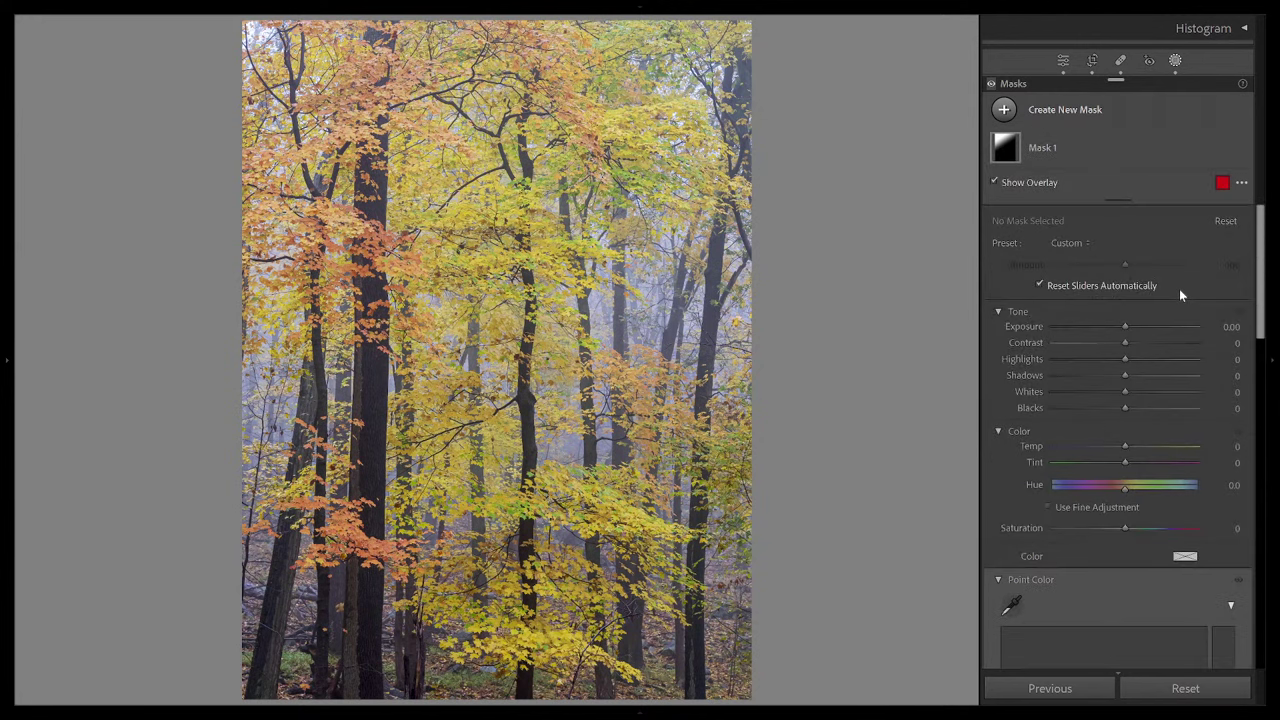
scroll(1181, 272, down, 5)
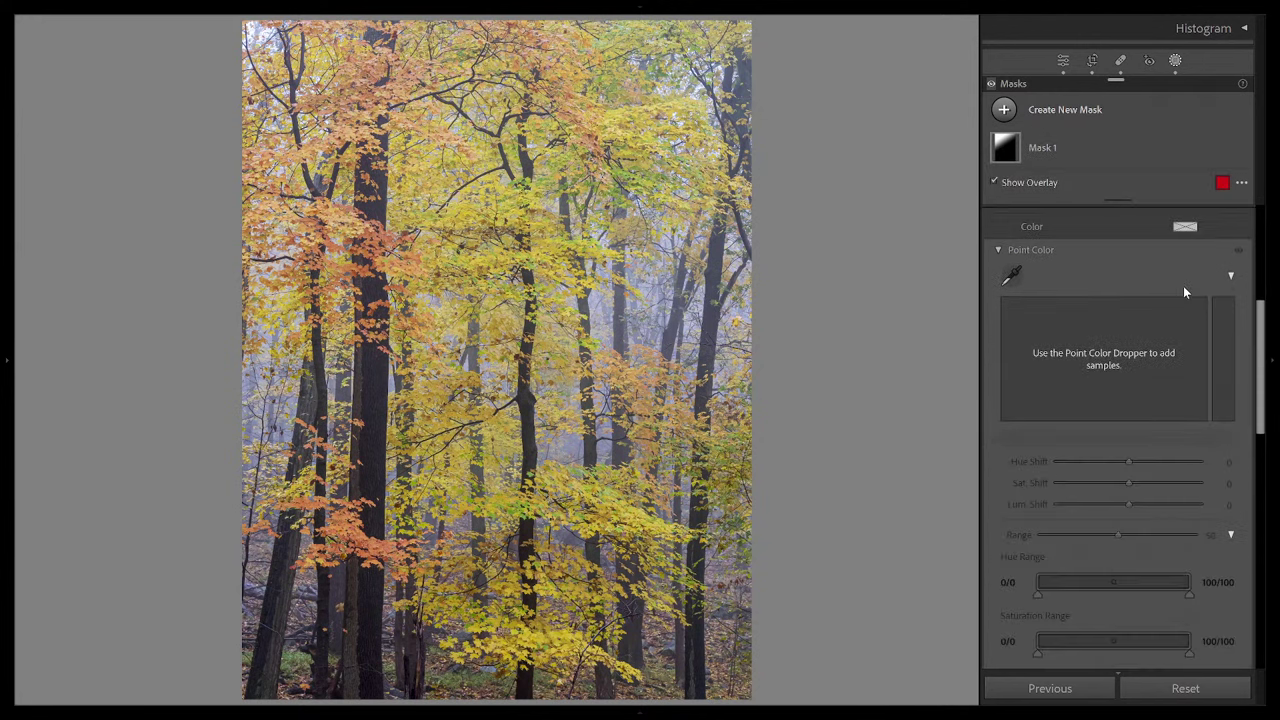
scroll(1183, 285, up, 5)
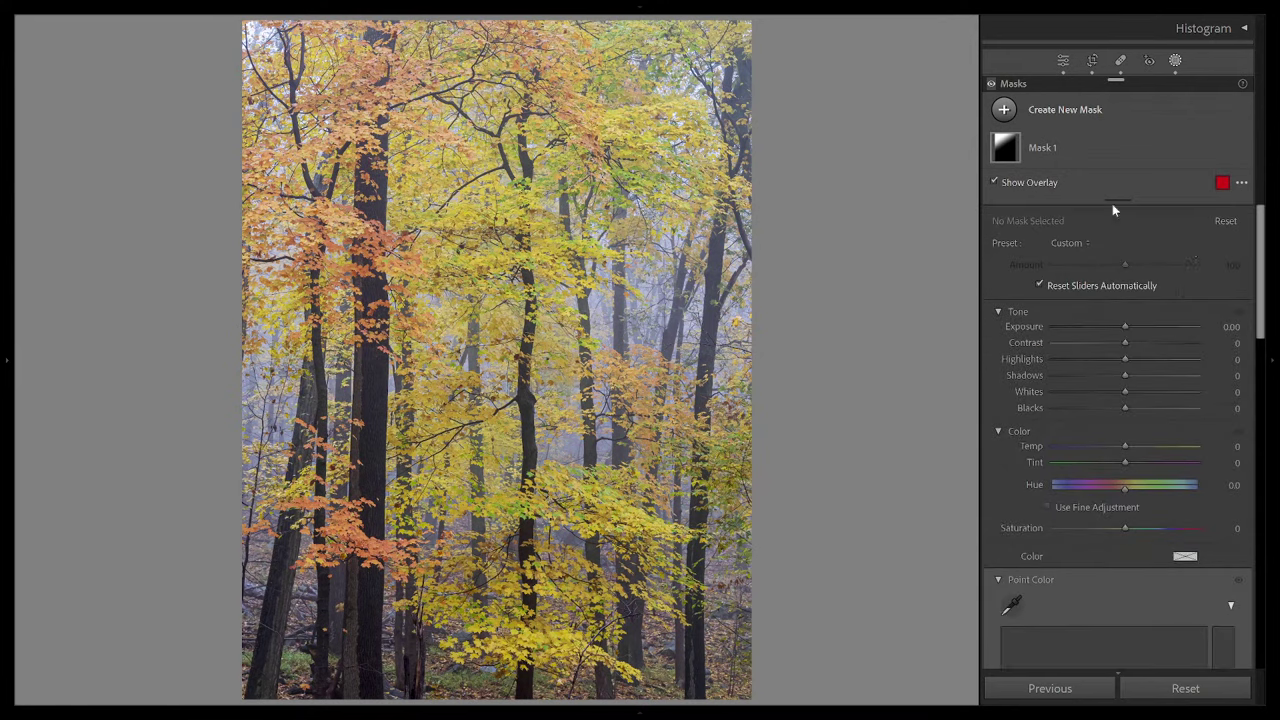
scroll(1186, 357, down, 12)
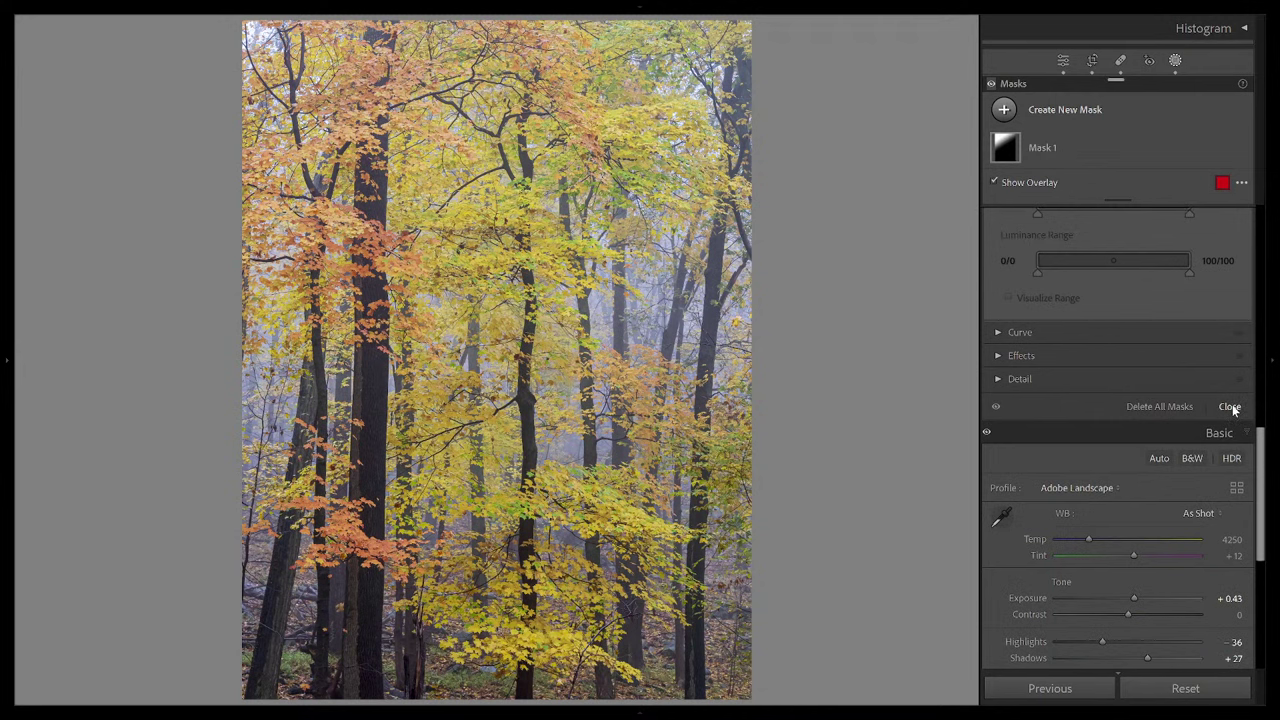
click(1230, 407)
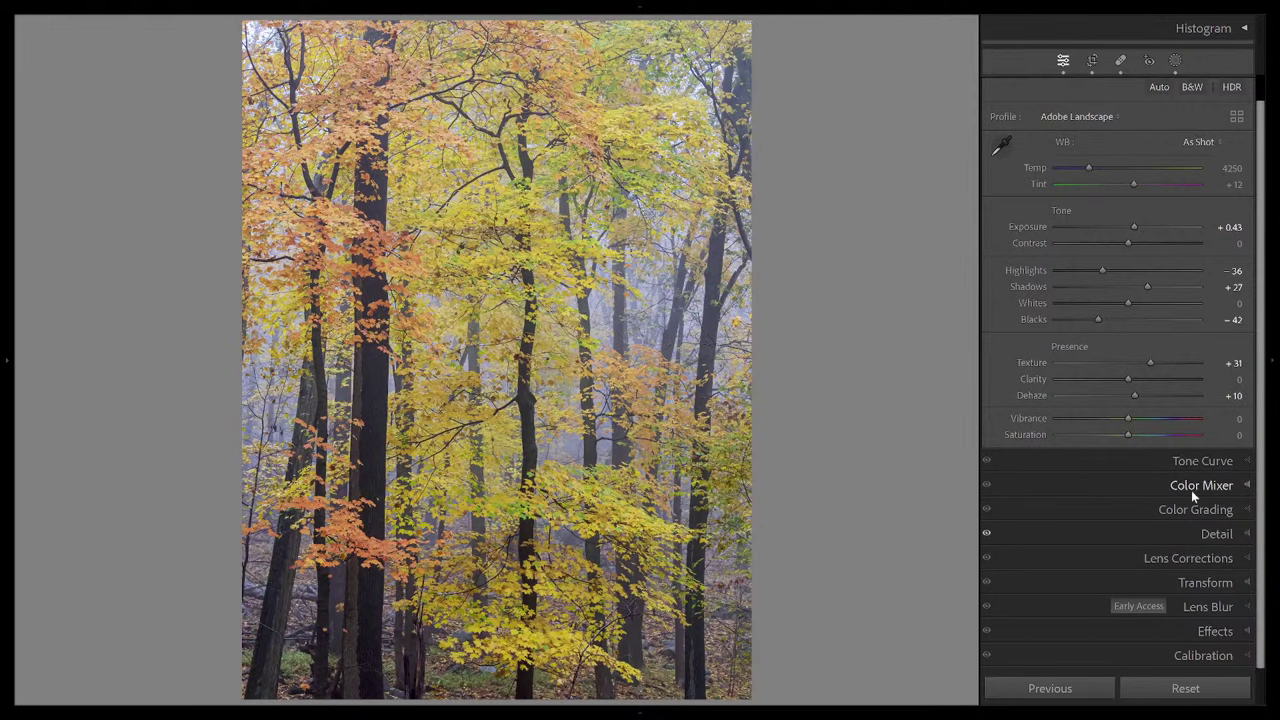
Step: Open the Color Mixer and compare its Mixer and Point Color controls
click(1245, 485)
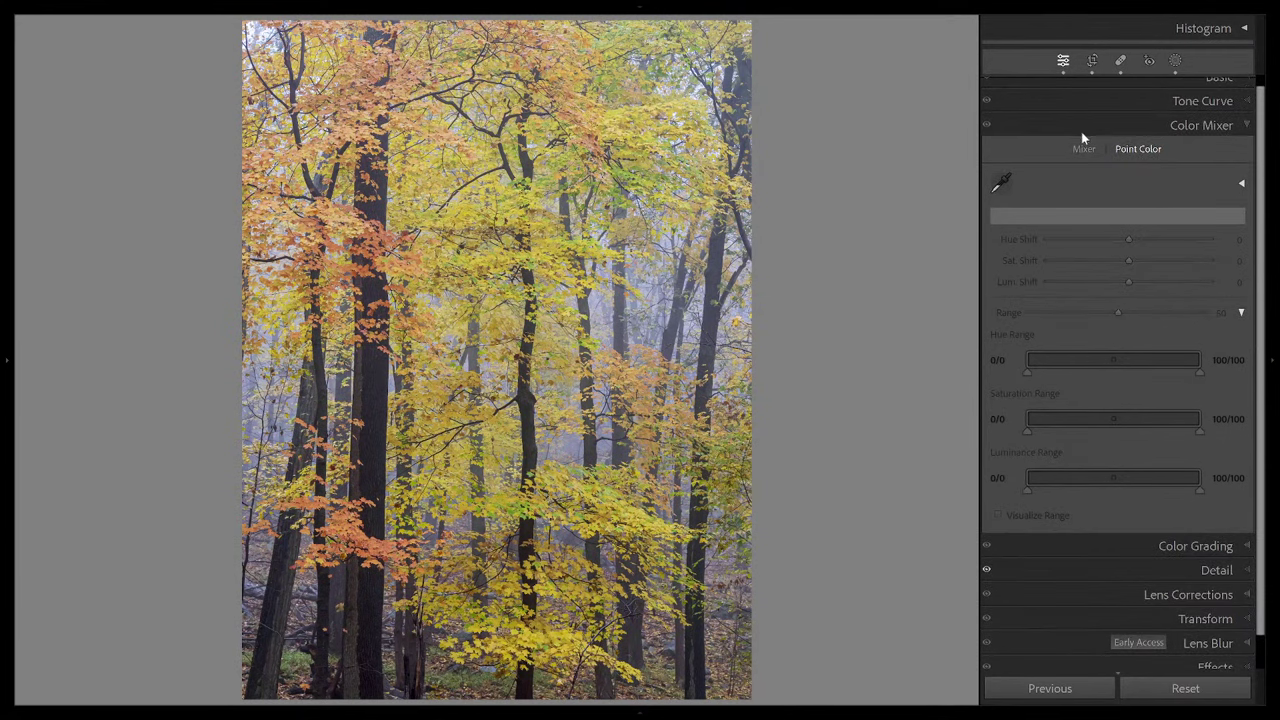
click(1085, 150)
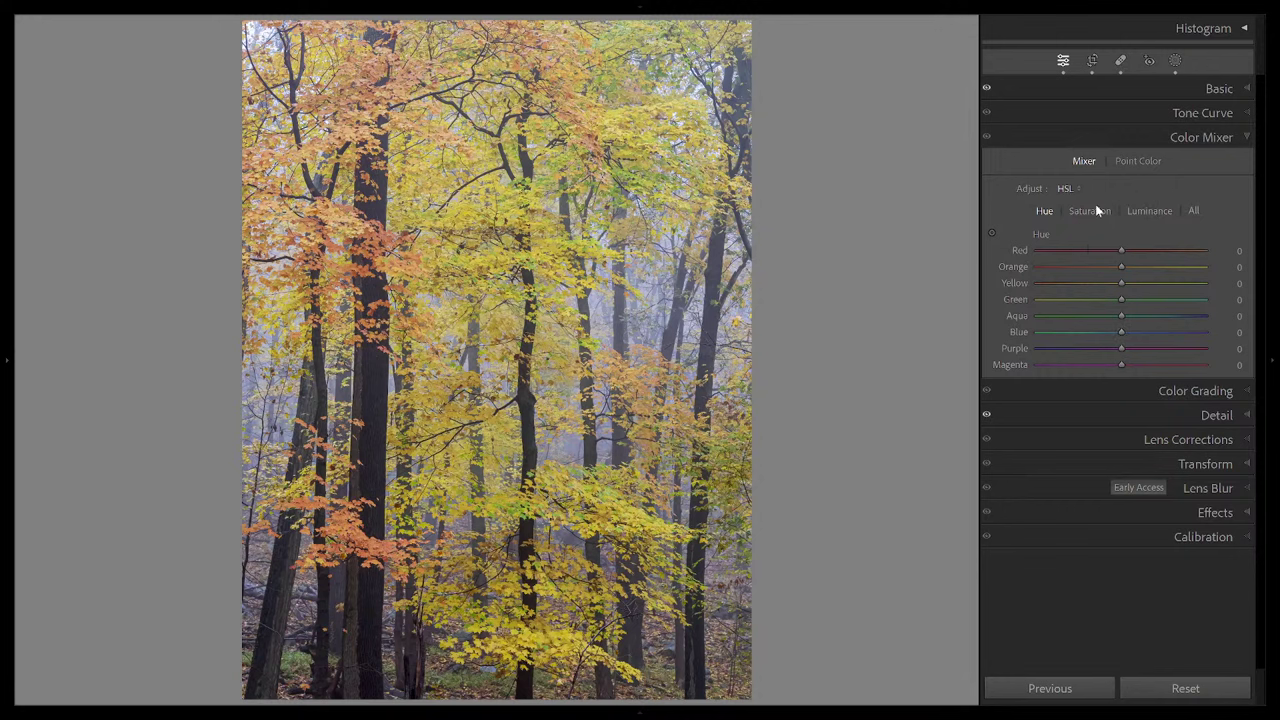
click(1144, 161)
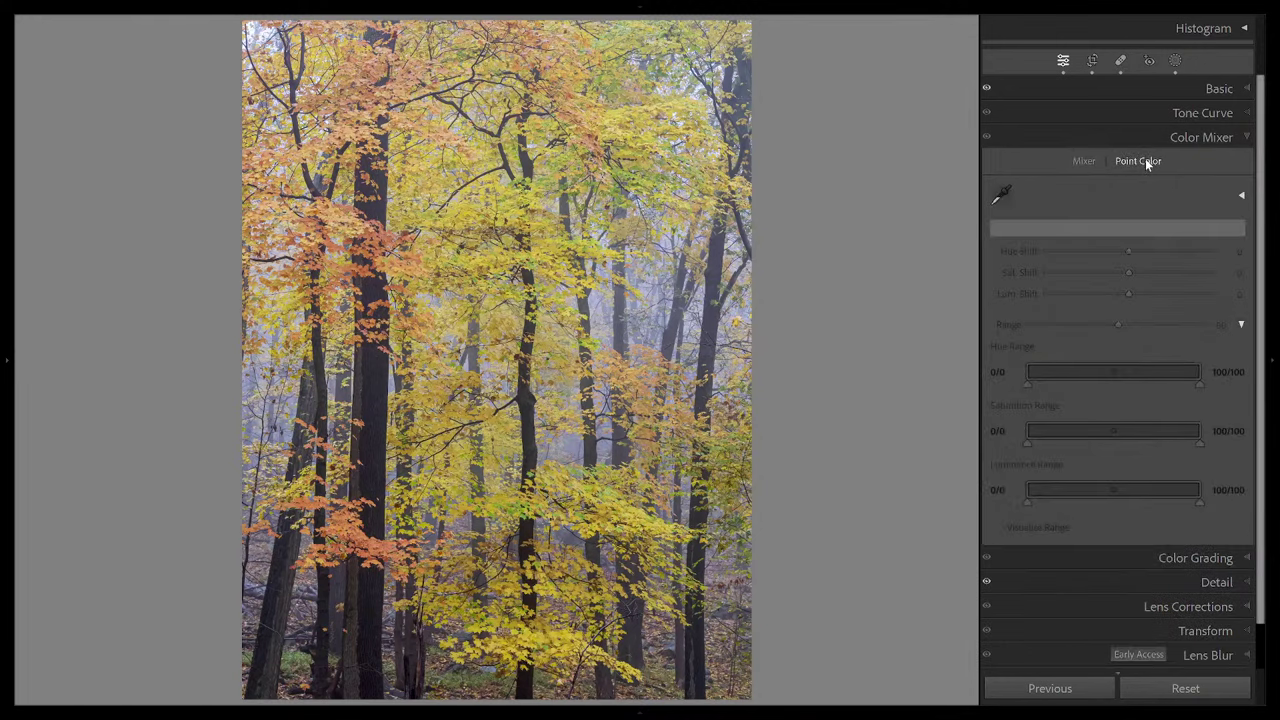
click(1085, 161)
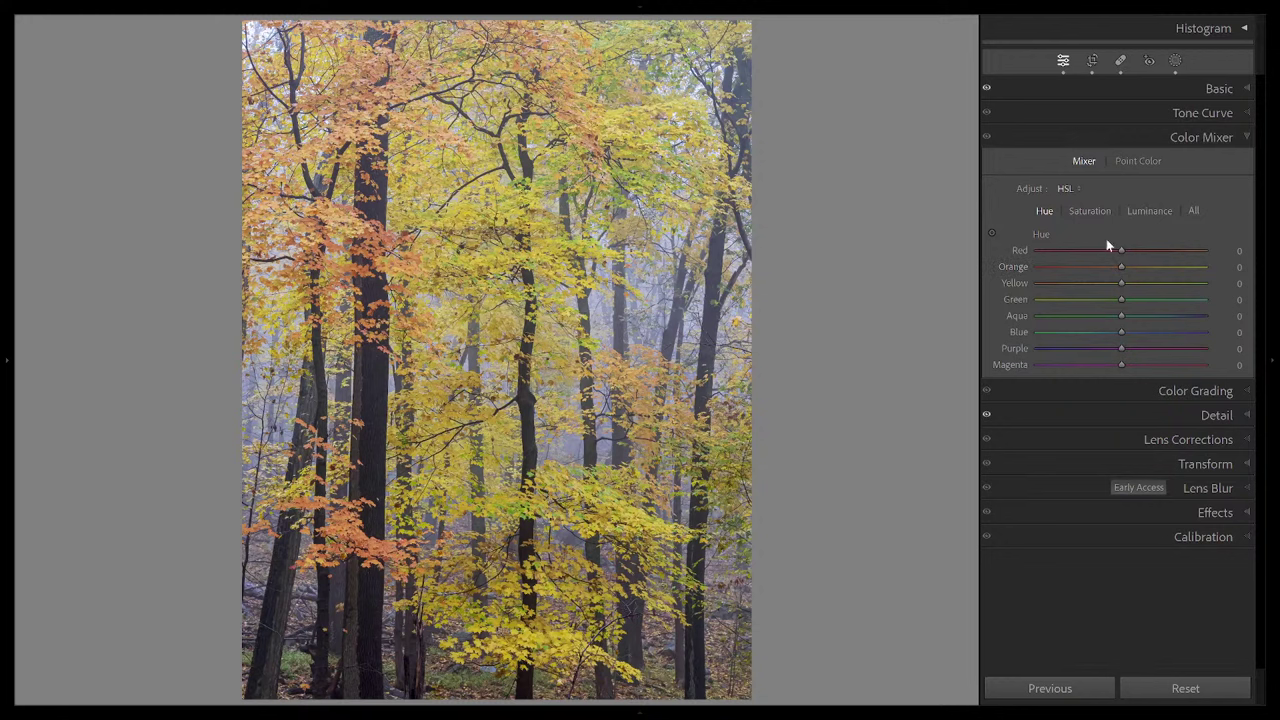
Step: Try small changes to the Yellow and Green luminance in the HSL Mixer
click(1149, 211)
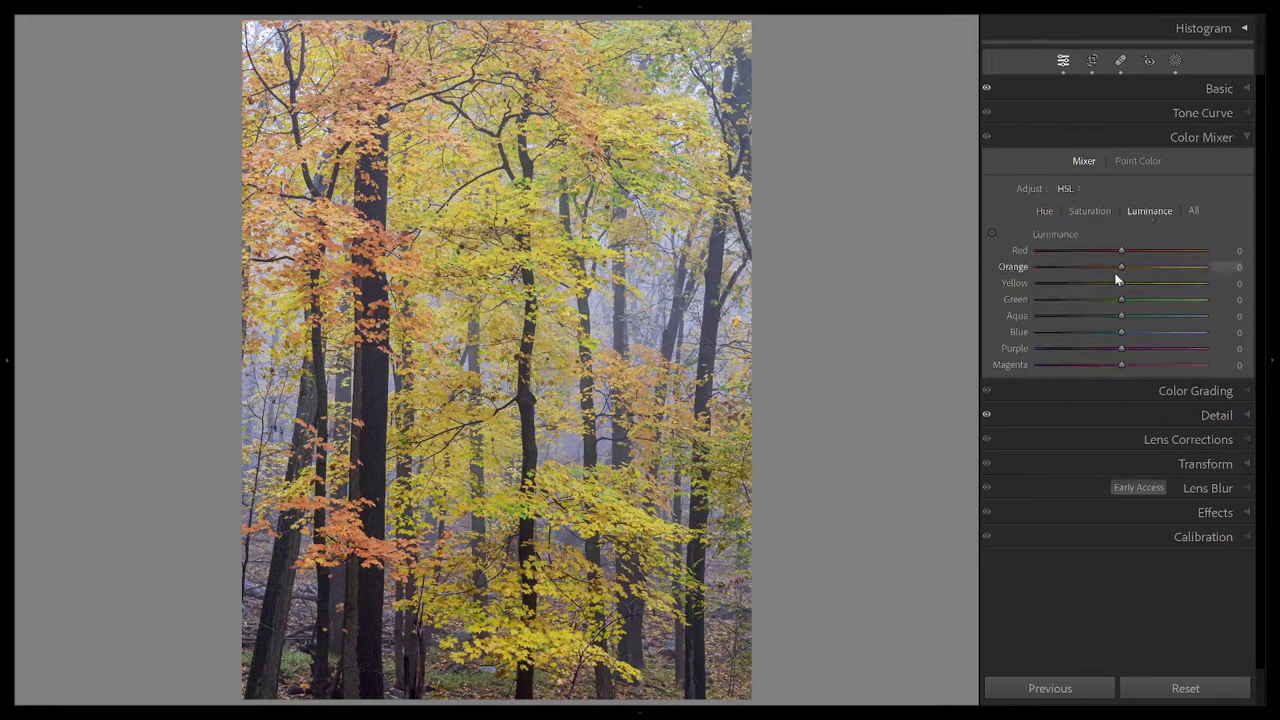
mouse_move(1120, 286)
mouse_down()
mouse_move(1082, 287)
mouse_move(1140, 288)
mouse_move(1097, 287)
mouse_move(1128, 292)
mouse_up()
mouse_move(1124, 289)
mouse_down()
mouse_move(1136, 289)
mouse_move(1122, 290)
mouse_up()
mouse_move(1124, 297)
mouse_down()
mouse_move(1100, 299)
mouse_move(1155, 300)
mouse_move(1104, 300)
mouse_move(1155, 300)
mouse_move(1112, 299)
mouse_move(1139, 298)
mouse_move(1120, 298)
mouse_move(1099, 270)
mouse_move(1136, 274)
mouse_move(1098, 272)
mouse_move(1145, 275)
mouse_move(1122, 273)
mouse_up()
Step: Look over the HSL Mixer's Saturation and Hue settings and reset its Luminance adjustments
click(1092, 213)
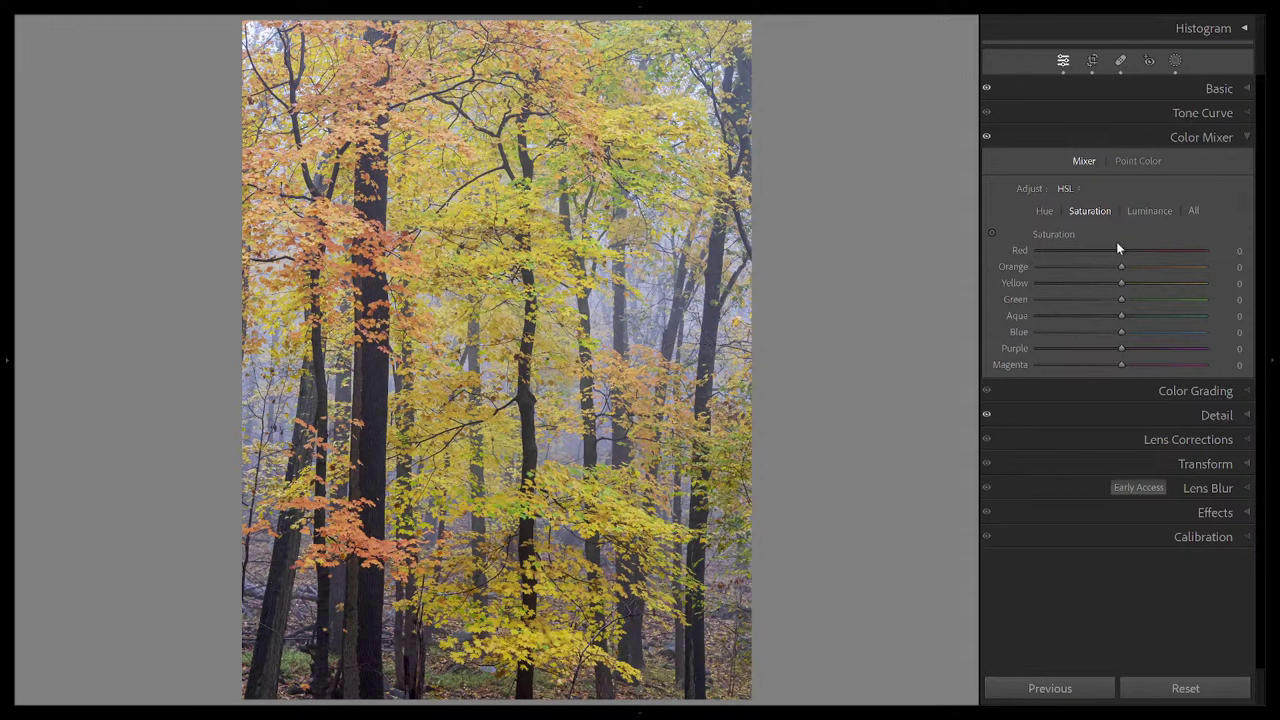
key(alt)
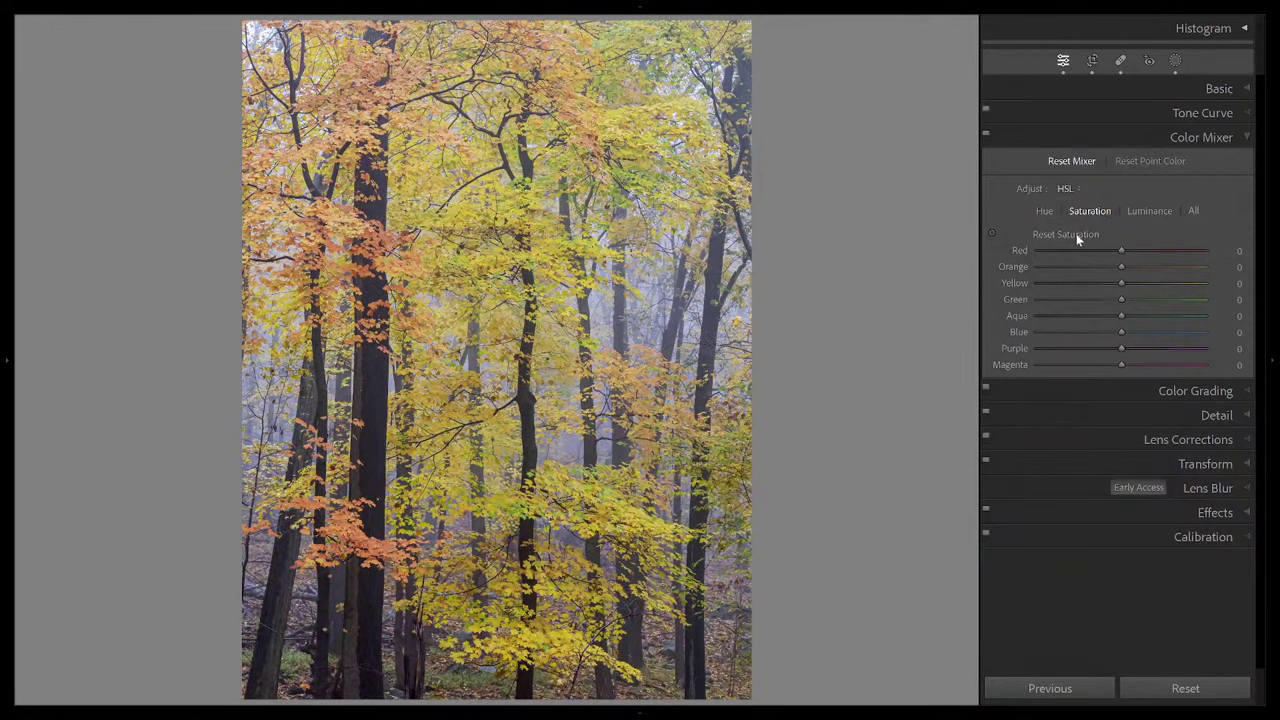
click(1044, 211)
click(1150, 211)
key(alt)
click(1062, 238)
Step: Sample the yellow leaves beside the central trunk as a Point Color
click(1140, 162)
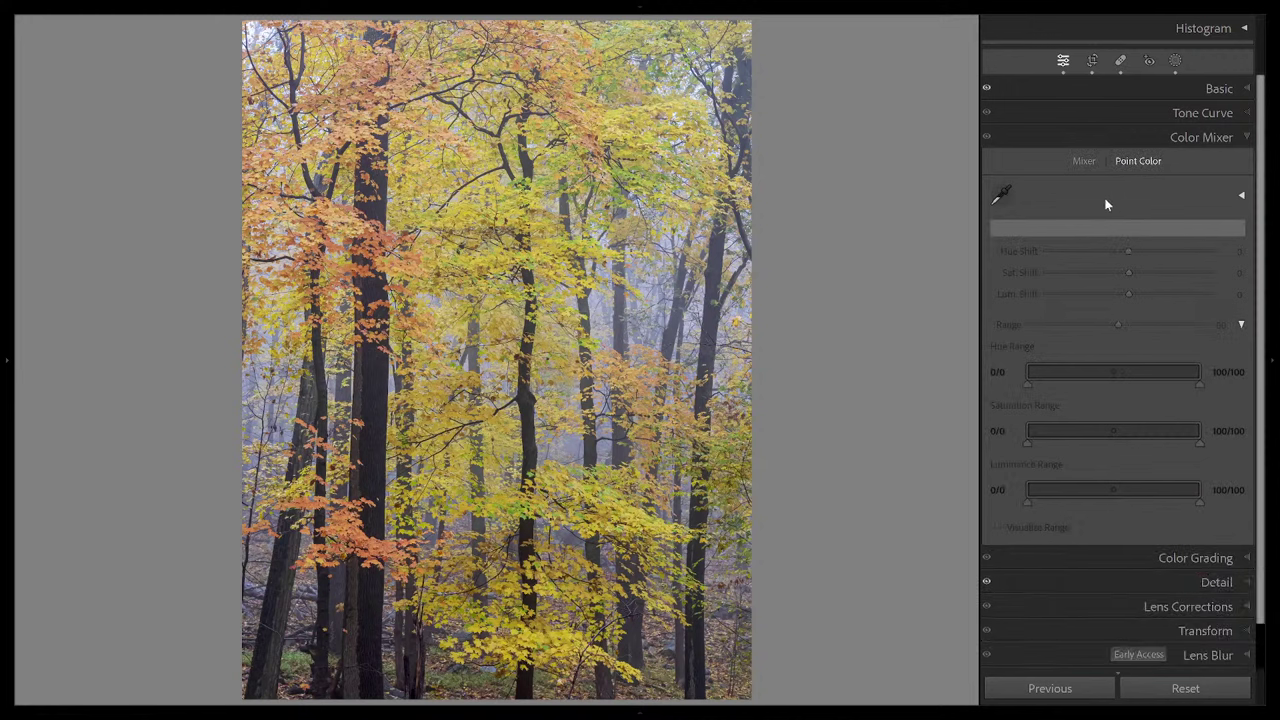
click(1003, 195)
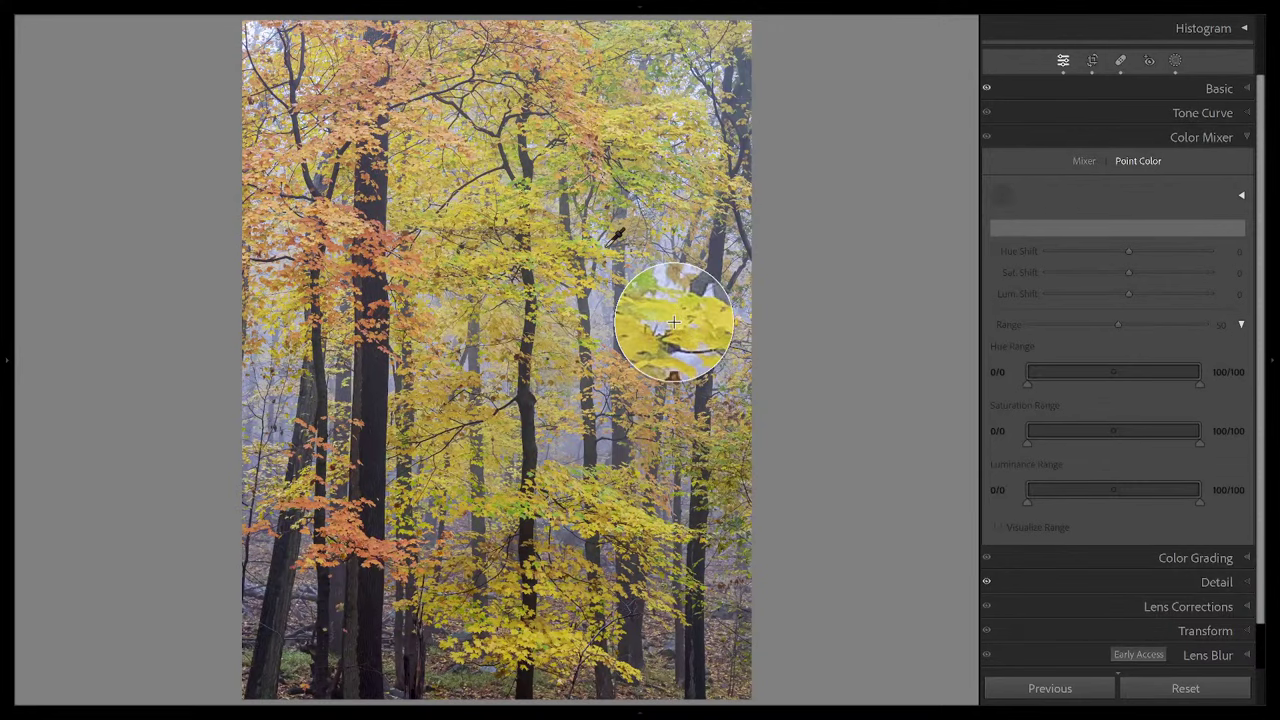
click(530, 283)
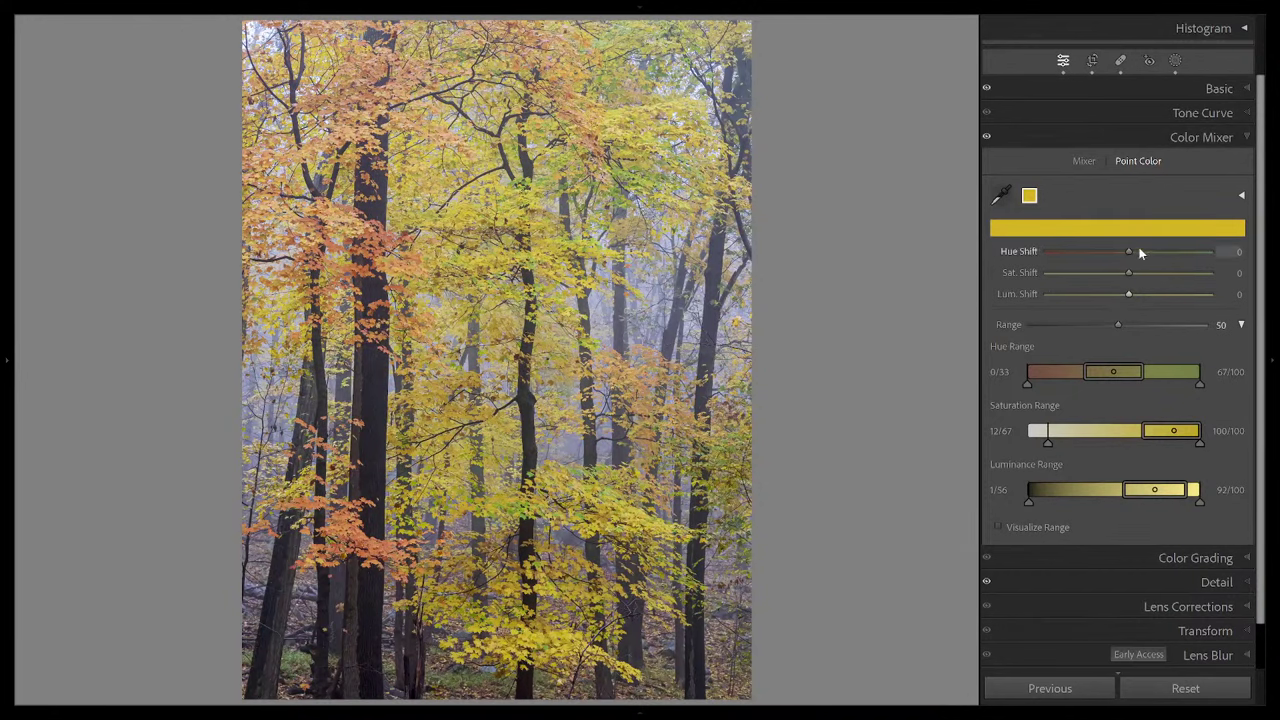
Step: Brighten the sampled yellow with a Lum. Shift of 18, trying Sat. Shift at -4 and resetting it to 0
mouse_move(1129, 296)
mouse_down()
mouse_move(1095, 297)
mouse_move(1148, 297)
mouse_move(1120, 300)
mouse_move(1135, 301)
mouse_up()
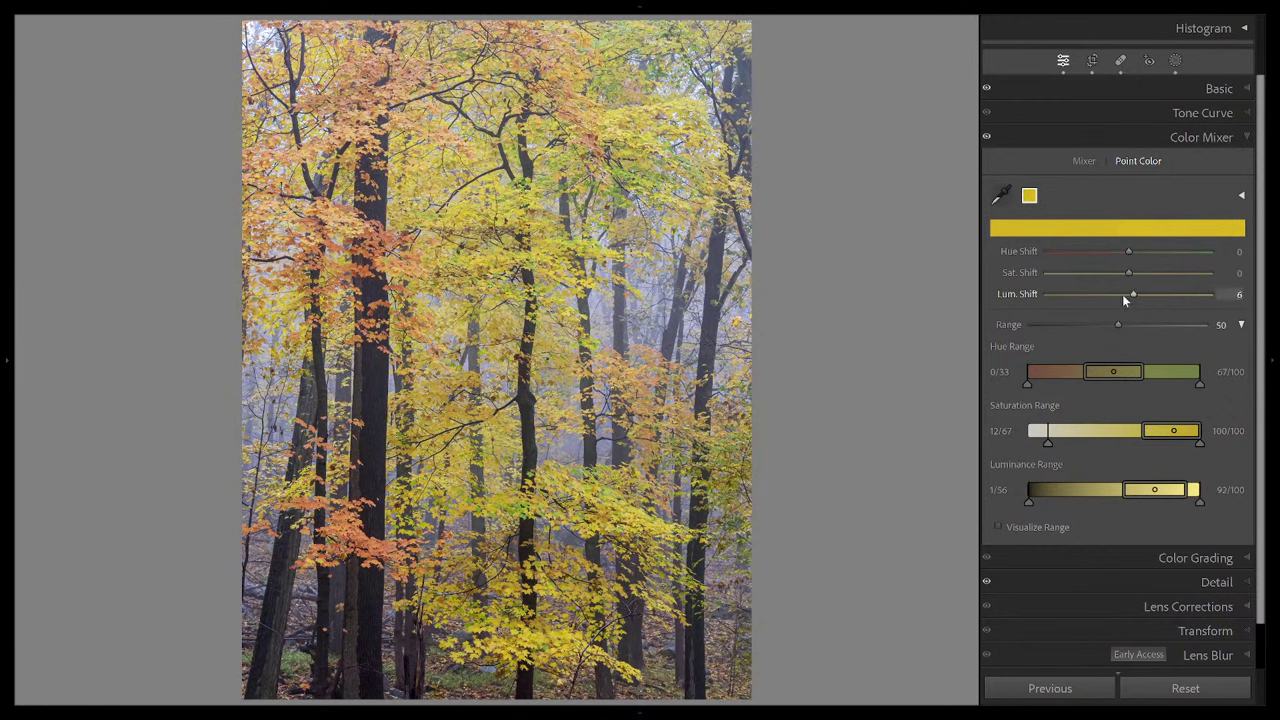
mouse_move(1128, 272)
mouse_down()
mouse_move(1140, 277)
mouse_move(1114, 283)
mouse_move(1127, 283)
mouse_up()
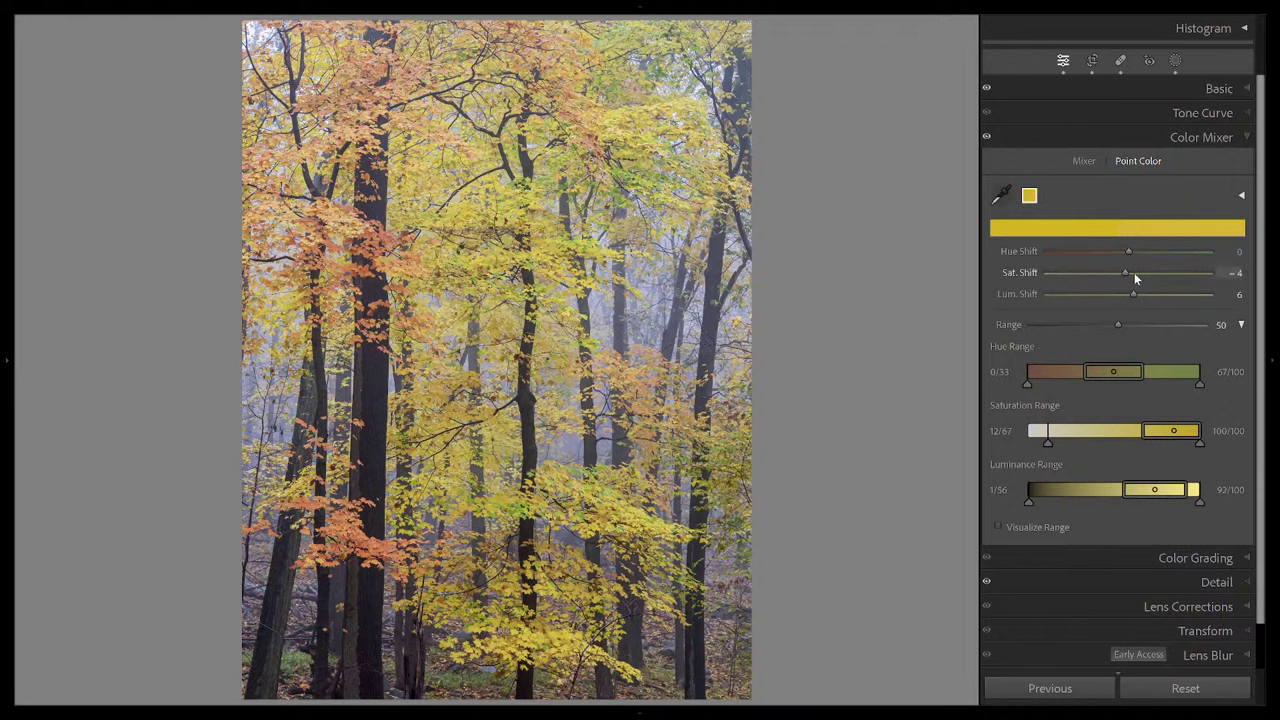
double_click(1030, 272)
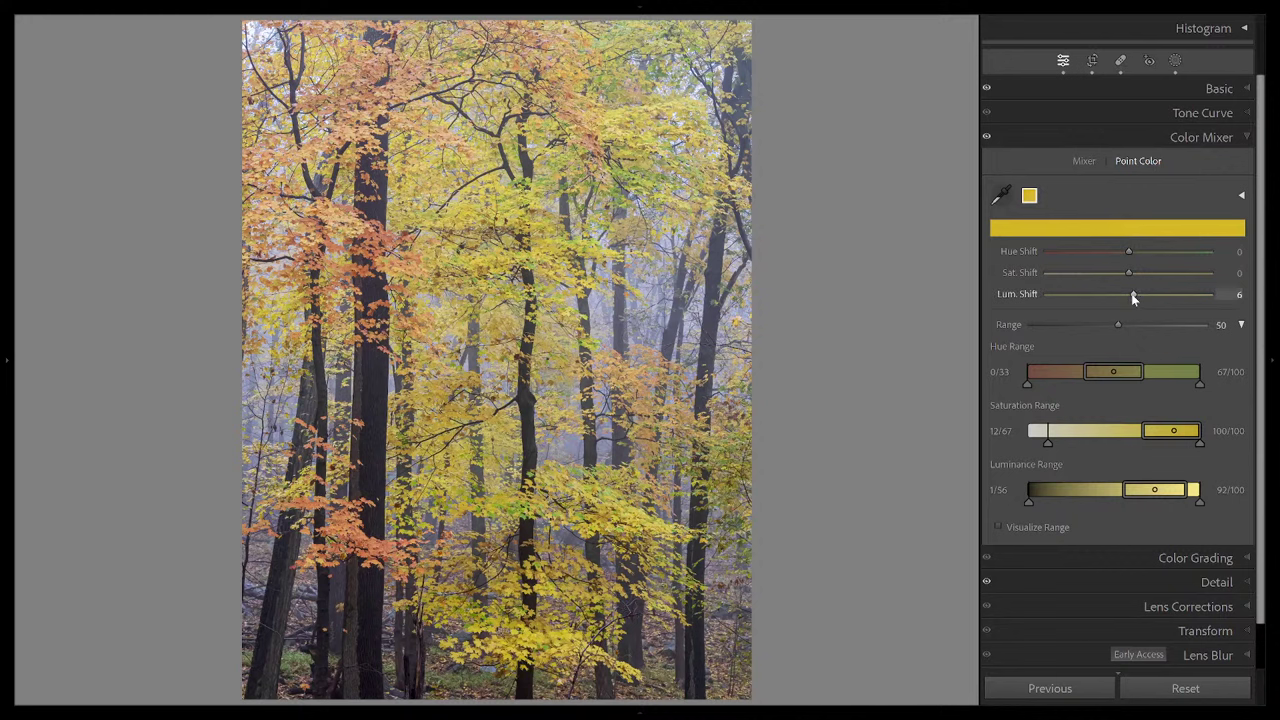
mouse_move(1146, 294)
mouse_down()
mouse_move(1156, 297)
mouse_move(1132, 294)
mouse_move(1146, 298)
mouse_up()
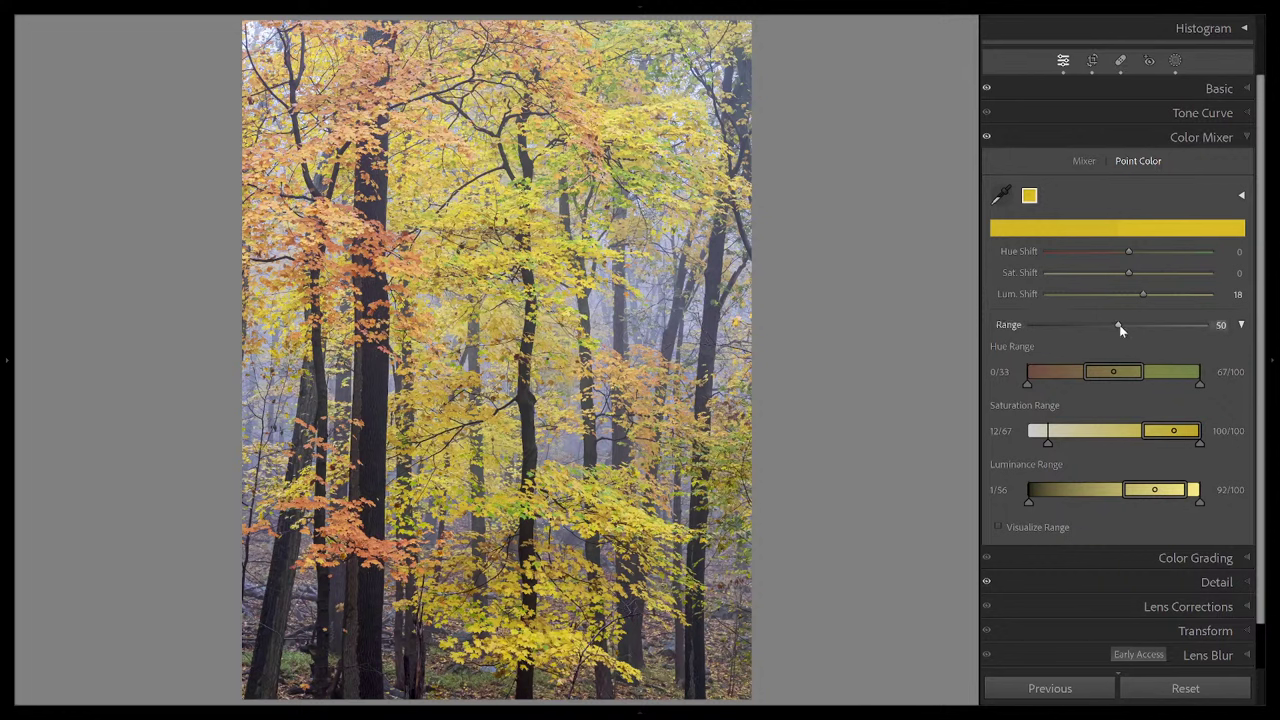
Step: Test a narrower Range before restoring it to 50, set Lum. Shift to 20, and narrow the sample's core Hue Range to 45–59
drag(1119, 328, 1054, 329)
mouse_move(1143, 294)
mouse_down()
mouse_move(1121, 298)
mouse_move(1157, 297)
mouse_move(1143, 297)
mouse_up()
drag(1037, 326, 1118, 326)
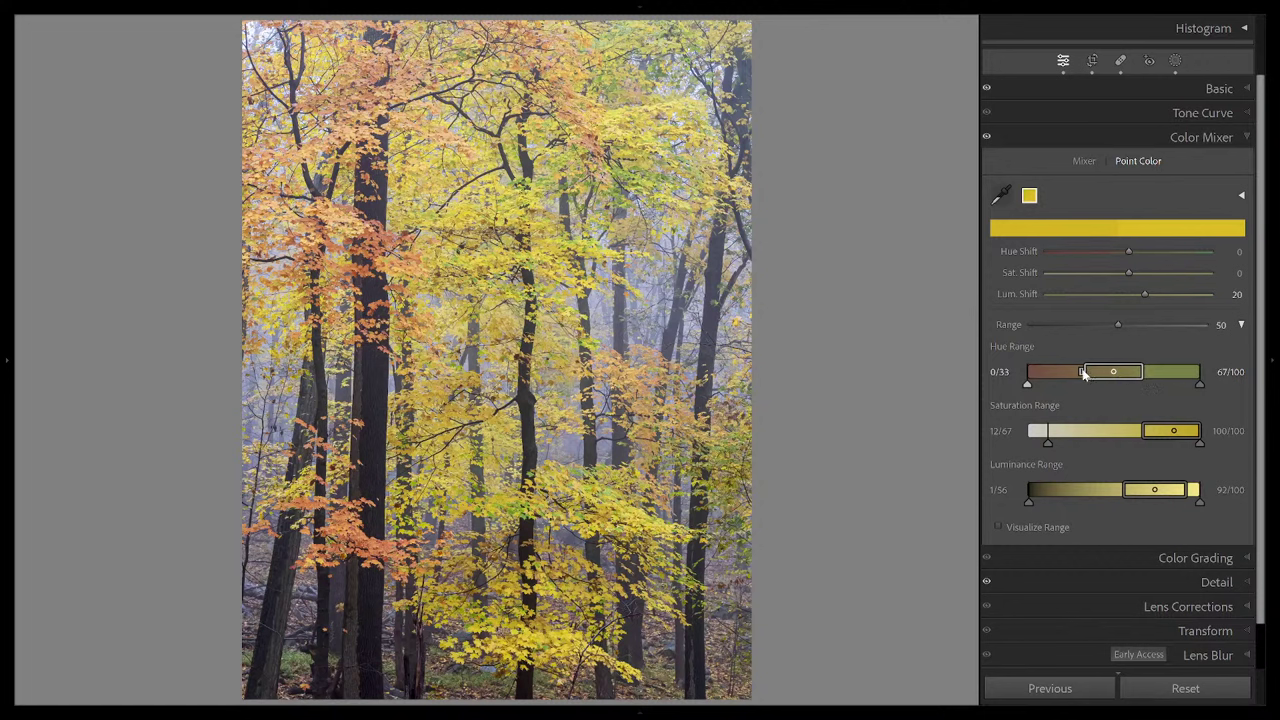
mouse_move(1082, 372)
mouse_down()
mouse_move(1049, 374)
mouse_move(1180, 372)
mouse_move(1053, 375)
mouse_move(1105, 375)
mouse_up()
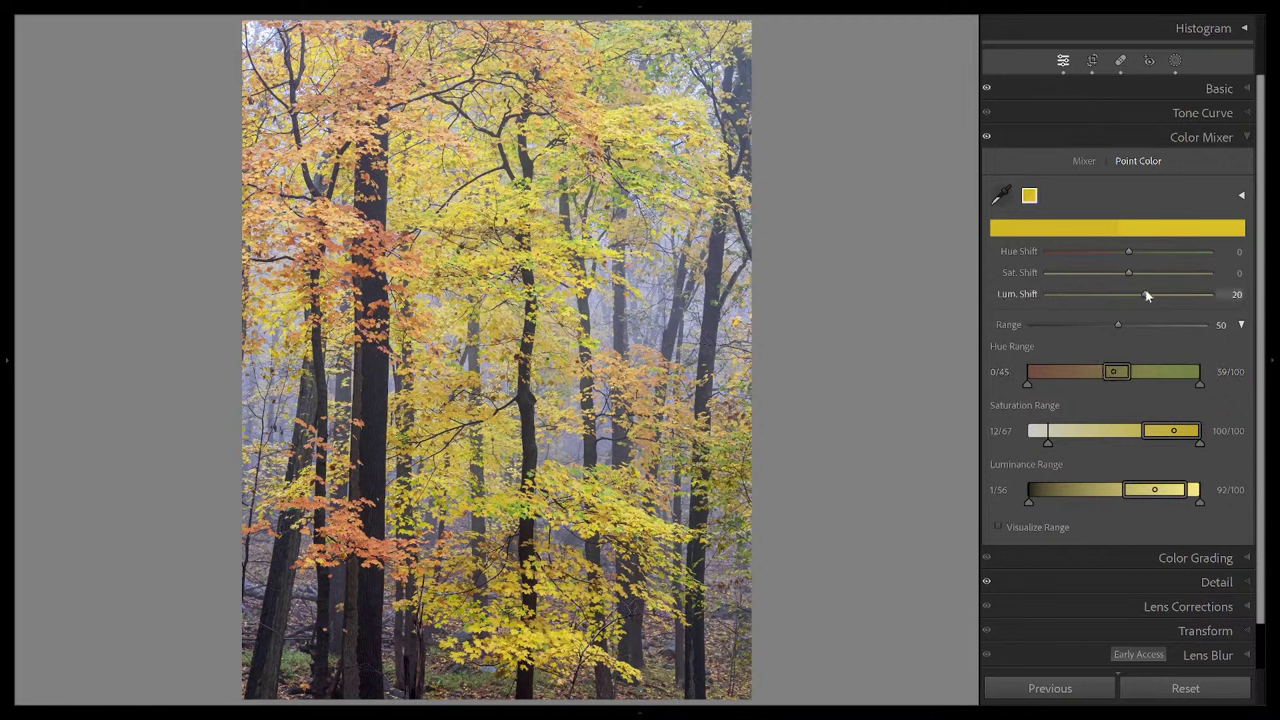
Step: Exaggerate the yellow sample's Lum. Shift to 60 and set its Hue Range to 46–64 with falloffs at 32 and 76
drag(1146, 296, 1142, 297)
drag(1141, 293, 1175, 301)
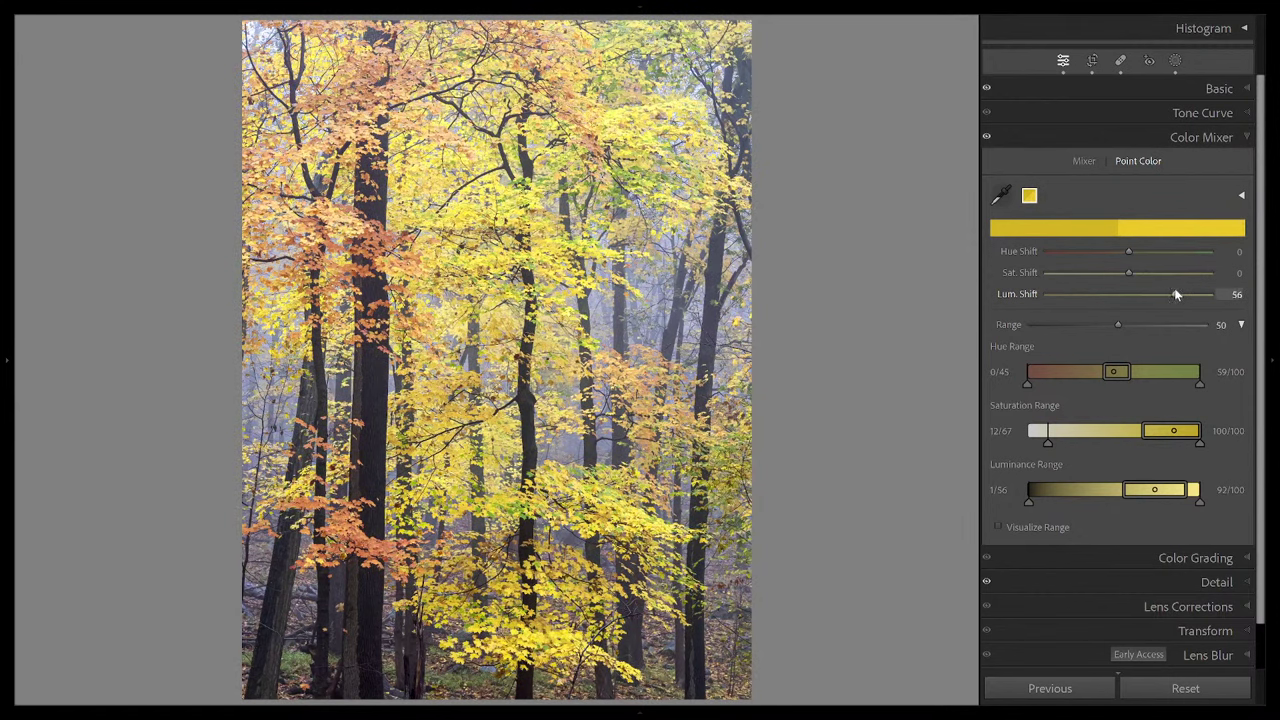
drag(1175, 294, 1178, 294)
drag(1101, 373, 1052, 380)
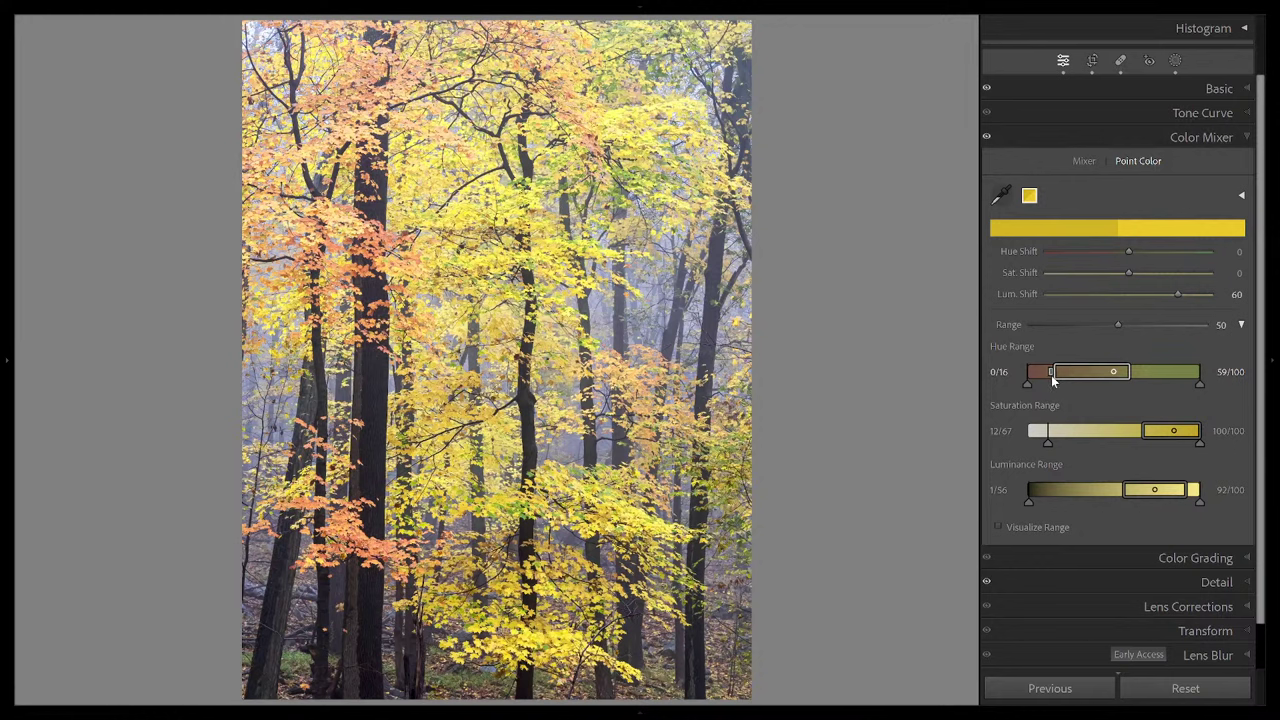
drag(1063, 377, 1090, 377)
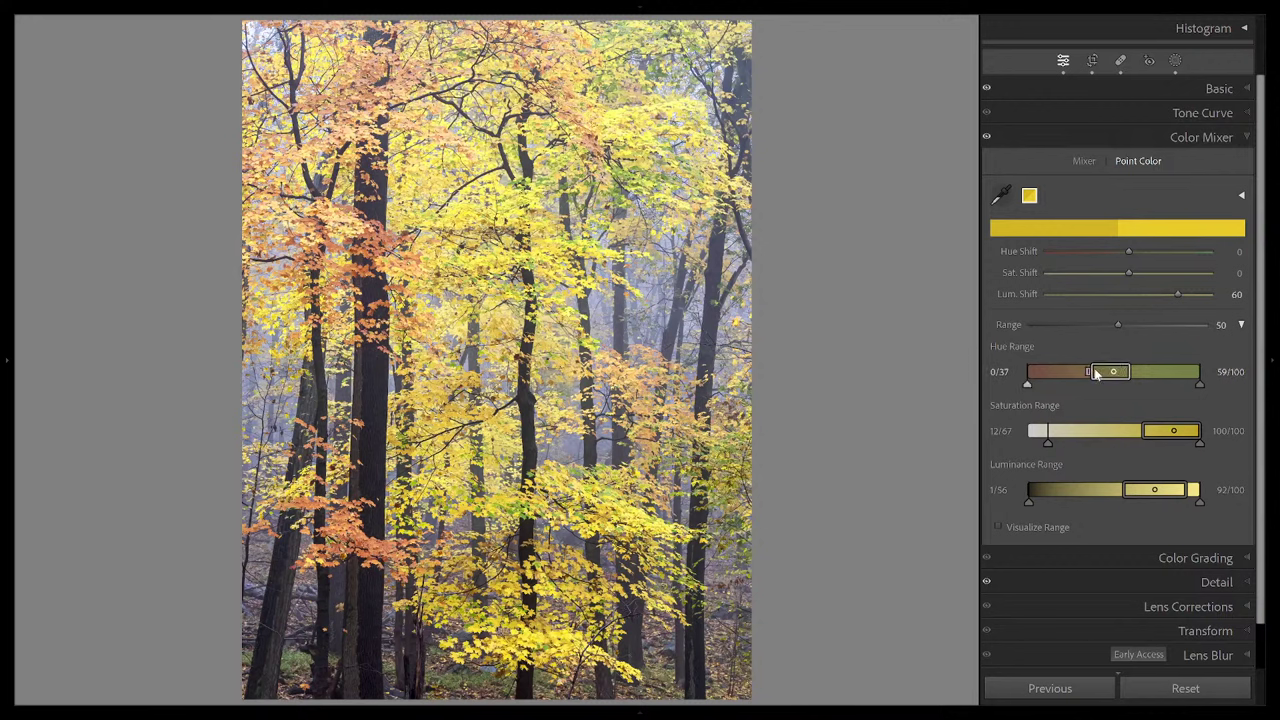
mouse_move(1095, 374)
mouse_down()
mouse_move(1040, 375)
mouse_move(1114, 372)
mouse_up()
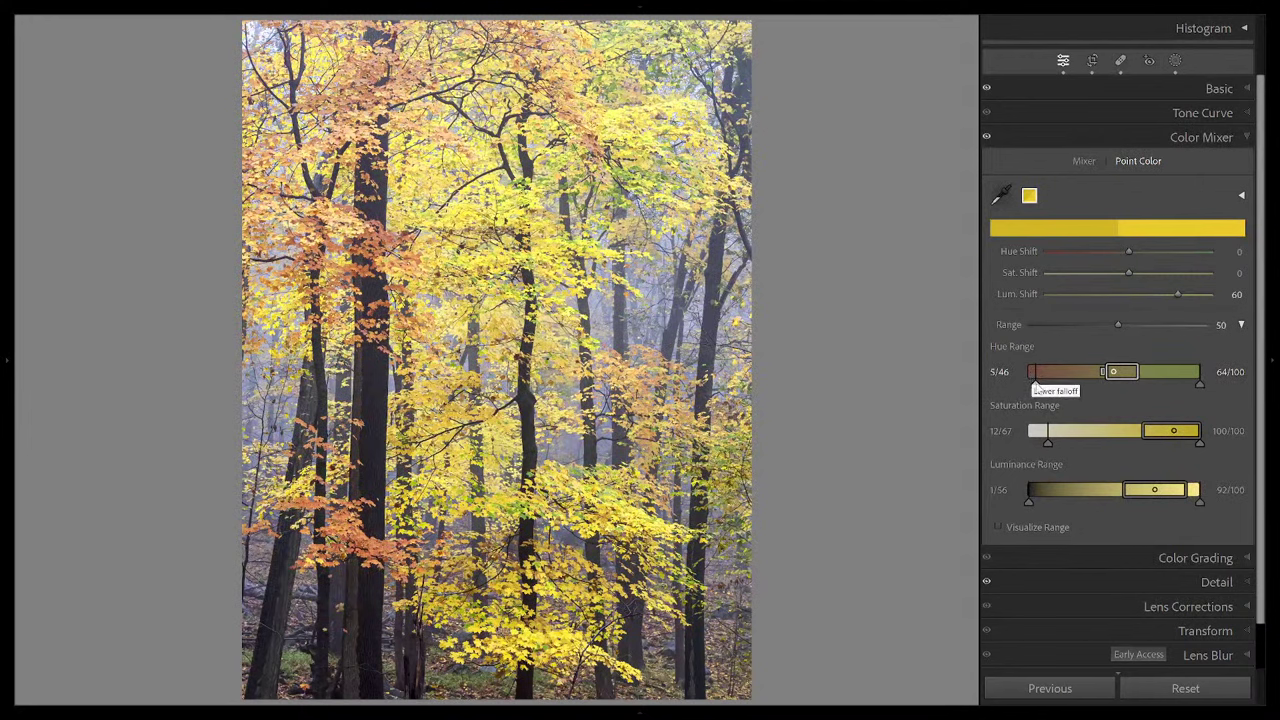
drag(1036, 384, 1084, 386)
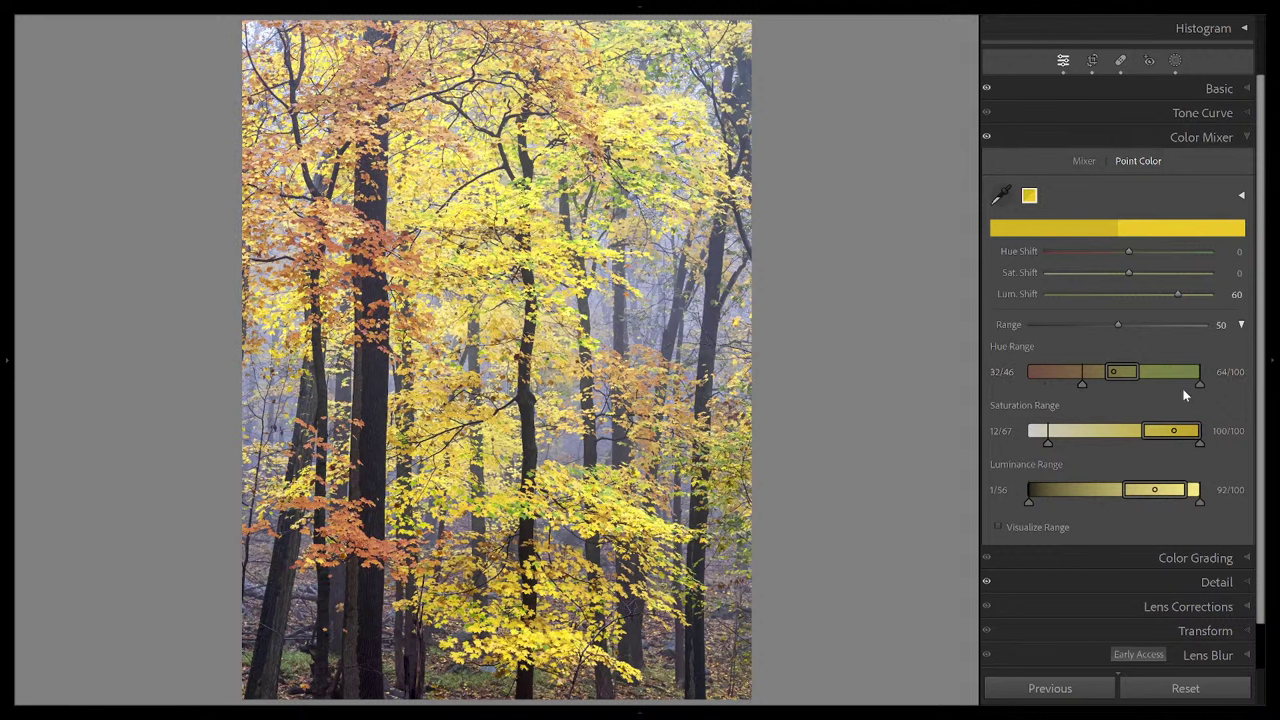
drag(1198, 386, 1160, 391)
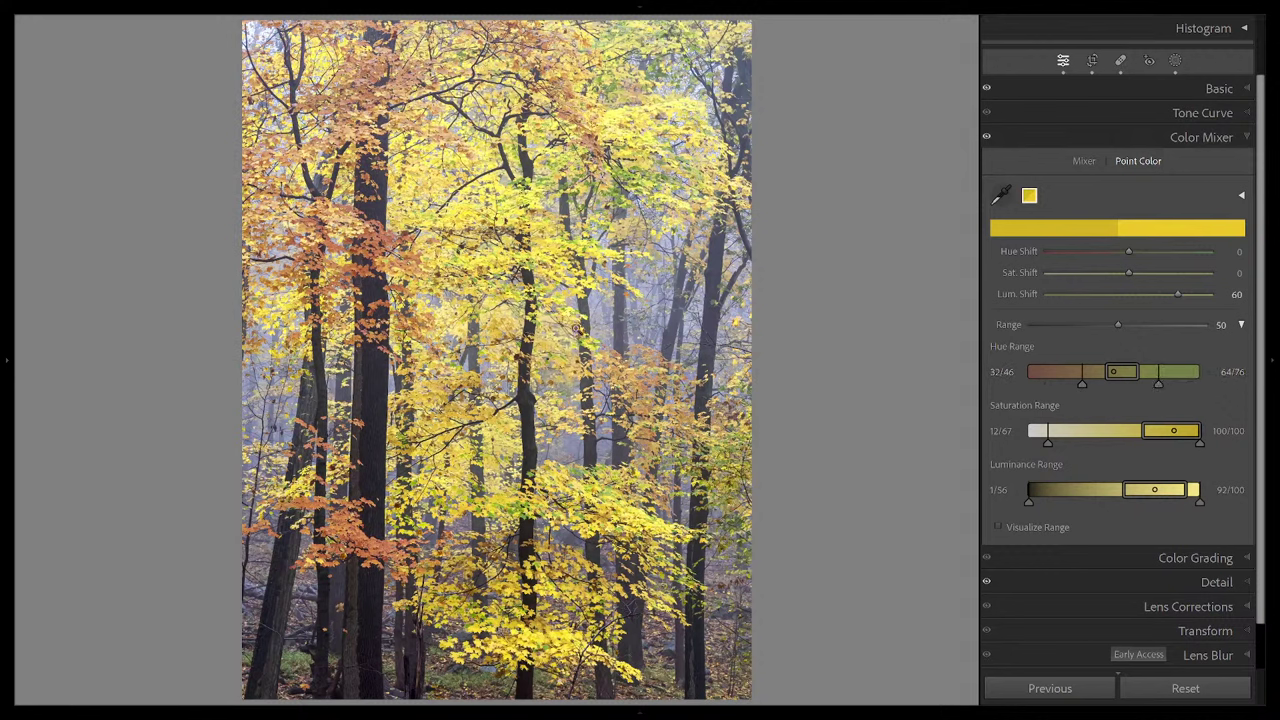
Step: Reduce the yellow sample's Lum. Shift to 27 and set its Luminance Range lower limit to 62 with the falloff at 33
drag(1175, 293, 1150, 318)
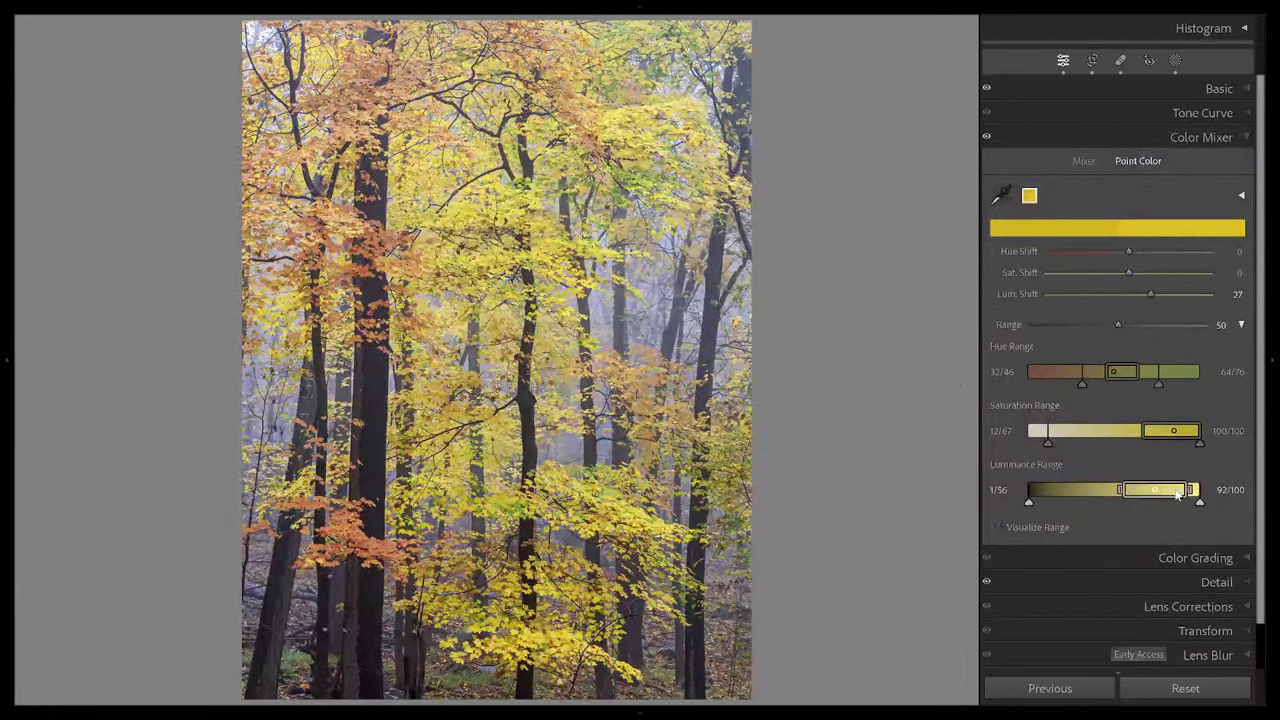
drag(1122, 492, 1127, 492)
drag(1035, 508, 1059, 502)
drag(1148, 490, 1134, 490)
drag(1050, 505, 1081, 497)
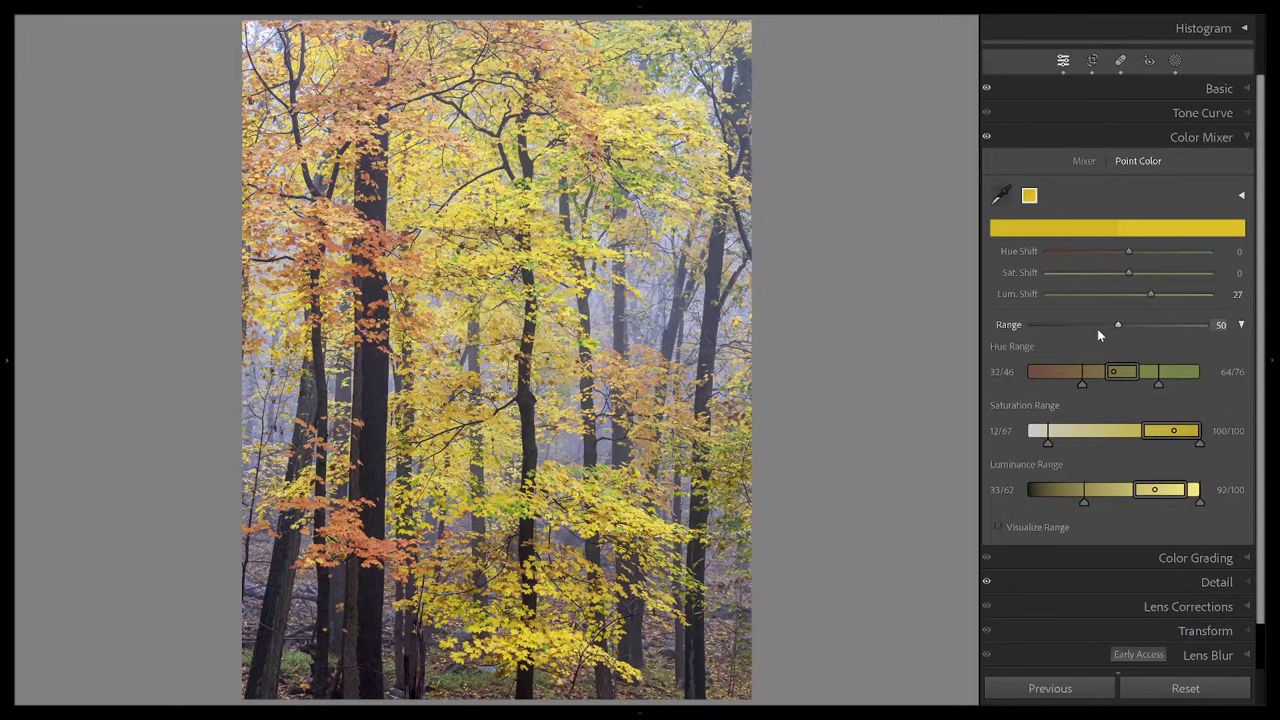
Step: Compare the photo with and without Color Mixer at a yellow Lum. Shift of 18, and raise the shift to 26
drag(1149, 297, 1142, 292)
click(987, 140)
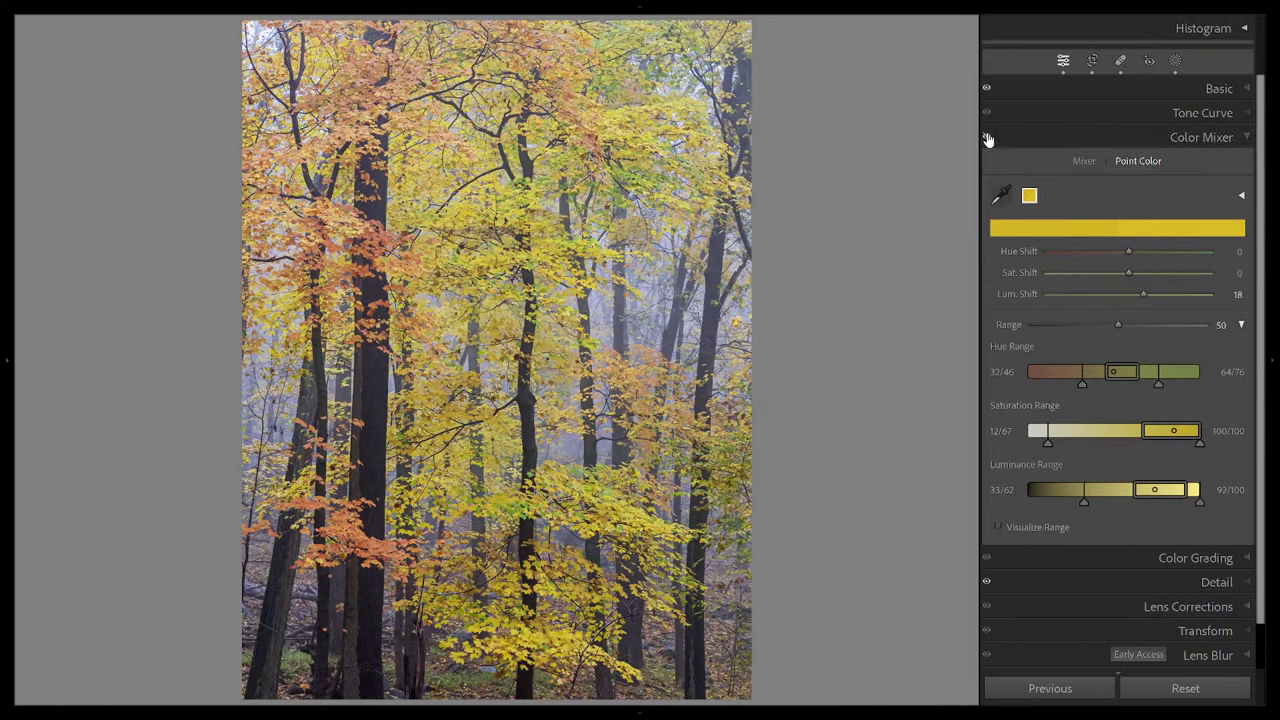
click(987, 138)
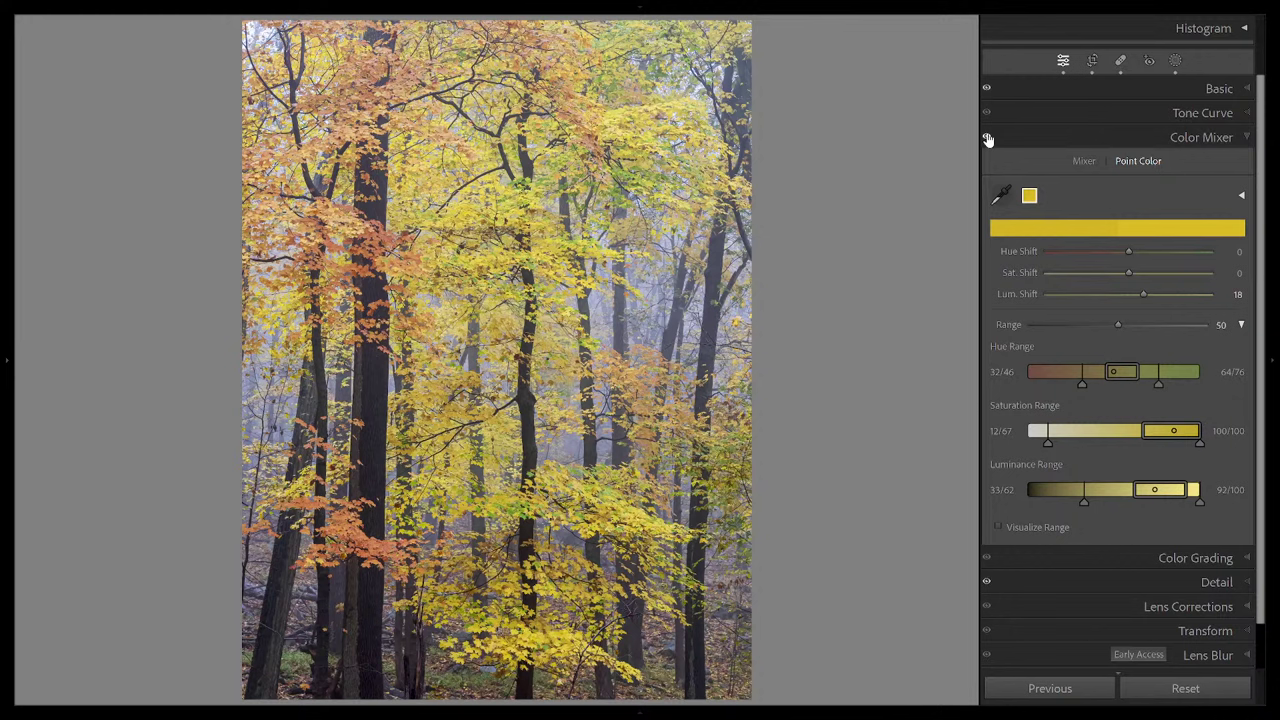
click(987, 138)
click(987, 138)
drag(1142, 291, 1147, 292)
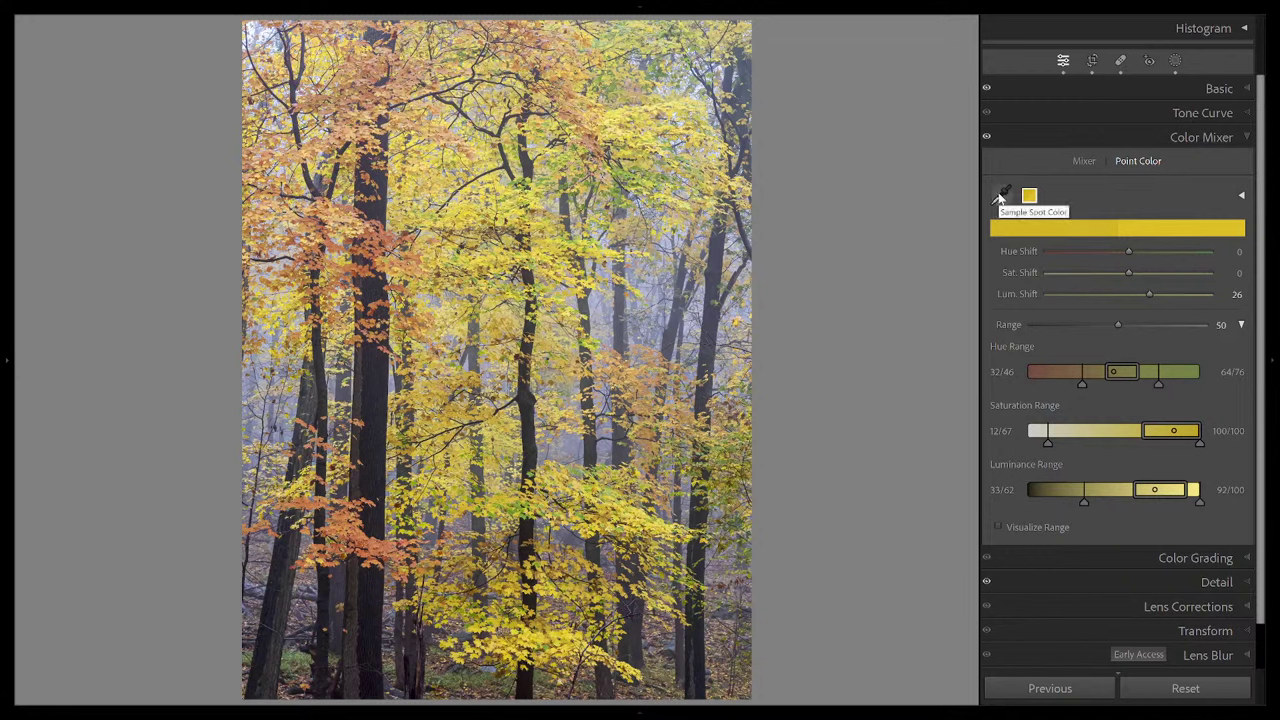
Step: Sample the orange leaves beside the large dark trunk as a second Point Color, checking the yellow sample and reselecting the orange
click(1001, 196)
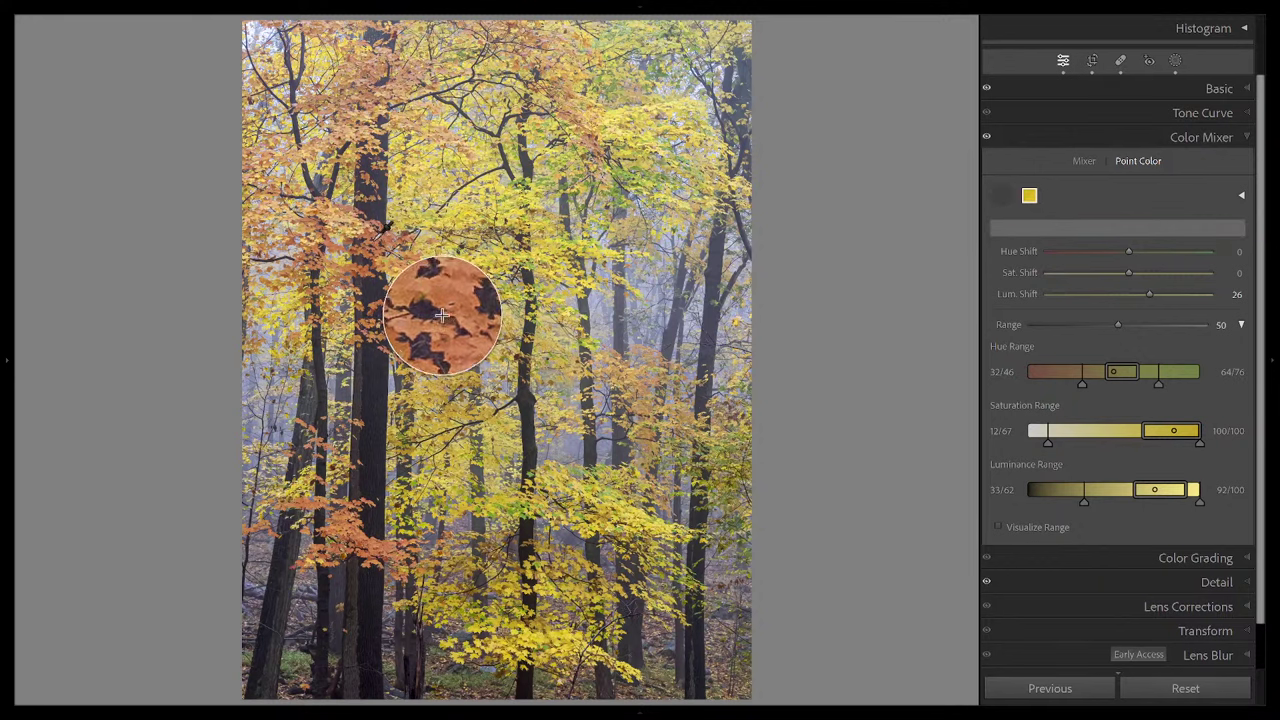
click(442, 312)
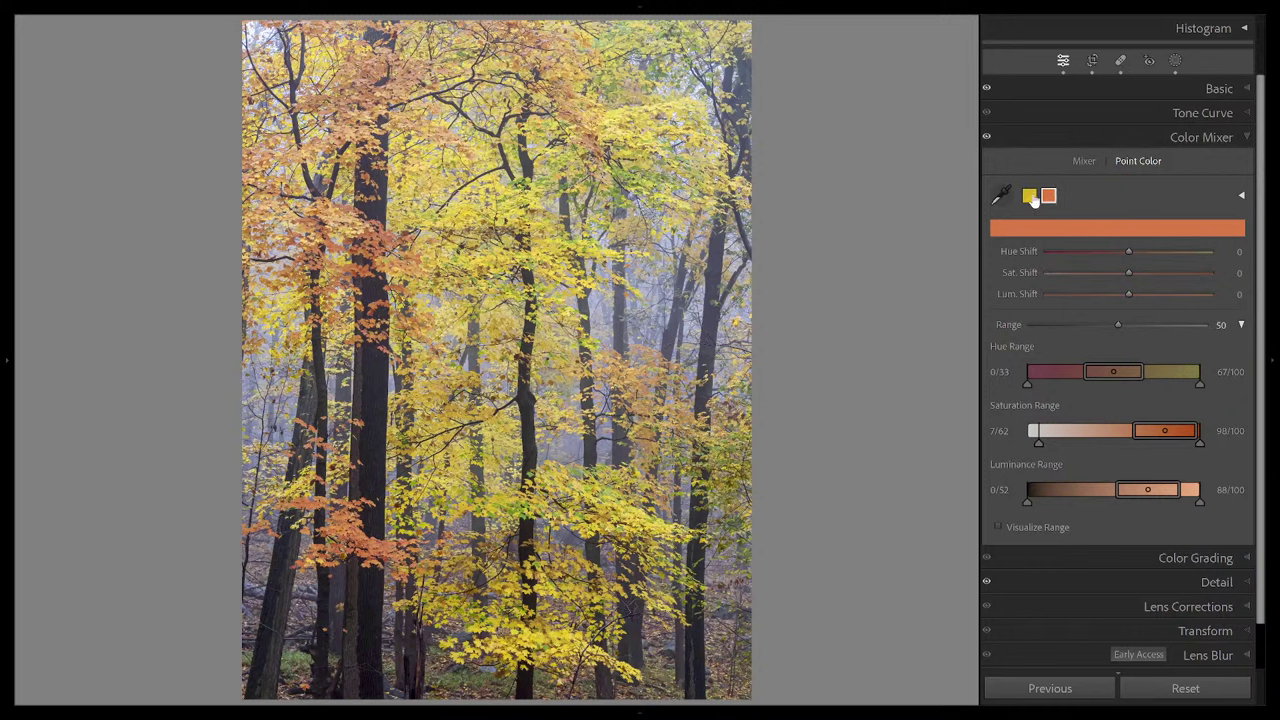
click(1030, 196)
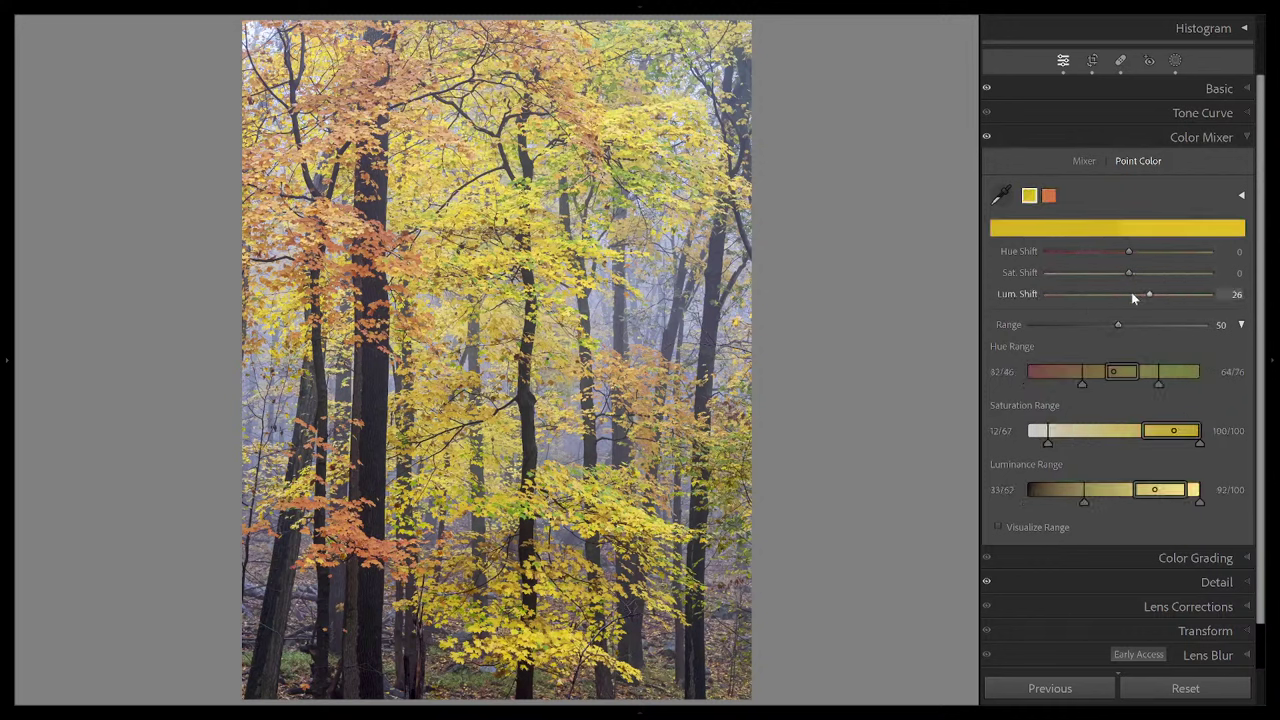
click(1050, 197)
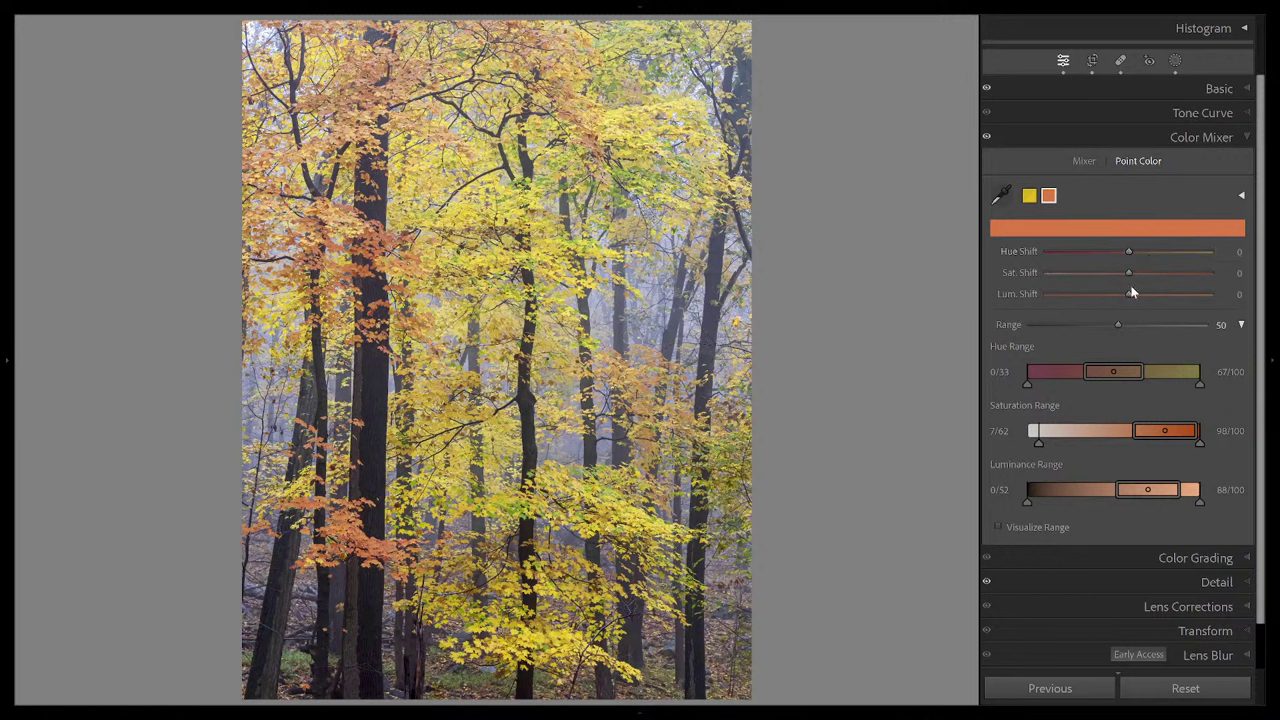
Step: Set the orange sample's Sat. Shift to 5, Lum. Shift to -20 and core Hue Range to 28–62 with the upper falloff at 80
mouse_move(1127, 296)
mouse_down()
mouse_move(1106, 296)
mouse_move(1117, 301)
mouse_move(1132, 274)
mouse_up()
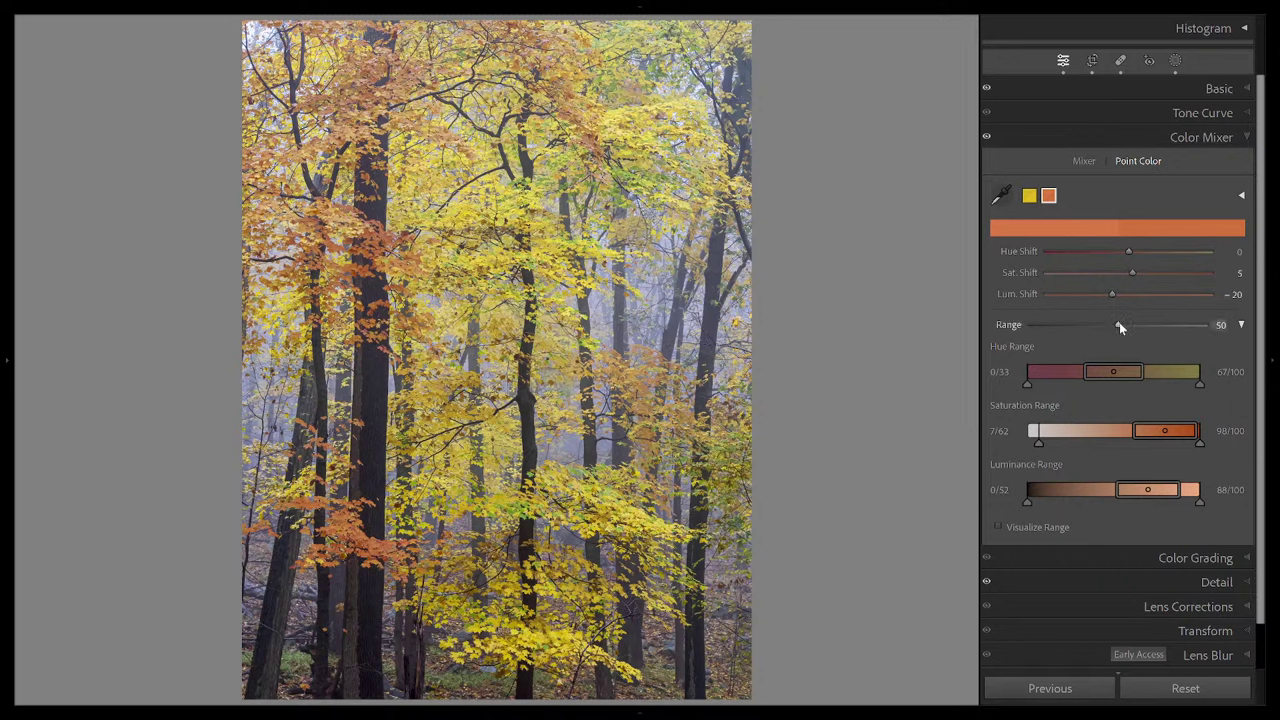
mouse_move(1119, 322)
mouse_down()
mouse_move(1084, 327)
mouse_move(1126, 334)
mouse_move(1063, 337)
mouse_move(1113, 338)
mouse_move(1125, 327)
mouse_move(1098, 317)
mouse_move(1122, 323)
mouse_up()
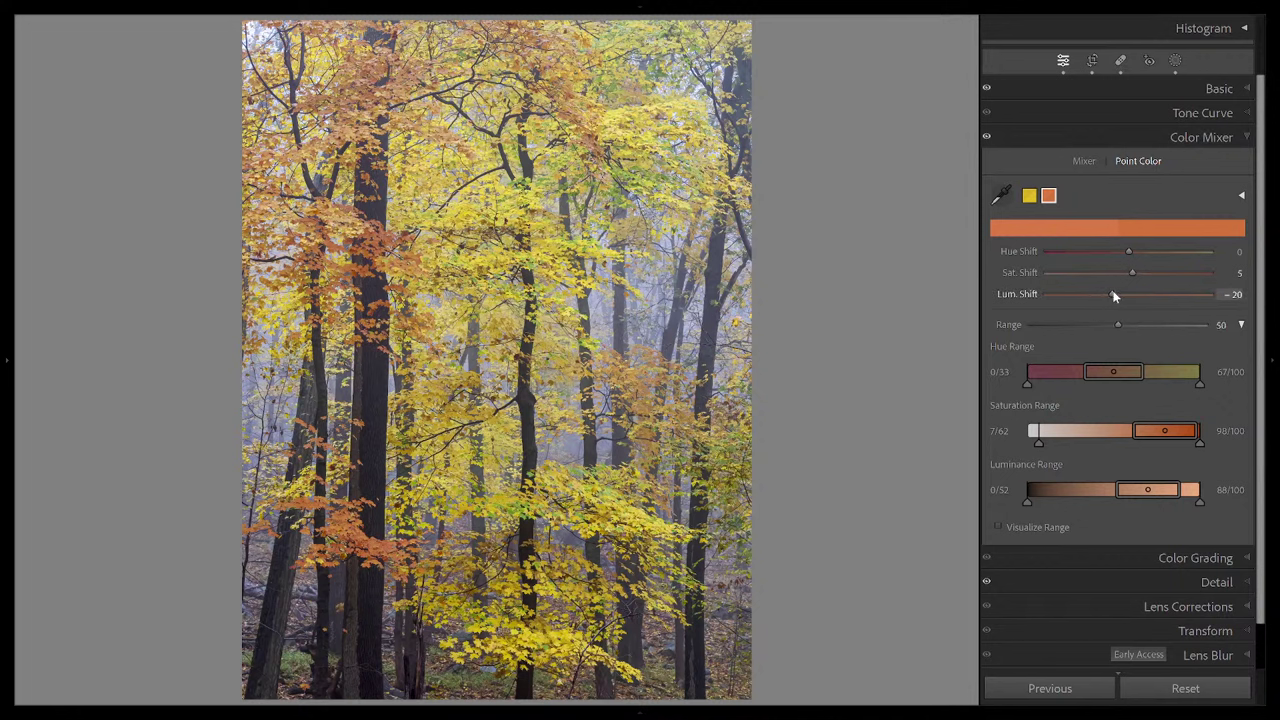
mouse_move(1113, 293)
mouse_down()
mouse_move(1090, 299)
mouse_move(1112, 301)
mouse_up()
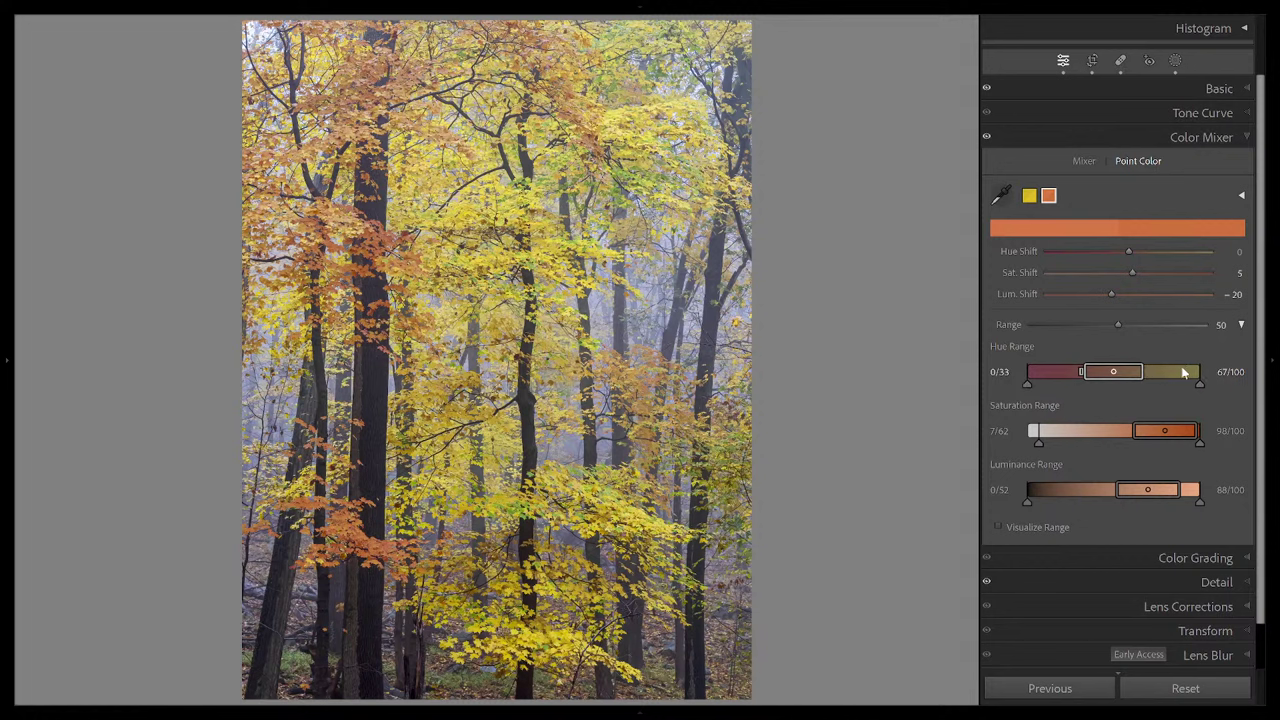
drag(1104, 375, 1095, 376)
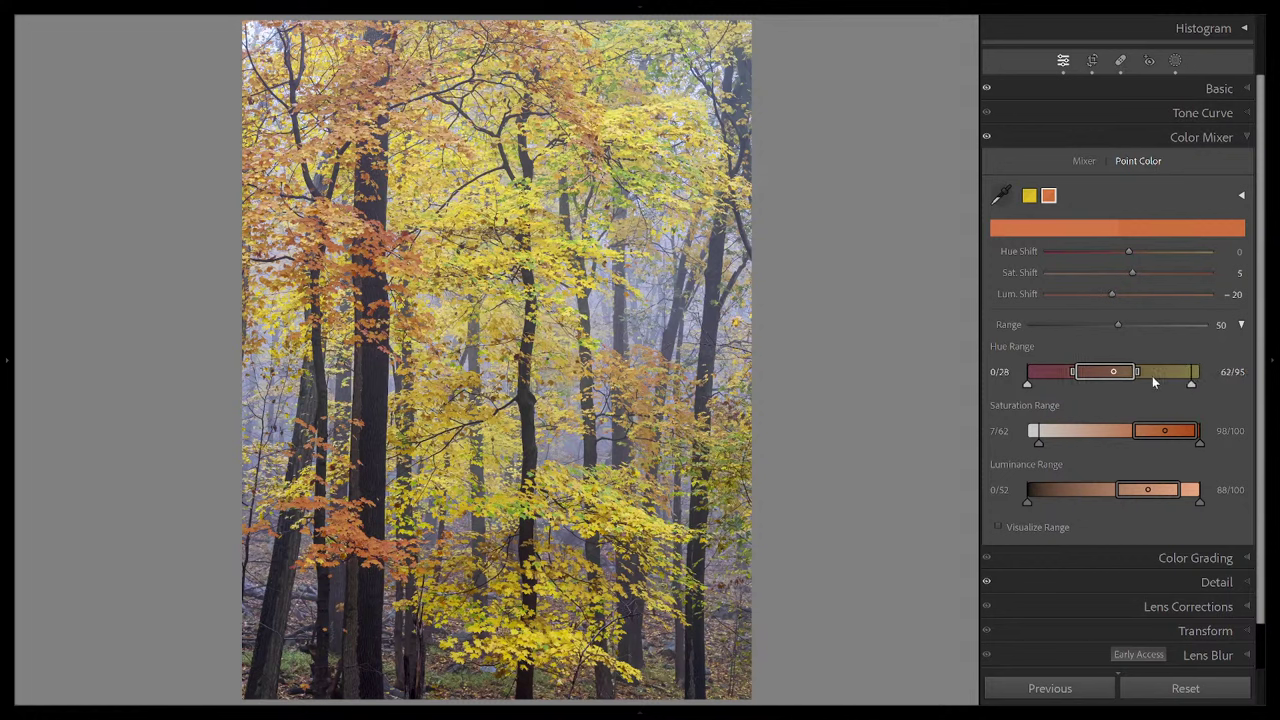
drag(1191, 388, 1165, 388)
Step: Compare the photo with and without Color Mixer, and adjust the orange sample to Lum. Shift -15 and Sat. Shift 6
click(986, 138)
click(986, 138)
click(986, 138)
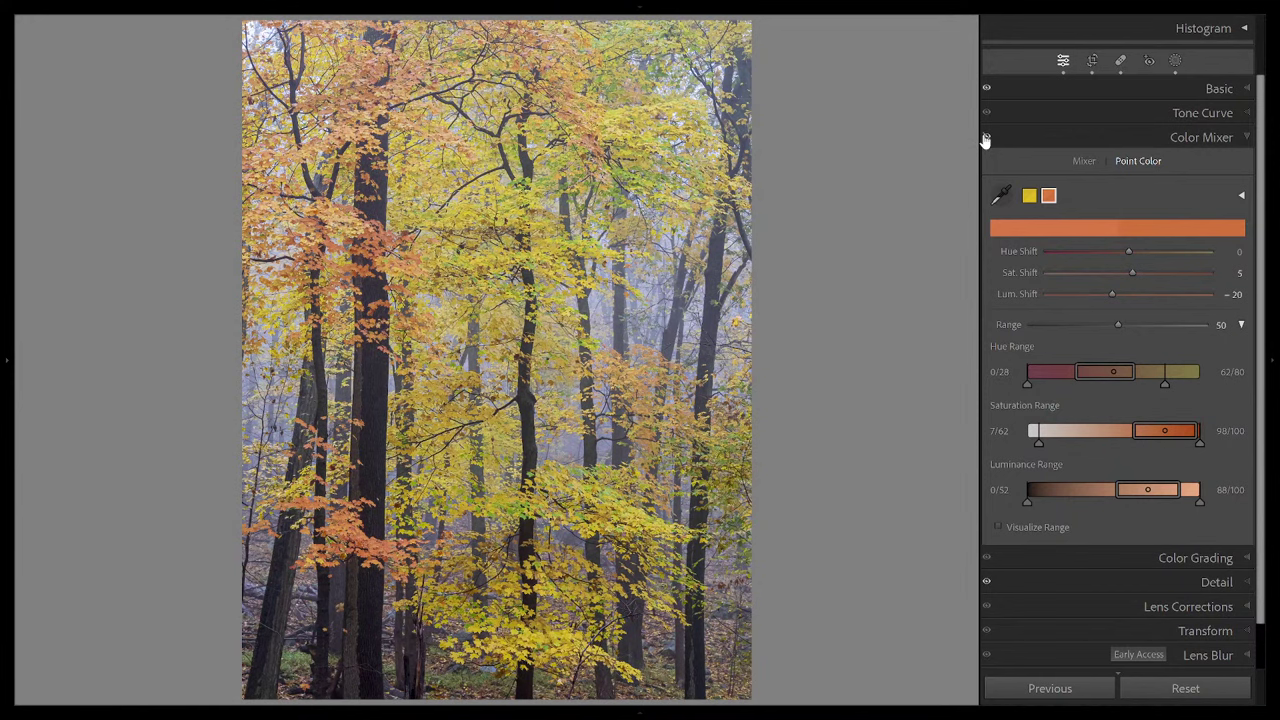
click(986, 138)
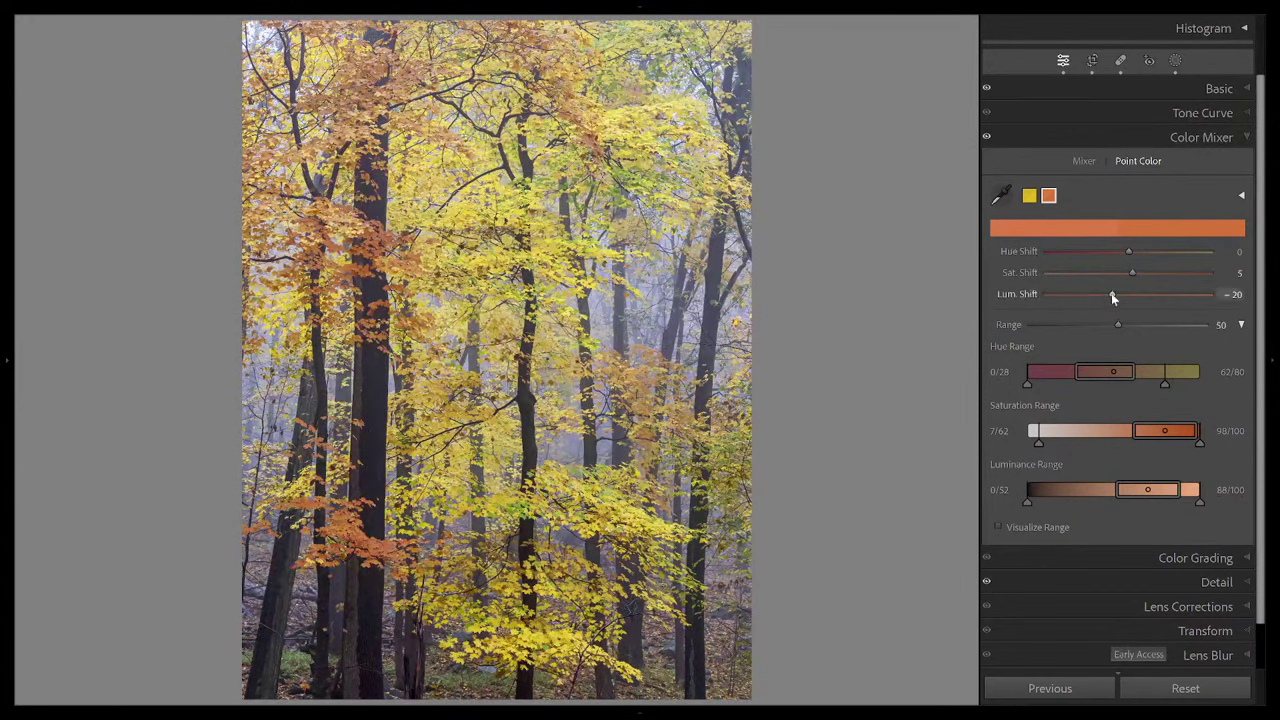
drag(1111, 293, 1116, 293)
click(986, 137)
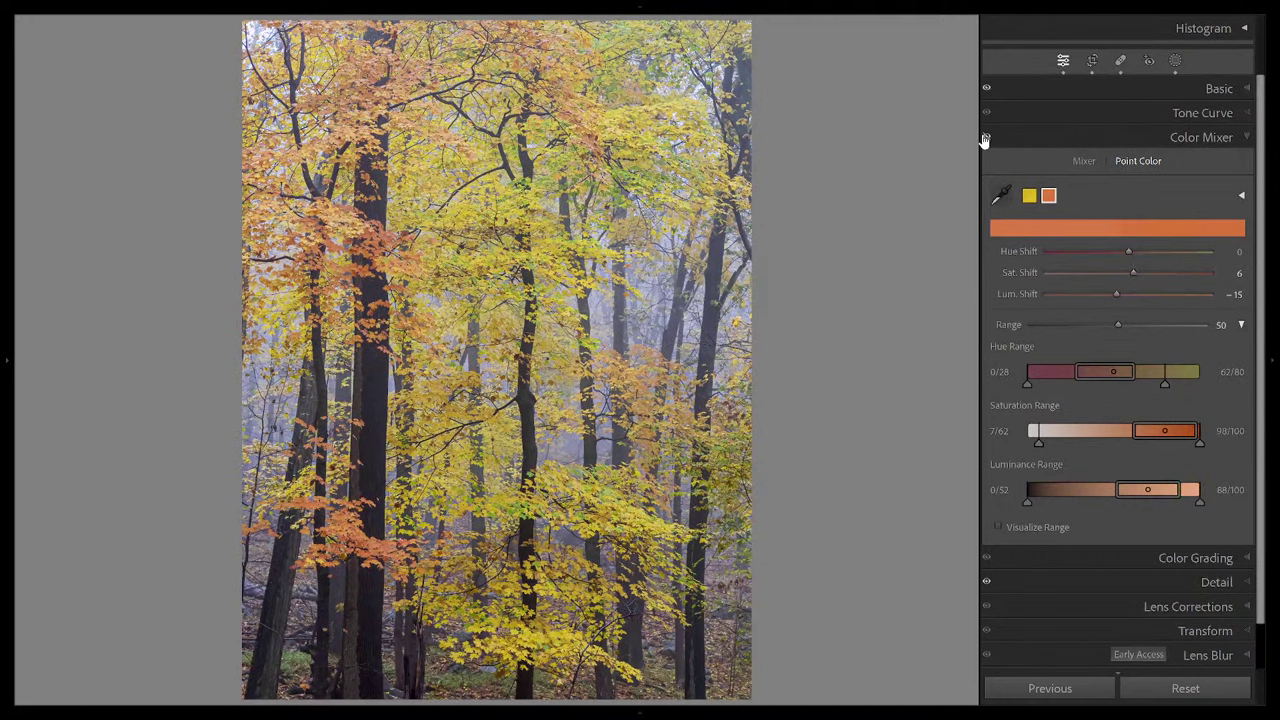
click(985, 139)
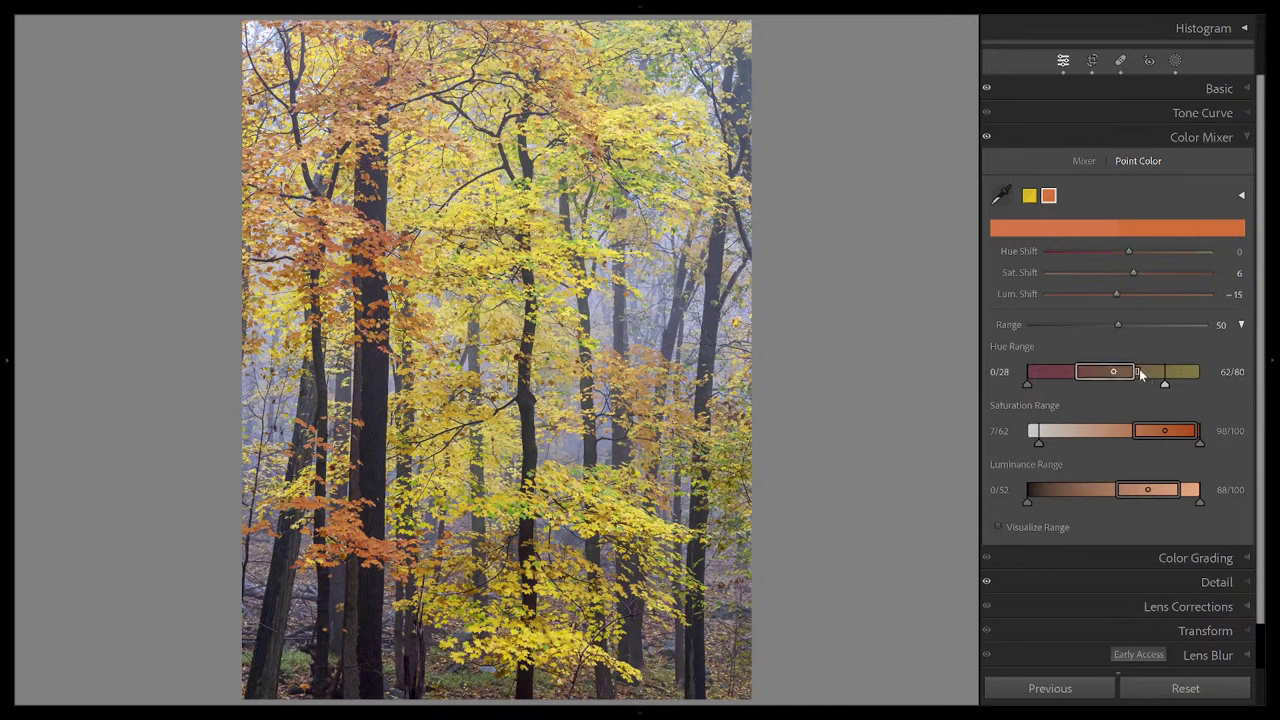
Step: Extend the orange sample's core Hue Range up to 65 with Lum. Shift -16, and set the yellow sample's Lum. Shift to 22
drag(1139, 369, 1146, 370)
click(1115, 294)
key(backslash)
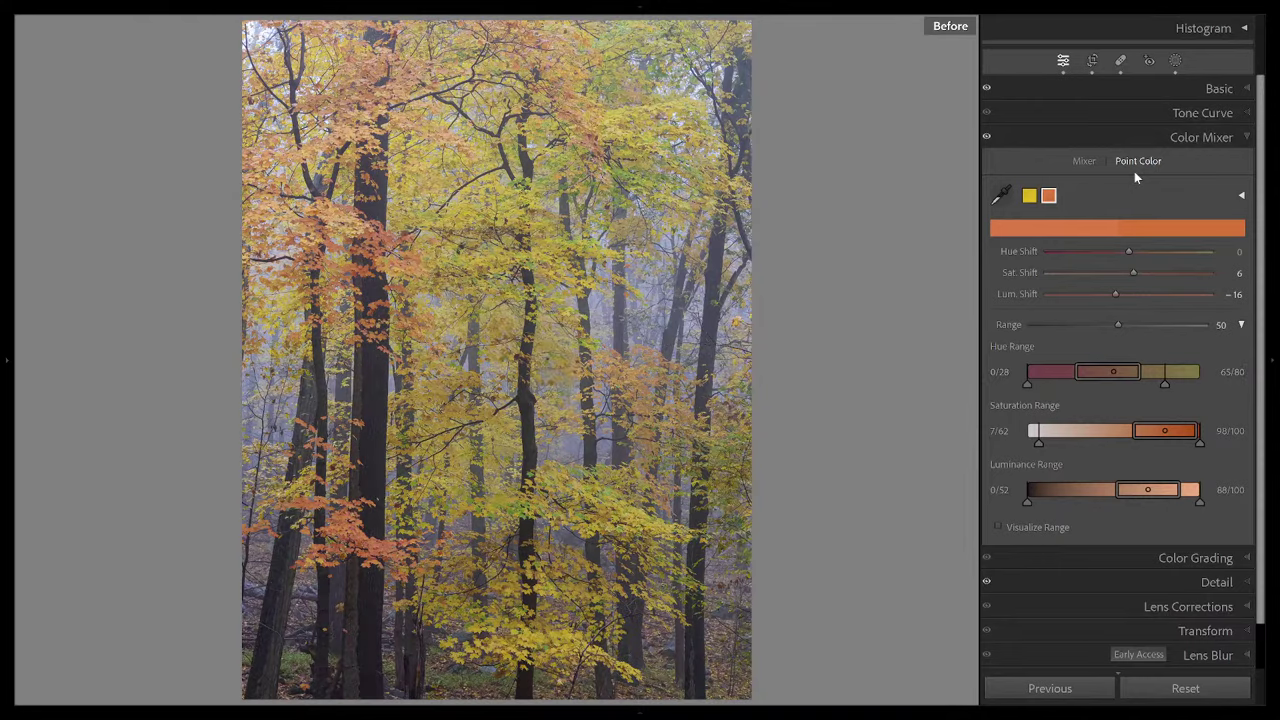
key(backslash)
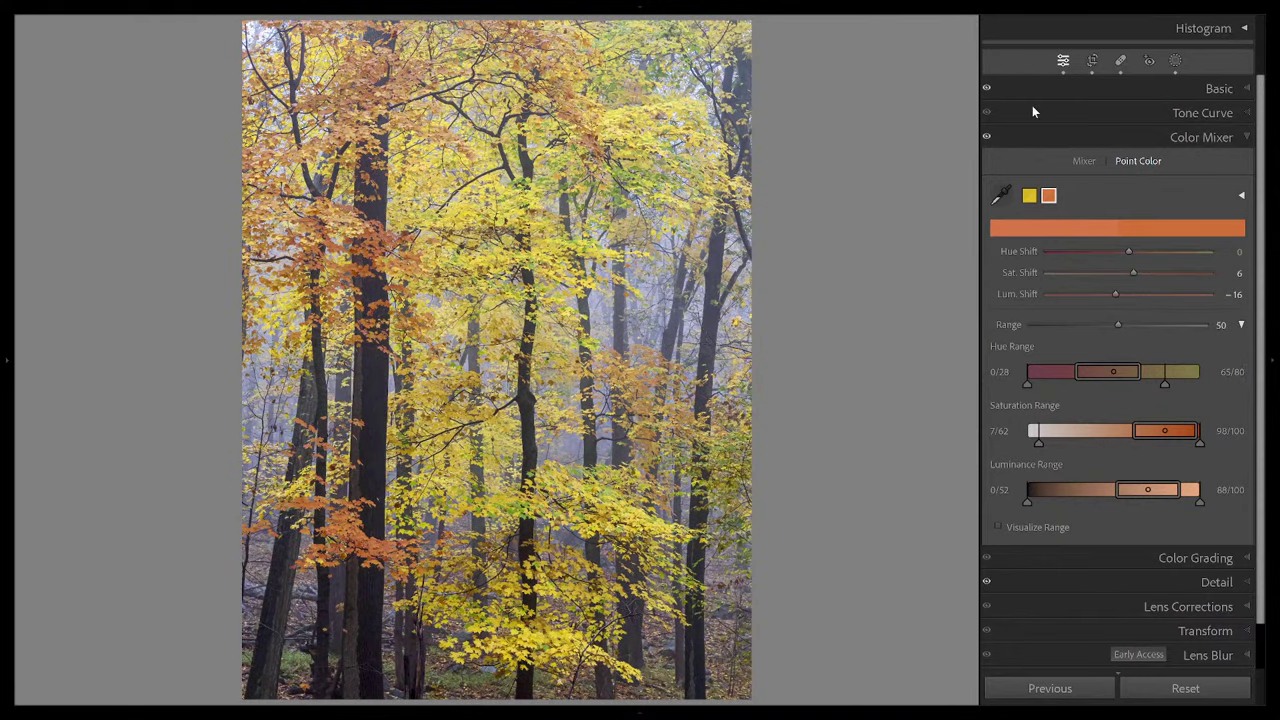
click(1029, 196)
drag(1119, 297, 1152, 297)
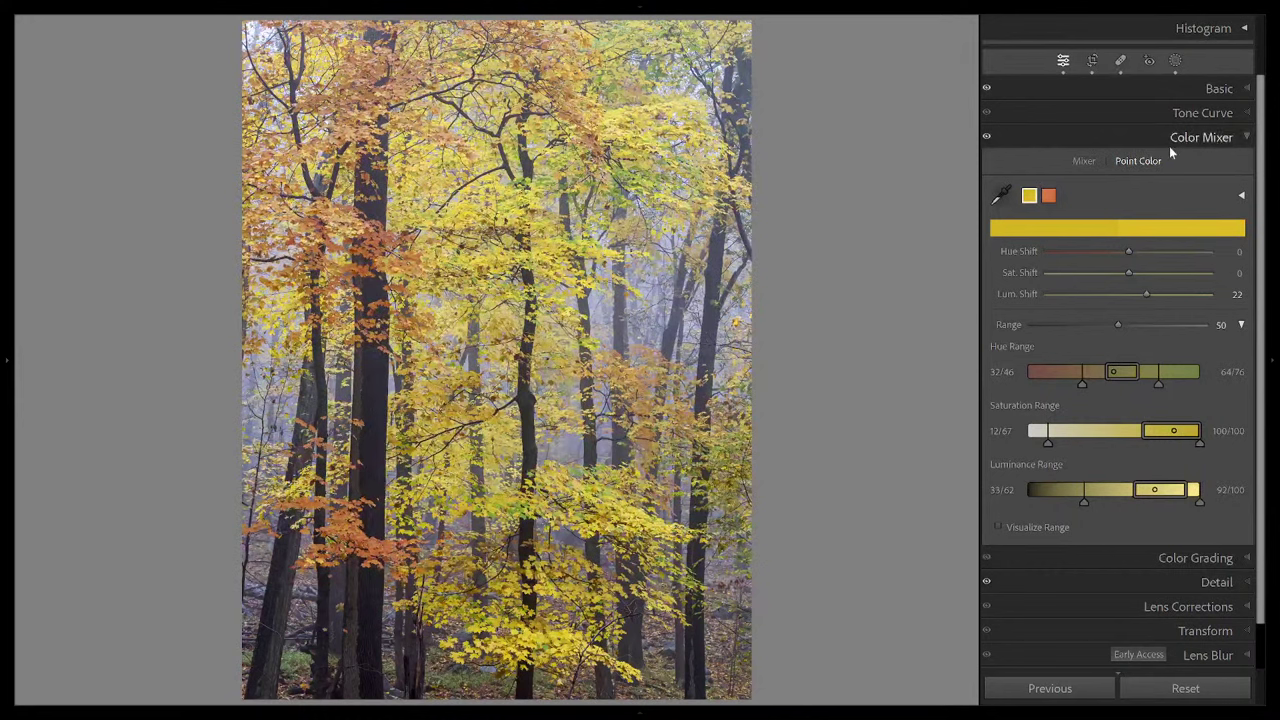
Step: Add a new Luminance Range mask to the photo
click(1176, 62)
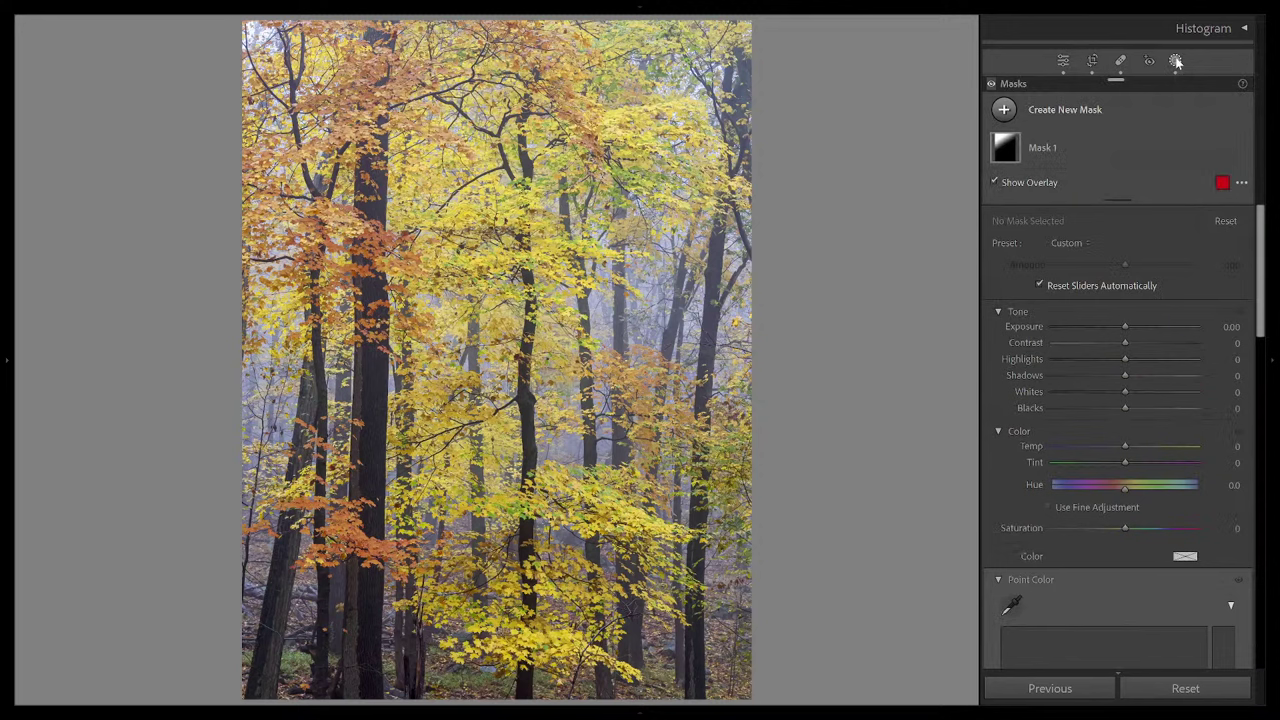
click(1004, 109)
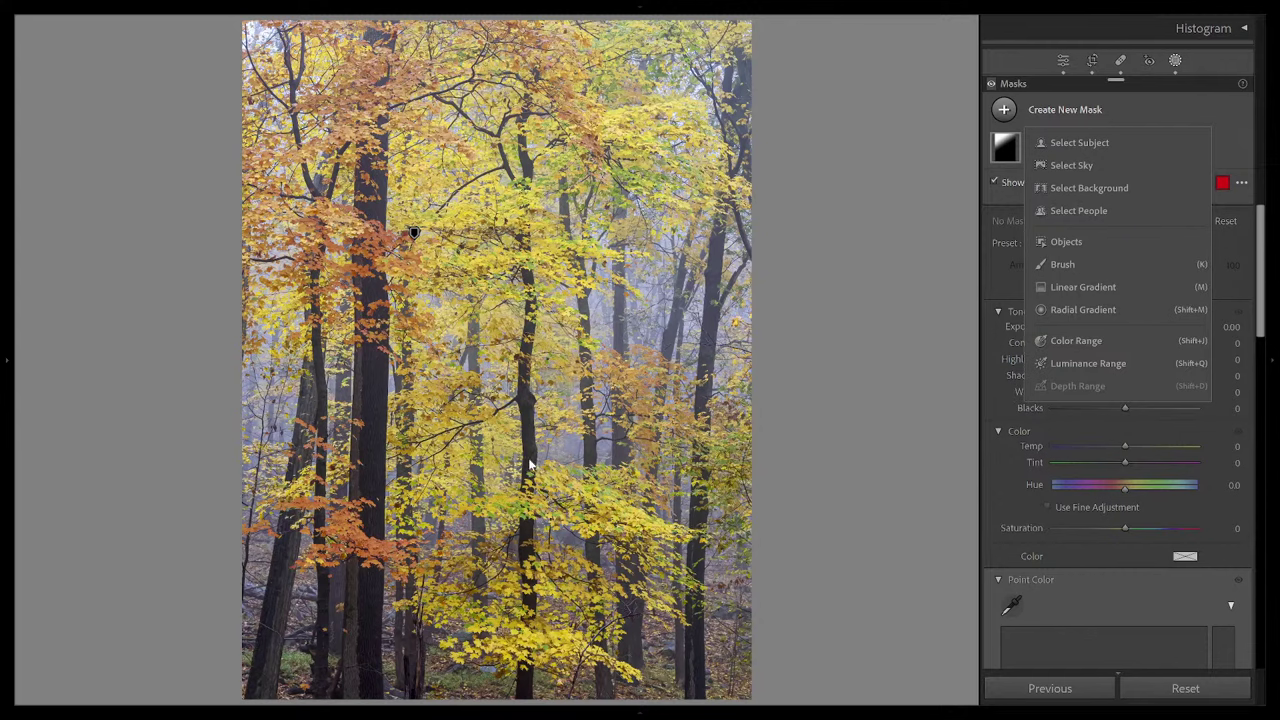
click(1097, 363)
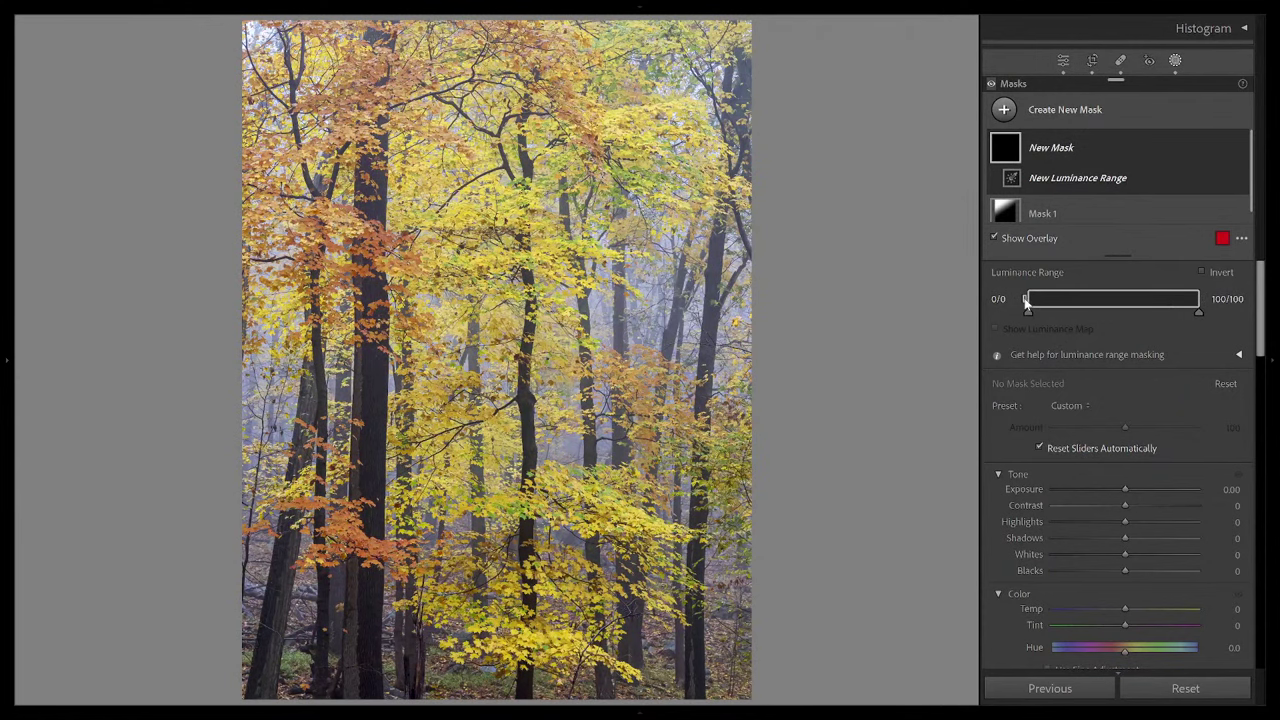
Step: Try limiting the mask to the midtones with a luminance range of 30–78 and falloffs at 14 and 92
drag(1026, 303, 1077, 301)
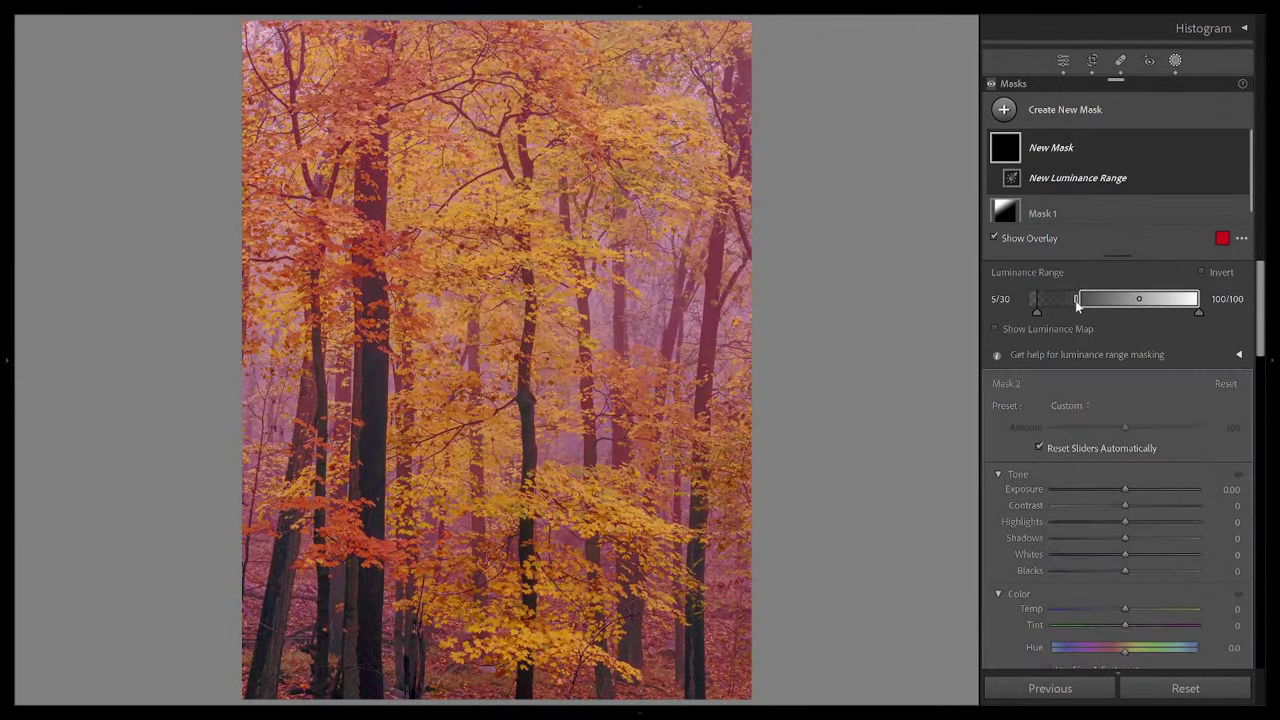
drag(1185, 305, 1165, 302)
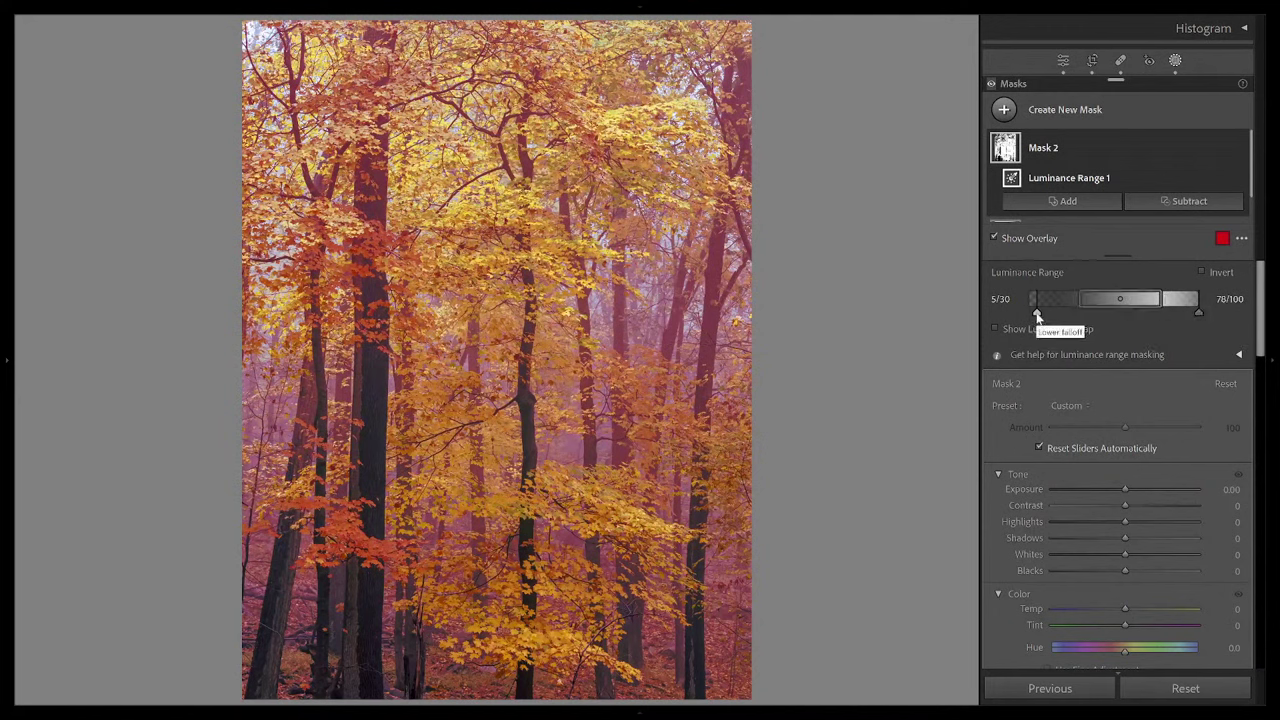
drag(1037, 314, 1052, 316)
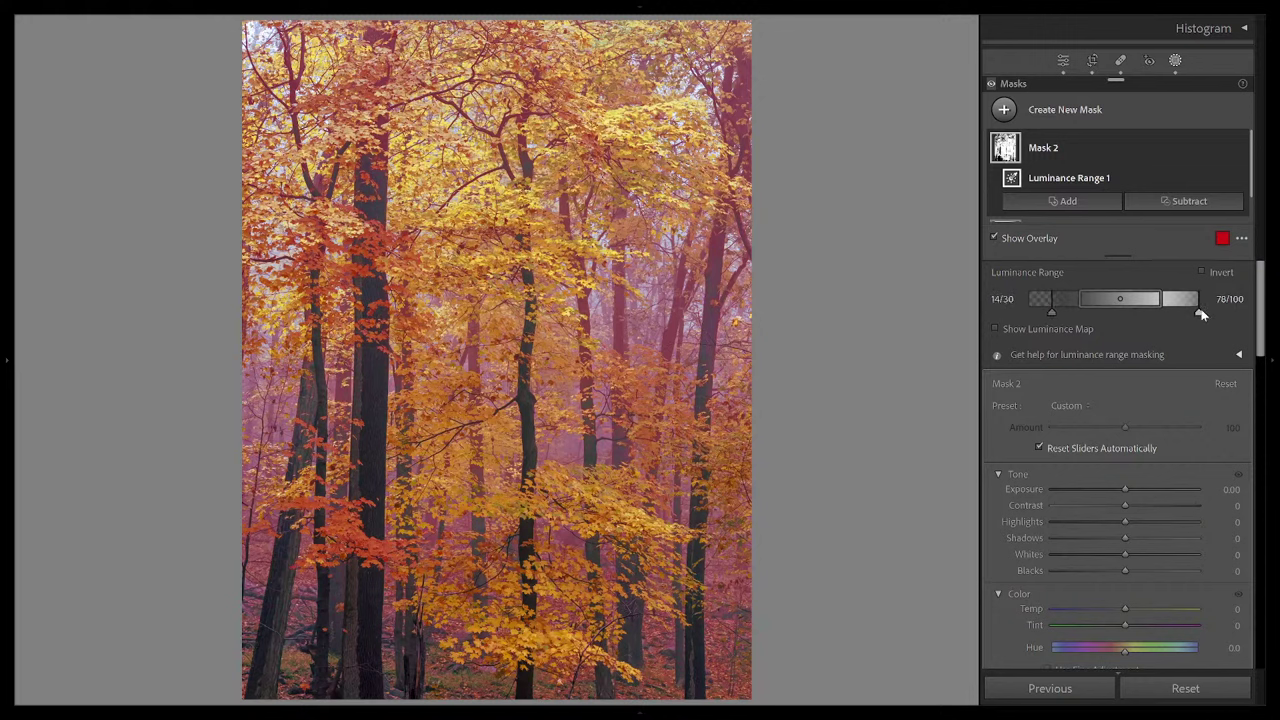
drag(1200, 316, 1185, 314)
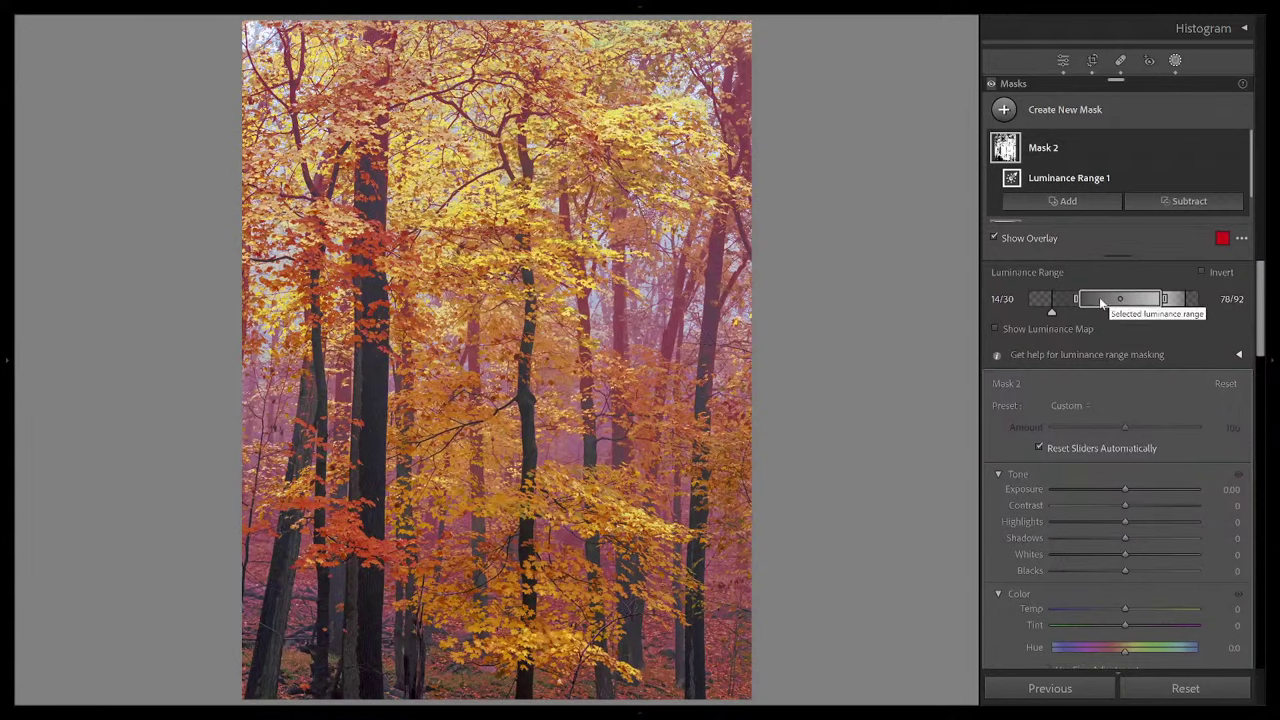
Step: Restrict the mask to the darkest tones of the trunks with a luminance range of 0–6 and an upper falloff at 22
drag(1099, 297, 1120, 314)
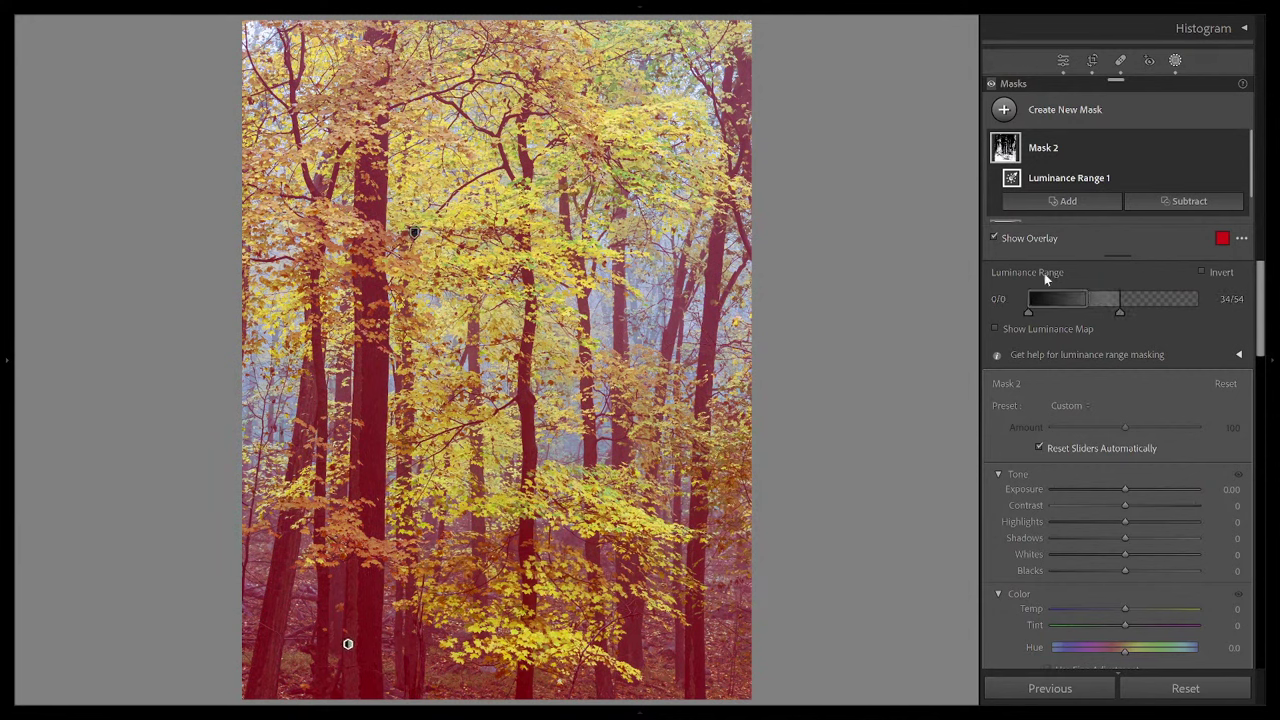
drag(1090, 297, 1052, 302)
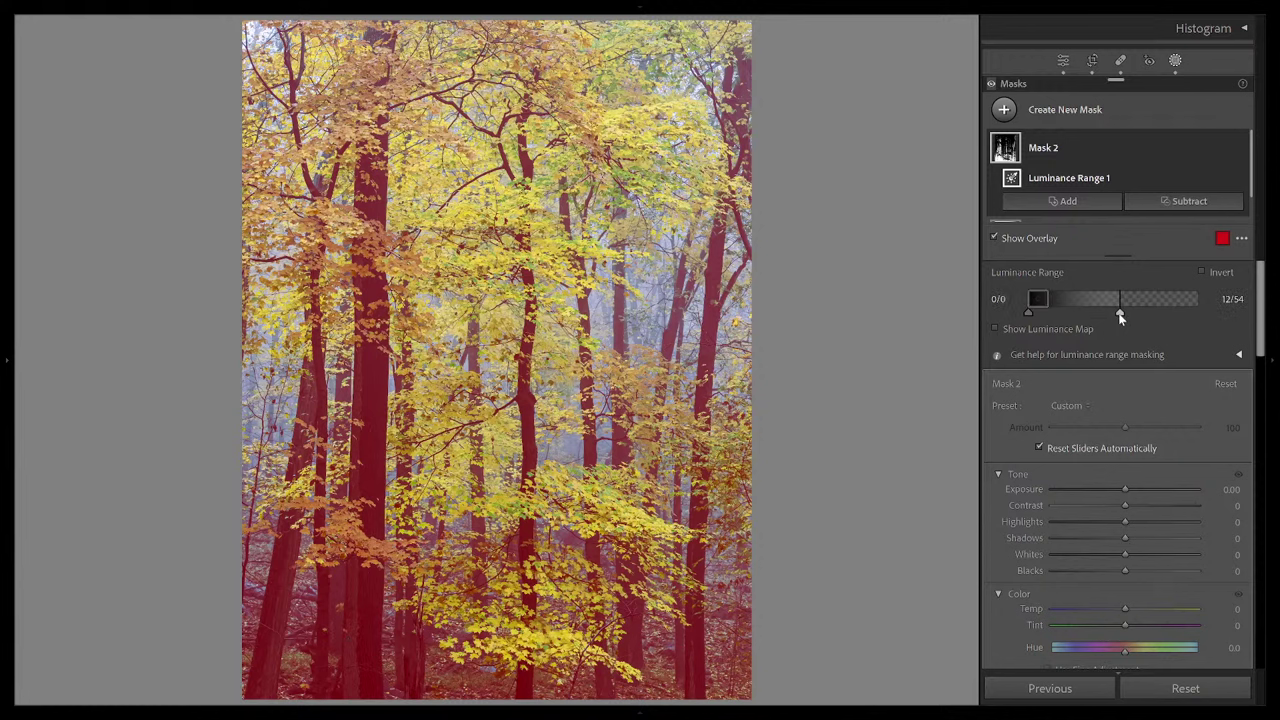
drag(1120, 316, 1078, 316)
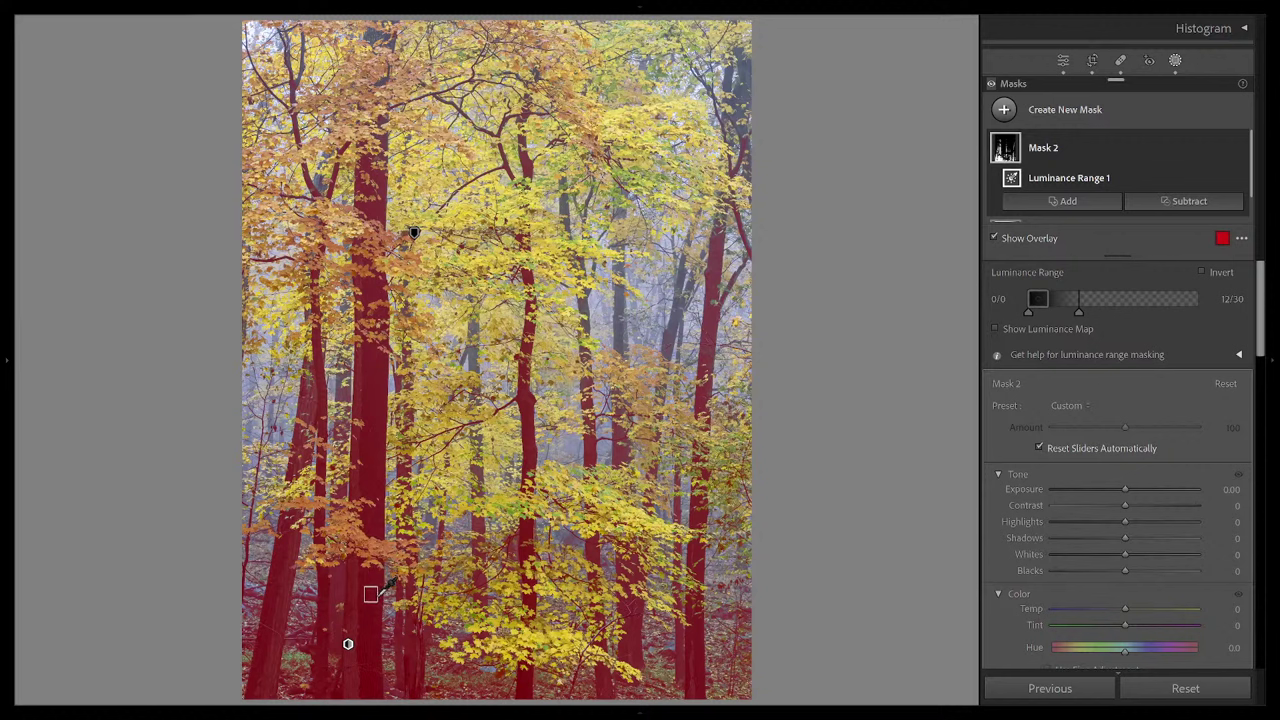
click(370, 594)
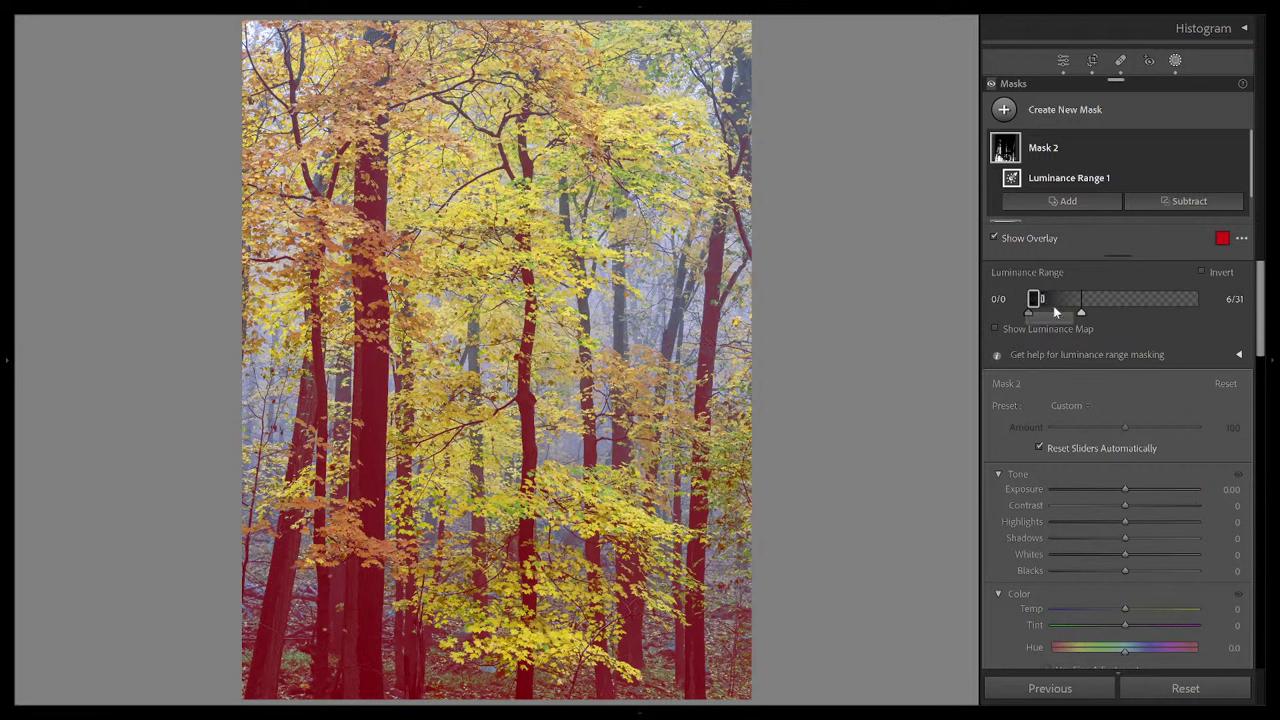
drag(1081, 316, 1065, 316)
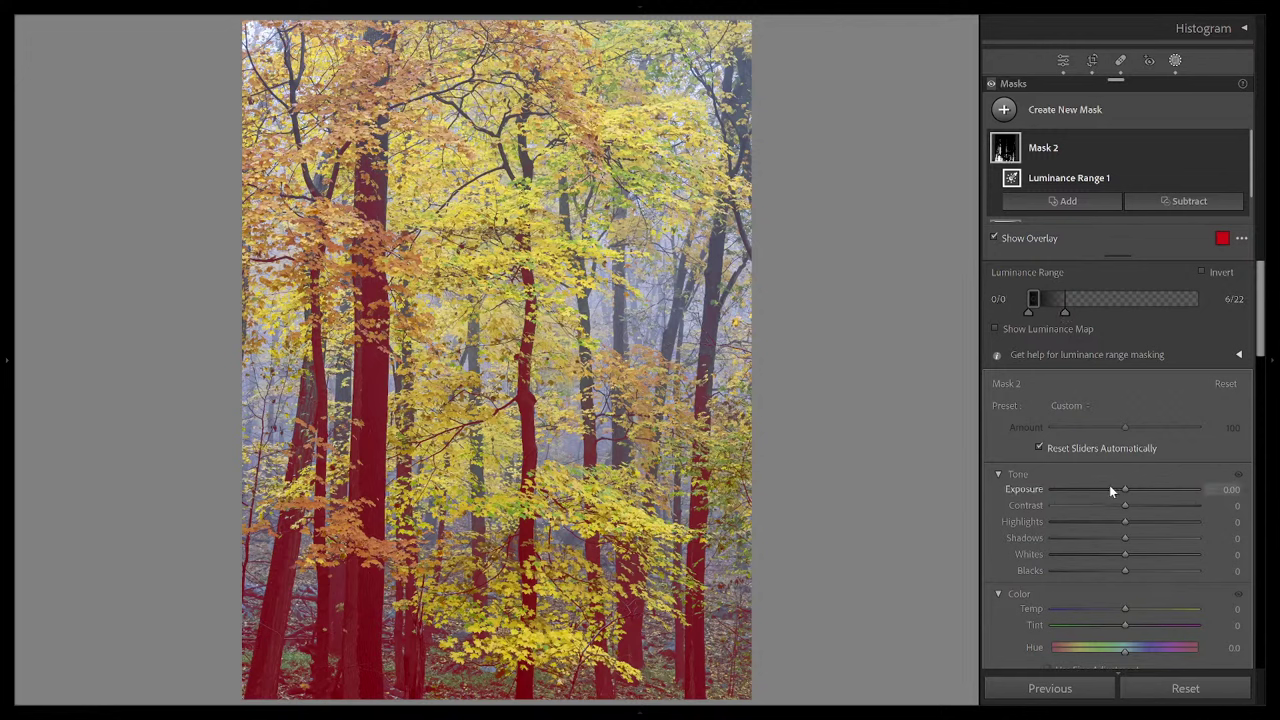
Step: Hide the mask overlay and set the dark-tone mask's Exposure to 0.44 and Temp to -16
key(o)
drag(1124, 488, 1135, 489)
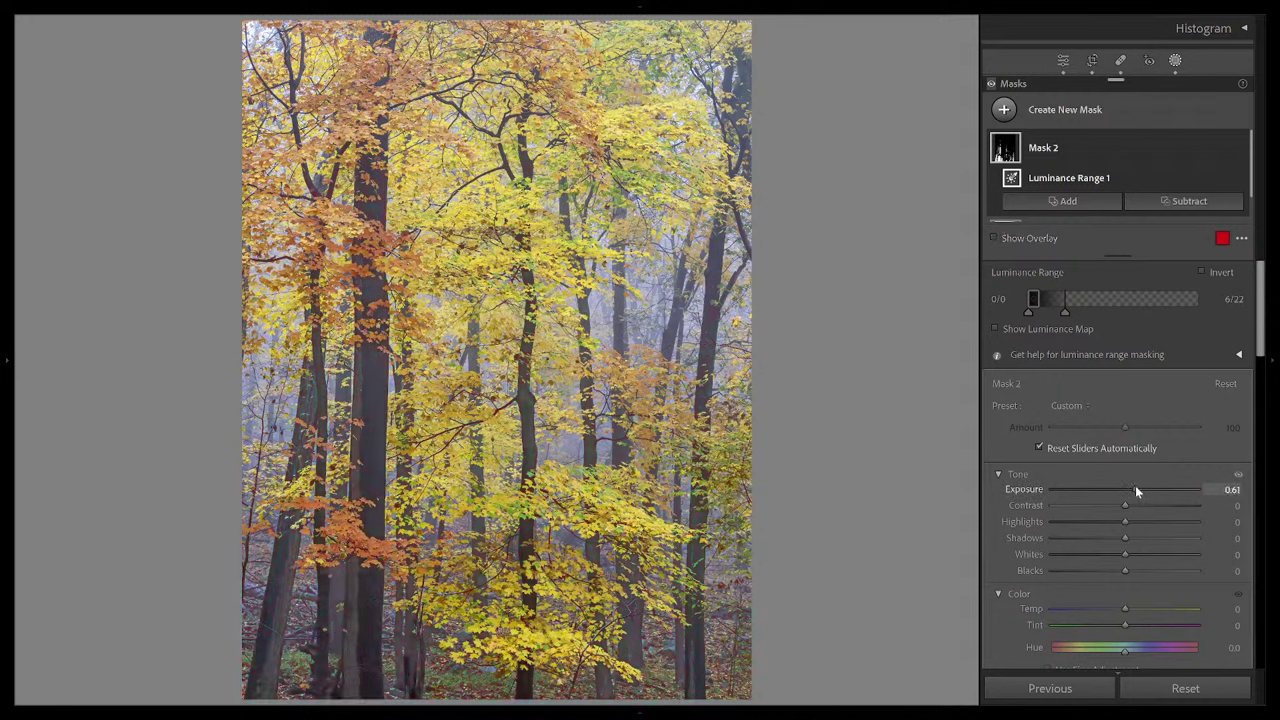
mouse_move(1135, 490)
mouse_down()
mouse_move(1100, 491)
mouse_move(1134, 491)
mouse_up()
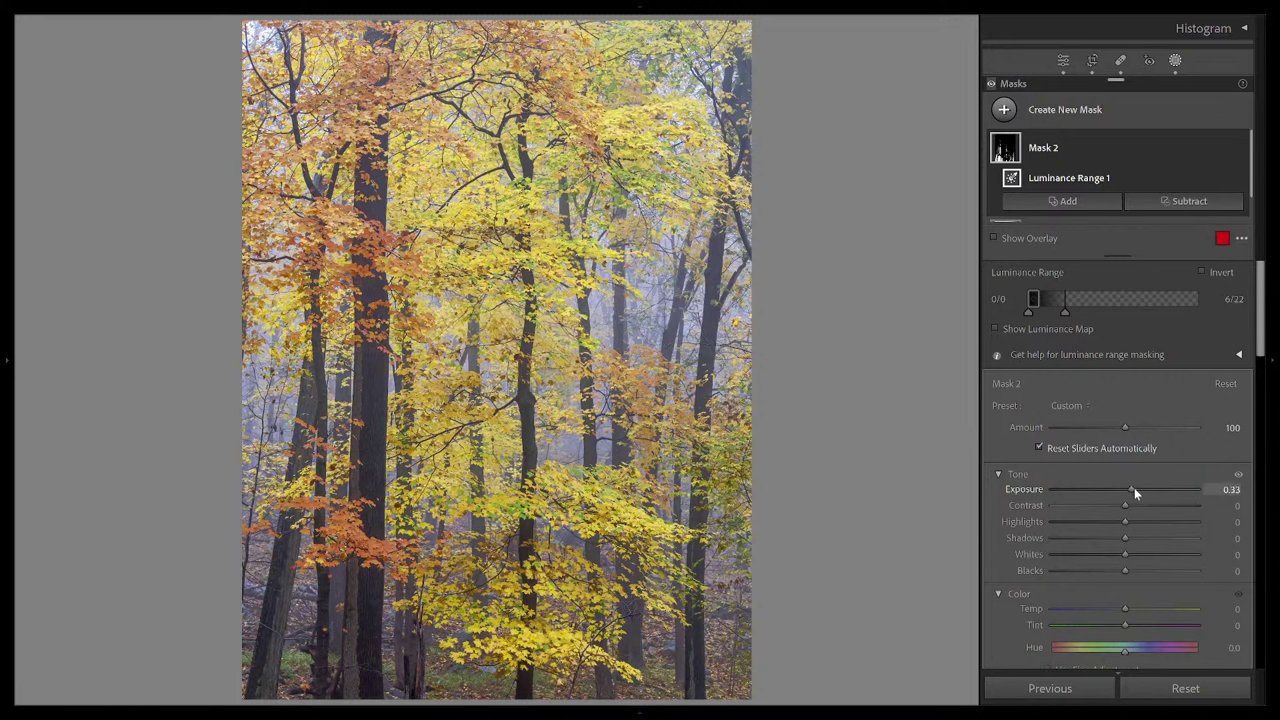
drag(1134, 488, 1136, 488)
scroll(1185, 452, down, 4)
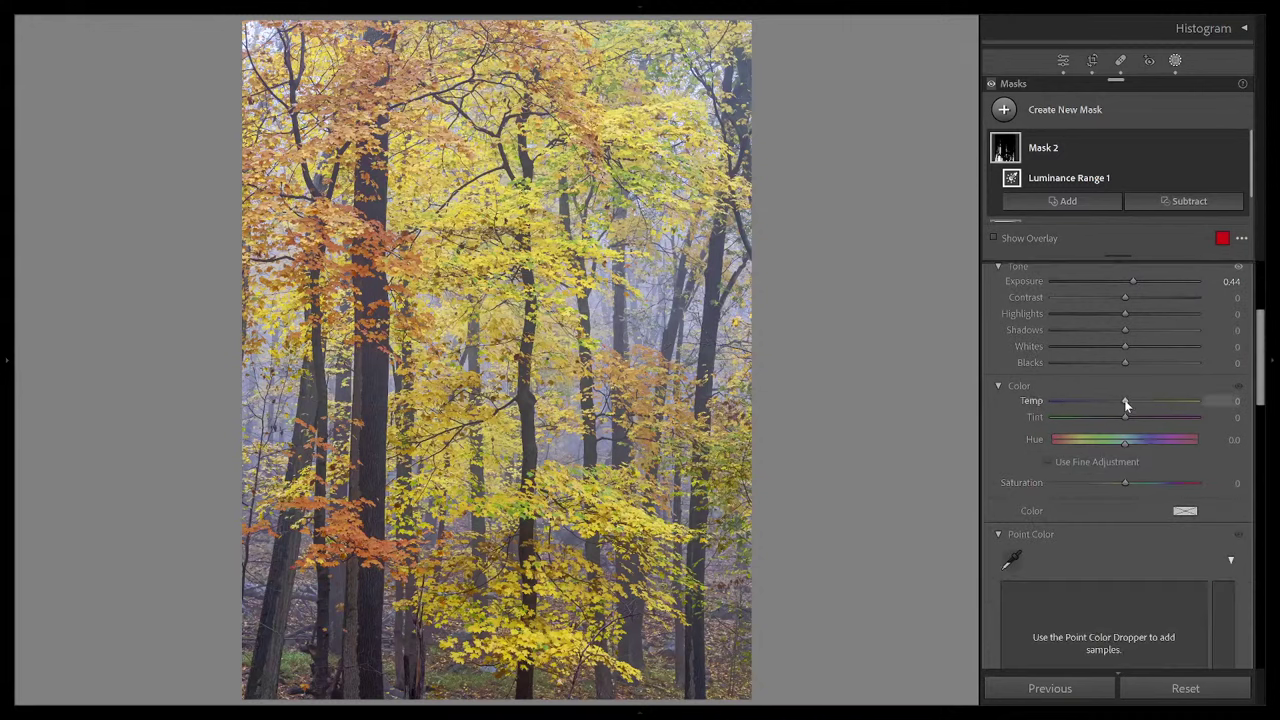
drag(1124, 399, 1114, 399)
scroll(1120, 410, up, 2)
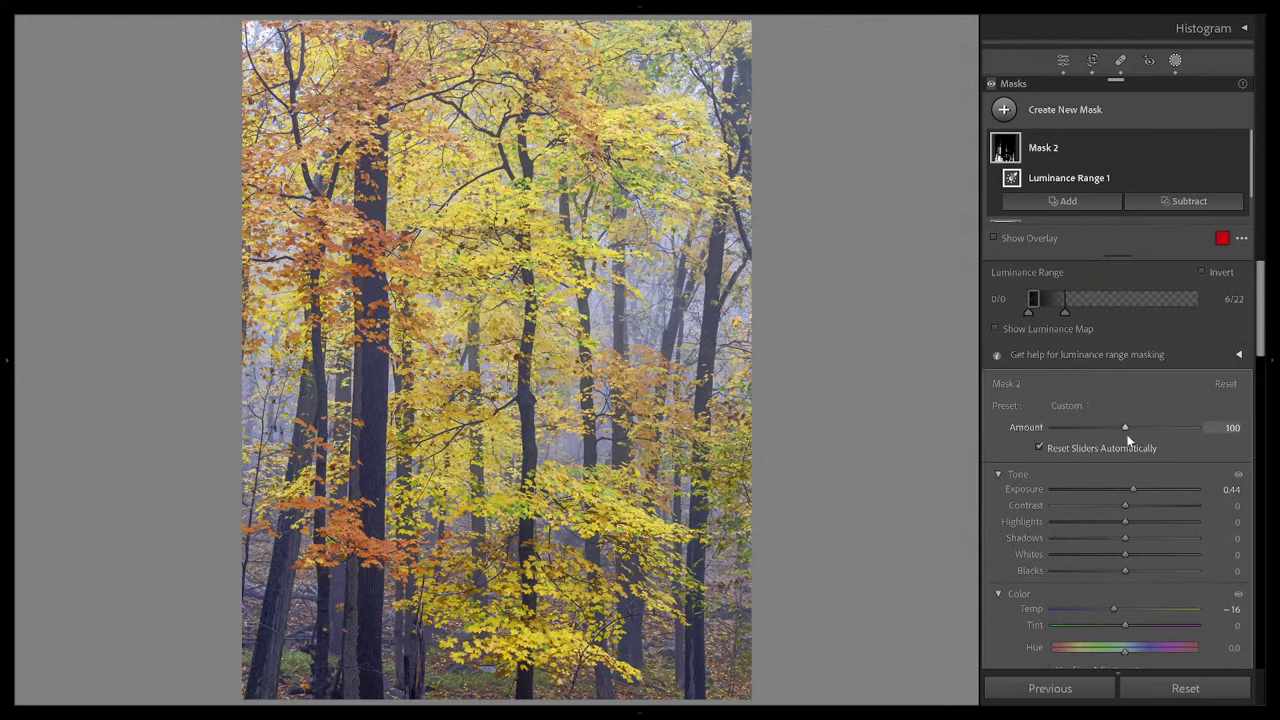
scroll(1127, 440, down, 2)
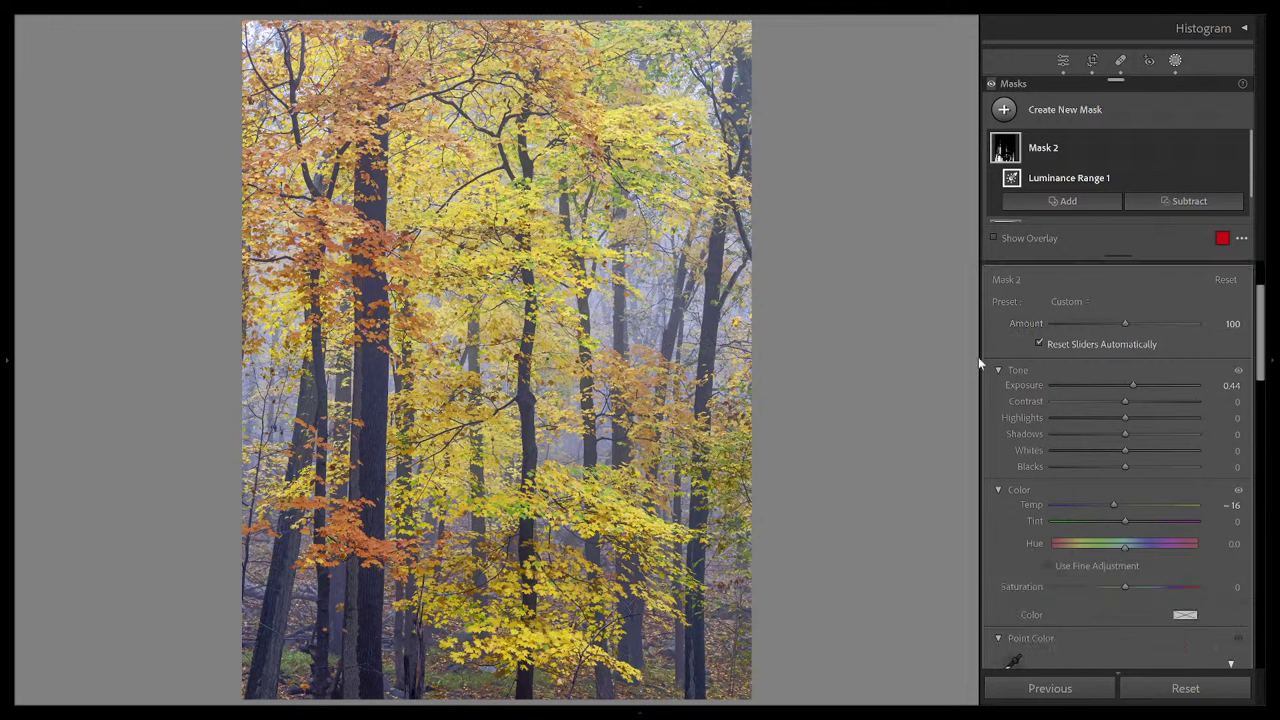
scroll(1130, 320, up, 2)
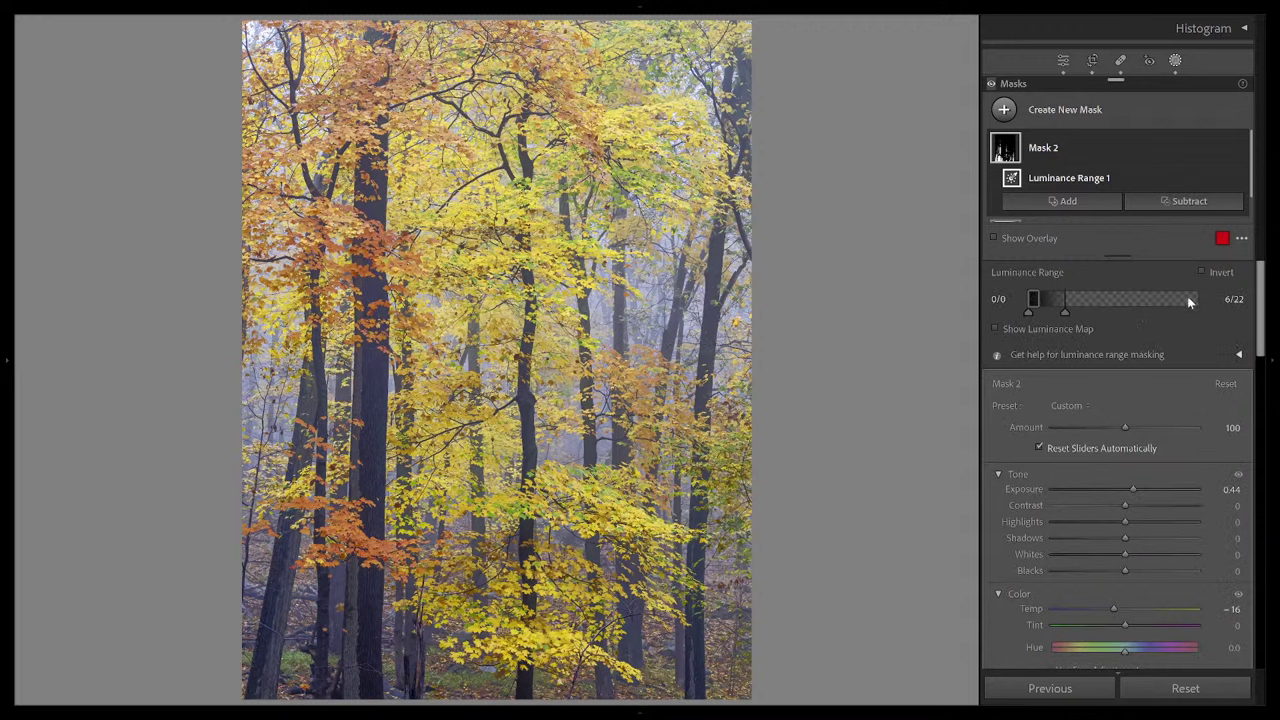
Step: Leave masking, set the photo's global Blacks to -61 and Temp to 4378, and compare the edit side by side with the original
scroll(1185, 337, down, 10)
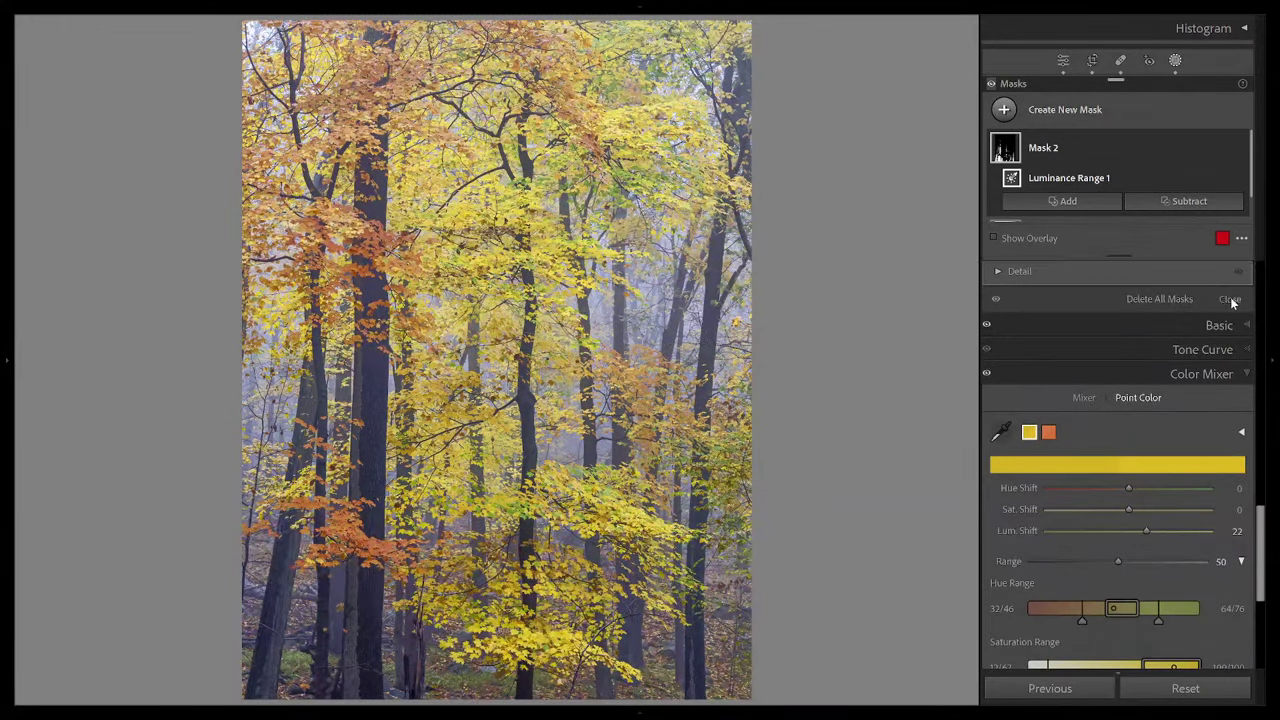
click(1231, 302)
scroll(1131, 315, up, 1)
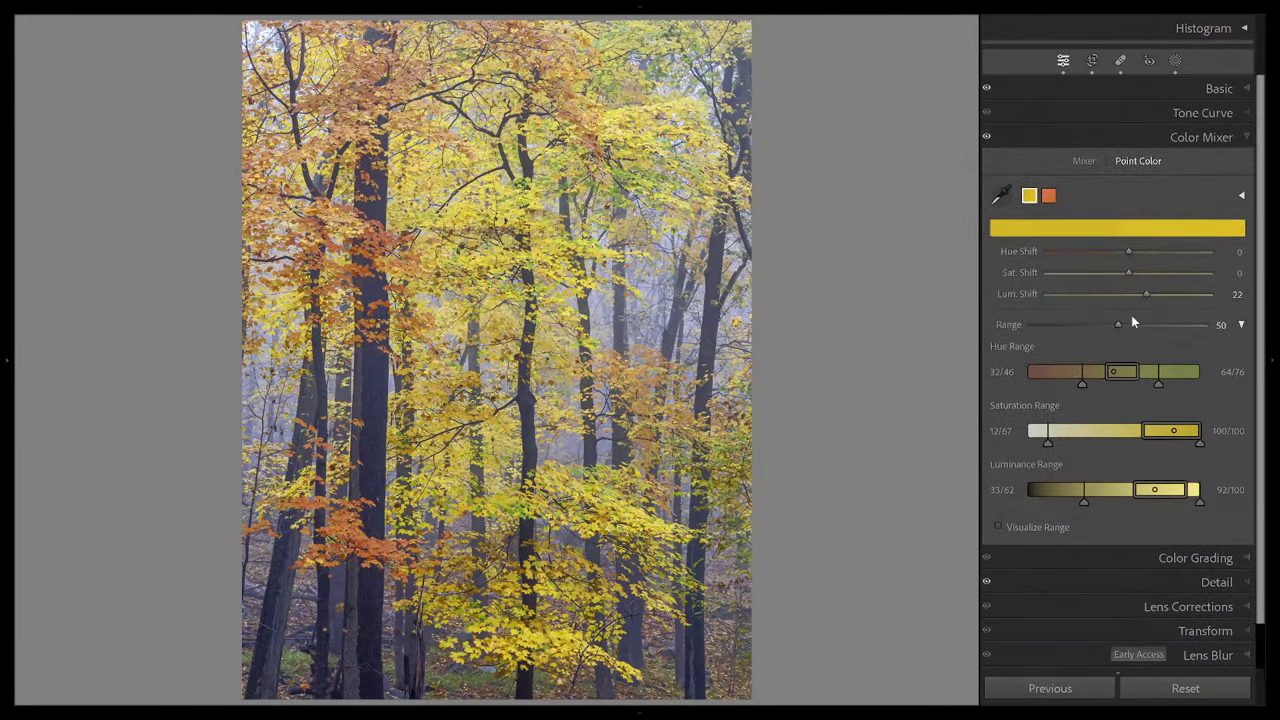
click(1246, 89)
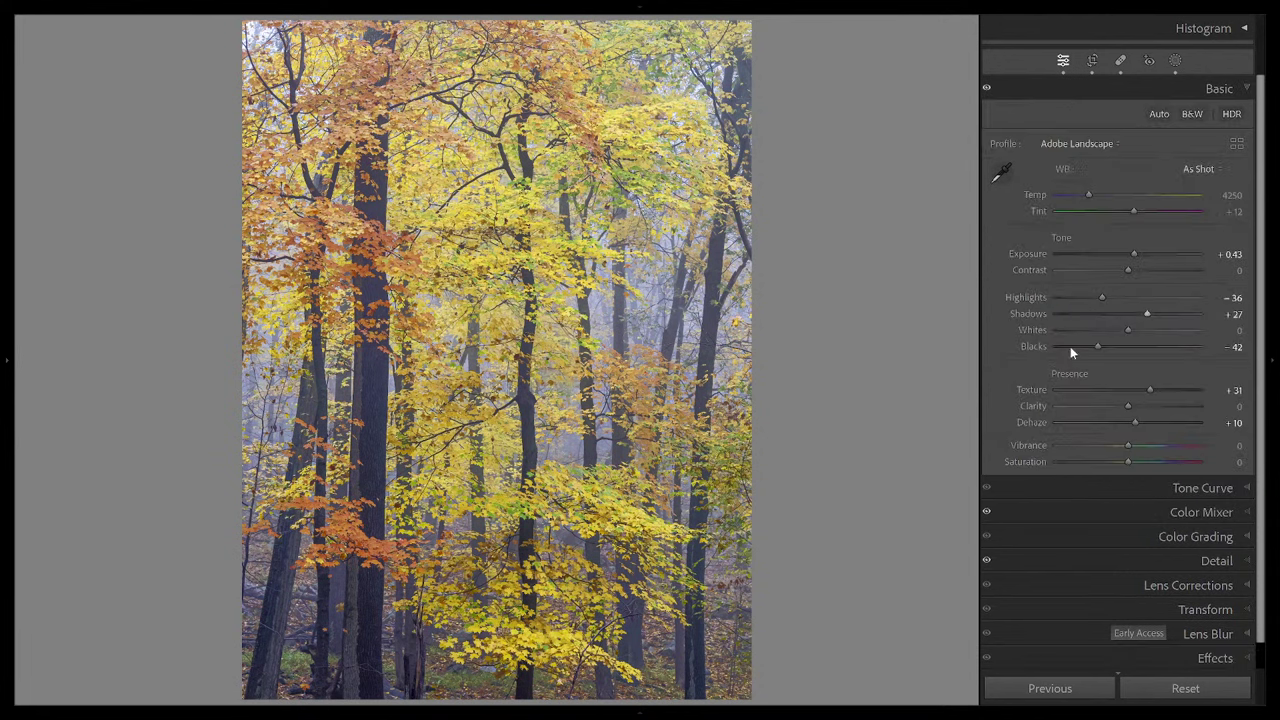
drag(1097, 345, 1084, 348)
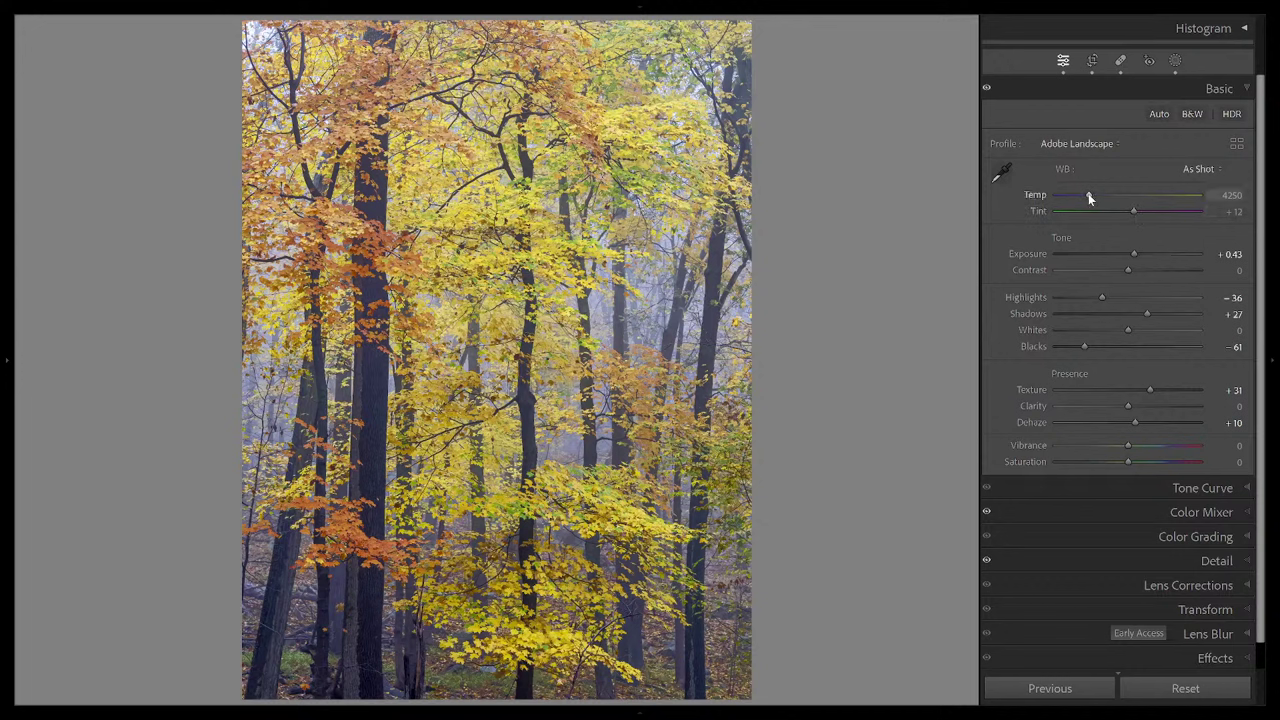
drag(1088, 195, 1091, 197)
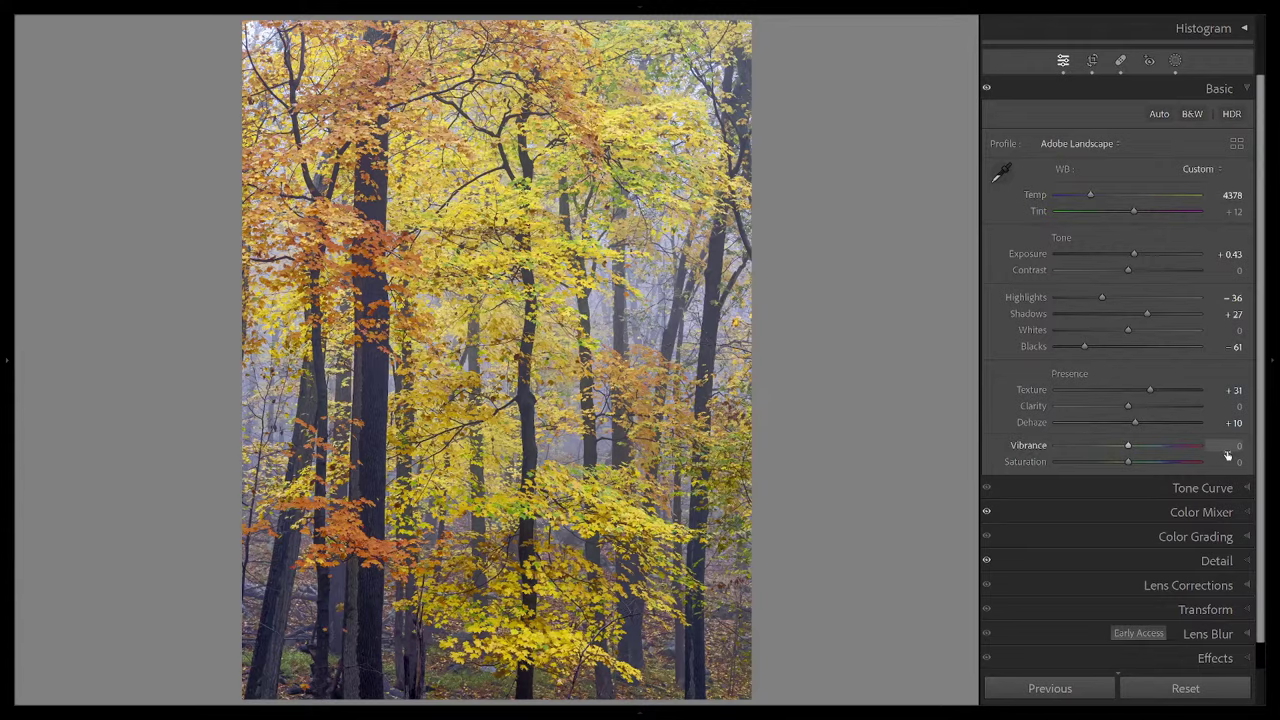
key(y)
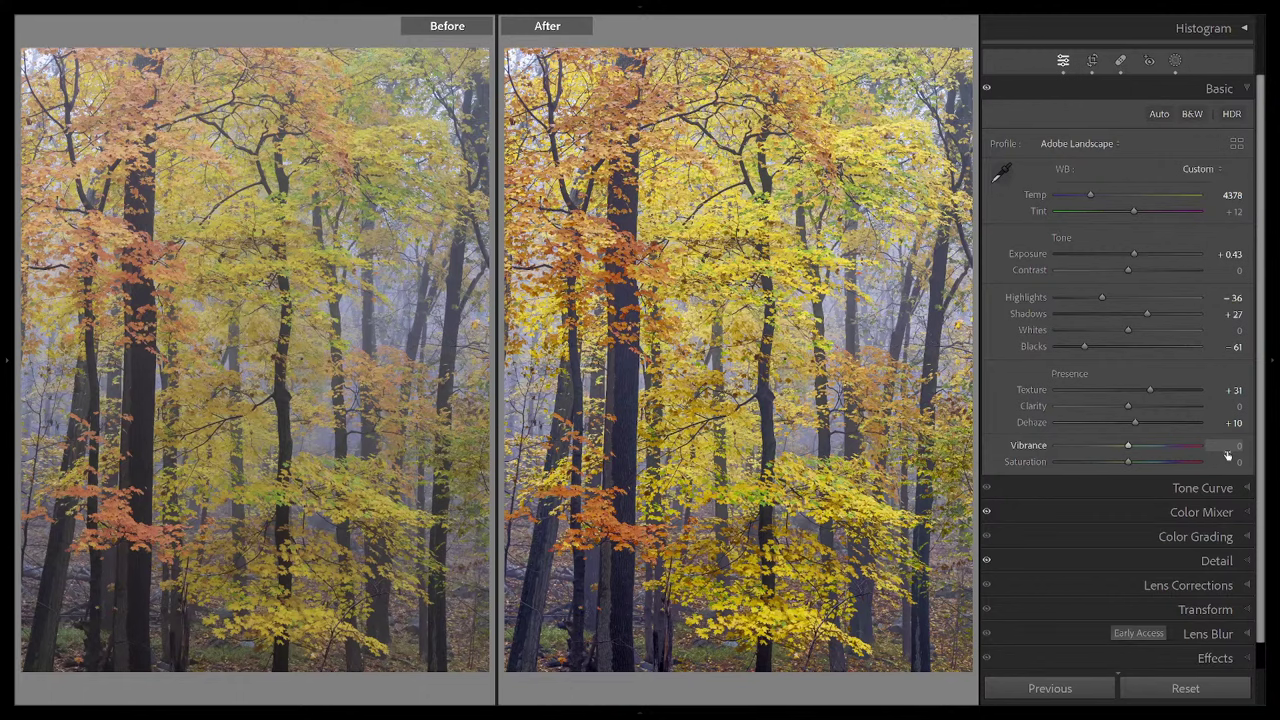
key(y)
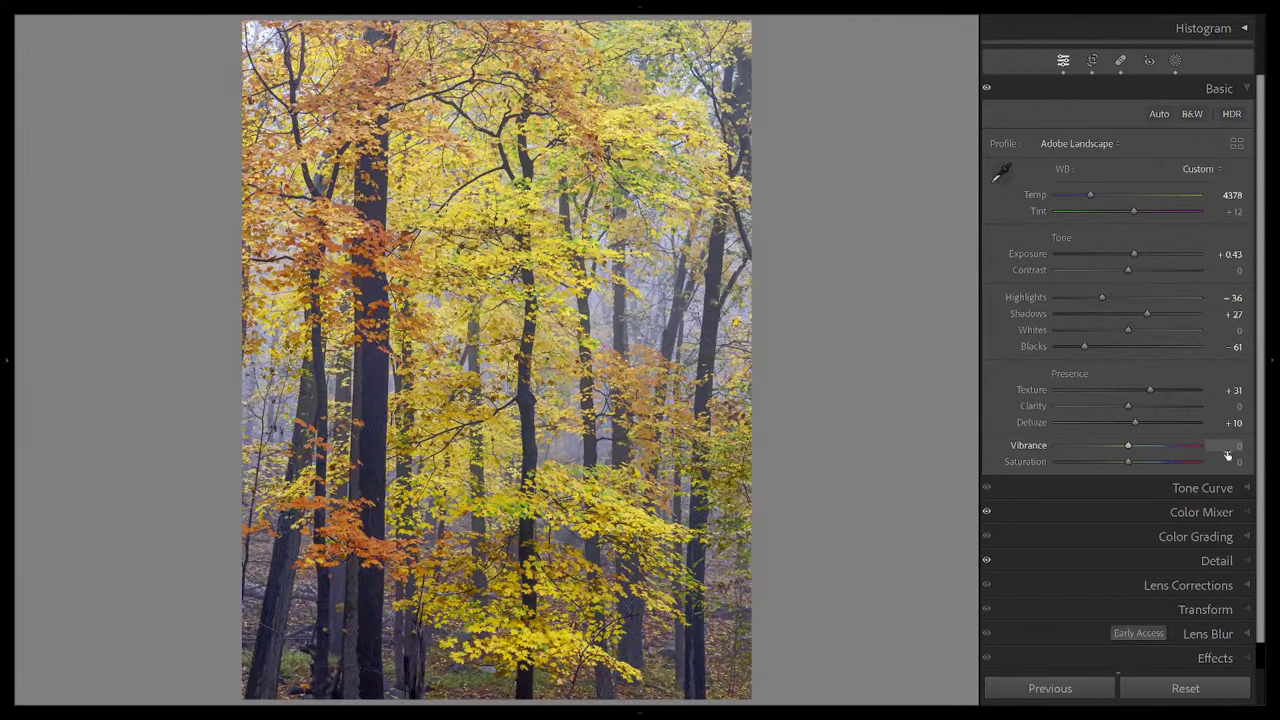
Step: Open the photo of the hanging colorful umbrellas for editing in the Develop module
key(g)
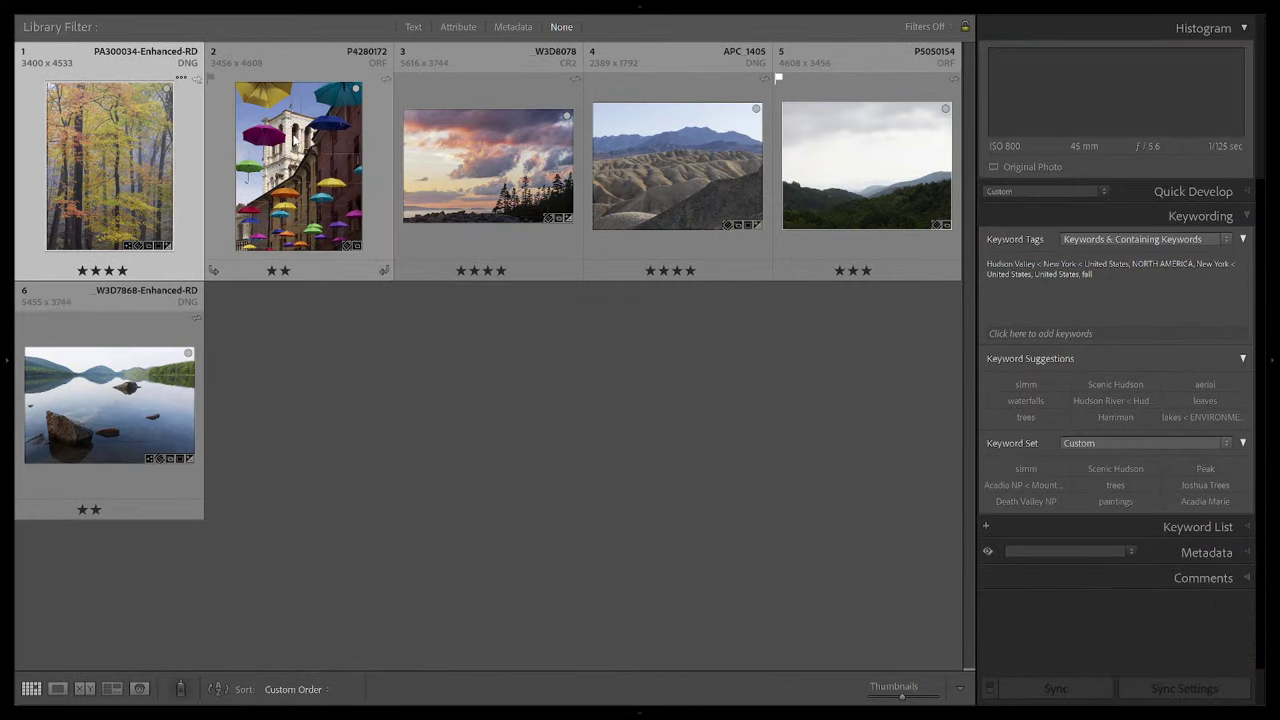
double_click(298, 144)
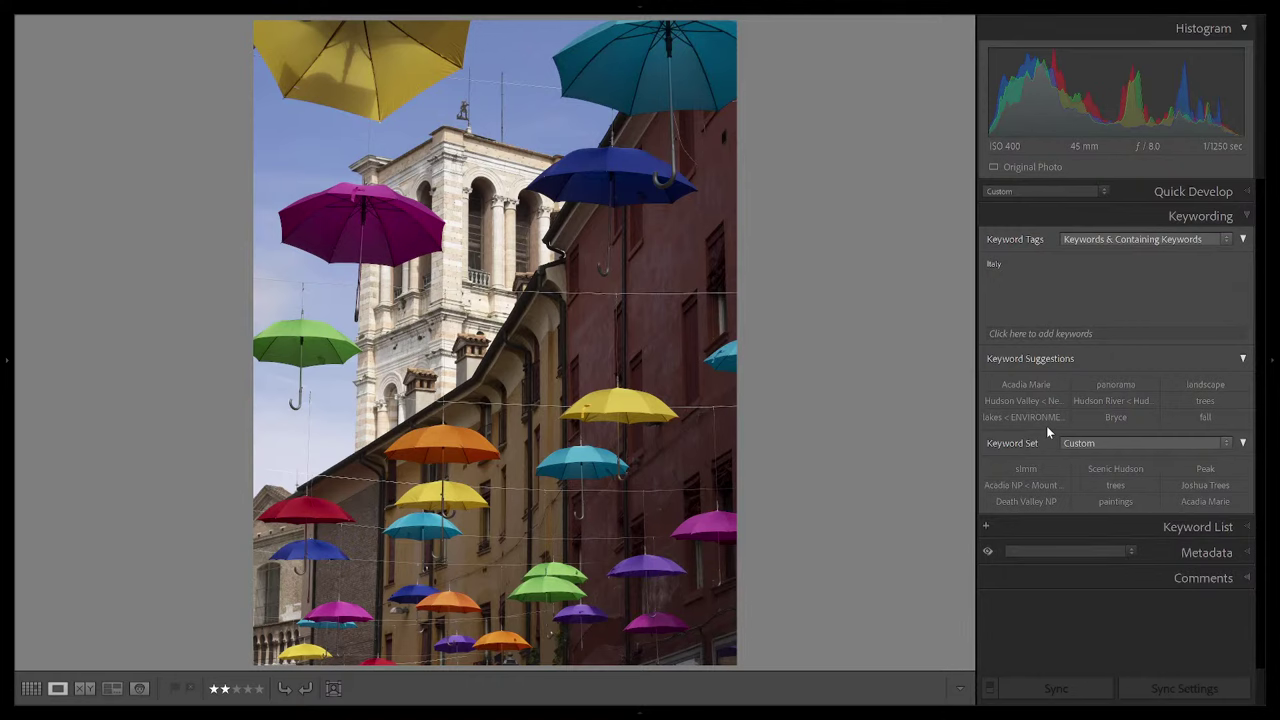
key(d)
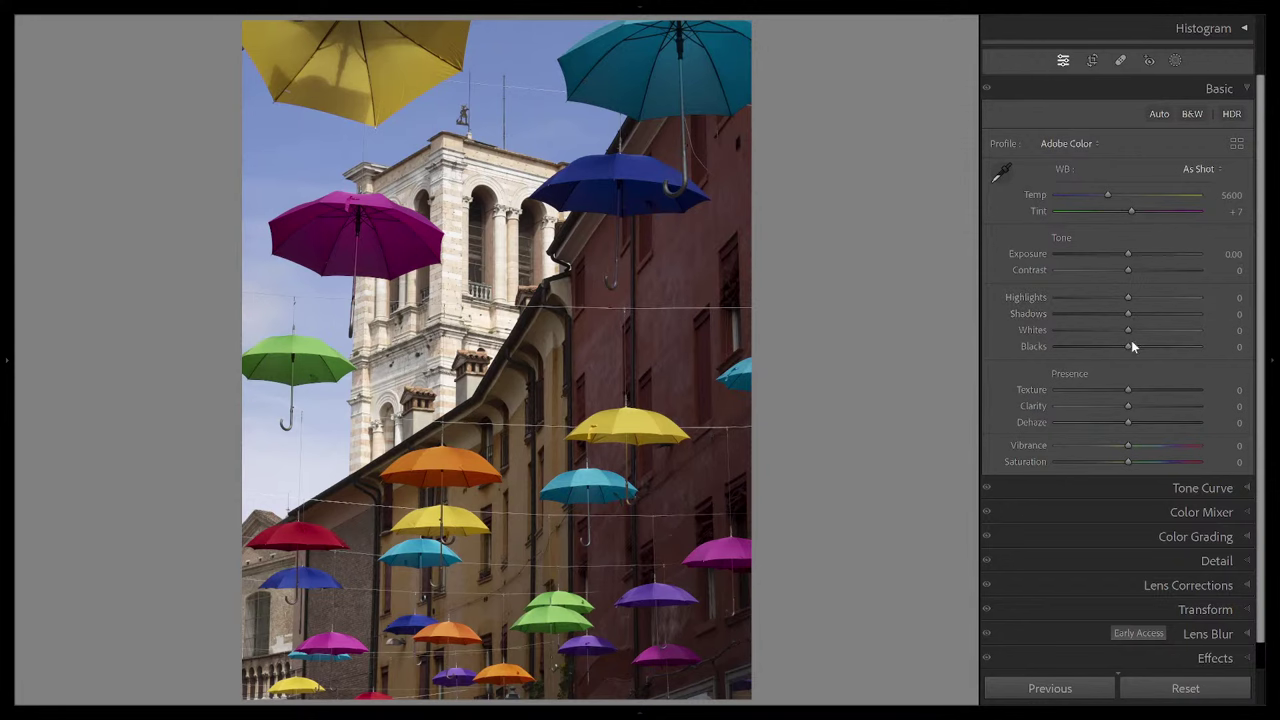
Step: Set the umbrella photo's Whites to +29, Blacks to -4, Shadows to +24 and Clarity to +21
mouse_move(1128, 330)
mouse_down()
mouse_move(1152, 330)
mouse_move(1125, 349)
mouse_up()
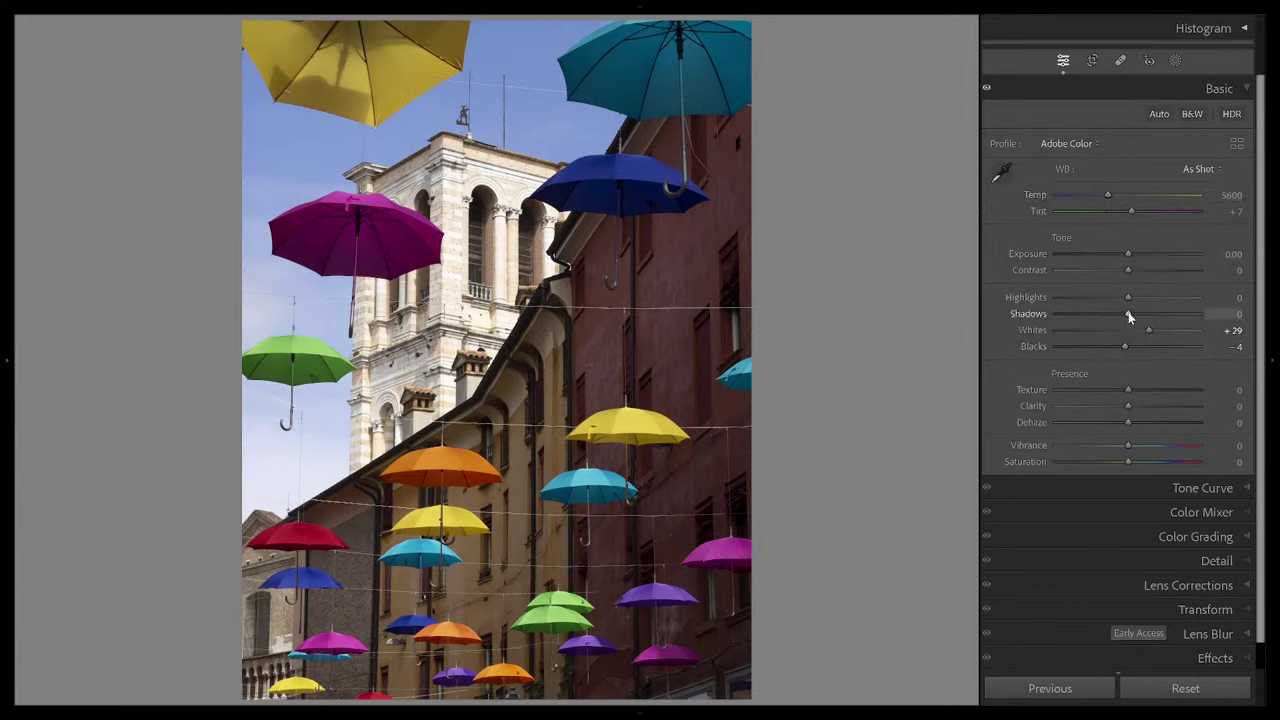
drag(1136, 311, 1148, 316)
drag(1128, 406, 1143, 404)
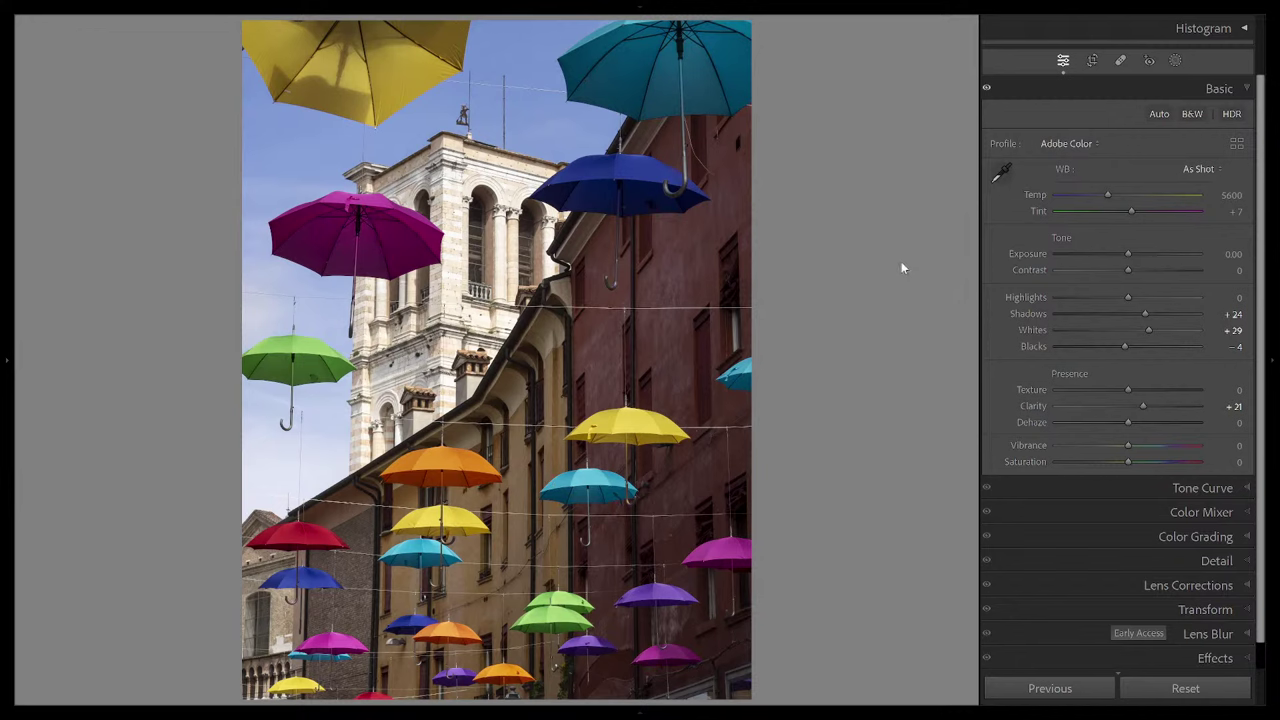
Step: Set Vibrance to +13, compare the edit with the original, and raise Contrast slightly
drag(1127, 448, 1137, 448)
key(backslash)
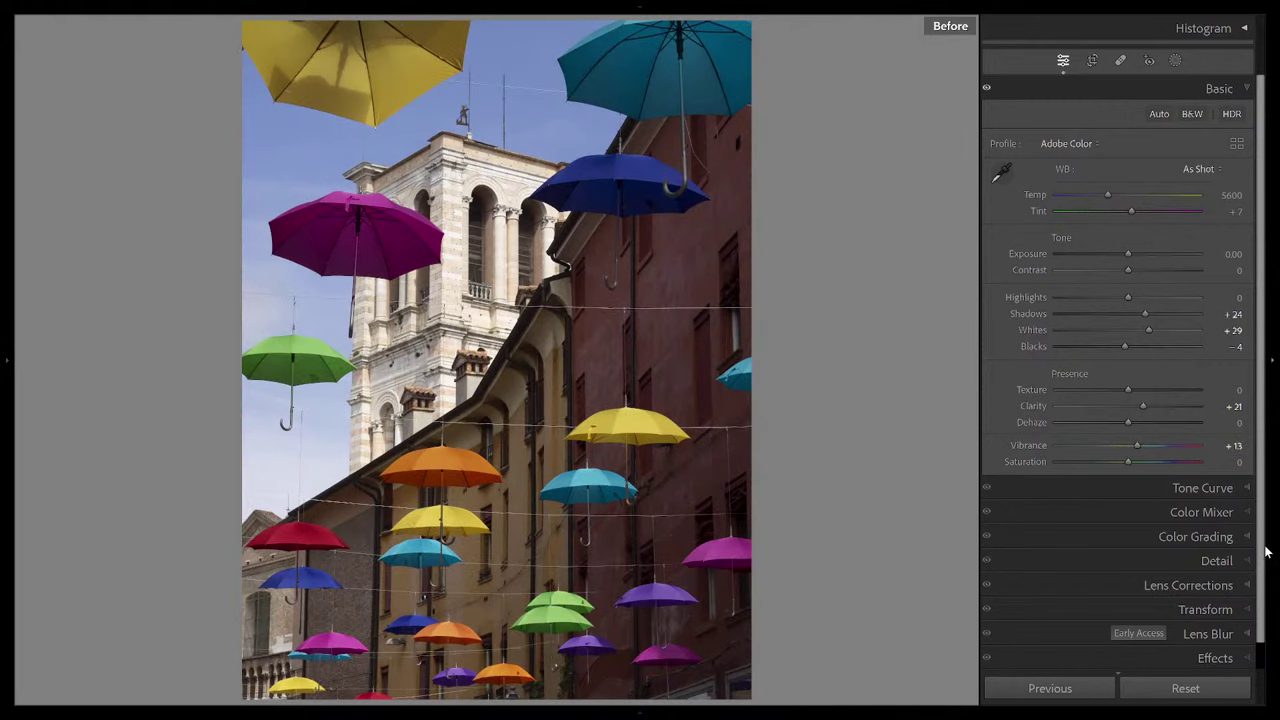
key(backslash)
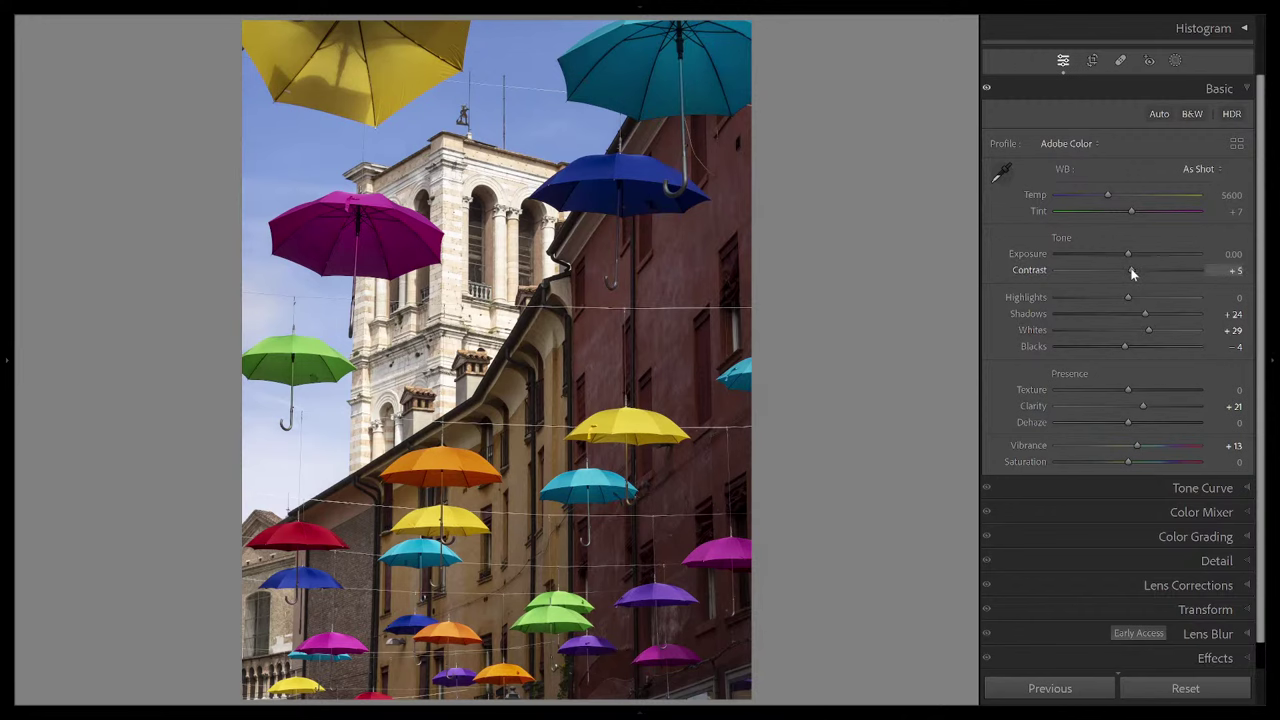
drag(1129, 273, 1134, 273)
key(Up)
Step: Create a Brush mask and paint it over the white stone tower with brush size 10 and feather 0
click(1176, 62)
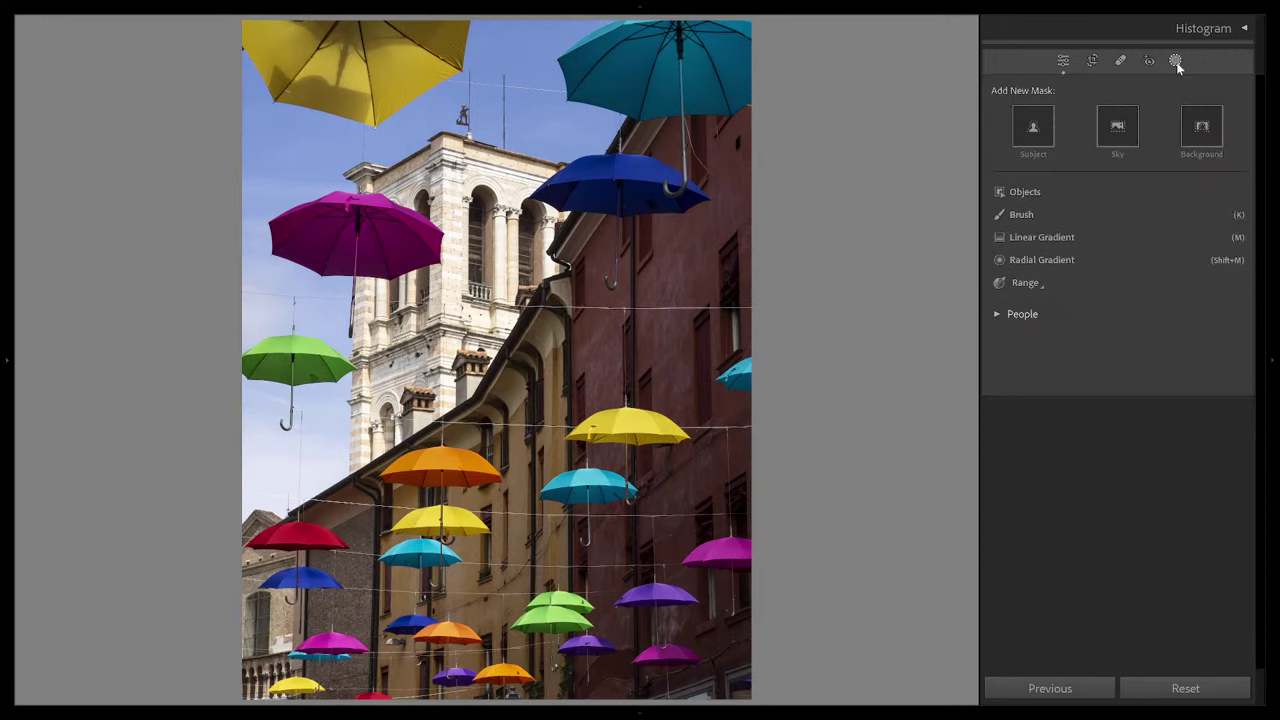
click(1021, 216)
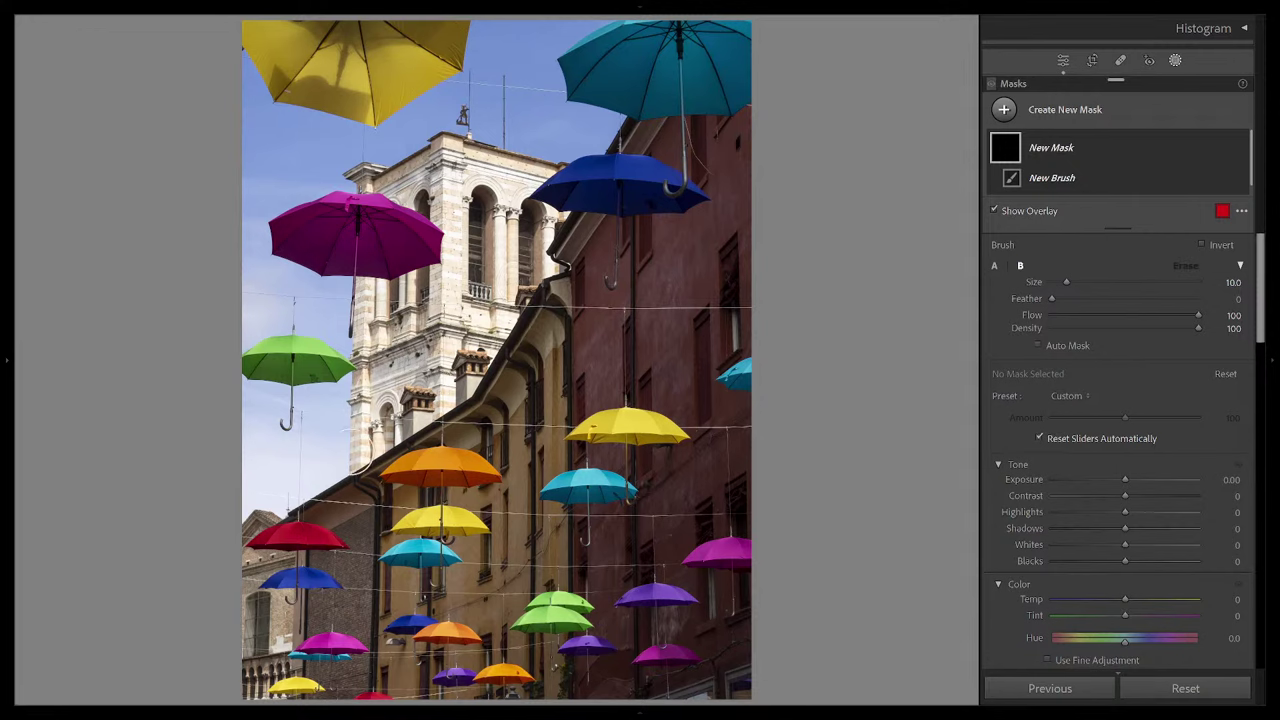
mouse_move(363, 463)
mouse_down()
mouse_move(370, 230)
mouse_move(361, 182)
mouse_move(458, 147)
mouse_move(557, 168)
mouse_move(538, 188)
mouse_move(555, 214)
mouse_move(557, 269)
mouse_move(458, 388)
mouse_move(374, 441)
mouse_move(378, 327)
mouse_move(488, 224)
mouse_move(403, 194)
mouse_move(460, 183)
mouse_move(525, 236)
mouse_move(519, 260)
mouse_move(407, 347)
mouse_move(403, 369)
mouse_move(479, 323)
mouse_move(522, 262)
mouse_move(451, 234)
mouse_move(478, 247)
mouse_move(481, 208)
mouse_up()
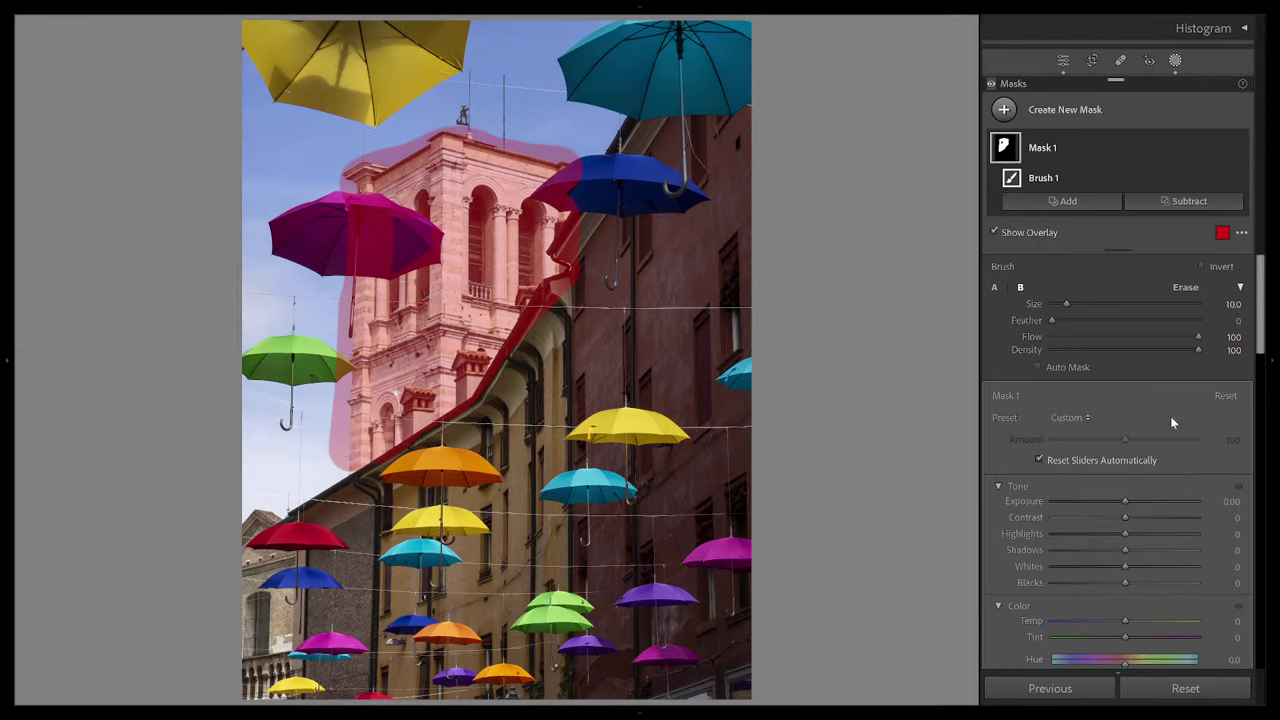
Step: Try lowering the tower mask's Exposure, and reset it to 0
click(1124, 500)
mouse_move(1123, 498)
mouse_down()
mouse_move(1109, 499)
mouse_move(1123, 499)
mouse_up()
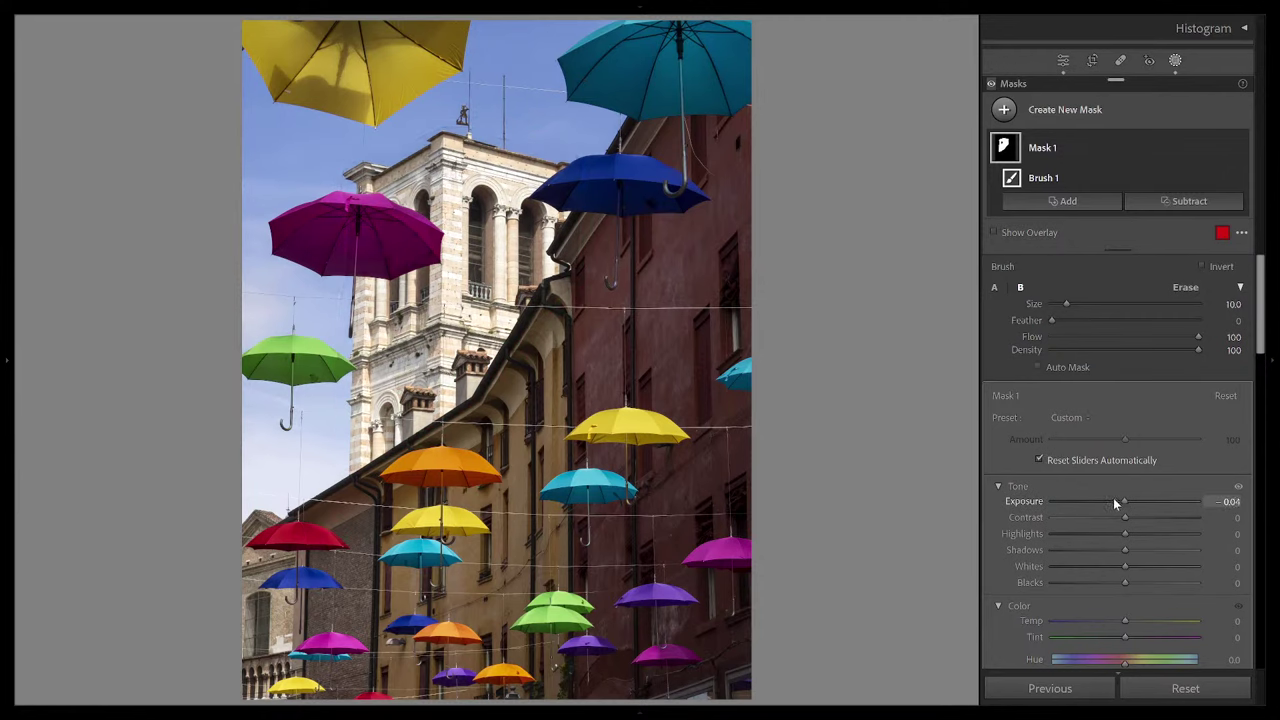
double_click(1035, 506)
key(o)
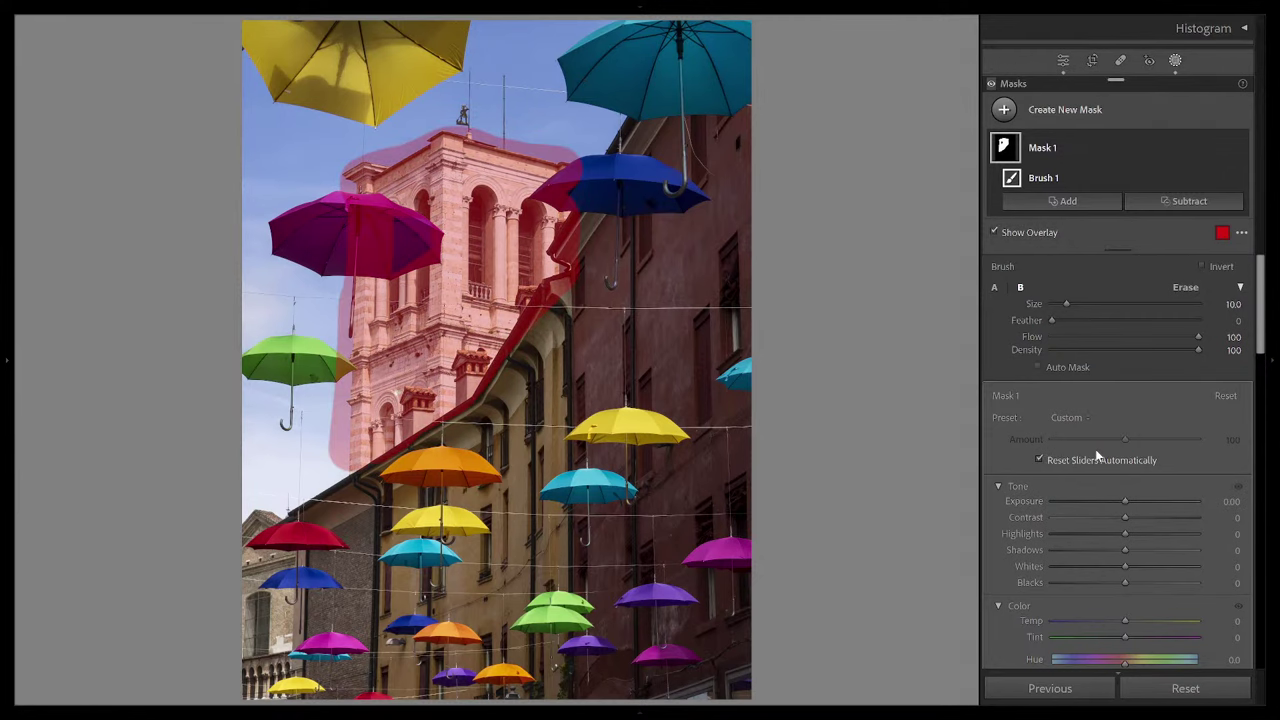
Step: Sample the tower's cream stone with the mask's Point Color, and set its Lum. Shift to -25 and Range to 93
scroll(1151, 427, down, 6)
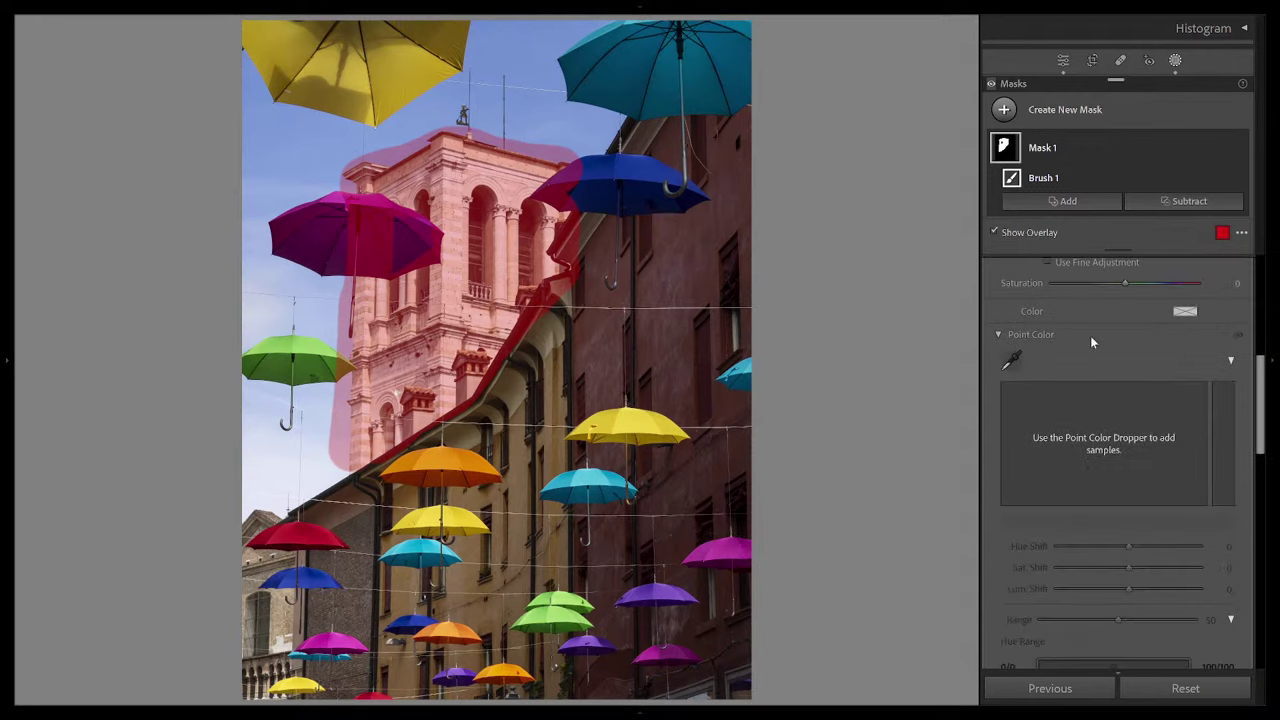
click(1013, 362)
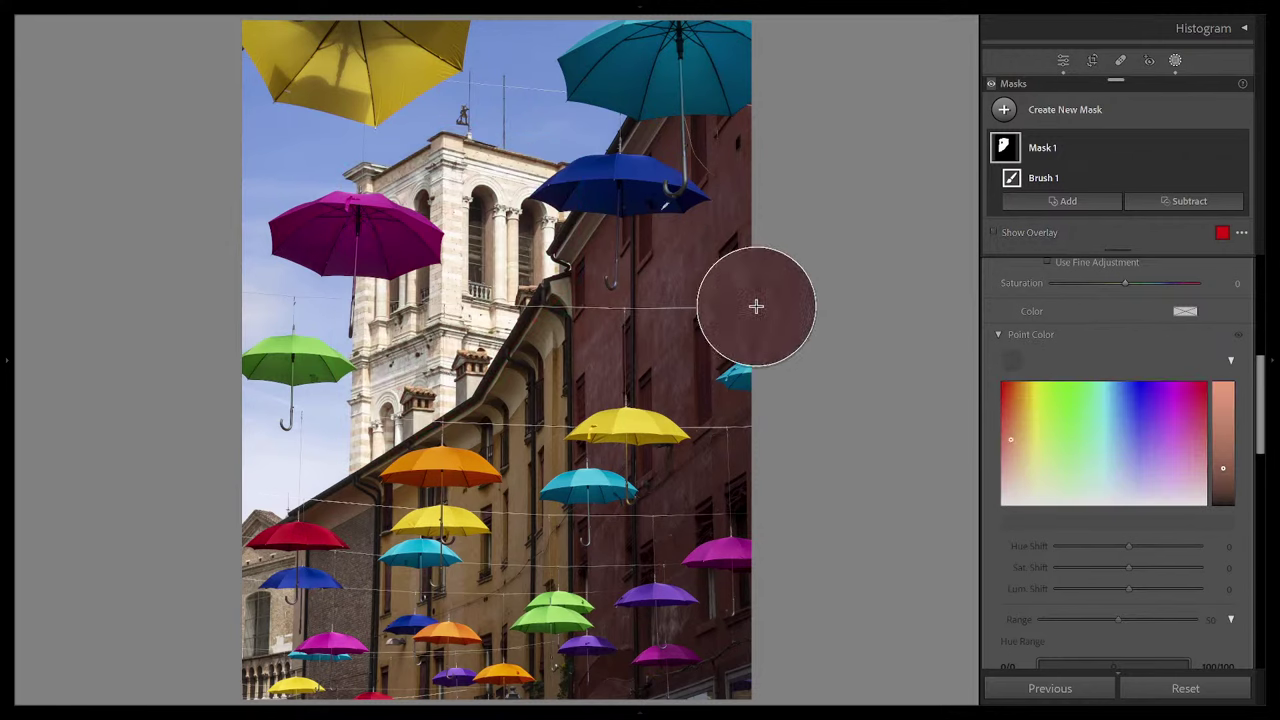
click(536, 303)
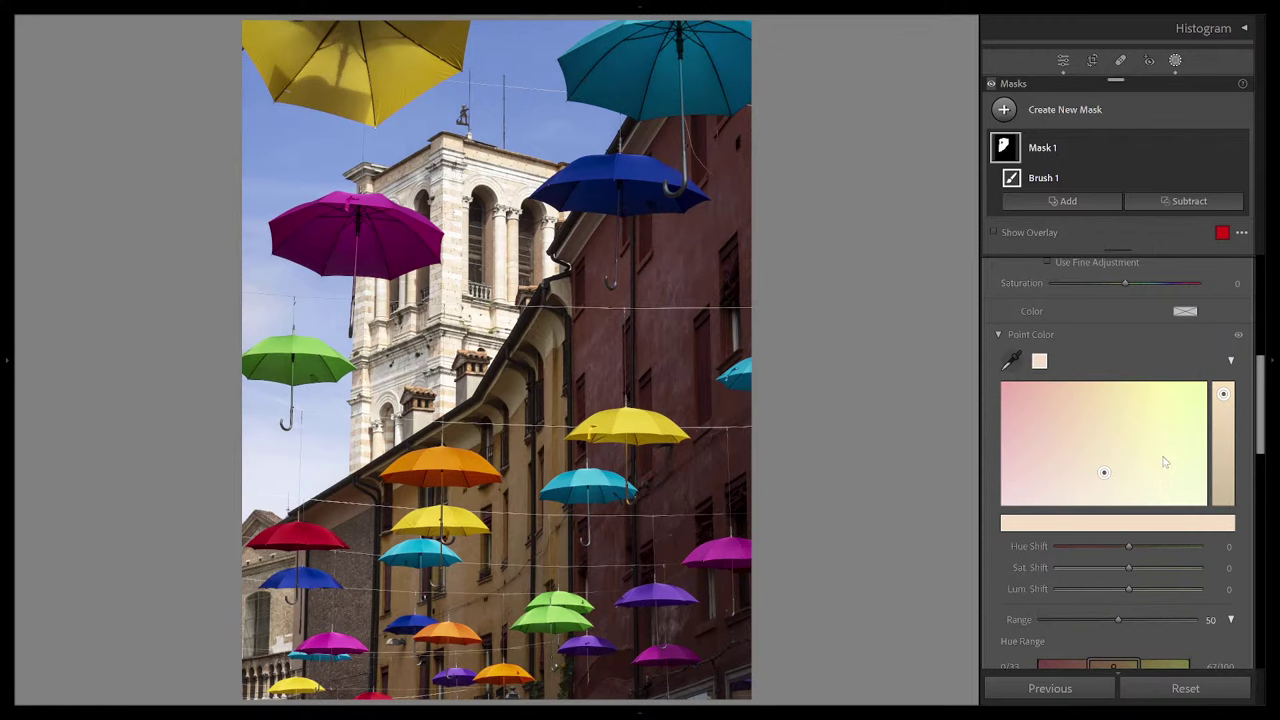
scroll(1165, 462, down, 2)
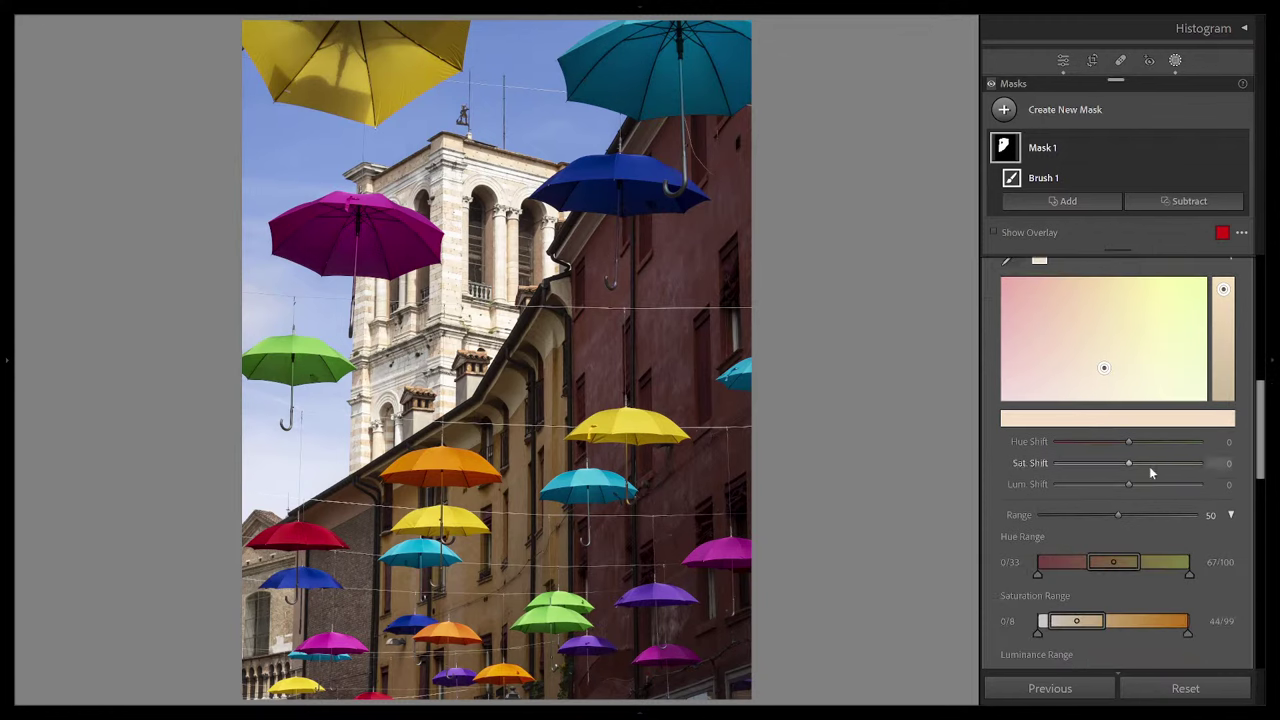
mouse_move(1127, 487)
mouse_down()
mouse_move(1091, 488)
mouse_move(1120, 487)
mouse_move(1090, 518)
mouse_move(1184, 516)
mouse_move(1126, 483)
mouse_move(1096, 492)
mouse_move(1114, 497)
mouse_up()
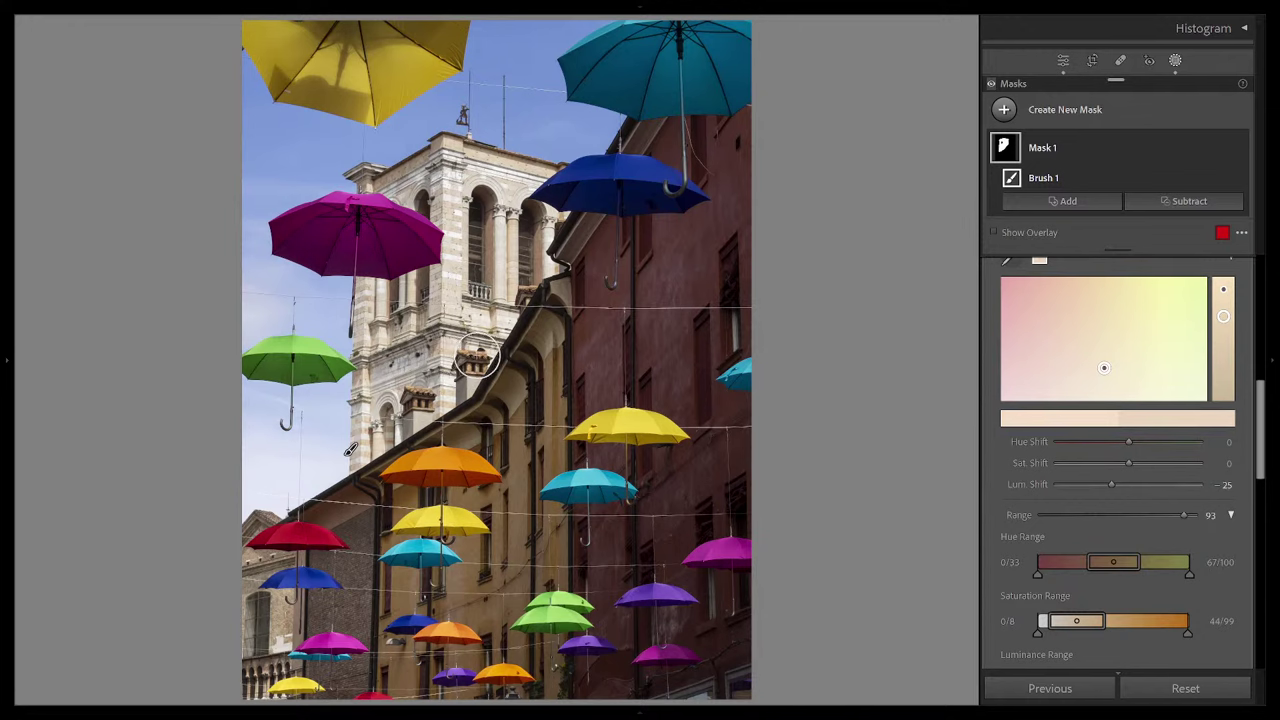
Step: Sample the orange brick of the chimney beside the tower with the mask's Point Color, and set its Lum. Shift to -25
scroll(1078, 336, up, 2)
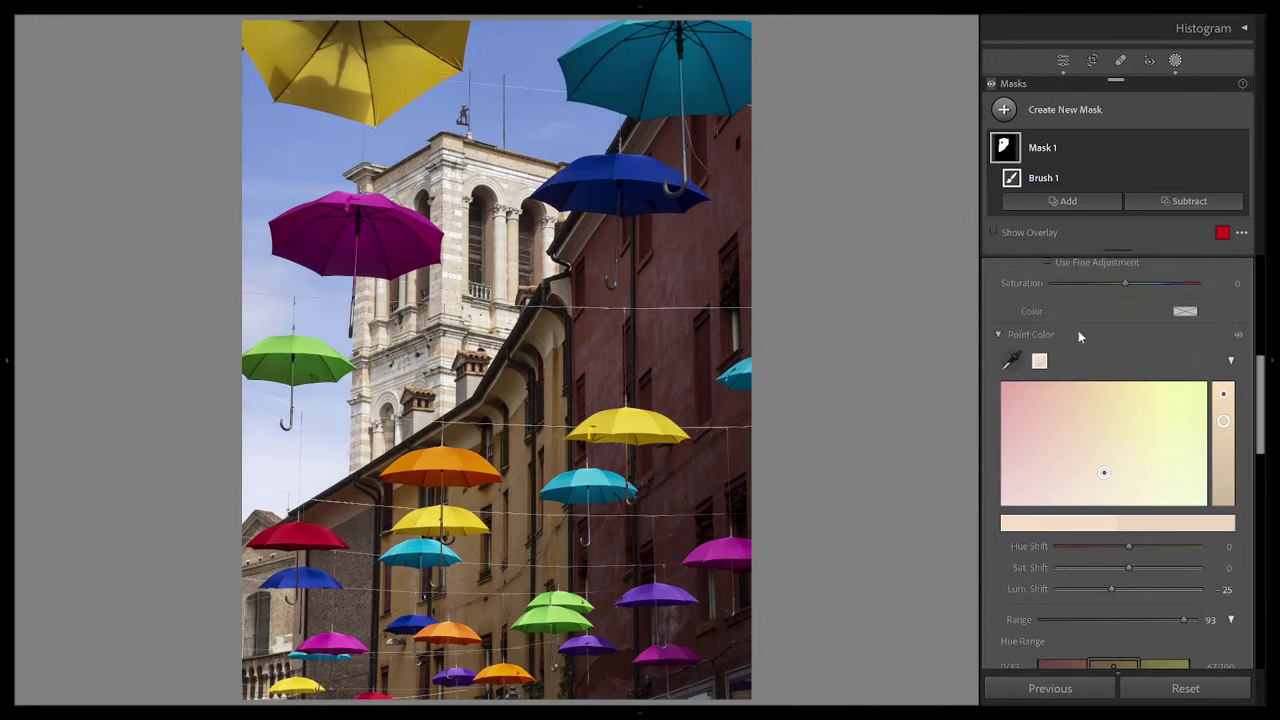
click(1009, 366)
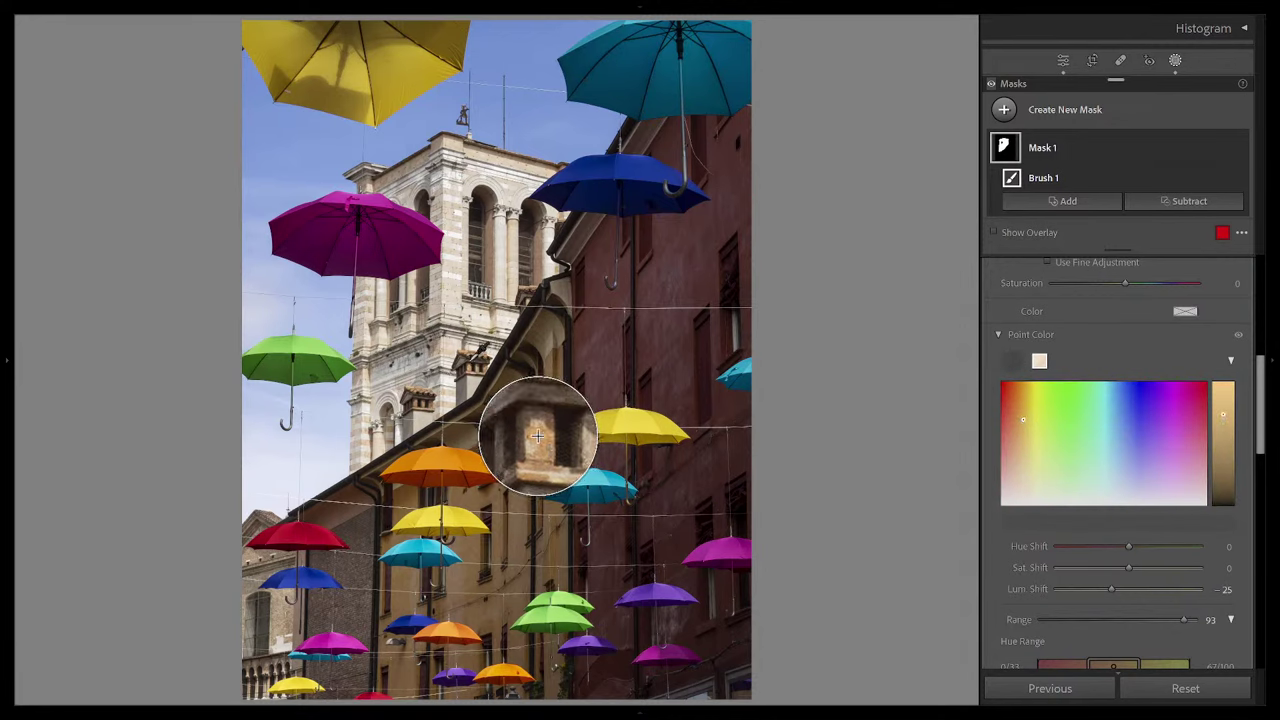
click(540, 435)
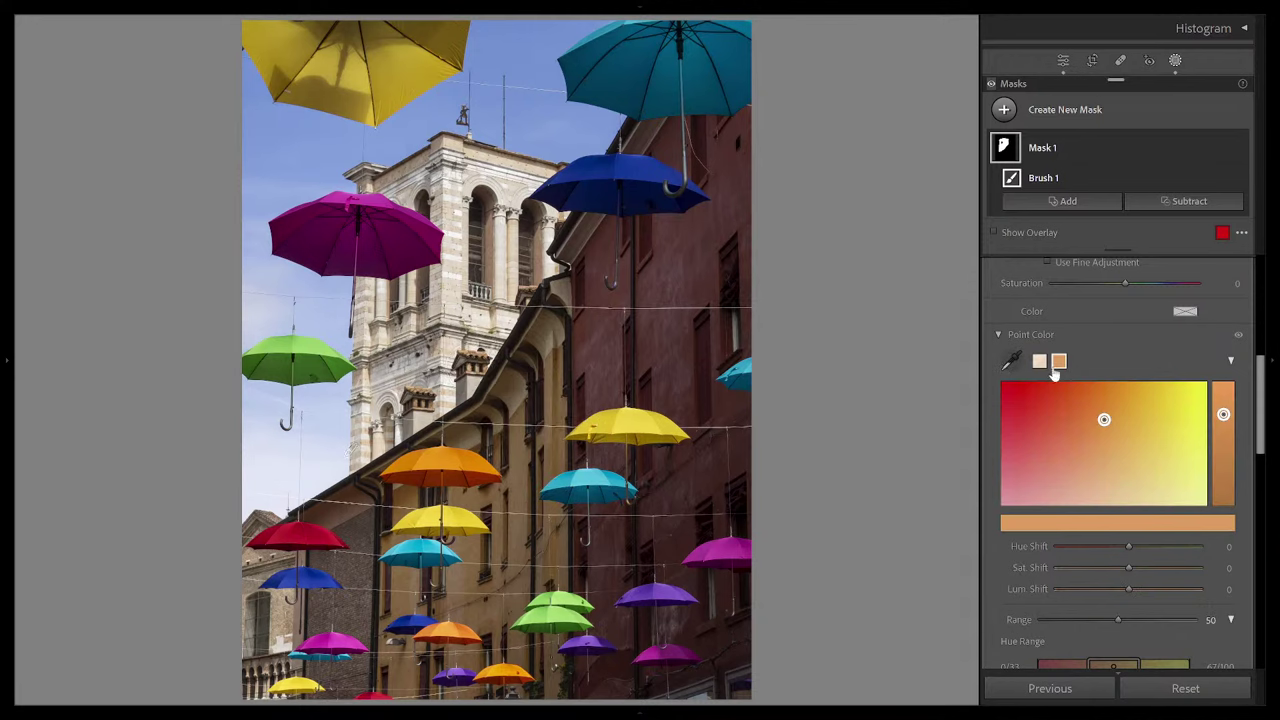
scroll(1060, 390, down, 2)
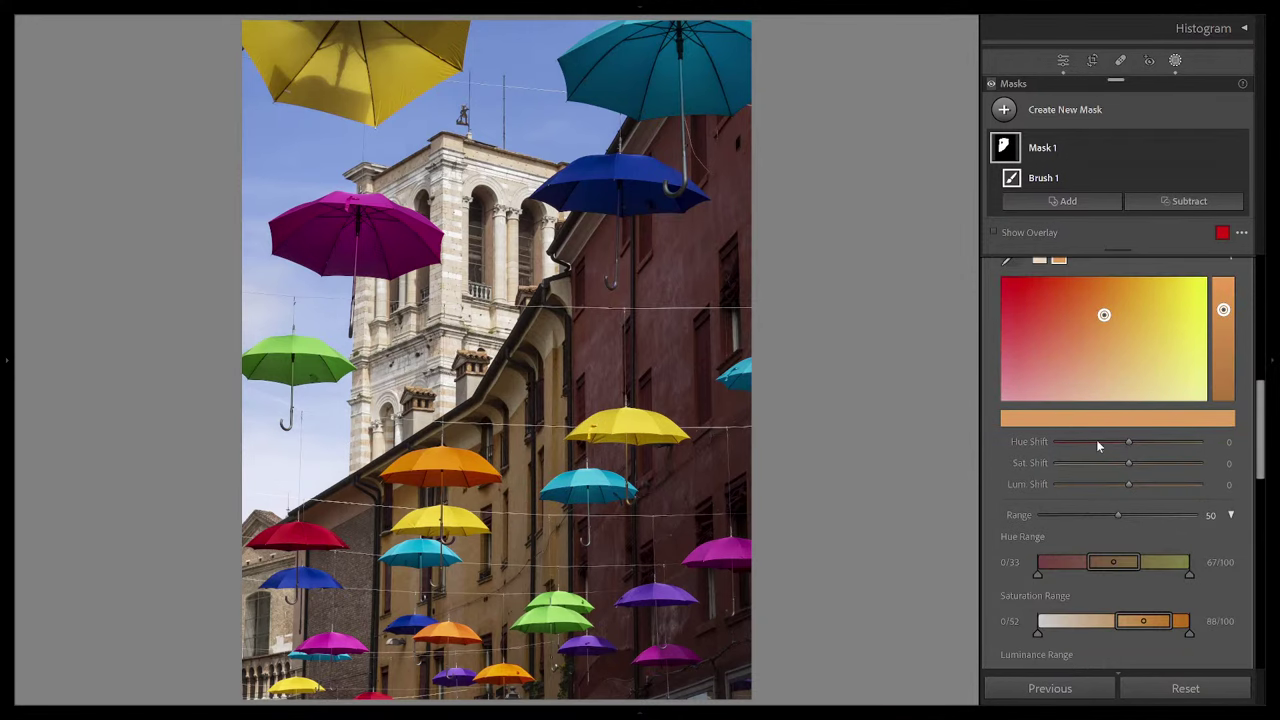
drag(1128, 487, 1108, 490)
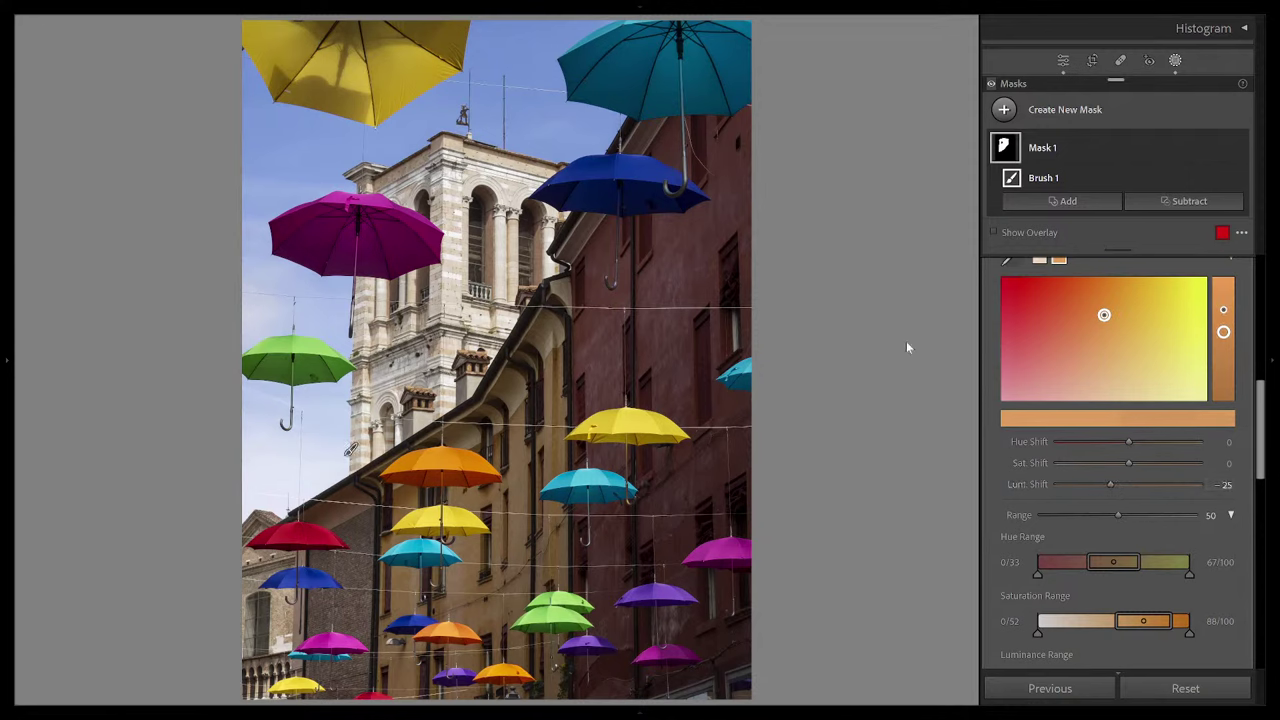
Step: Select the cream Point Color sample and widen its Saturation Range to an inner upper limit of 67
scroll(1050, 325, up, 6)
scroll(1040, 336, down, 6)
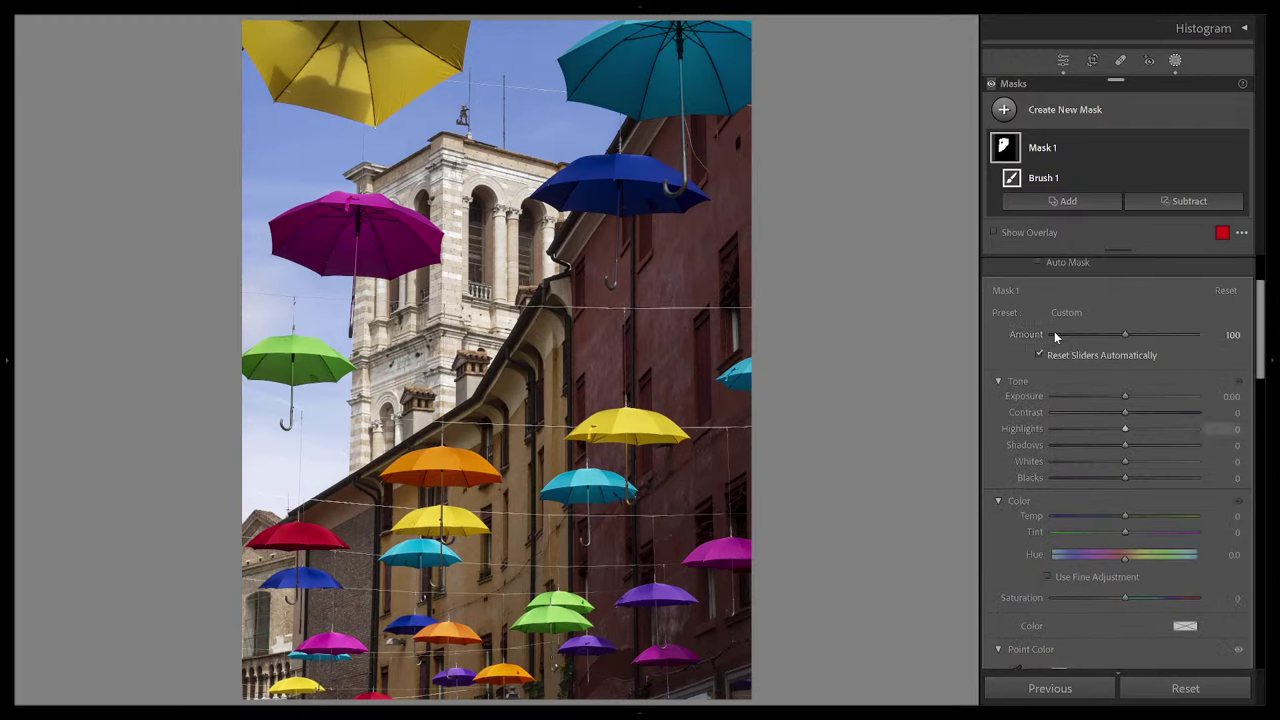
scroll(1106, 317, up, 2)
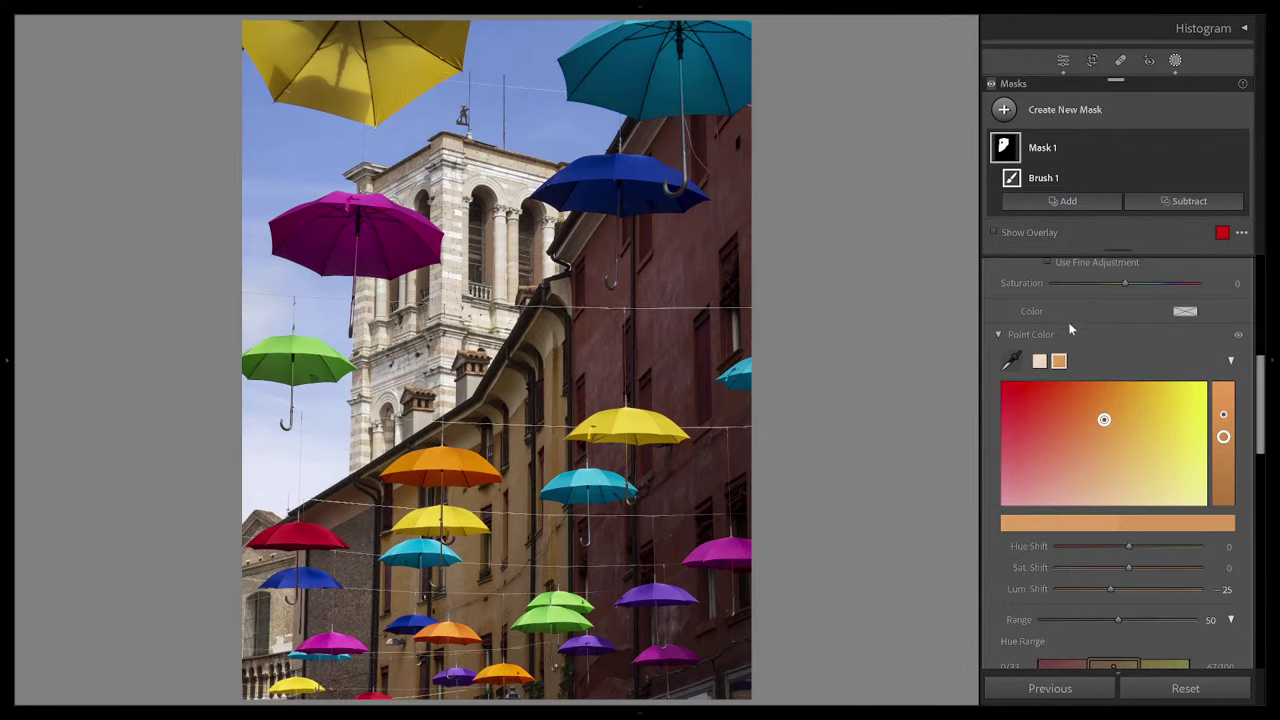
click(1042, 363)
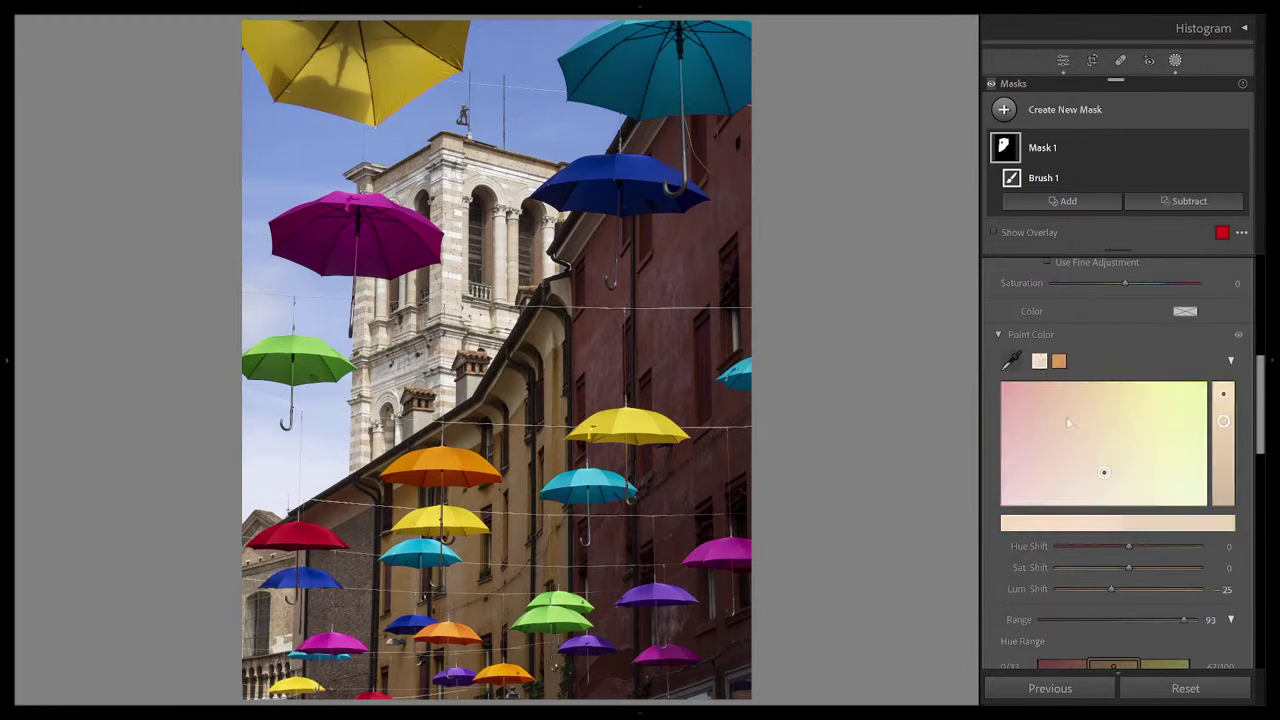
scroll(1095, 505, down, 4)
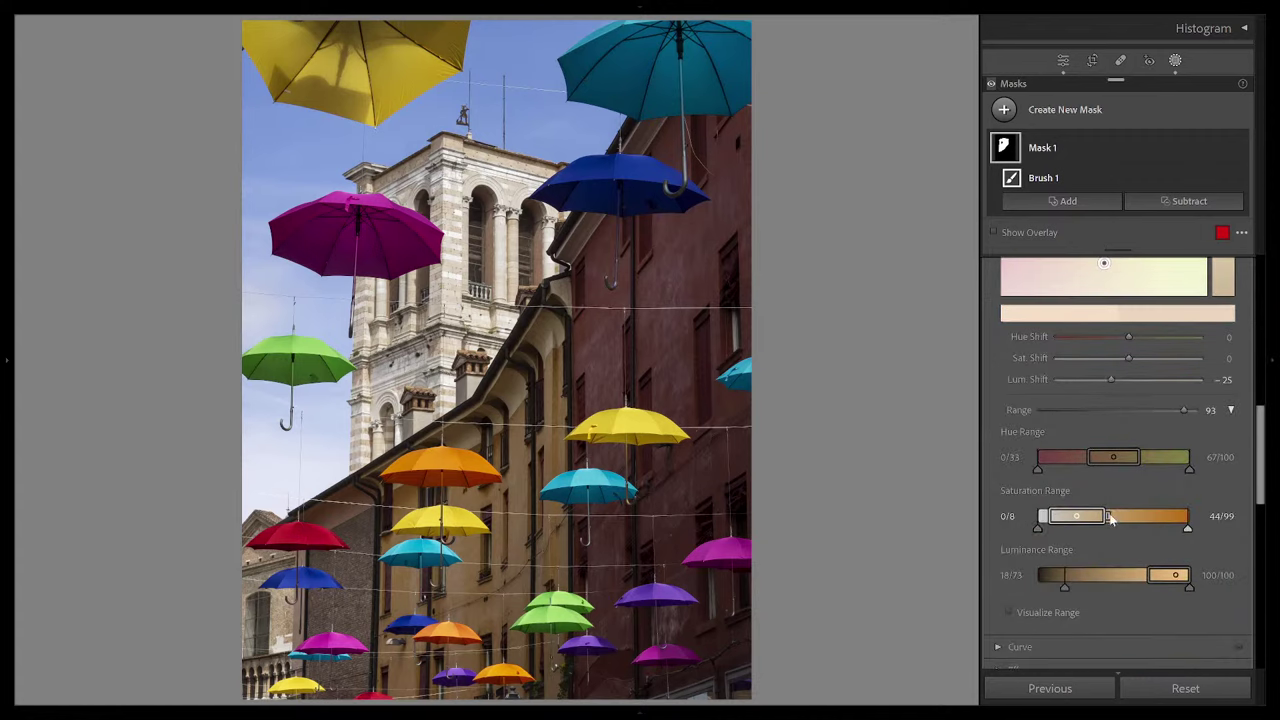
drag(1108, 516, 1133, 517)
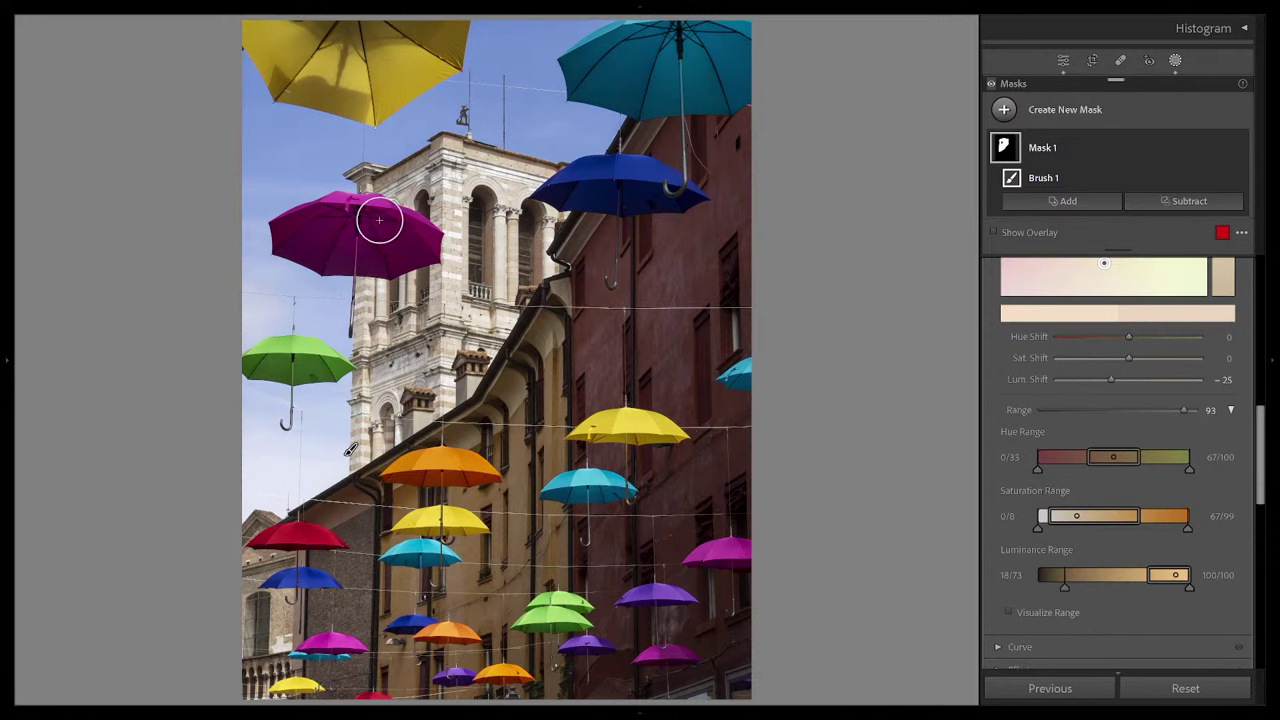
Step: Widen the cream sample's Hue Range to an inner lower limit of 21 and its Luminance Range to 43
scroll(1092, 377, up, 2)
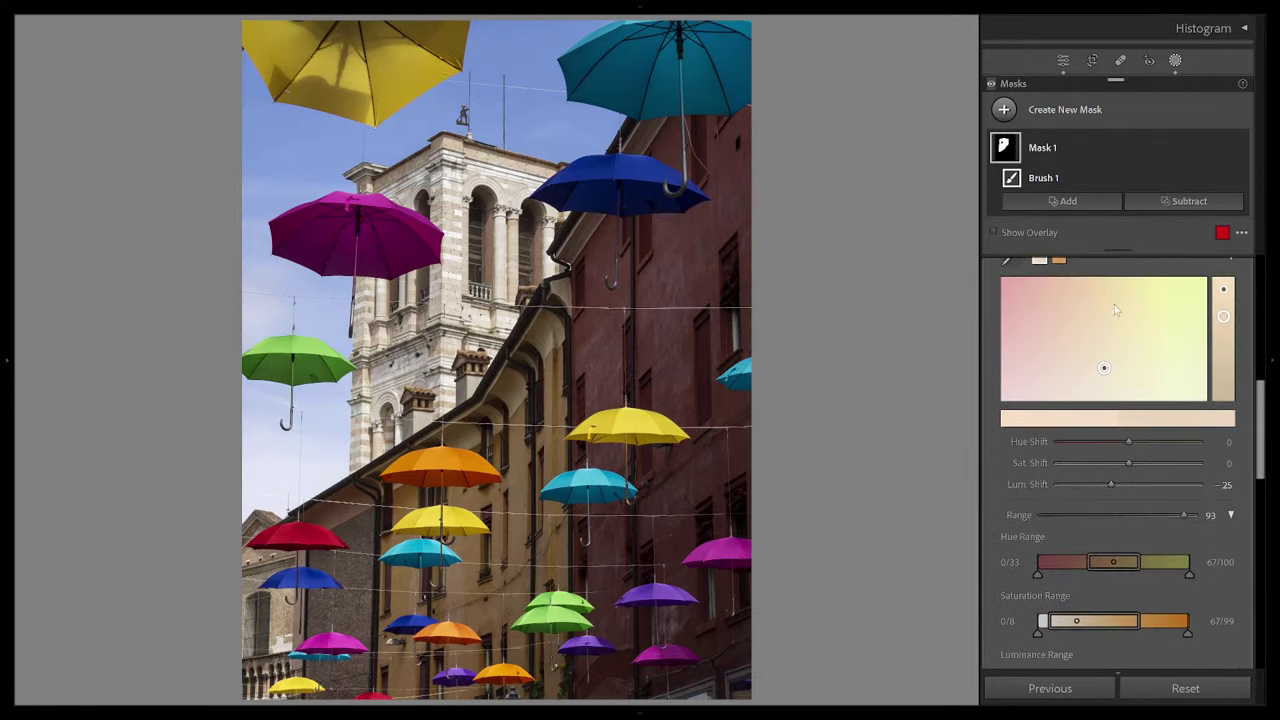
scroll(1110, 312, up, 2)
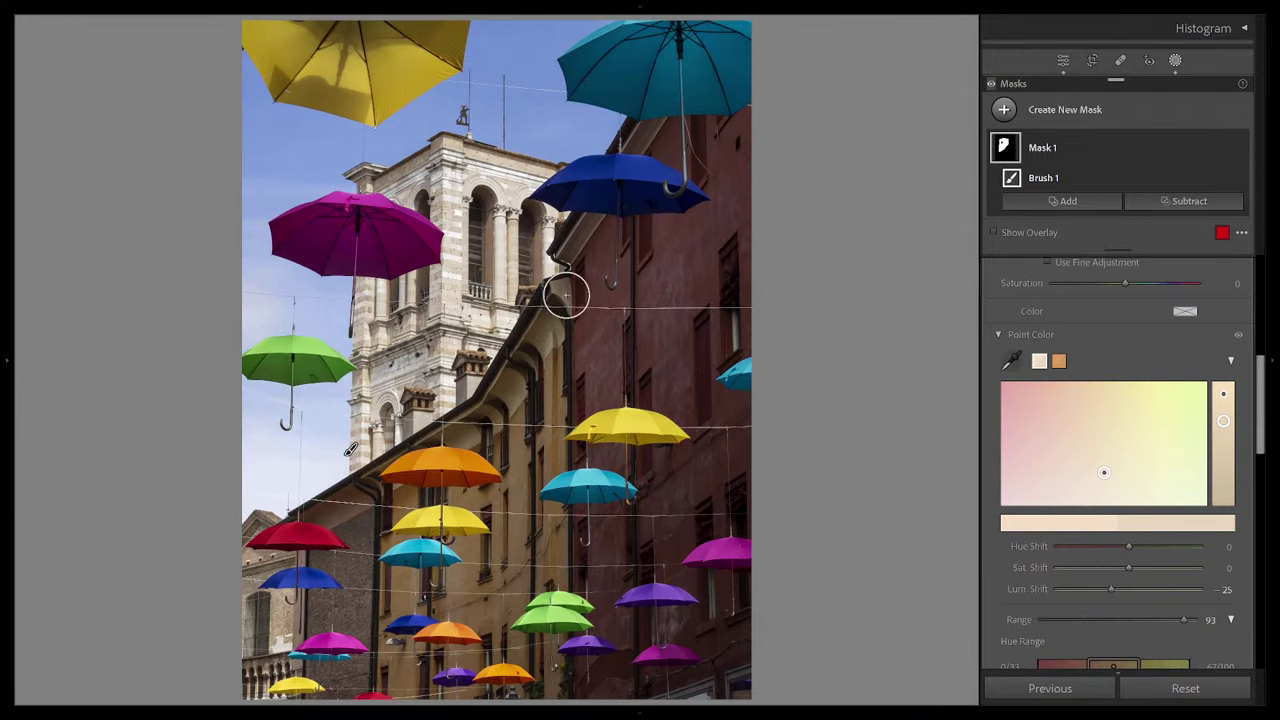
scroll(1056, 304, down, 2)
scroll(1052, 302, up, 2)
scroll(1072, 390, down, 3)
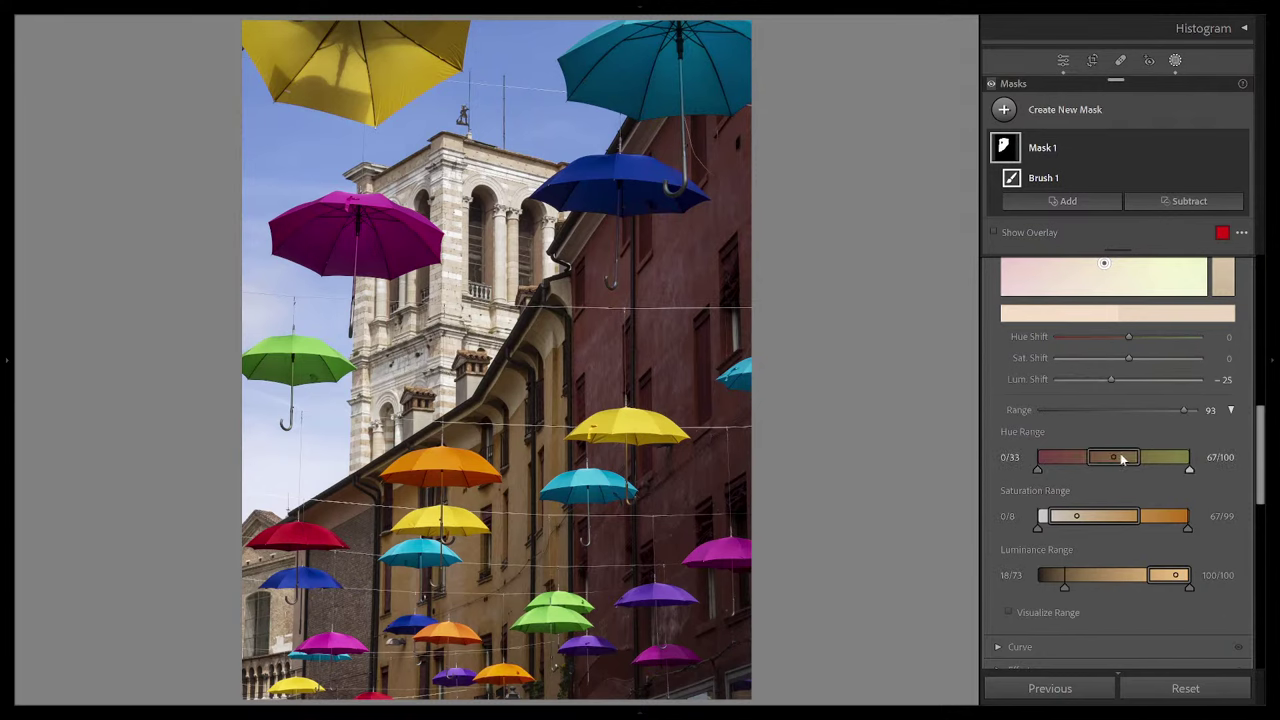
scroll(1122, 458, down, 2)
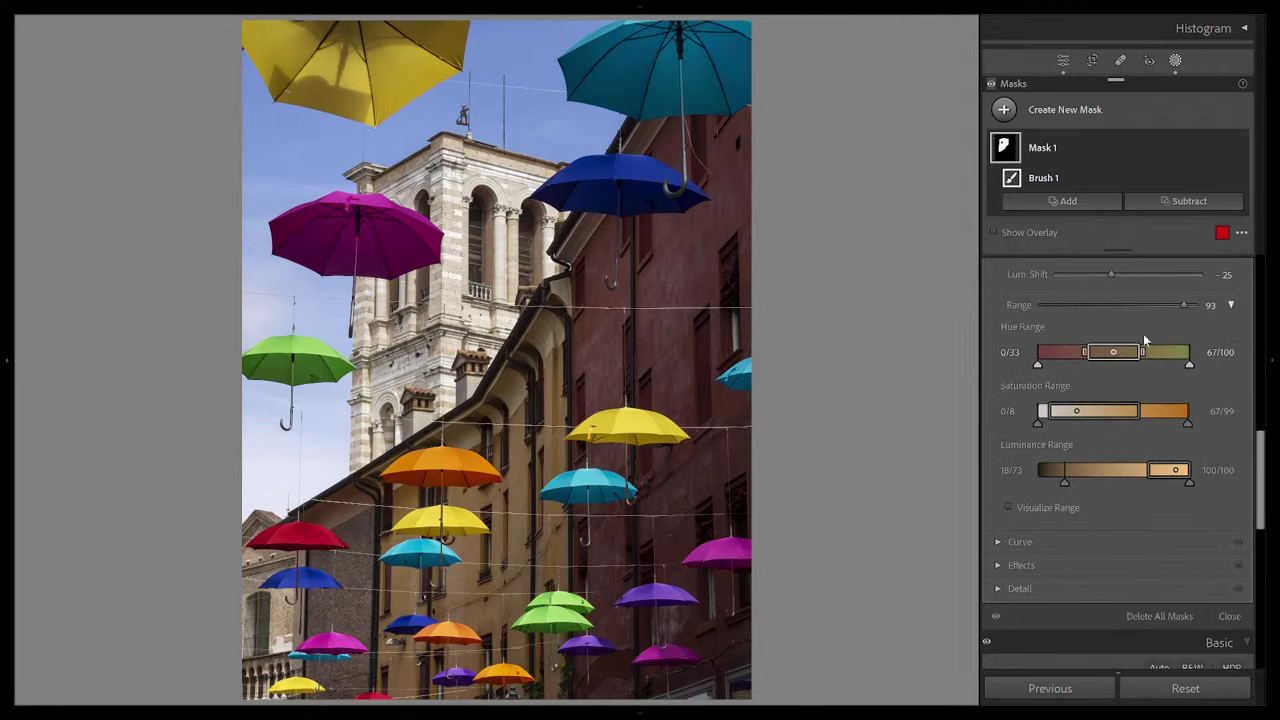
scroll(1090, 344, up, 6)
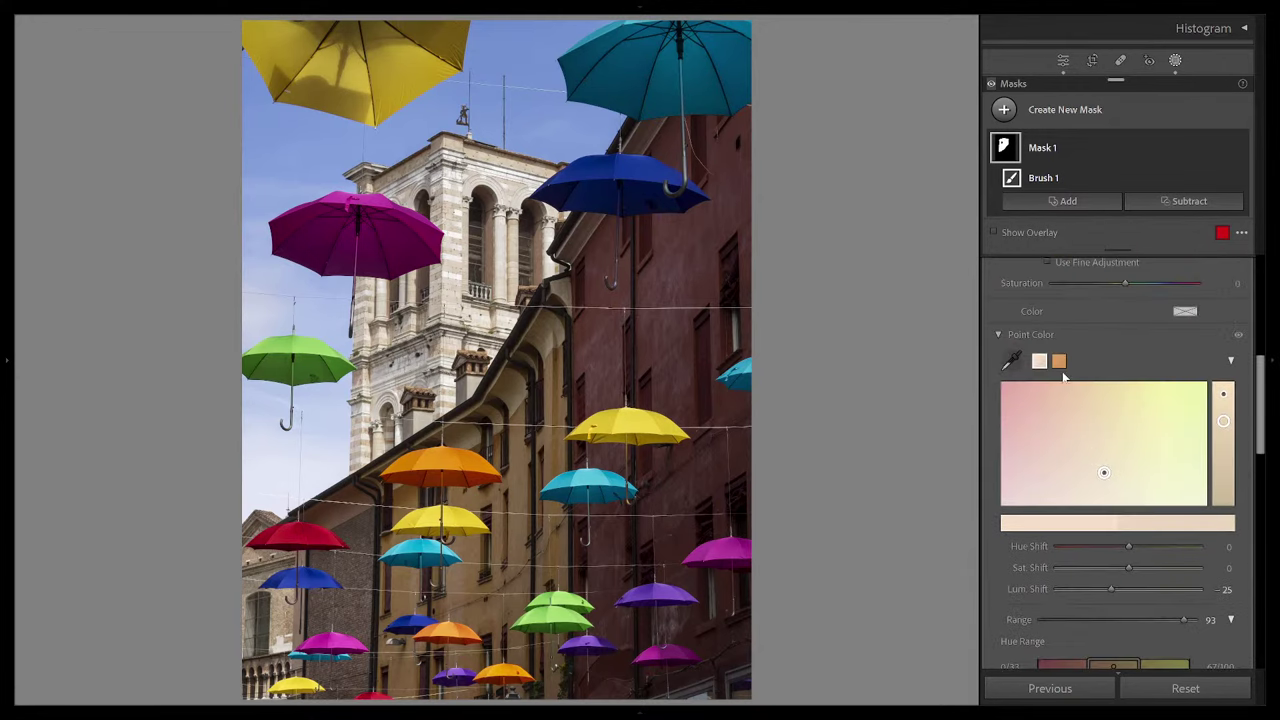
scroll(1085, 410, down, 4)
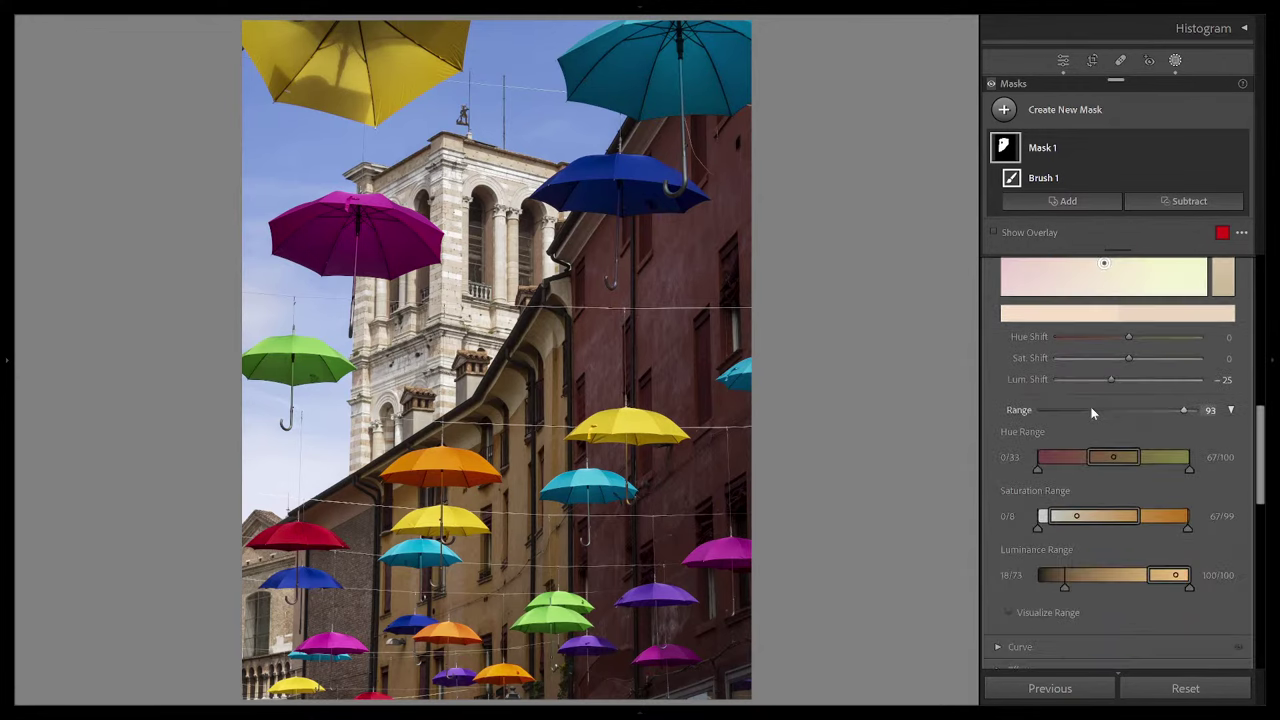
scroll(1092, 412, down, 2)
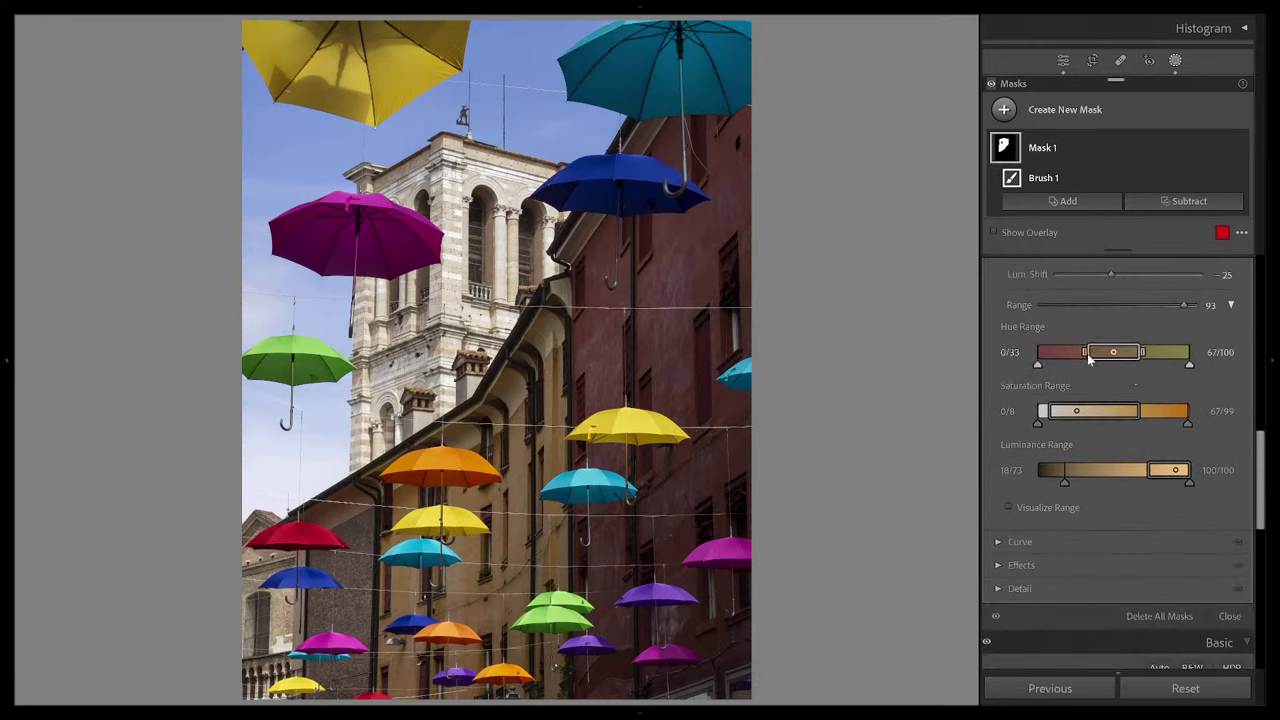
drag(1087, 358, 1068, 358)
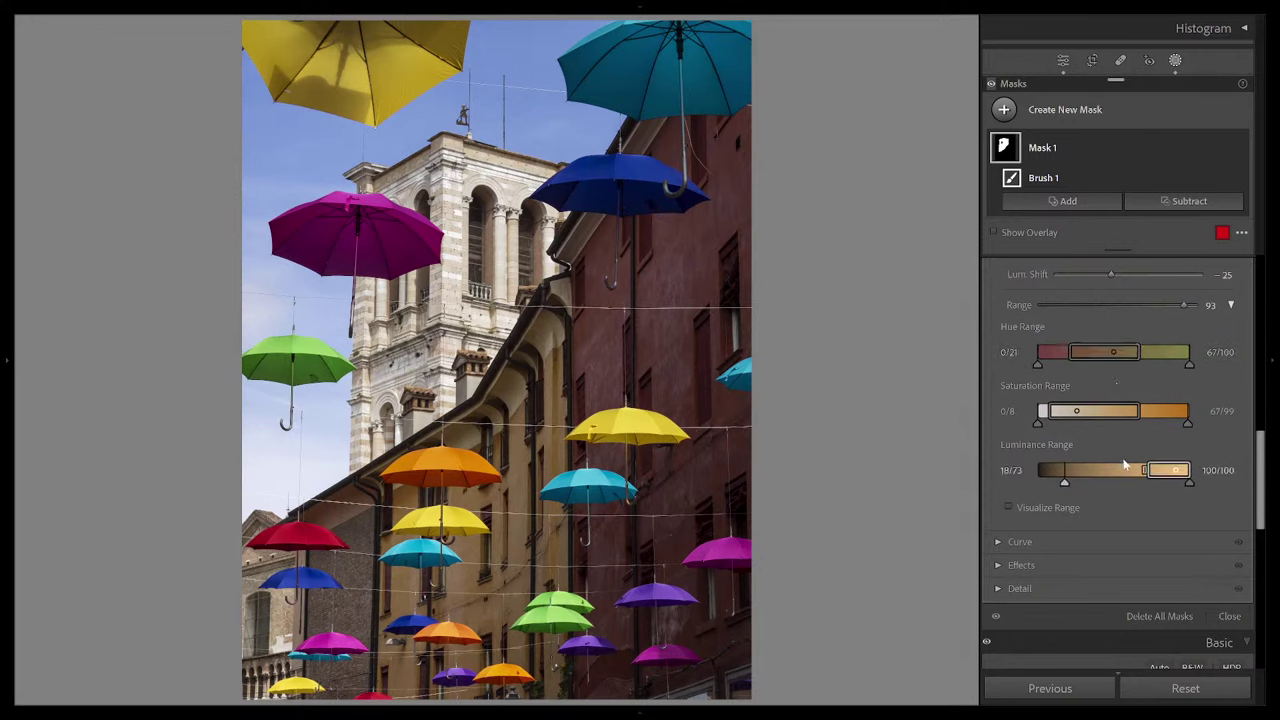
drag(1147, 475, 1102, 480)
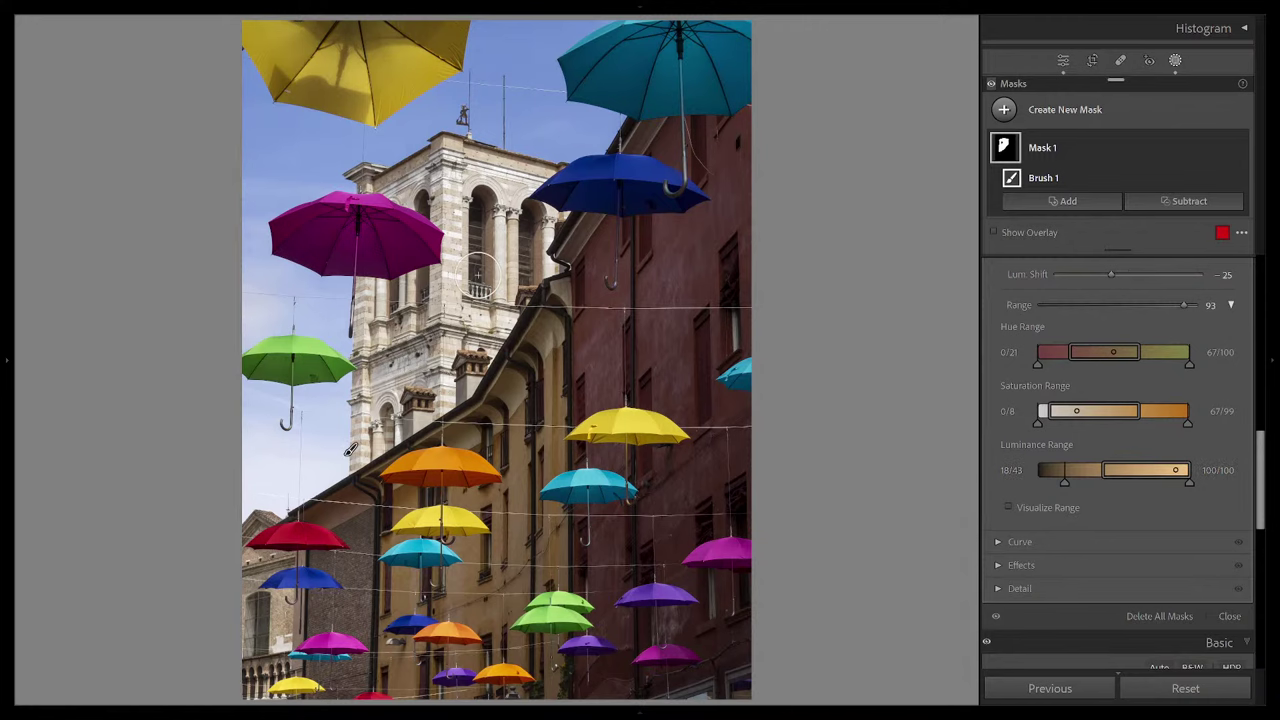
scroll(1117, 352, up, 3)
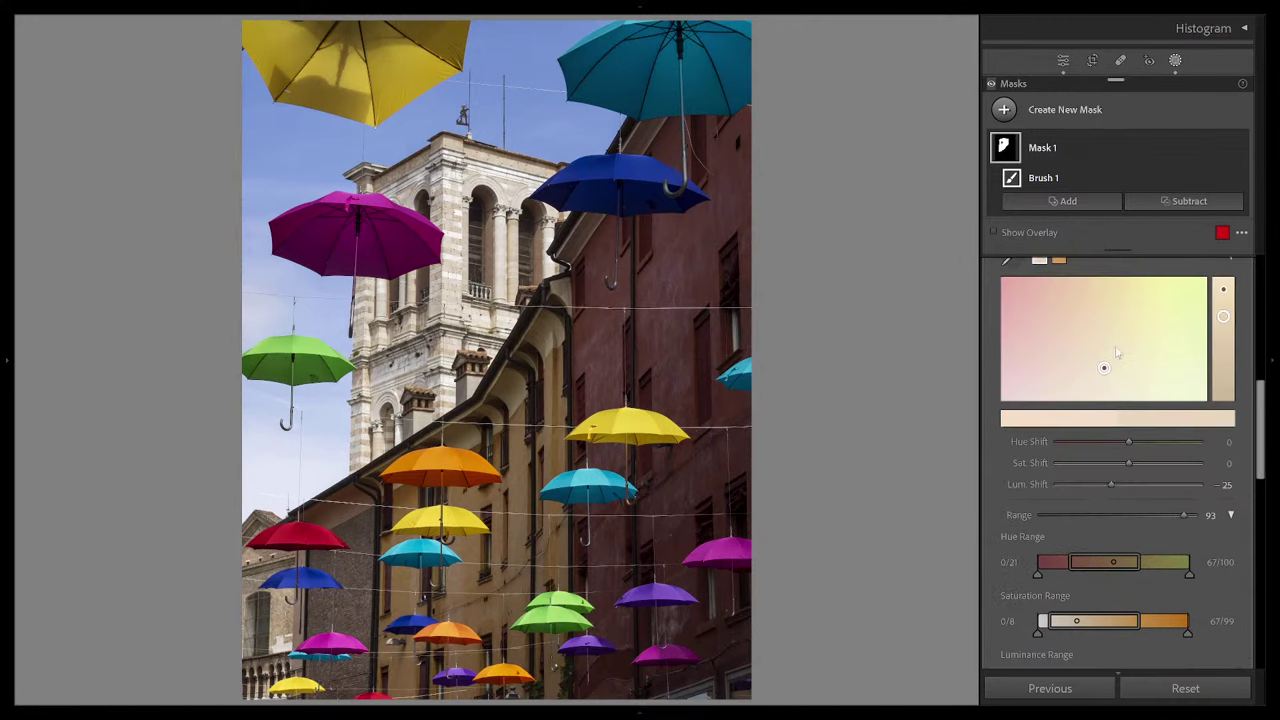
Step: Turn on Visualize Range for the cream sample, and brush the mask over the rest of the magenta umbrella's right half
scroll(1100, 311, up, 2)
click(1059, 361)
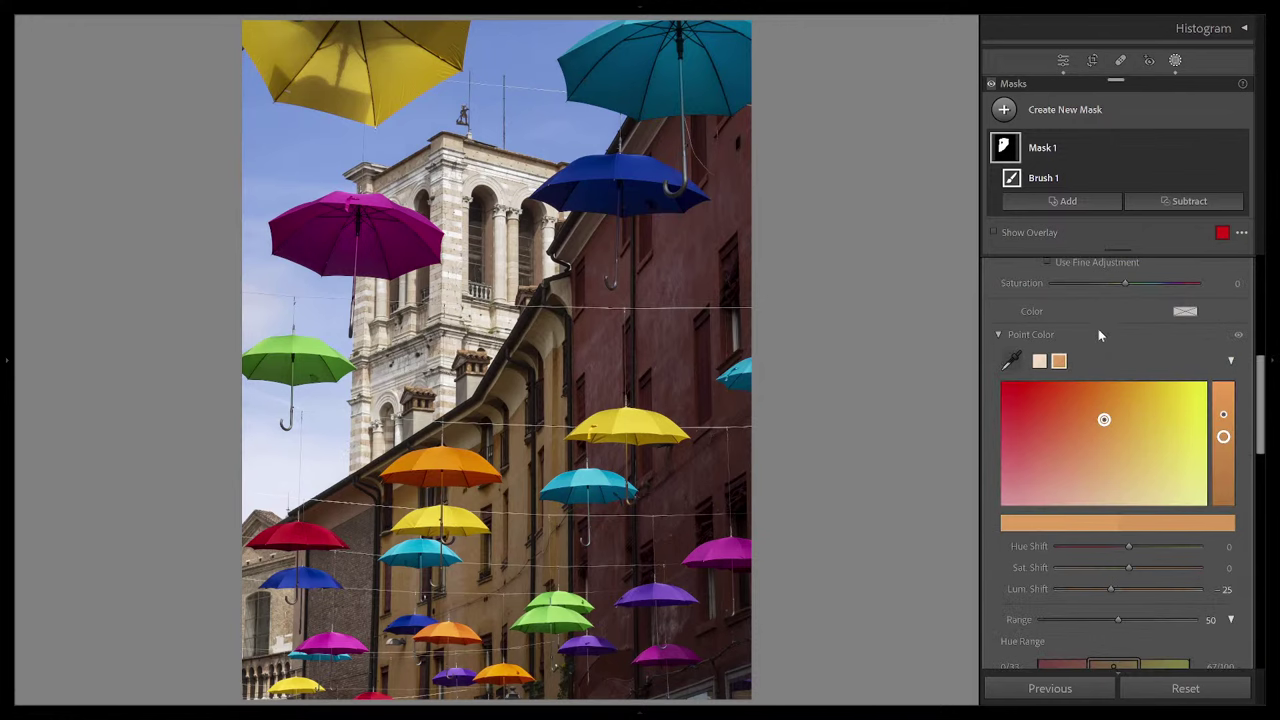
scroll(1098, 334, down, 2)
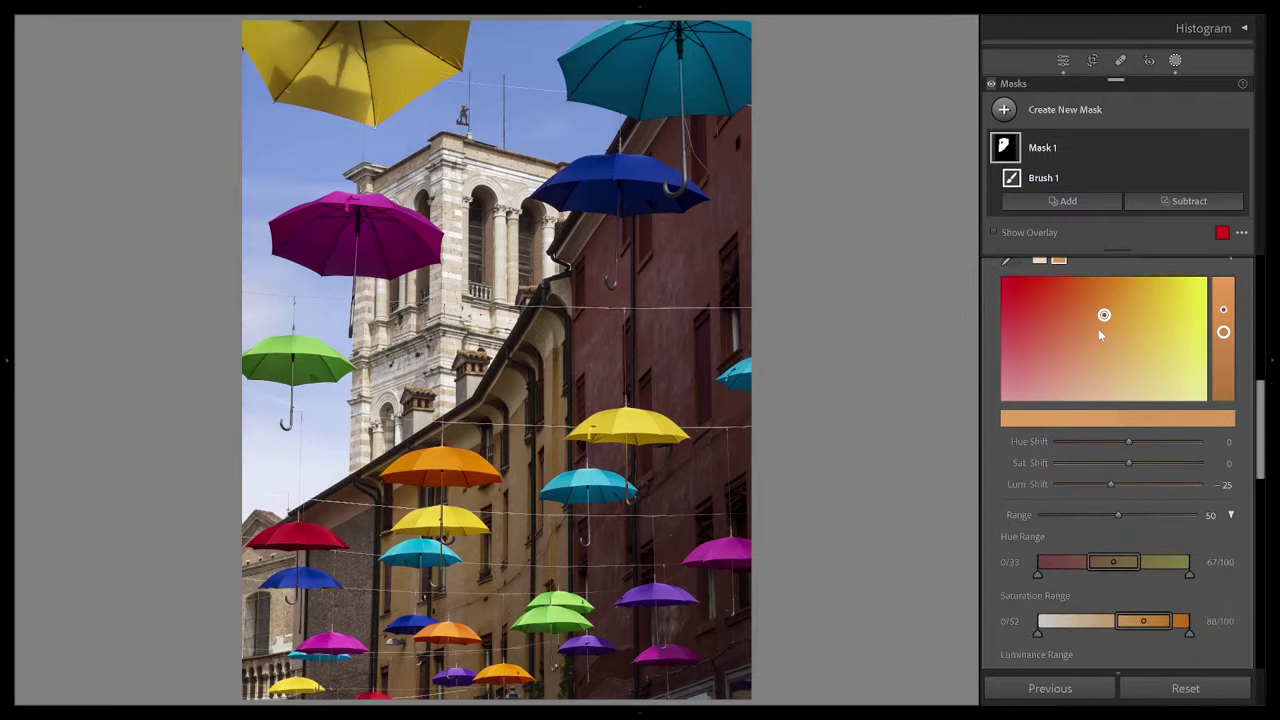
scroll(1098, 334, up, 2)
click(1040, 362)
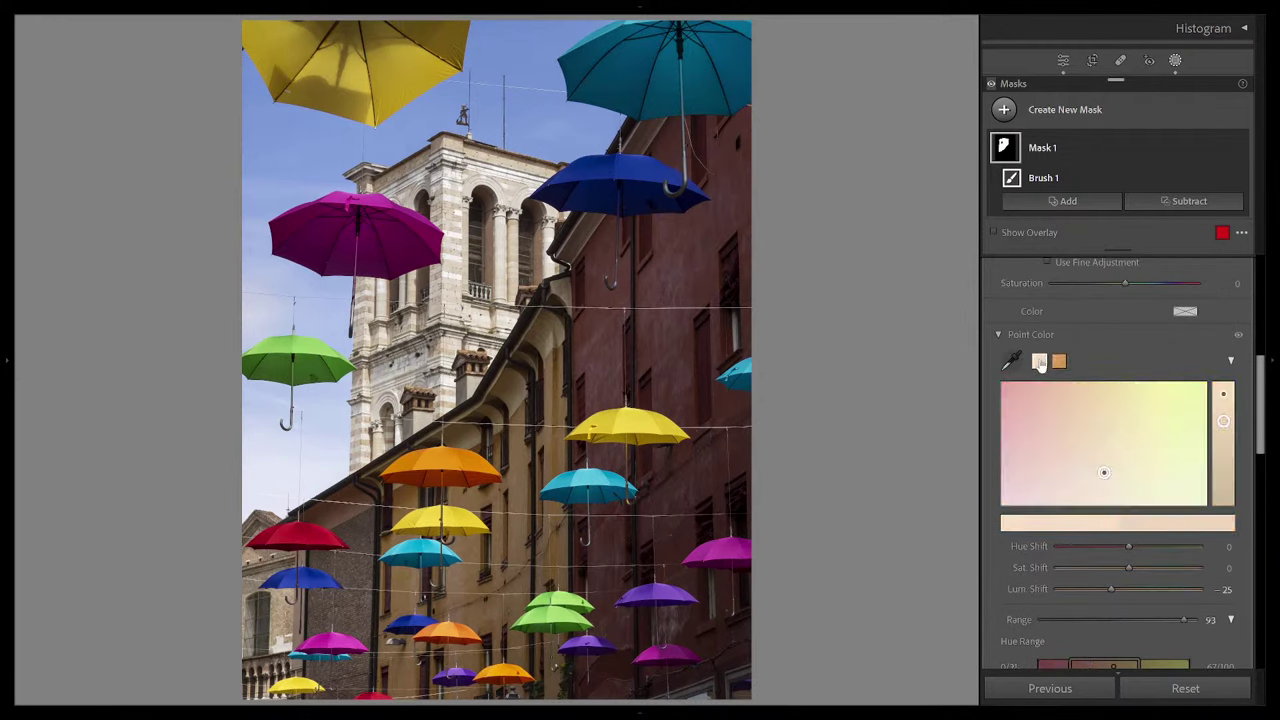
scroll(1040, 362, down, 5)
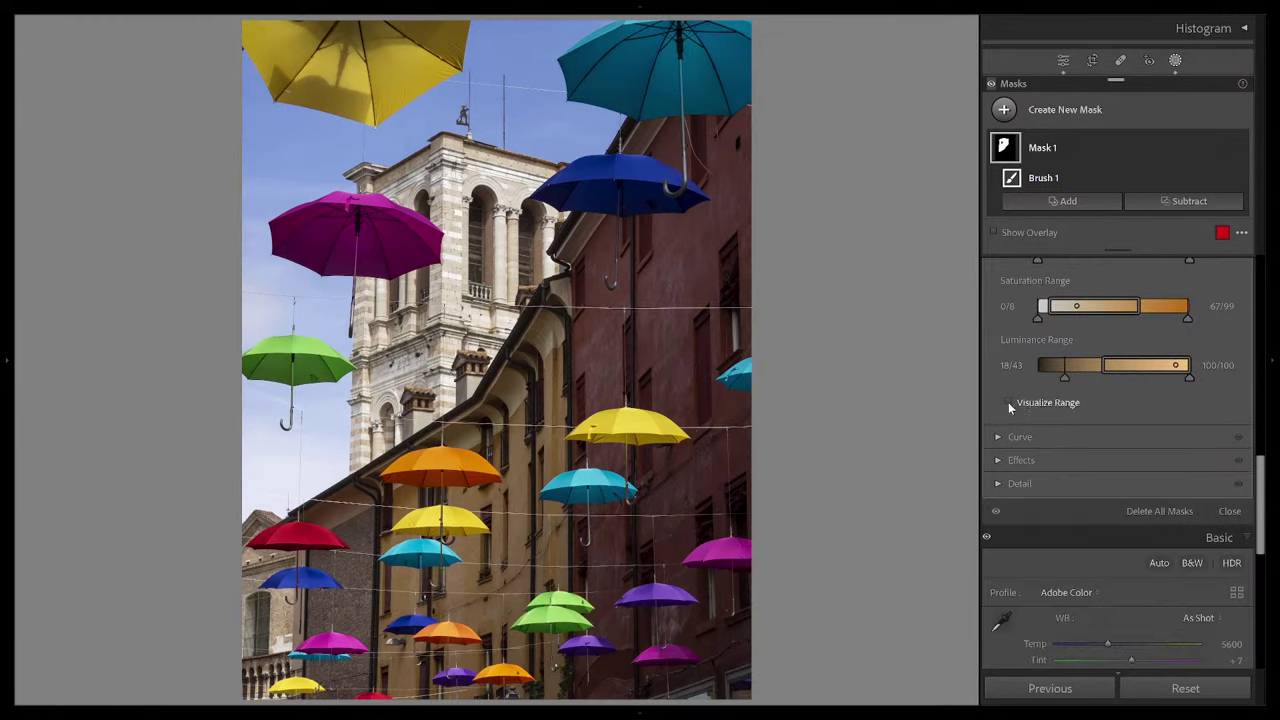
click(1008, 402)
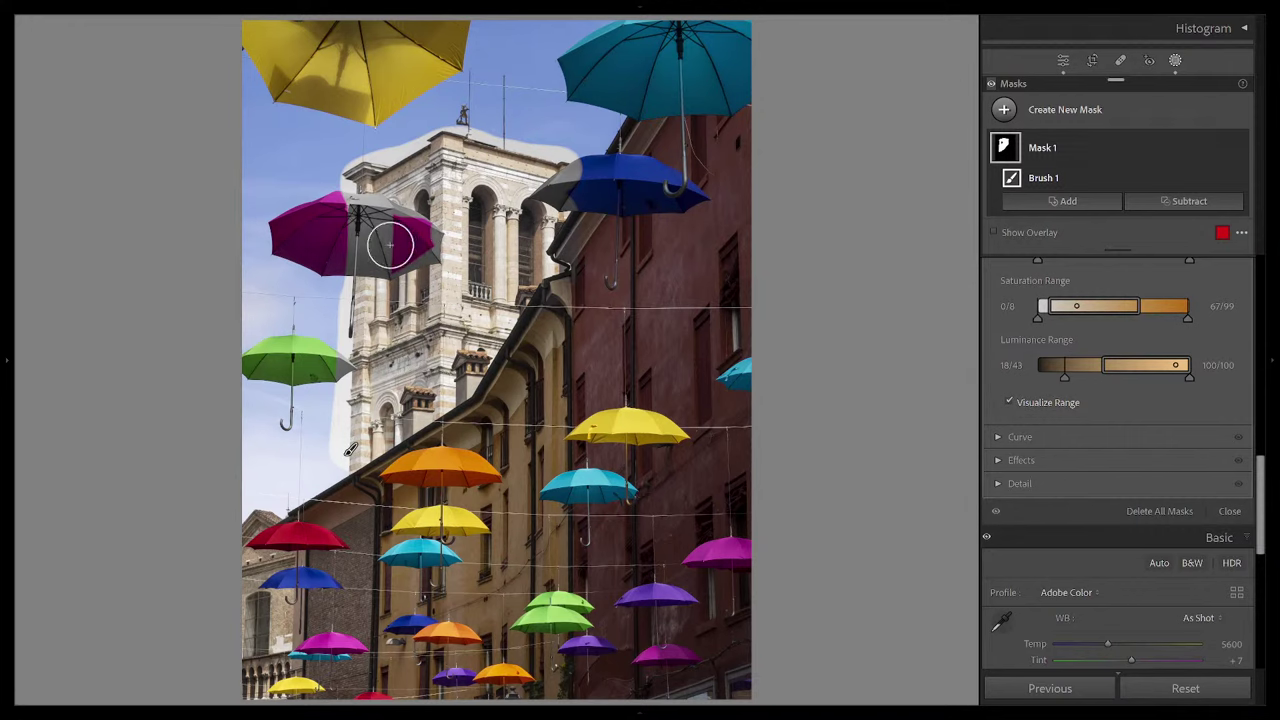
drag(408, 243, 413, 224)
drag(408, 229, 424, 236)
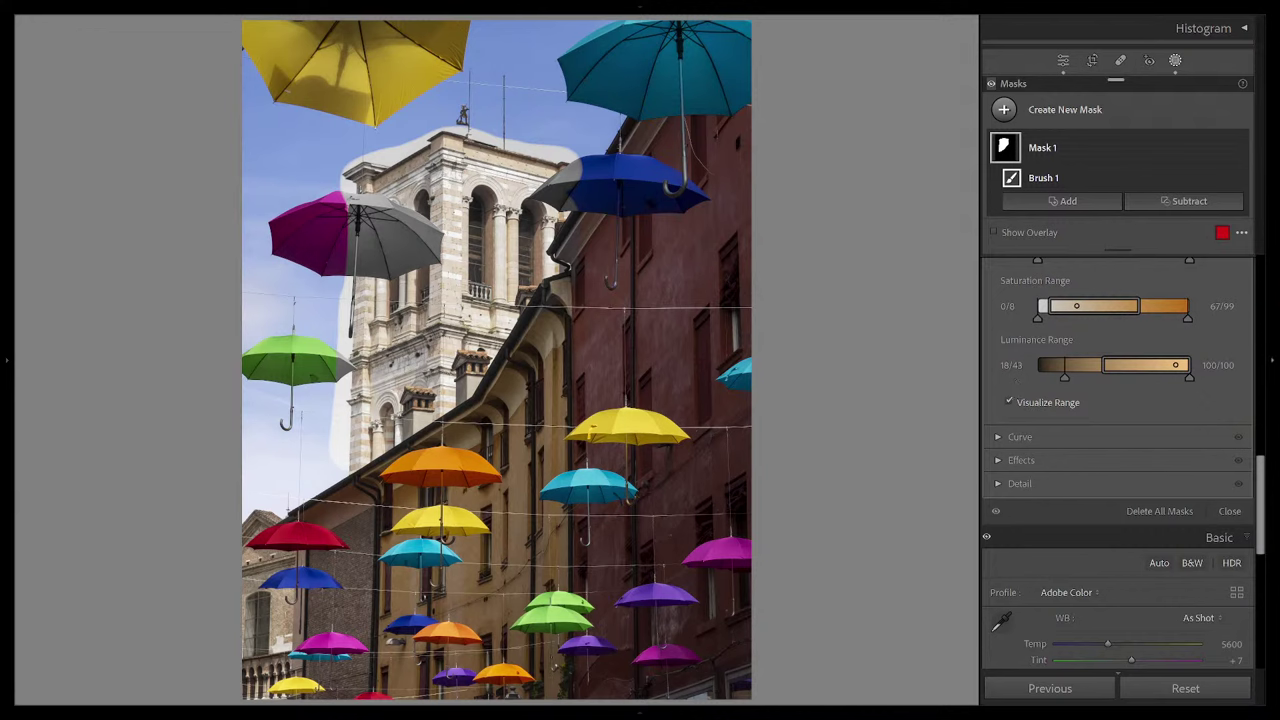
Step: Set the orange sample's Saturation Range to 20/20 and 97/100, and its Lum. Shift to -16
scroll(1098, 382, up, 2)
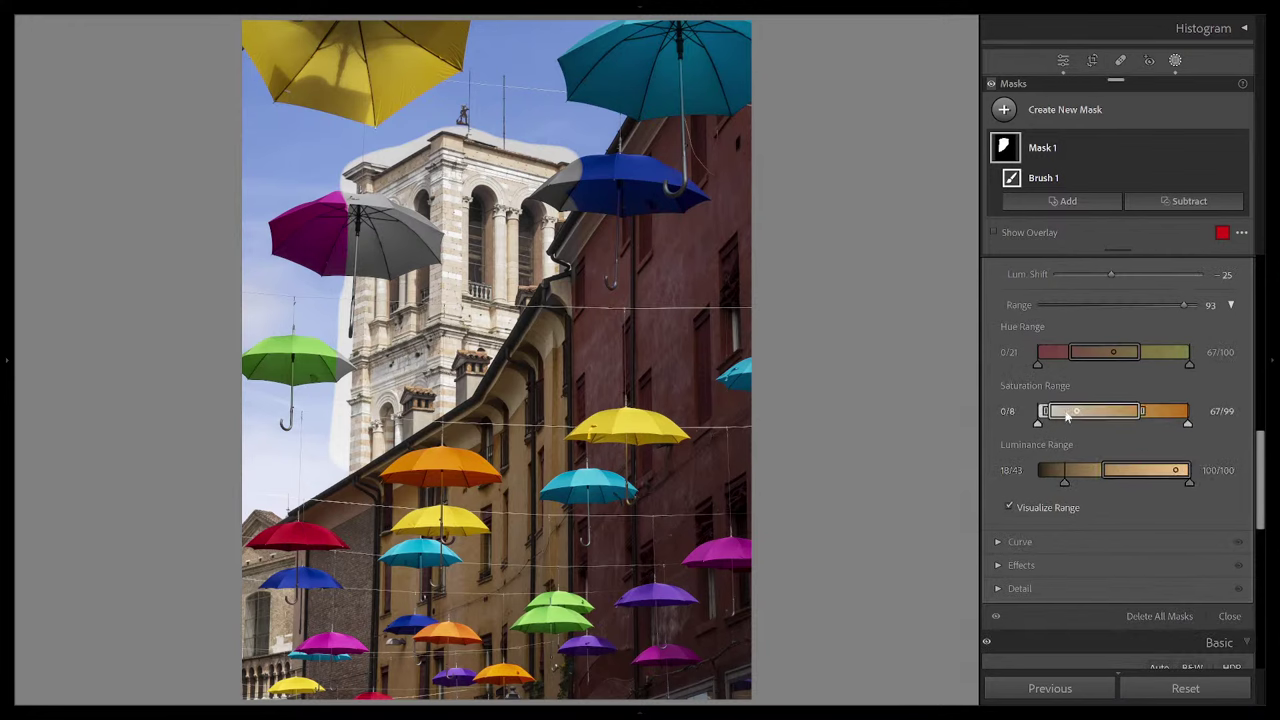
scroll(1065, 418, up, 6)
click(1060, 364)
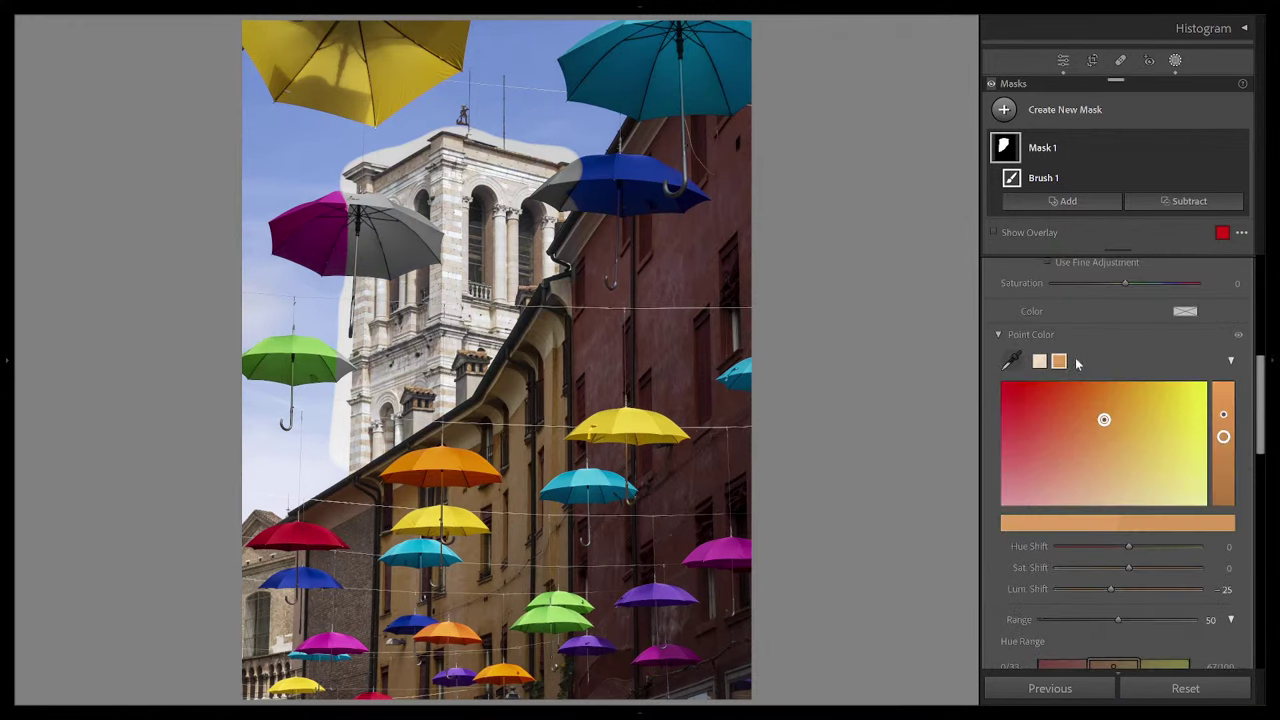
scroll(1077, 363, down, 6)
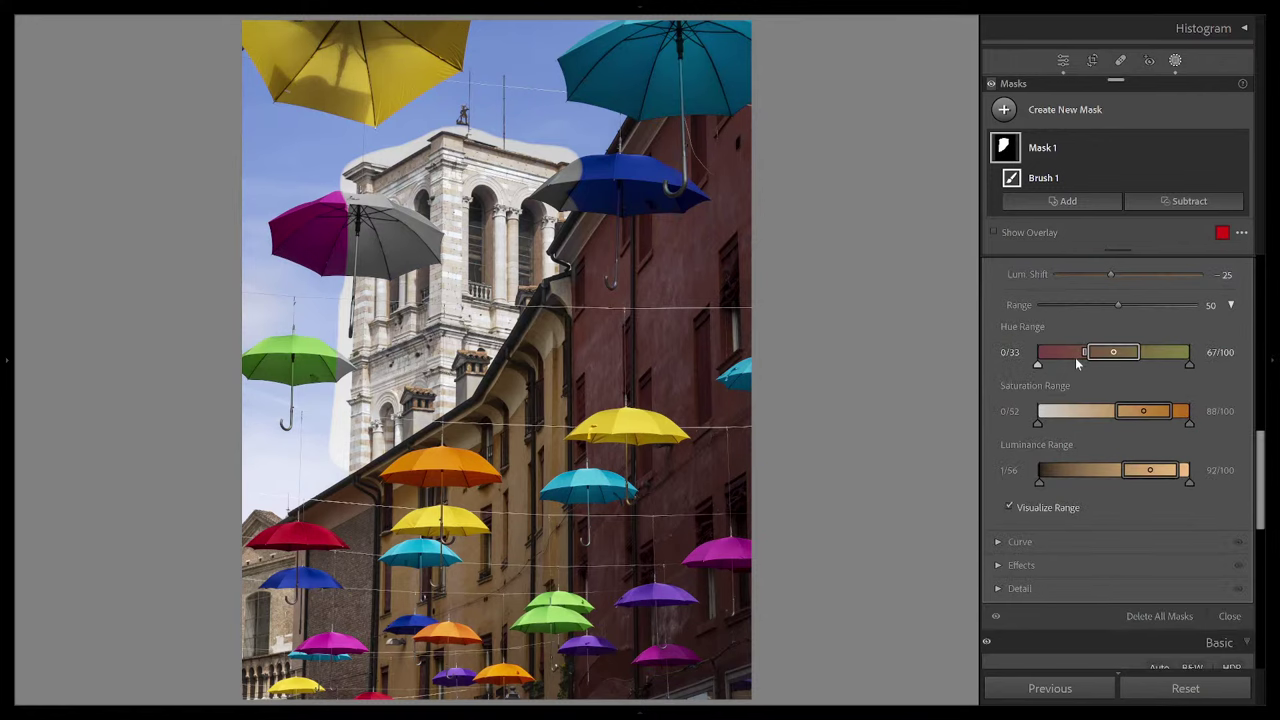
scroll(1078, 363, up, 2)
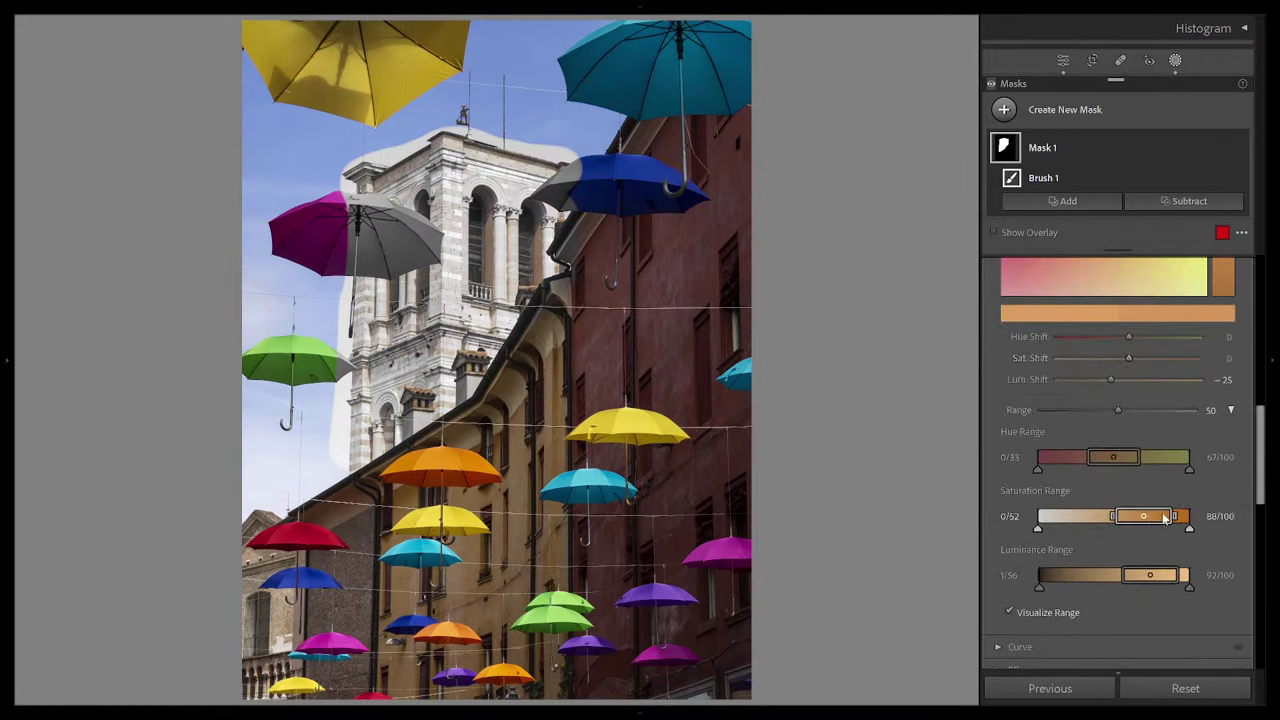
drag(1188, 516, 1068, 523)
mouse_move(1110, 380)
mouse_down()
mouse_move(1085, 379)
mouse_move(1176, 380)
mouse_move(1124, 383)
mouse_up()
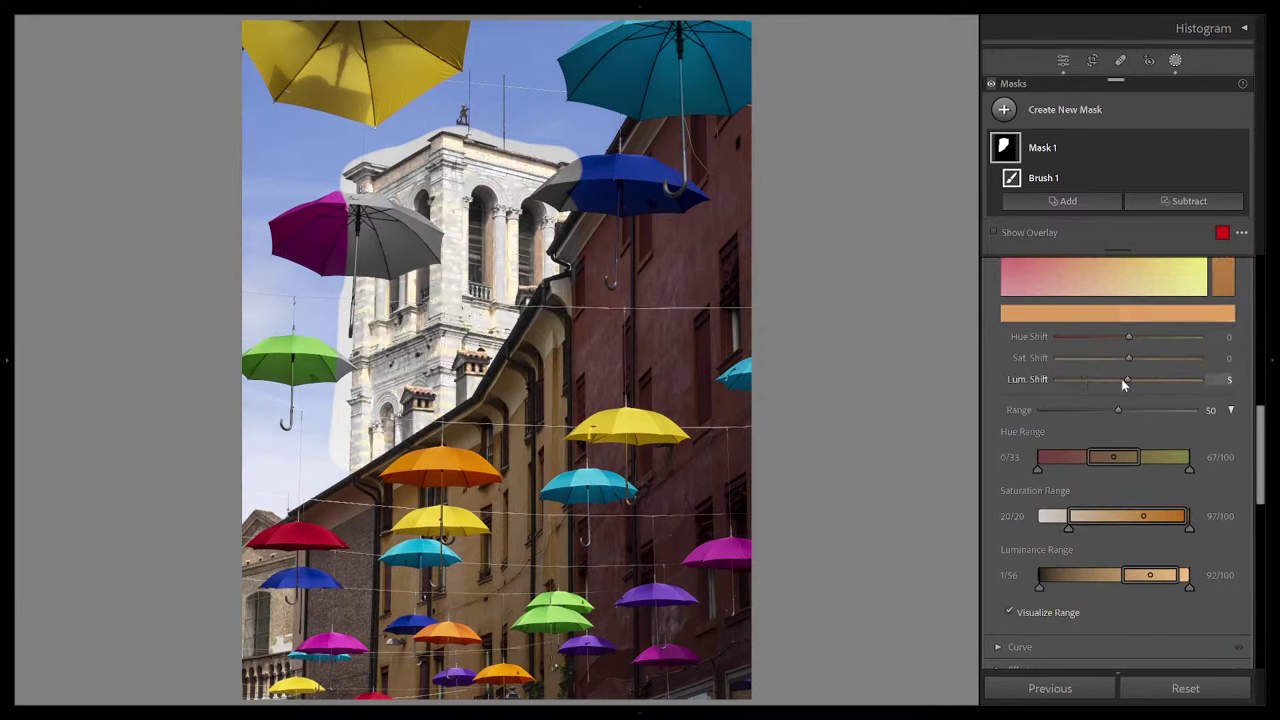
Step: Turn off Visualize Range to return the photo to its normal view
scroll(1095, 445, down, 3)
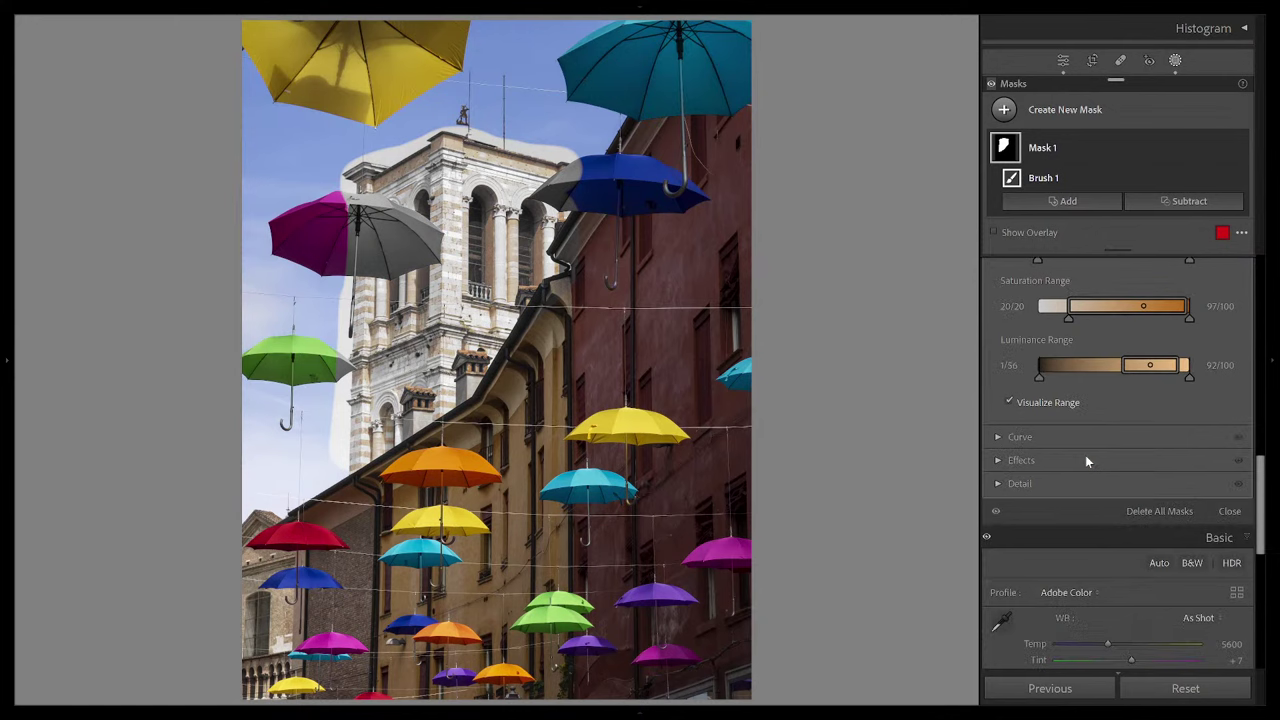
click(1008, 403)
scroll(1014, 405, up, 3)
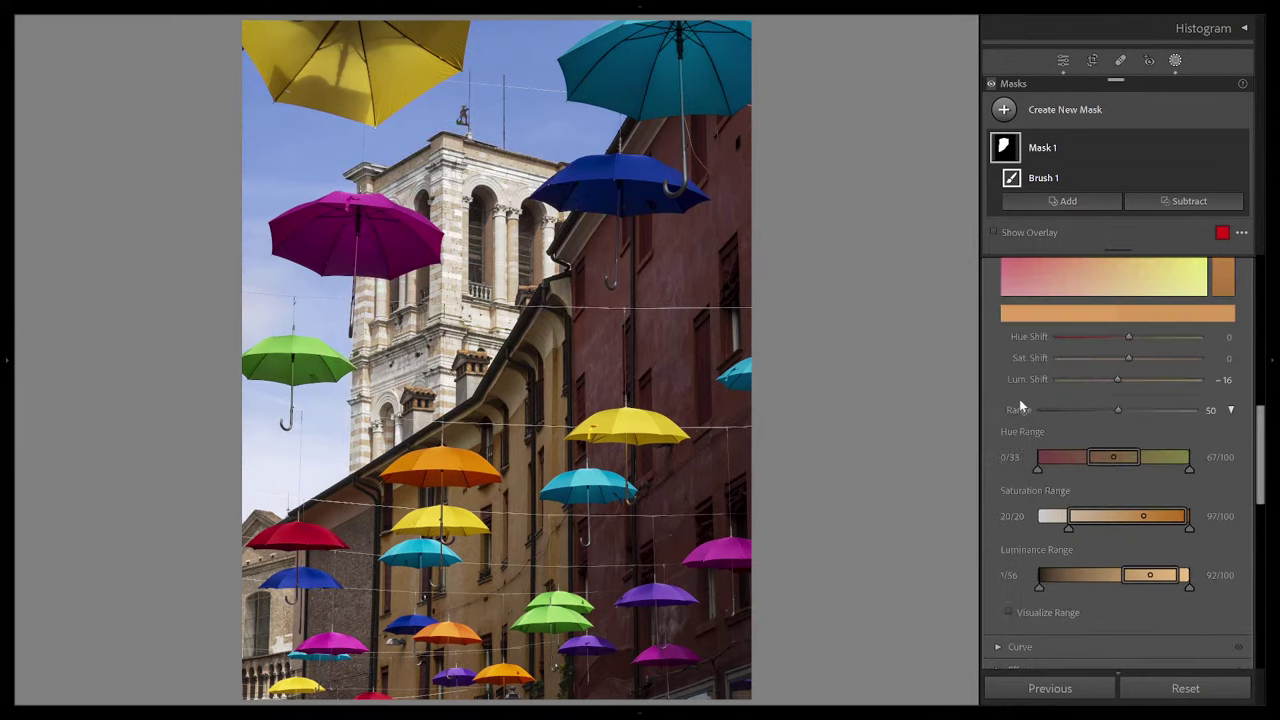
scroll(1013, 410, up, 2)
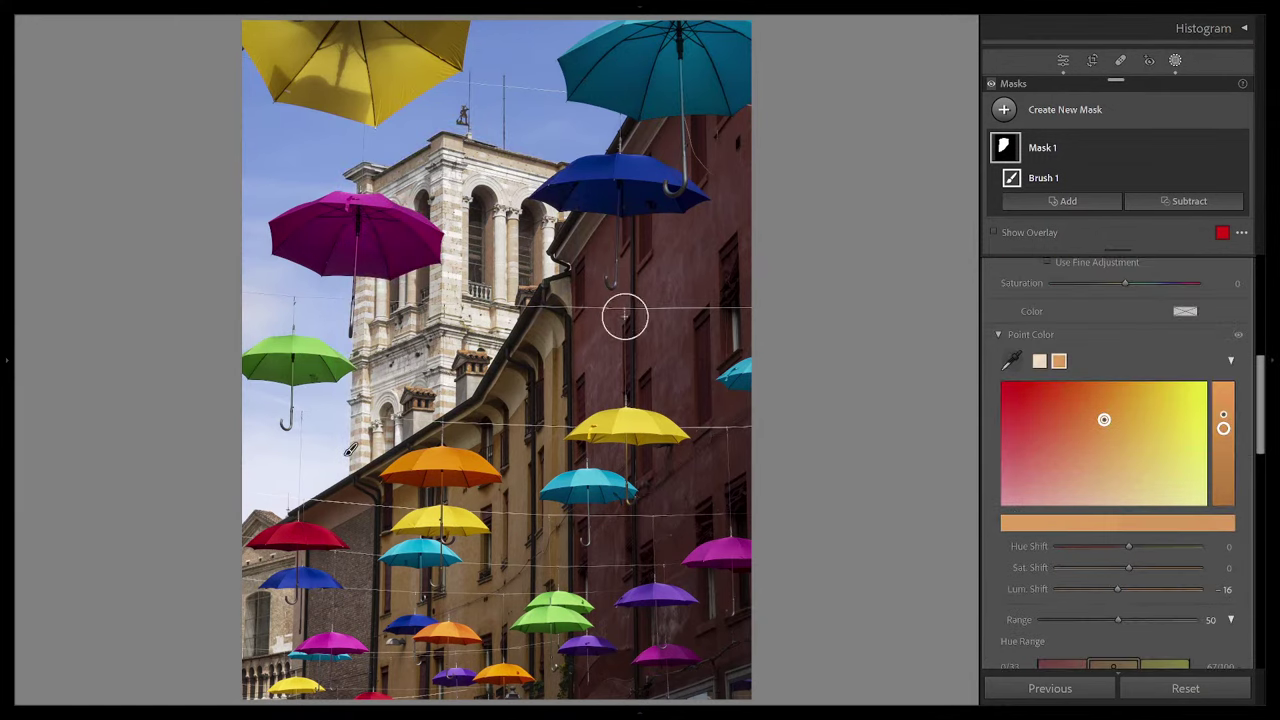
scroll(1008, 340, up, 2)
scroll(1008, 338, up, 4)
scroll(1006, 338, down, 6)
scroll(1026, 358, up, 2)
scroll(1028, 358, down, 5)
scroll(1028, 358, up, 10)
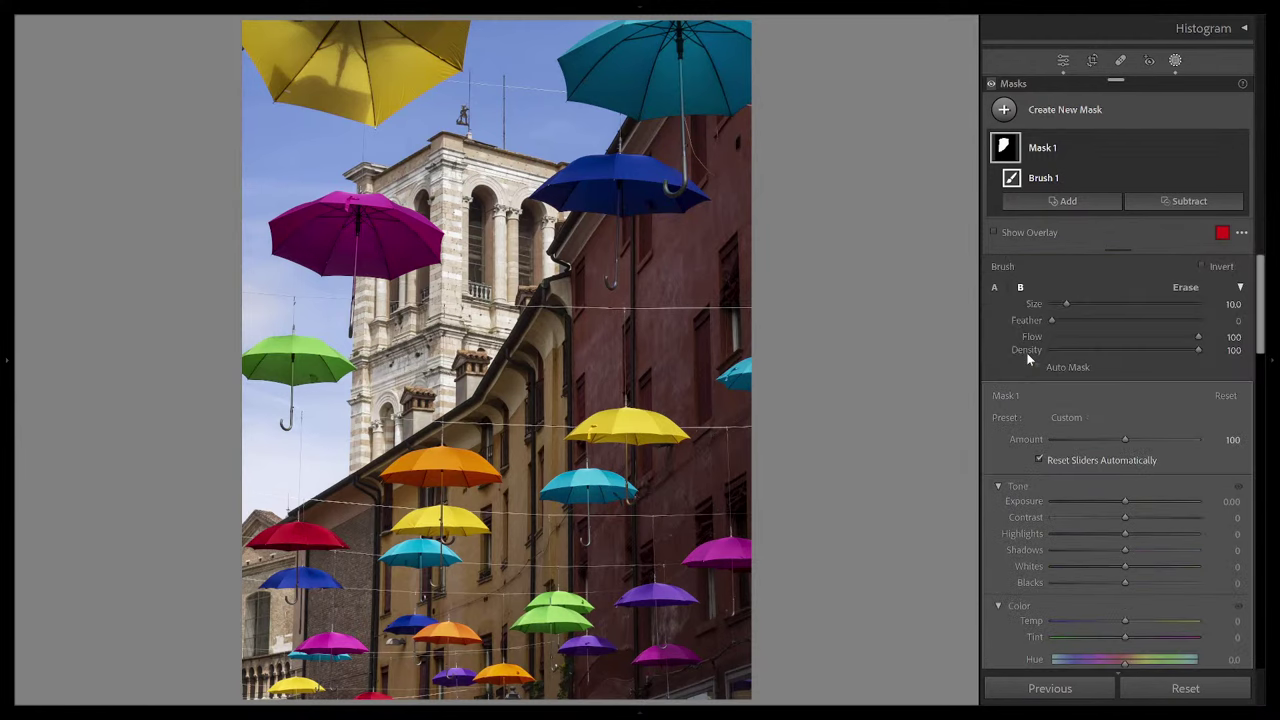
scroll(1027, 358, down, 10)
scroll(1027, 358, up, 5)
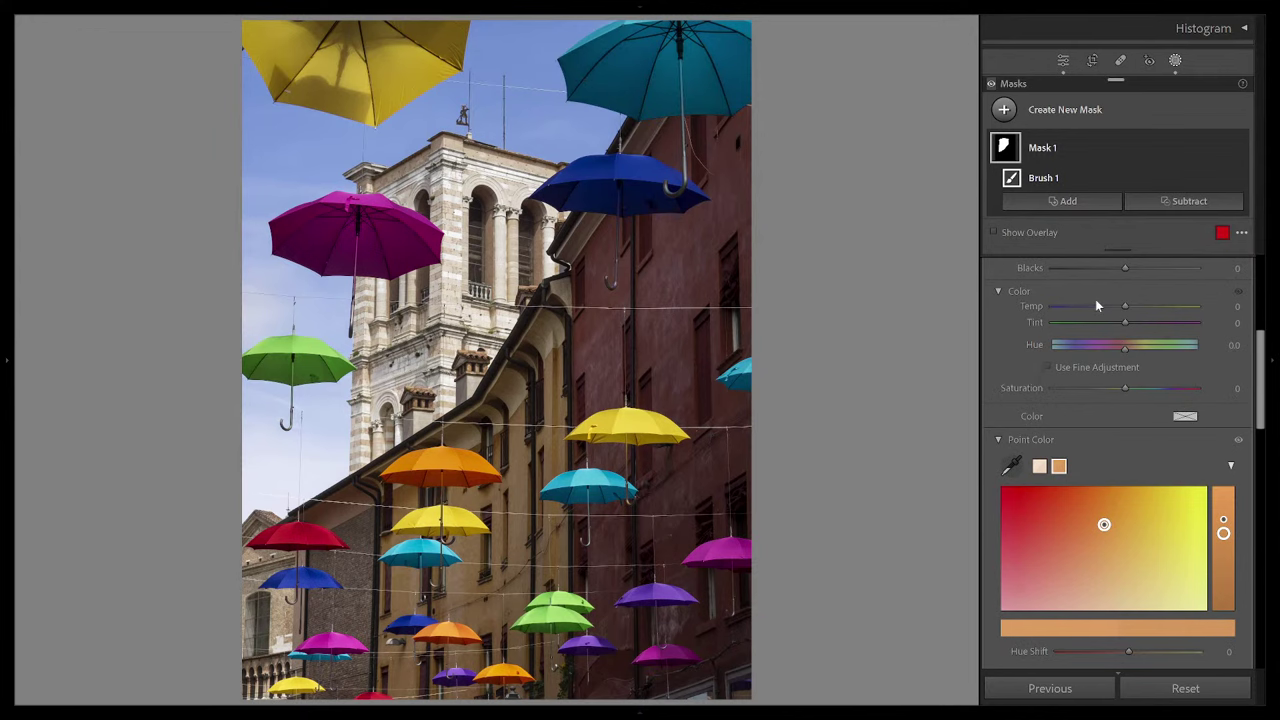
Step: Toggle the tower mask's visibility to compare the photo with and without the Point Color adjustments
scroll(1081, 300, up, 5)
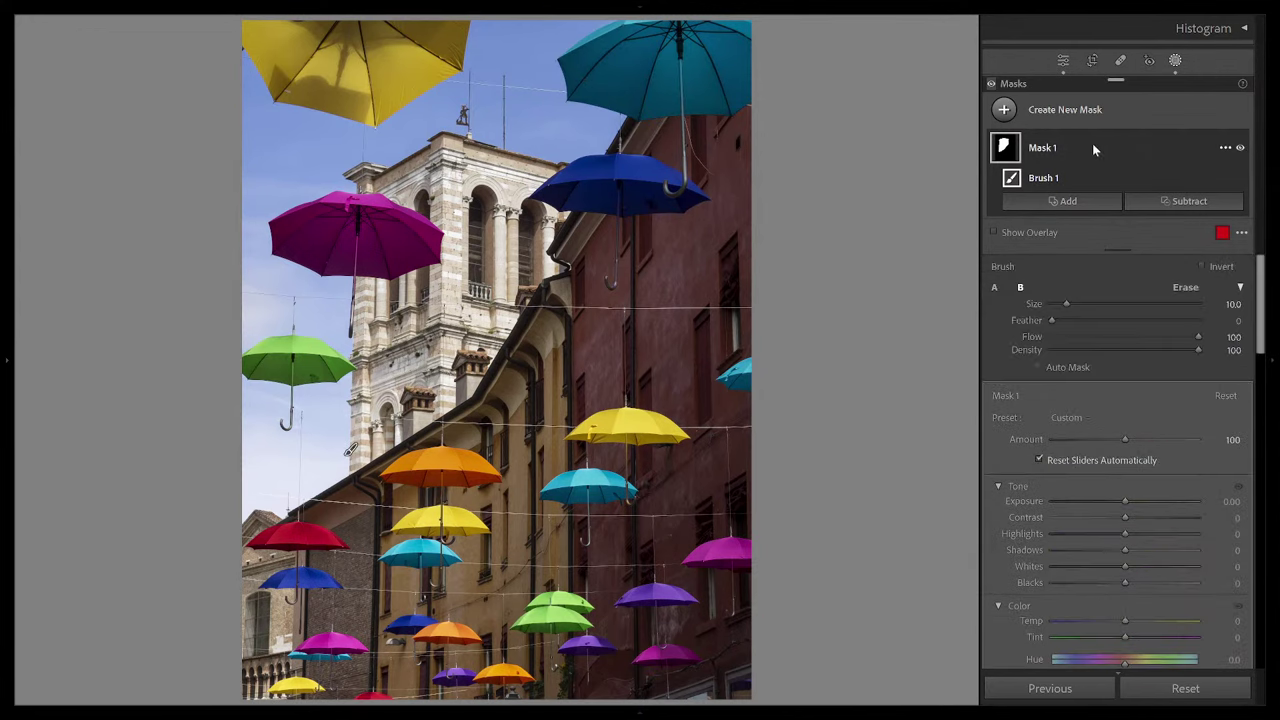
click(1240, 148)
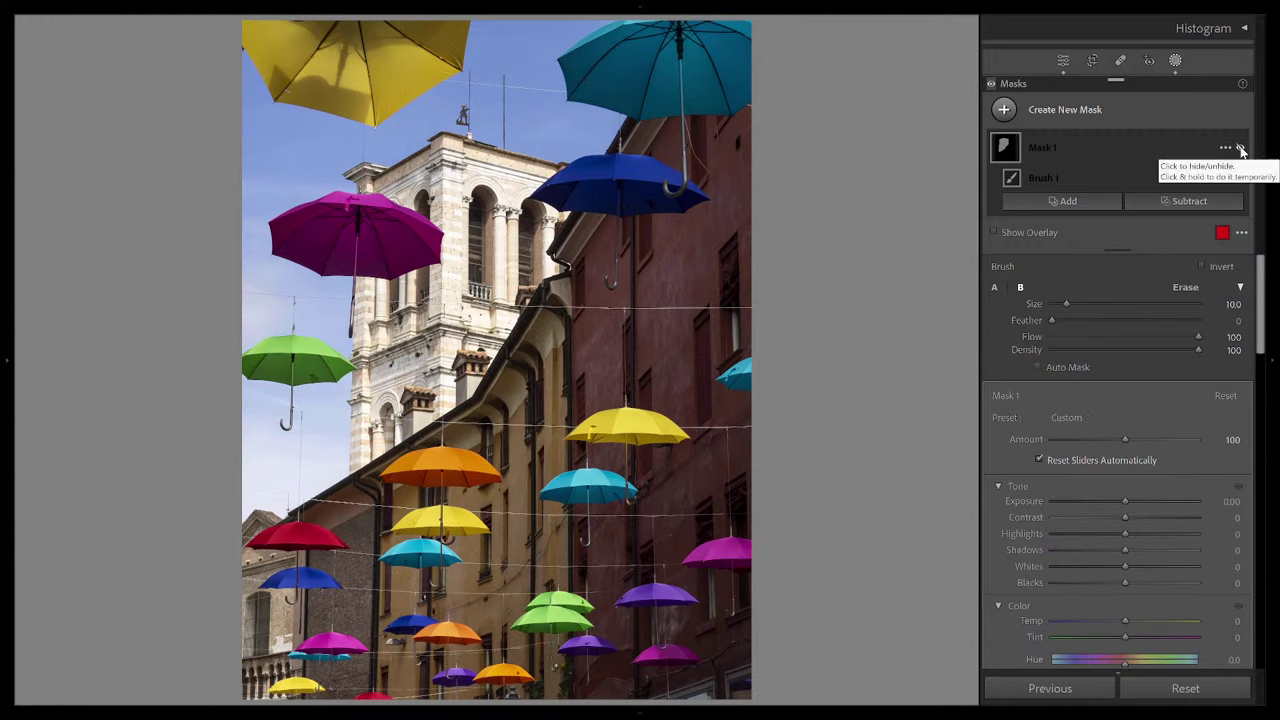
click(1240, 148)
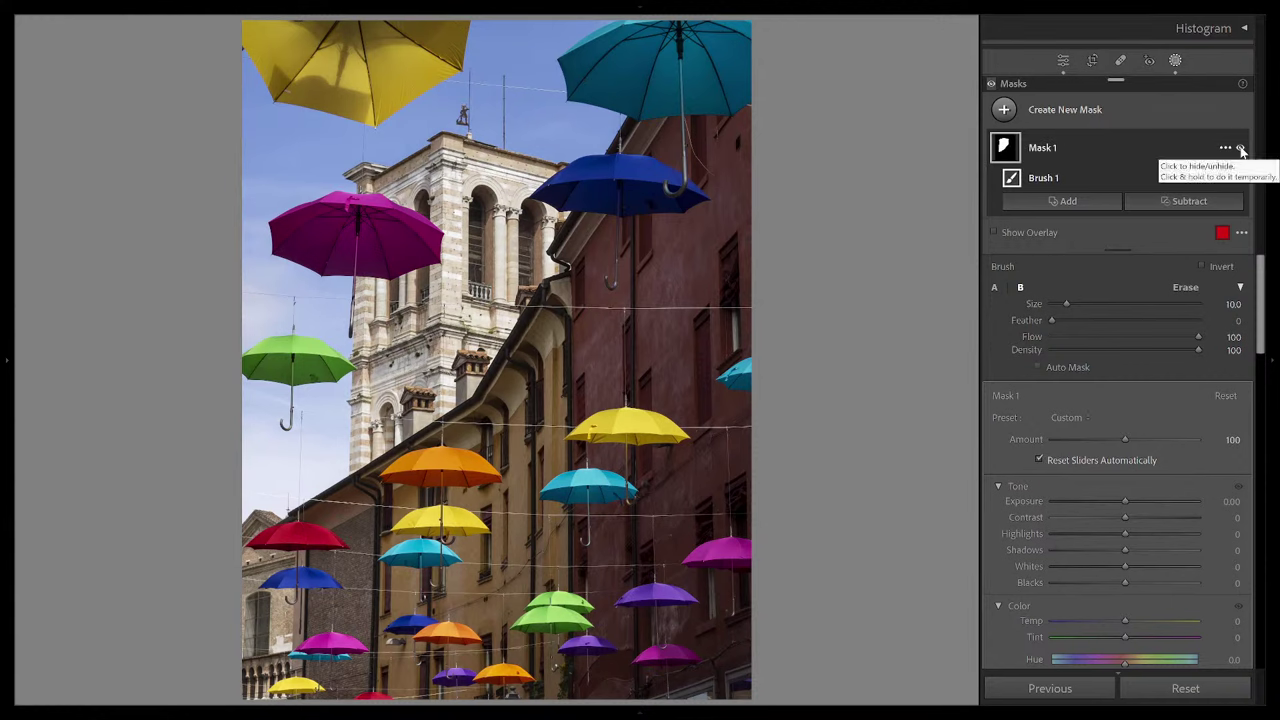
click(1240, 148)
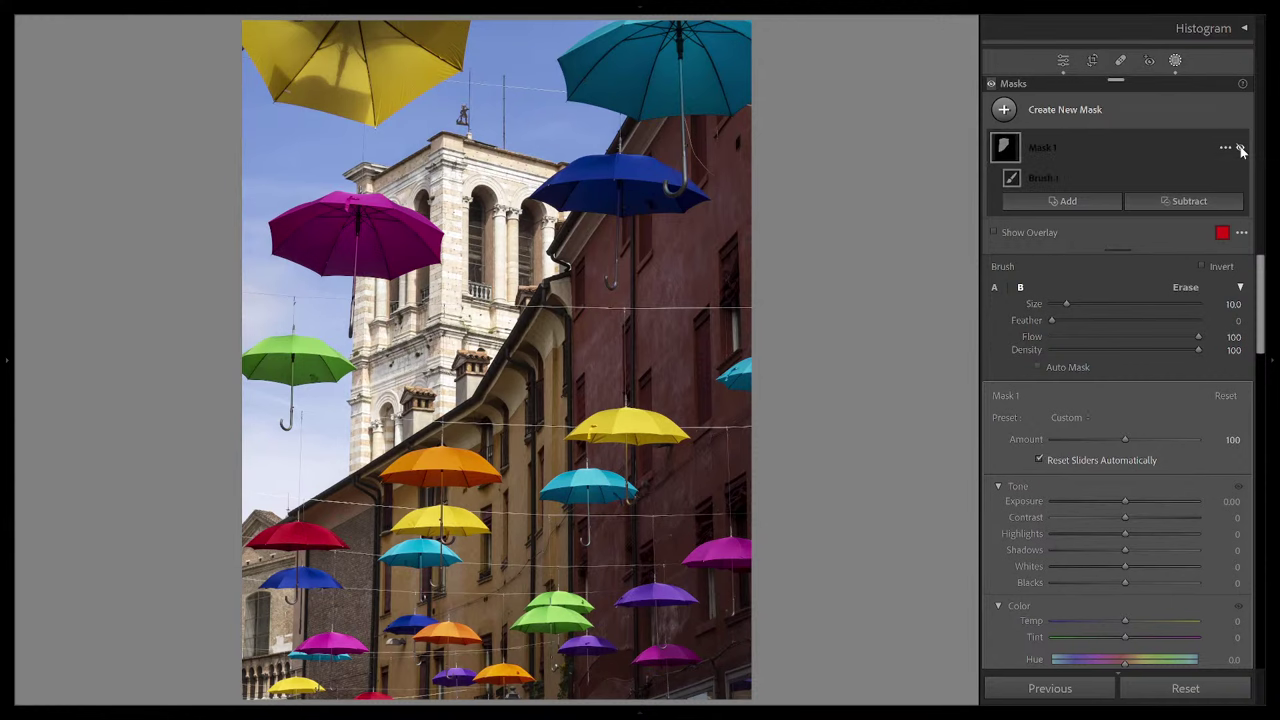
Step: Toggle Mask 1's visibility, then paint a new brush mask over the large yellow umbrella
click(1240, 148)
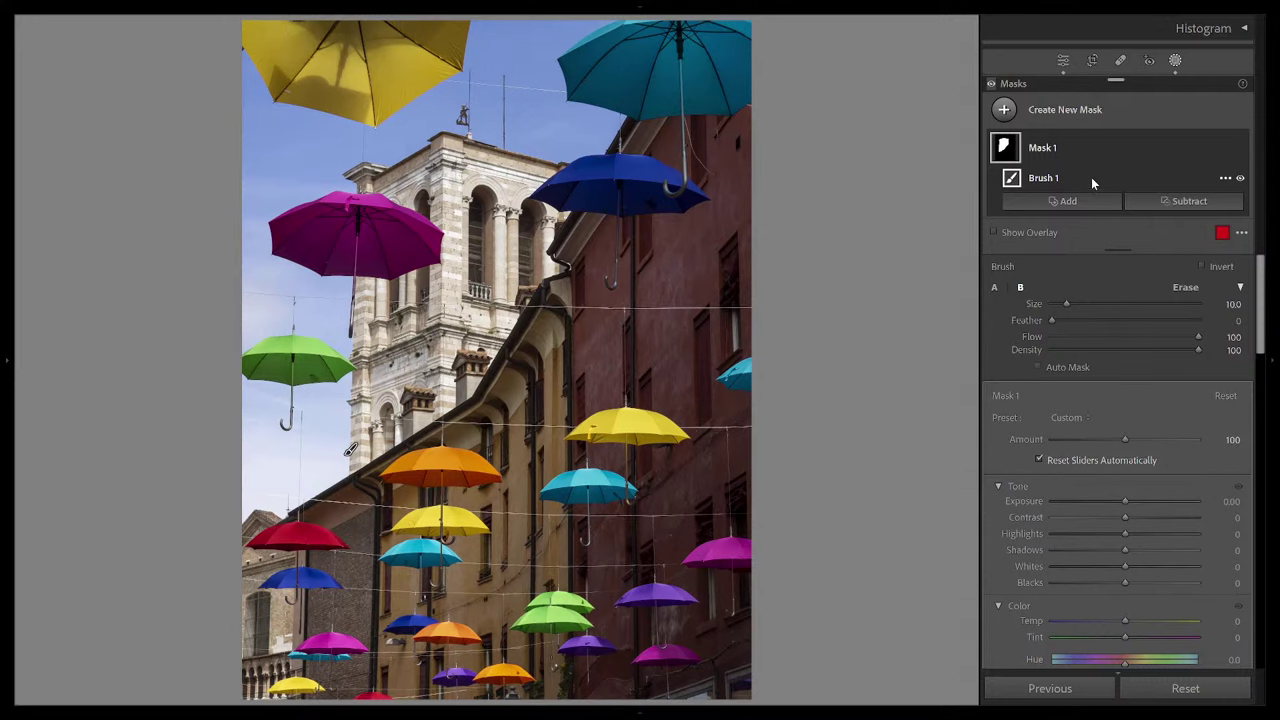
click(1004, 111)
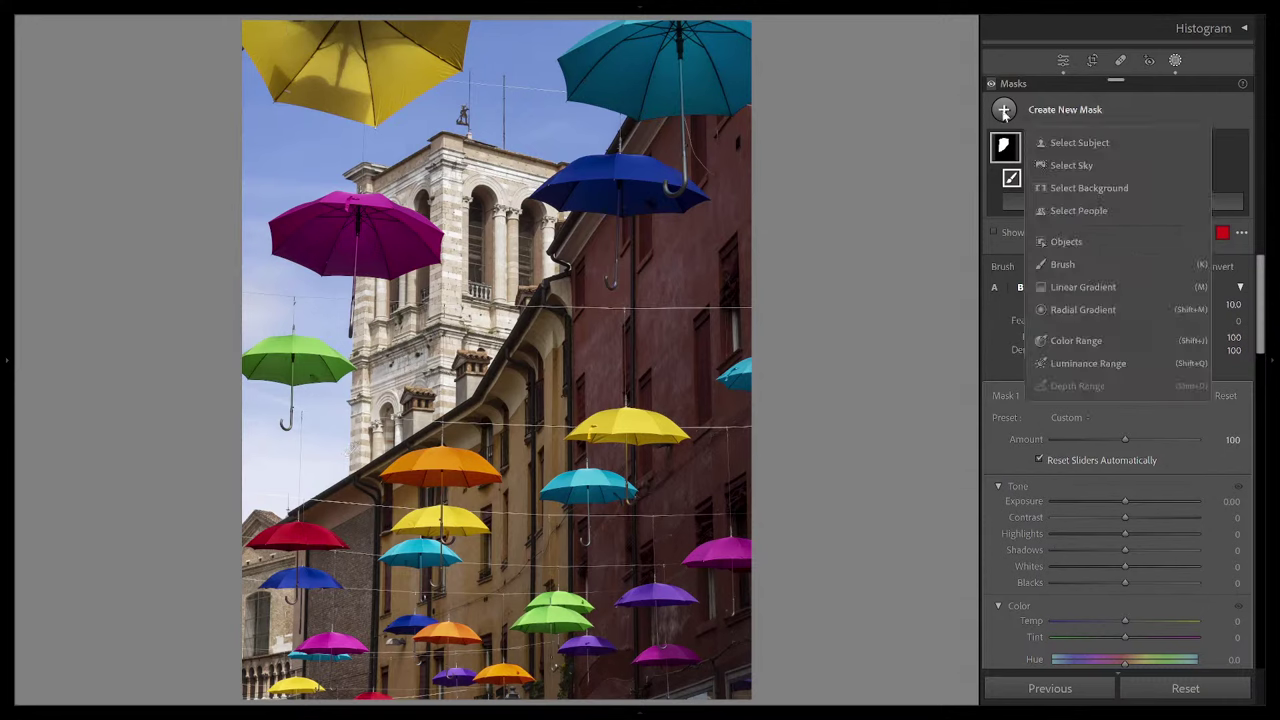
click(1063, 265)
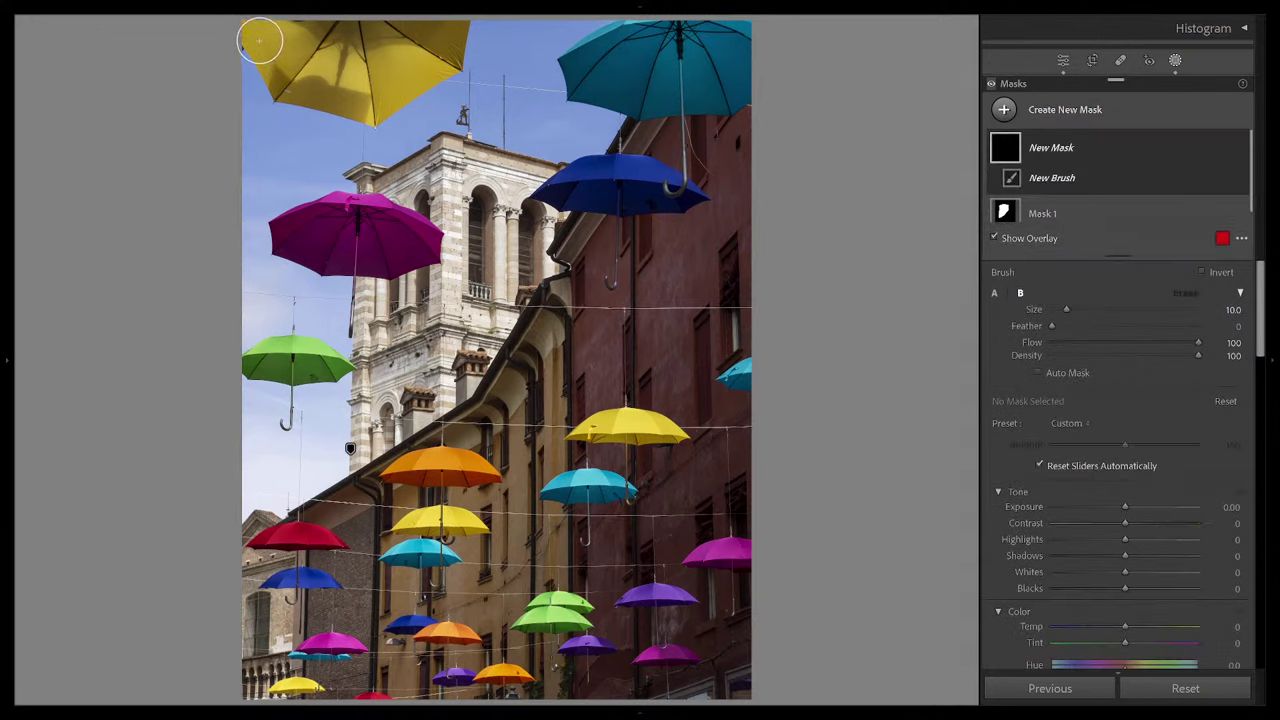
mouse_move(260, 40)
mouse_down()
mouse_move(285, 88)
mouse_move(371, 107)
mouse_move(443, 61)
mouse_move(455, 32)
mouse_move(295, 35)
mouse_move(333, 58)
mouse_move(410, 58)
mouse_up()
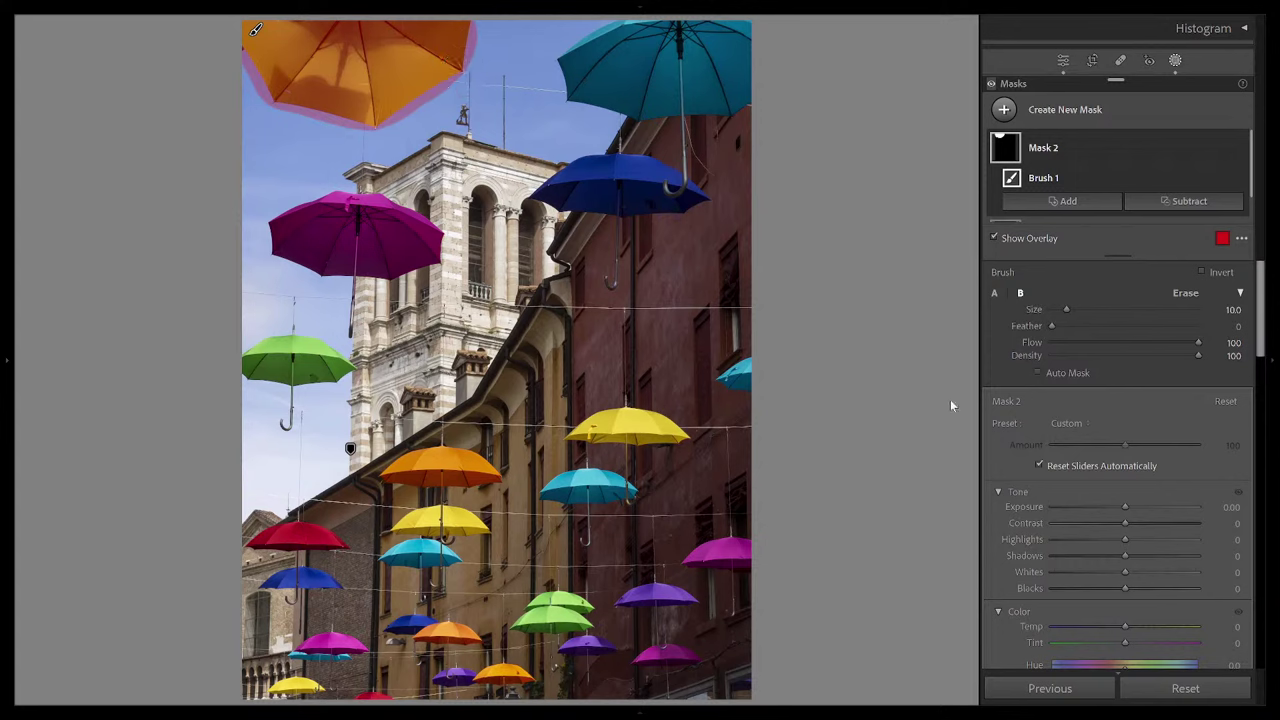
Step: Sample the yellow umbrella's colour with Point Color and set Sat. Shift to 15 and Lum. Shift to 45
scroll(1140, 410, down, 8)
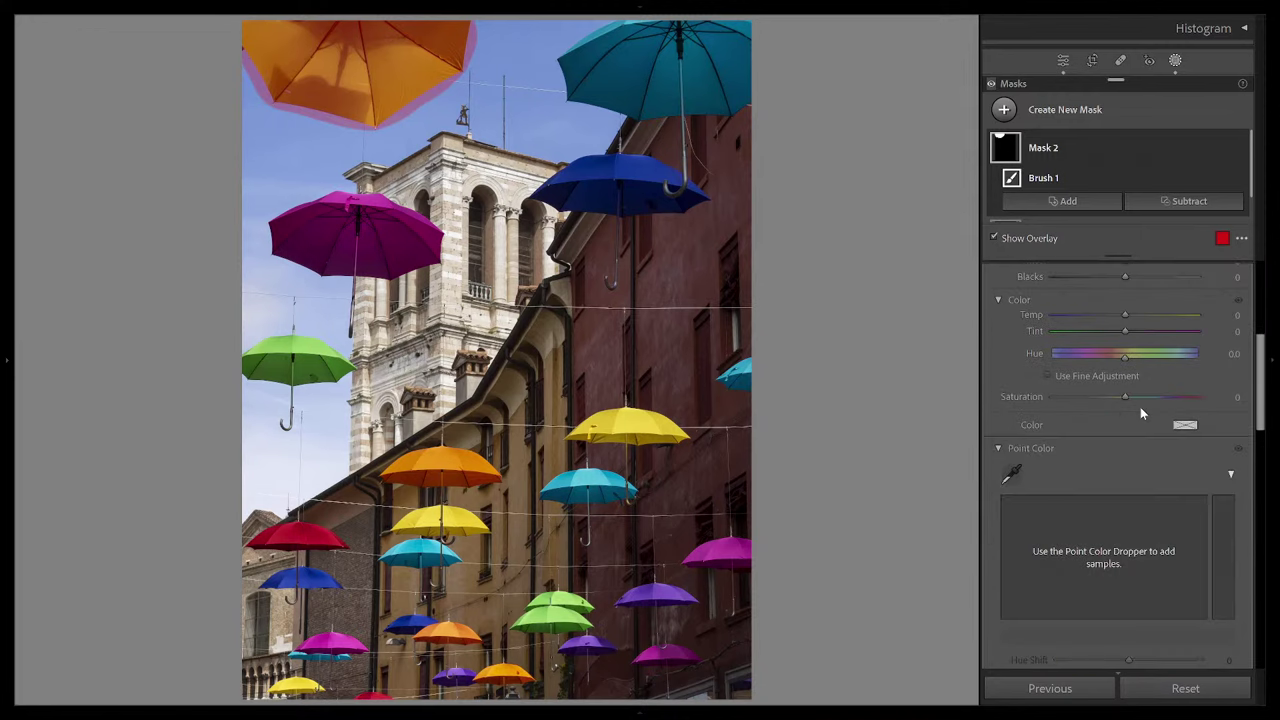
scroll(1140, 413, up, 3)
click(1011, 369)
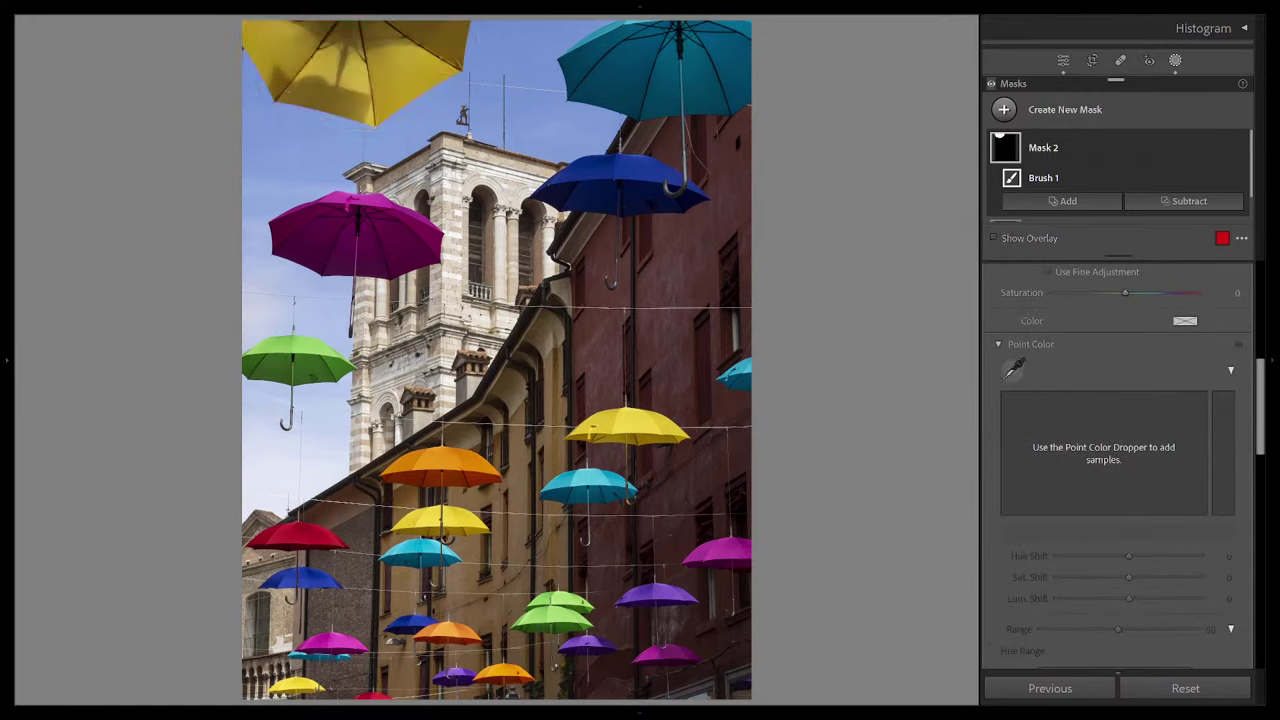
click(389, 72)
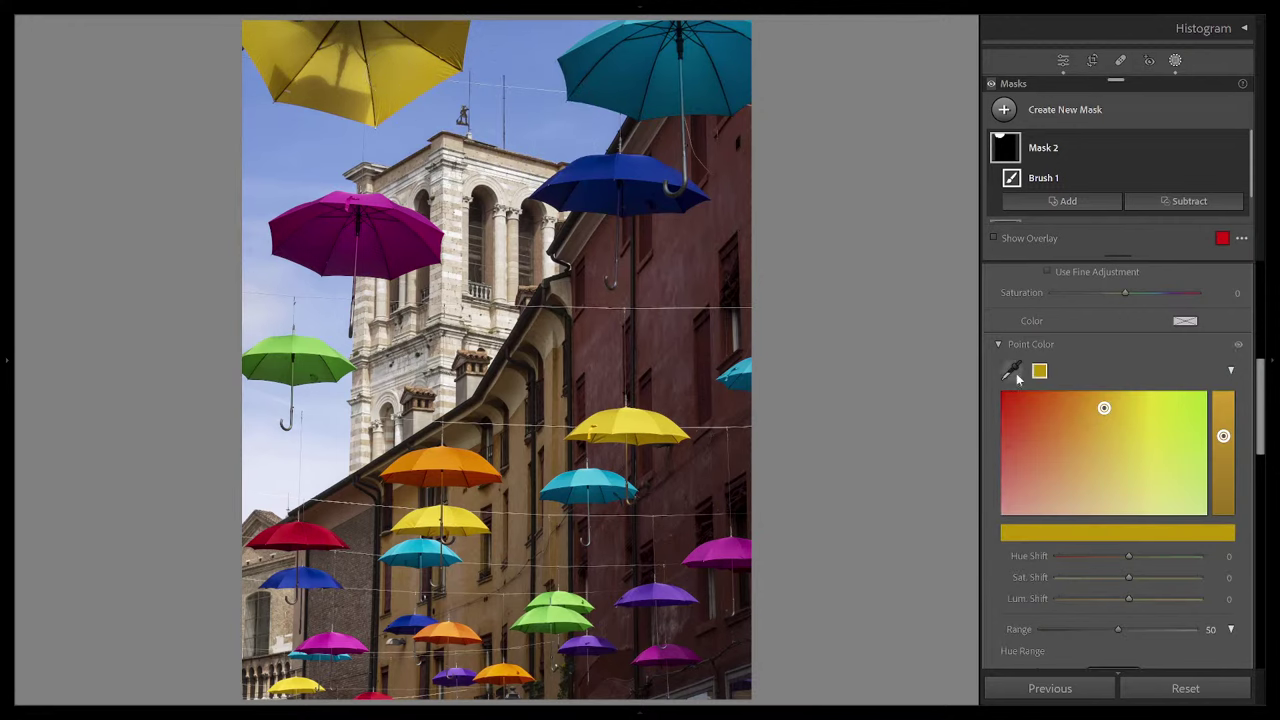
scroll(1102, 444, down, 4)
scroll(1102, 444, up, 4)
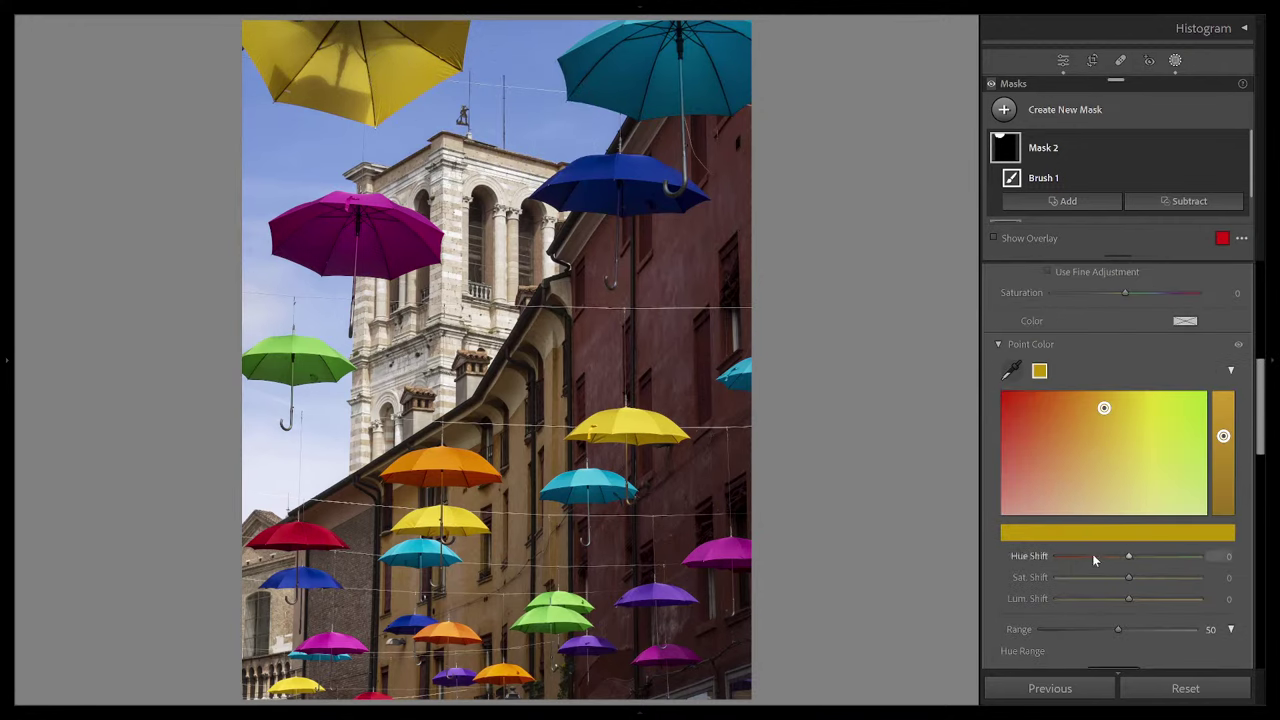
mouse_move(1135, 598)
mouse_down()
mouse_move(1152, 598)
mouse_move(1142, 578)
mouse_move(1159, 601)
mouse_up()
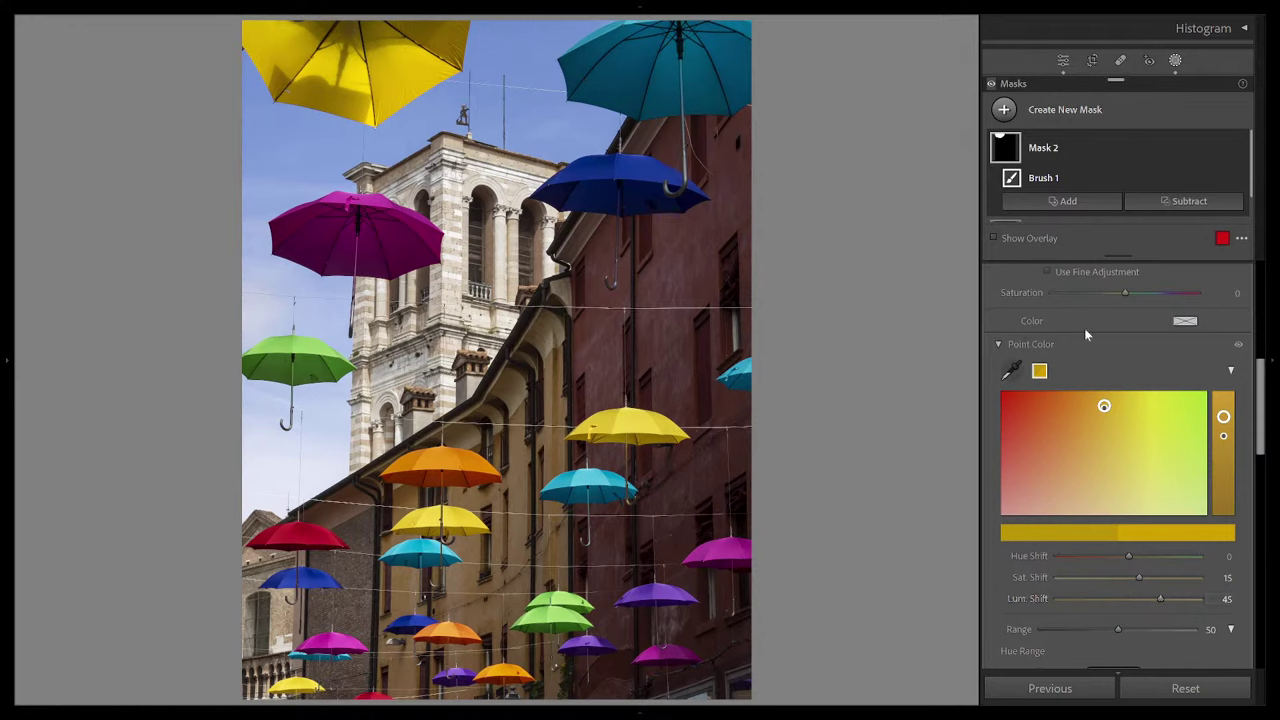
Step: Create another brush mask and paint it over the large teal umbrella
scroll(1084, 328, up, 4)
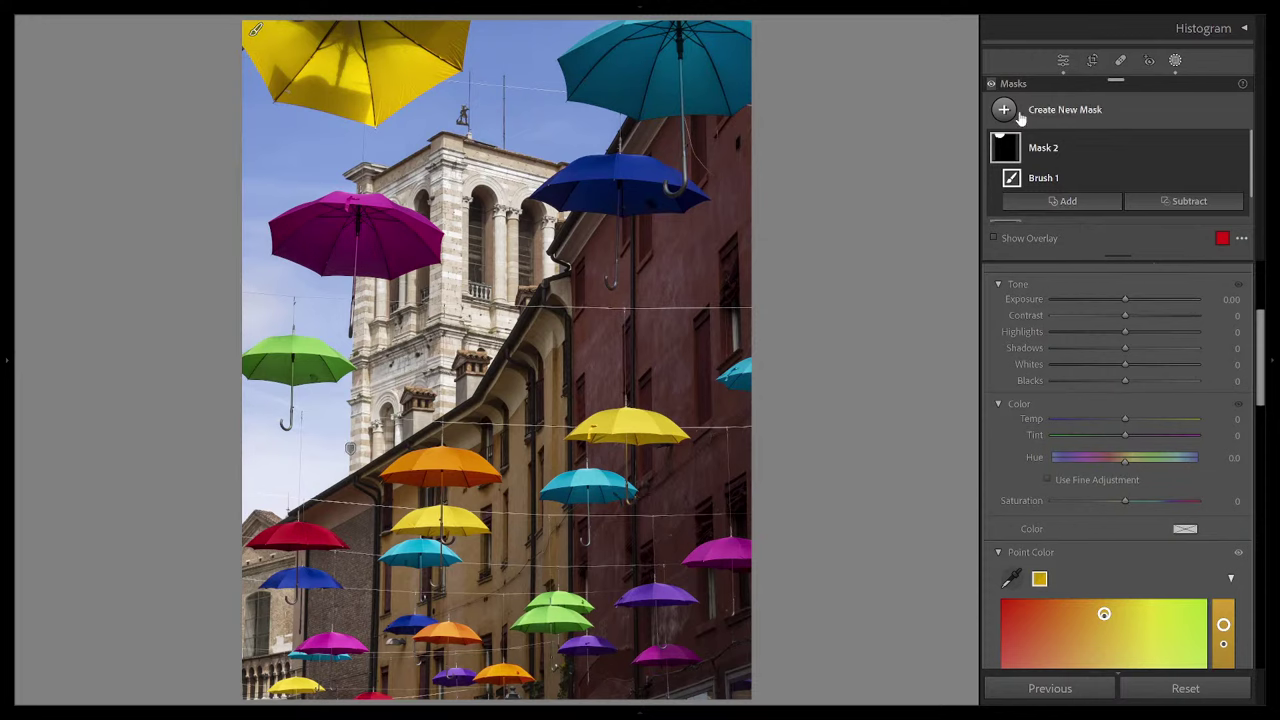
click(1078, 202)
click(1194, 274)
click(1004, 111)
click(1074, 264)
mouse_move(623, 43)
mouse_down()
mouse_move(575, 61)
mouse_move(568, 85)
mouse_move(702, 100)
mouse_move(747, 67)
mouse_move(744, 38)
mouse_move(644, 36)
mouse_move(638, 64)
mouse_move(737, 57)
mouse_up()
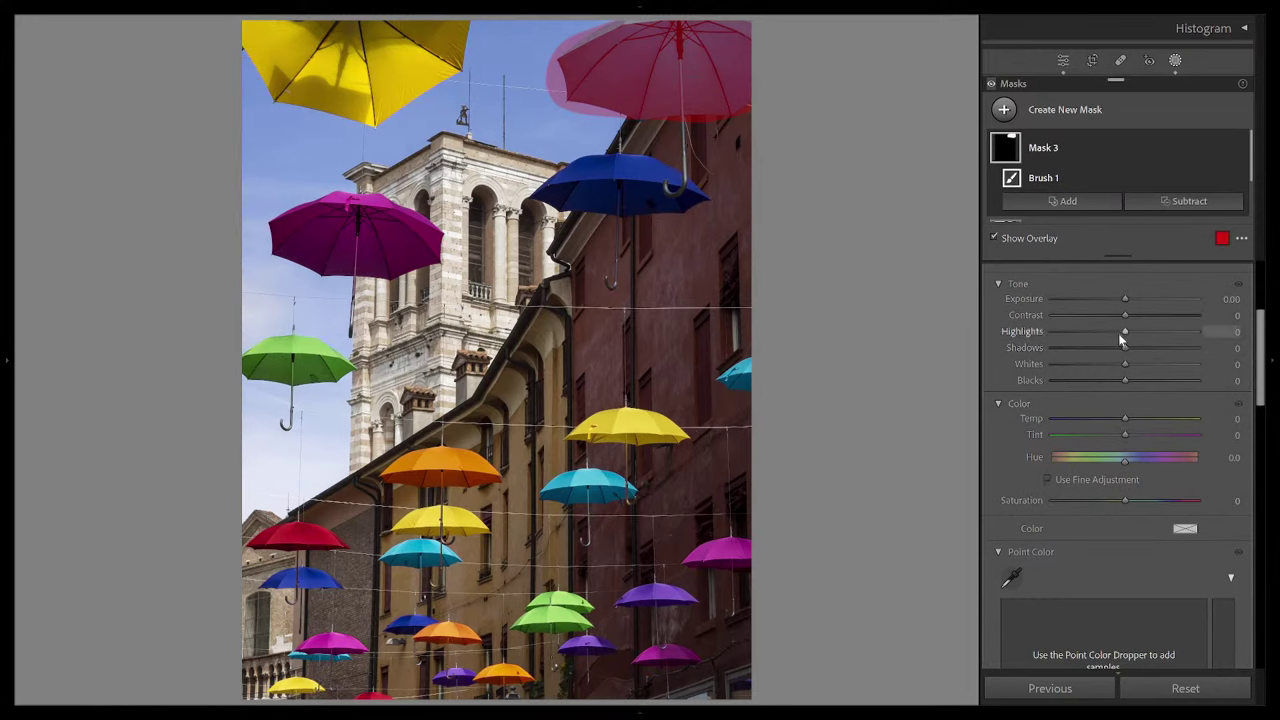
Step: Sample the teal umbrella's colour with Point Color and set Lum. Shift to 33 and Sat. Shift to 9
scroll(1120, 335, down, 2)
scroll(1120, 340, down, 4)
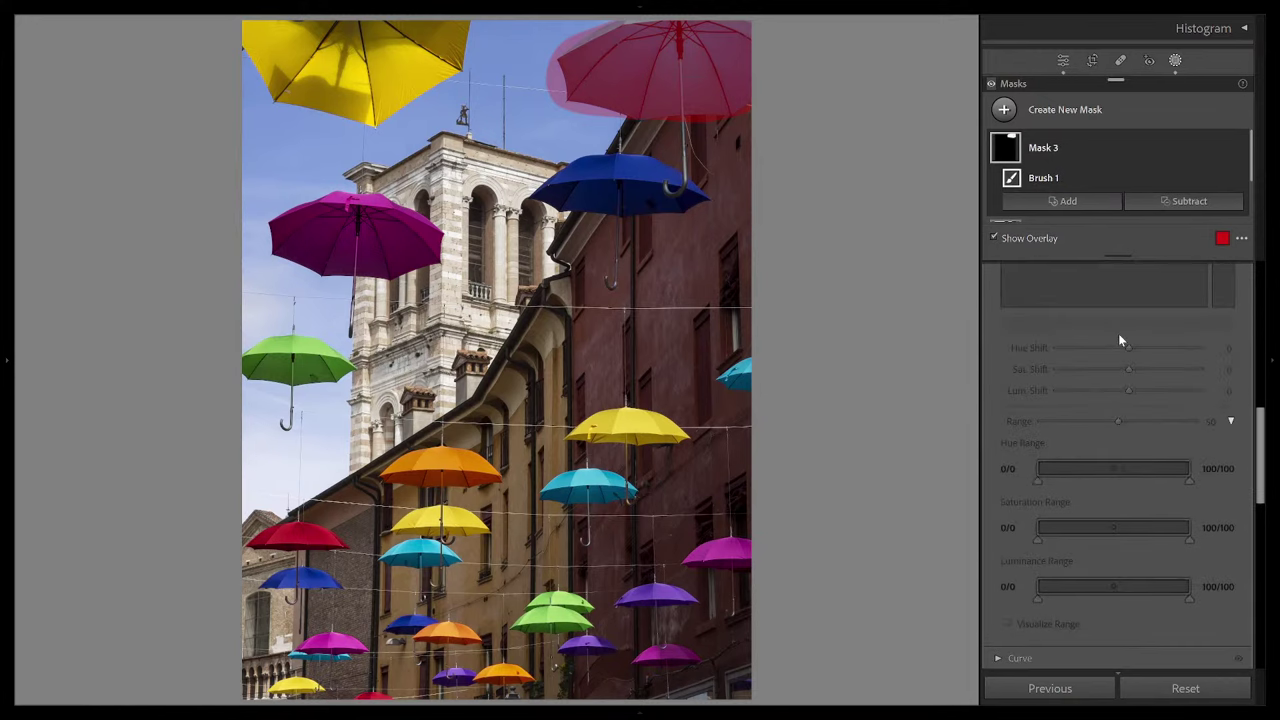
click(1010, 272)
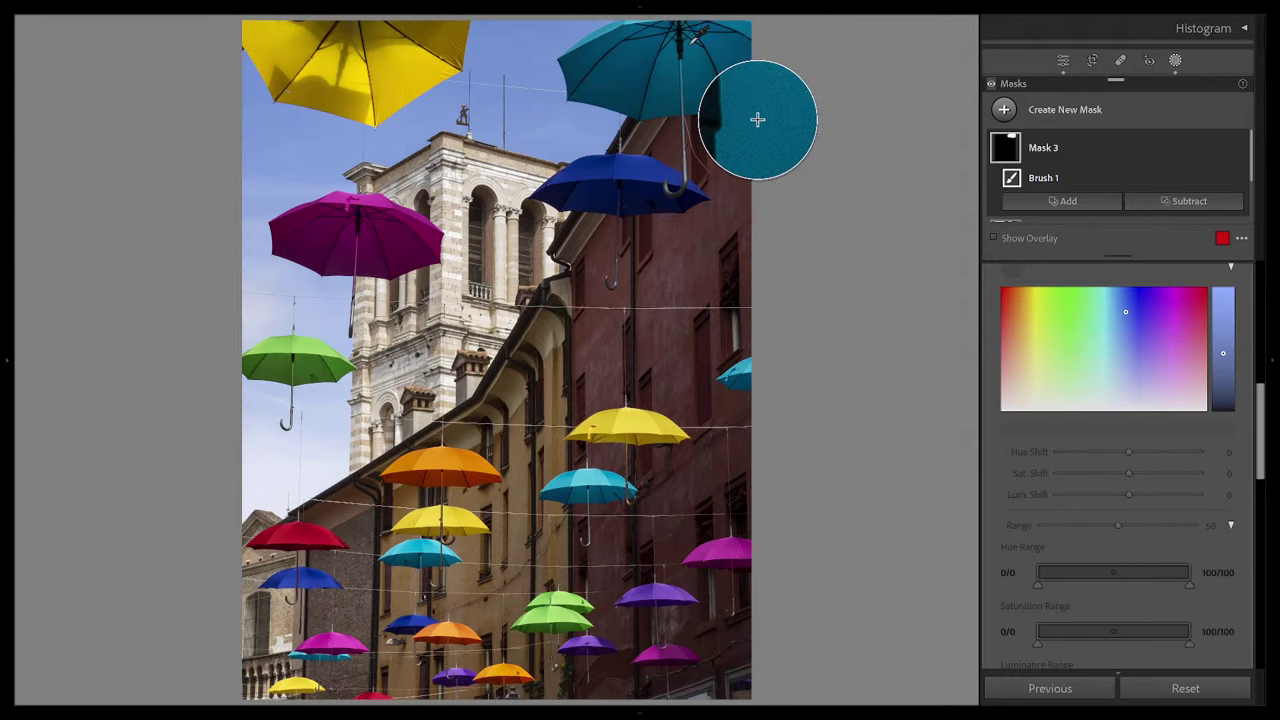
click(694, 58)
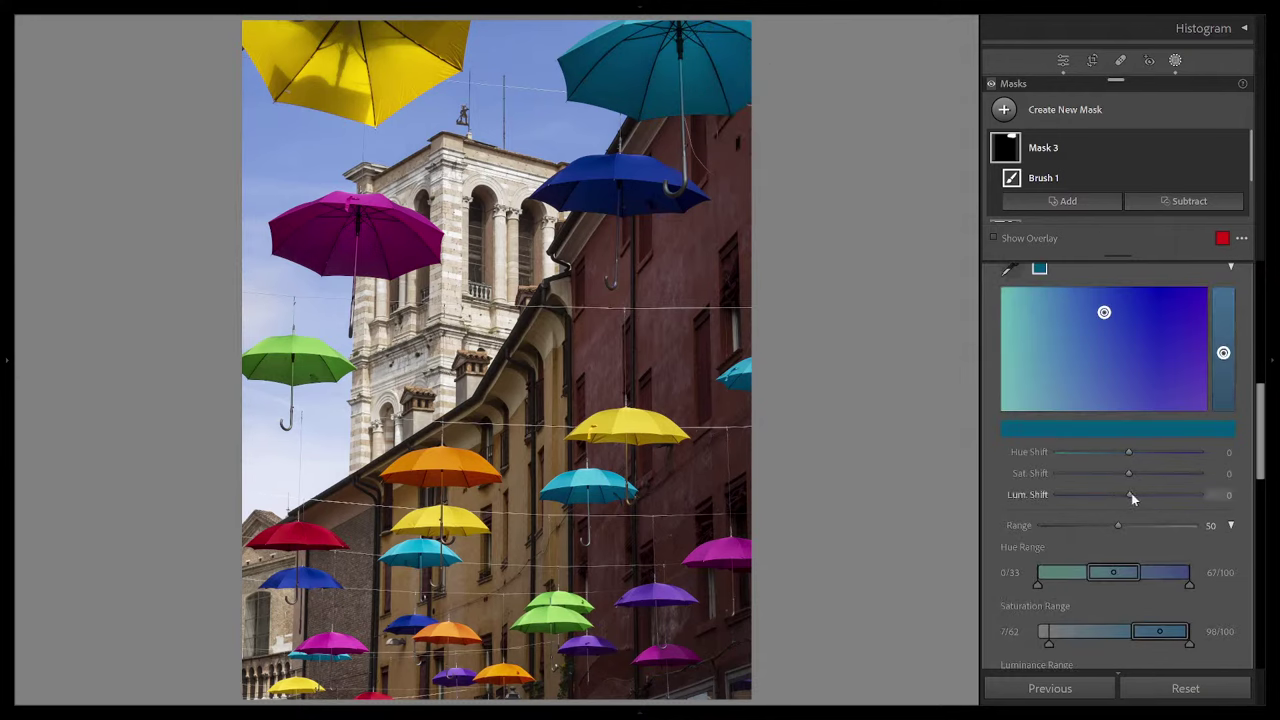
mouse_move(1131, 497)
mouse_down()
mouse_move(1158, 497)
mouse_move(1150, 470)
mouse_up()
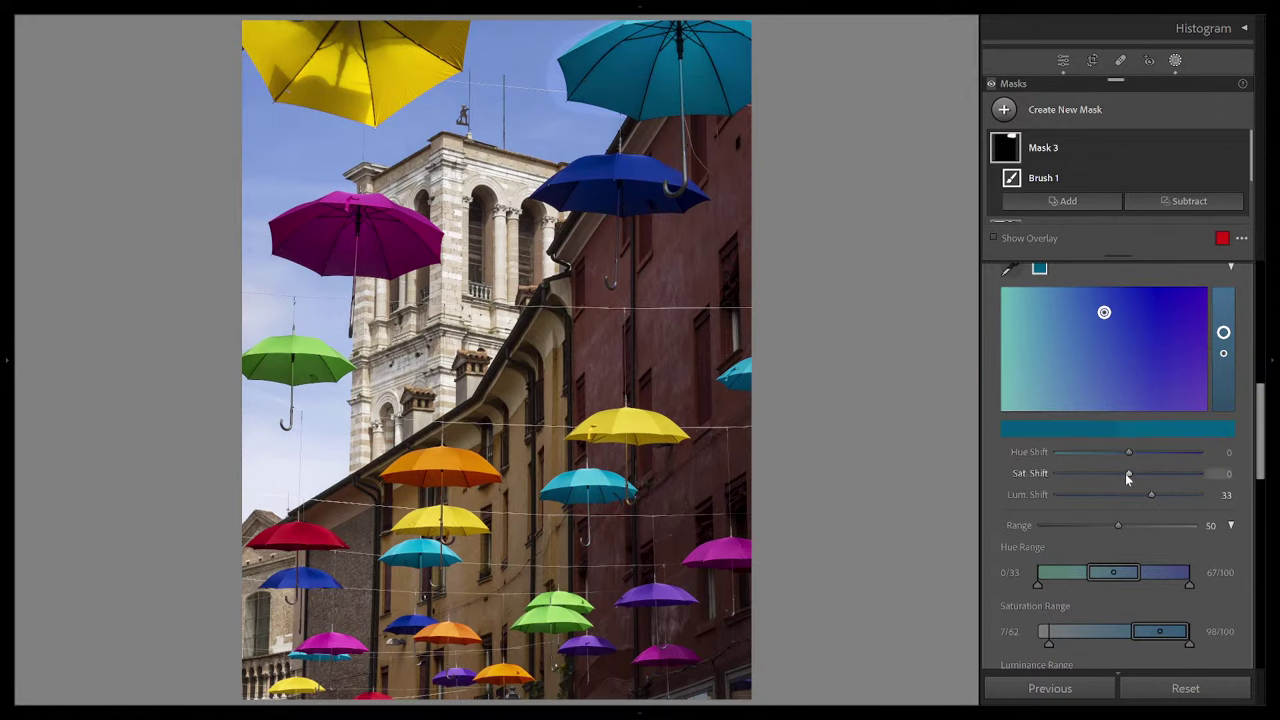
drag(1130, 473, 1134, 473)
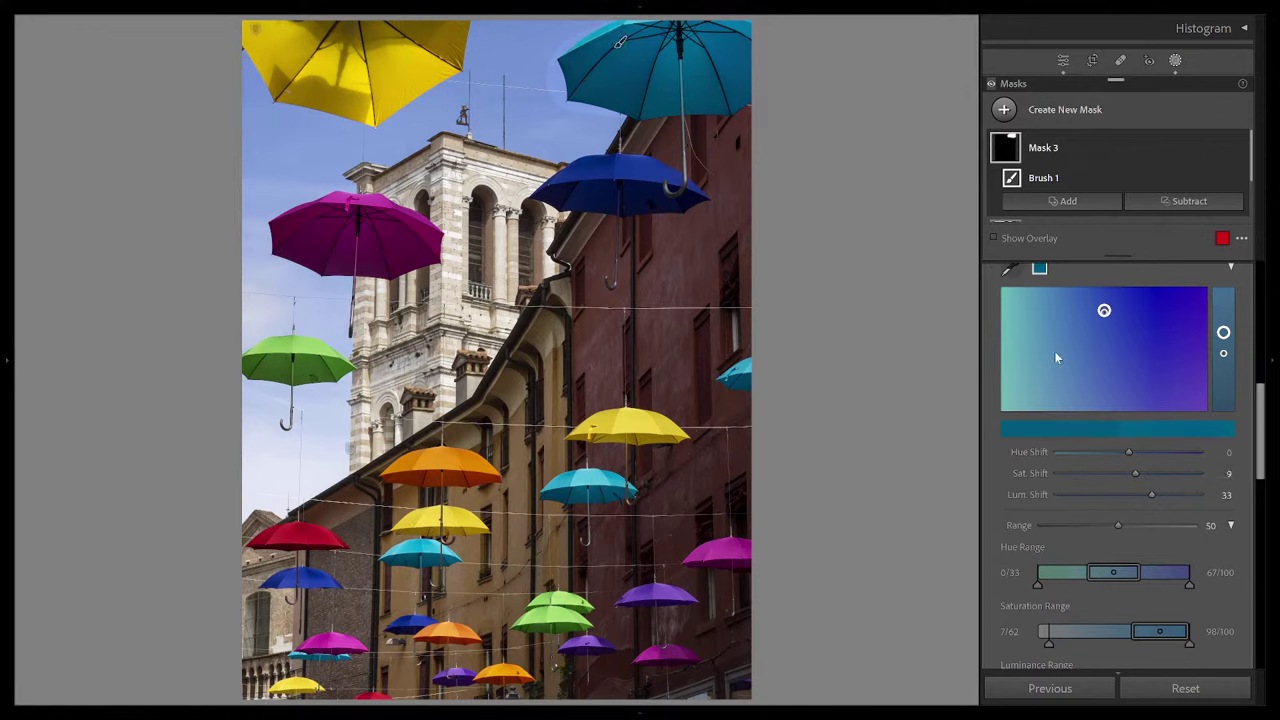
Step: Narrow the teal sample's Range to 0 and fine-tune its Lum. Shift to 33
drag(1150, 494, 1152, 494)
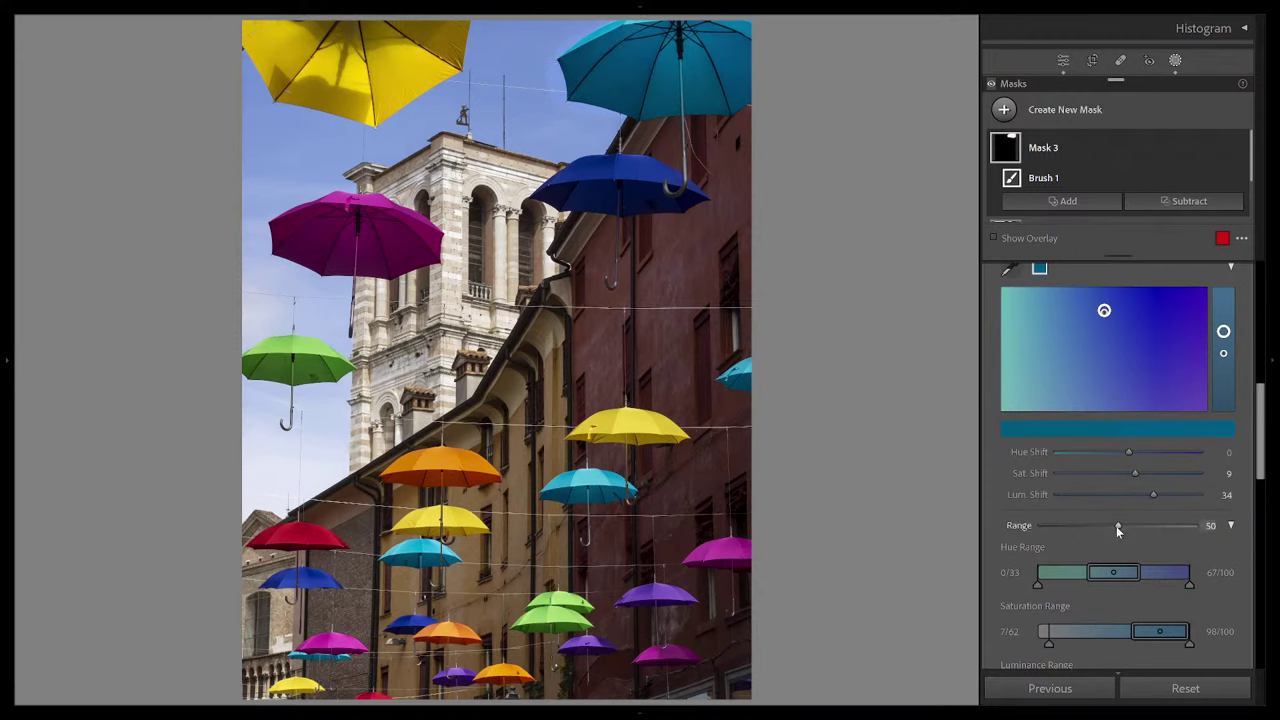
drag(1117, 527, 1024, 533)
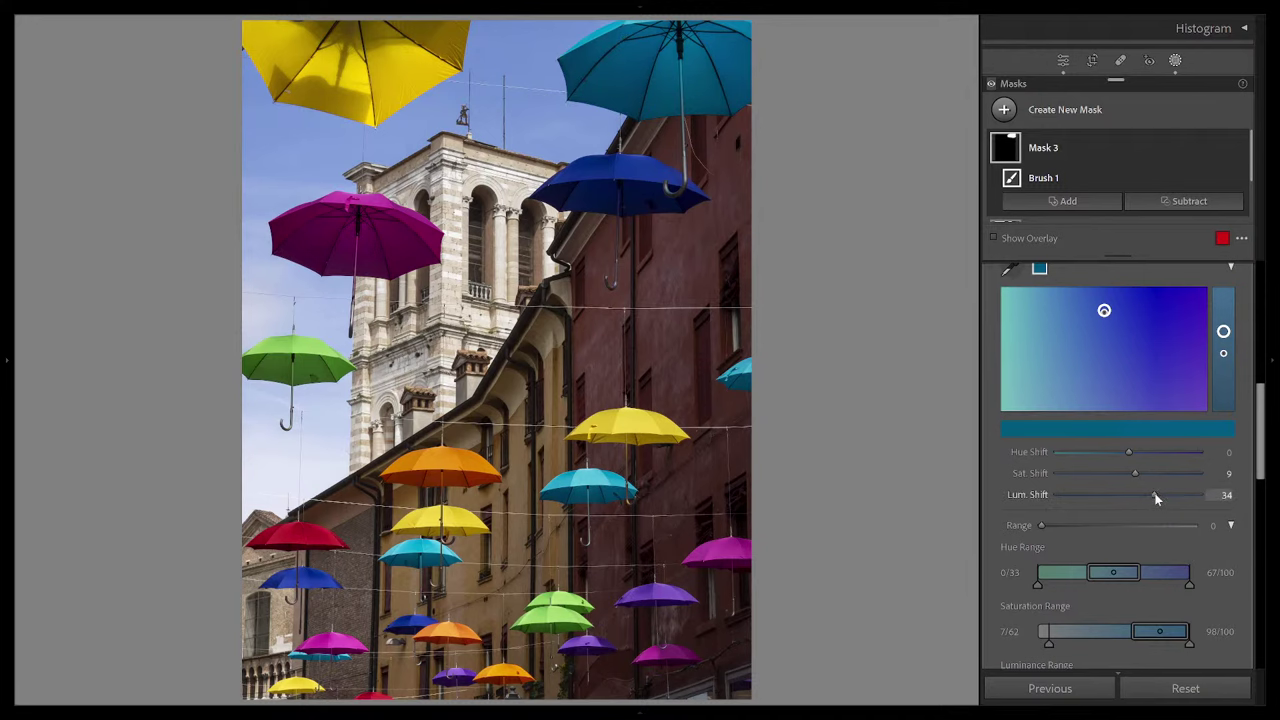
drag(1156, 497, 1151, 495)
Step: Add a new brush mask on the large magenta umbrella
click(1004, 110)
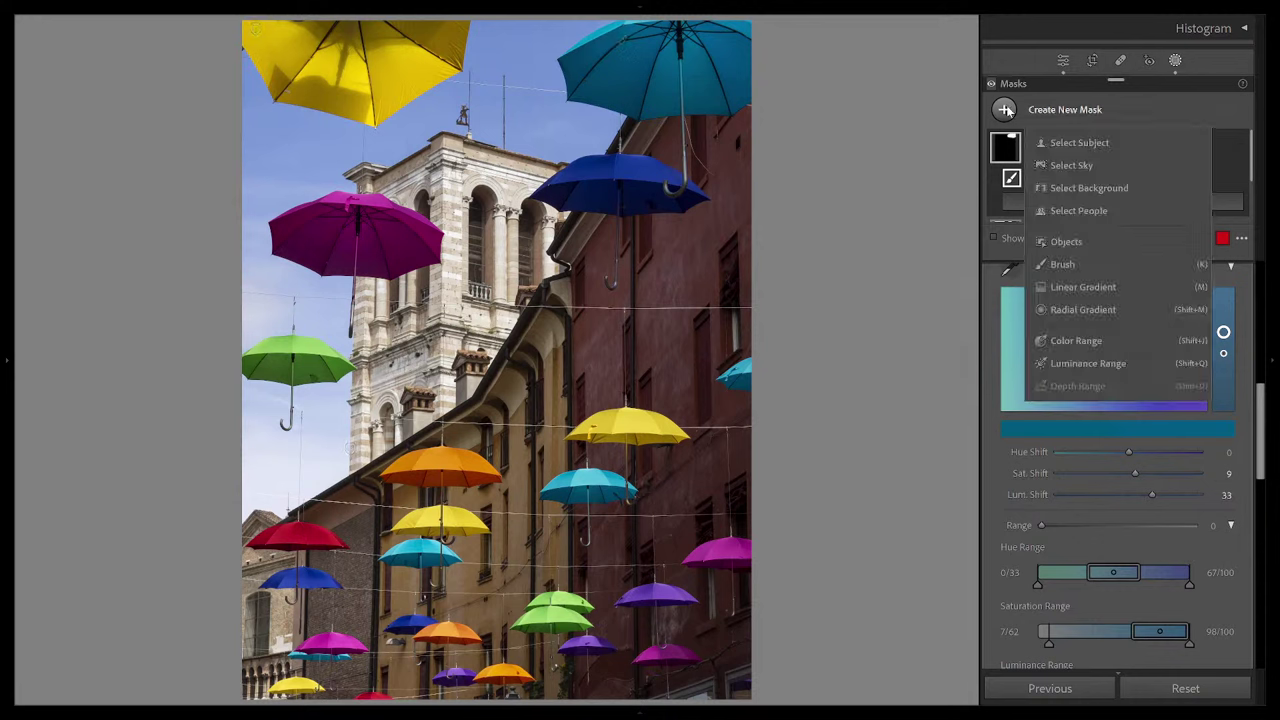
click(1077, 263)
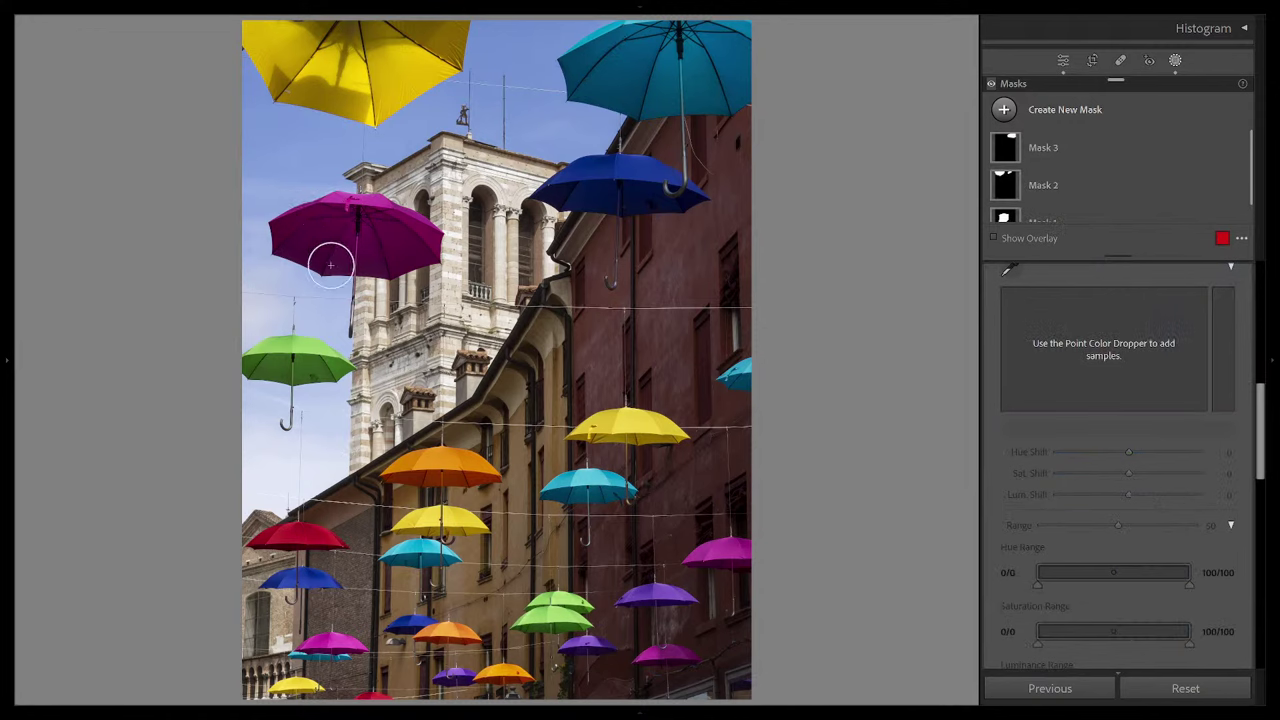
click(1066, 111)
key(Escape)
key(ctrl+z)
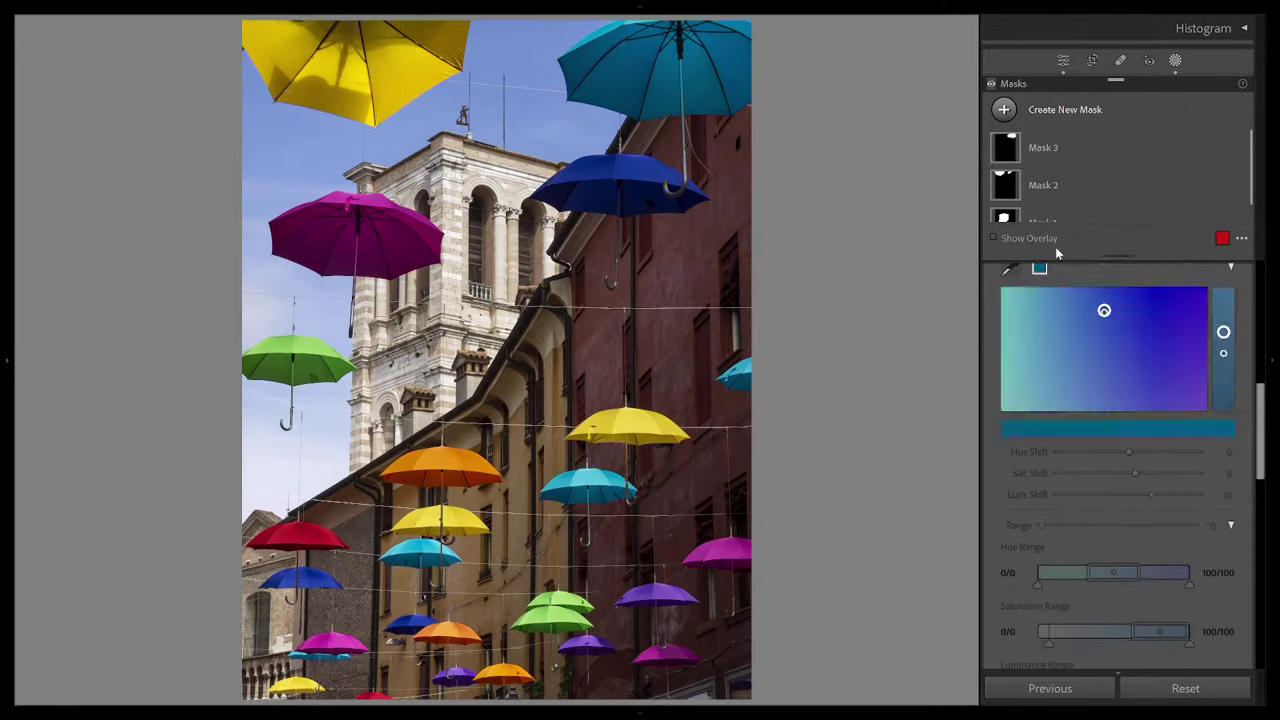
key(ctrl+z)
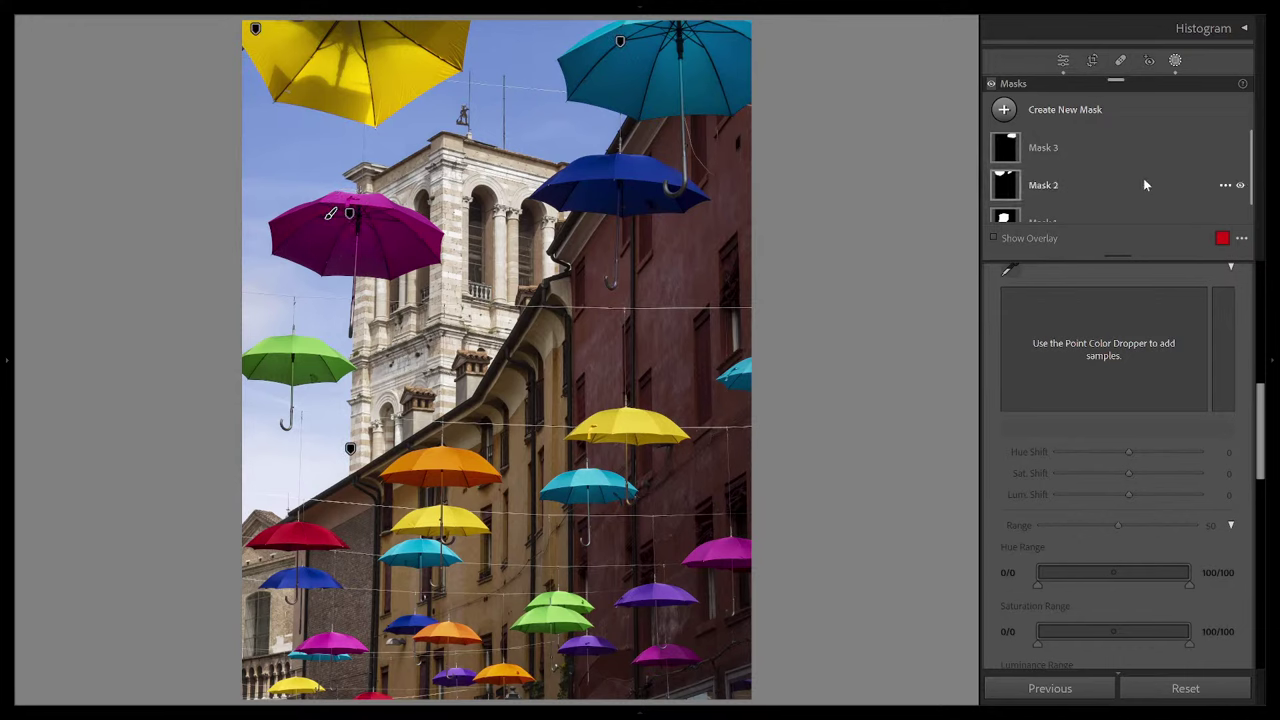
Step: Add a new brush mask on the large green umbrella beside the tower
click(1004, 111)
key(Escape)
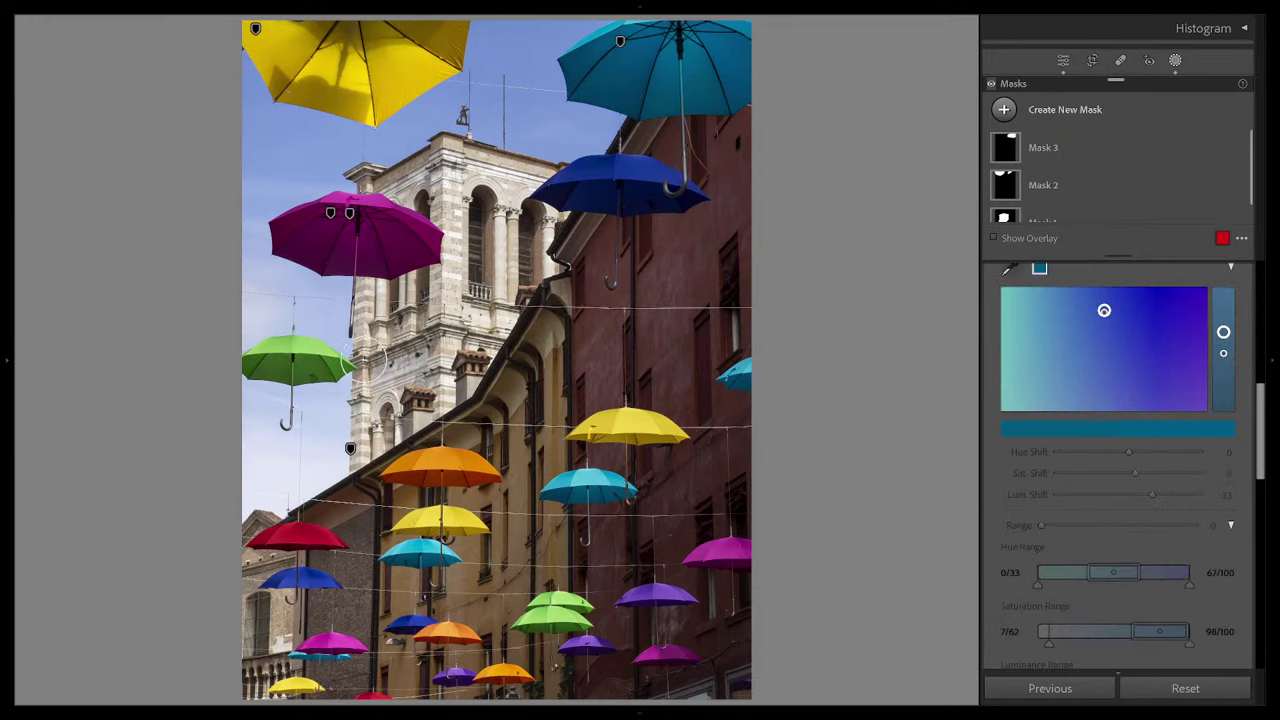
key(ctrl+z)
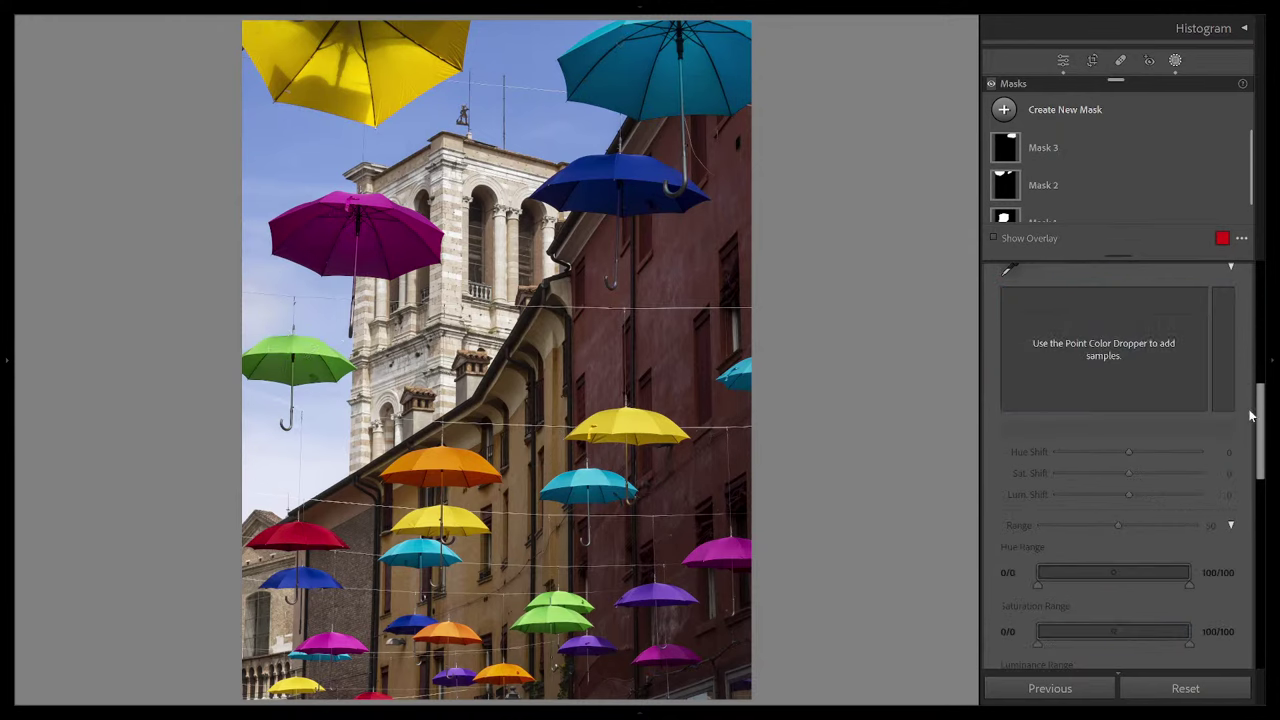
key(Escape)
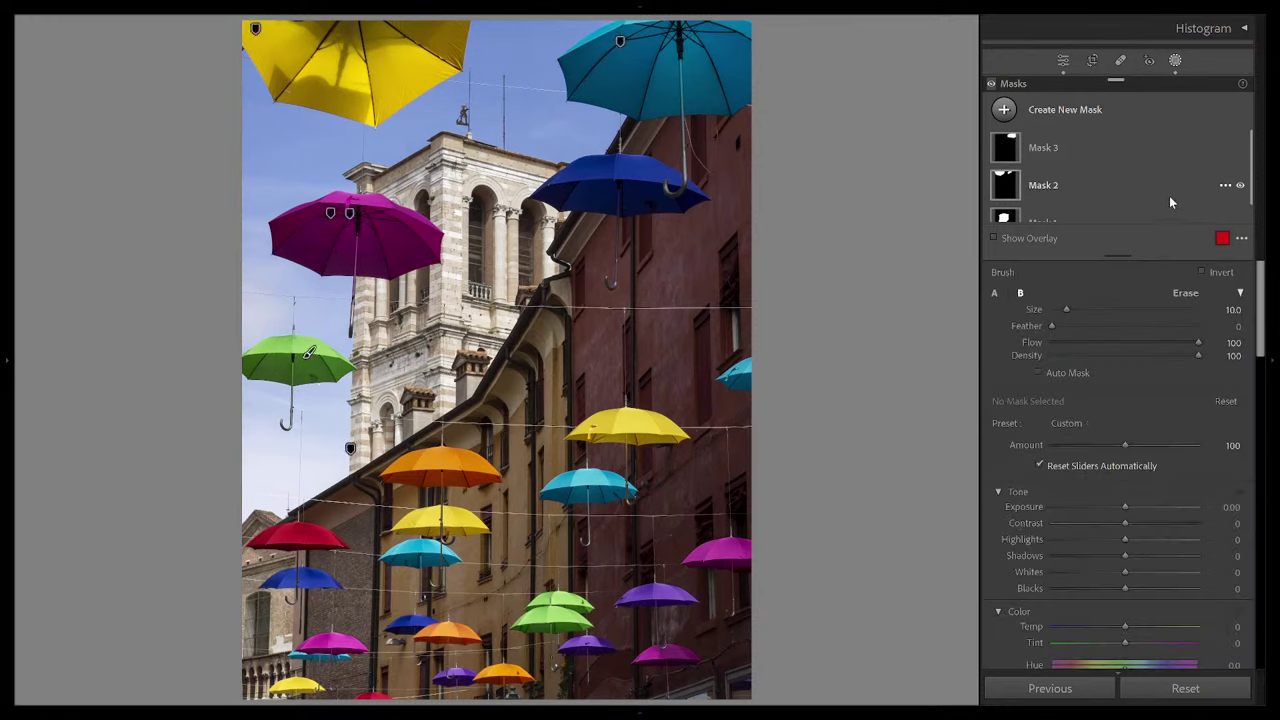
key(Escape)
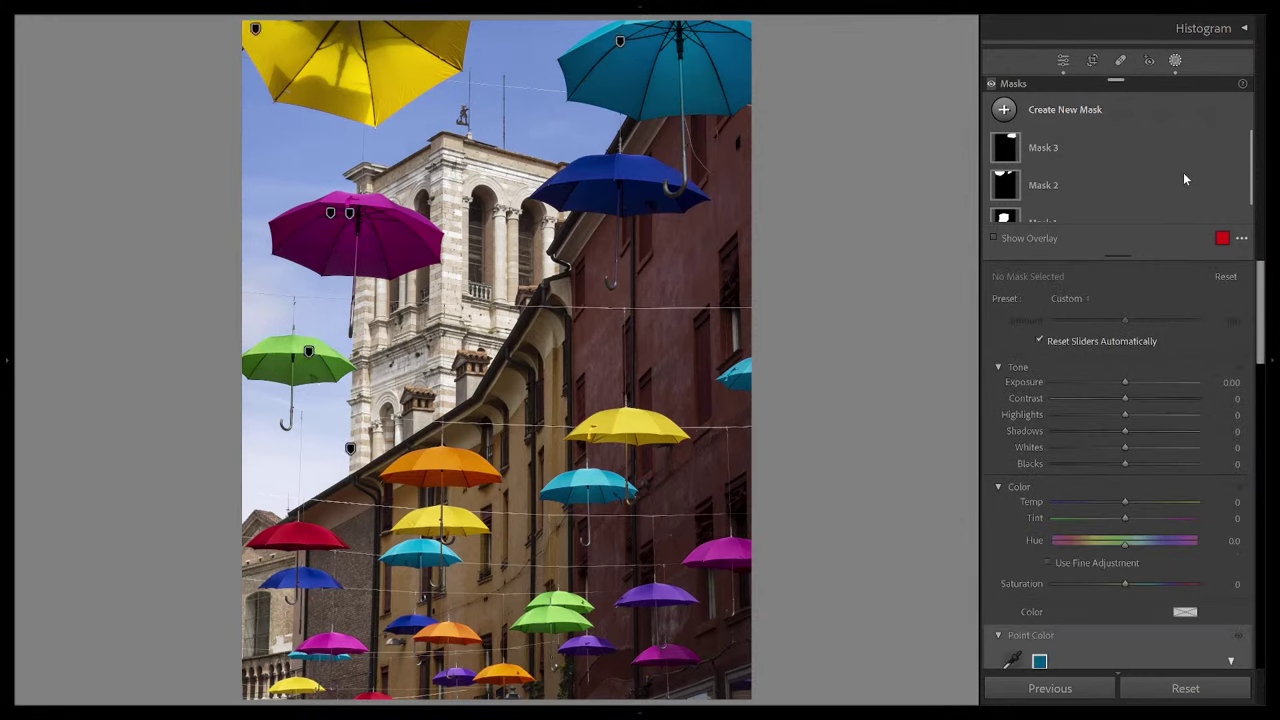
Step: Close and reopen the masking tools to refresh the mask list, and select Mask 6
scroll(1173, 413, down, 10)
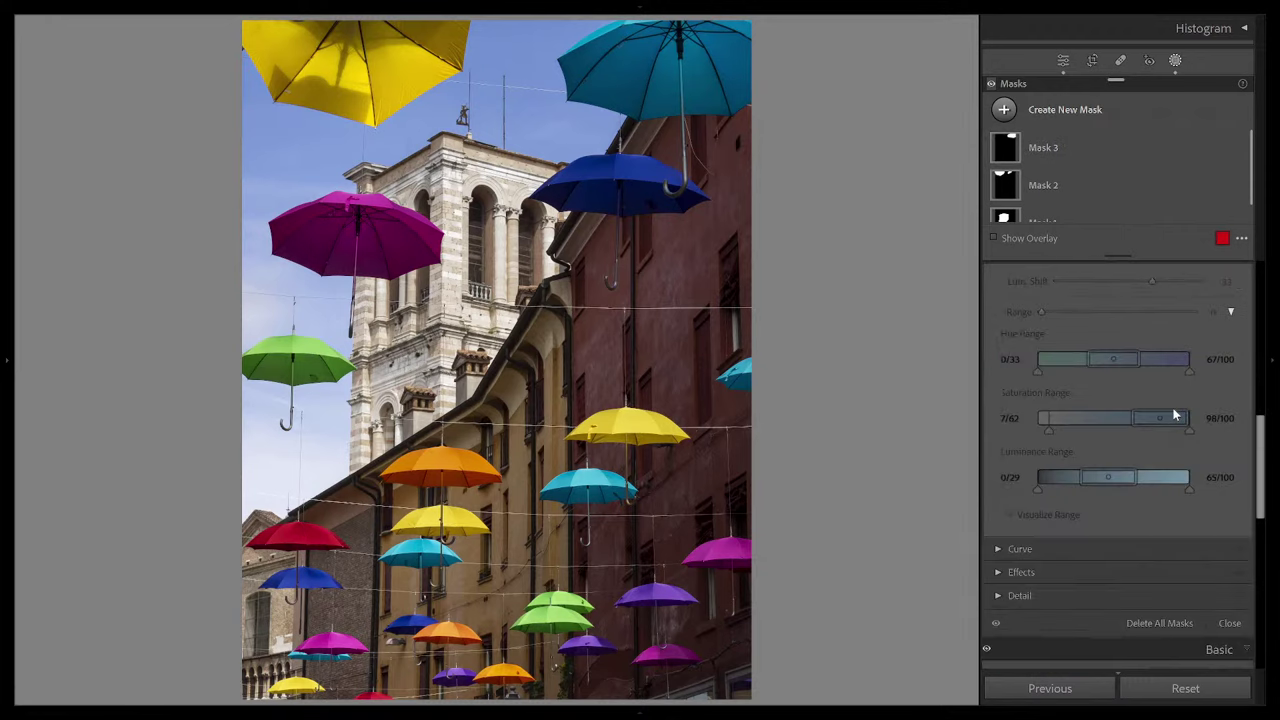
click(1228, 421)
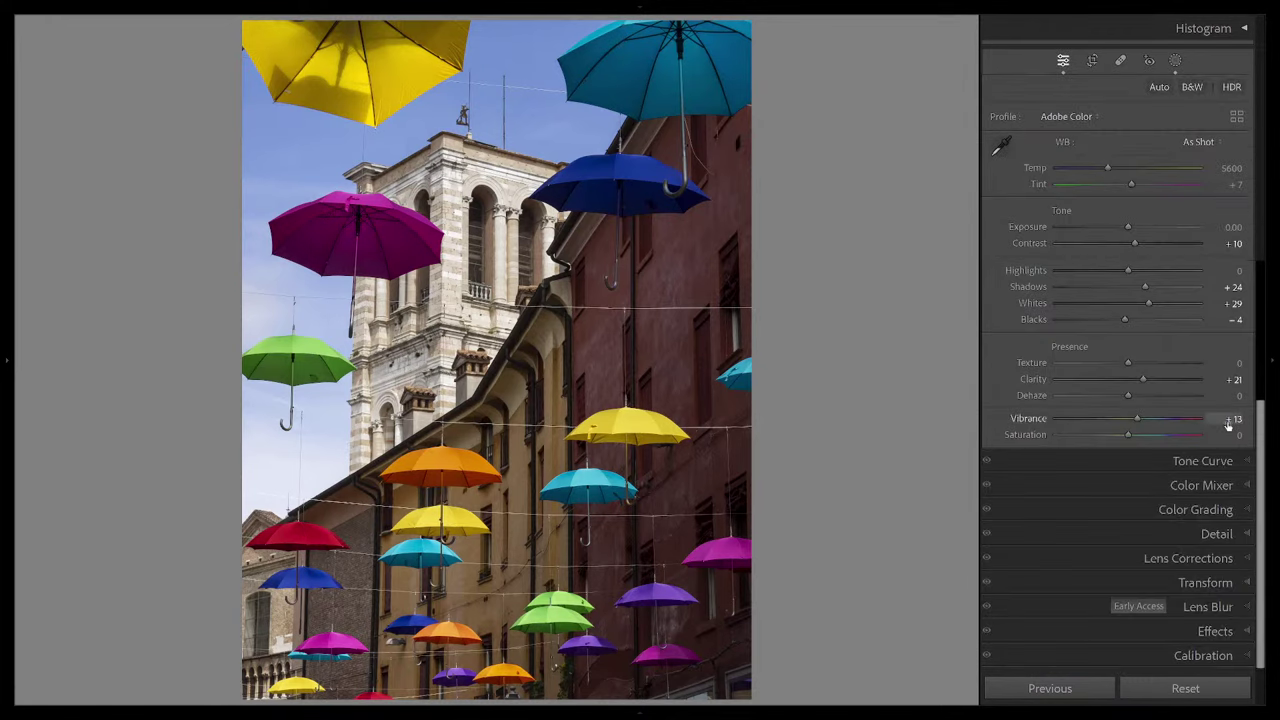
scroll(1200, 305, up, 1)
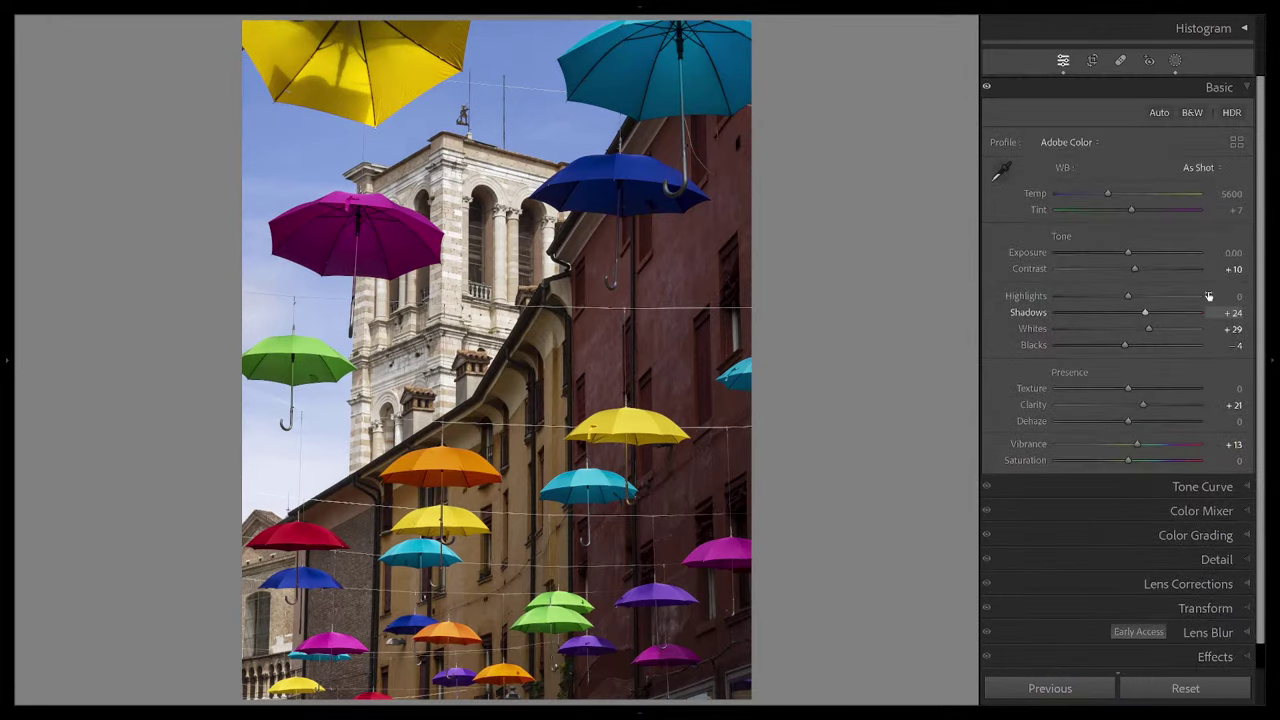
click(1176, 61)
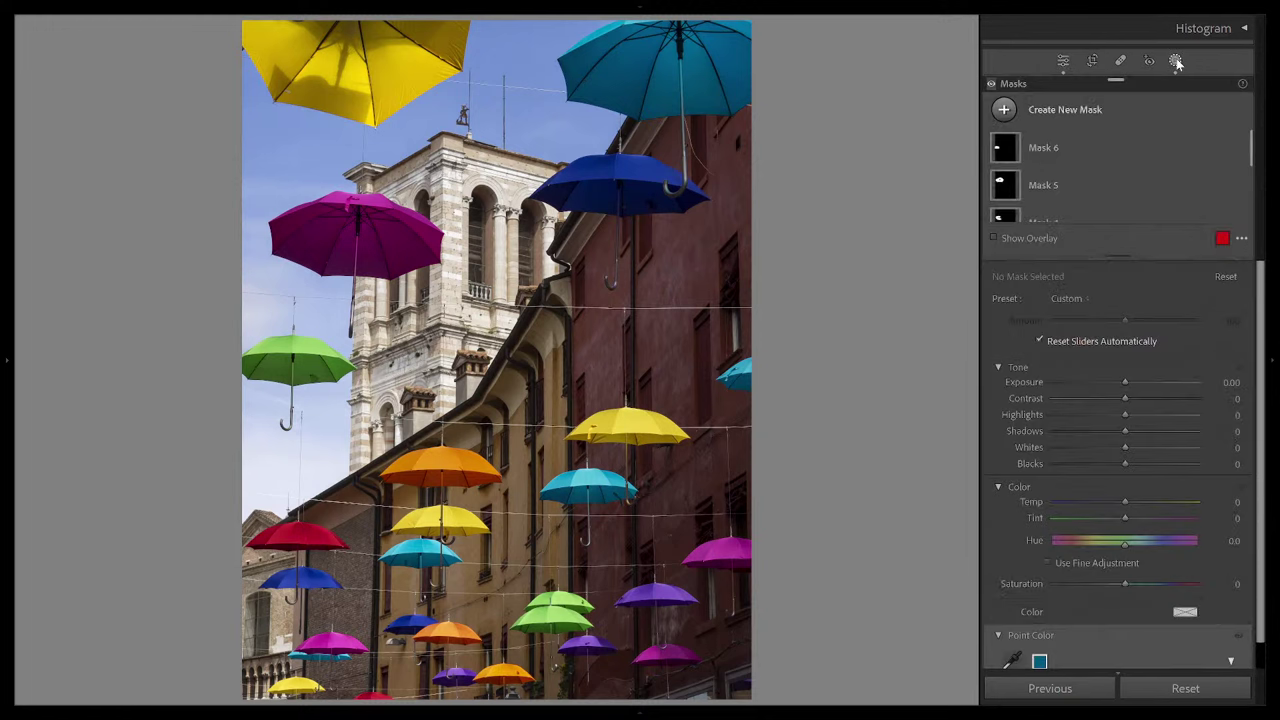
click(1005, 150)
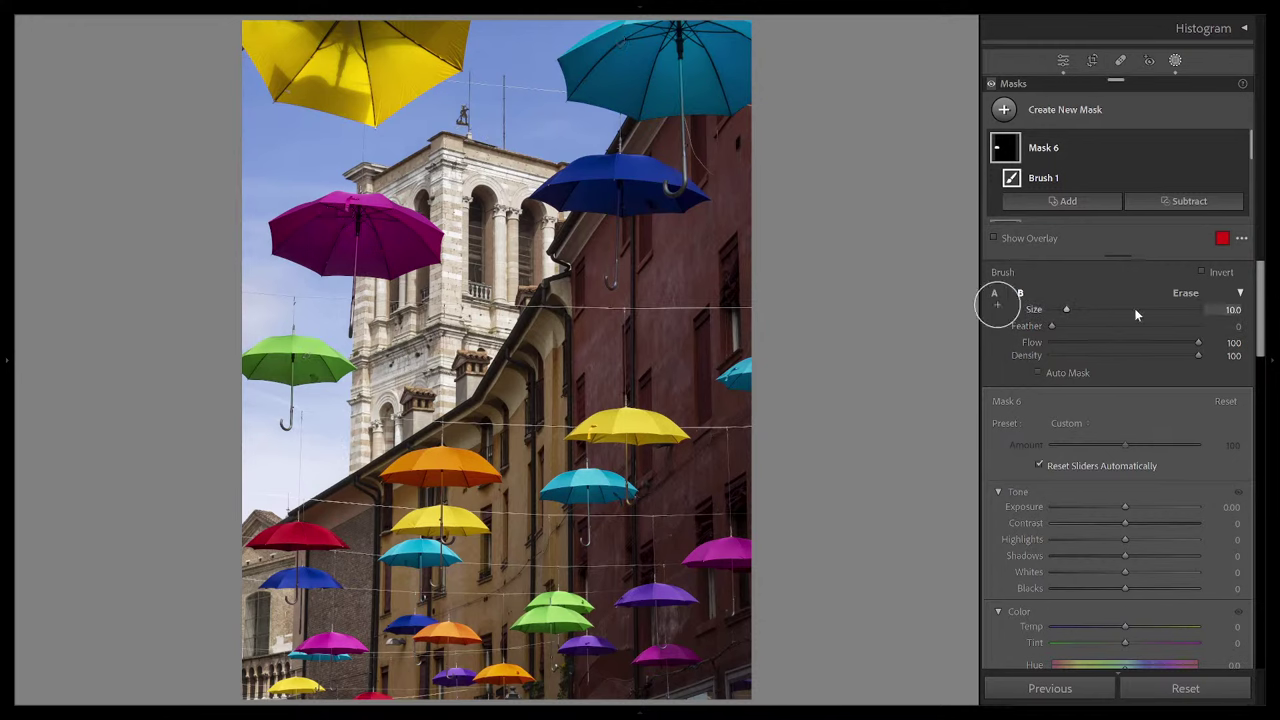
Step: Try twice to create another brush mask, and check the mask list for it
click(1105, 203)
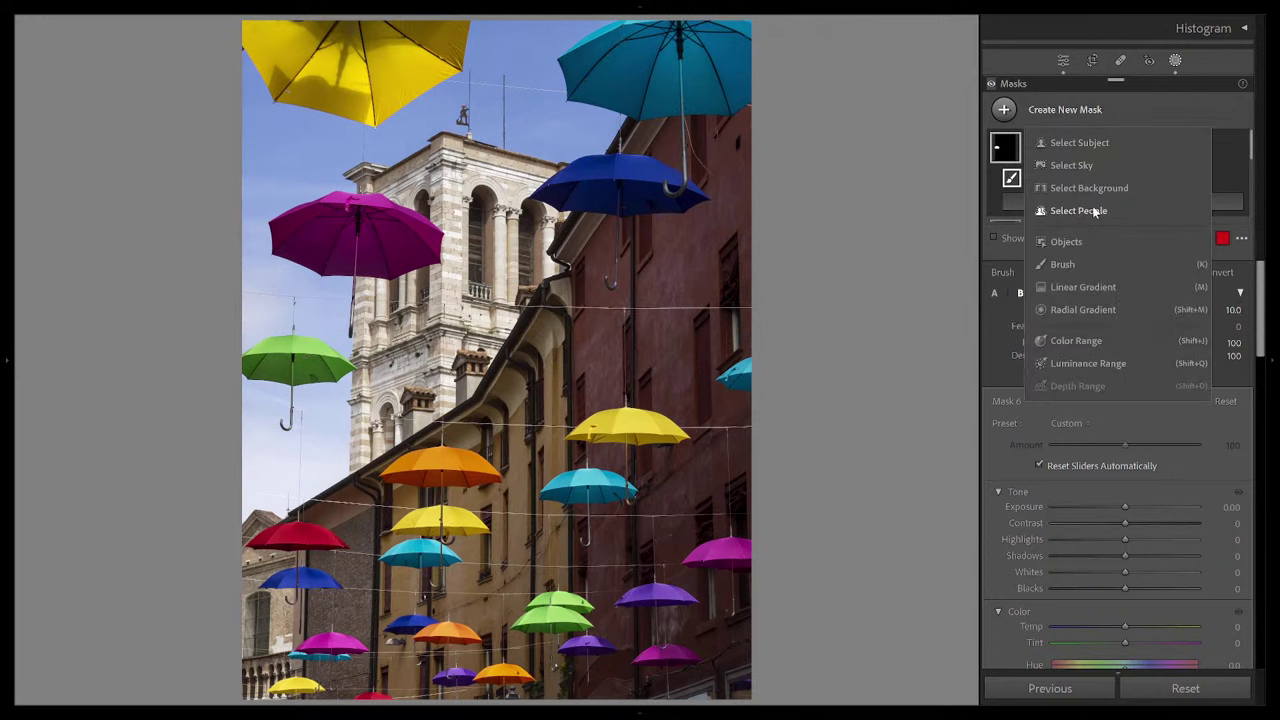
click(1060, 264)
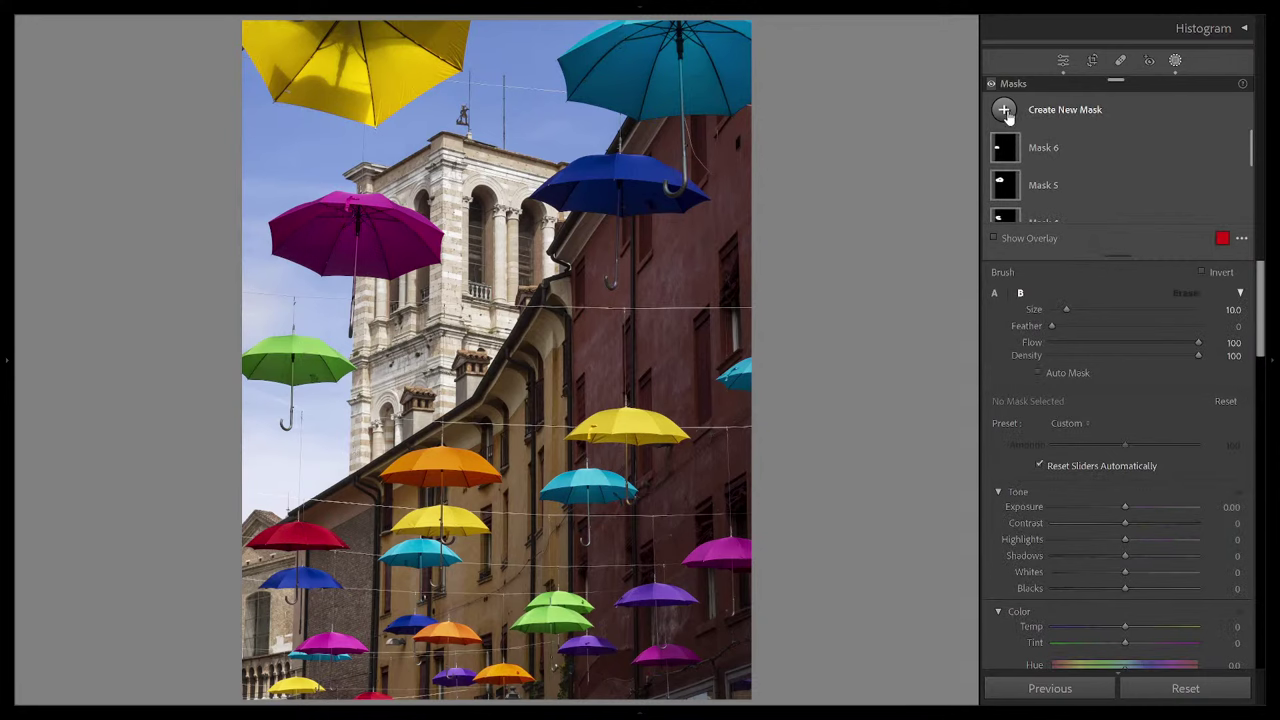
click(1005, 112)
click(1072, 261)
scroll(1134, 153, down, 4)
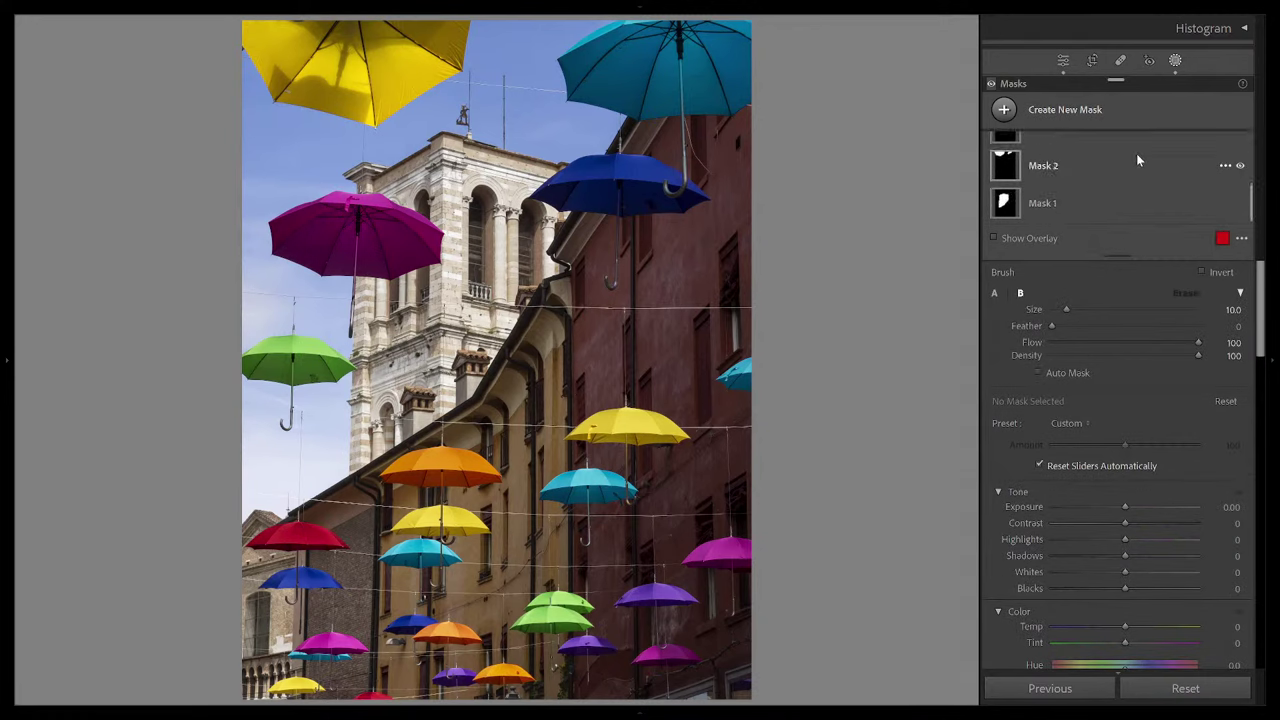
scroll(1140, 156, up, 4)
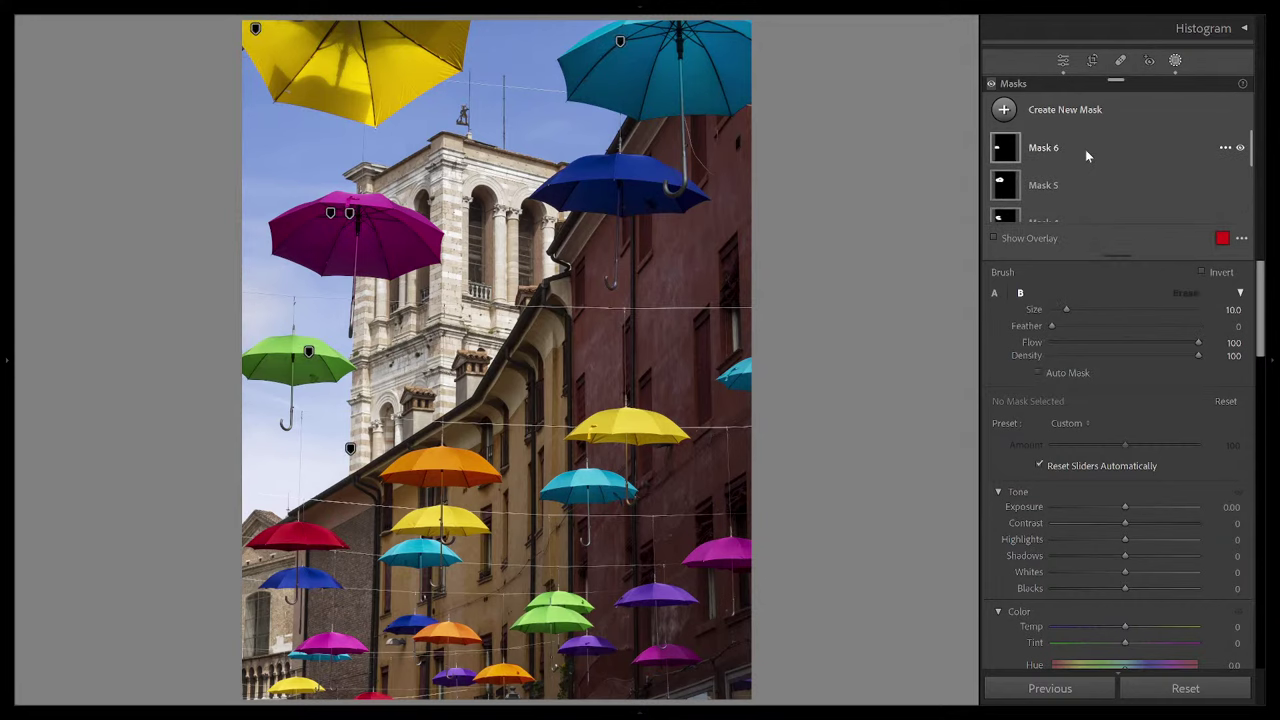
Step: View the sunset photo enlarged in the library, and reopen the umbrella photo for developing
key(g)
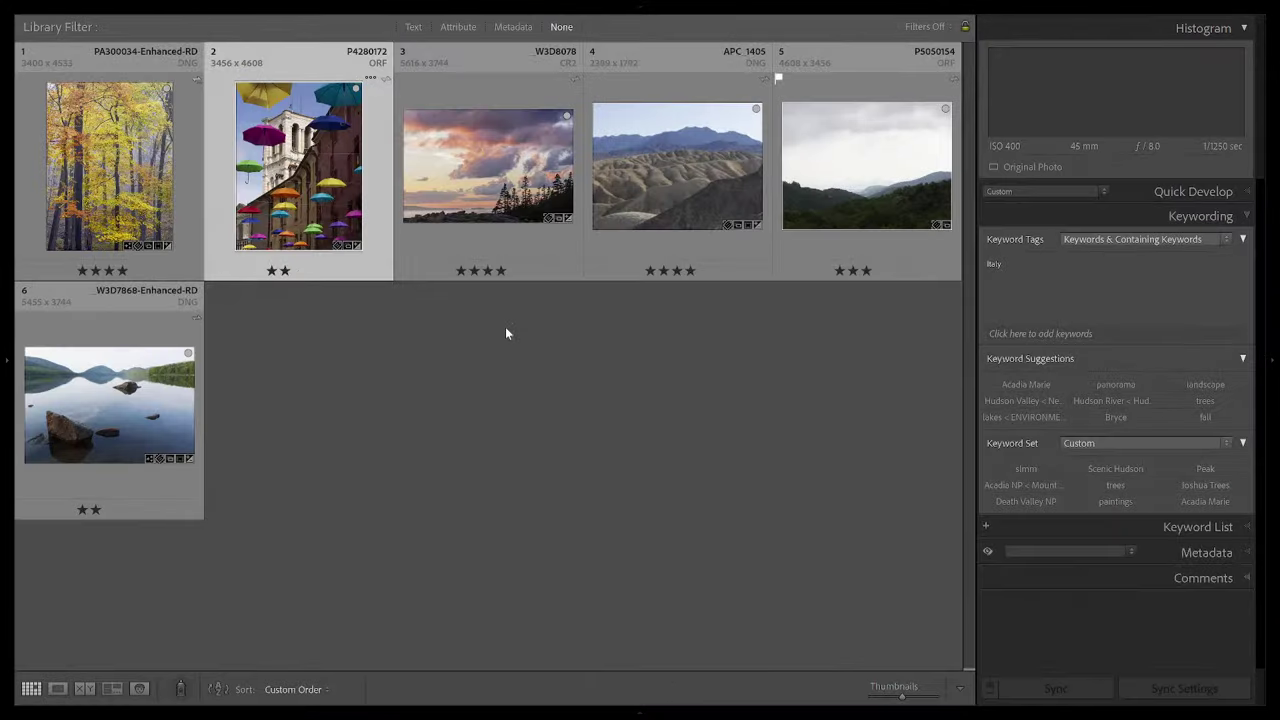
click(540, 341)
double_click(490, 180)
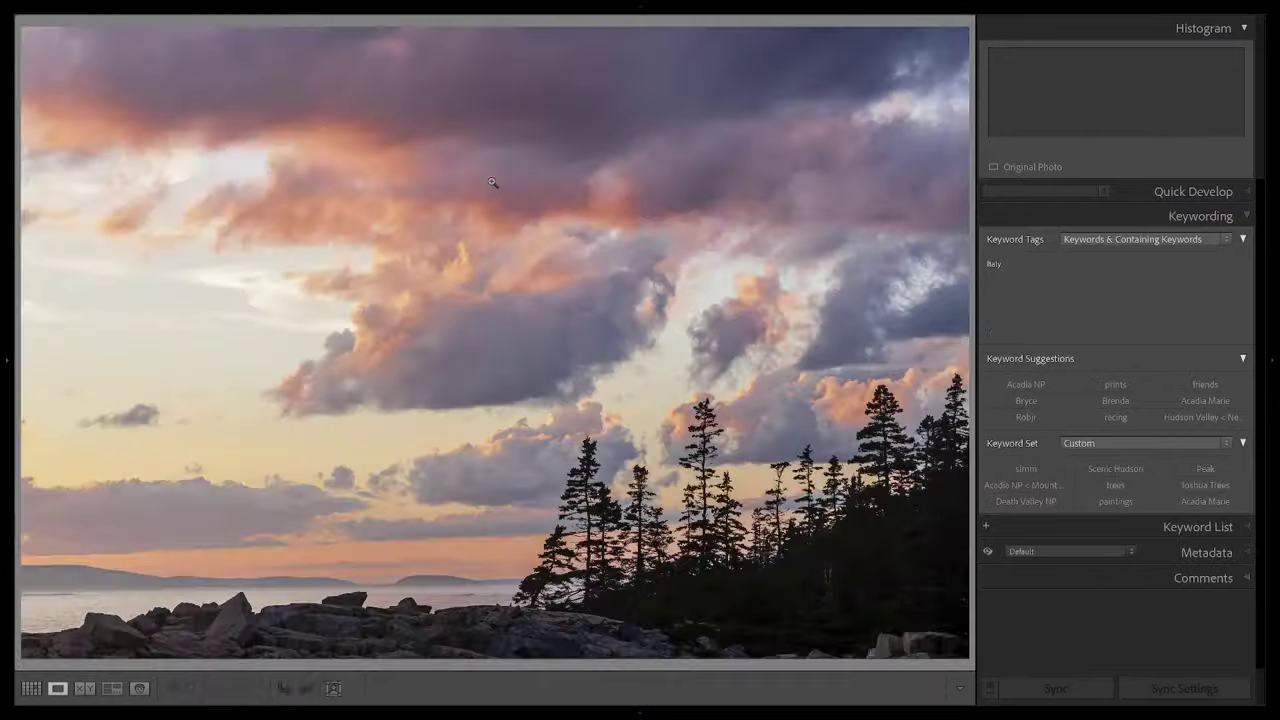
key(g)
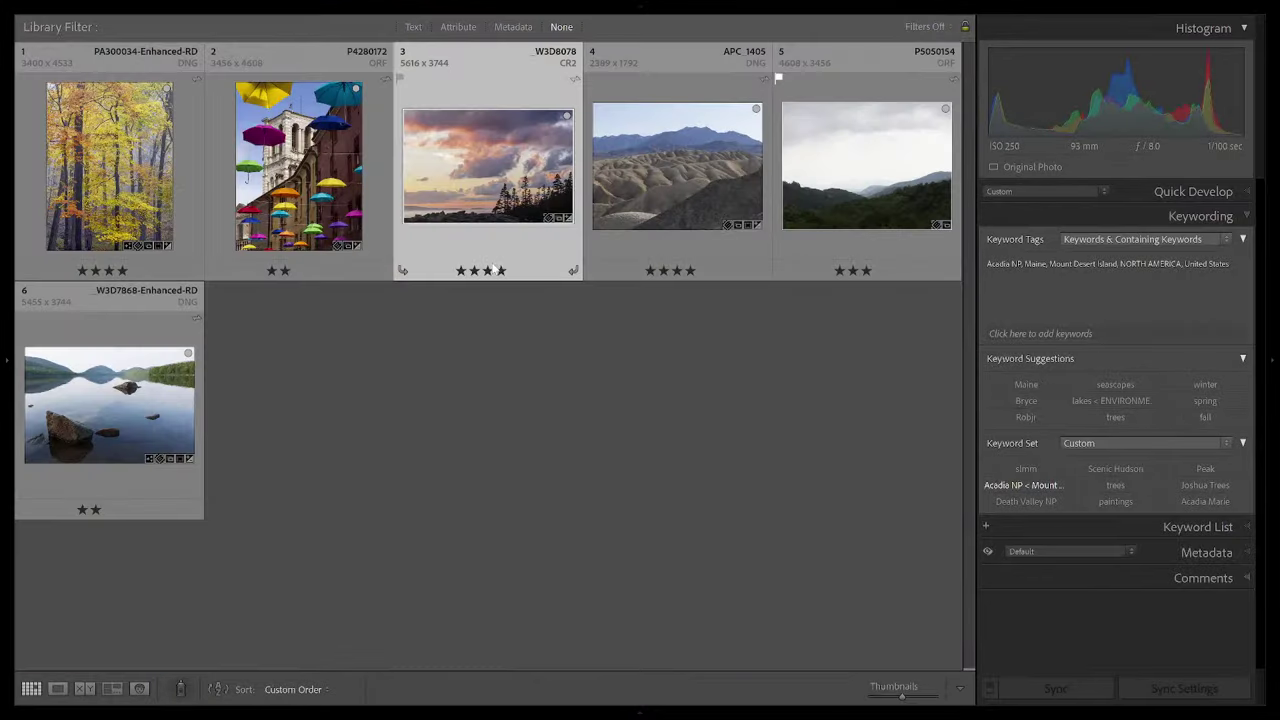
click(323, 161)
key(d)
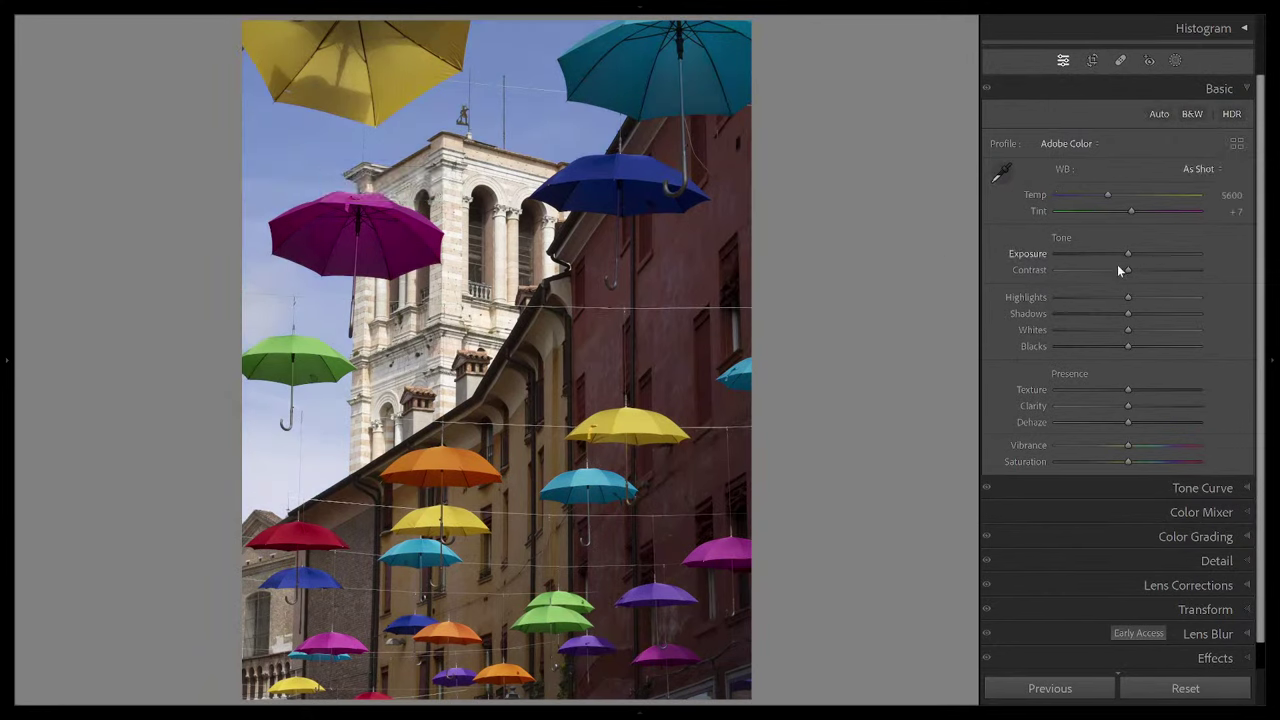
Step: Try to start a new brush mask on the umbrella photo, and check the mask's adjustment settings
click(1174, 61)
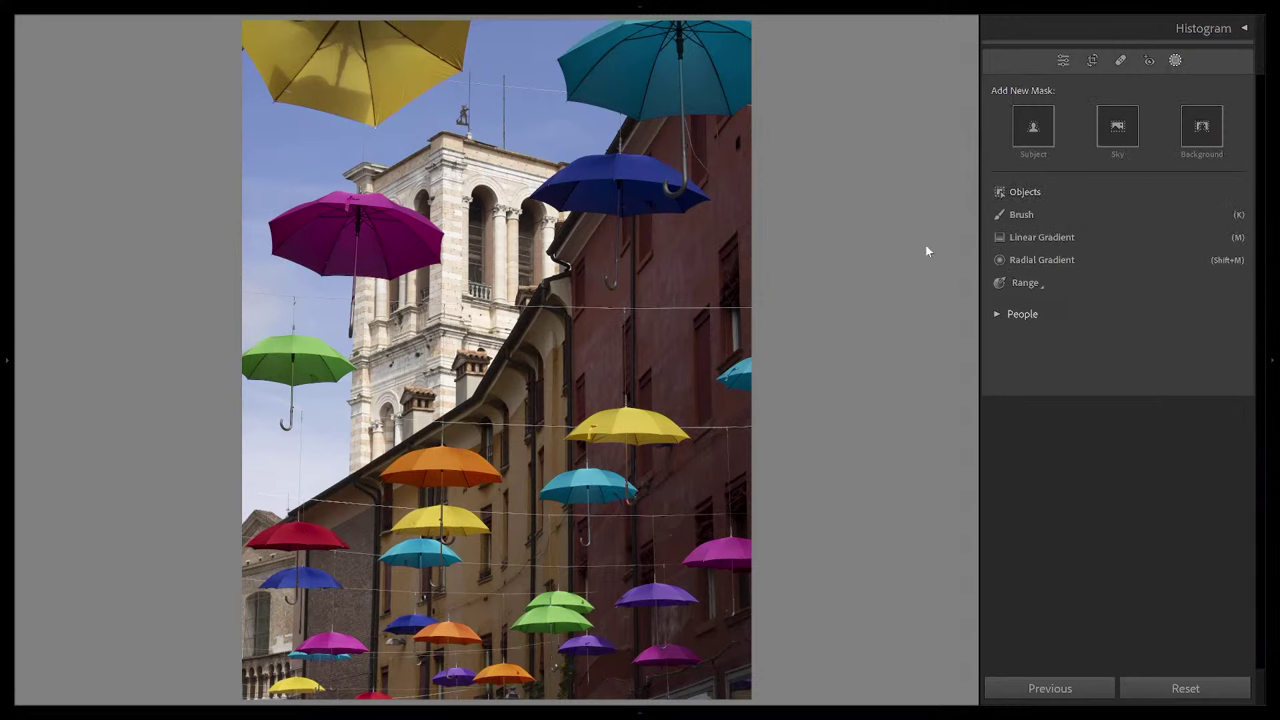
click(1022, 215)
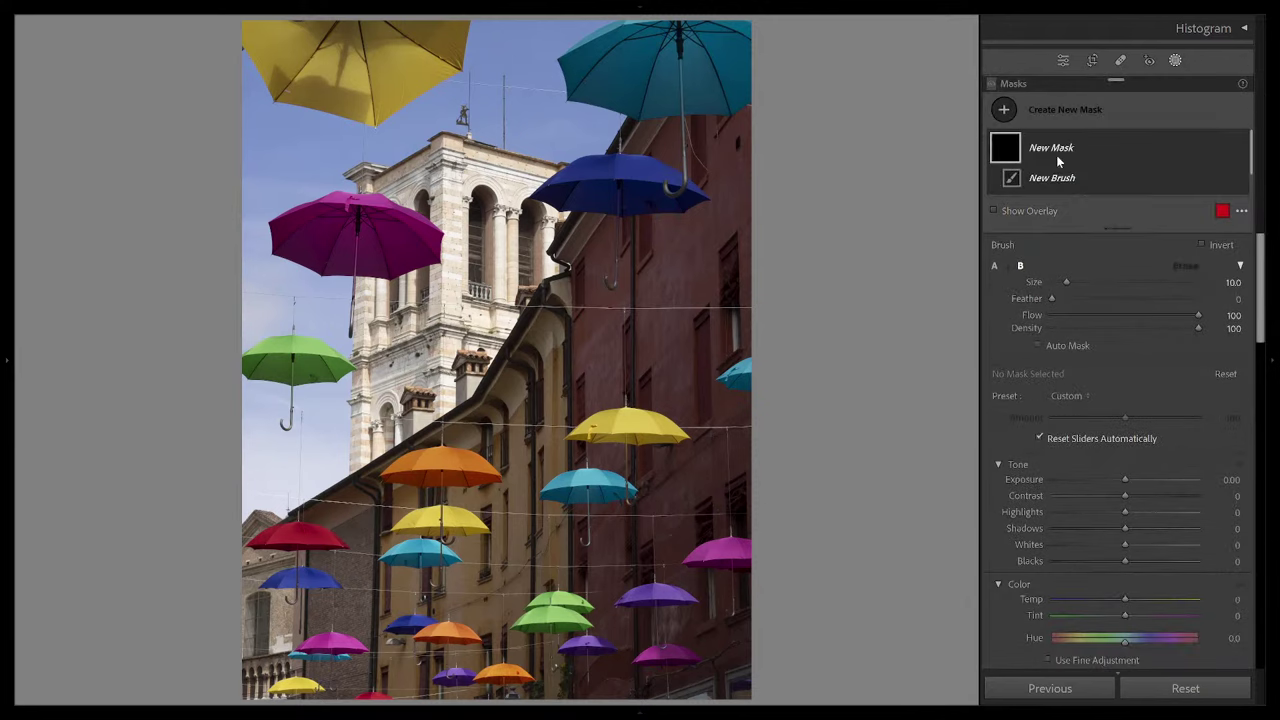
scroll(1071, 153, down, 1)
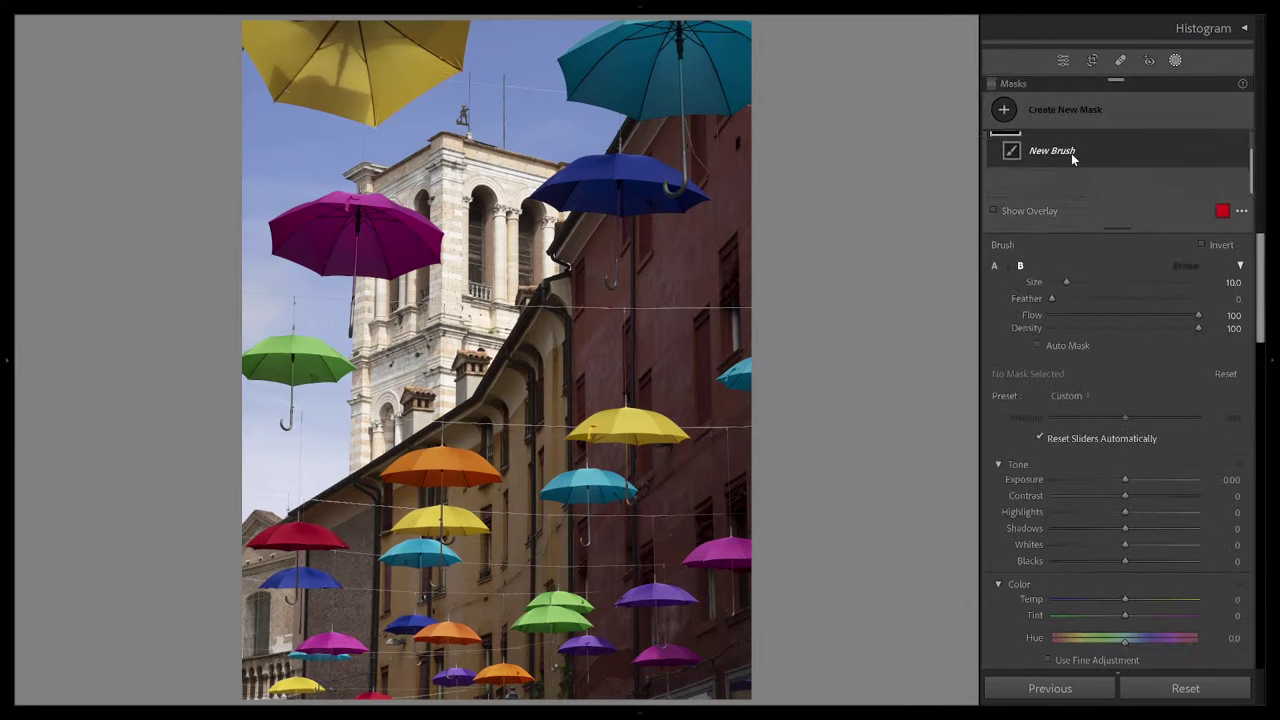
scroll(1076, 153, up, 1)
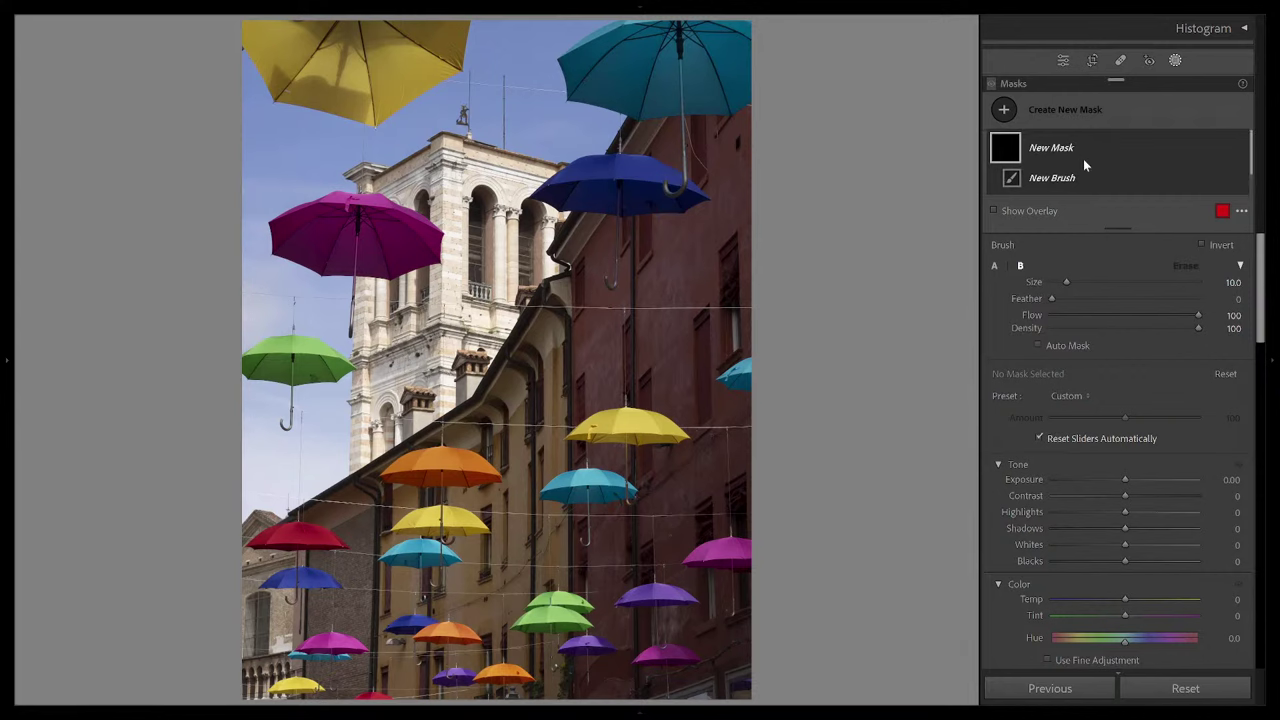
mouse_move(4, 366)
scroll(1114, 316, down, 10)
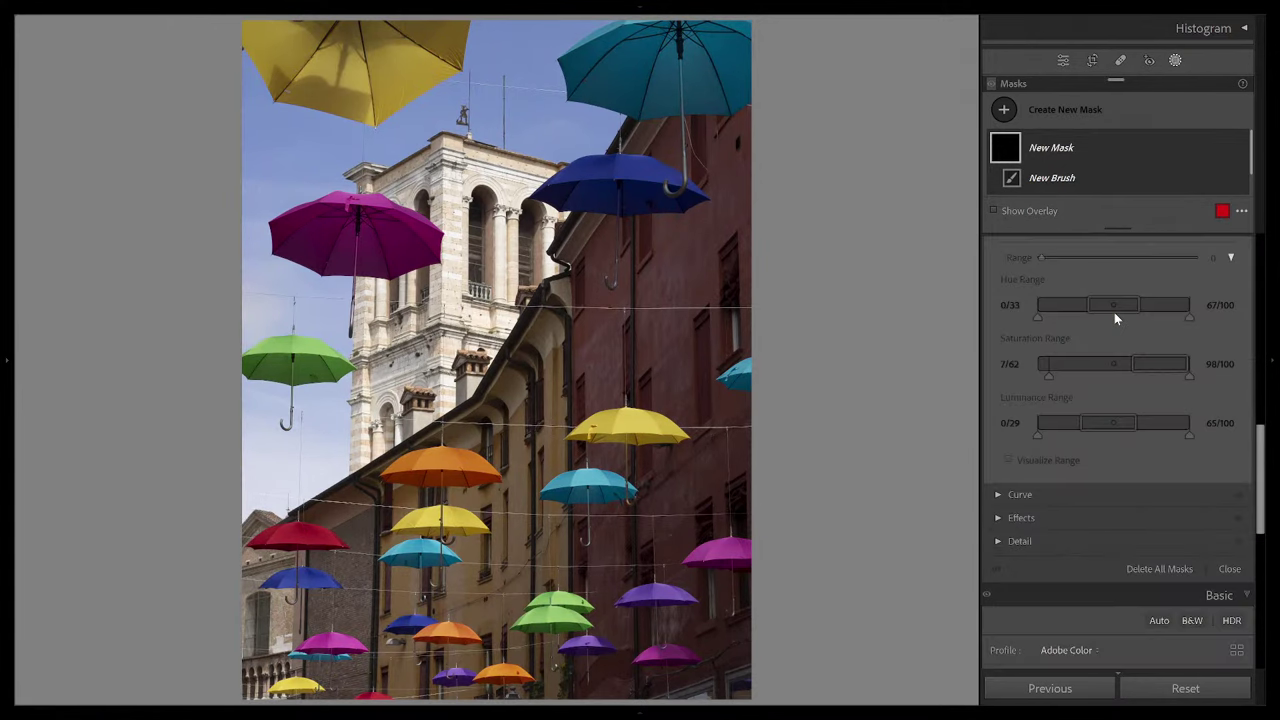
scroll(1115, 316, down, 3)
scroll(1115, 316, up, 5)
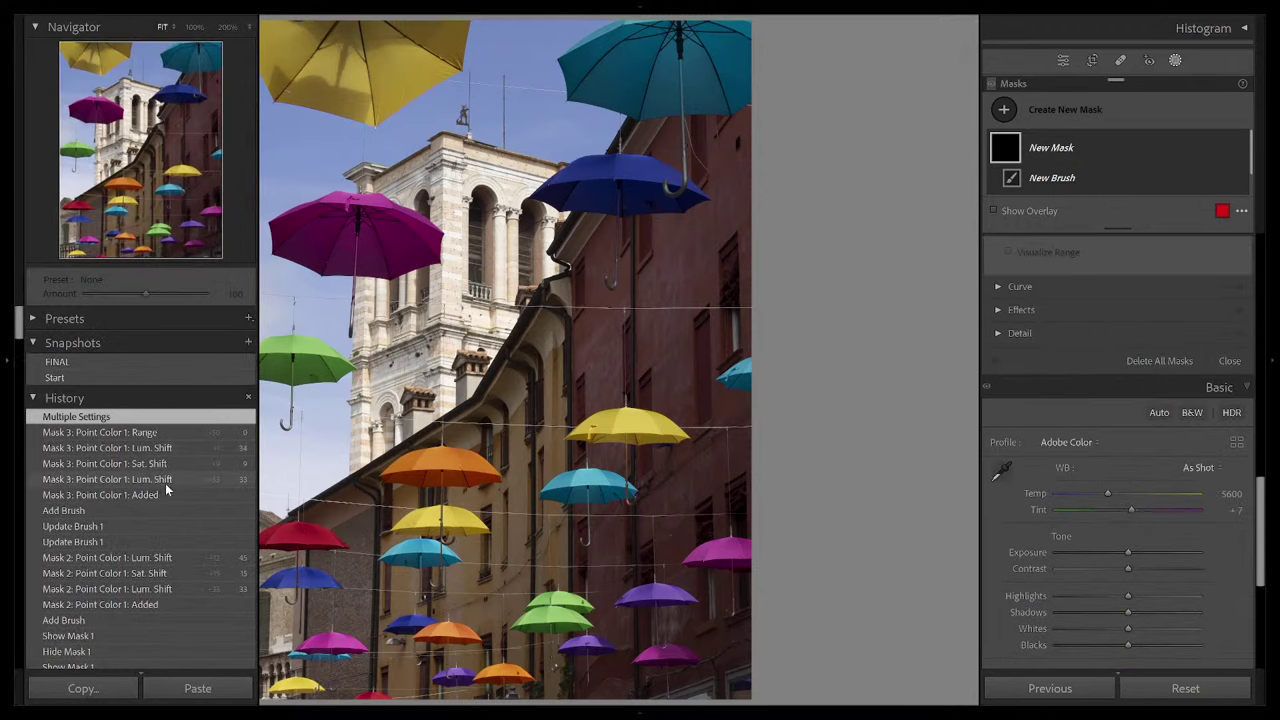
Step: Restore the umbrella photo to the history state "Mask 3: Point Color 1: Range"
scroll(167, 490, down, 3)
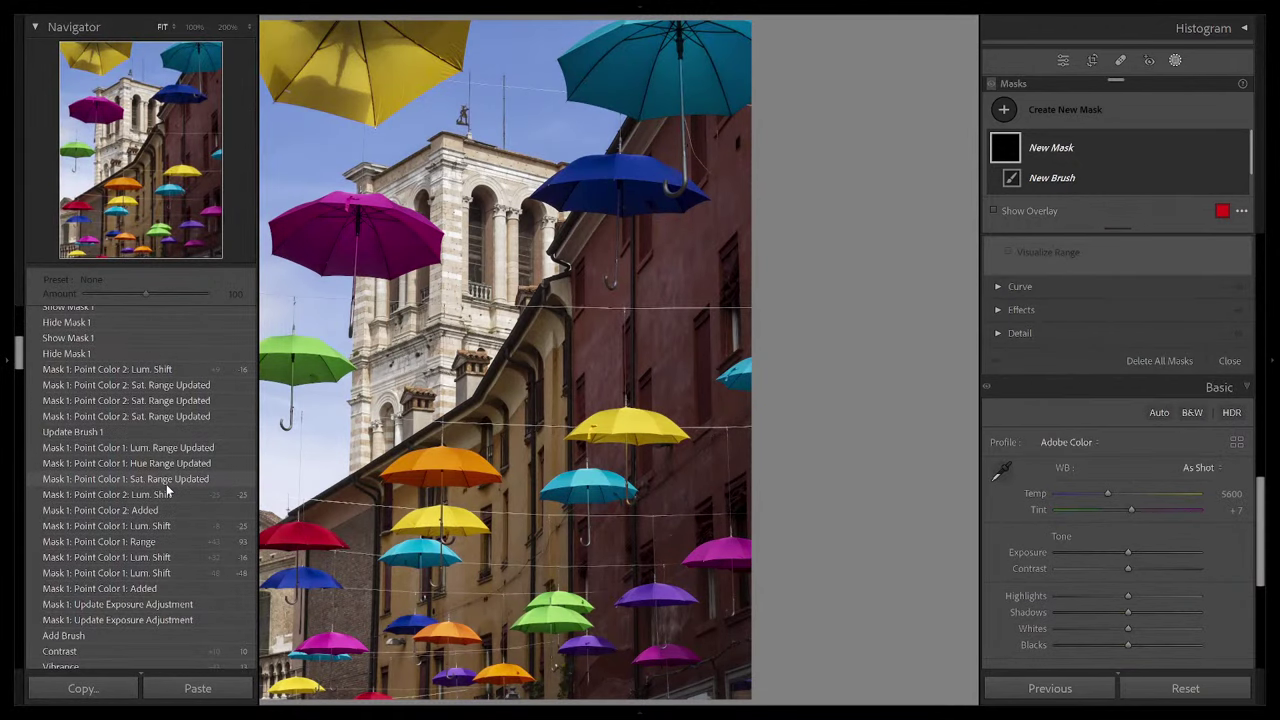
scroll(167, 490, up, 4)
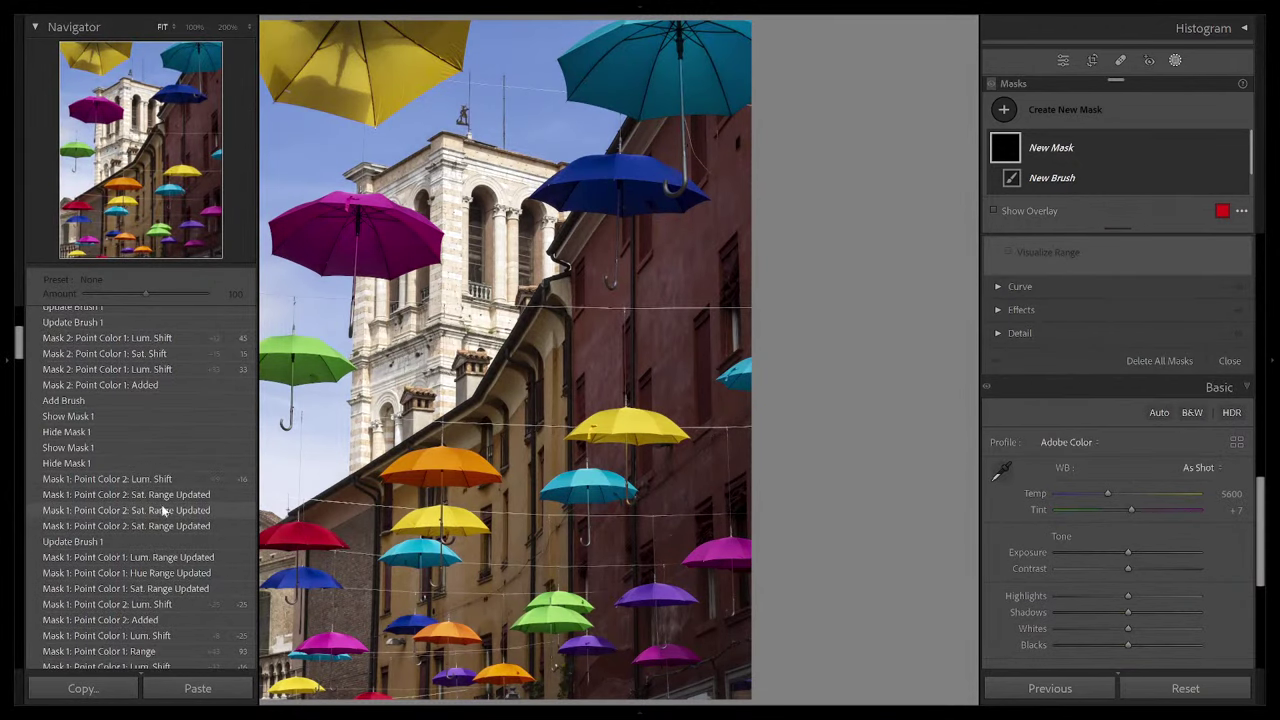
scroll(160, 490, up, 4)
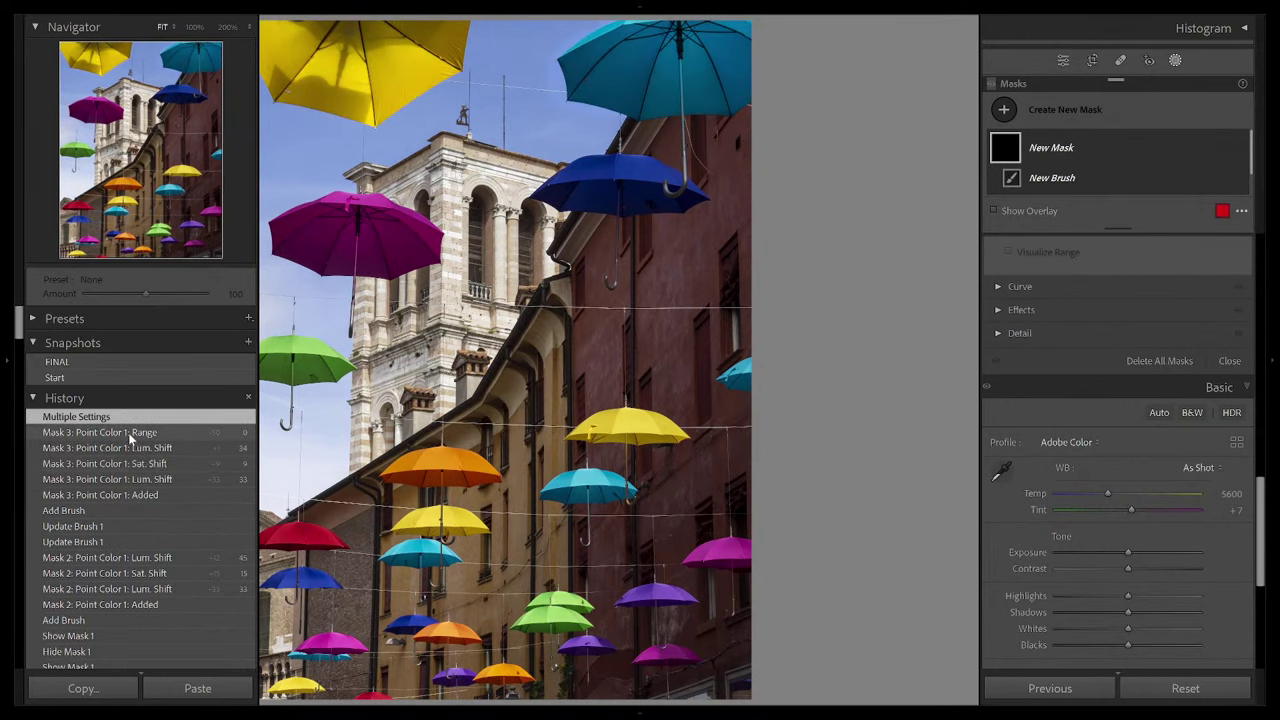
click(130, 437)
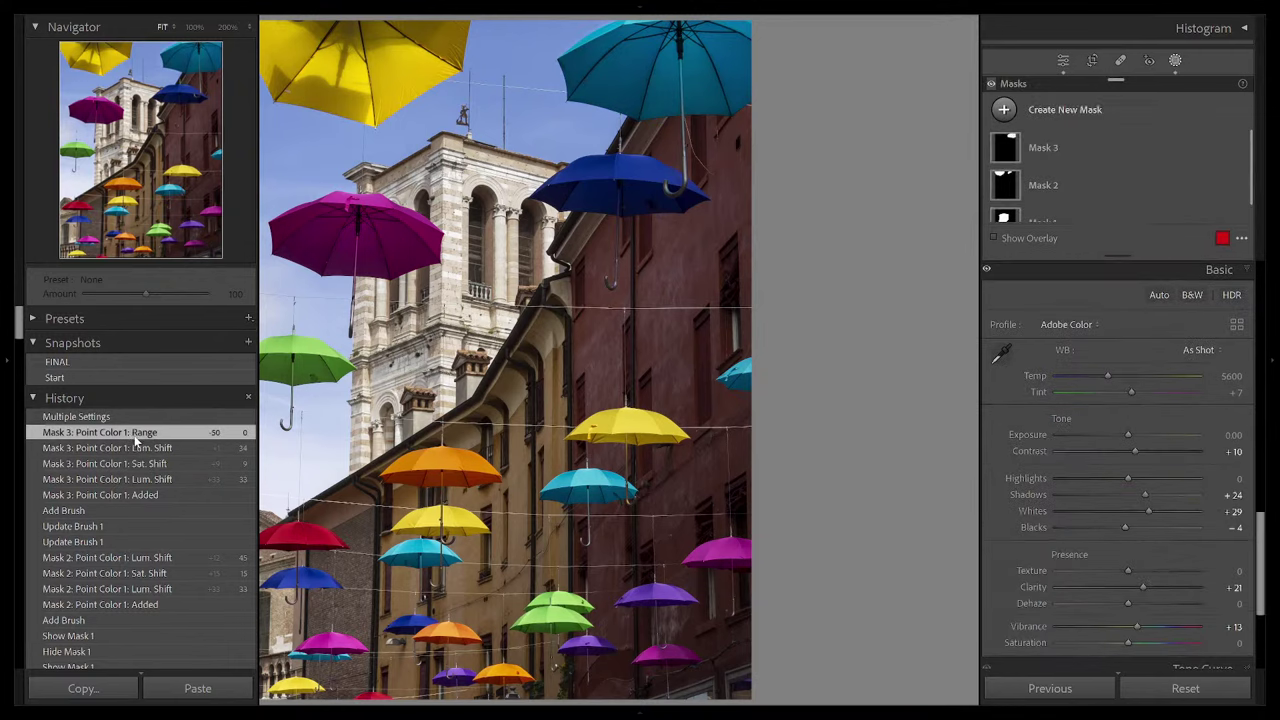
click(112, 414)
click(126, 432)
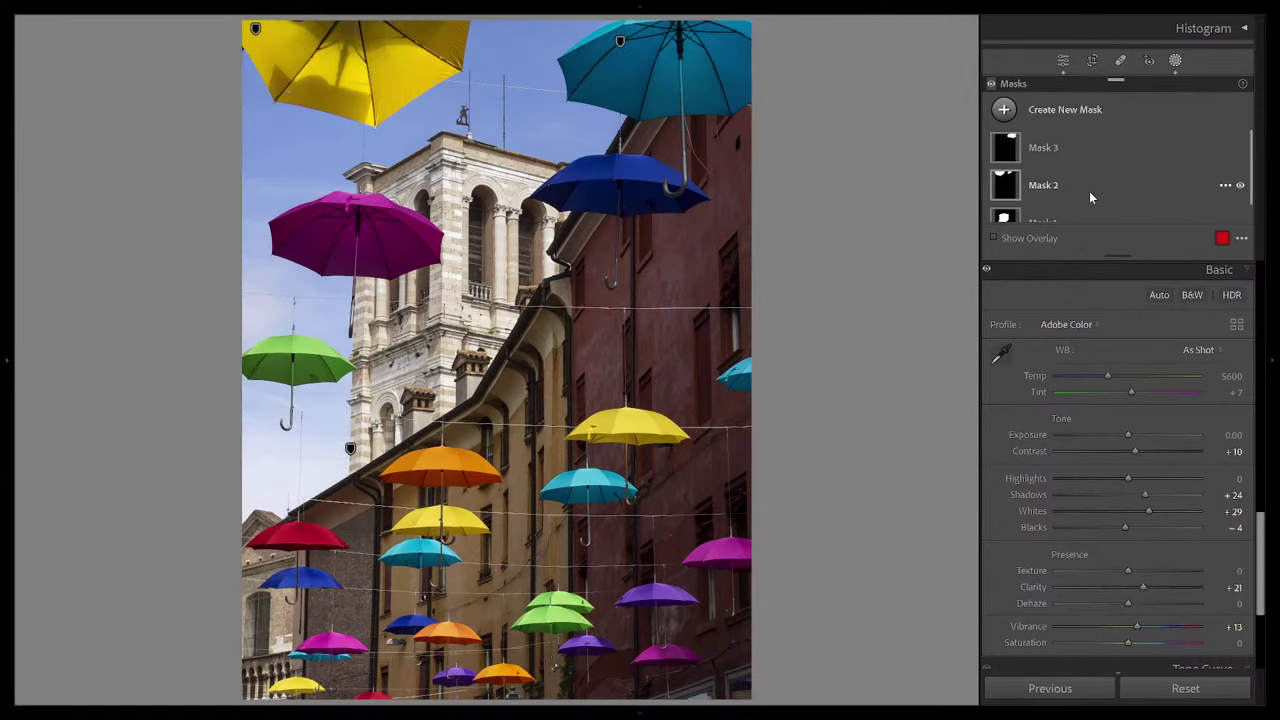
Step: Paint a new brush mask over the large magenta umbrella
click(1005, 109)
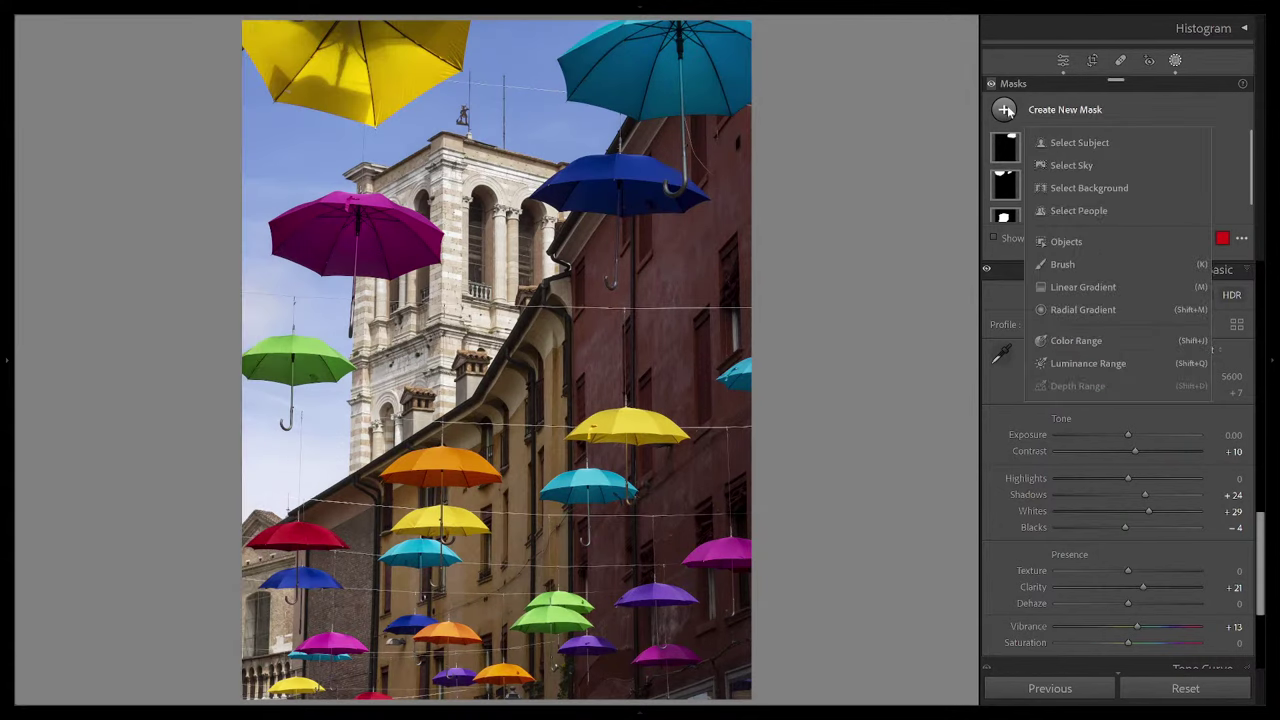
click(1063, 264)
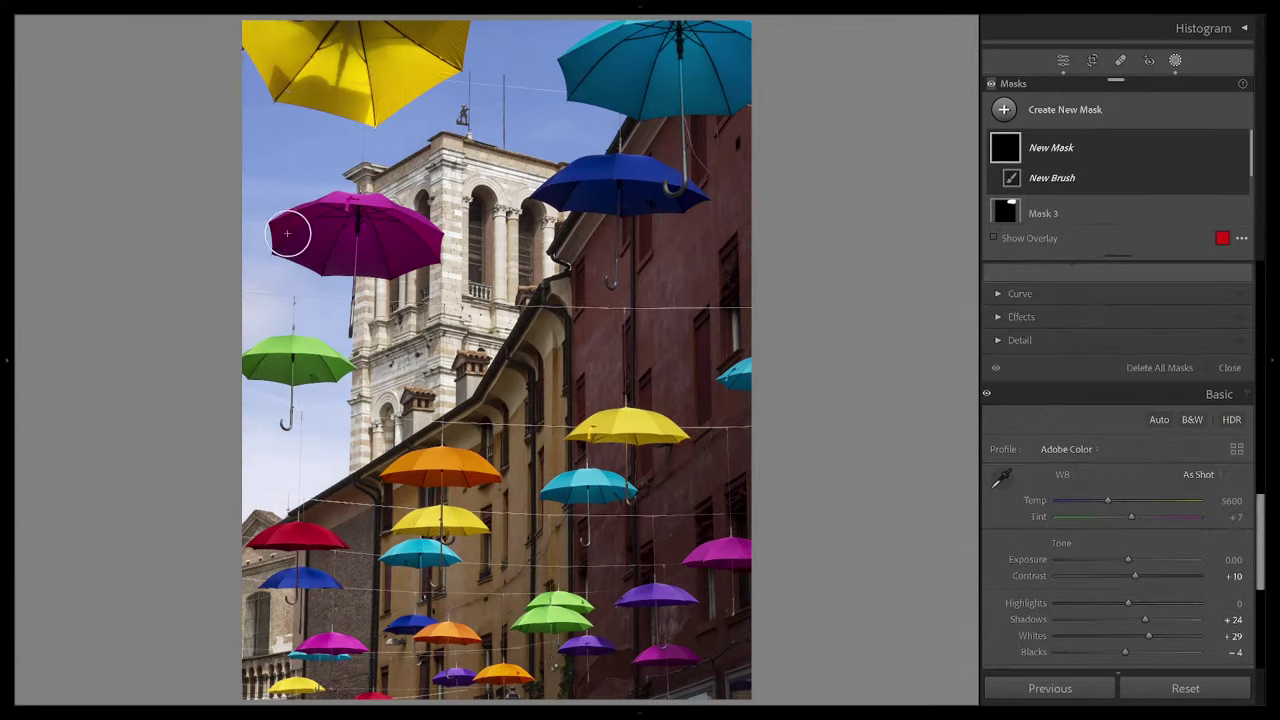
mouse_move(288, 229)
mouse_down()
mouse_move(401, 266)
mouse_move(429, 246)
mouse_move(397, 213)
mouse_move(353, 205)
mouse_move(321, 223)
mouse_move(401, 254)
mouse_move(431, 240)
mouse_move(445, 269)
mouse_move(375, 292)
mouse_move(406, 232)
mouse_move(410, 252)
mouse_move(349, 263)
mouse_move(301, 256)
mouse_move(287, 232)
mouse_move(375, 249)
mouse_up()
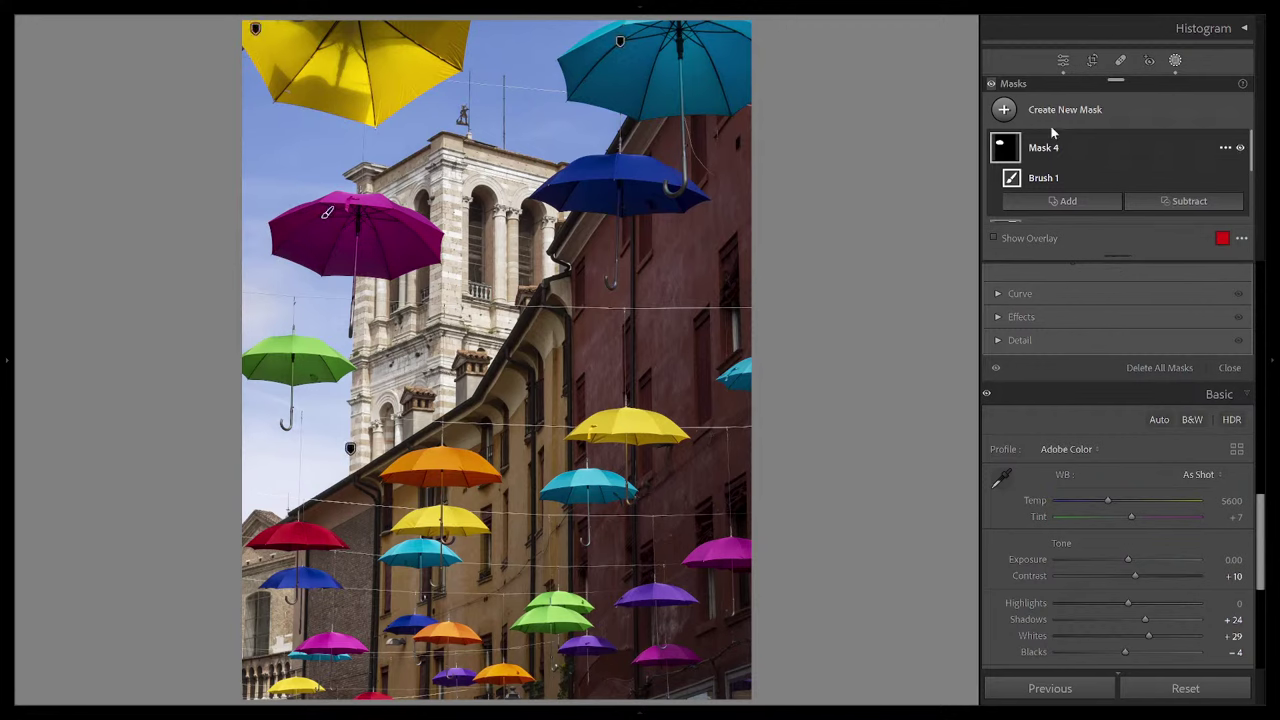
Step: Create an Objects mask of the large magenta umbrella with a rectangular selection around it
click(1003, 109)
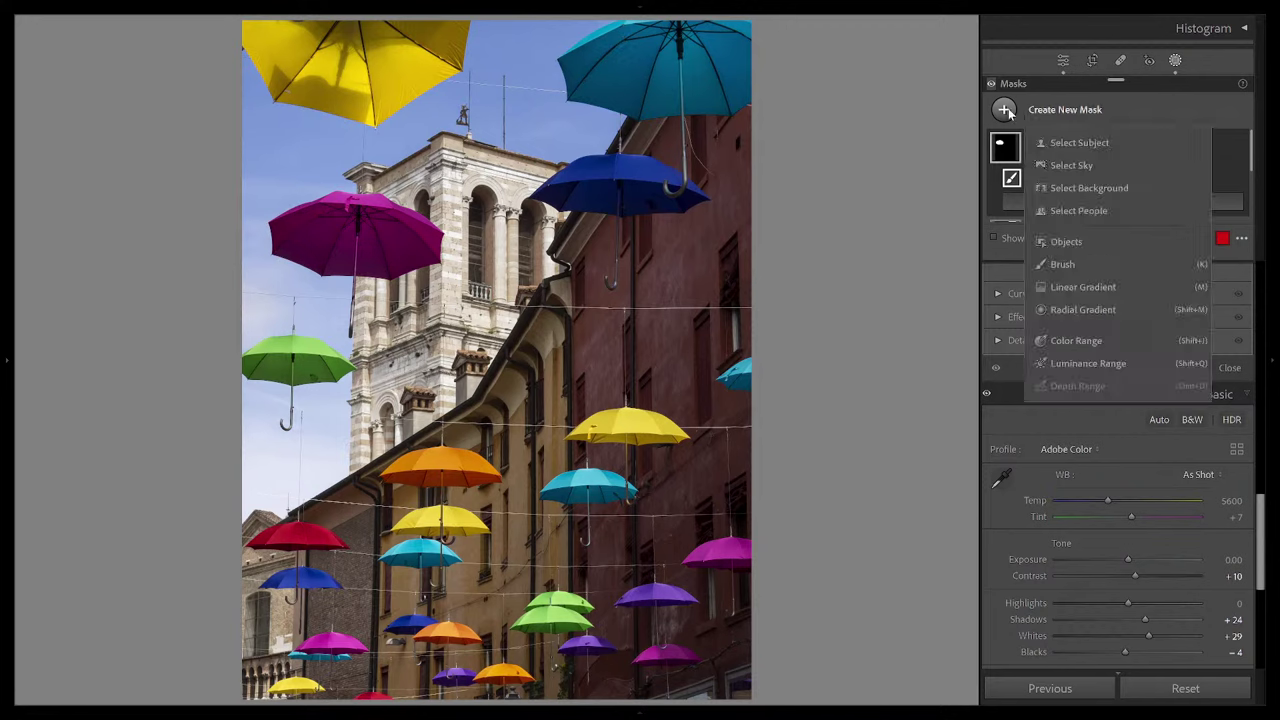
click(1073, 242)
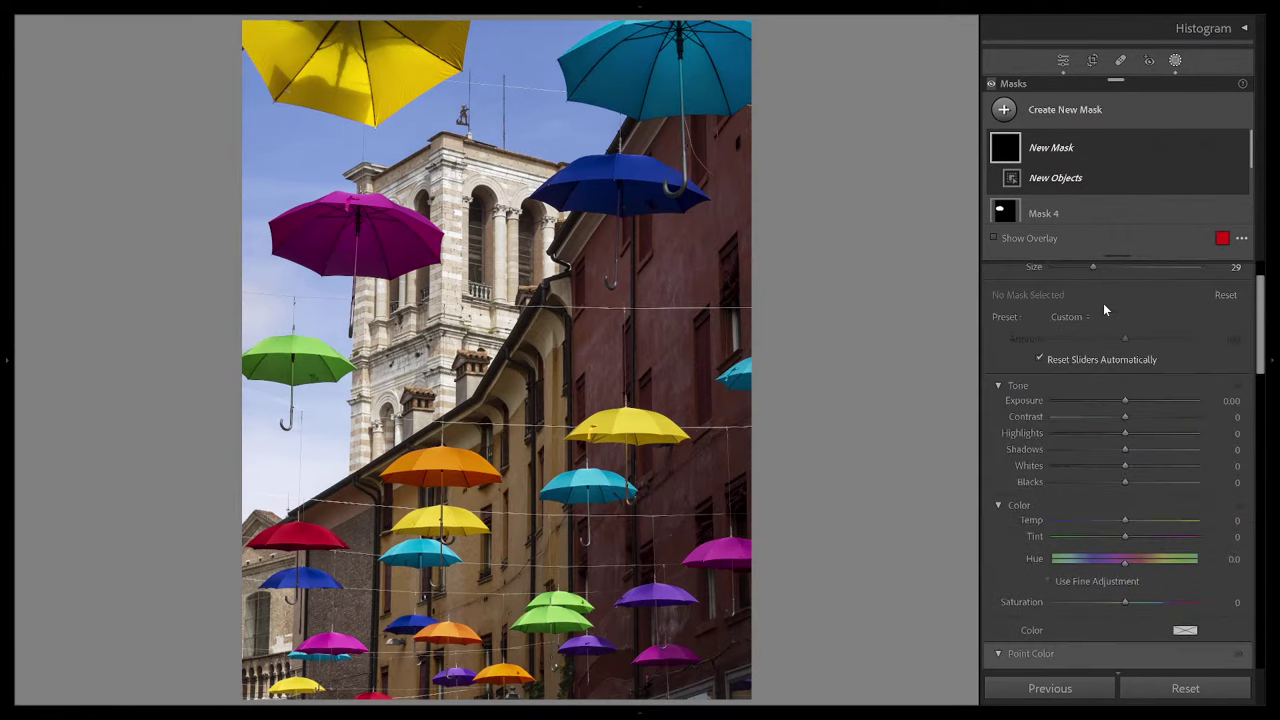
click(1077, 299)
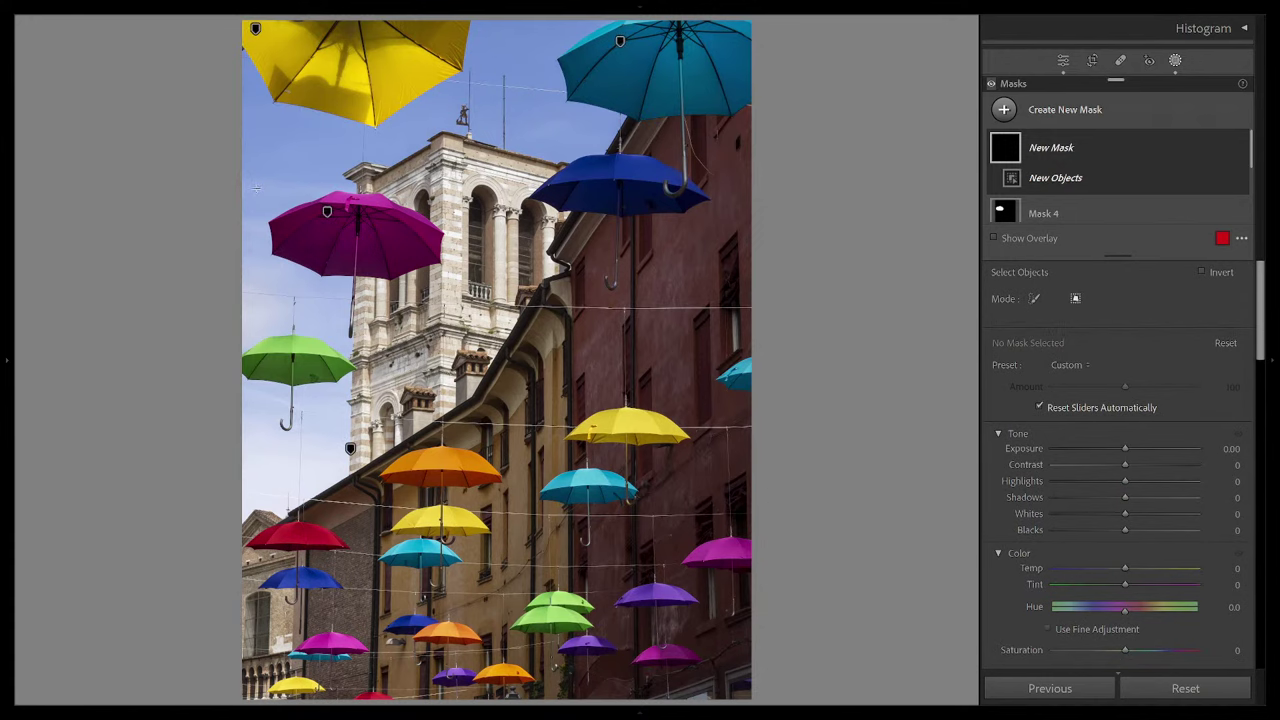
drag(259, 187, 458, 296)
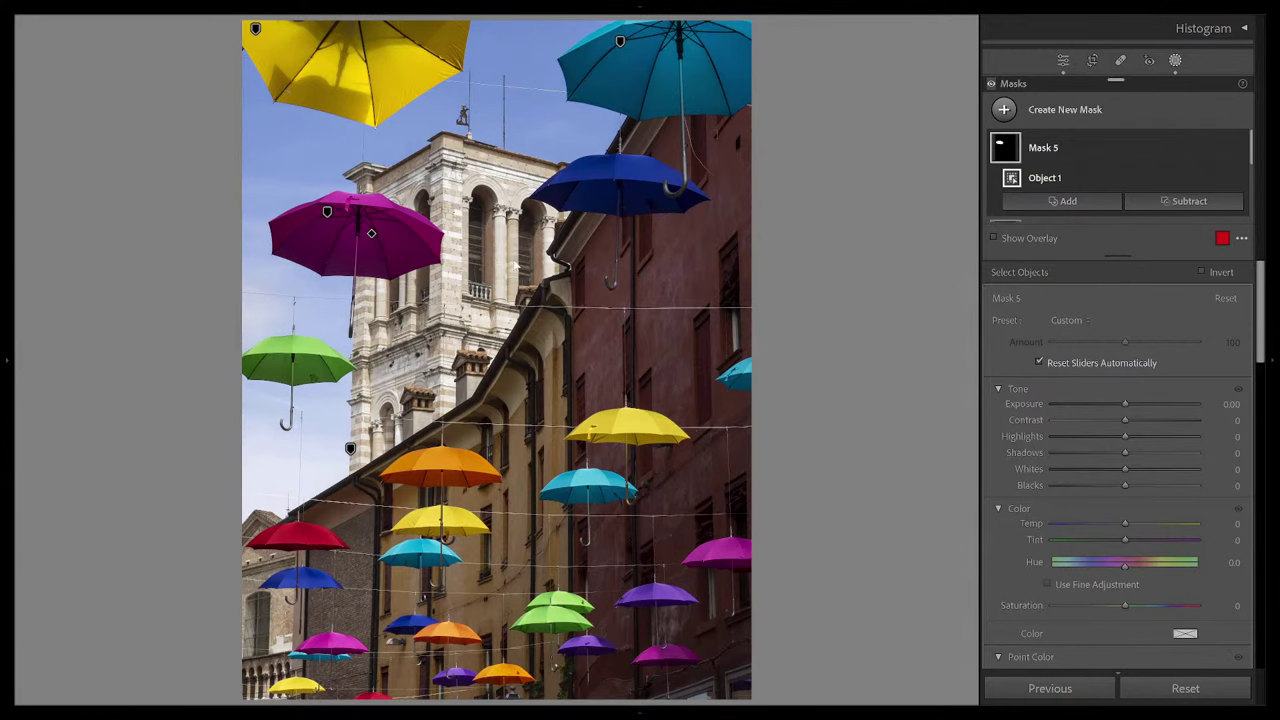
Step: Return to the library grid and exit the program, skipping the catalog backup this time
key(g)
mouse_move(357, 2)
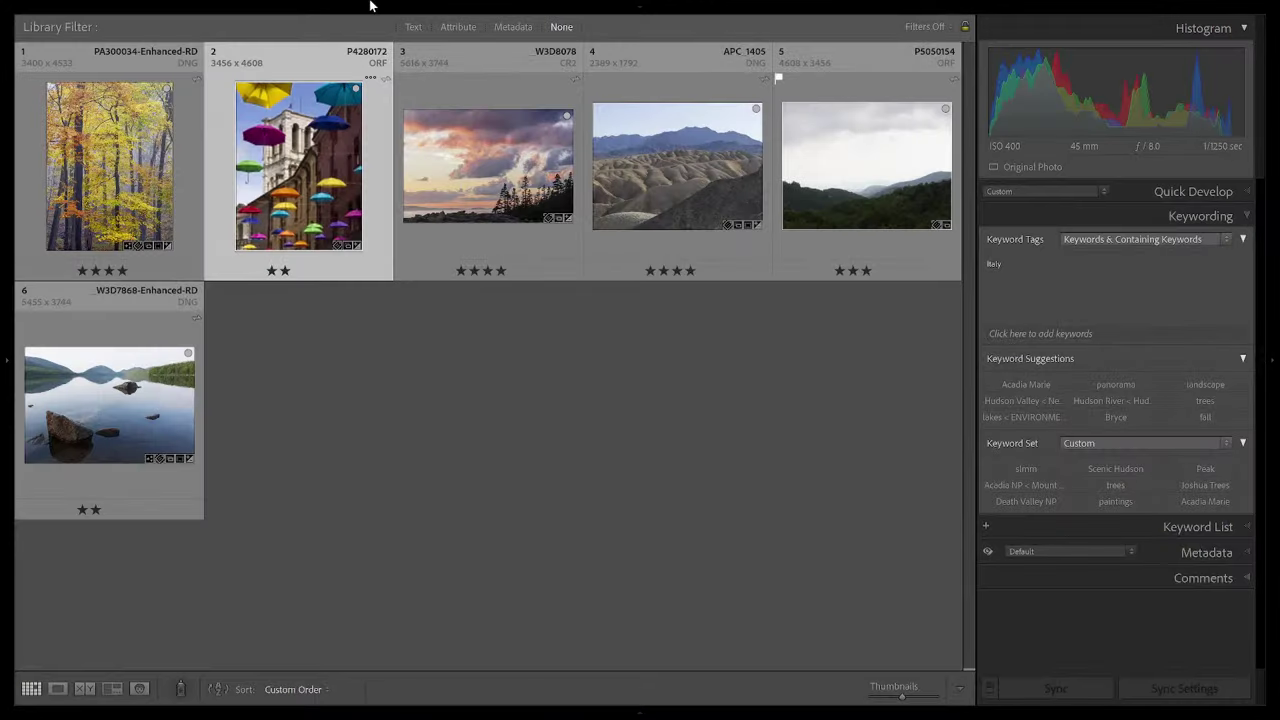
mouse_move(74, 8)
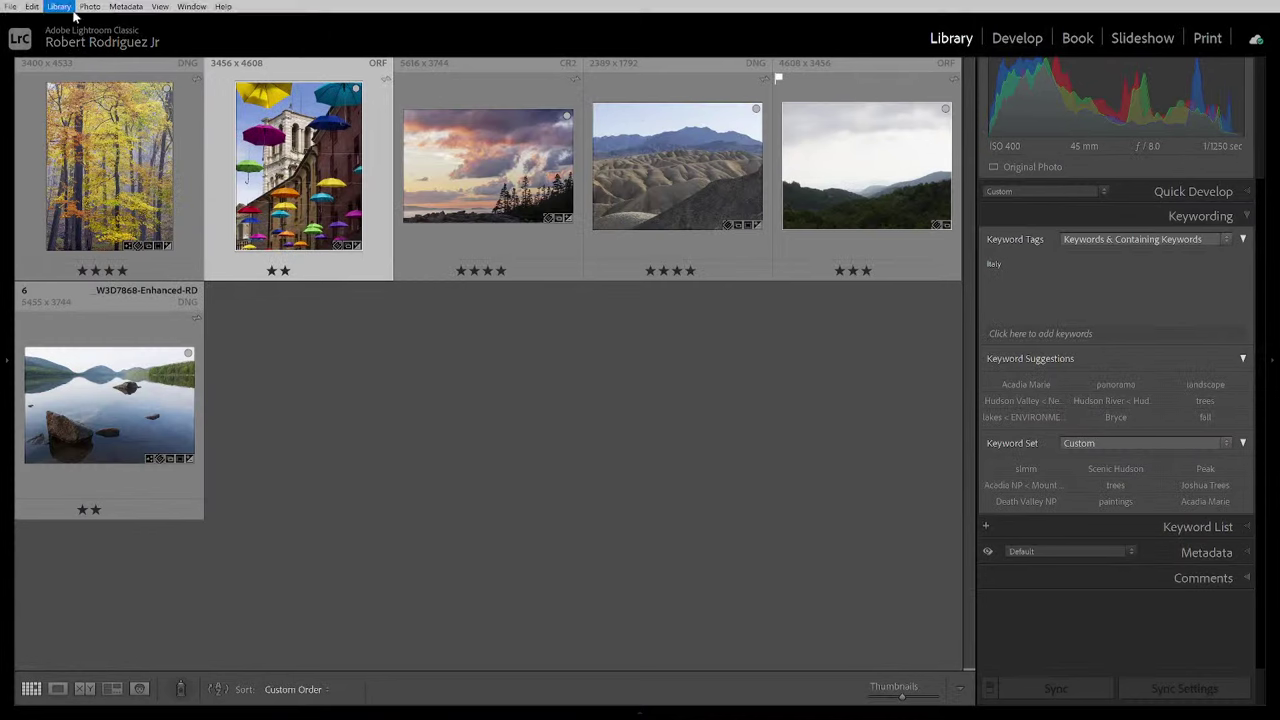
click(10, 6)
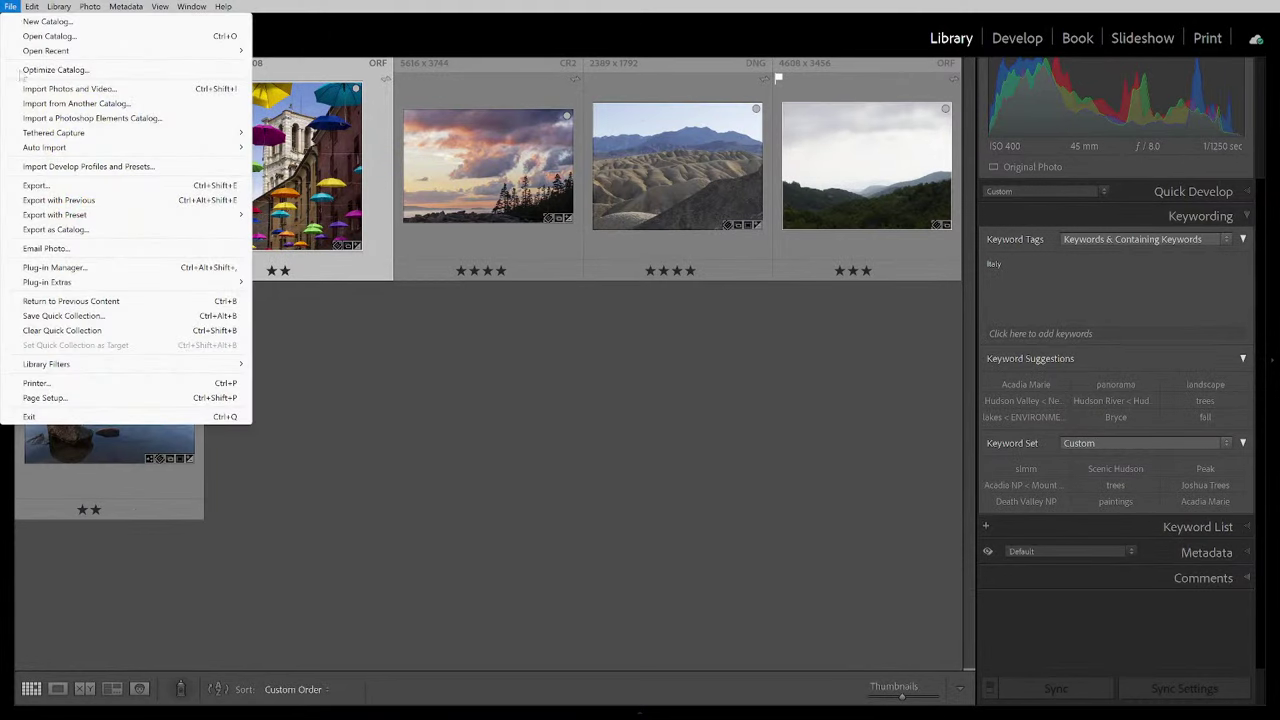
click(128, 420)
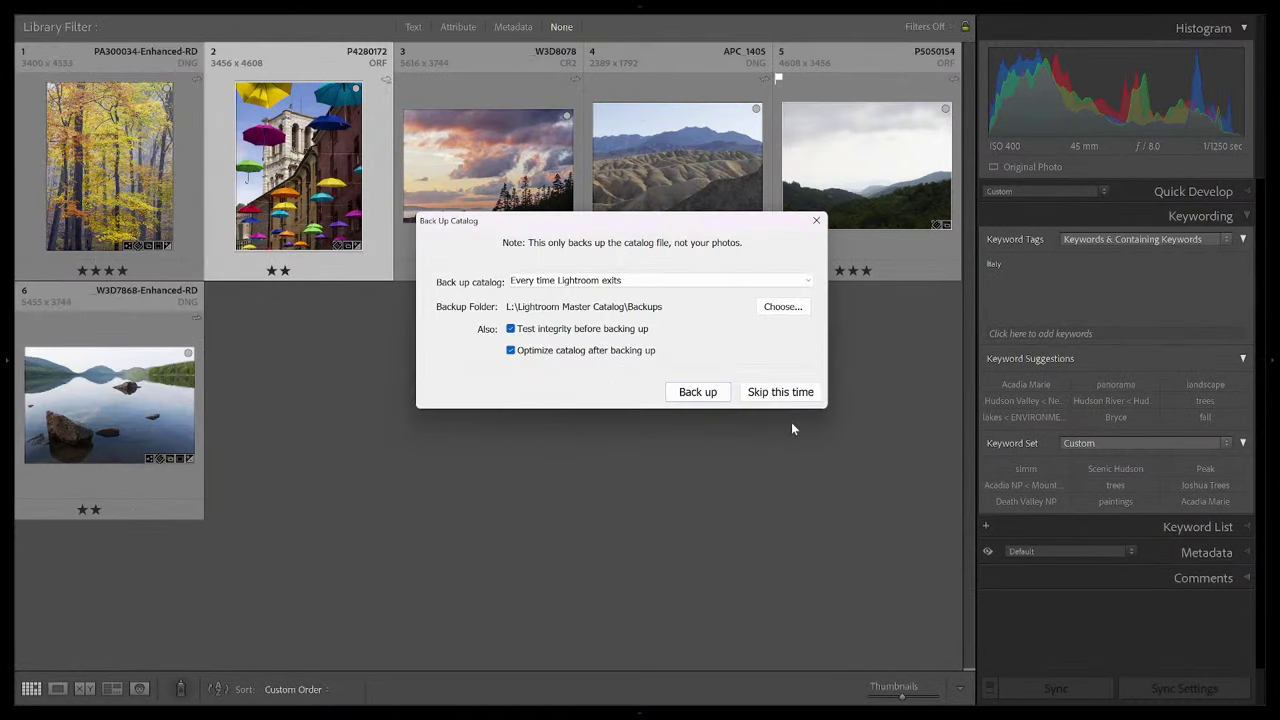
click(796, 390)
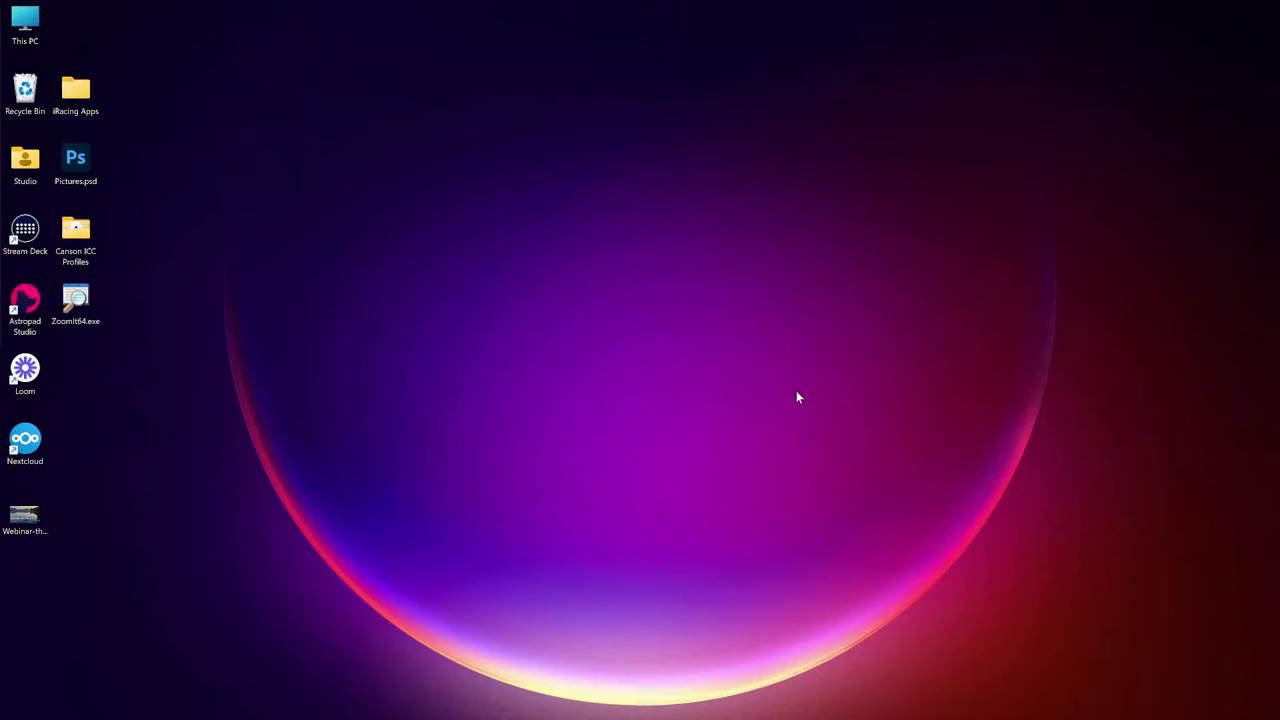
Step: Relaunch Lightroom Classic and reopen the umbrella photo for developing with its masks displayed
mouse_move(640, 716)
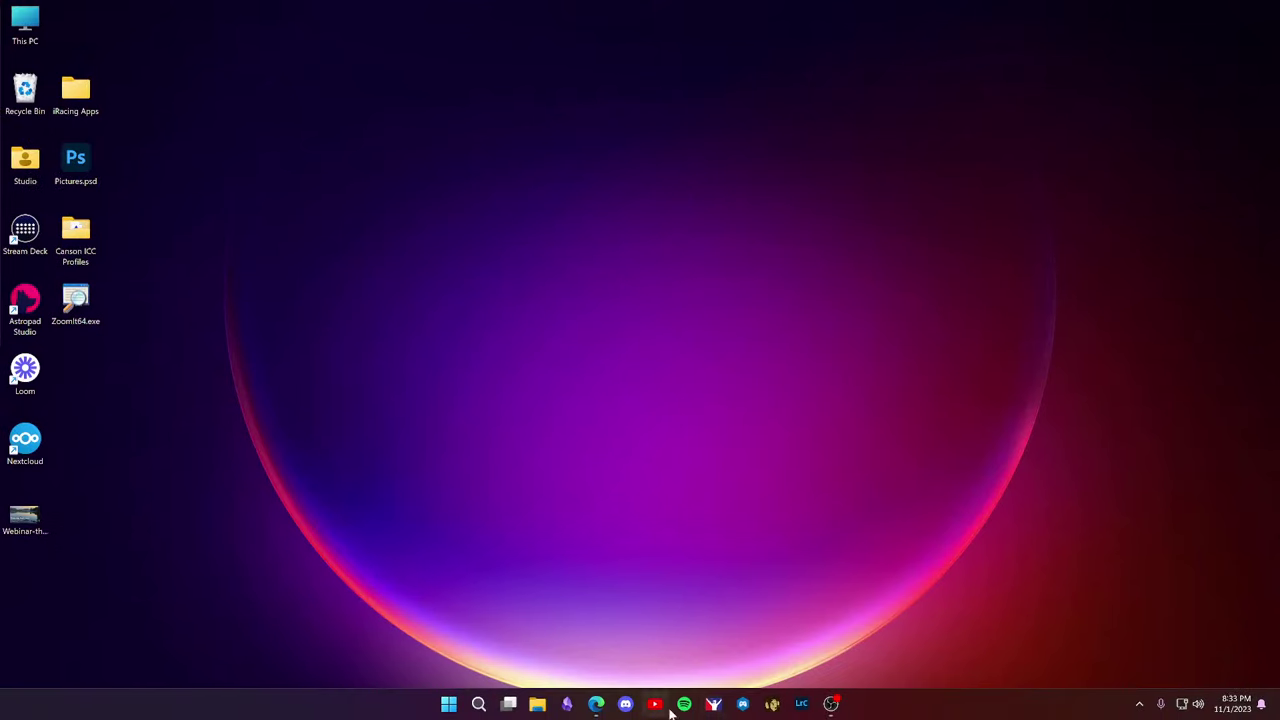
click(800, 705)
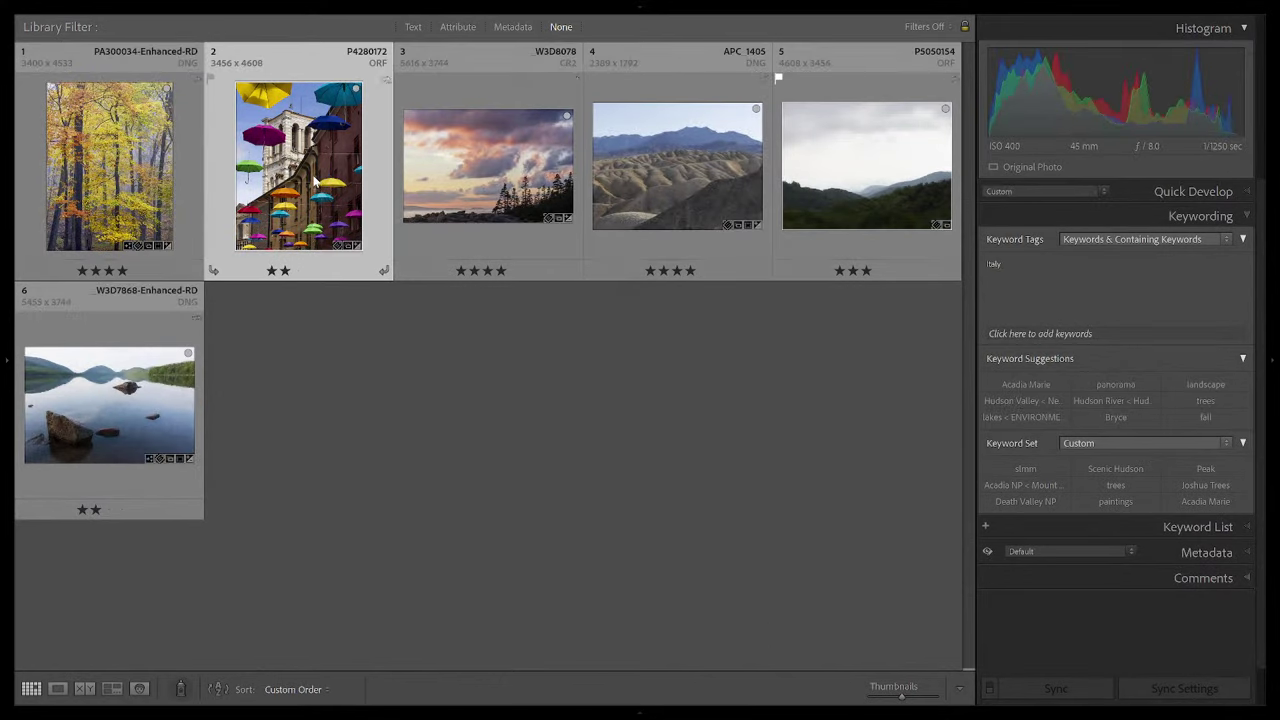
key(d)
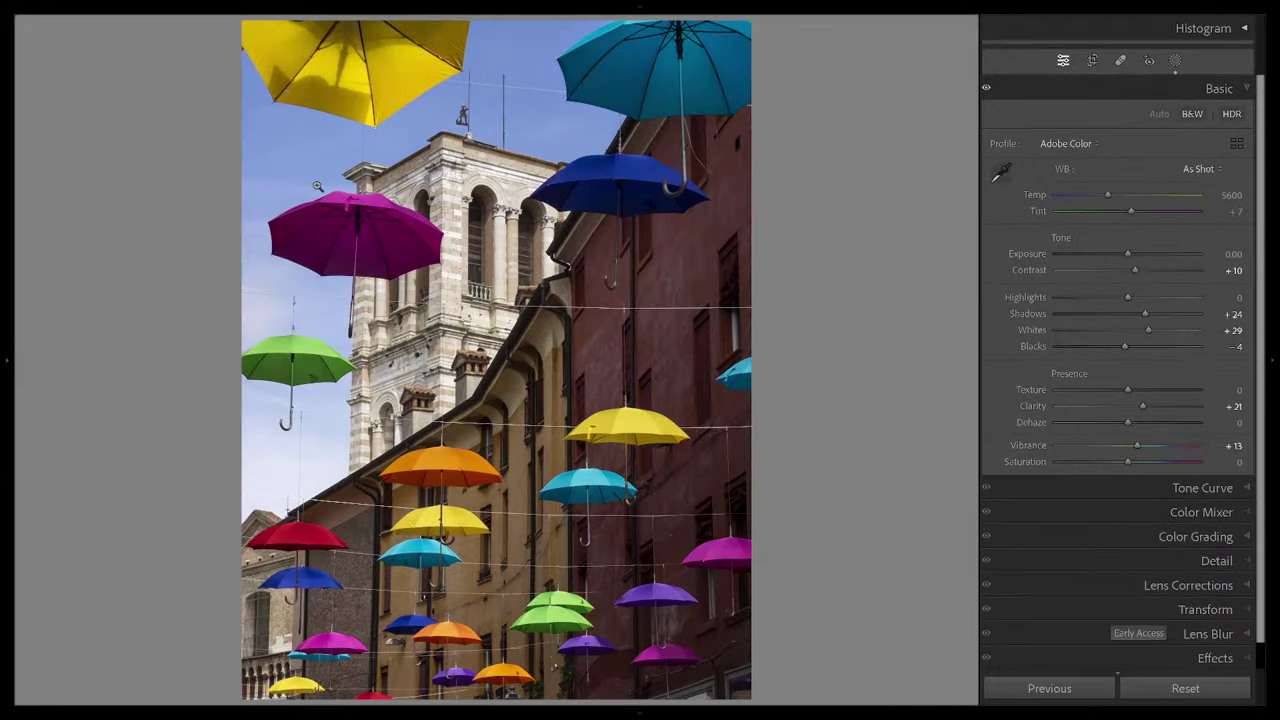
click(1176, 62)
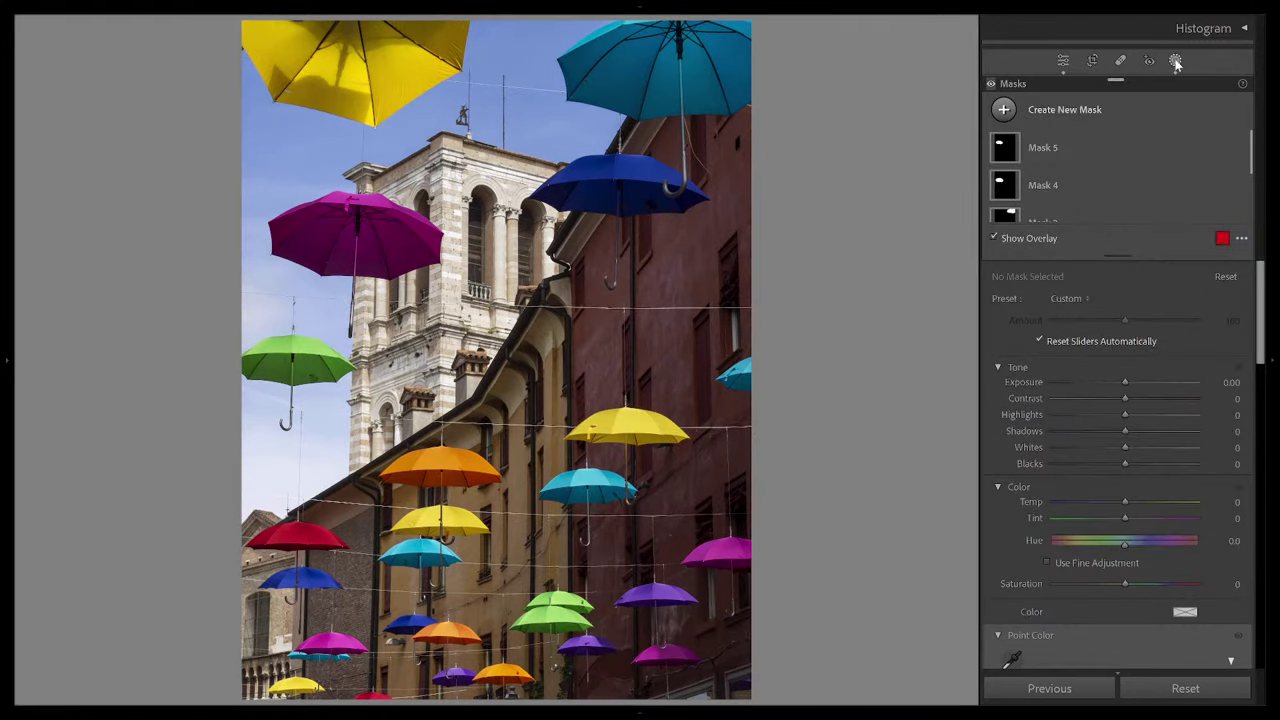
Step: Create a new brush mask and paint it over the green umbrella beside the tower
click(1004, 110)
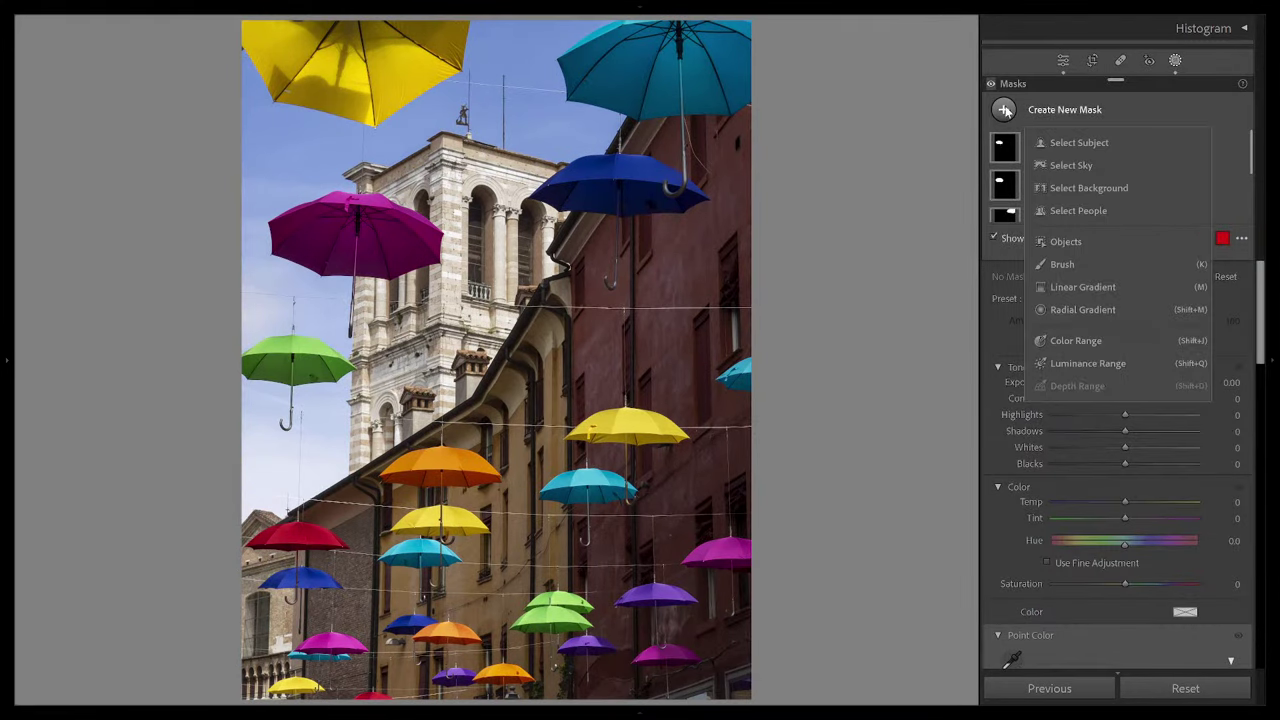
key(Escape)
key(k)
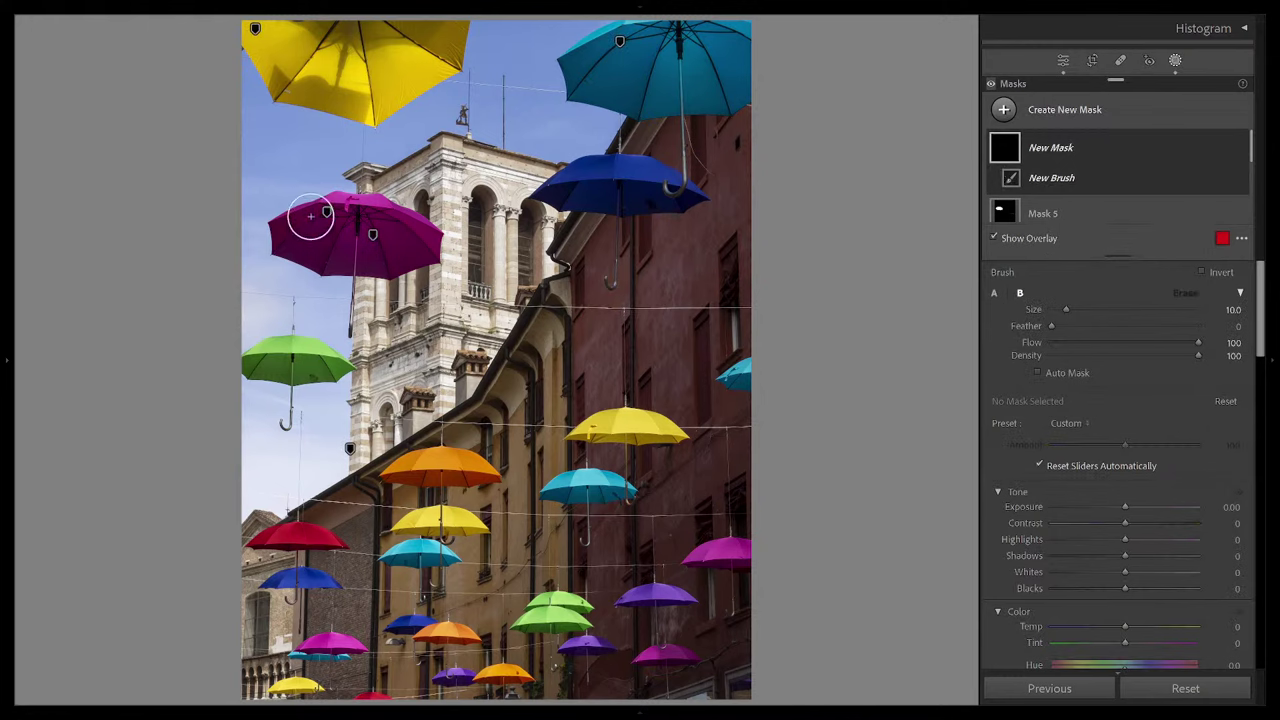
mouse_move(288, 350)
mouse_down()
mouse_move(263, 360)
mouse_move(345, 366)
mouse_move(286, 357)
mouse_move(331, 366)
mouse_up()
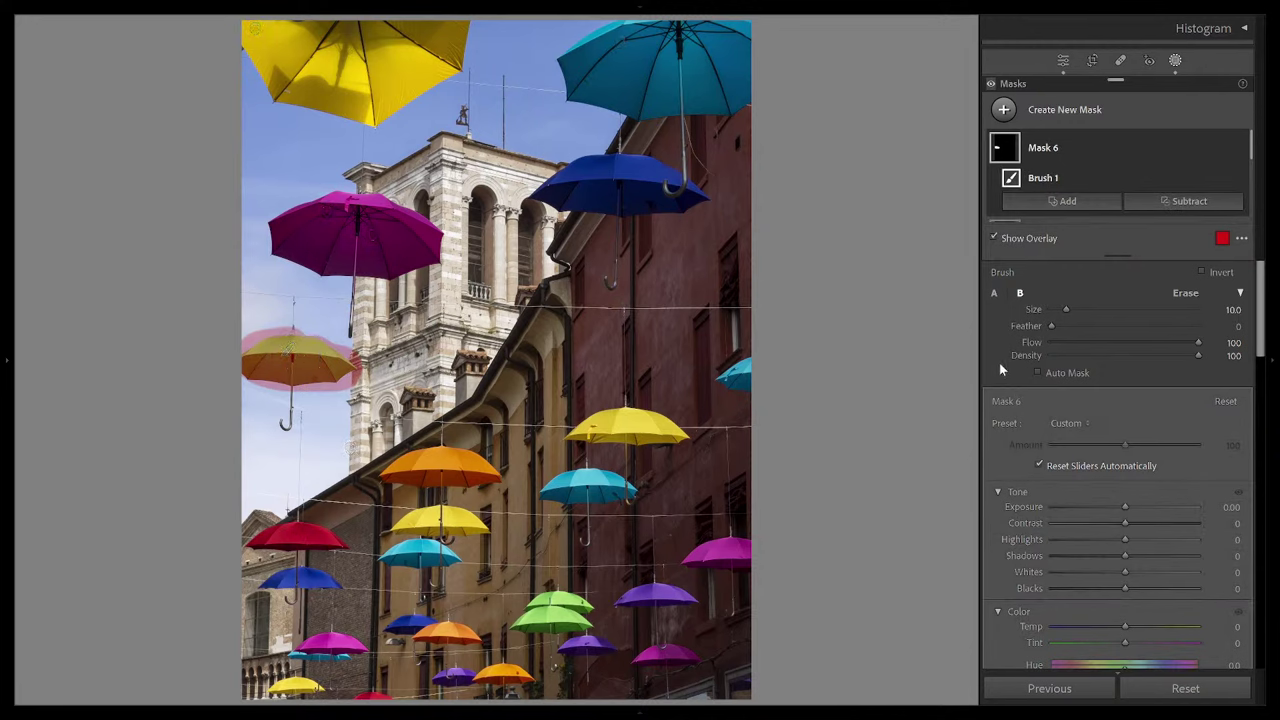
Step: Sample the green umbrella's colour with Point Color and set its luminance shift to 38
scroll(1138, 350, down, 5)
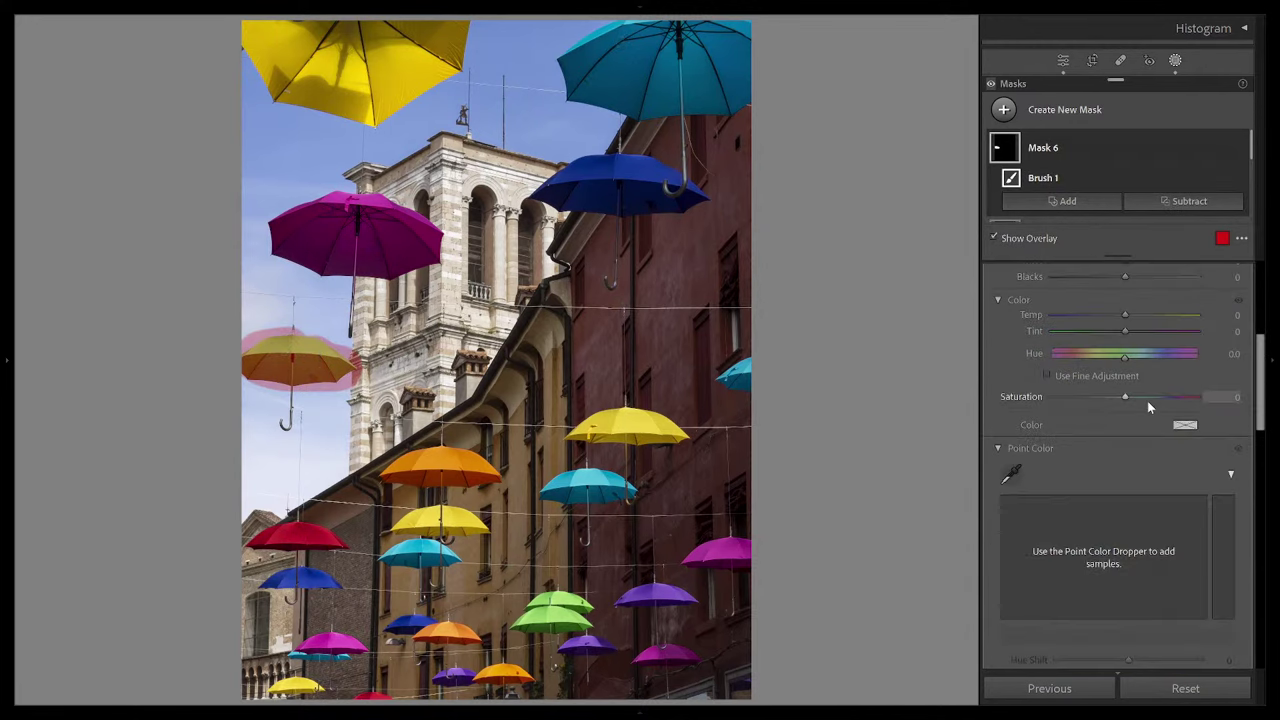
scroll(1147, 400, down, 1)
click(1003, 377)
mouse_move(351, 417)
mouse_down()
mouse_move(363, 420)
mouse_move(345, 423)
mouse_up()
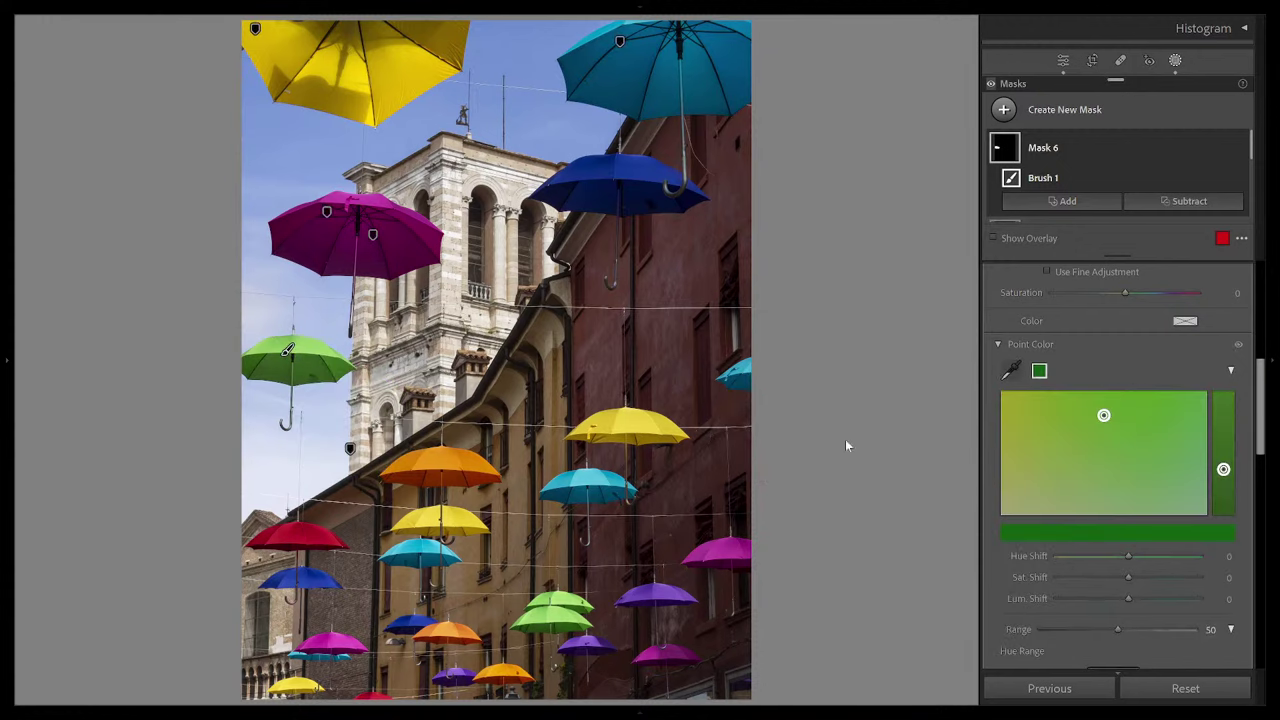
scroll(1103, 416, down, 2)
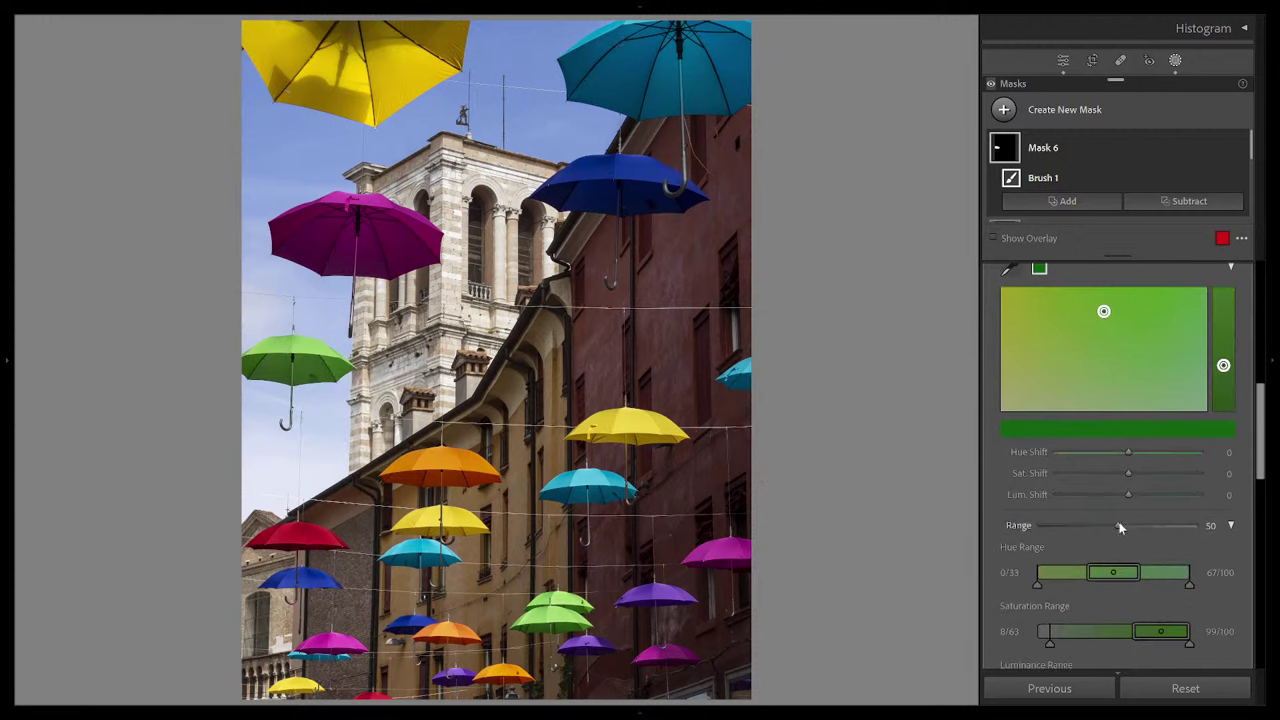
drag(1130, 497, 1155, 494)
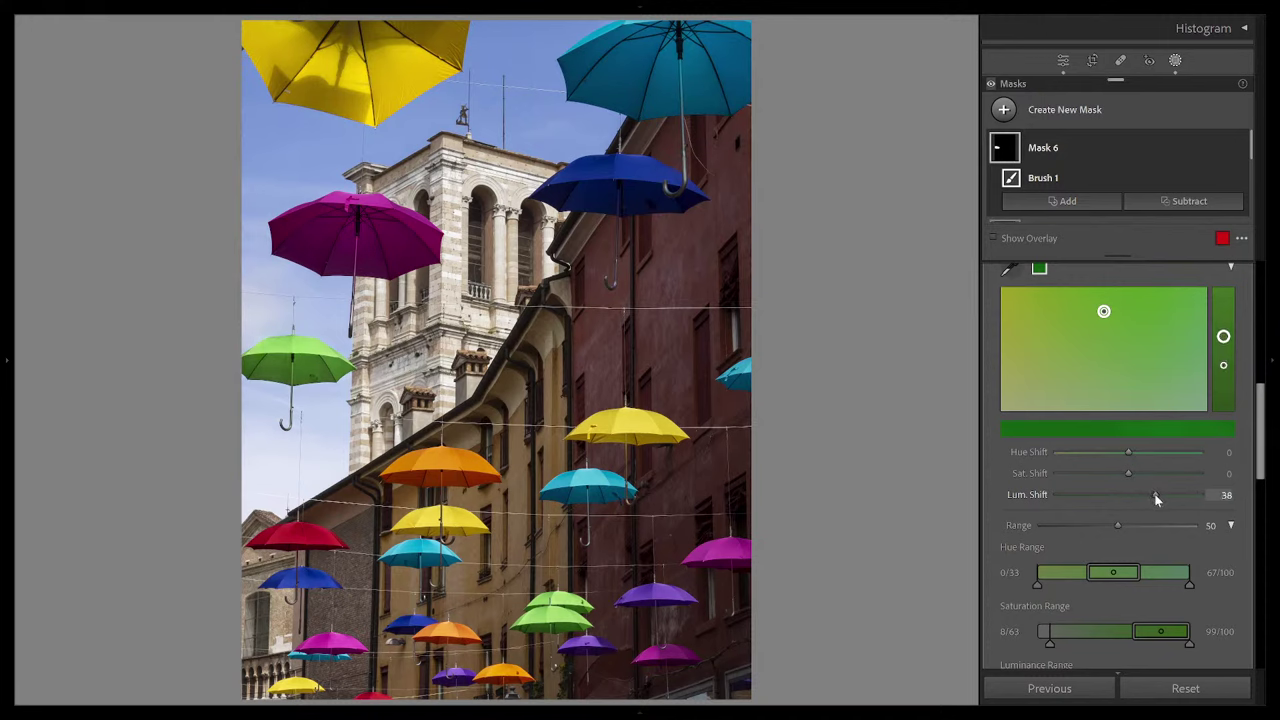
Step: Create another brush mask and paint it over the large dark blue umbrella
click(1006, 110)
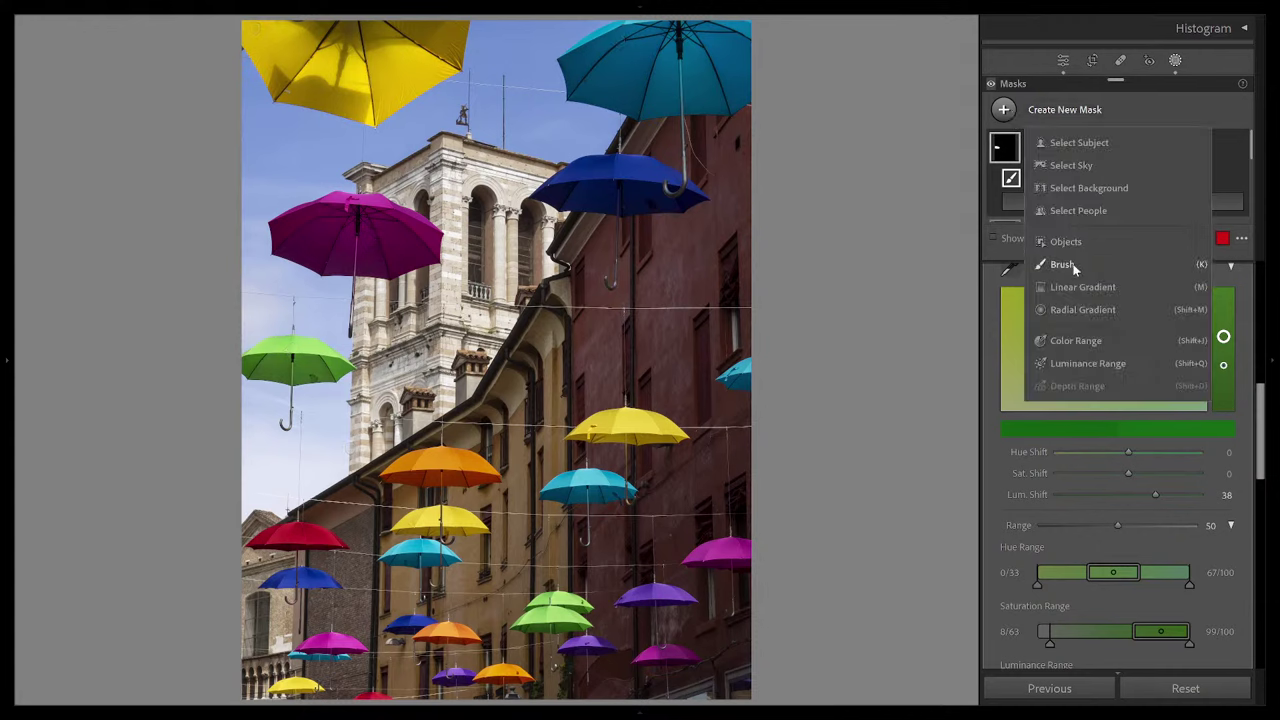
click(1062, 264)
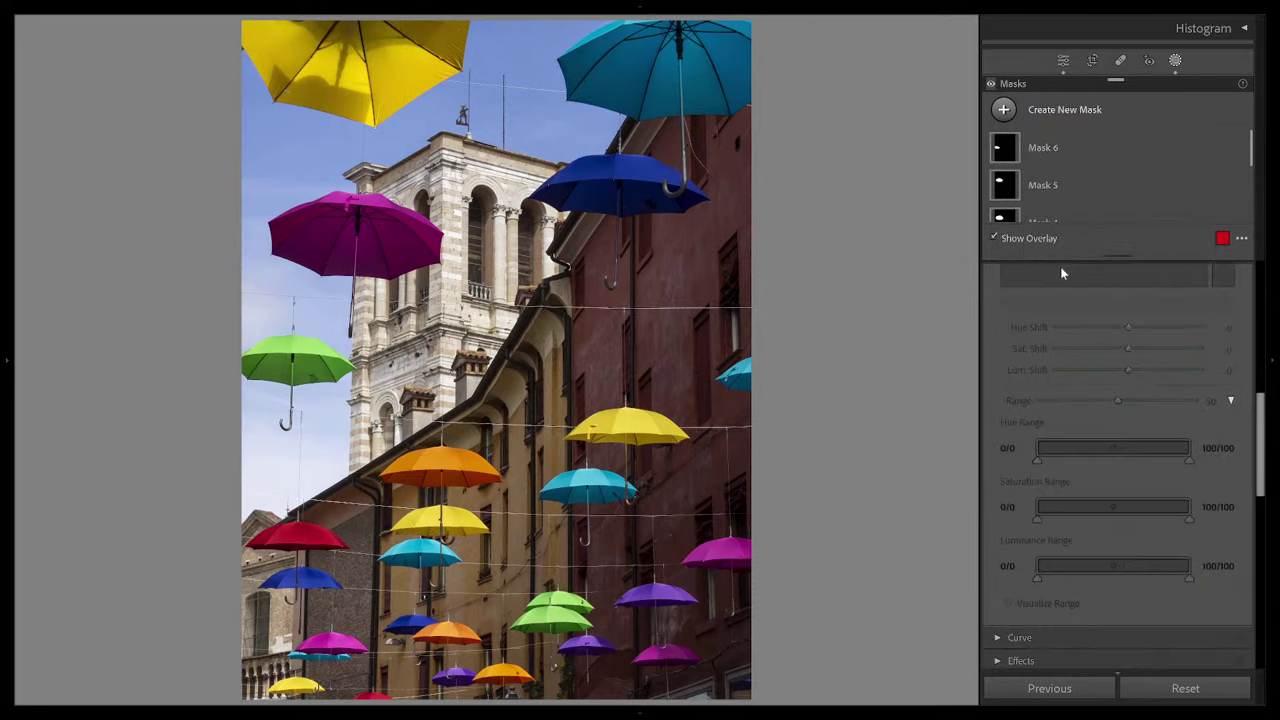
mouse_move(604, 174)
mouse_down()
mouse_move(545, 193)
mouse_move(691, 198)
mouse_move(629, 171)
mouse_up()
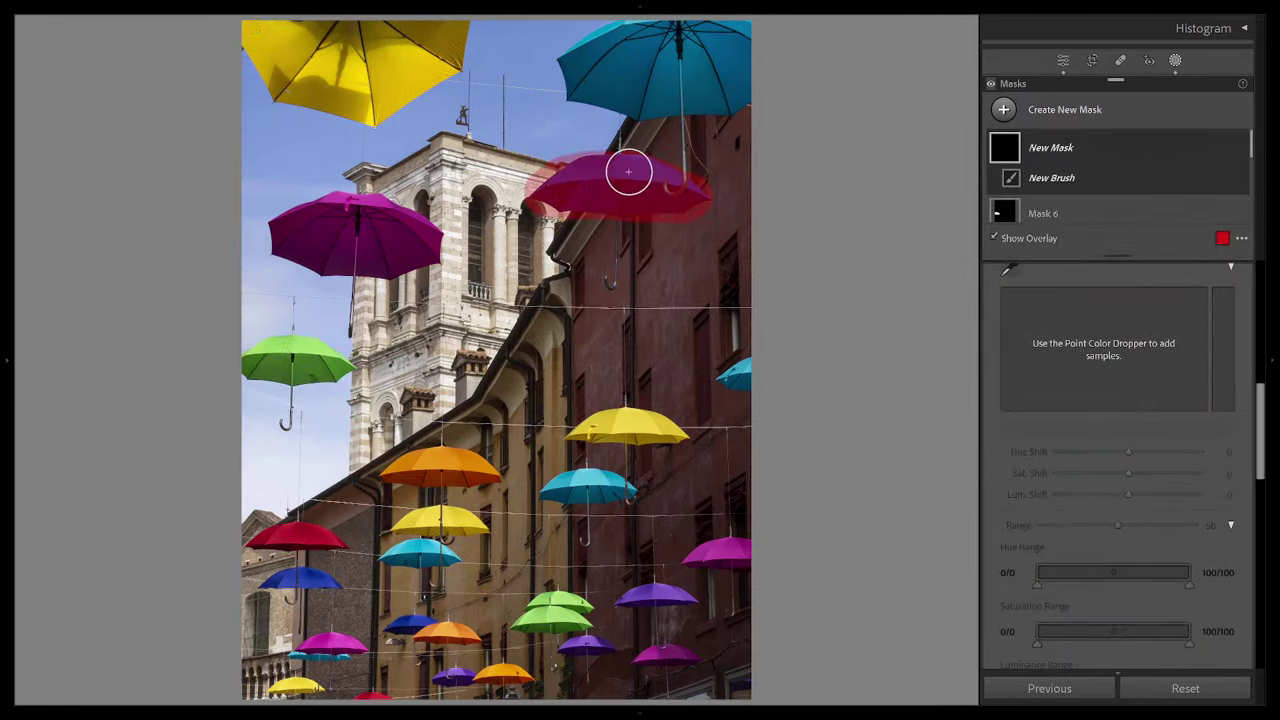
Step: Sample the large umbrella's blue with Point Color and set its luminance shift to 41
click(1010, 271)
click(636, 176)
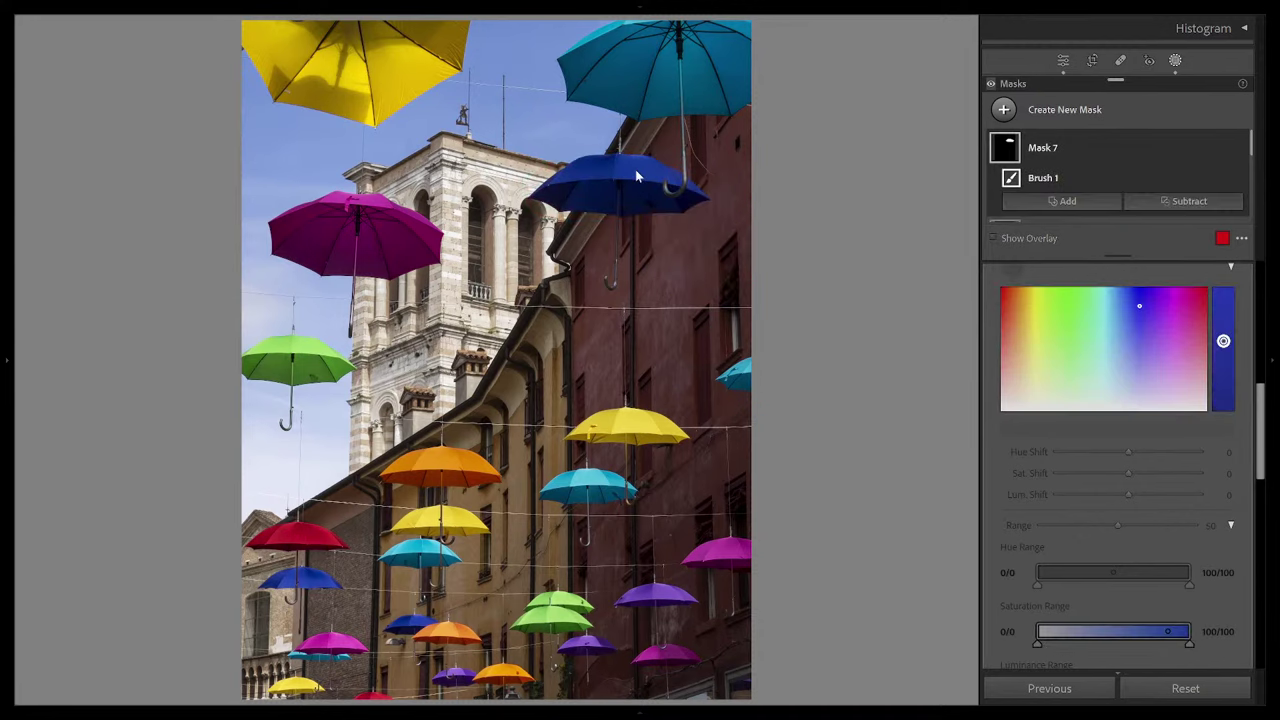
drag(1129, 495, 1158, 504)
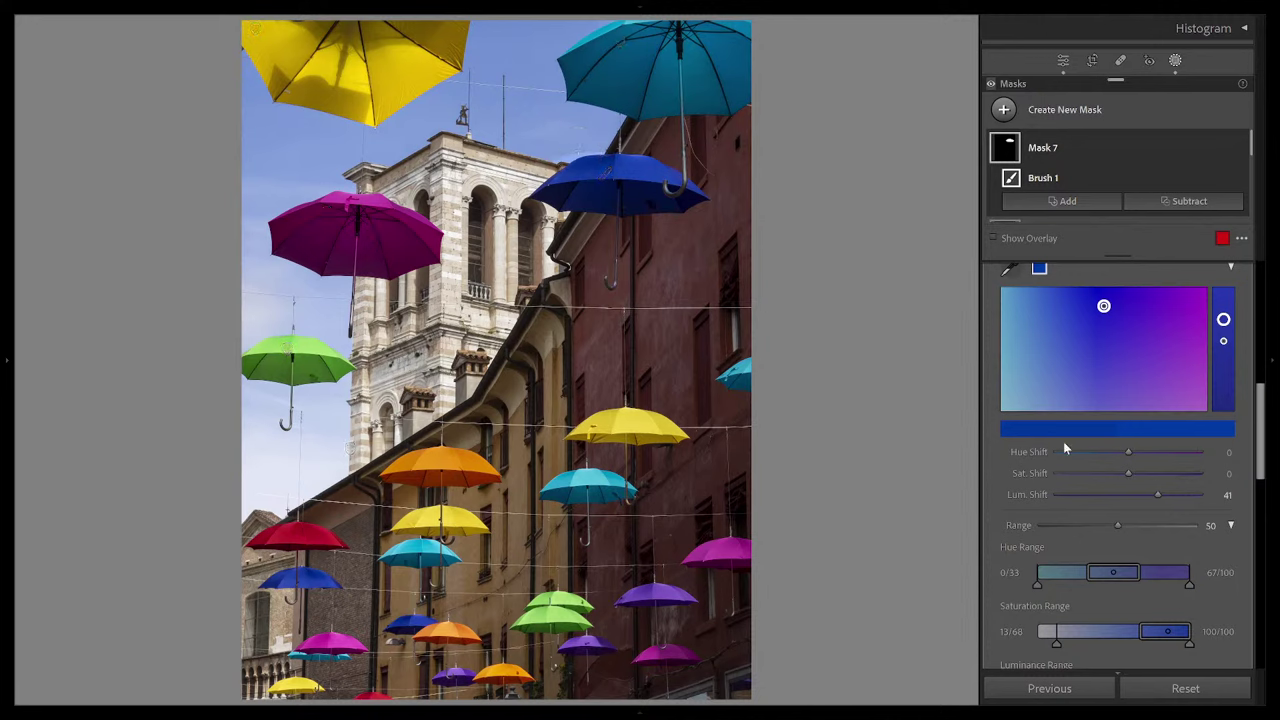
Step: Set the blue sample's hue range to 33/44–71/100 and luminance range to 18/30–66/79, and compare before and after
scroll(1101, 451, down, 4)
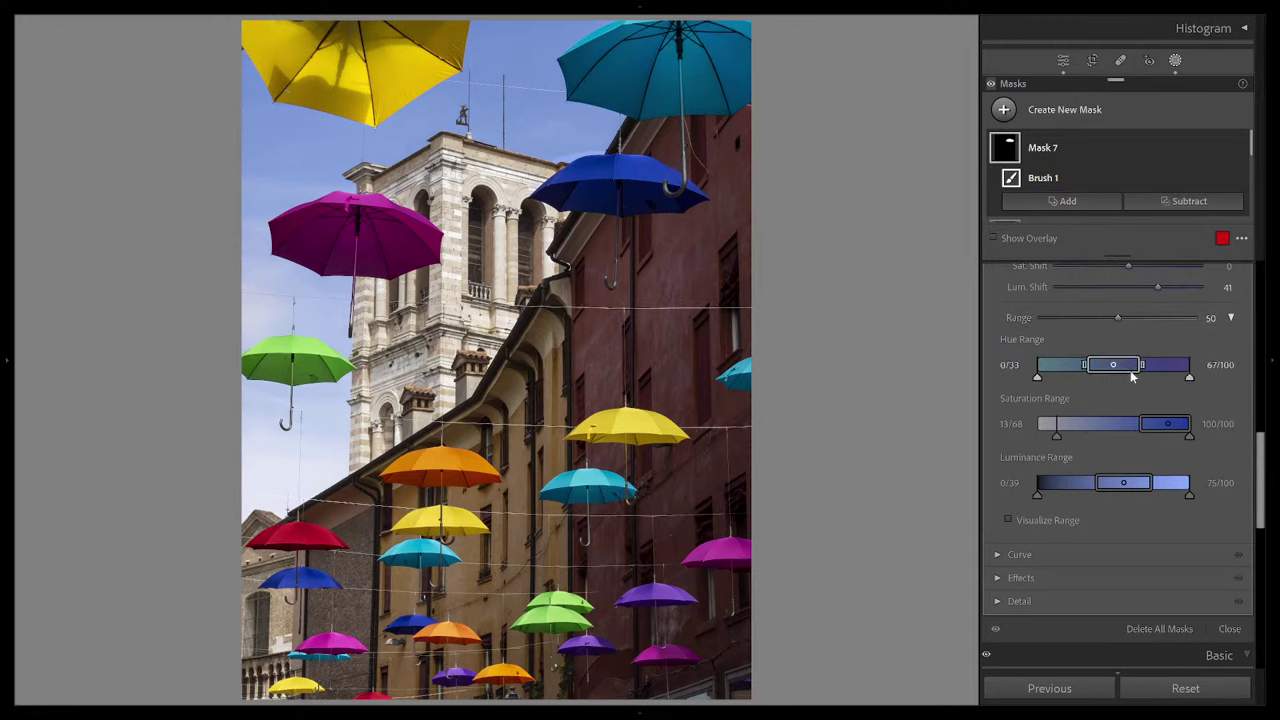
drag(1086, 368, 1133, 370)
drag(1047, 380, 1088, 381)
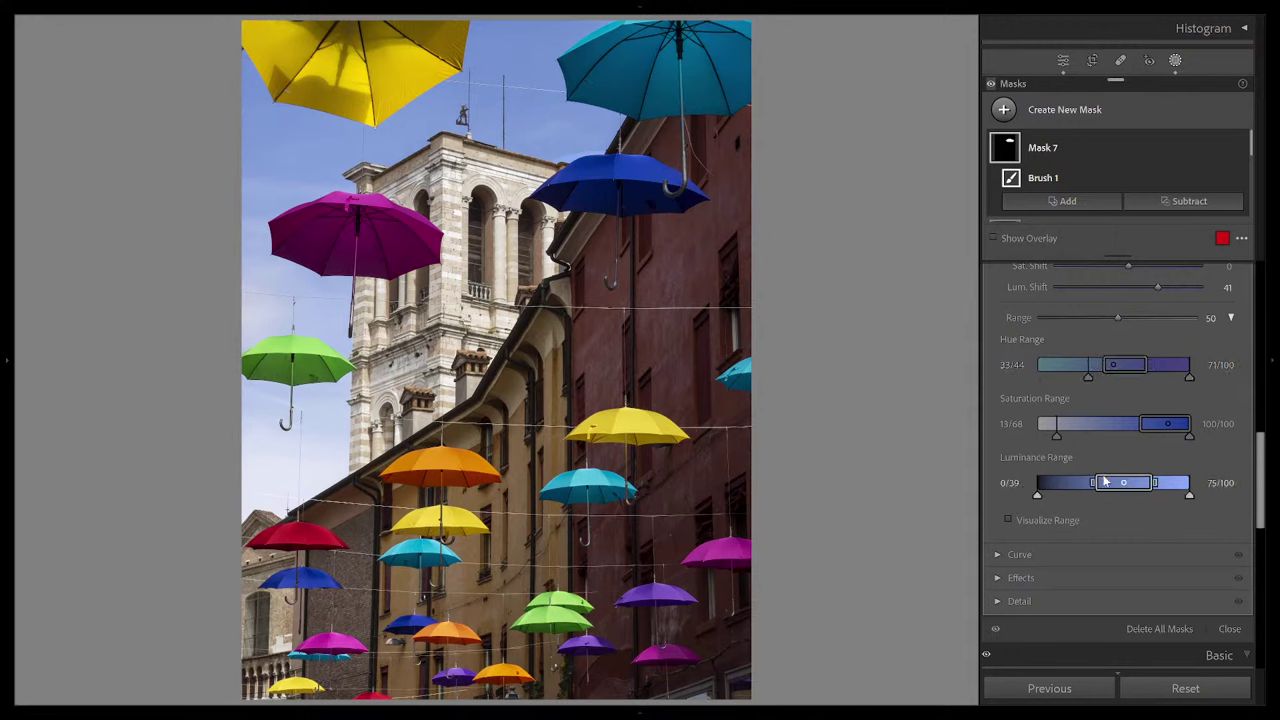
drag(1108, 487, 1095, 488)
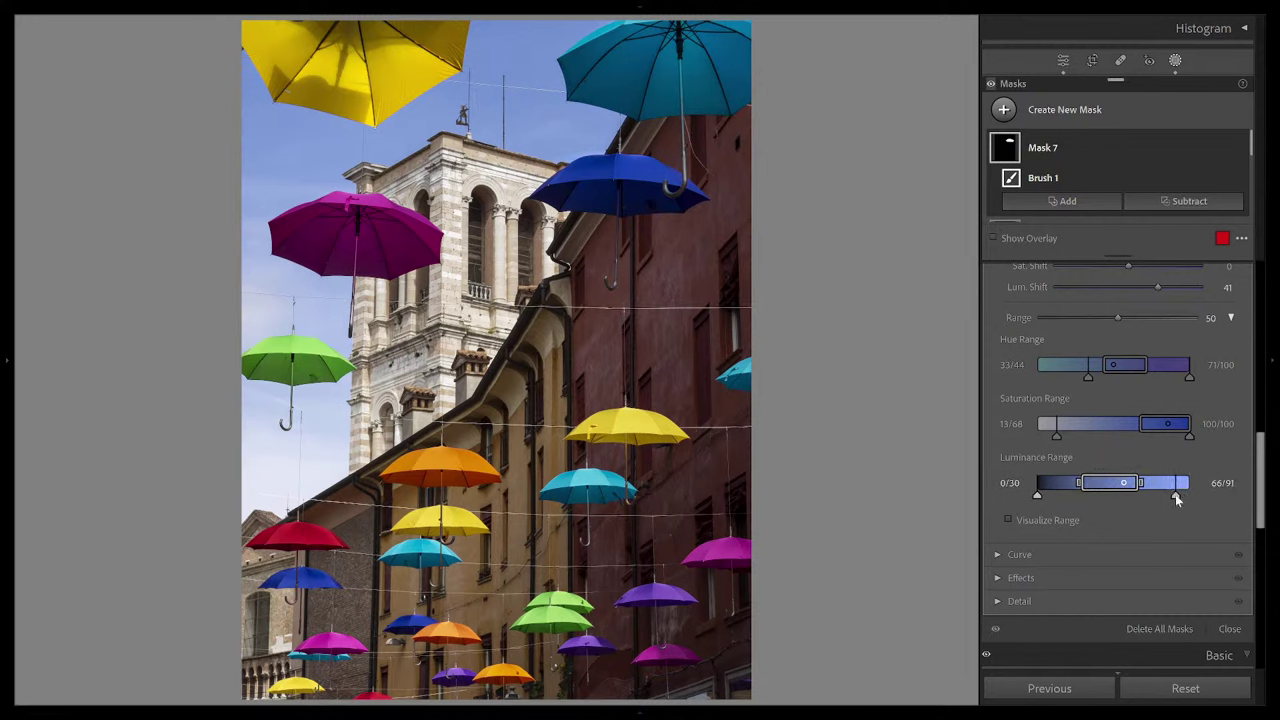
drag(1175, 494, 1164, 494)
drag(1166, 498, 1159, 499)
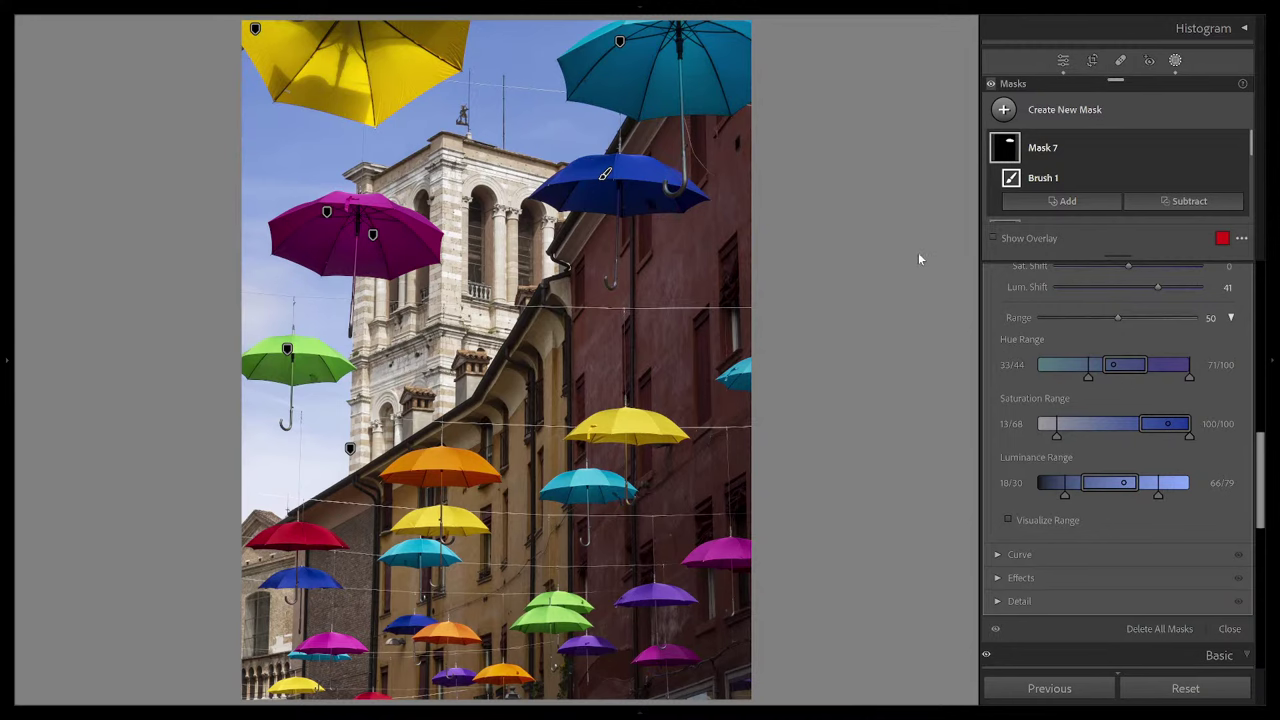
key(y)
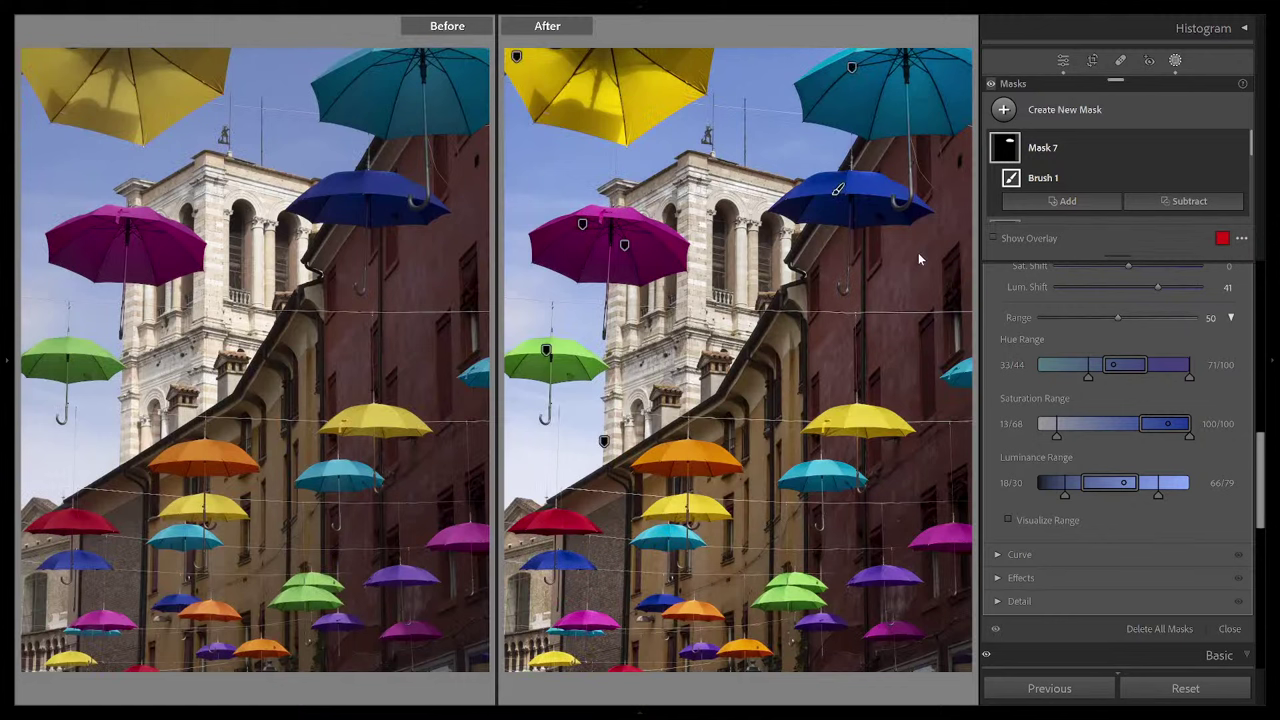
key(y)
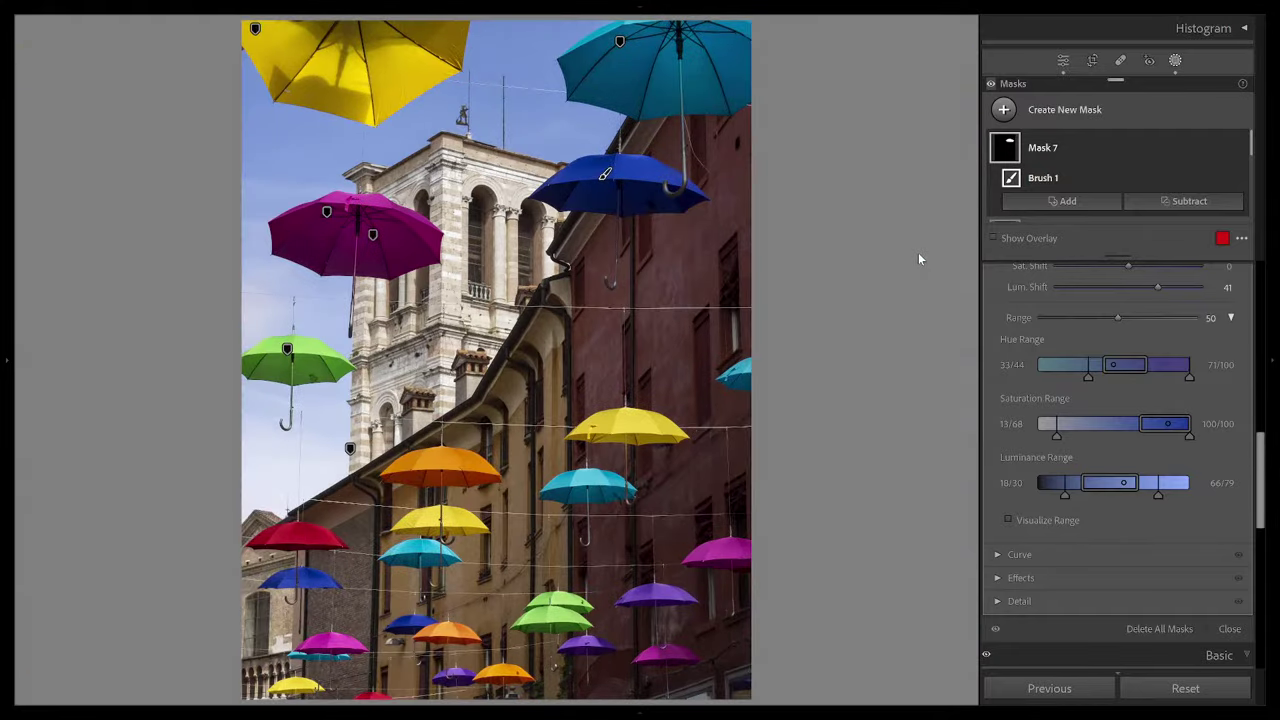
Step: Create a Select Sky mask, set its highlights to -24 and exposure to -0.27, and compare before and after
click(1066, 110)
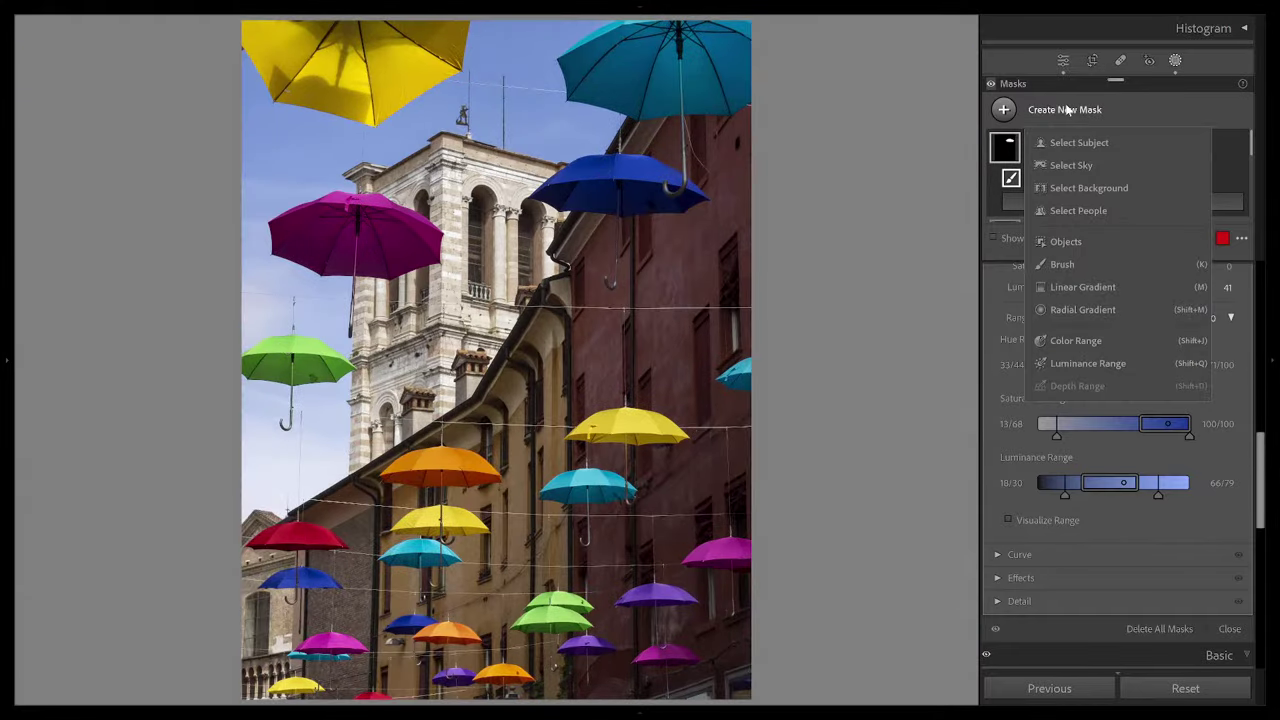
click(1112, 269)
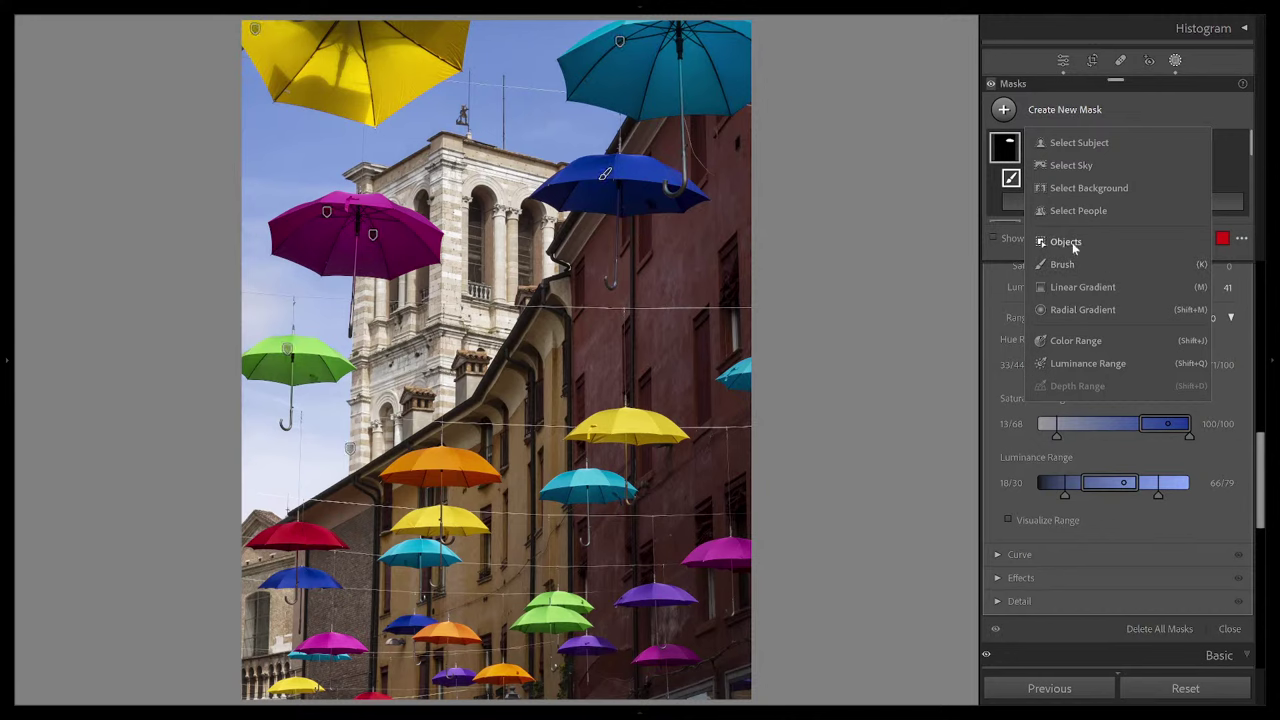
click(1070, 166)
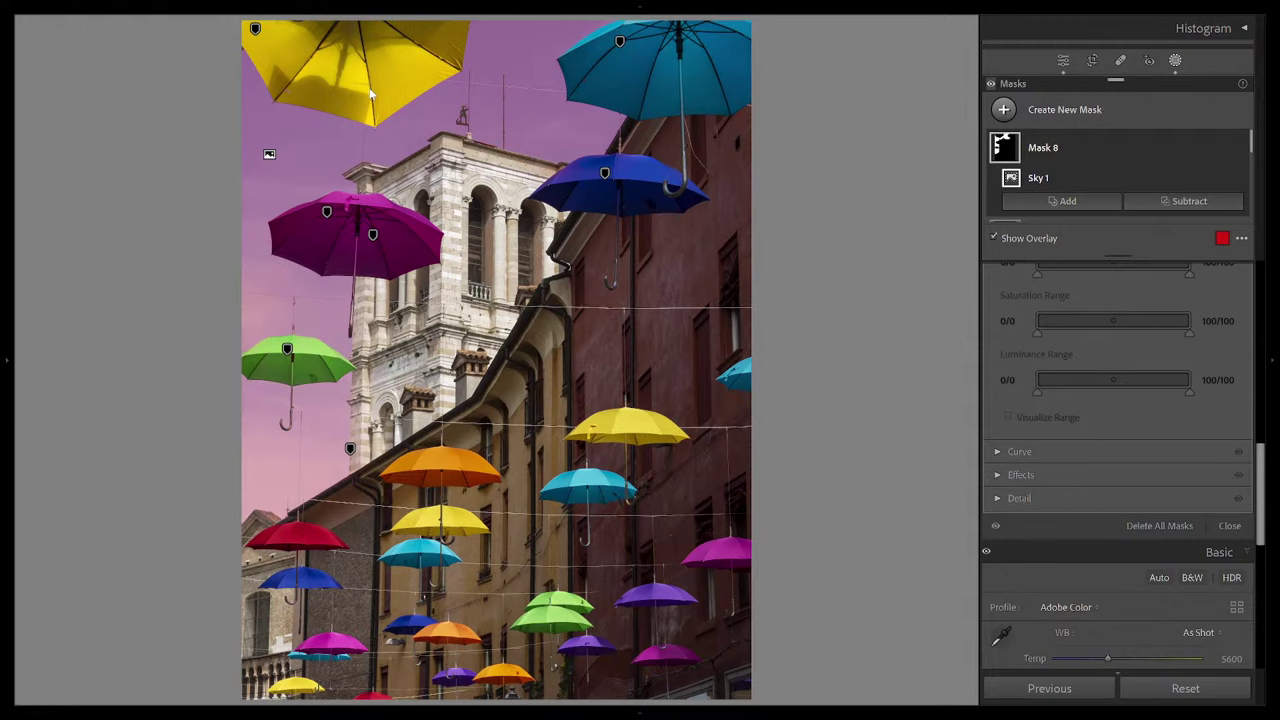
scroll(1134, 381, up, 5)
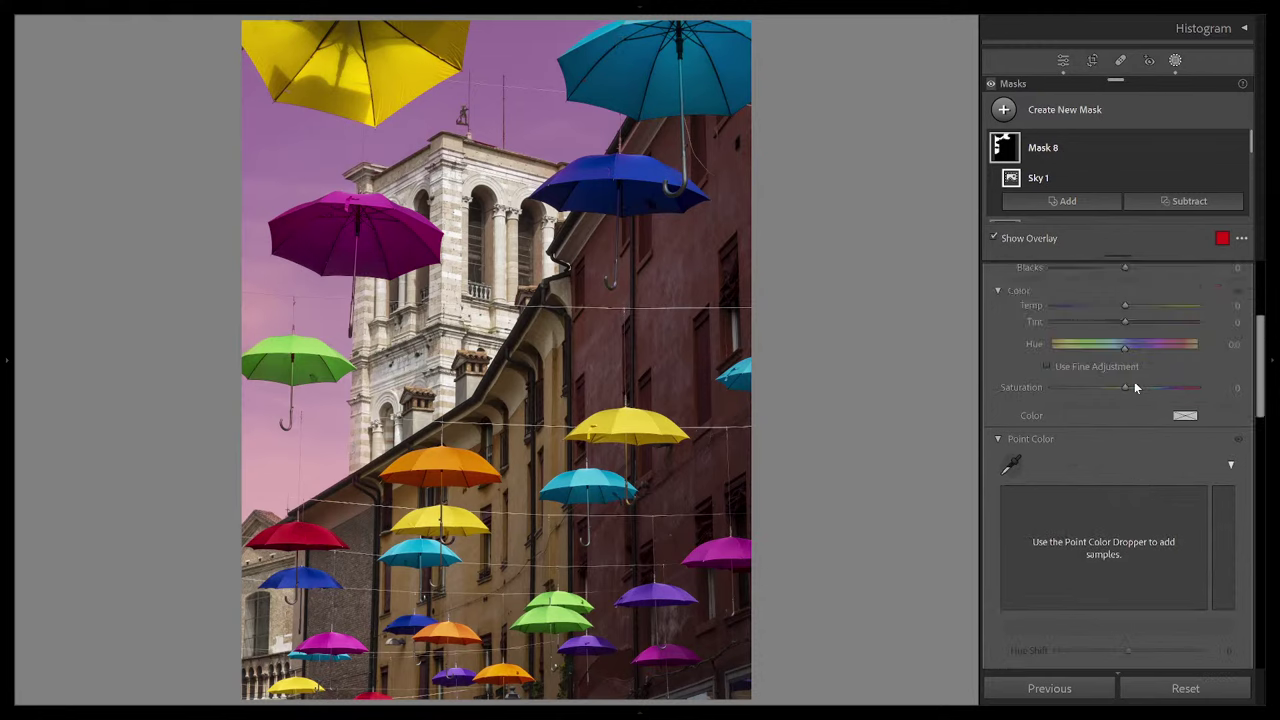
scroll(1134, 381, up, 3)
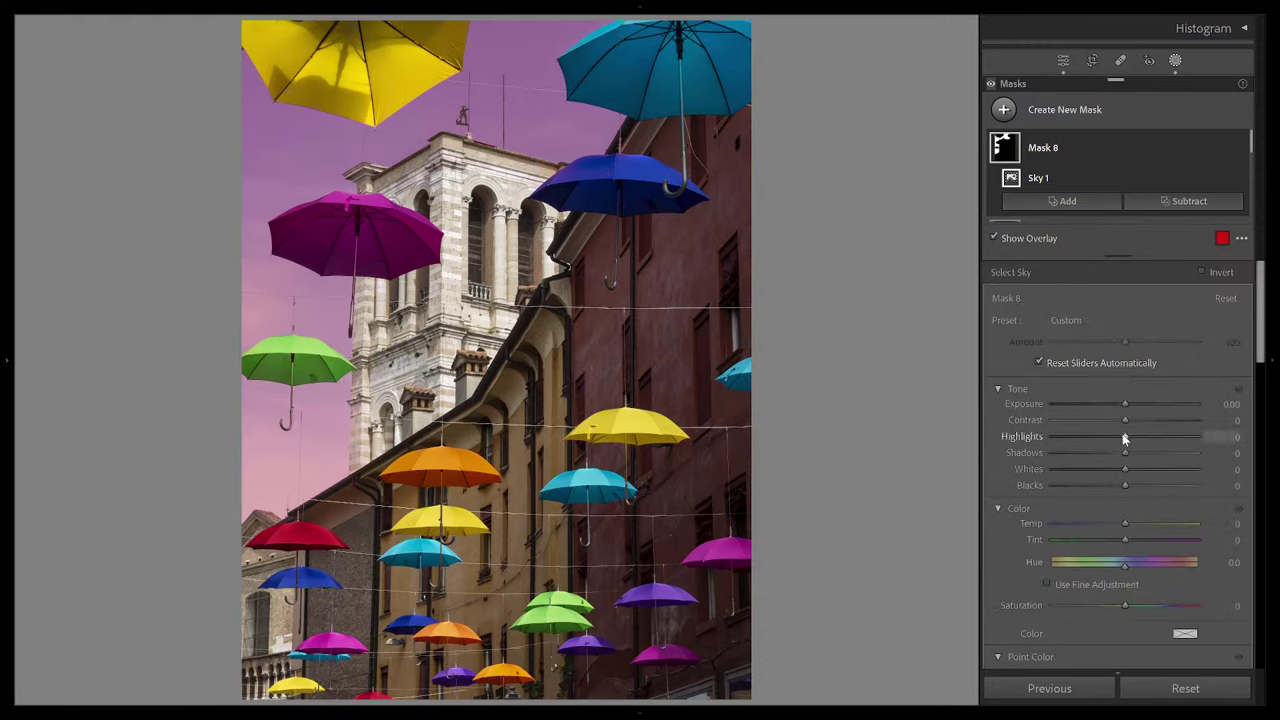
key(o)
drag(1124, 438, 1120, 403)
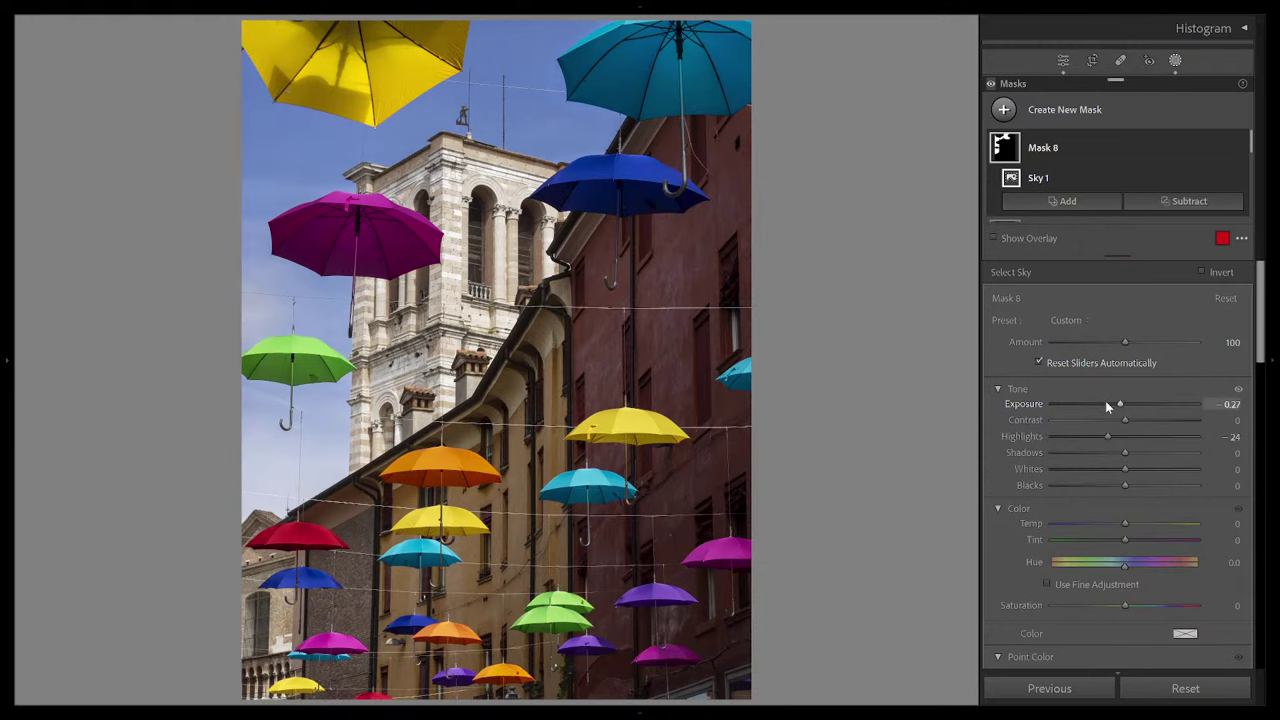
key(y)
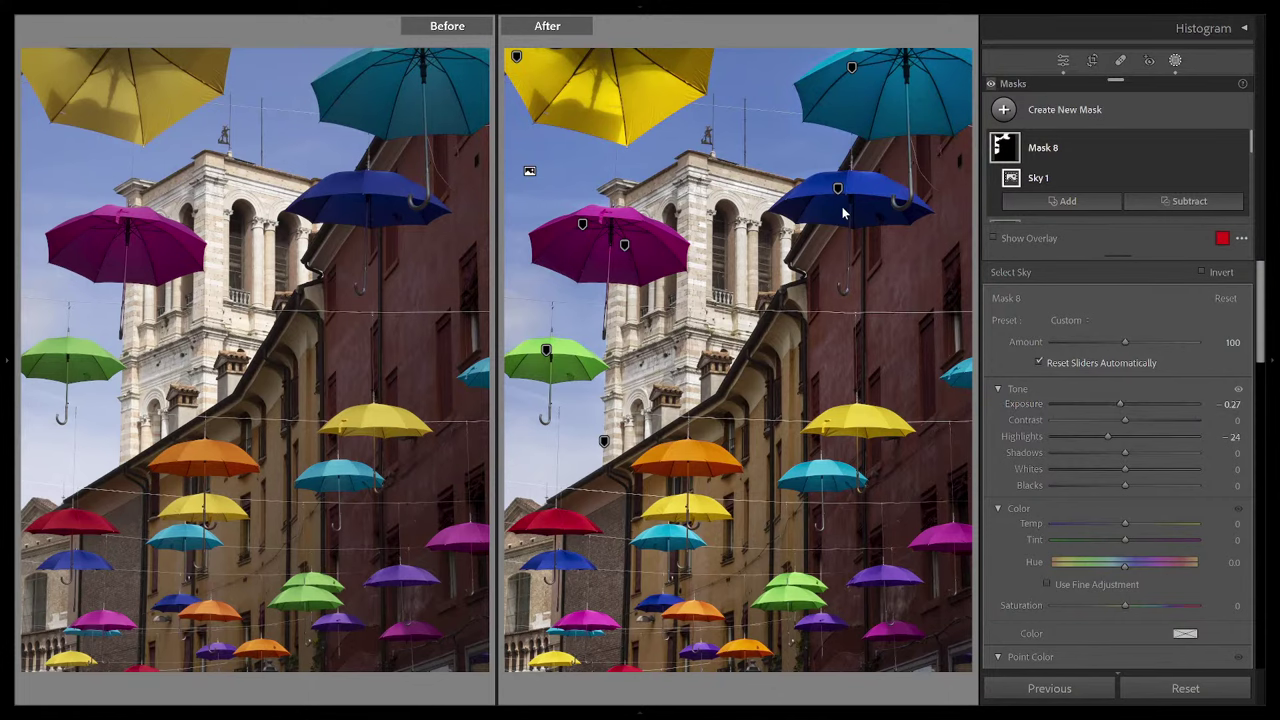
key(y)
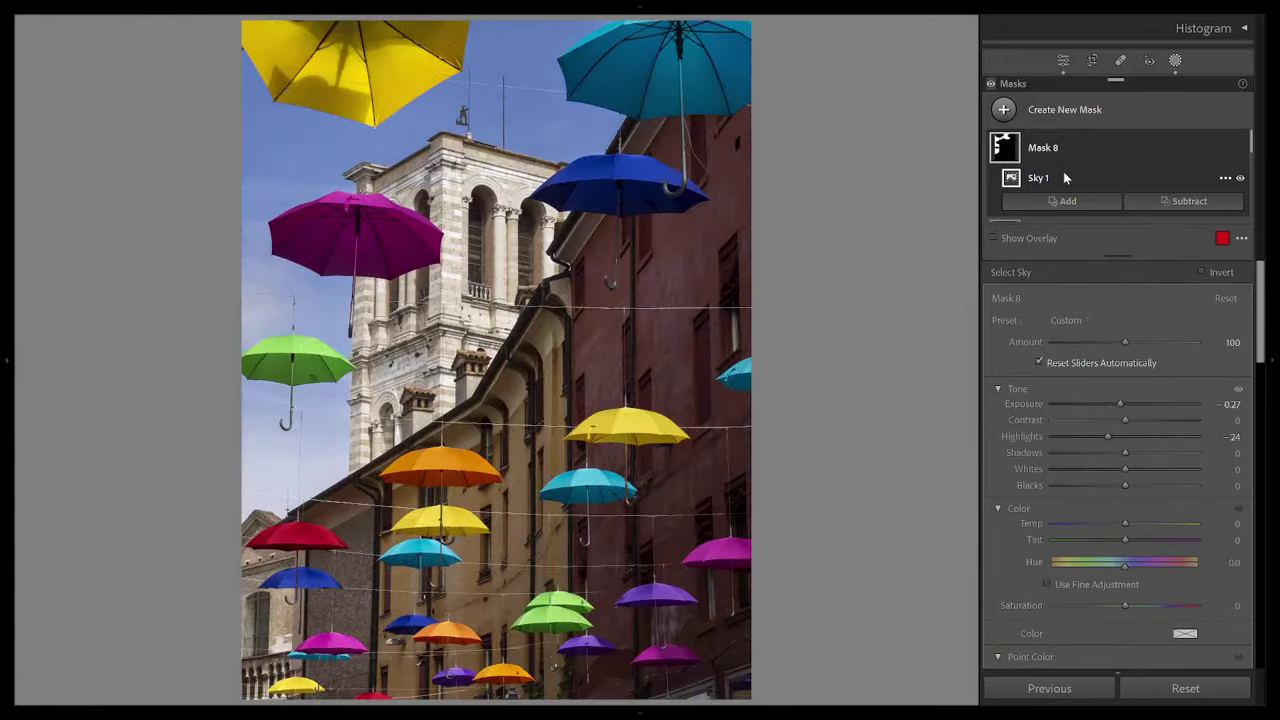
Step: Reselect the large blue umbrella's mask and set its Point Color saturation shift to 13 and luminance shift to 49
scroll(1065, 170, down, 3)
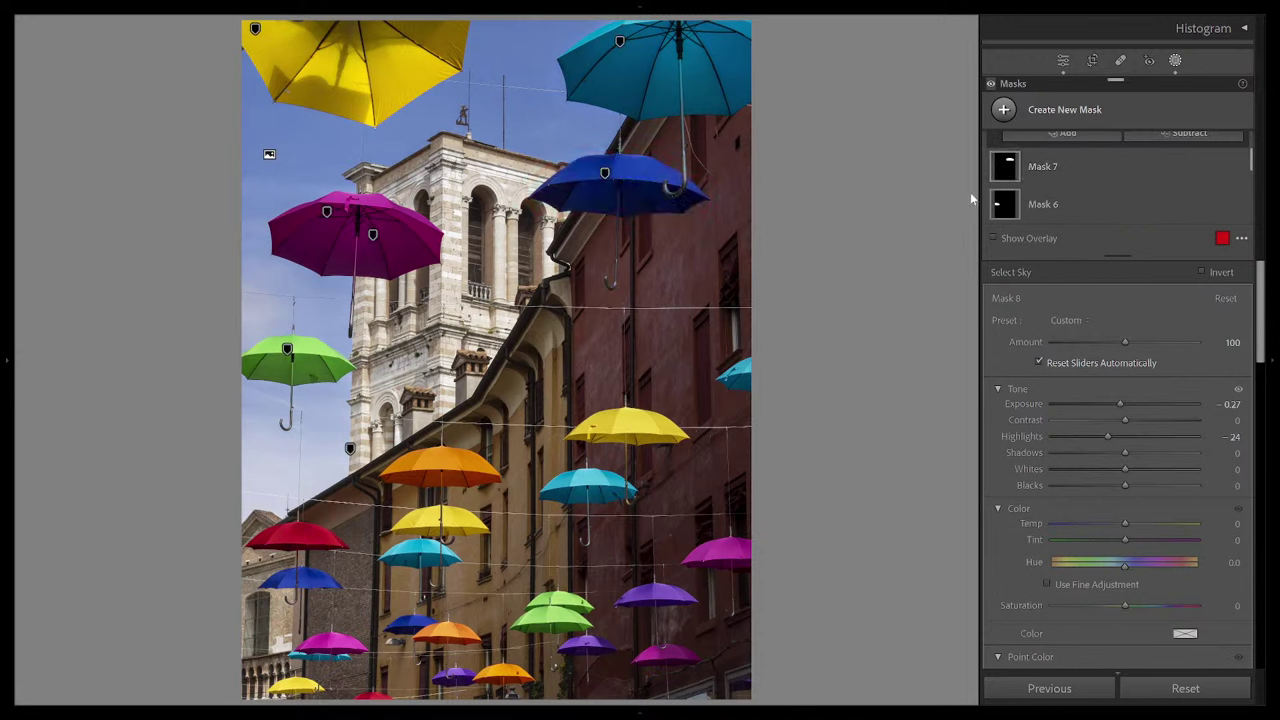
click(1037, 170)
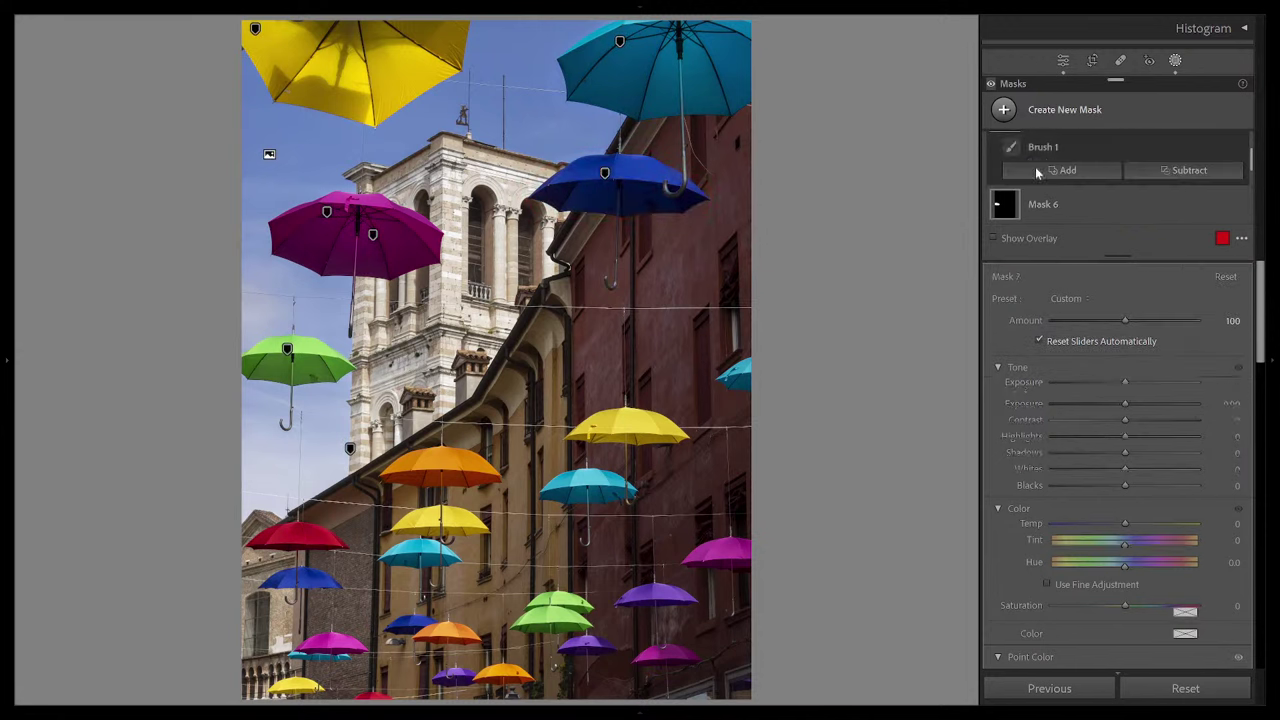
scroll(1125, 376, down, 10)
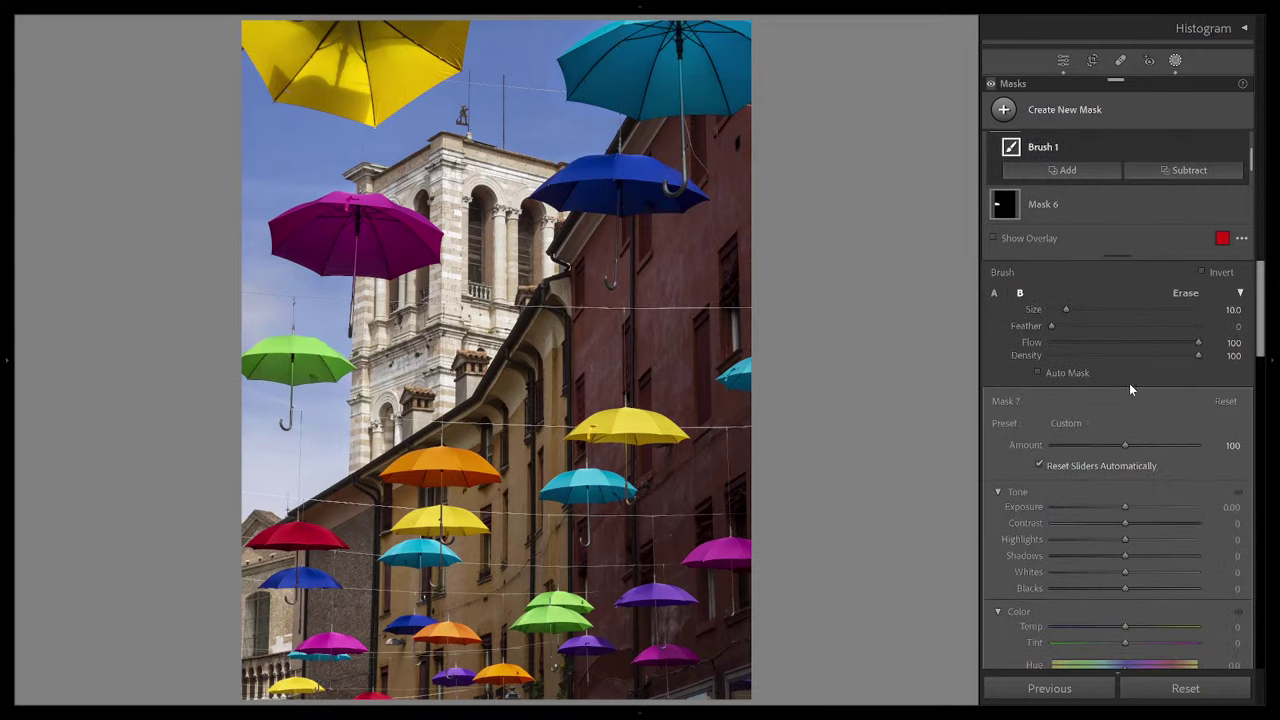
mouse_move(1158, 391)
mouse_down()
mouse_move(1079, 365)
mouse_move(1174, 384)
mouse_move(1131, 383)
mouse_move(1146, 379)
mouse_up()
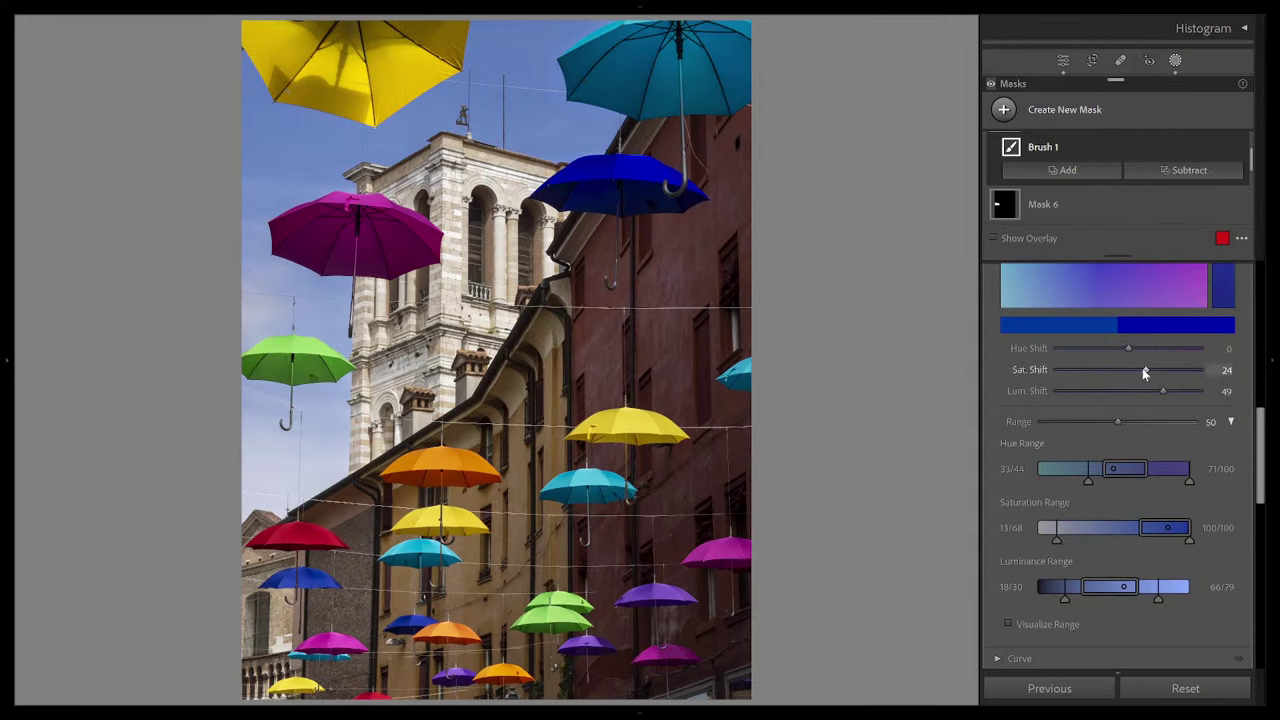
drag(1140, 368, 1128, 369)
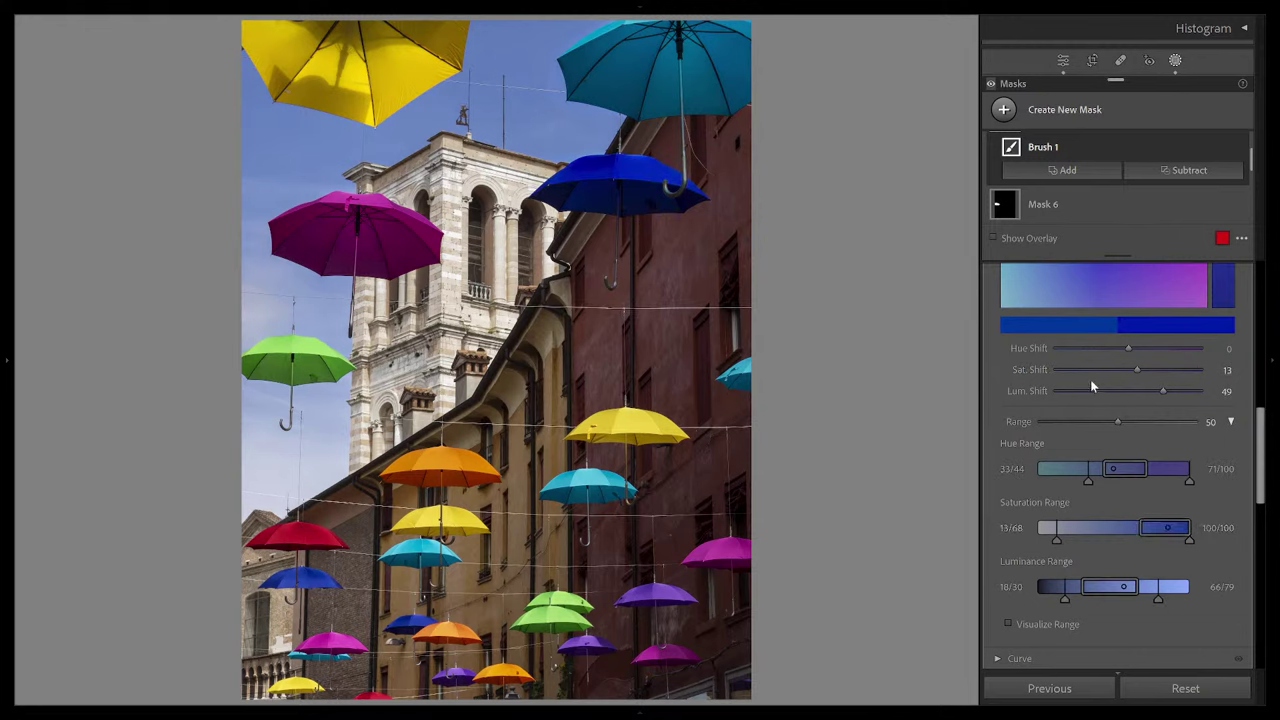
mouse_move(1128, 350)
mouse_down()
mouse_move(1096, 350)
mouse_move(1144, 357)
mouse_move(1129, 359)
mouse_up()
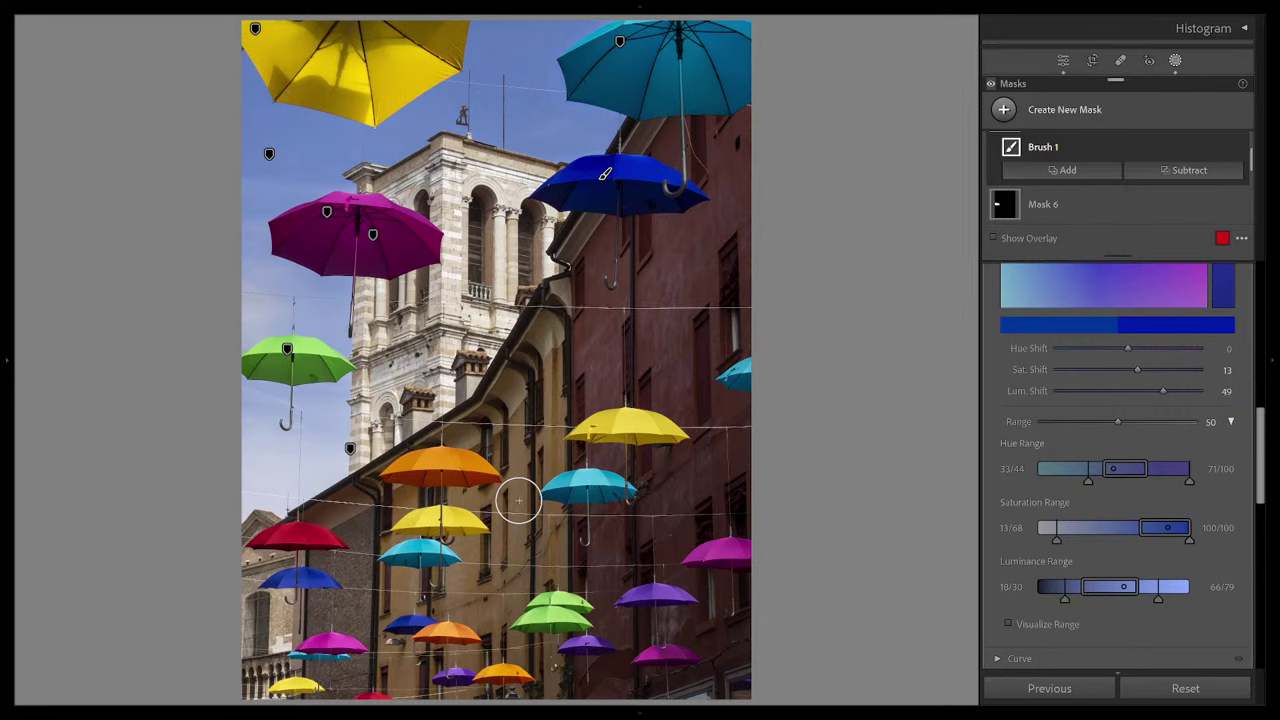
Step: Create a linear gradient mask running diagonally along the roofline to cover the buildings on the lower right of the photo
click(1005, 110)
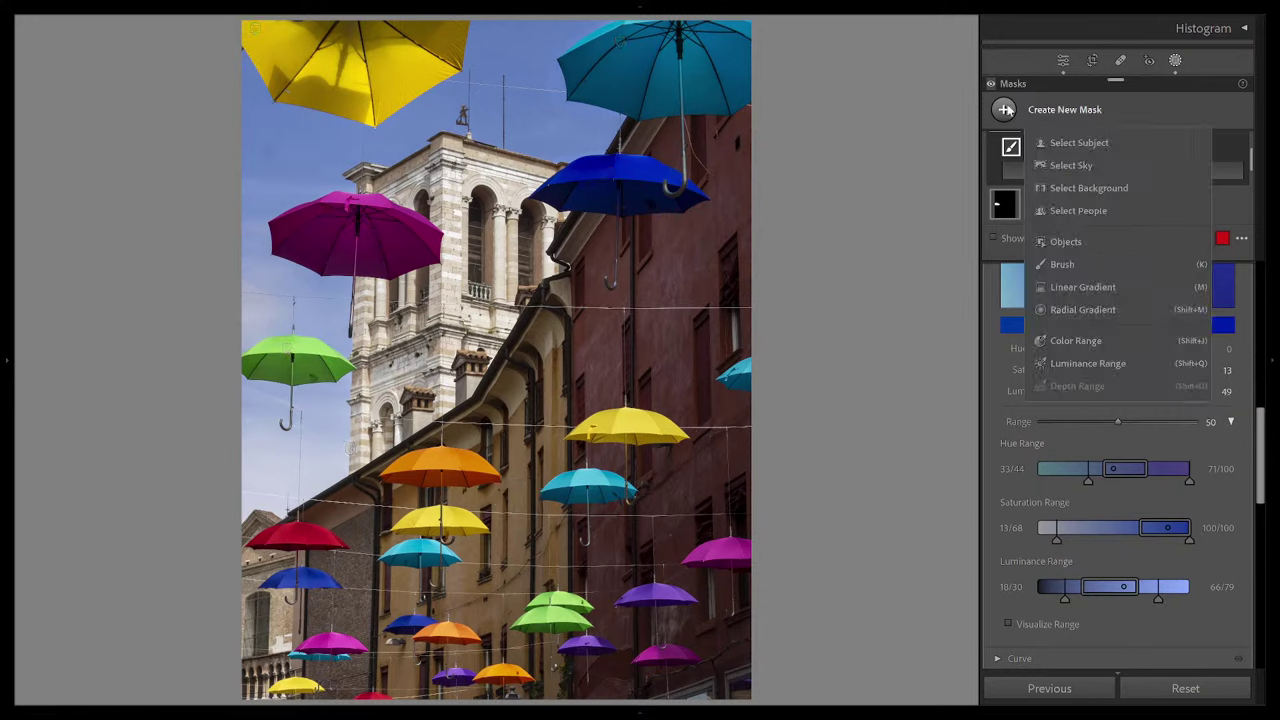
click(1077, 288)
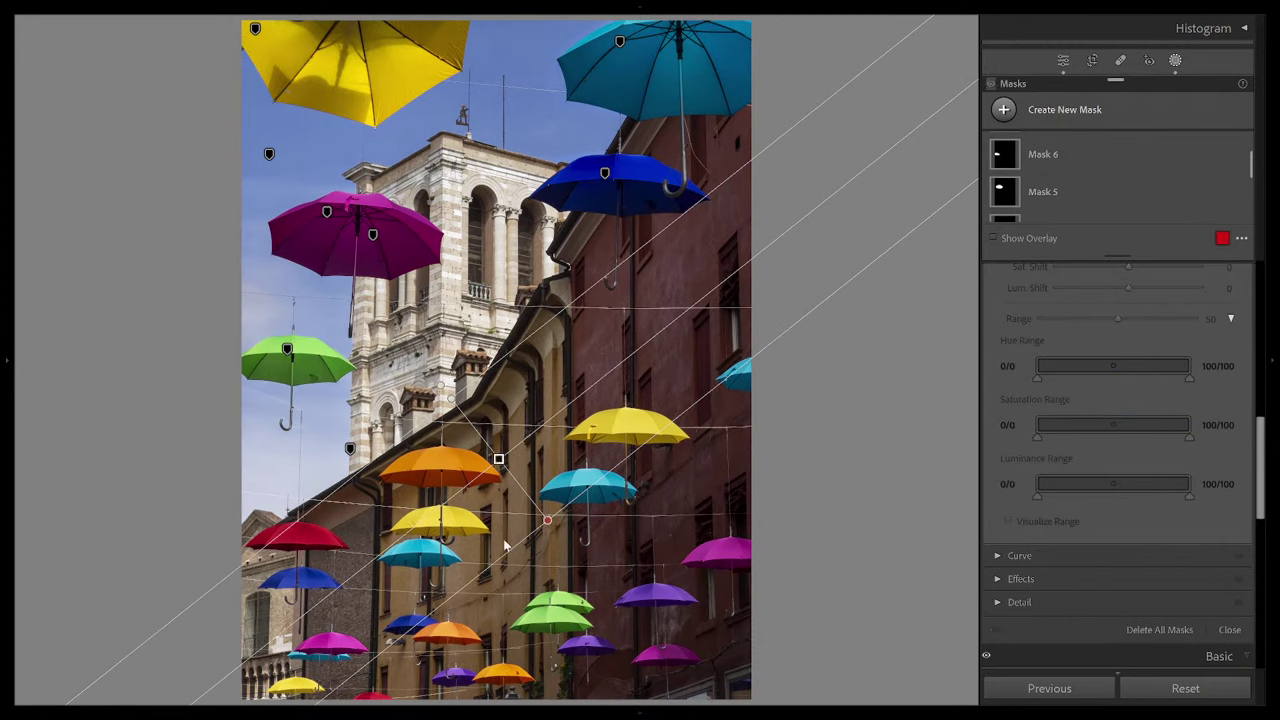
drag(551, 529, 505, 474)
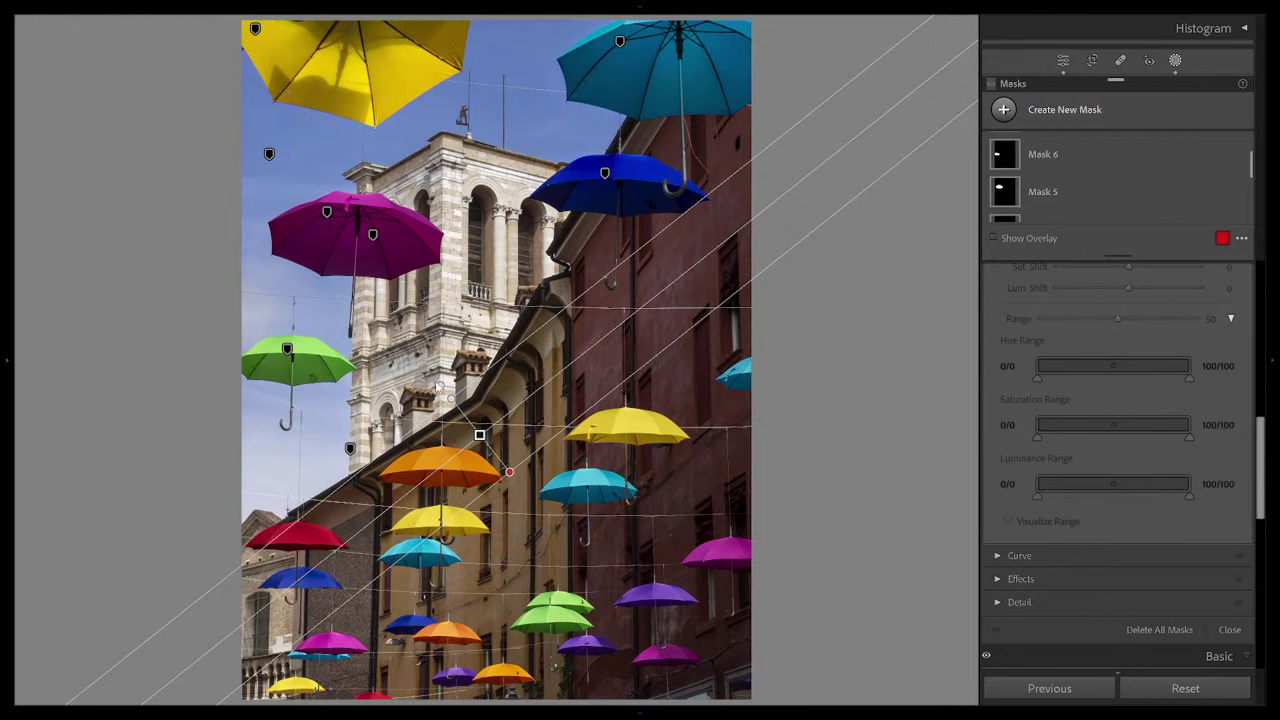
drag(443, 388, 484, 442)
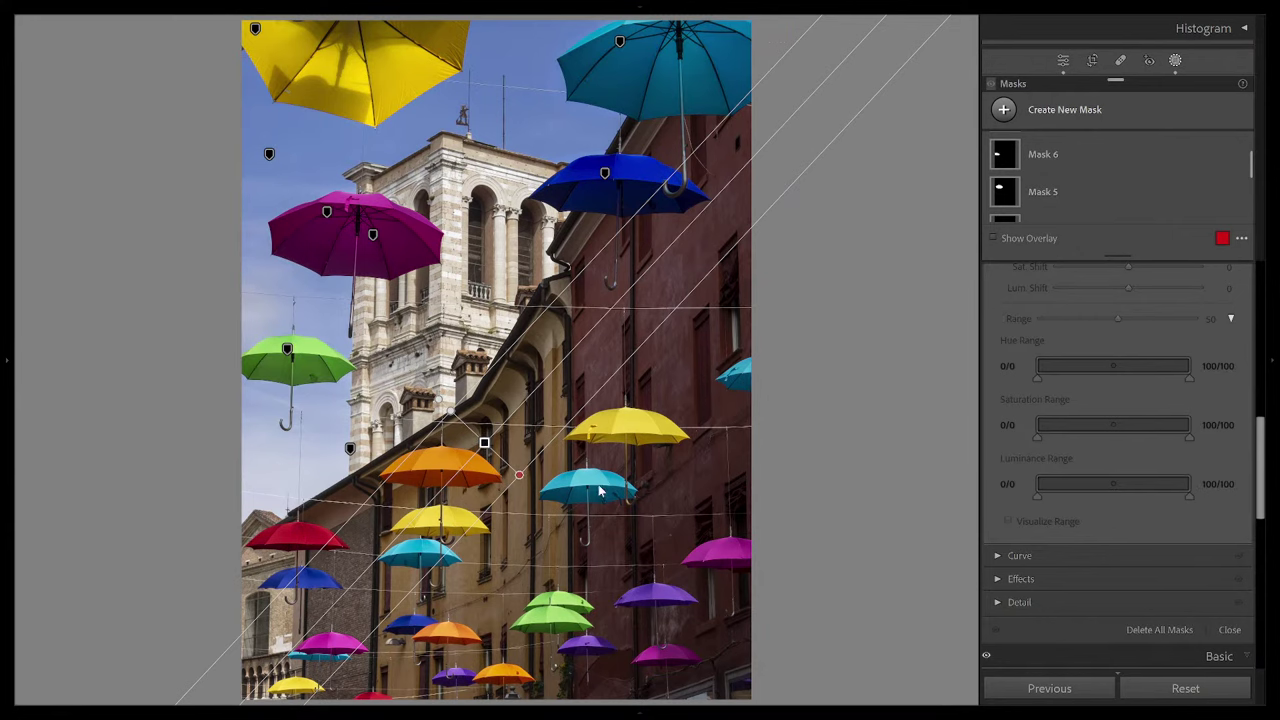
drag(522, 472, 598, 549)
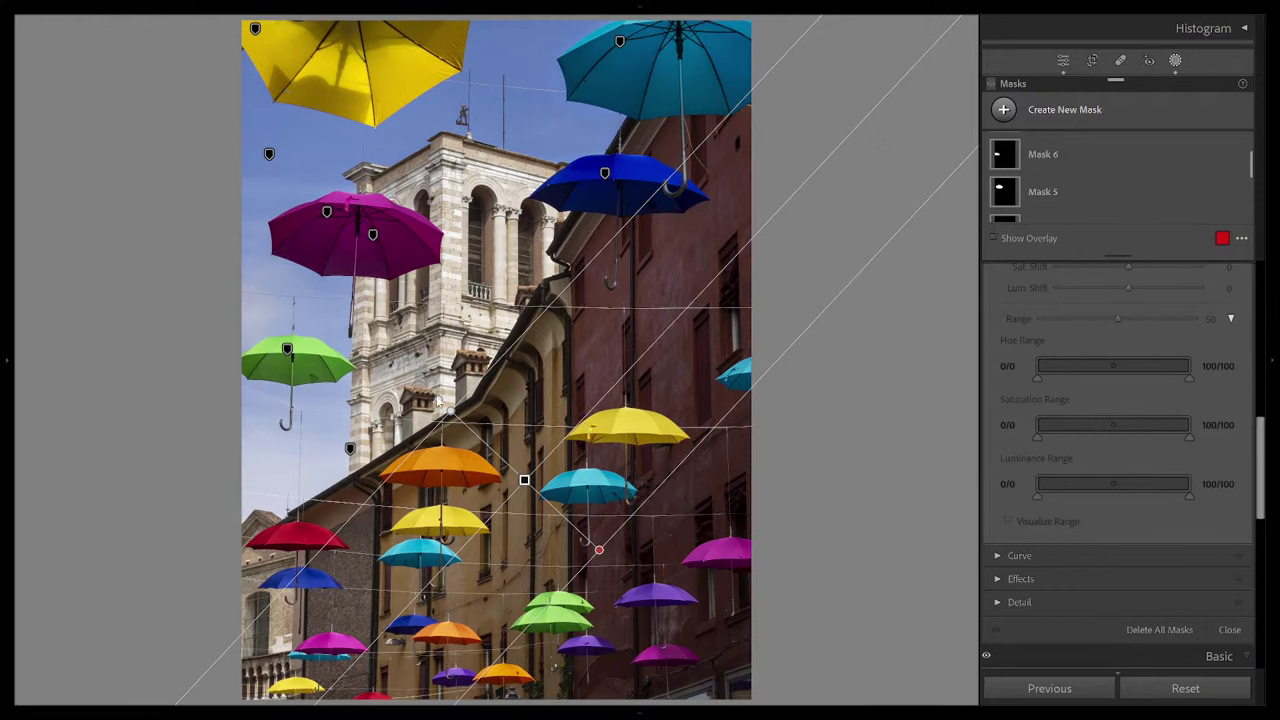
drag(598, 549, 596, 552)
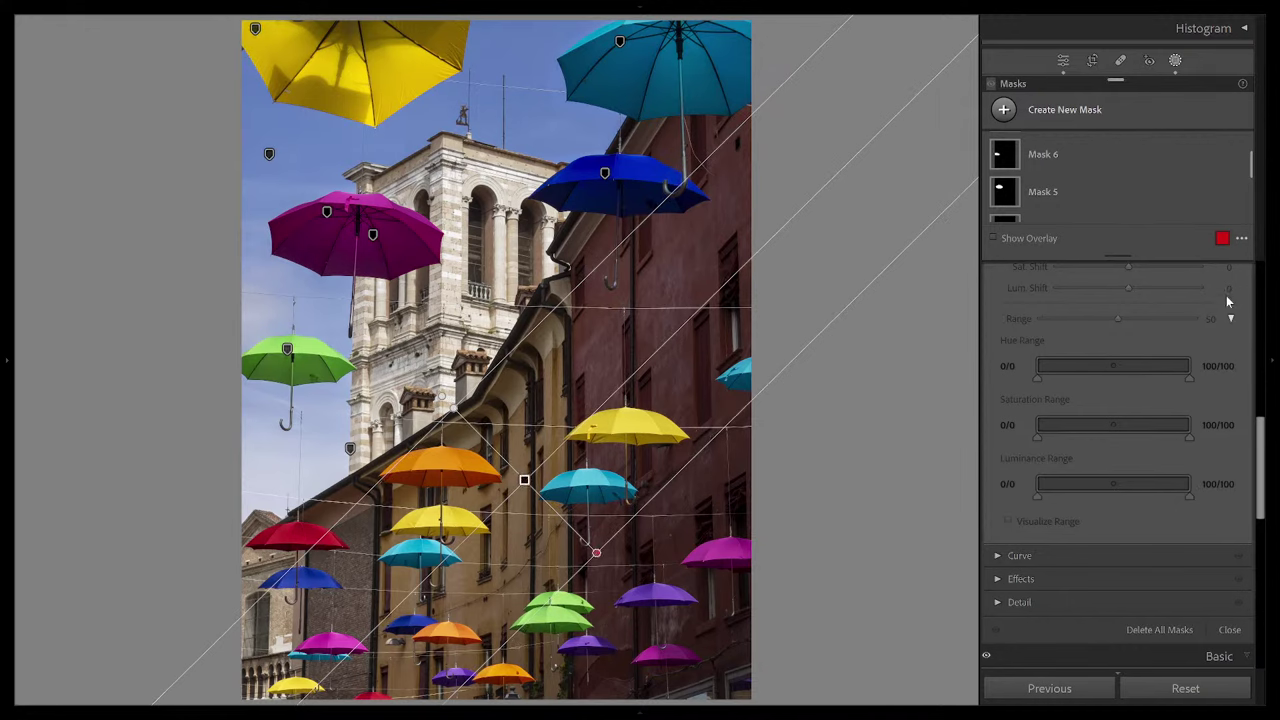
Step: Try a lower exposure on the building gradient mask and reset it
scroll(1120, 356, up, 2)
scroll(1121, 357, up, 3)
drag(1127, 404, 1092, 407)
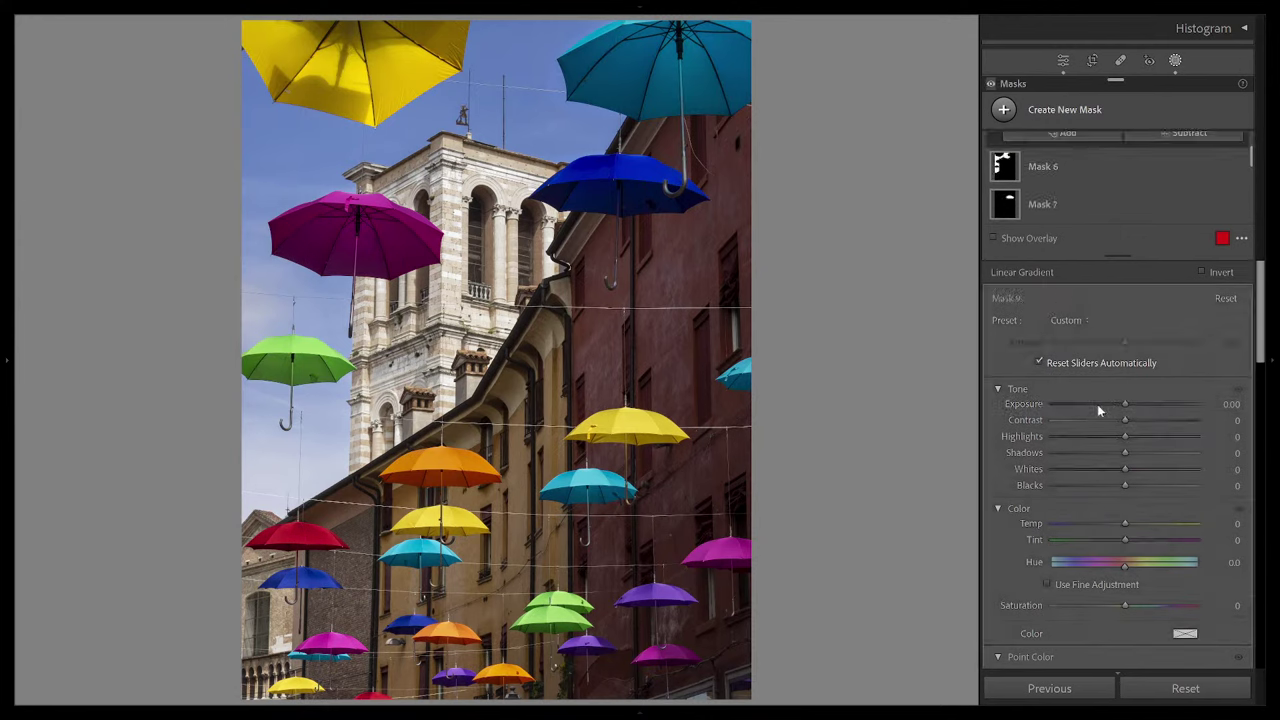
click(1114, 212)
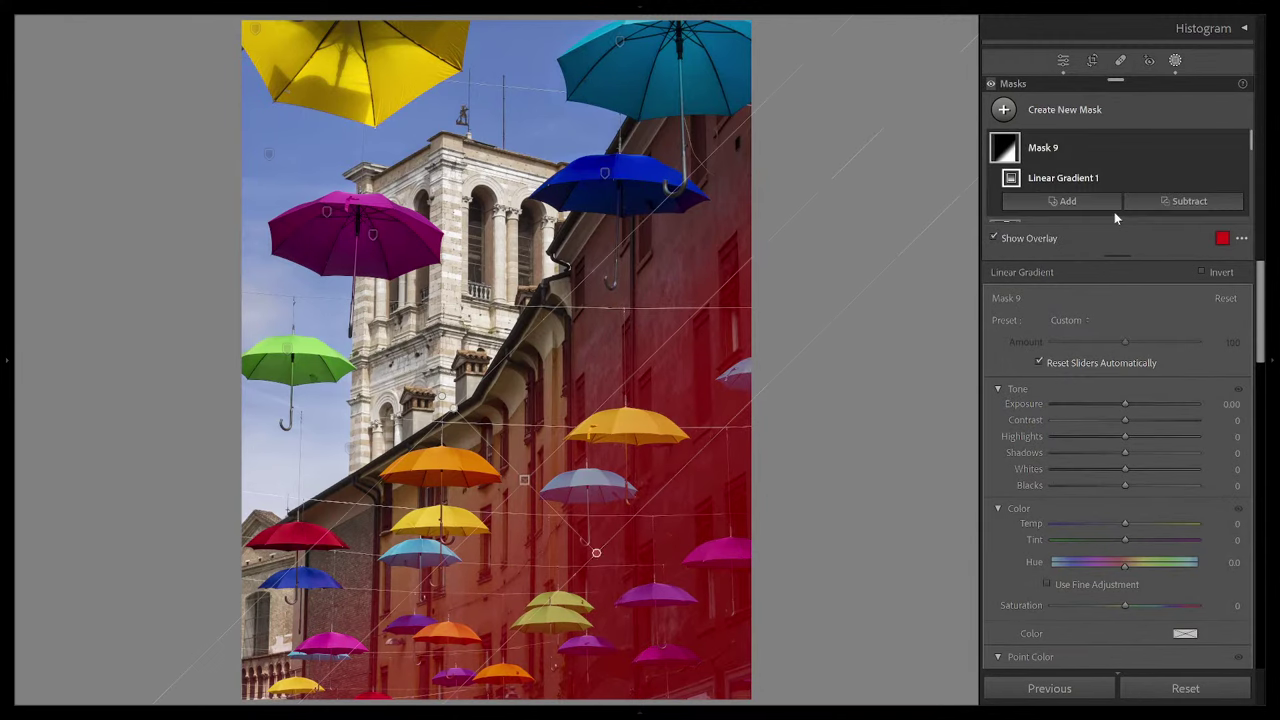
mouse_move(1125, 404)
mouse_down()
mouse_move(1096, 405)
mouse_move(1145, 410)
mouse_move(1090, 411)
mouse_move(1123, 410)
mouse_up()
double_click(1033, 403)
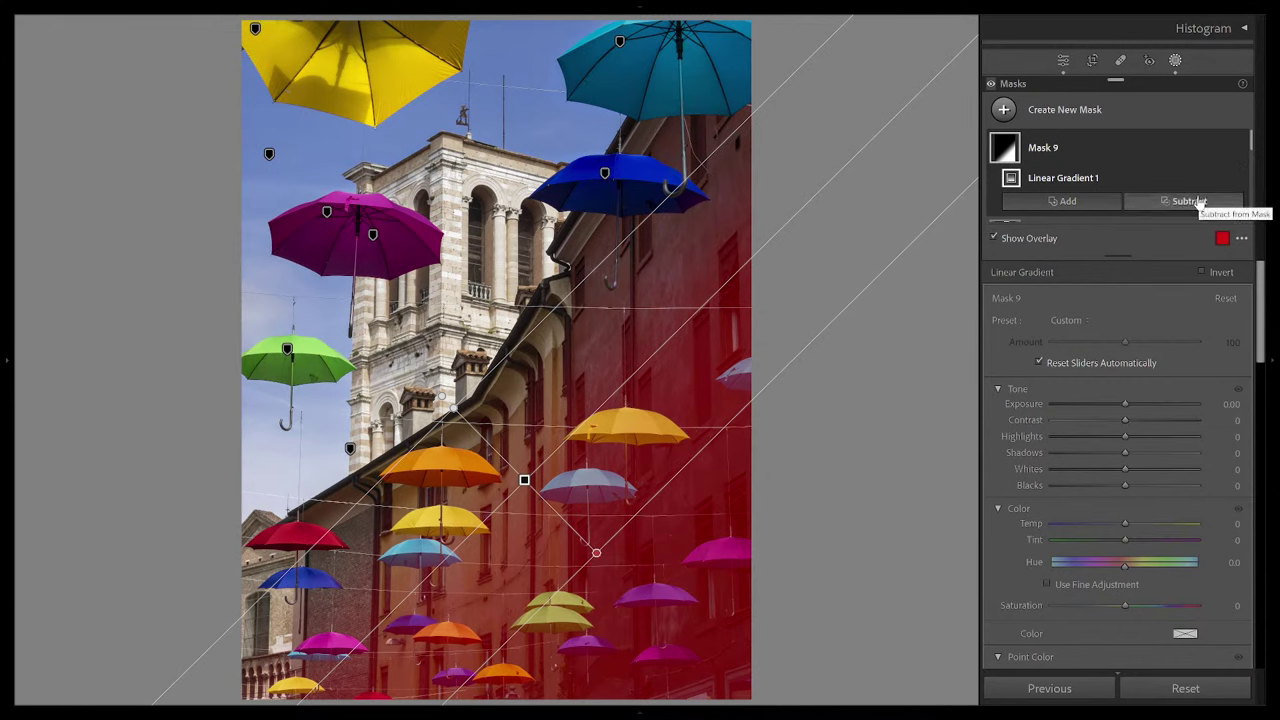
Step: Subtract a luminance range sampled from the orange umbrella from the building gradient mask, with its range set to 48/76–100/100
click(1224, 151)
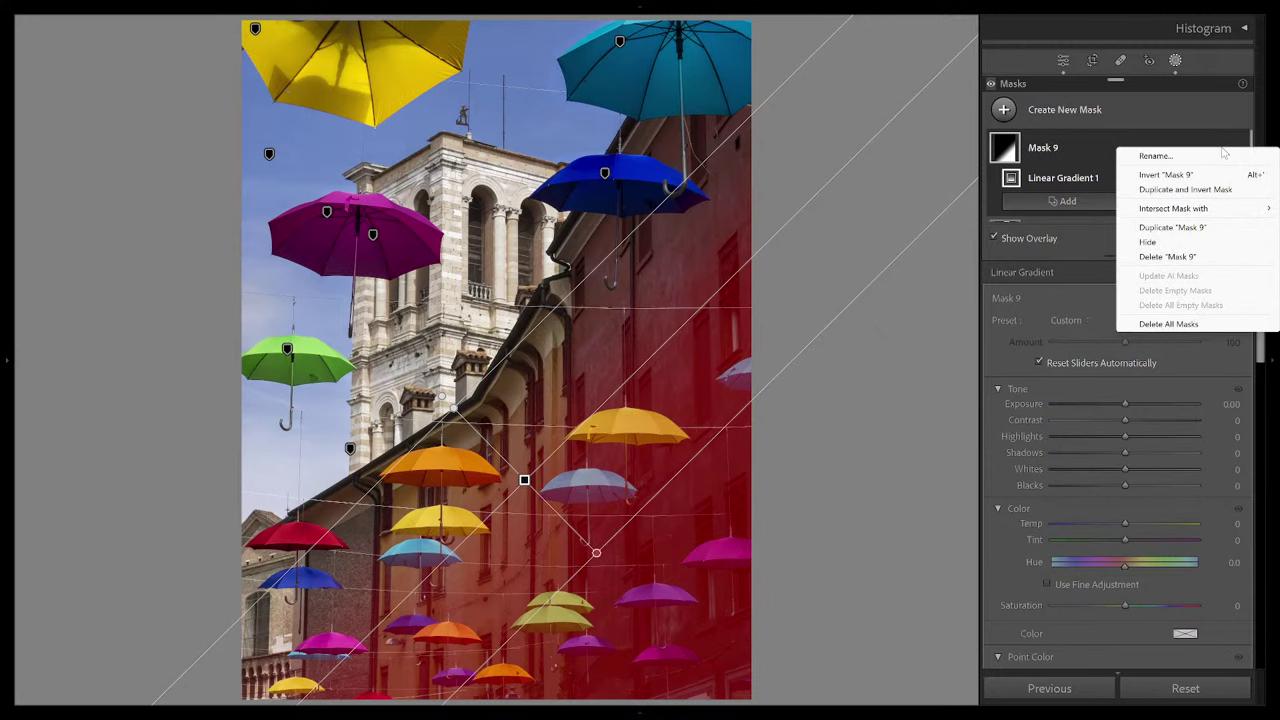
click(1095, 205)
click(1148, 203)
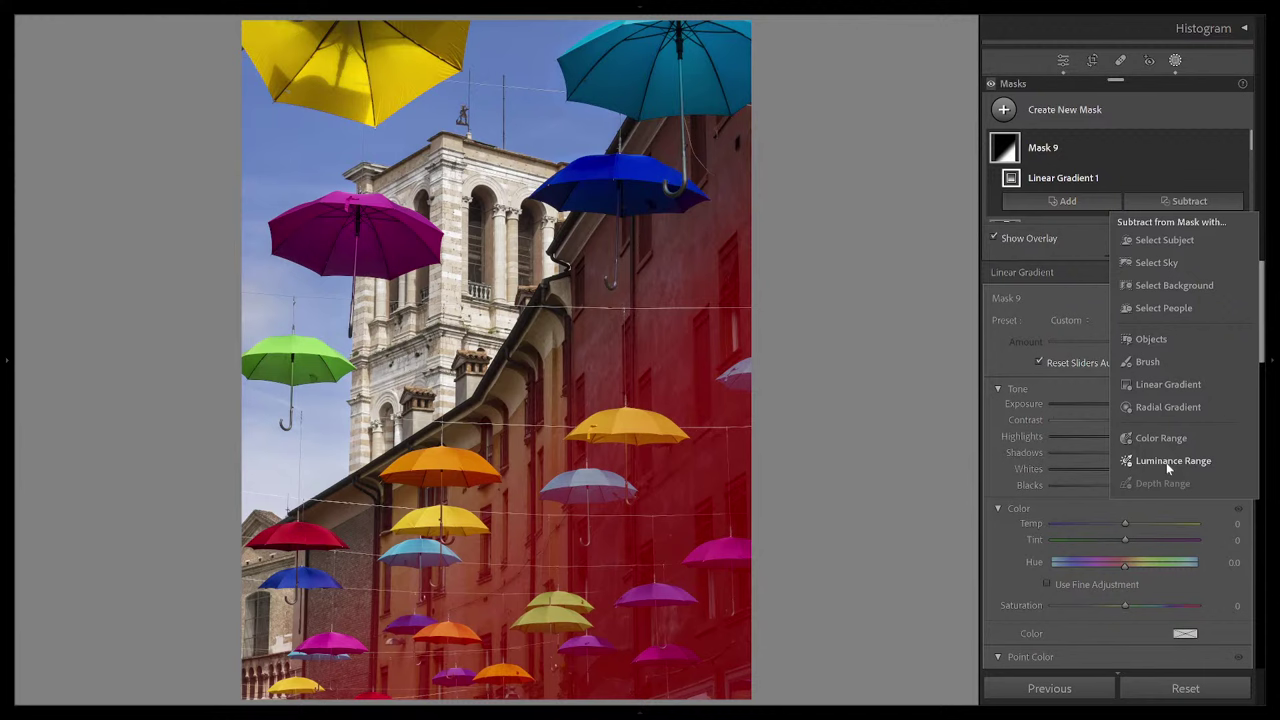
click(1166, 462)
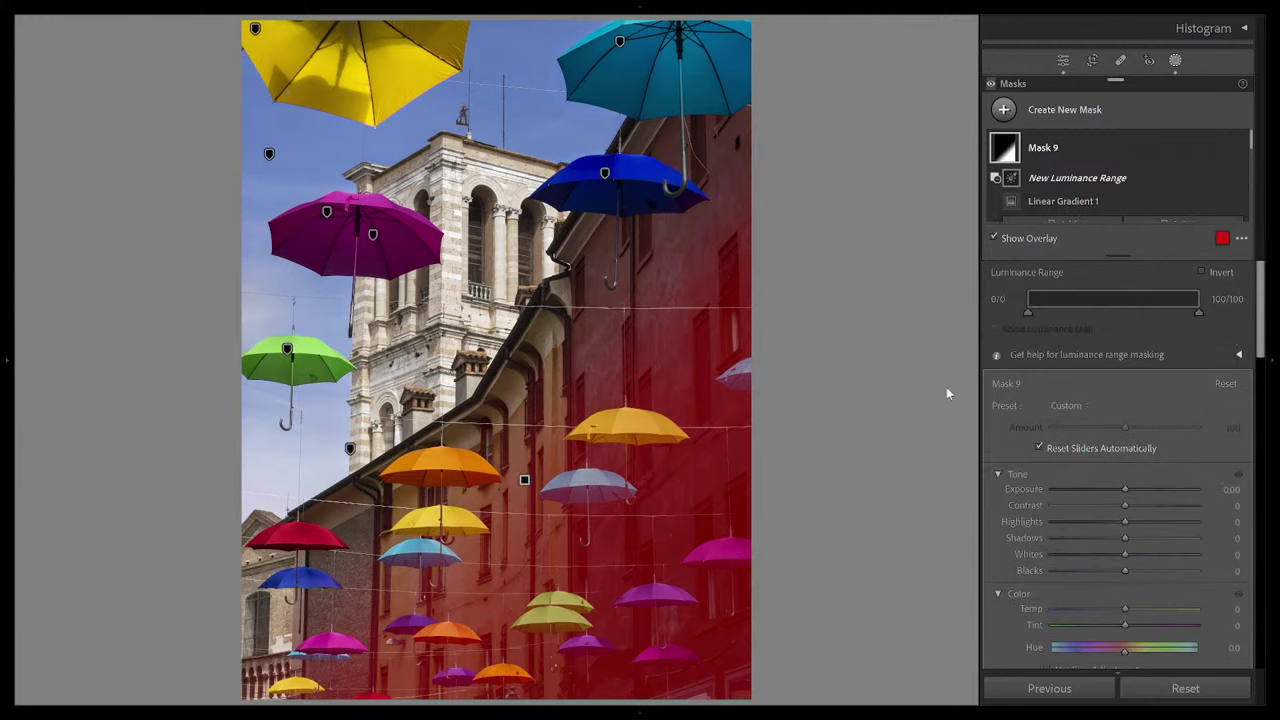
click(441, 467)
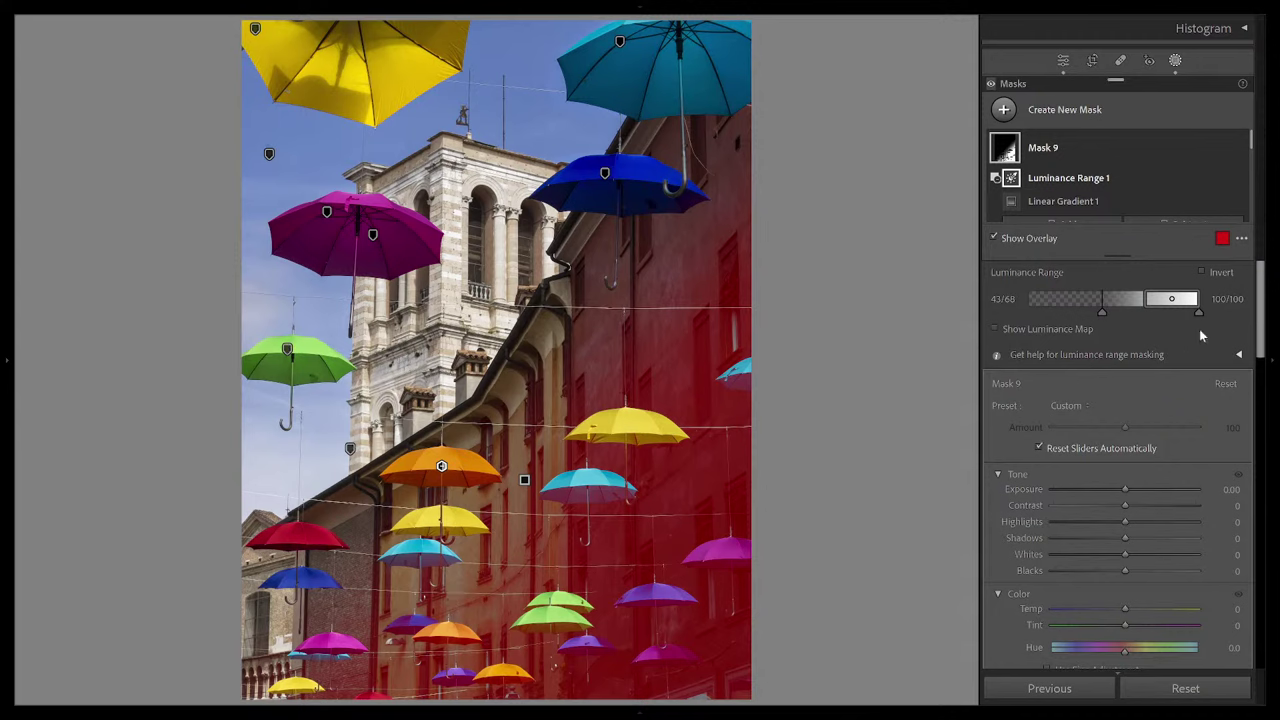
mouse_move(1146, 309)
mouse_down()
mouse_move(1160, 306)
mouse_move(1066, 312)
mouse_move(1162, 315)
mouse_up()
drag(1070, 312, 1158, 311)
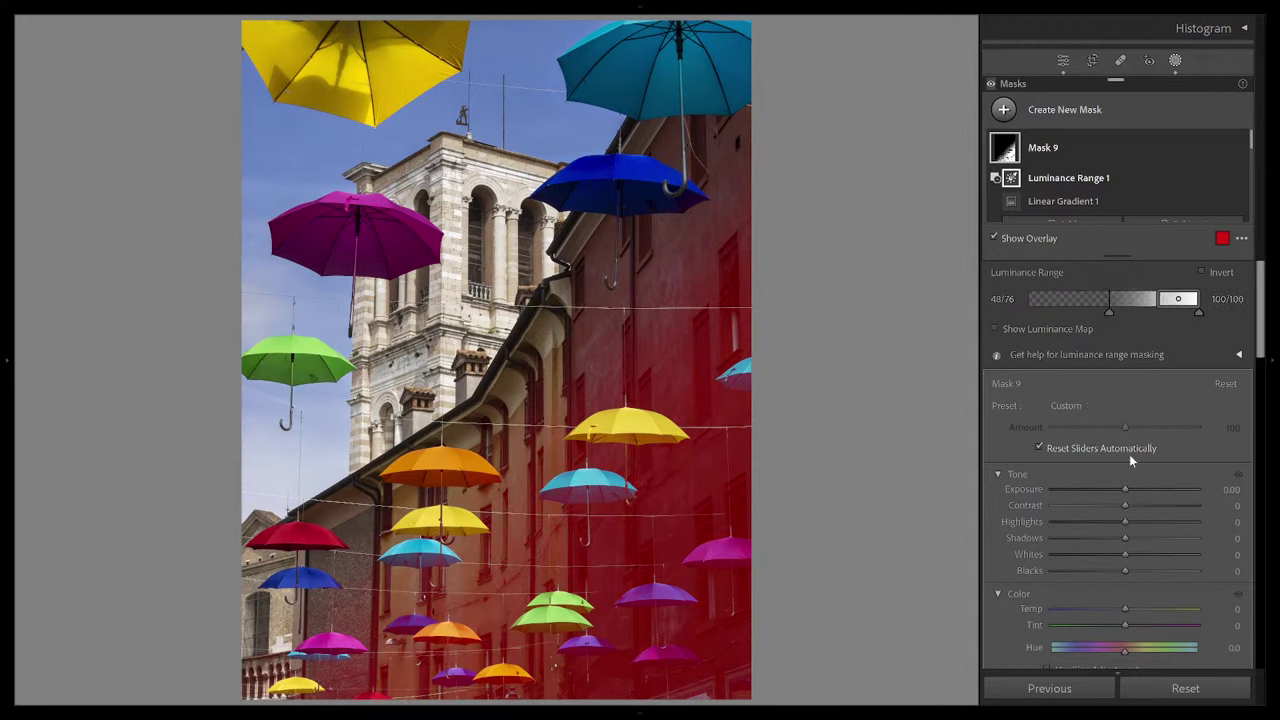
Step: Hide the mask overlay, set the building mask's exposure to -0.60, and compare the photo before and after
key(o)
drag(1125, 489, 1113, 489)
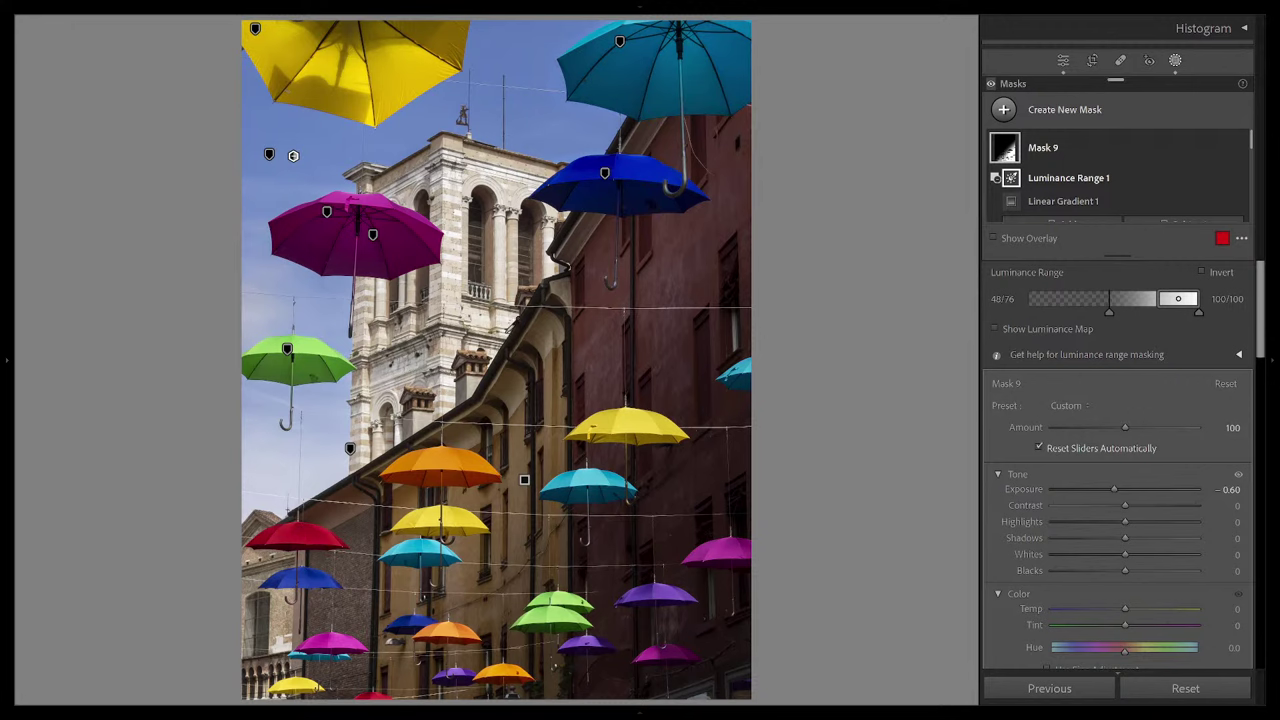
key(y)
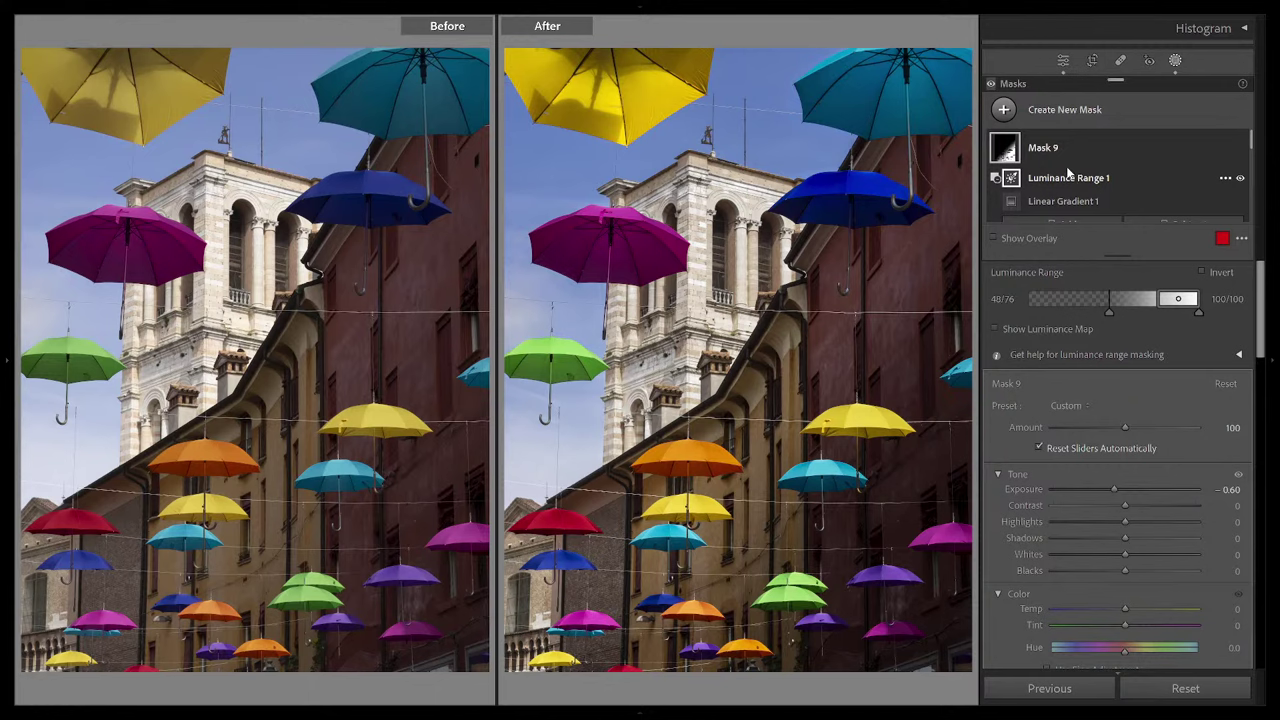
Step: Open the sunset sky photo _W3D8078.CR2 for developing and revert it to its unedited state
key(g)
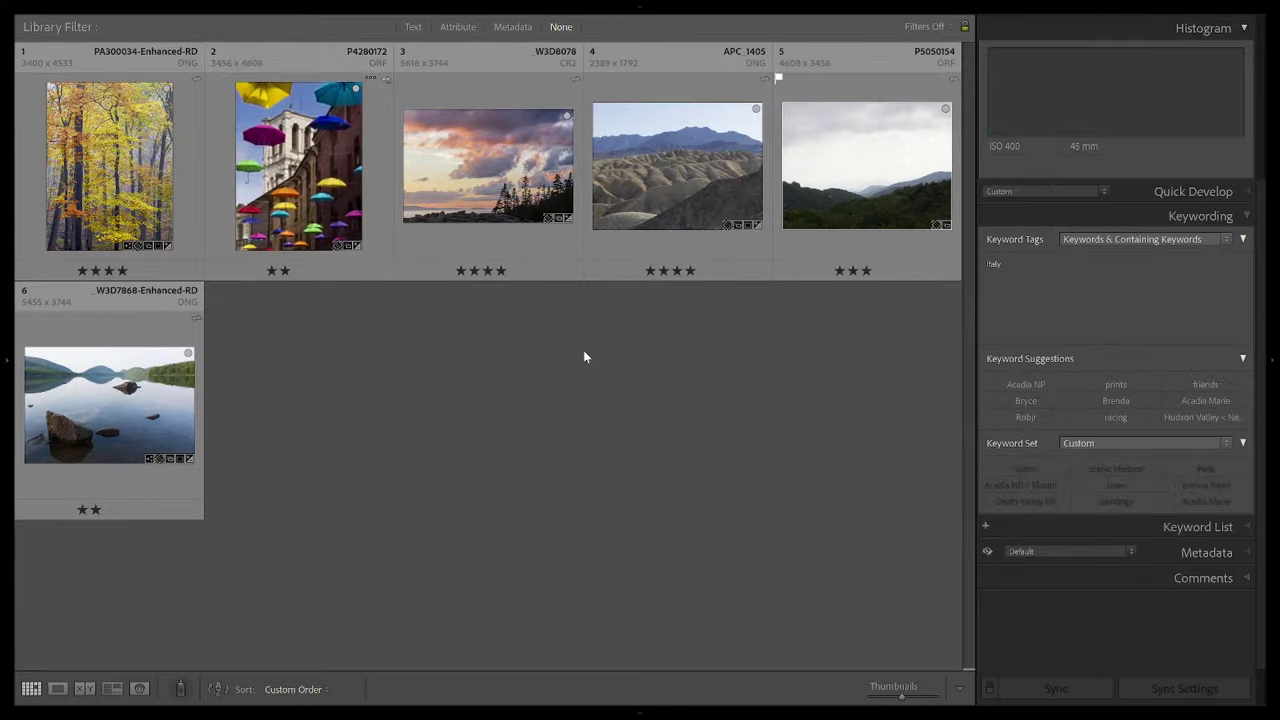
click(498, 178)
key(d)
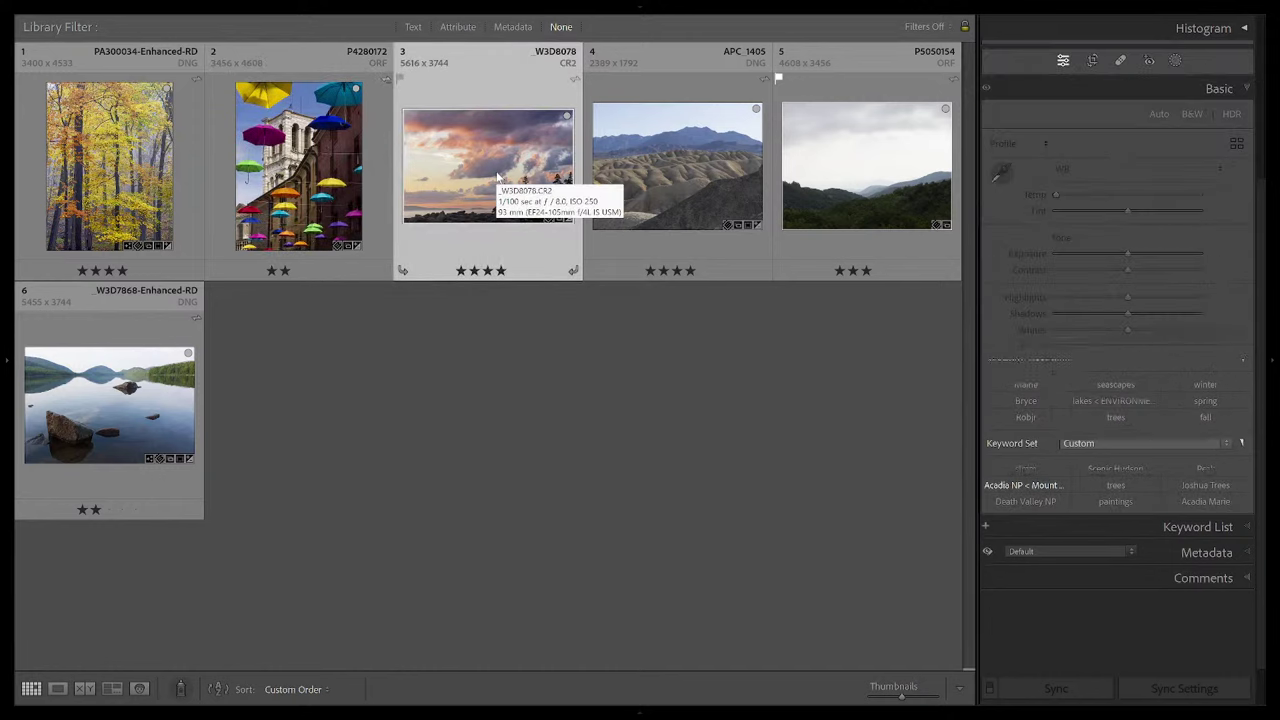
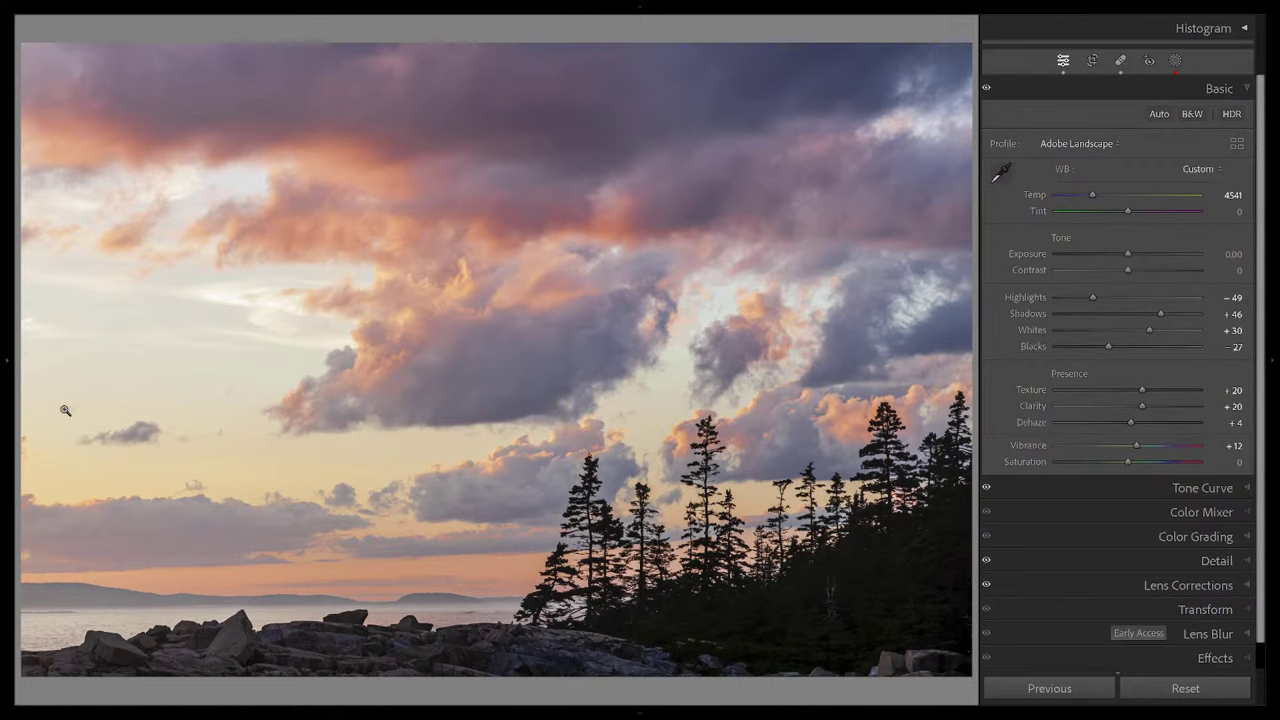
click(17, 371)
click(55, 377)
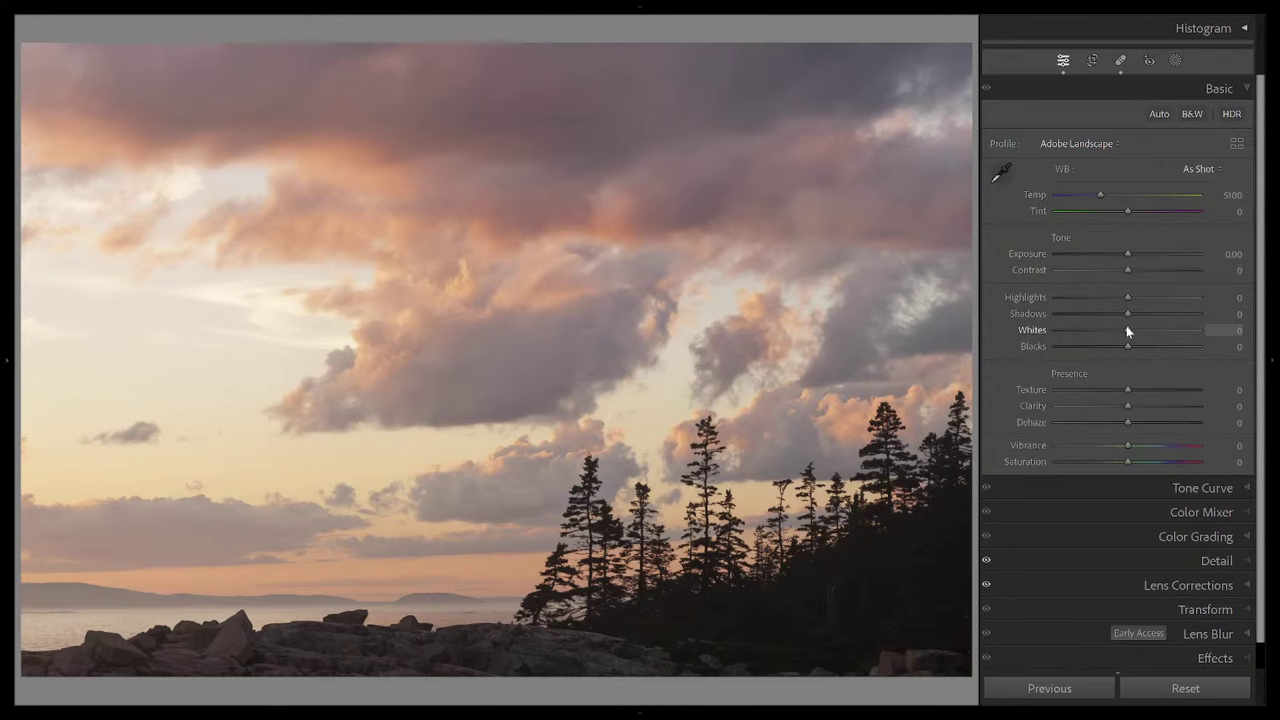
Step: Set the sunset photo's whites to +31, blacks to -27, shadows to +41 and highlights to -28
mouse_move(1127, 330)
mouse_down()
mouse_move(1163, 330)
mouse_move(1109, 347)
mouse_up()
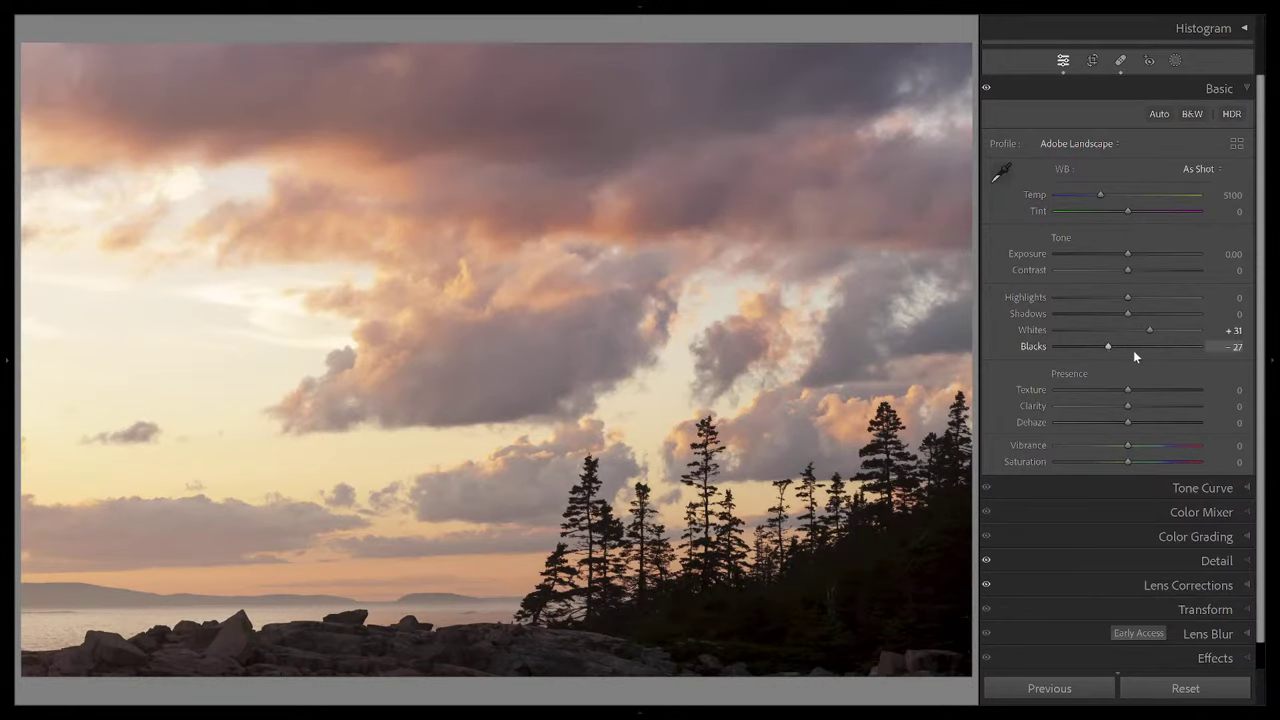
mouse_move(1145, 314)
mouse_down()
mouse_move(1126, 314)
mouse_move(1157, 316)
mouse_up()
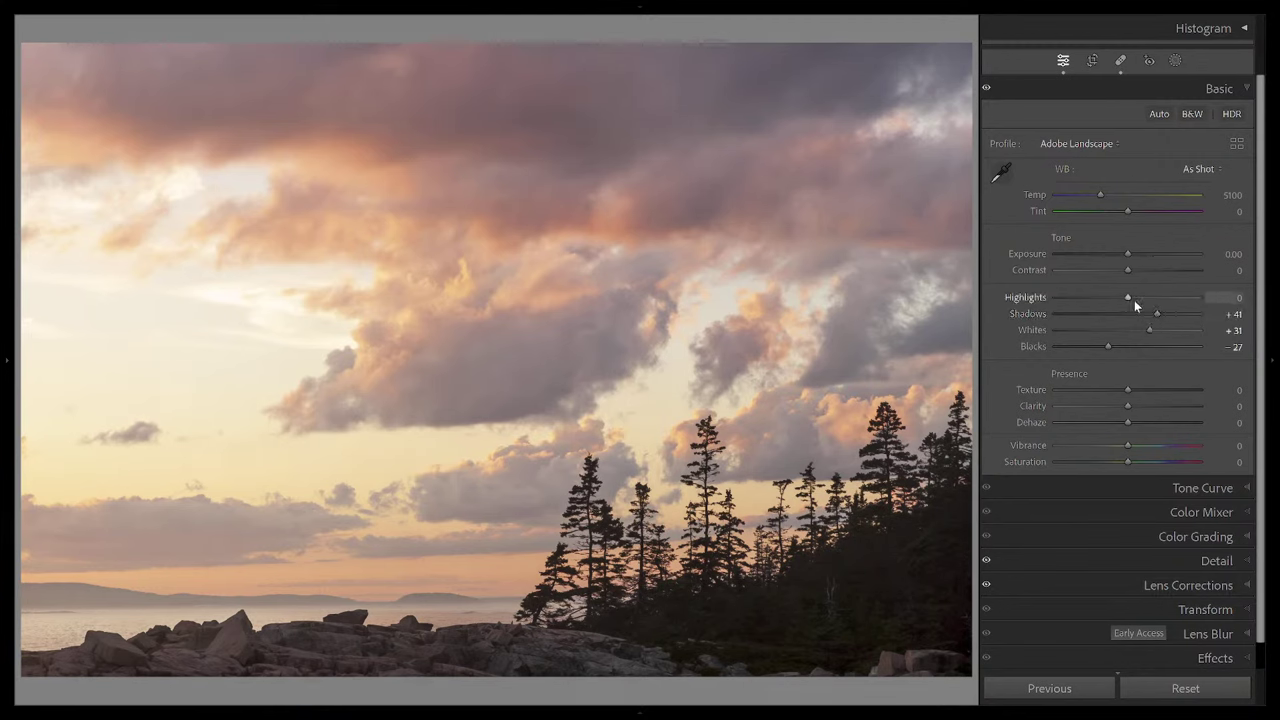
drag(1126, 295, 1106, 298)
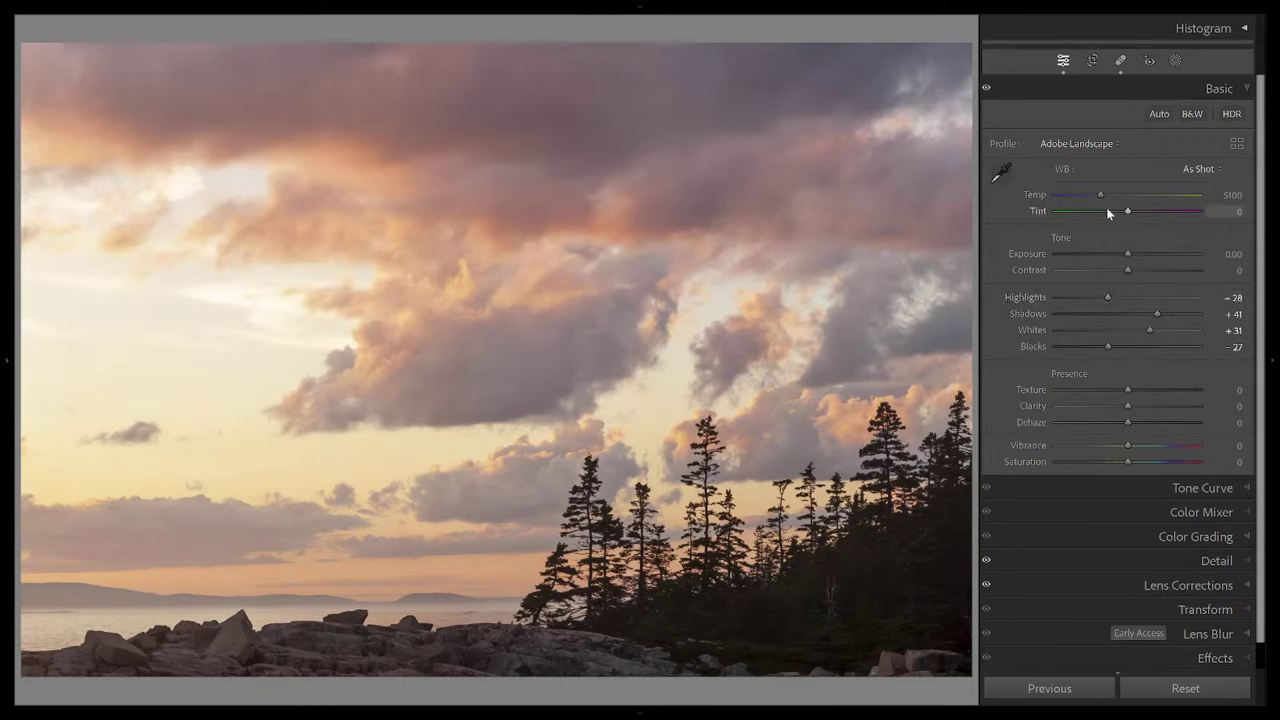
Step: Cool the sunset photo's white balance to a temperature of 4581
drag(1100, 191, 1094, 196)
double_click(1038, 202)
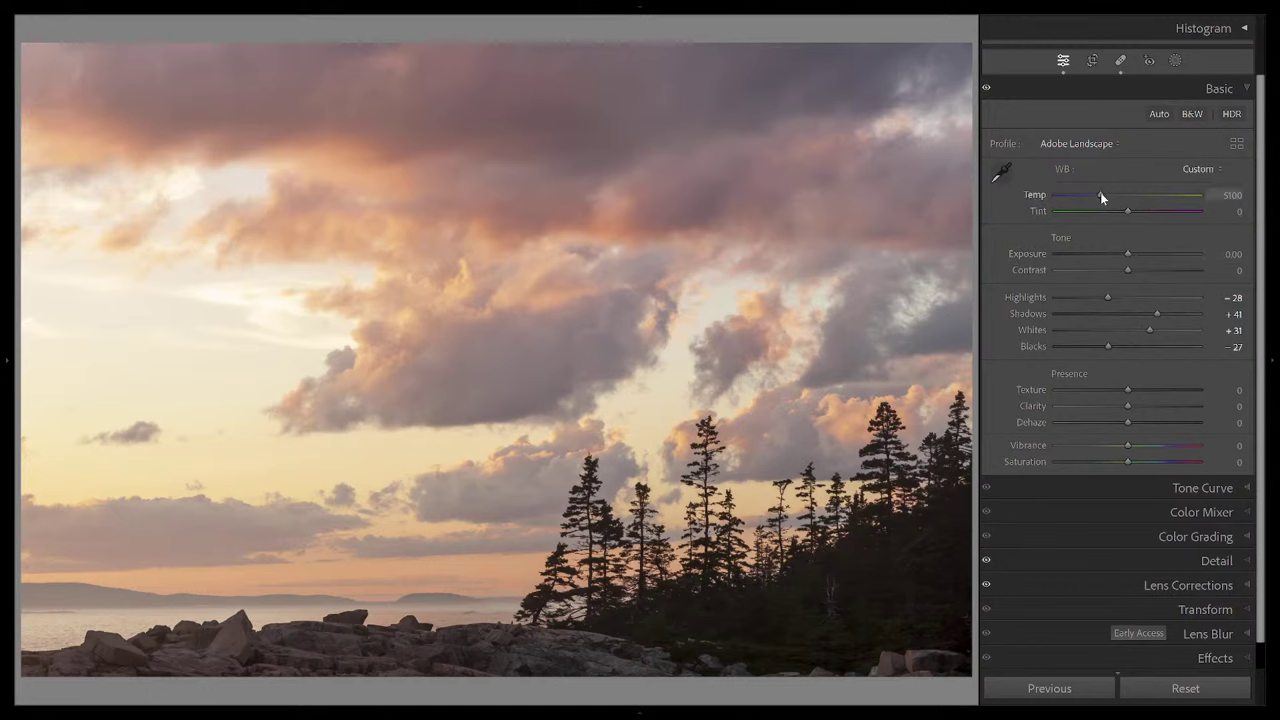
drag(1100, 194, 1092, 194)
Step: Set vibrance to +7, clarity to +22, dehaze to +5 and highlights to -44, and fine-tune the clarity
drag(1125, 446, 1130, 446)
drag(1127, 406, 1141, 406)
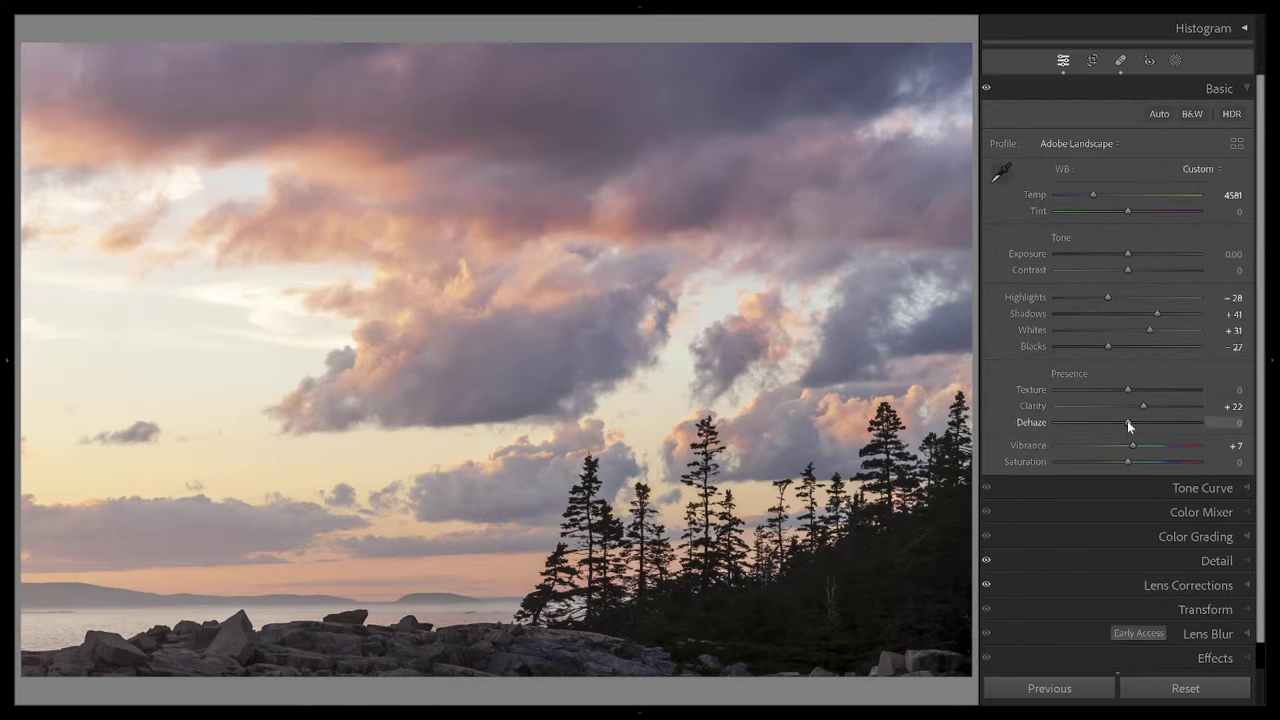
drag(1127, 421, 1132, 425)
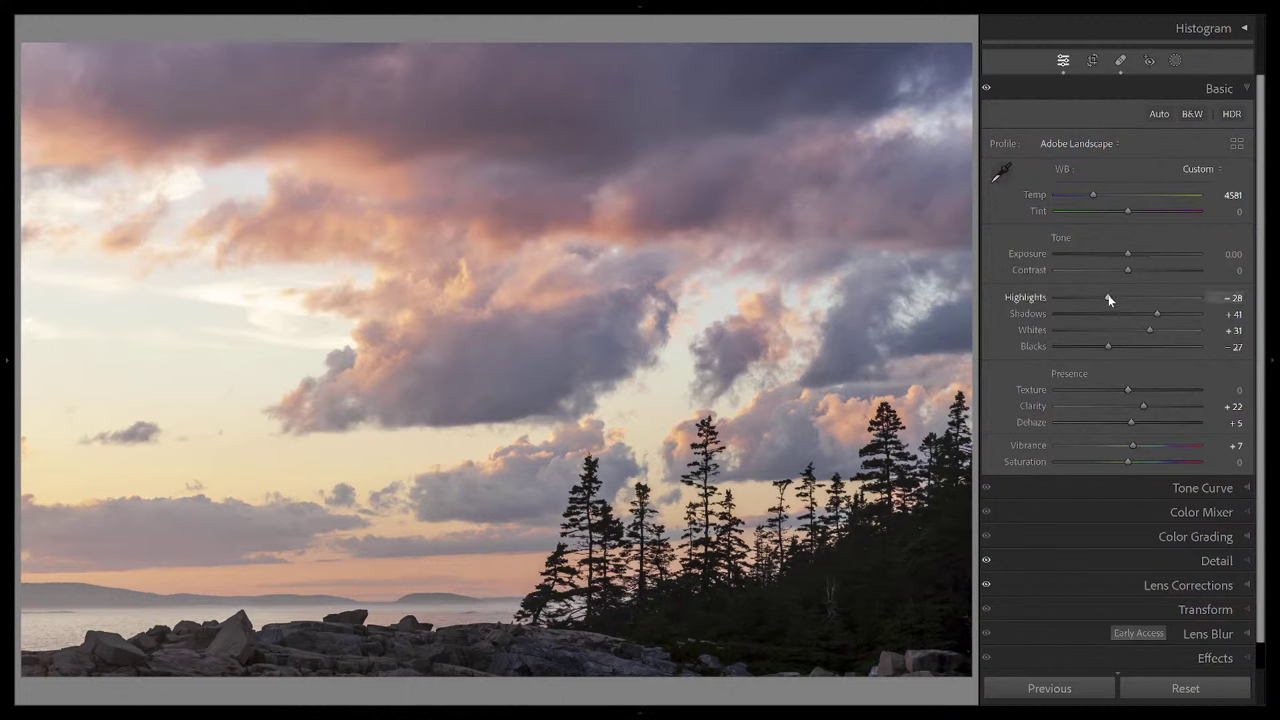
drag(1108, 297, 1097, 293)
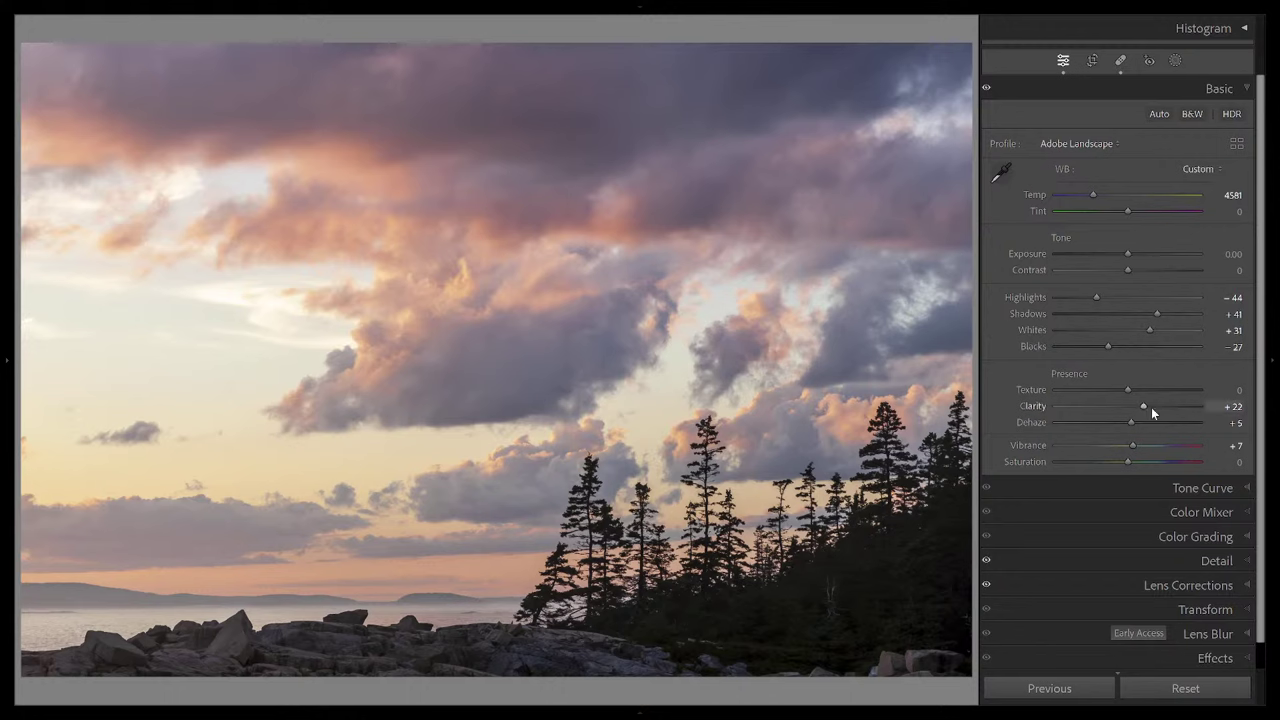
drag(1142, 406, 1144, 404)
Step: Create a Select Sky mask on the sunset photo and rename it Main Sky
click(1176, 61)
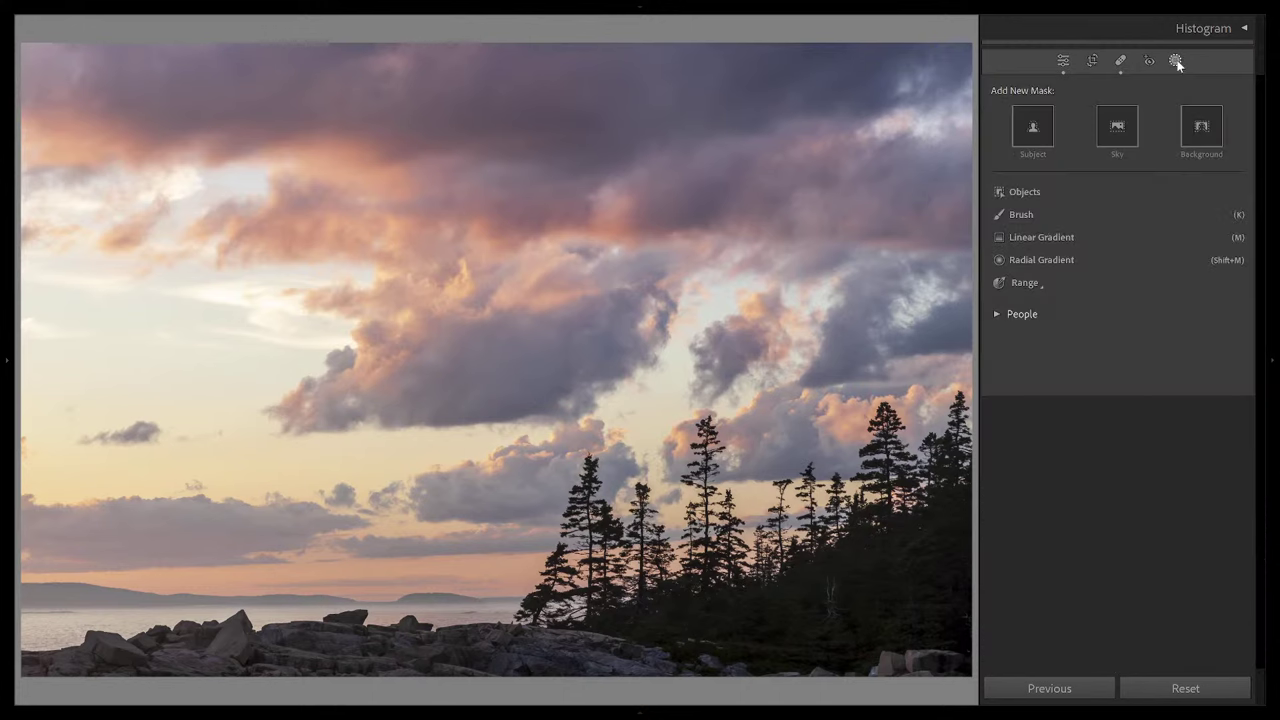
click(1118, 127)
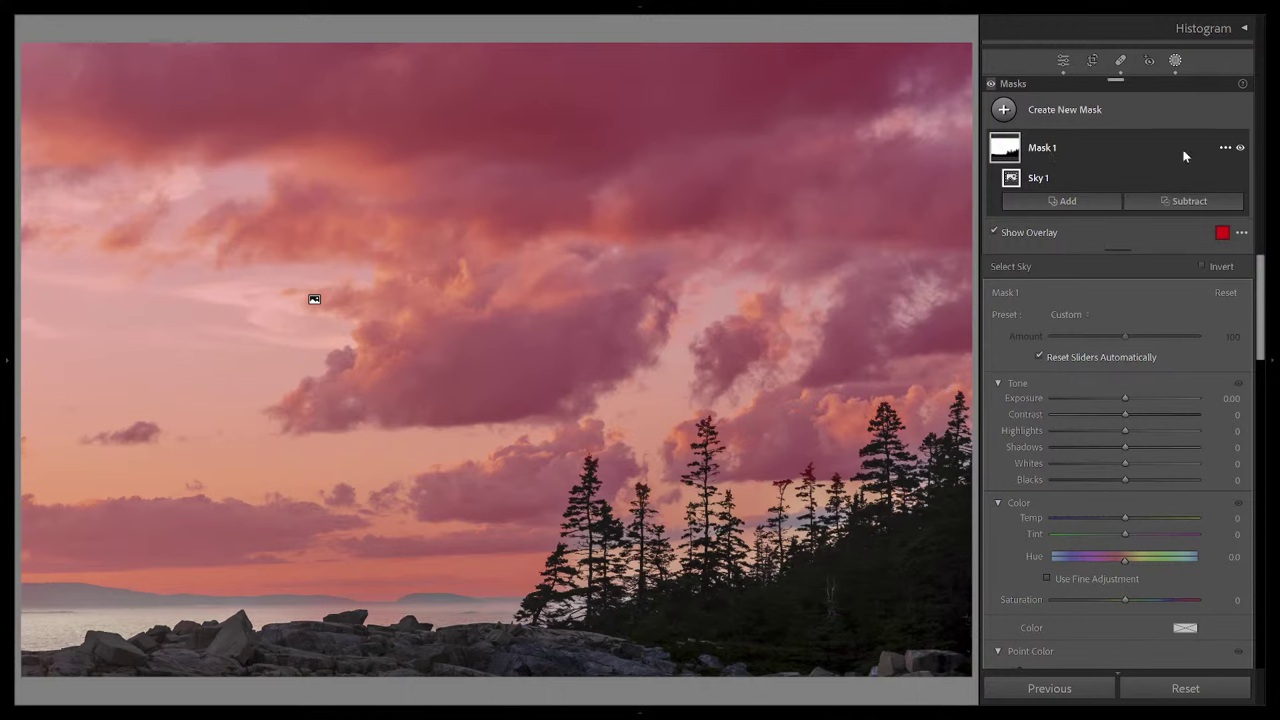
double_click(1045, 148)
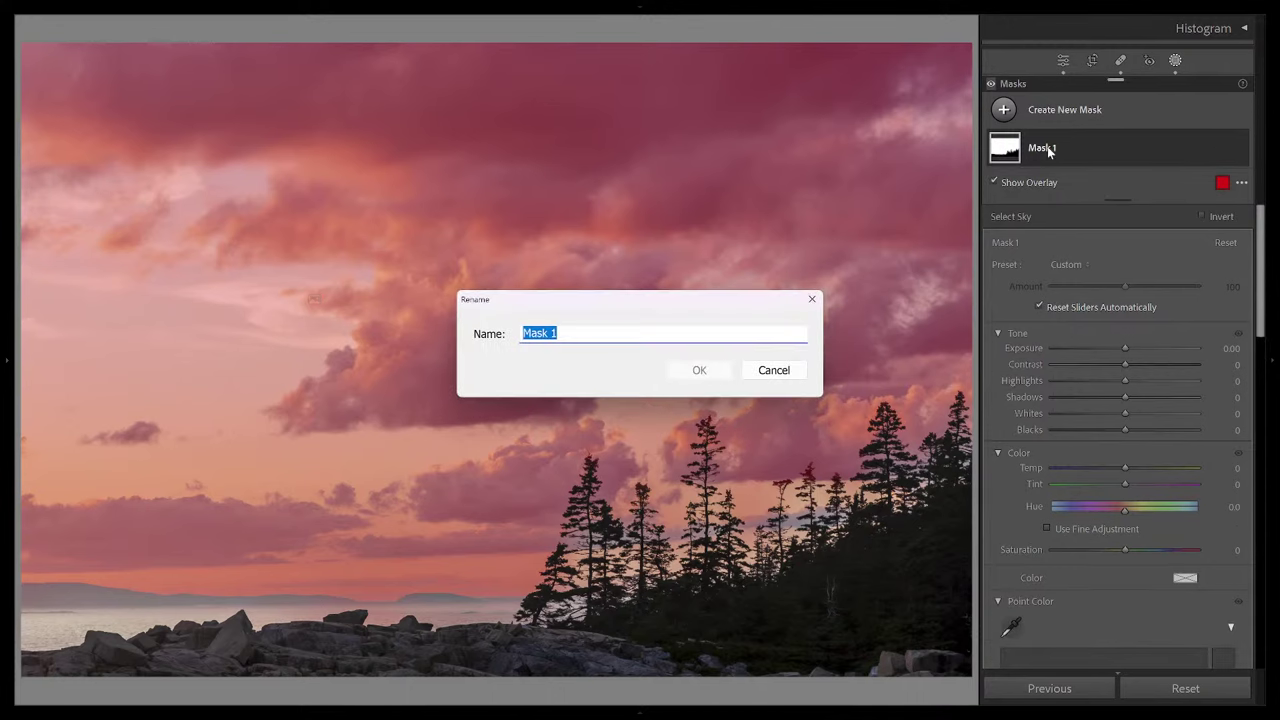
text(Main Sky)
click(668, 377)
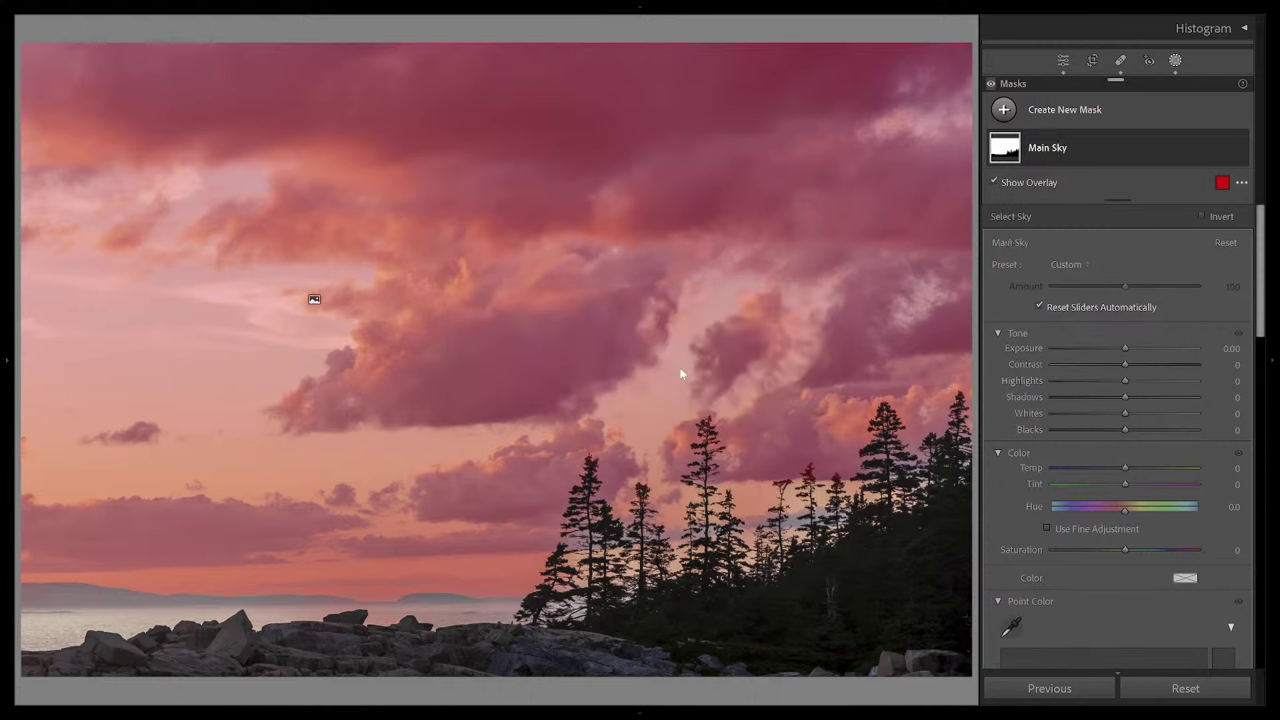
Step: Invert the Main Sky mask to cover the land, water and trees
click(1225, 147)
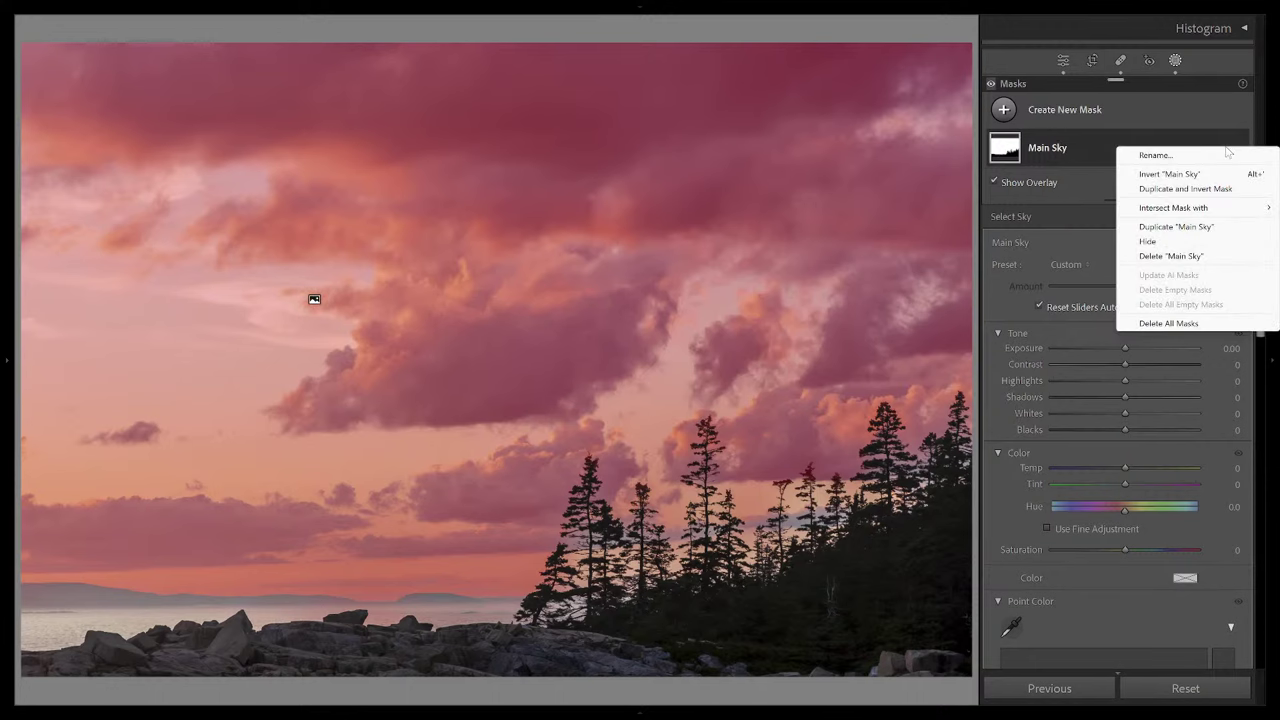
mouse_move(1212, 209)
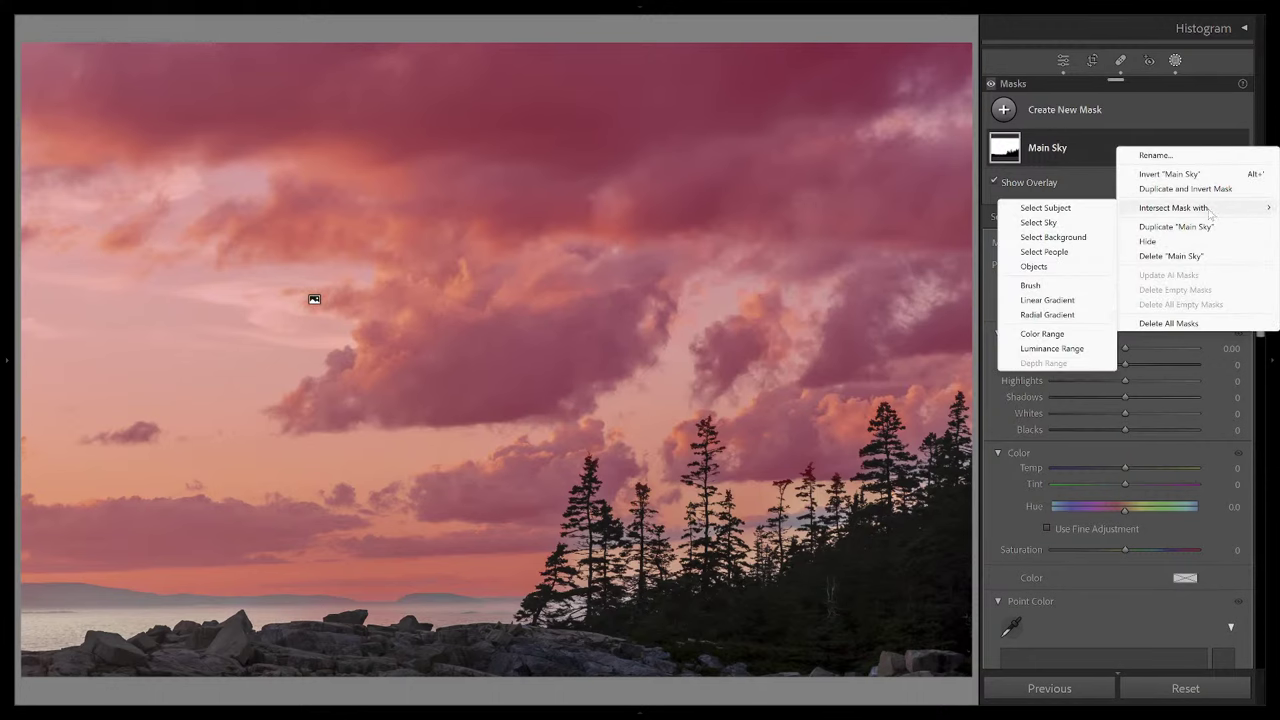
click(1199, 174)
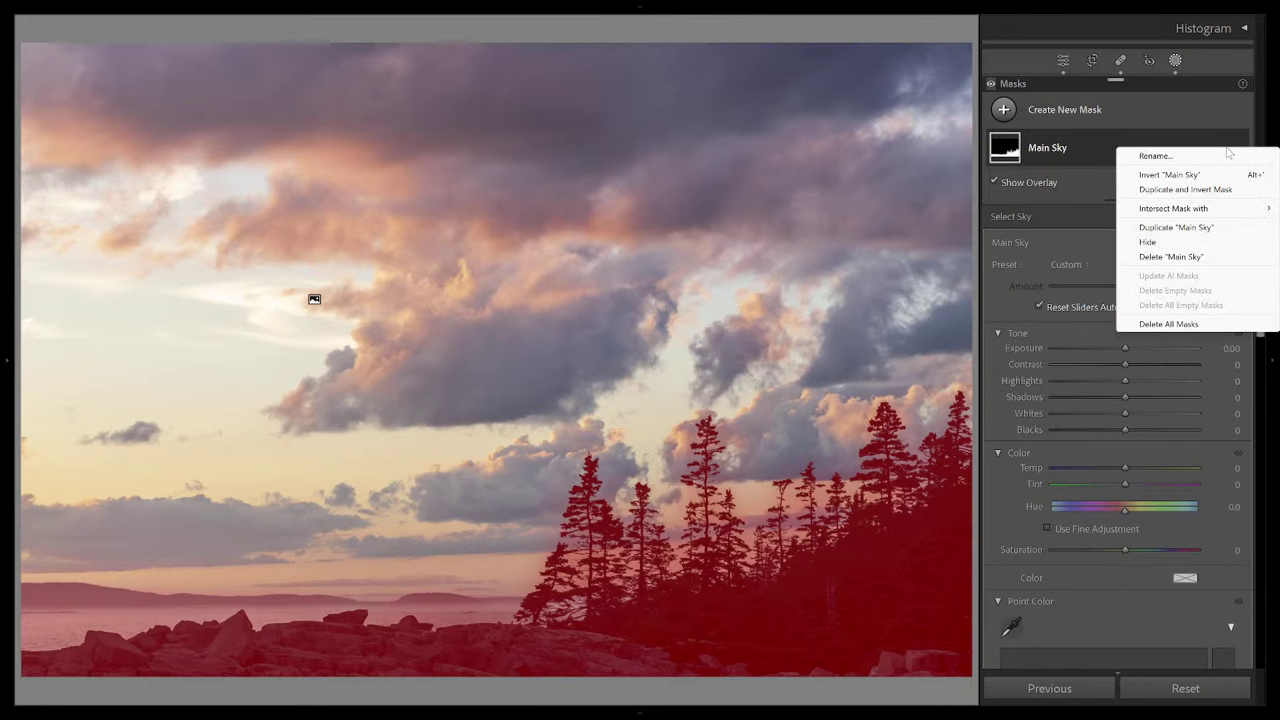
click(1160, 126)
click(1160, 126)
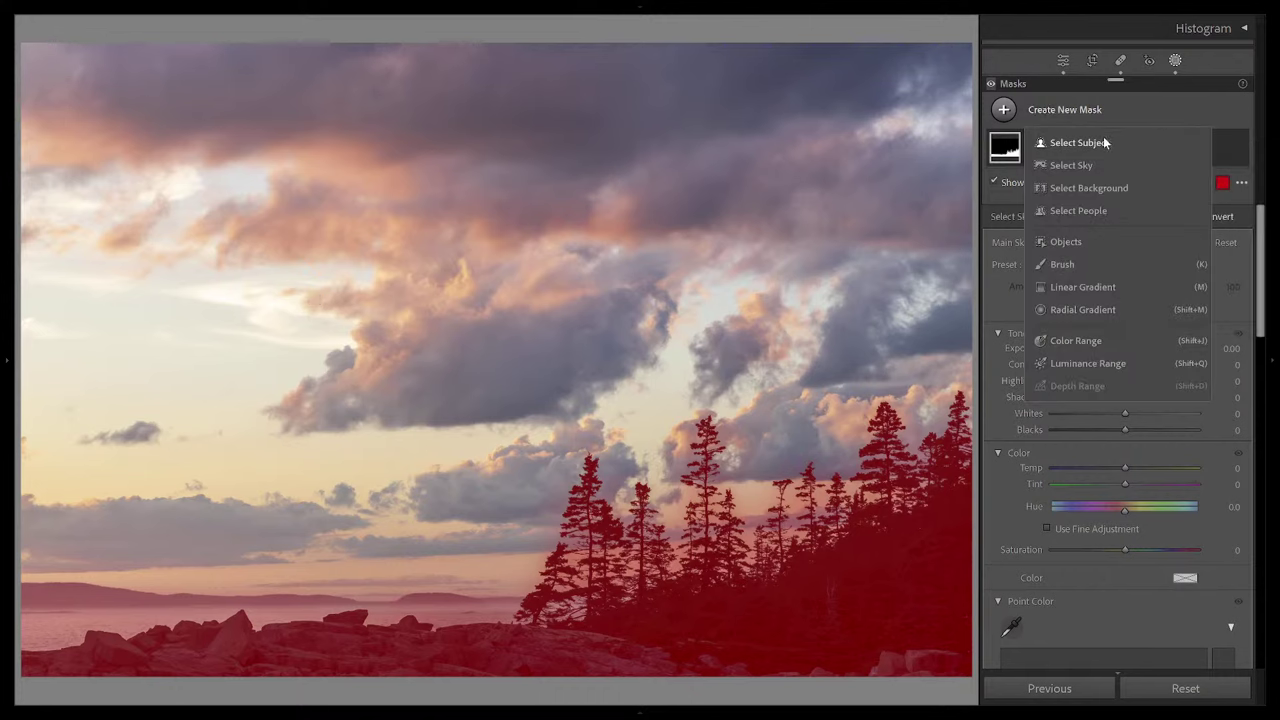
click(996, 200)
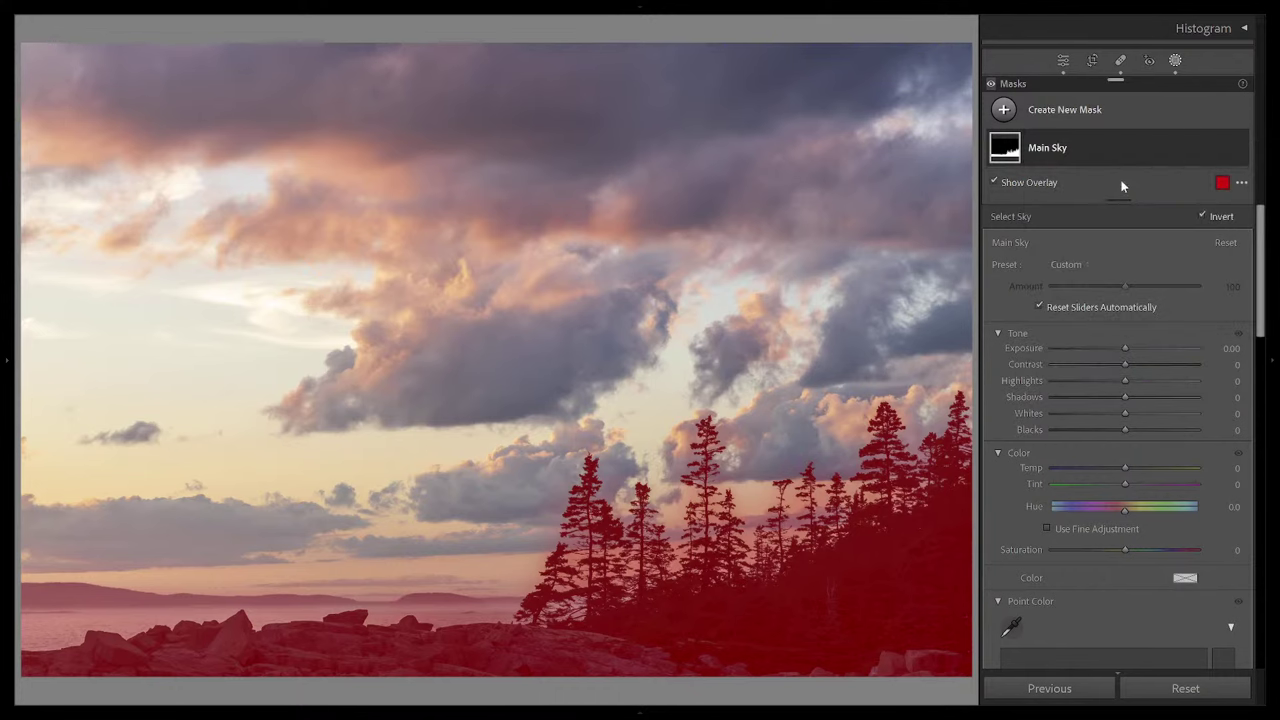
Step: Try subtracting a Select Sky selection from the Main Sky mask, and undo it
click(1084, 147)
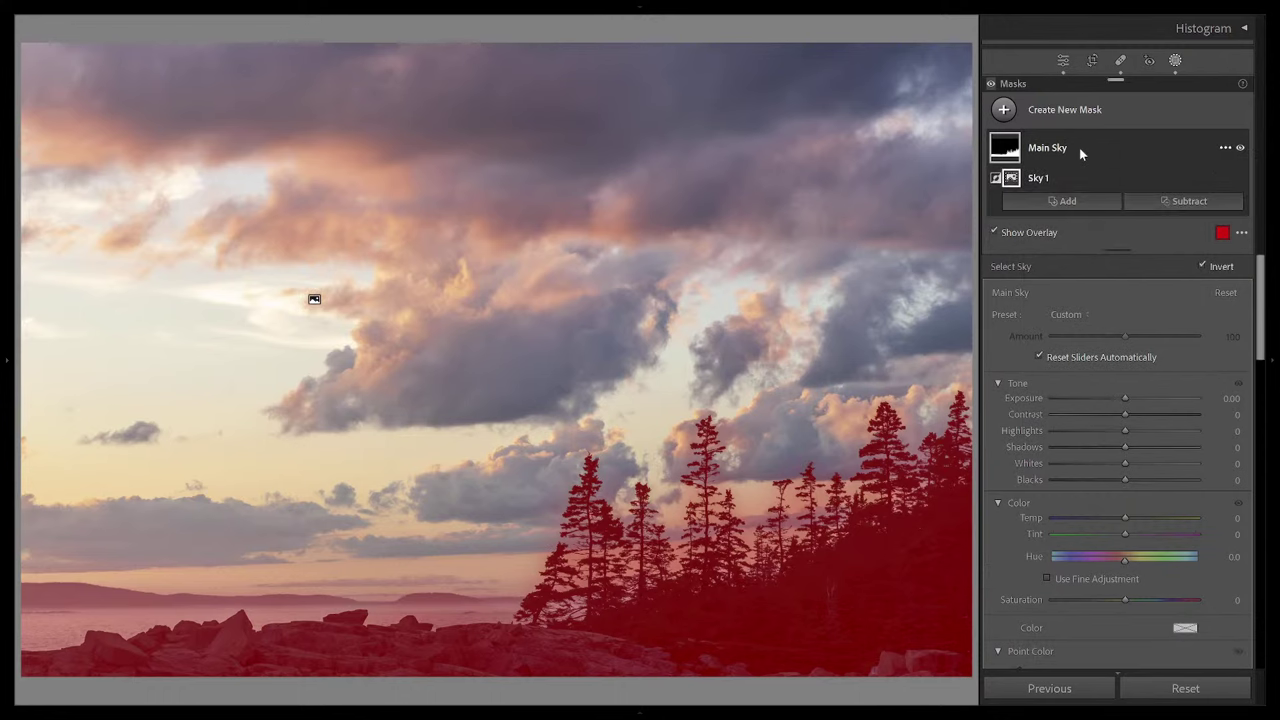
click(1175, 203)
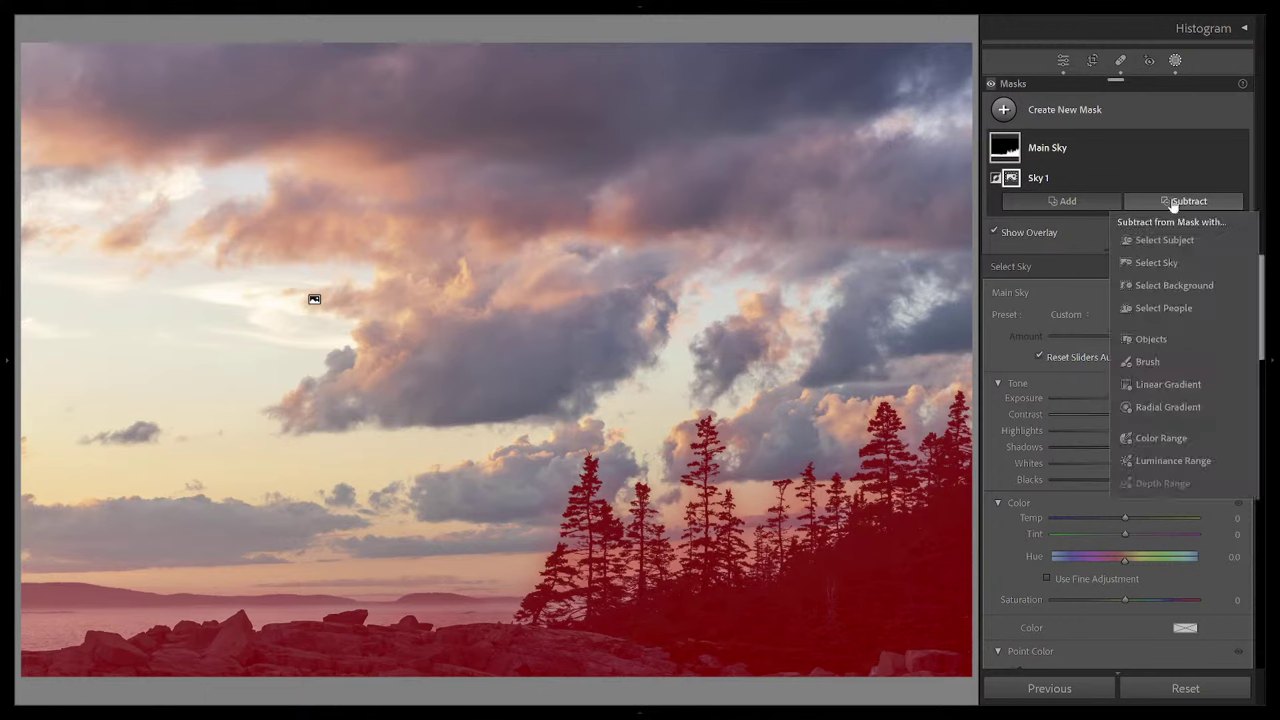
click(1157, 263)
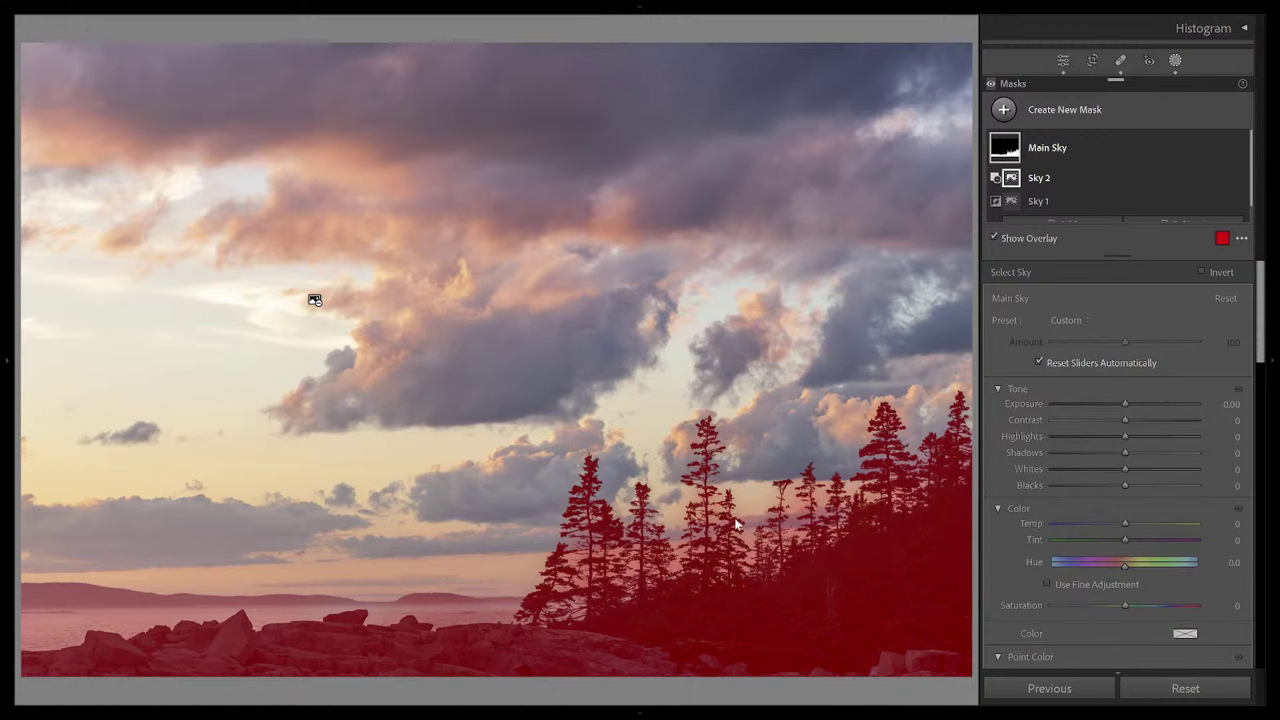
key(ctrl+z)
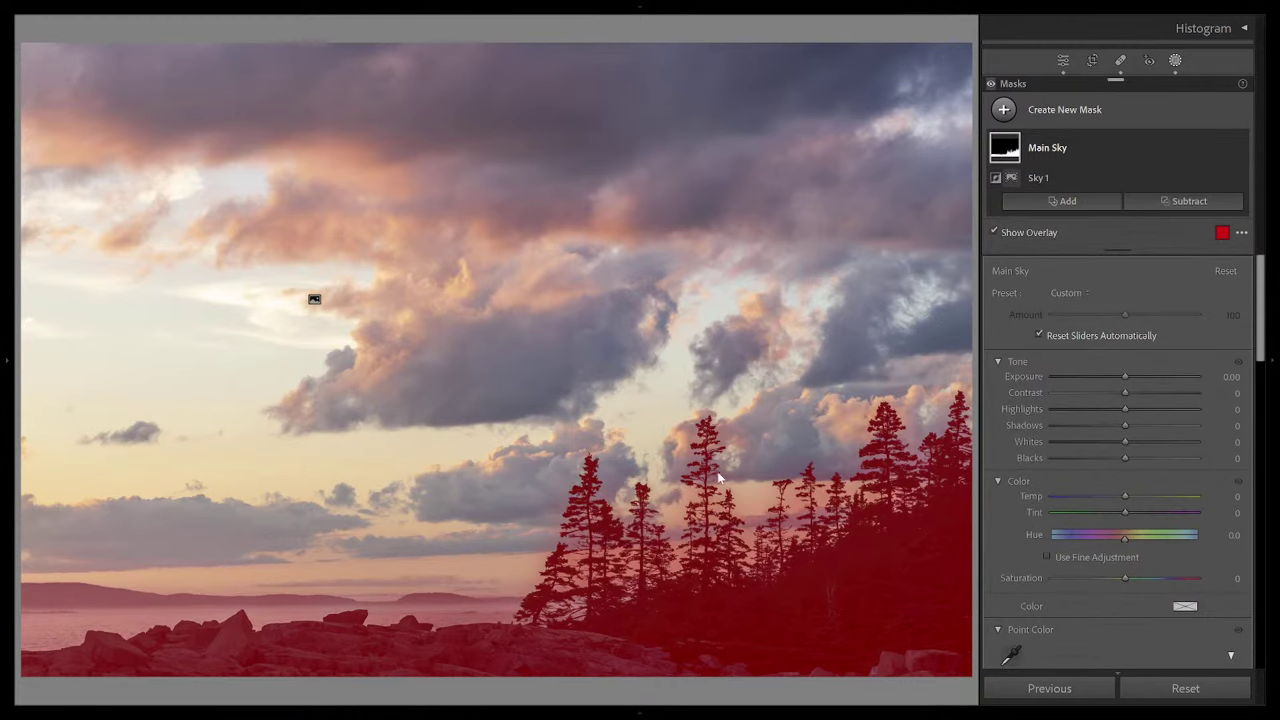
Step: Subtract a Select Sky selection from the Main Sky mask to refine the tree edges, and invert the whole mask to cover the sky
click(687, 475)
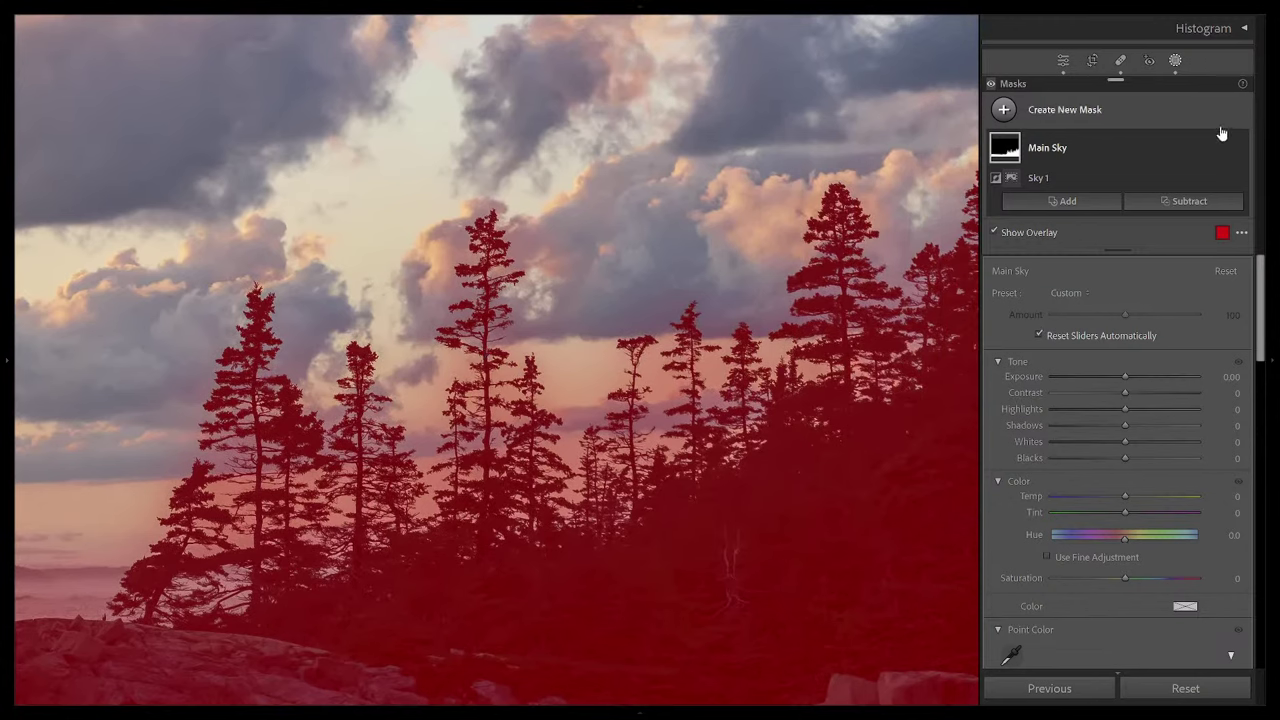
click(1184, 201)
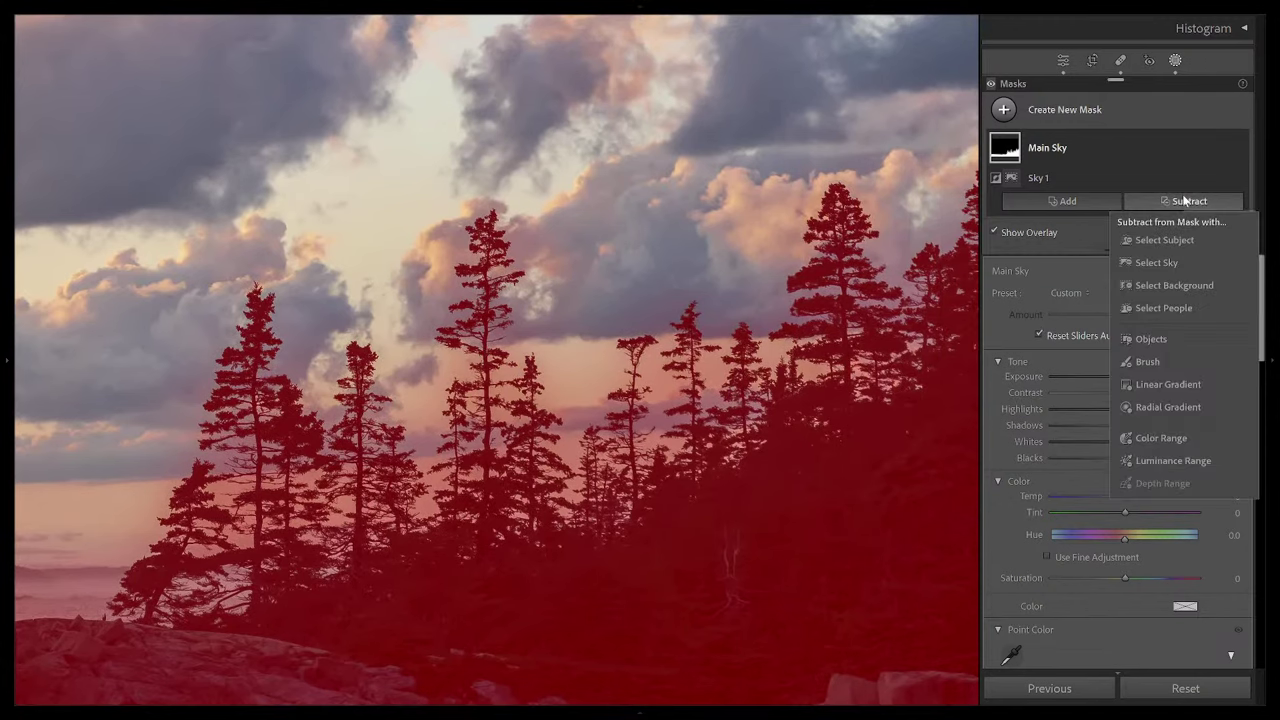
click(1160, 262)
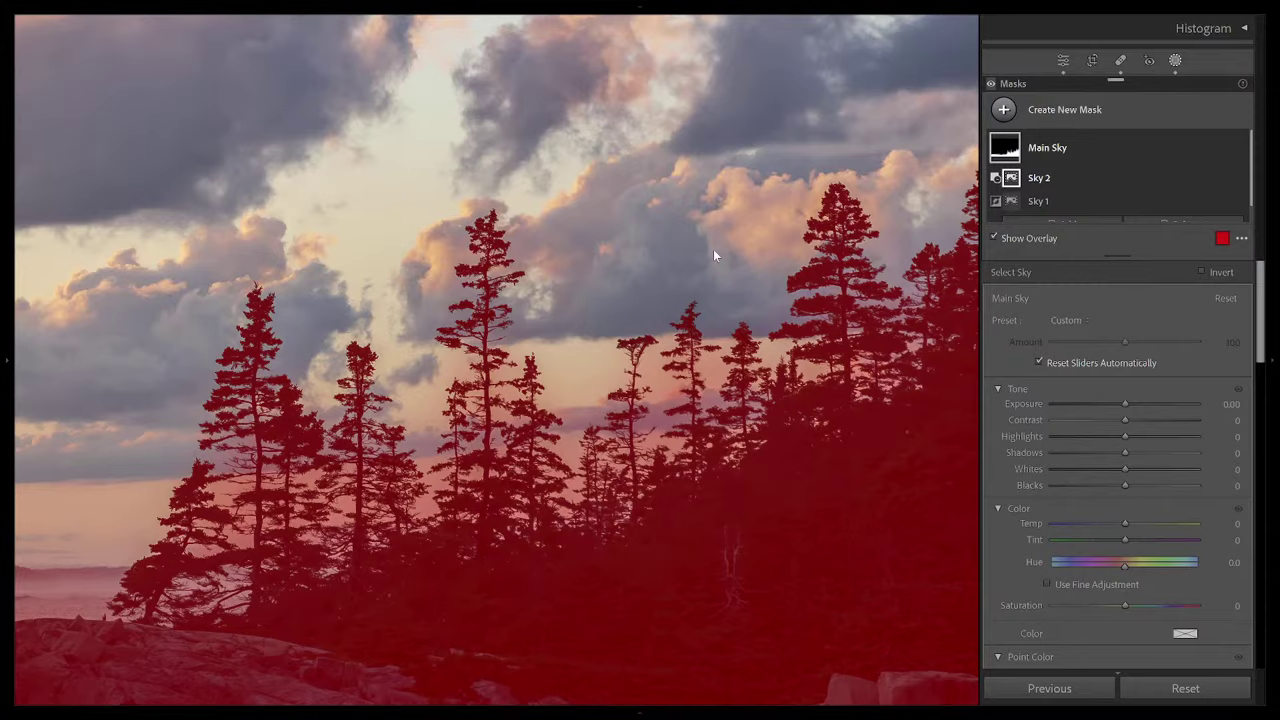
key(z)
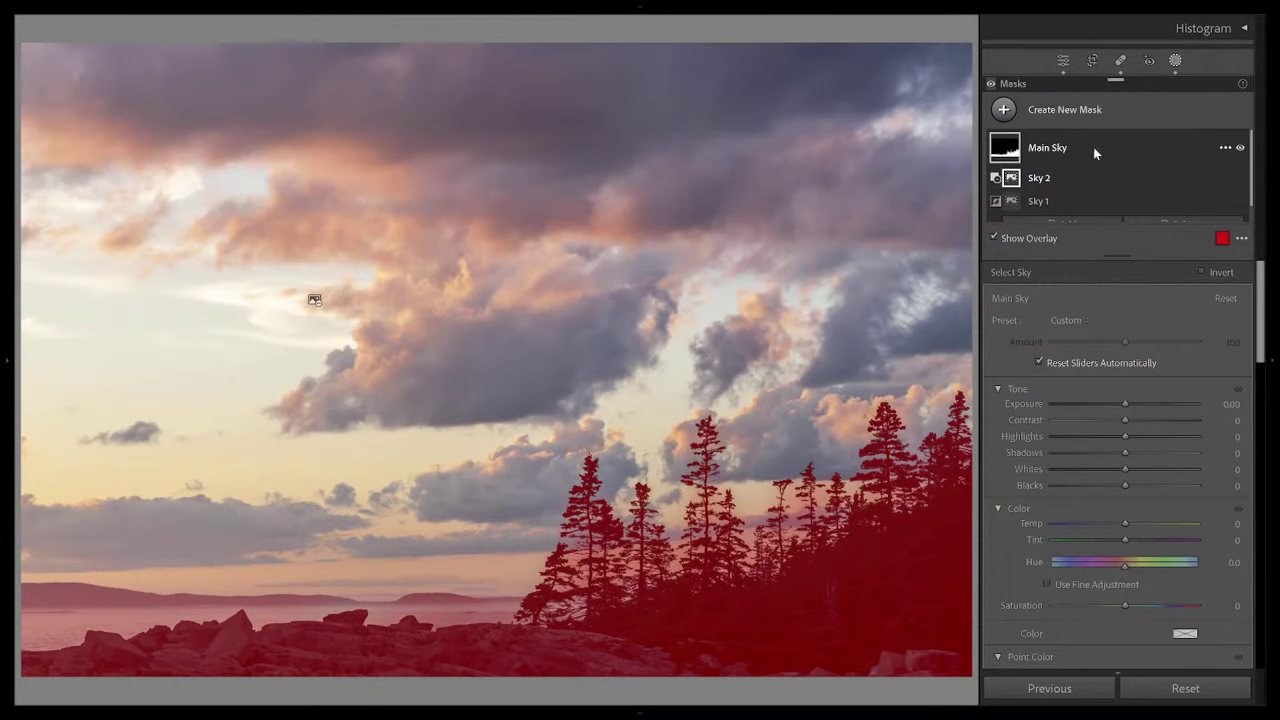
click(1224, 149)
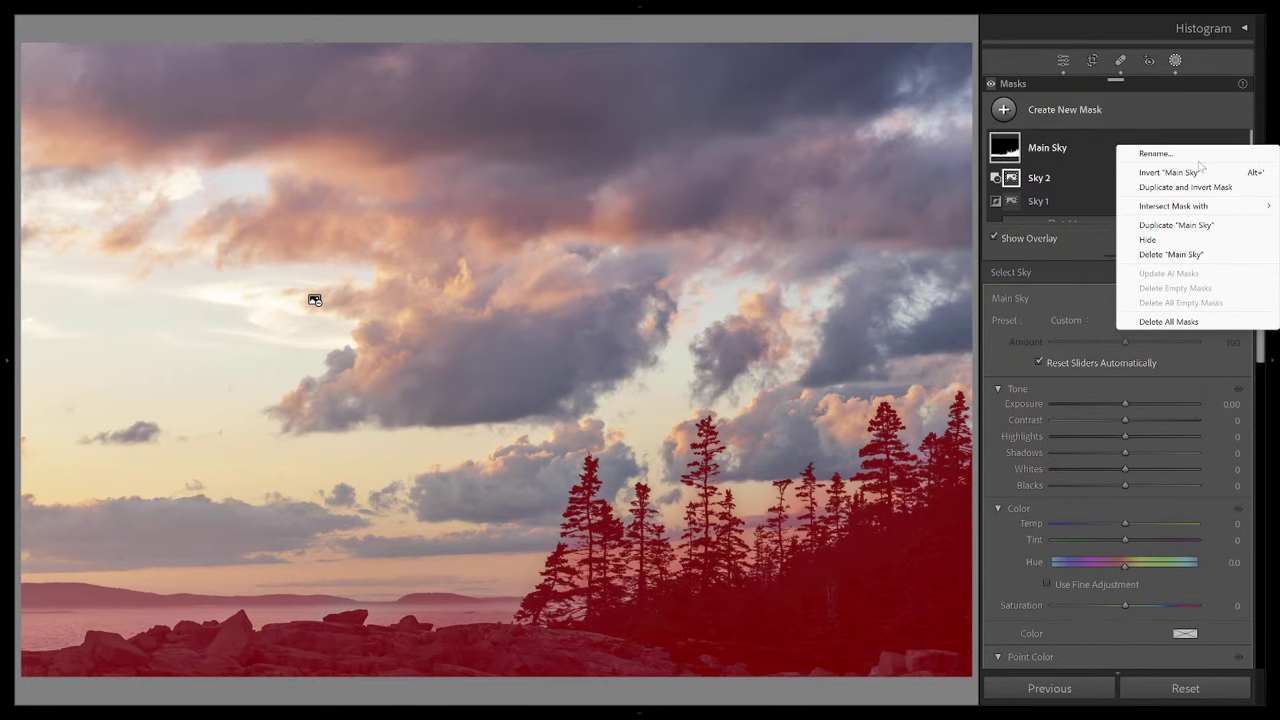
click(1188, 173)
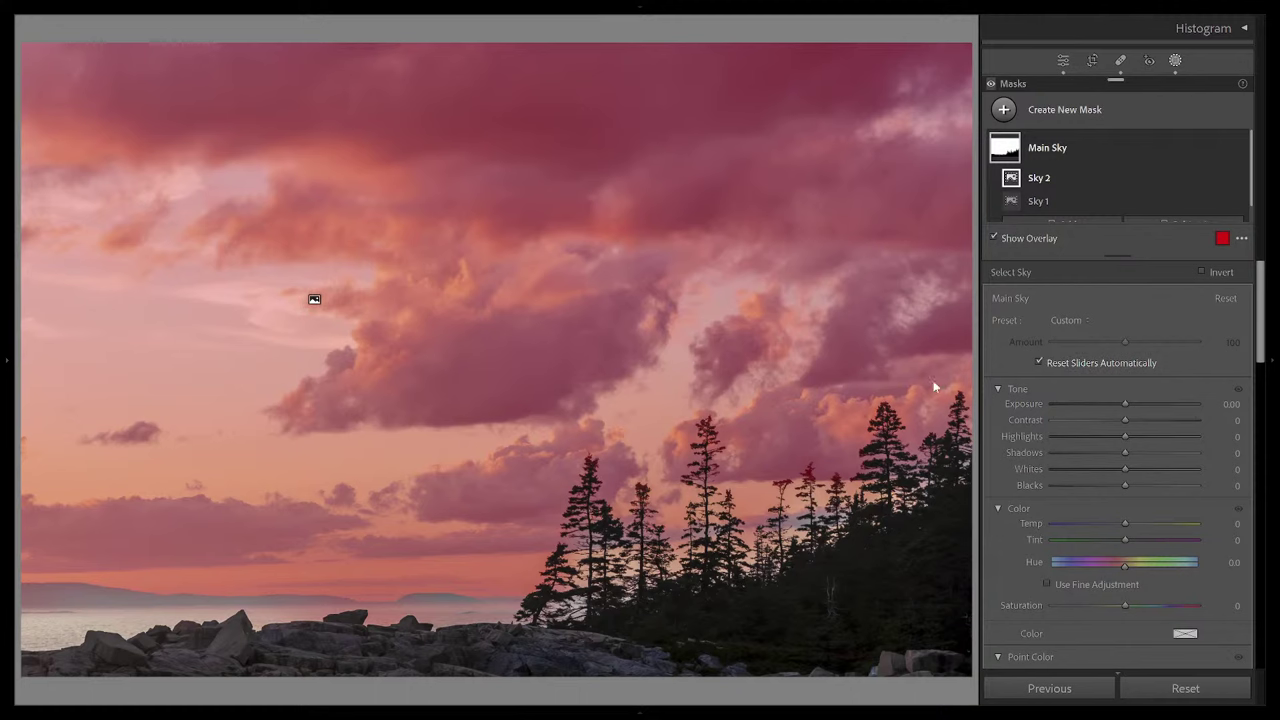
Step: Darken the sky in the Main Sky mask with exposure -0.10 and highlights -14
scroll(1129, 407, down, 5)
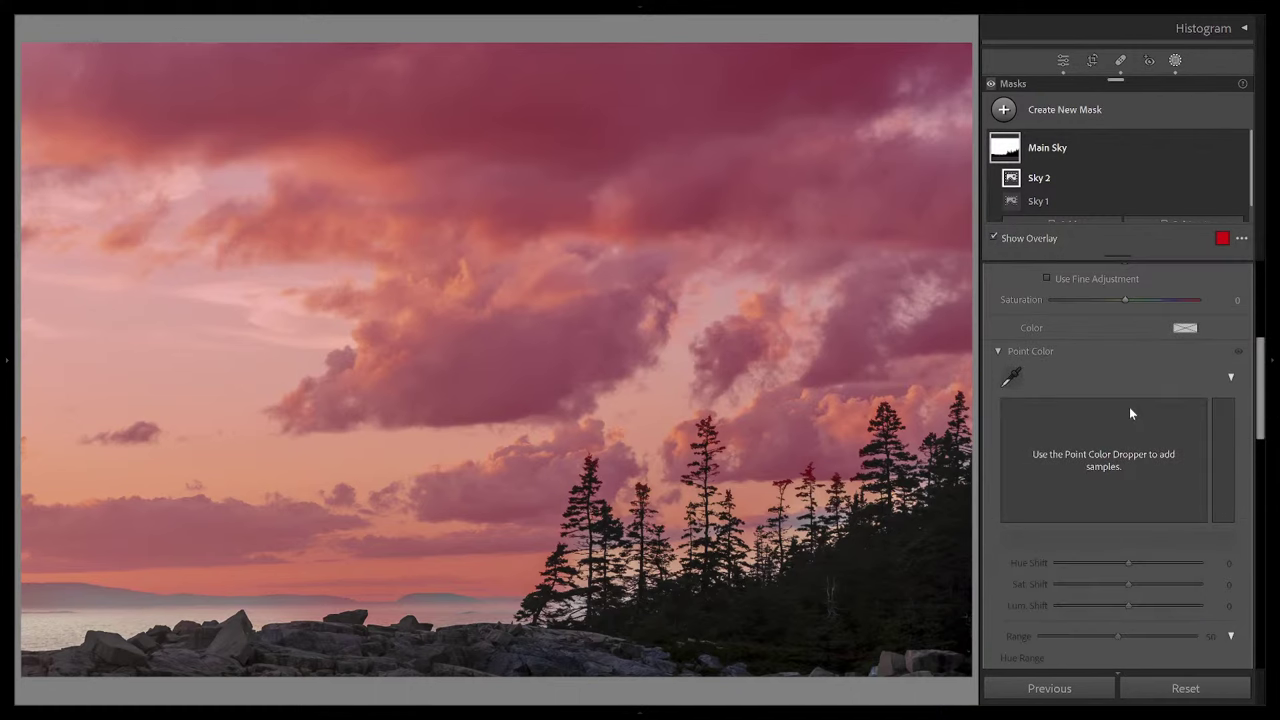
scroll(1129, 407, up, 5)
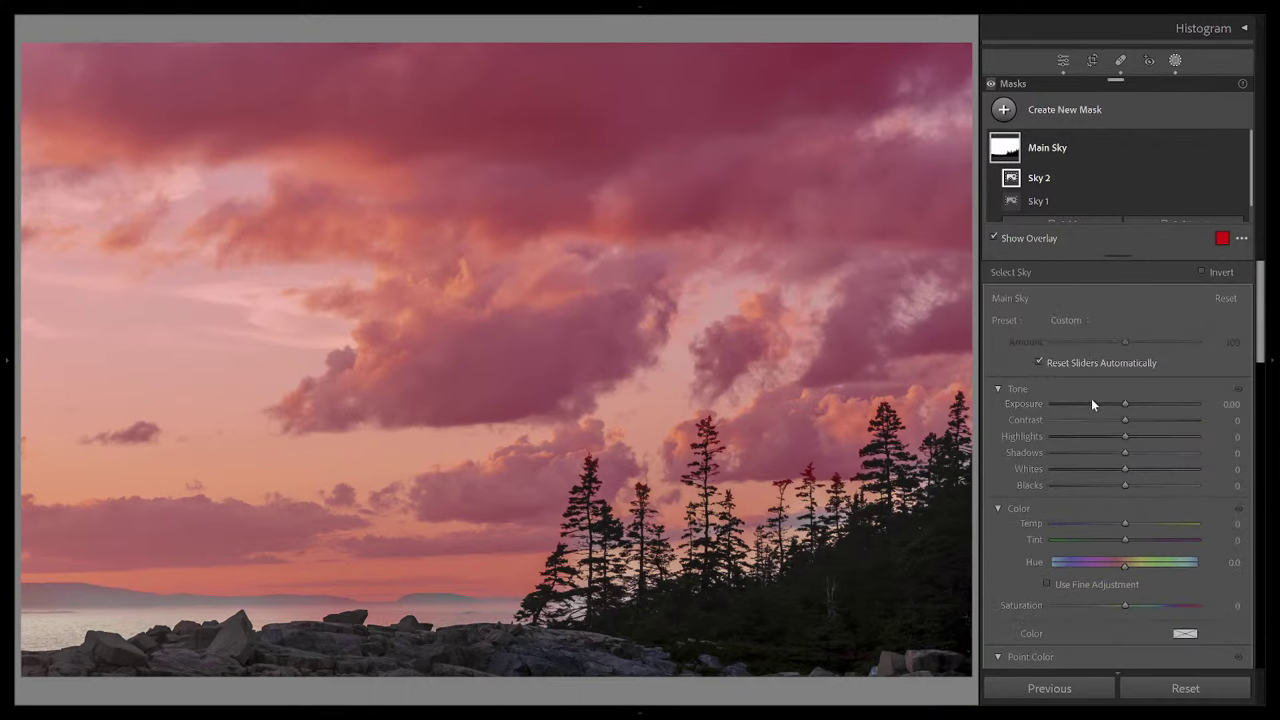
drag(1130, 434, 1120, 405)
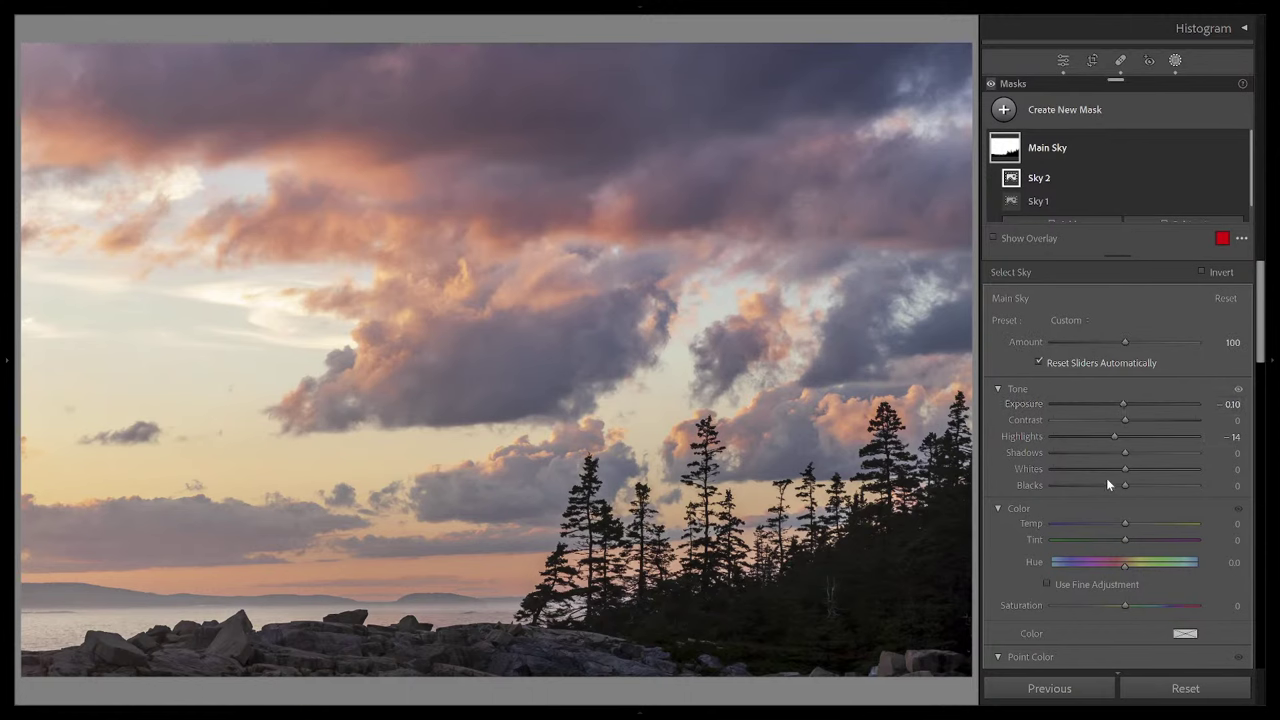
Step: Expand the Main Sky mask's effects settings and set its clarity to 11
scroll(1106, 478, down, 2)
scroll(1107, 483, down, 8)
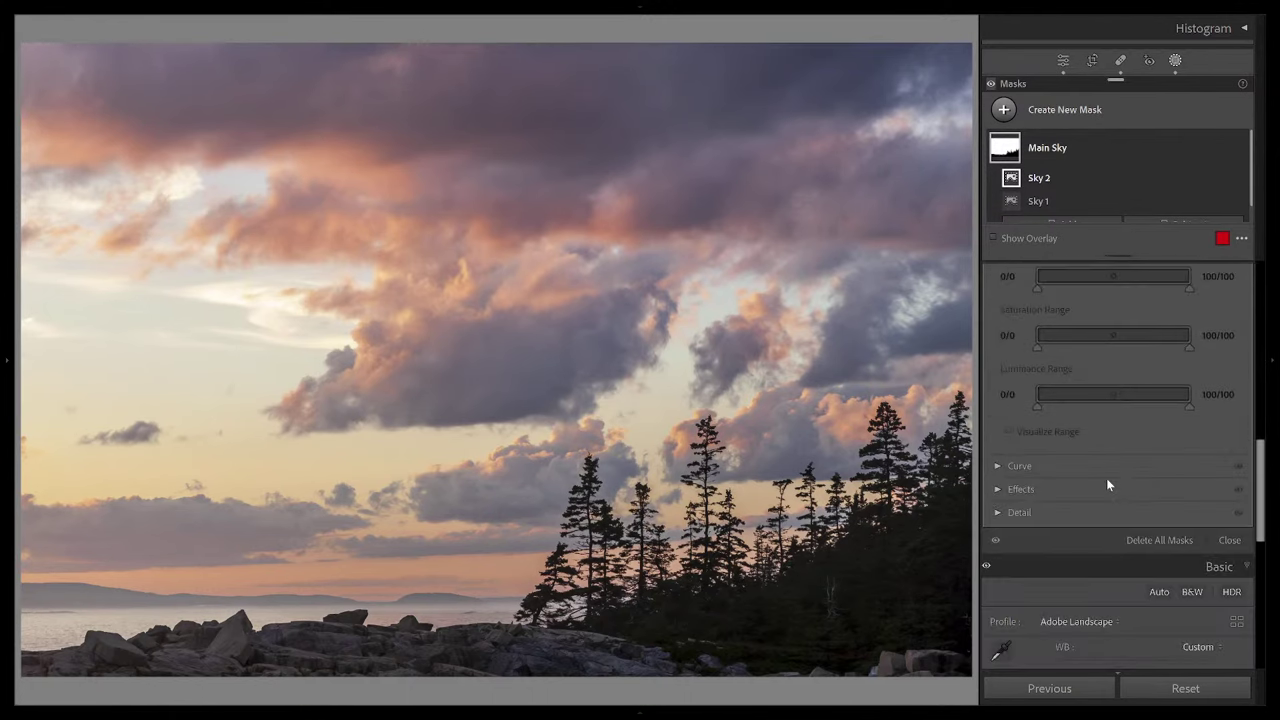
click(997, 489)
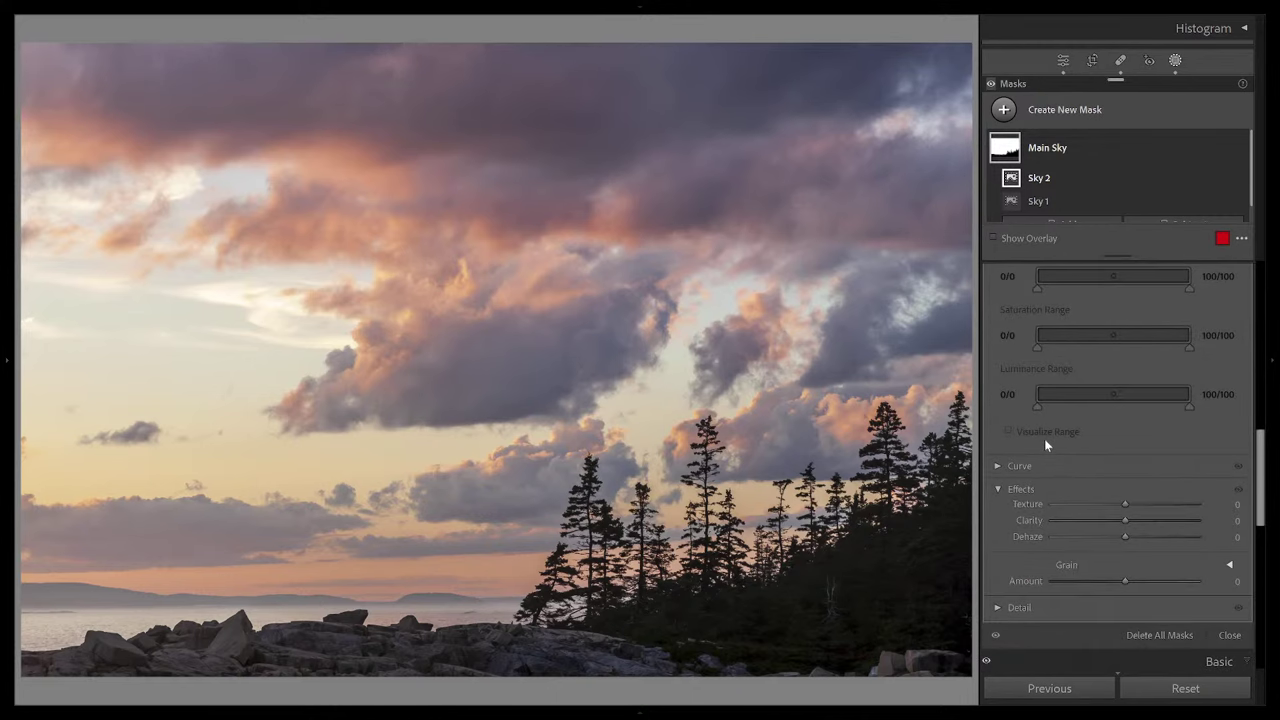
scroll(1103, 425, down, 2)
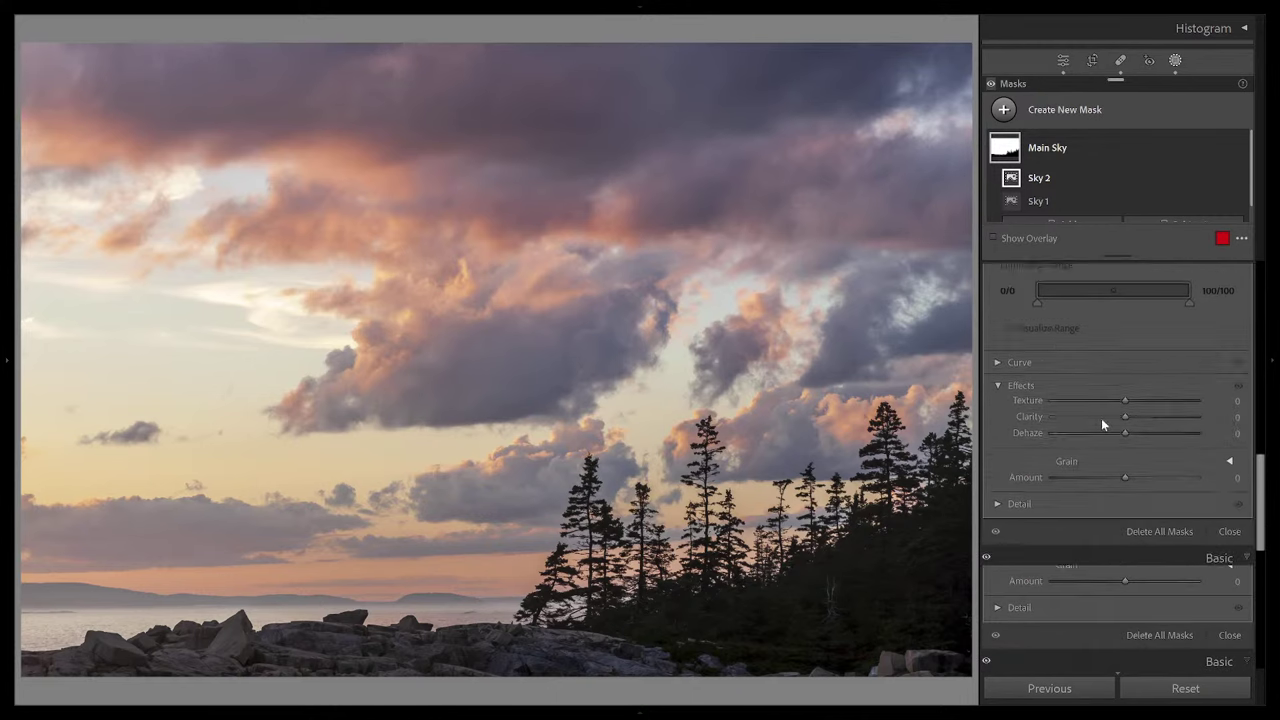
drag(1127, 419, 1135, 418)
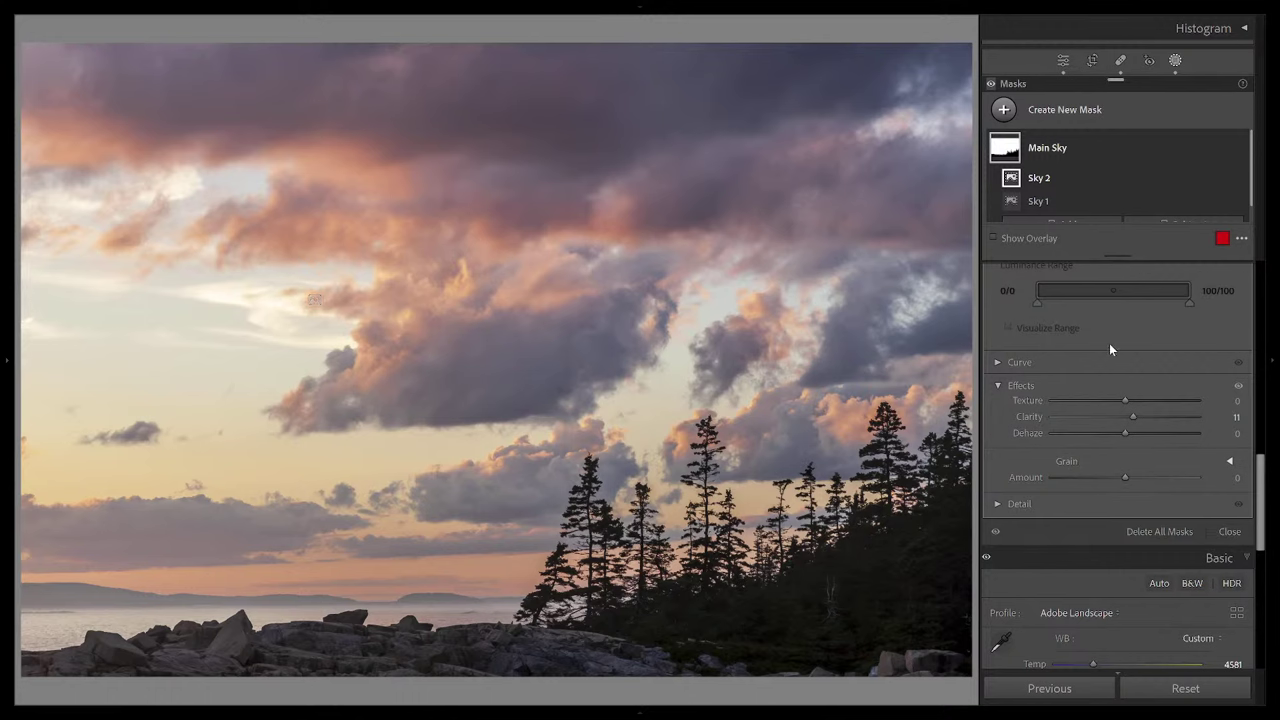
Step: Sample the pinkish-orange of the upper clouds as a Point Color for the Main Sky mask
scroll(1109, 343, up, 10)
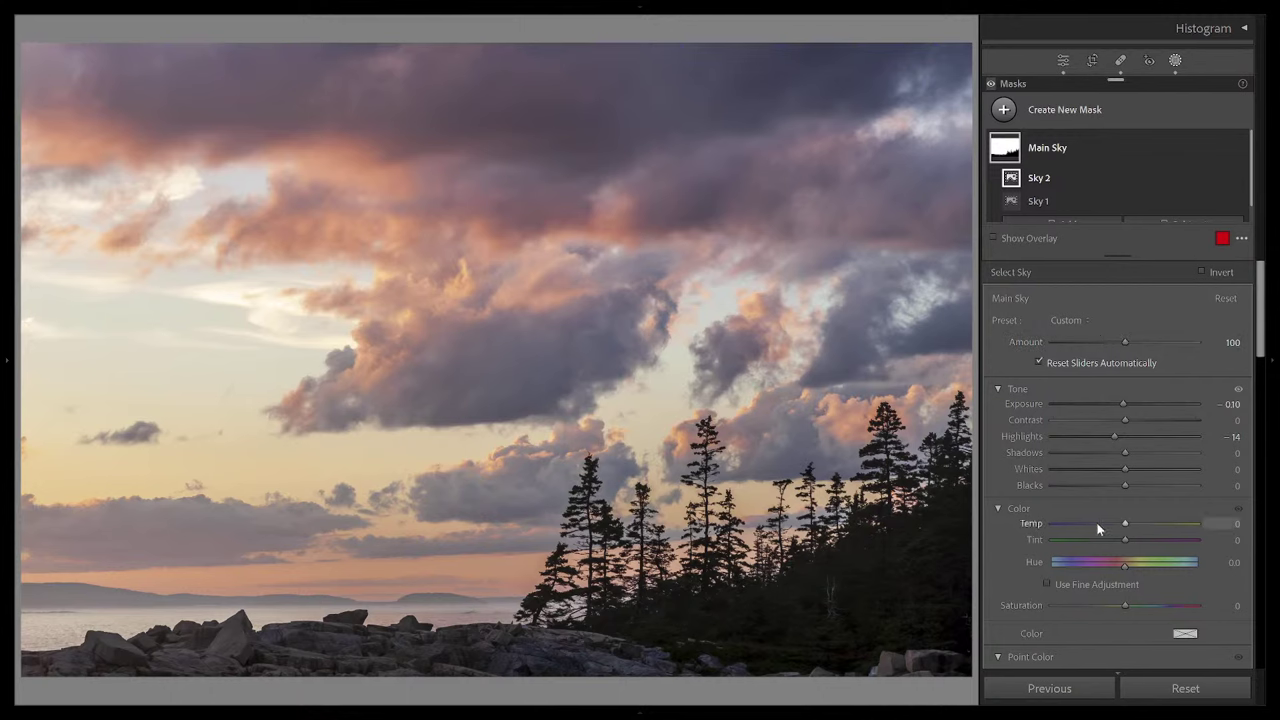
scroll(1100, 523, down, 3)
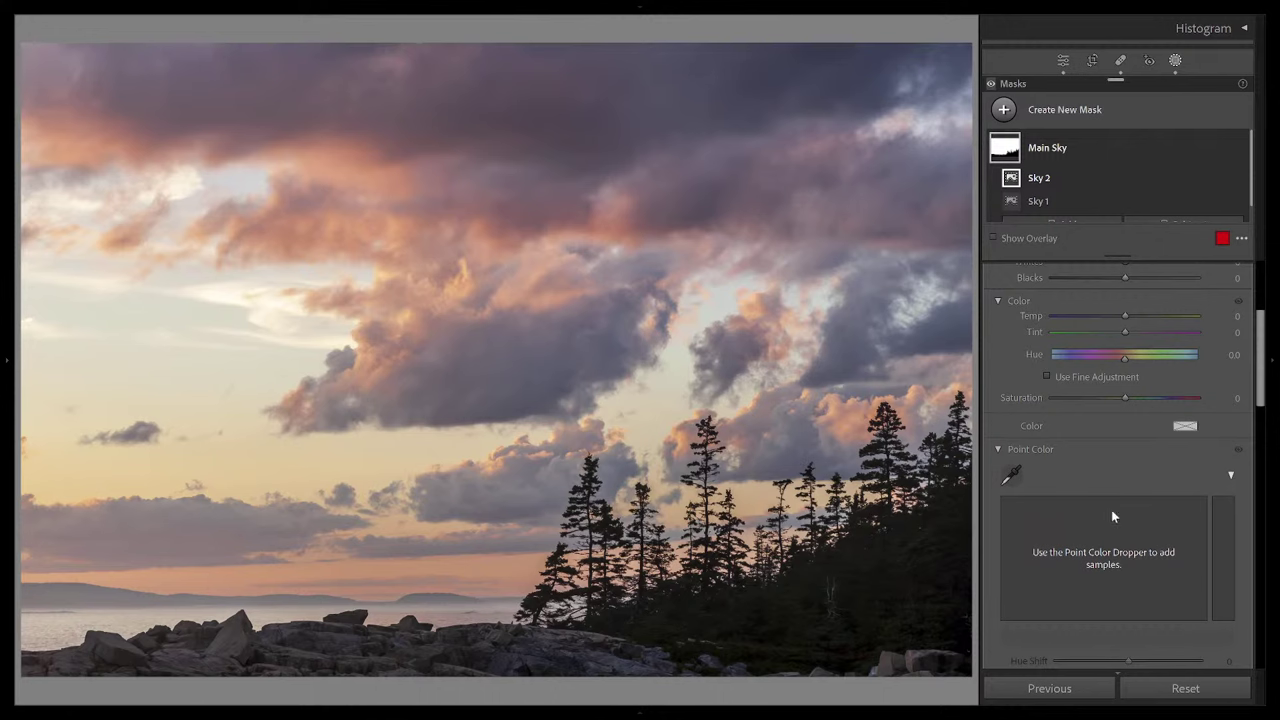
scroll(1106, 438, up, 3)
scroll(1106, 438, down, 3)
scroll(1106, 438, down, 3)
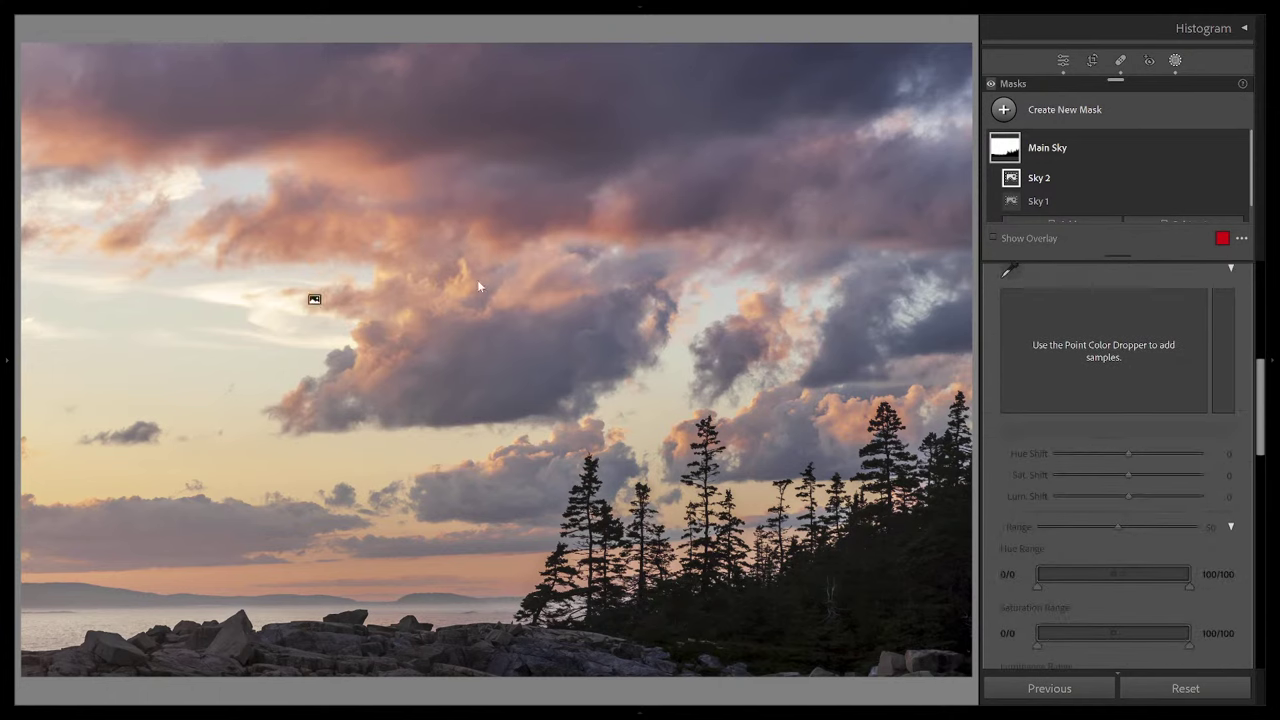
scroll(1120, 393, up, 2)
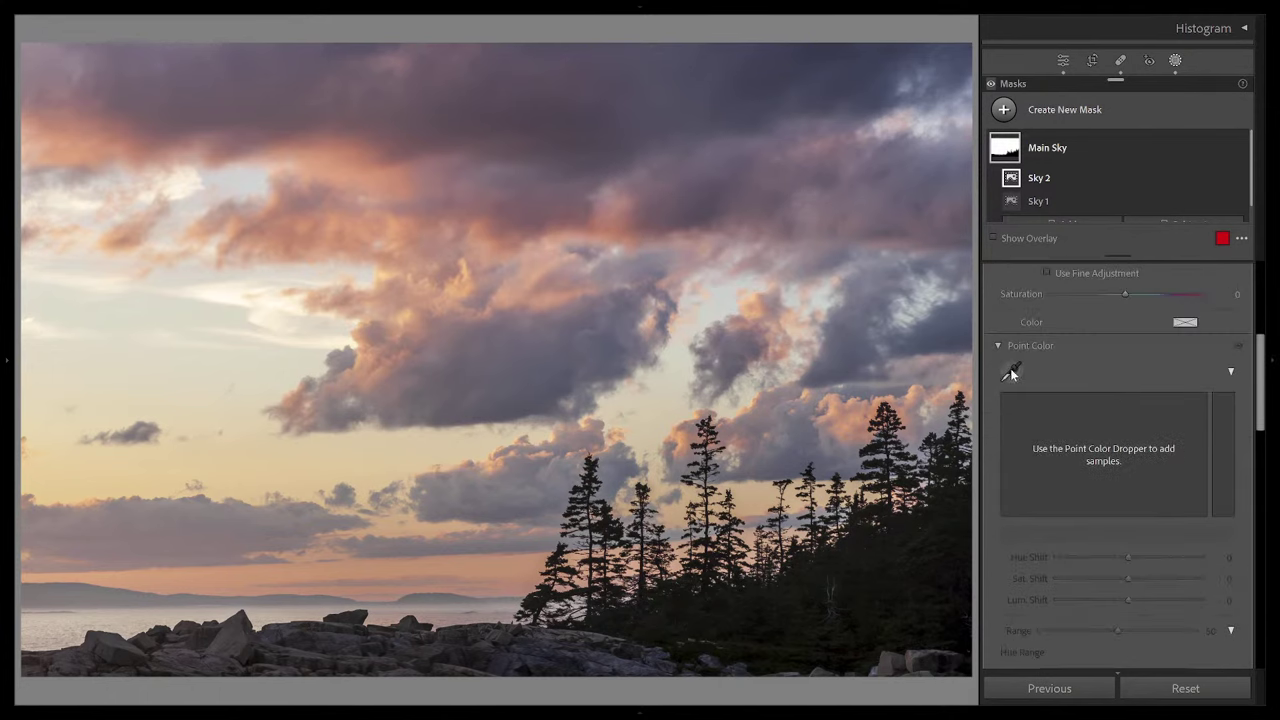
click(1011, 371)
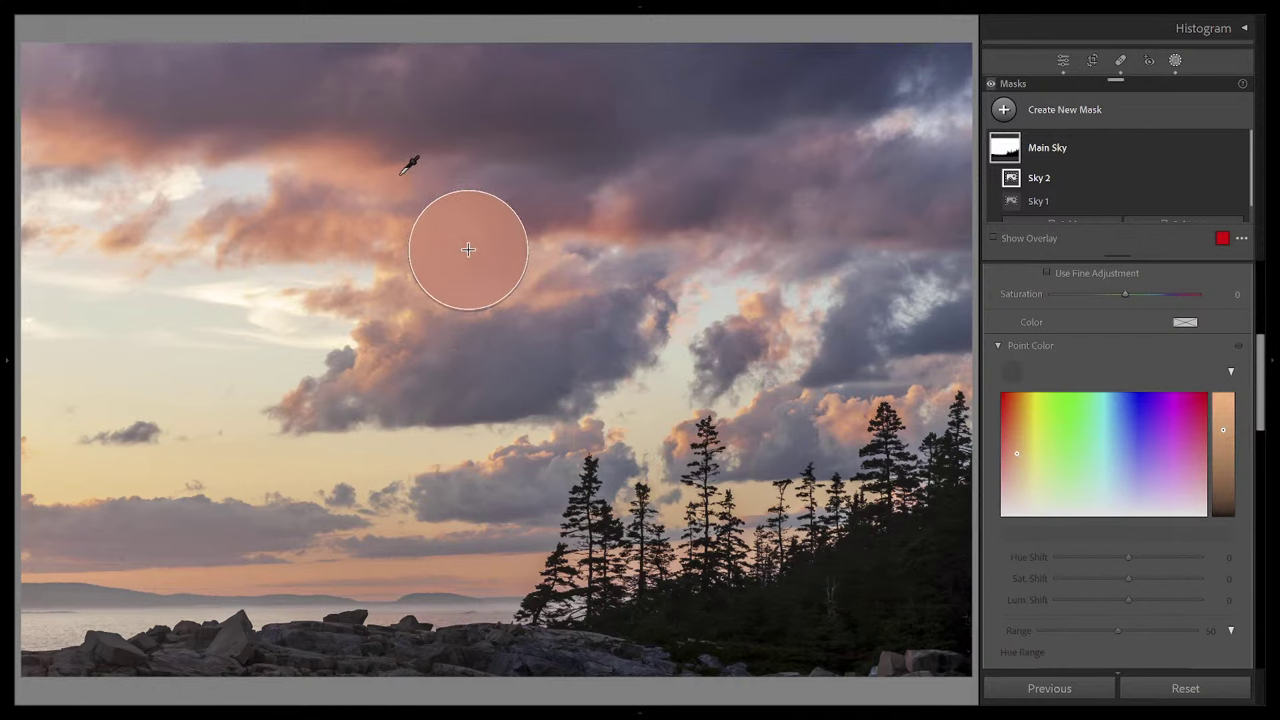
click(398, 182)
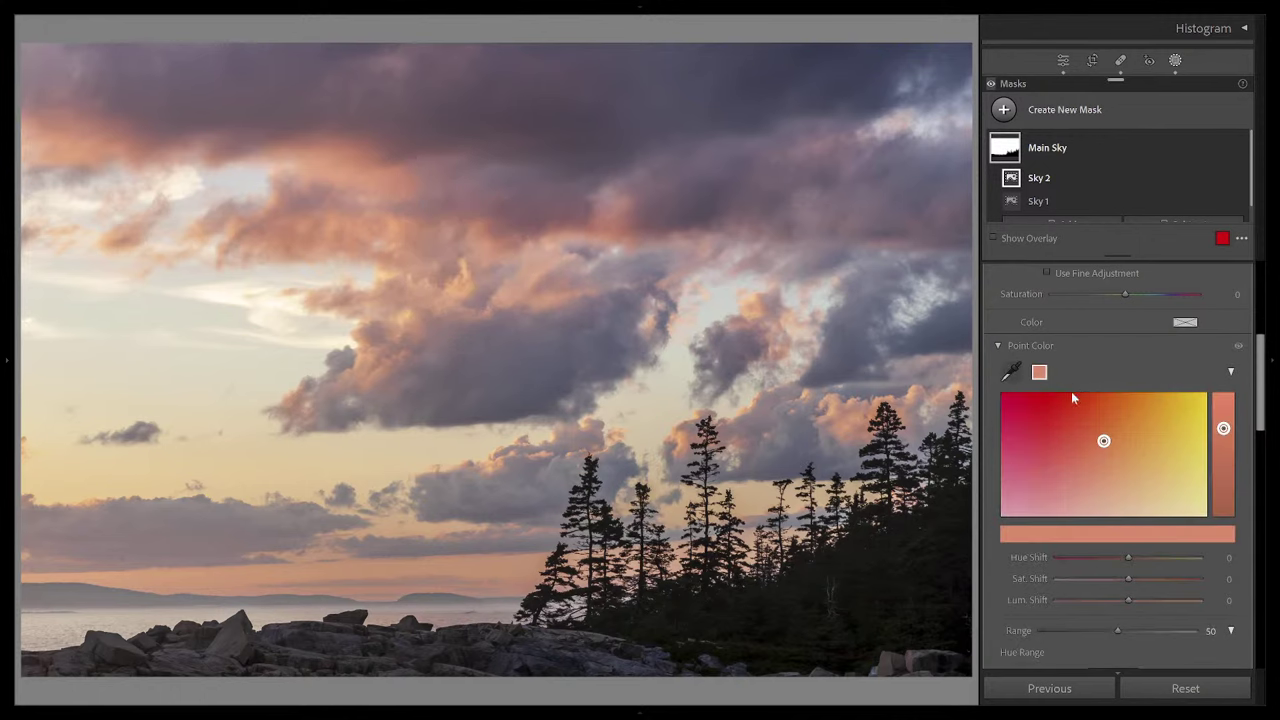
Step: Preview which parts of the sky fall within the sampled cloud colour using Visualize Range, and turn the preview off
scroll(1107, 437, down, 3)
scroll(1107, 444, down, 3)
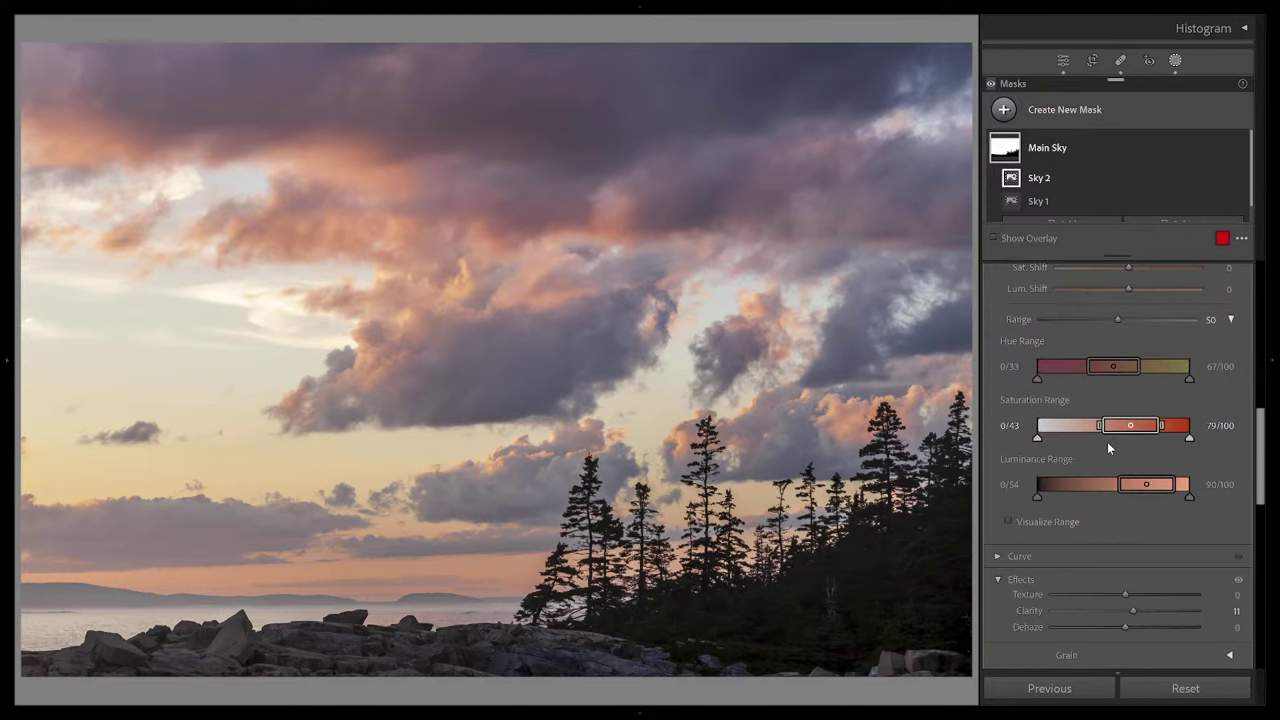
scroll(1107, 444, up, 2)
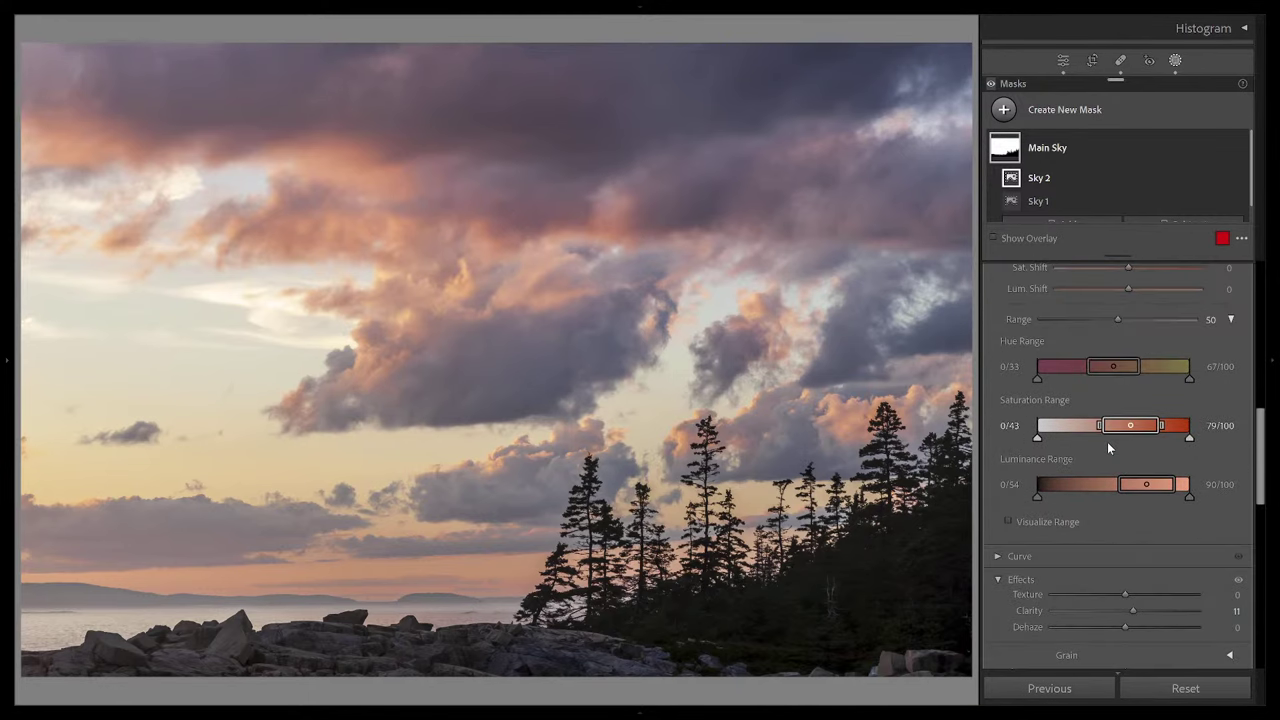
click(1008, 521)
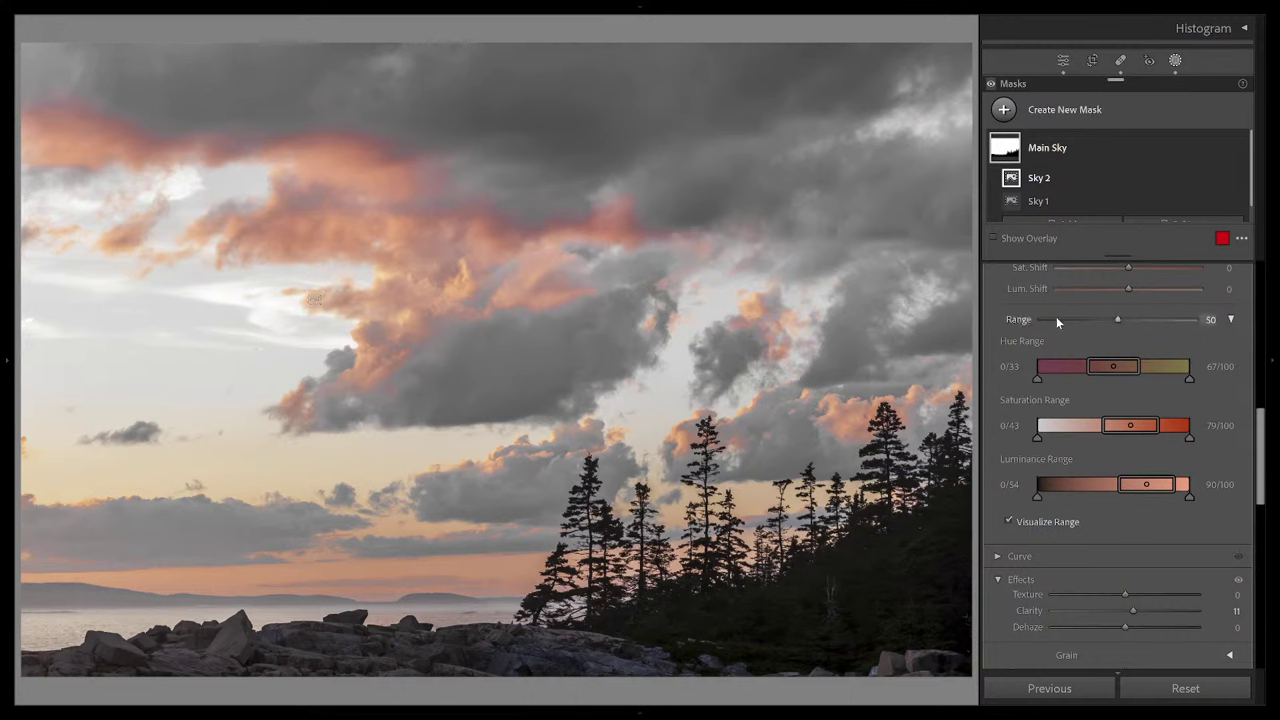
scroll(1056, 320, up, 3)
scroll(1056, 318, up, 1)
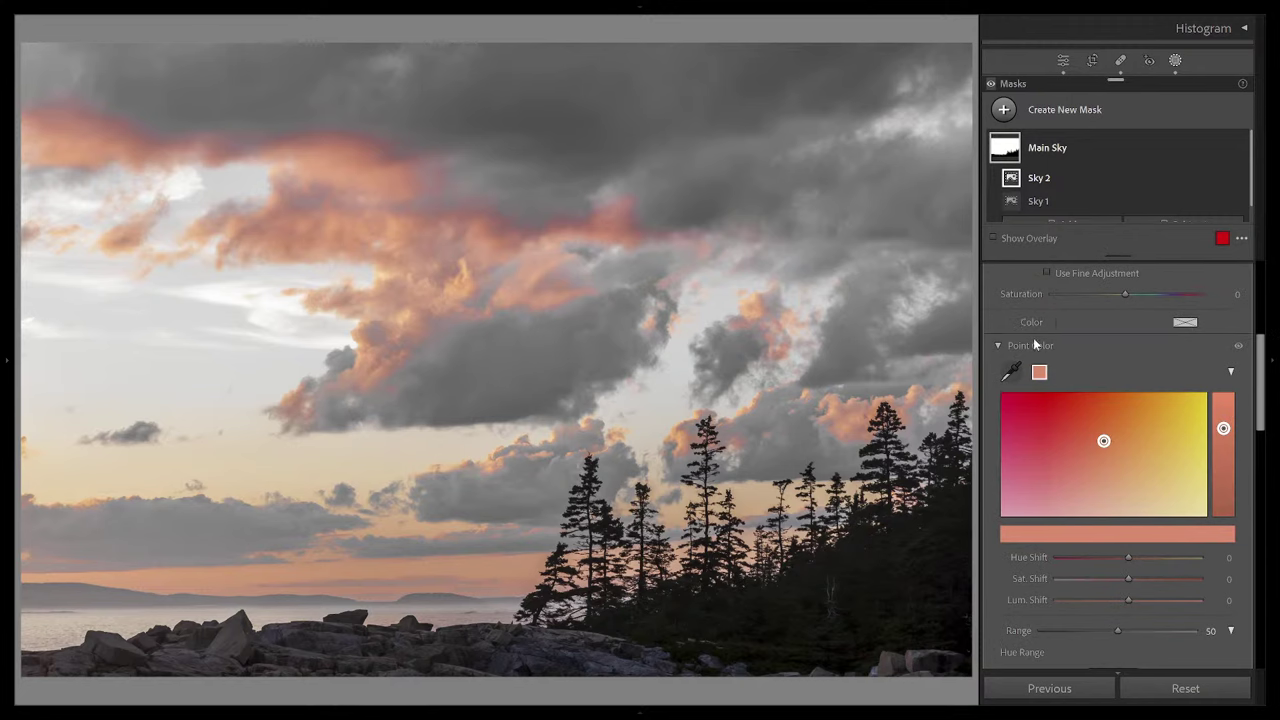
scroll(1033, 338, down, 4)
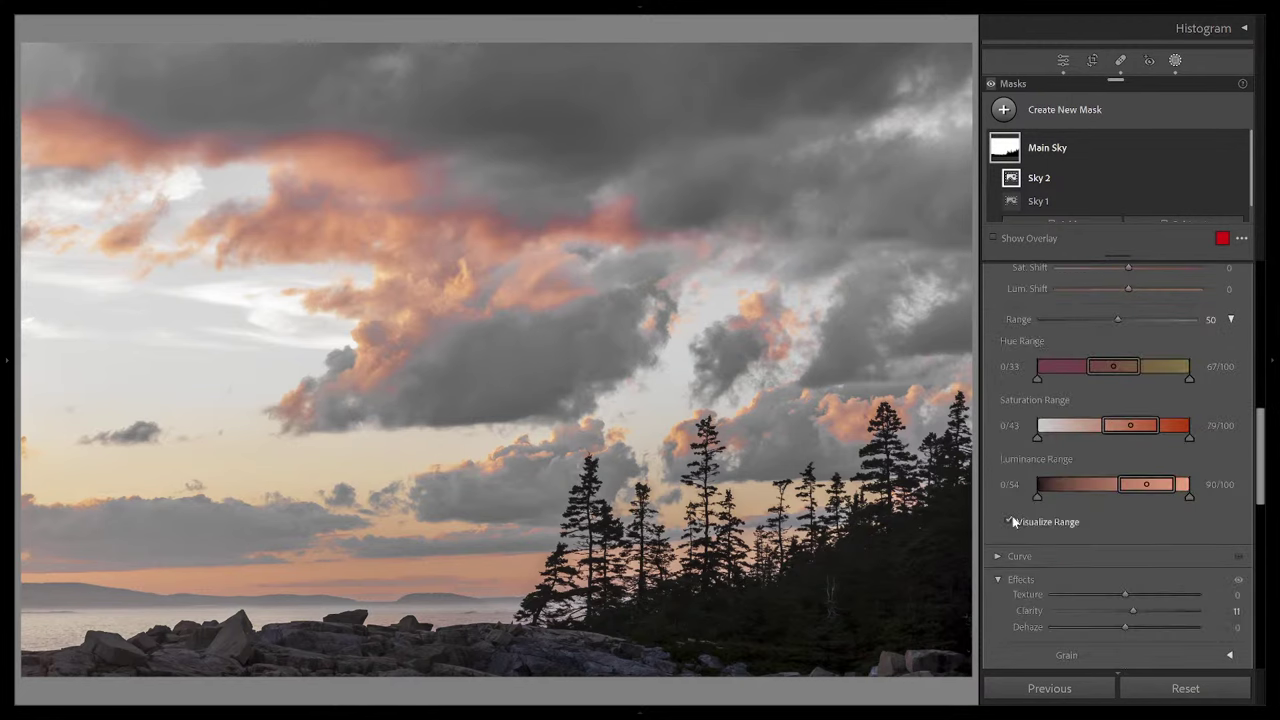
click(1010, 522)
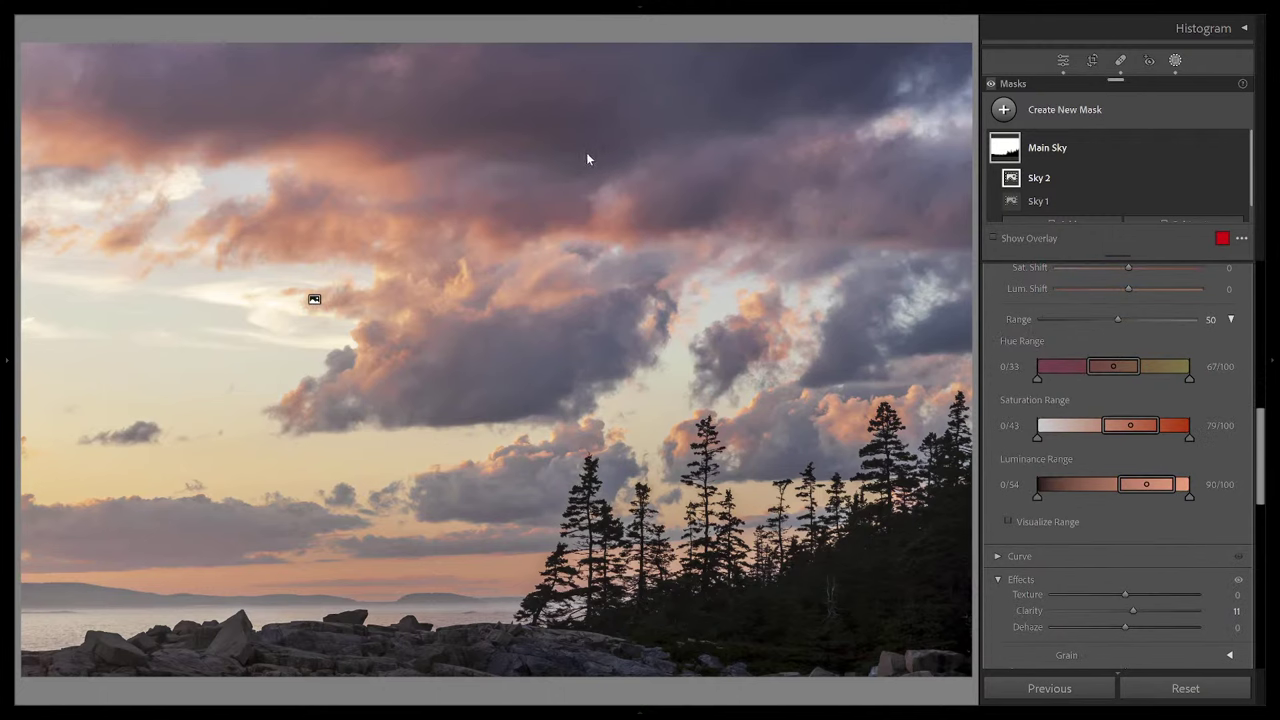
scroll(1214, 378, up, 4)
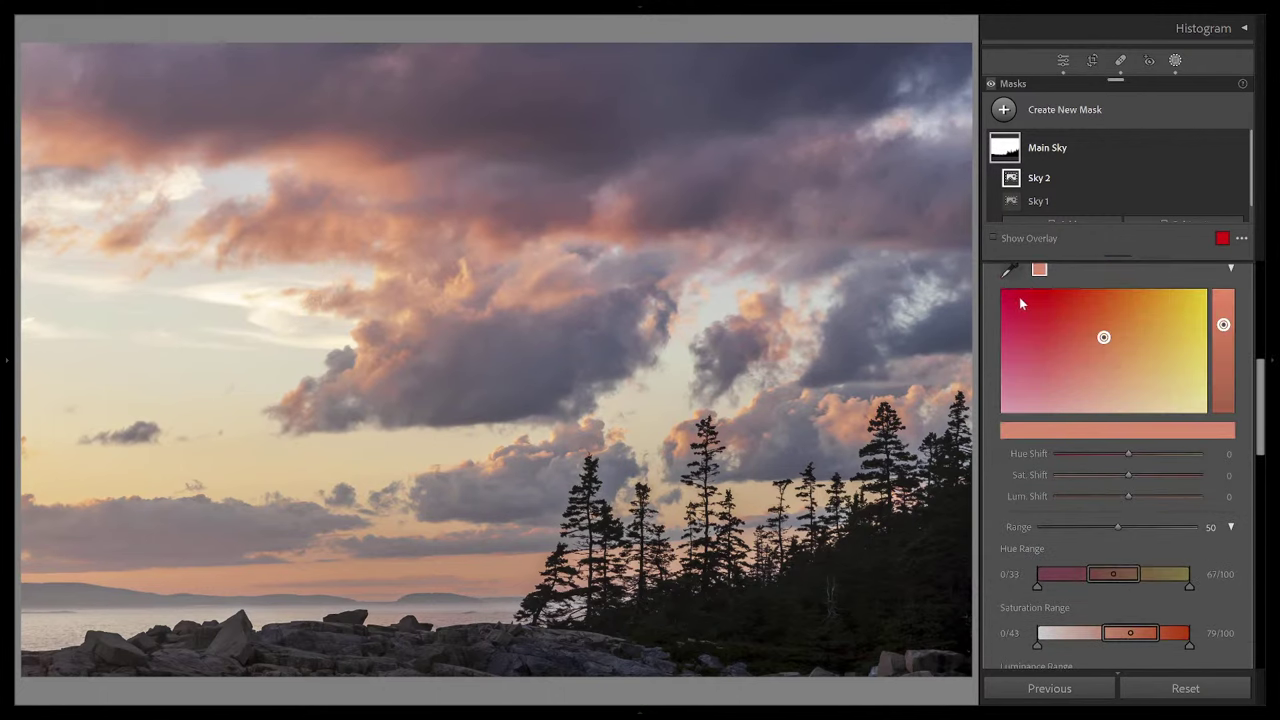
scroll(1030, 295, up, 2)
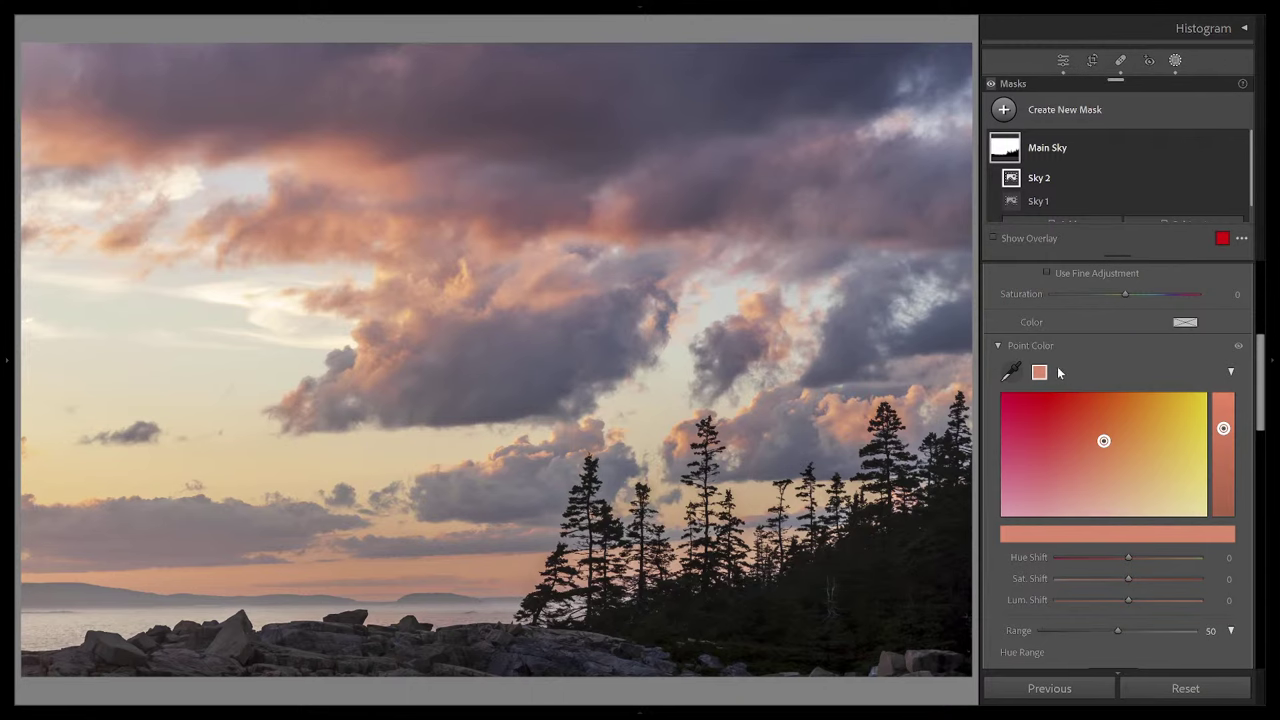
scroll(1110, 450, down, 3)
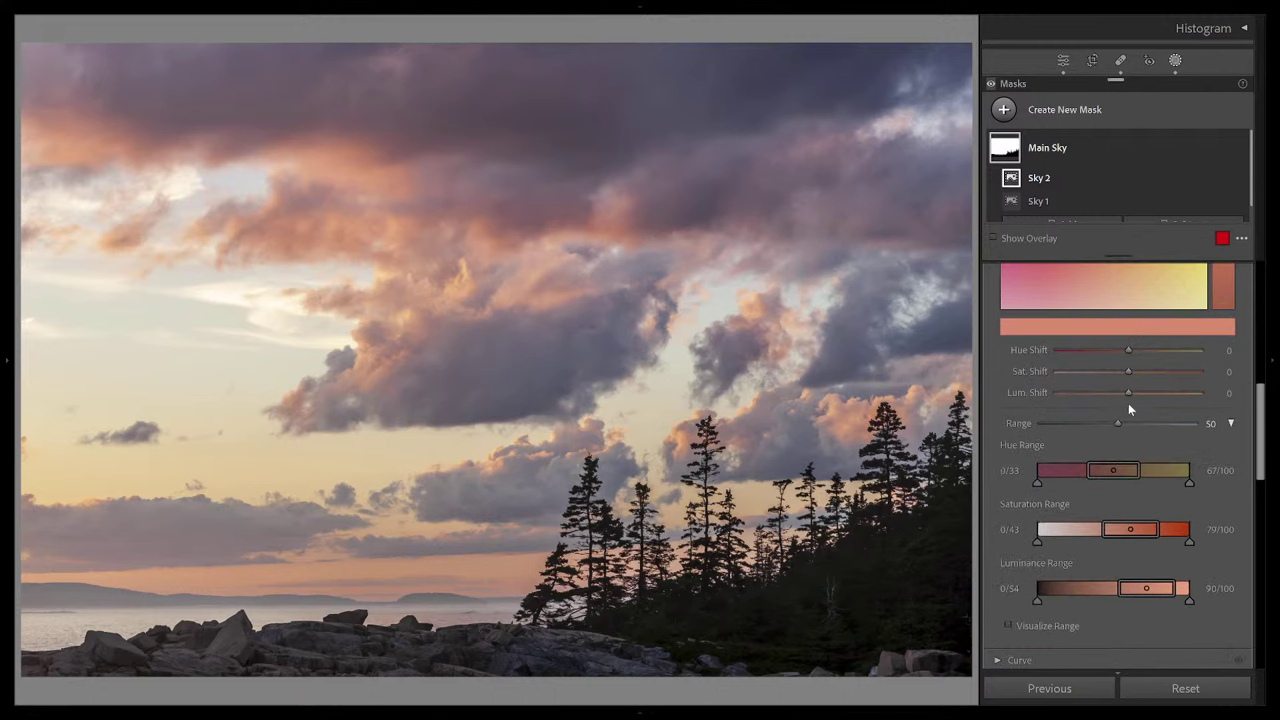
scroll(1124, 420, up, 2)
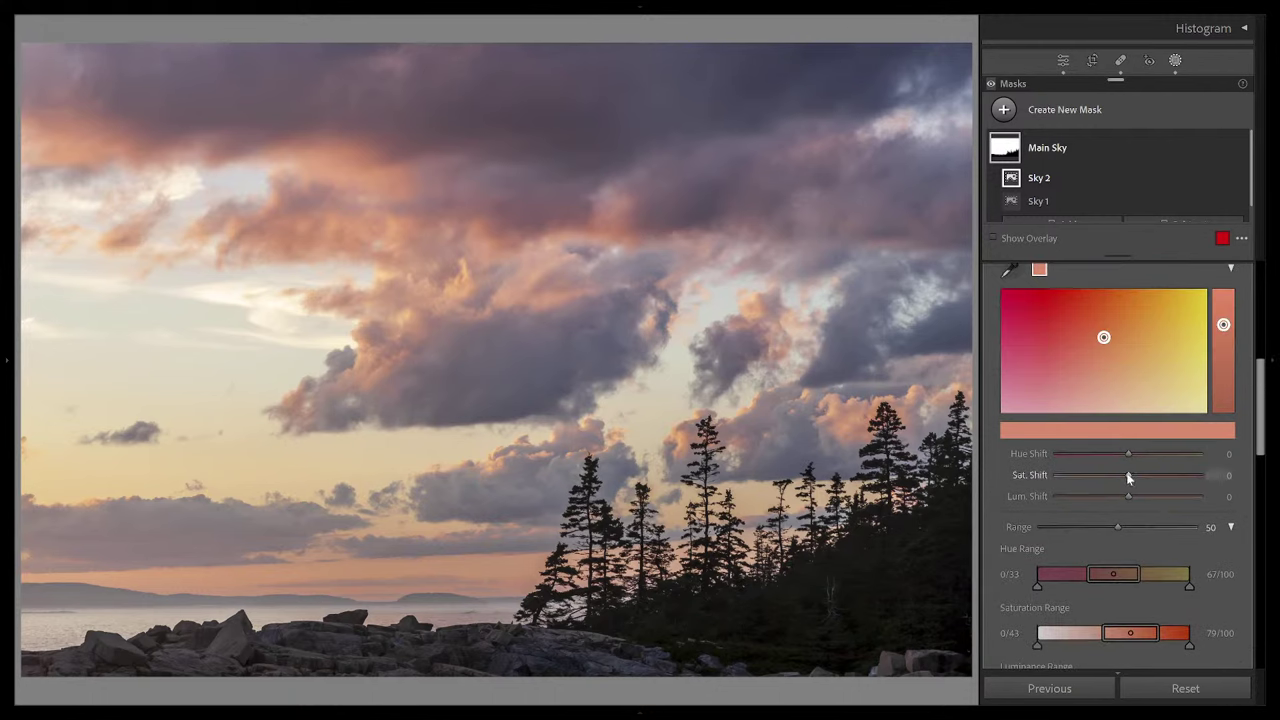
Step: Set the orange Point Color sample's saturation shift to 10, and sample the dark purple upper cloud with a saturation shift of 14
drag(1128, 478, 1136, 478)
scroll(1060, 310, up, 2)
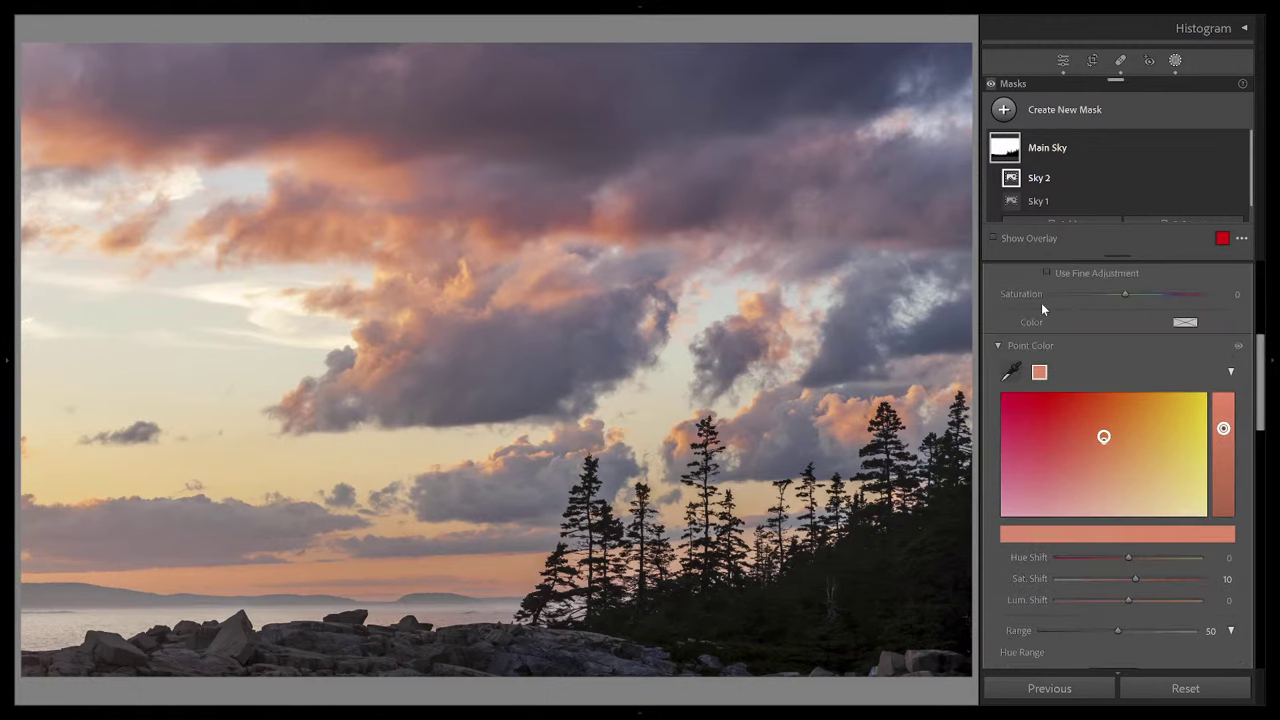
click(1012, 371)
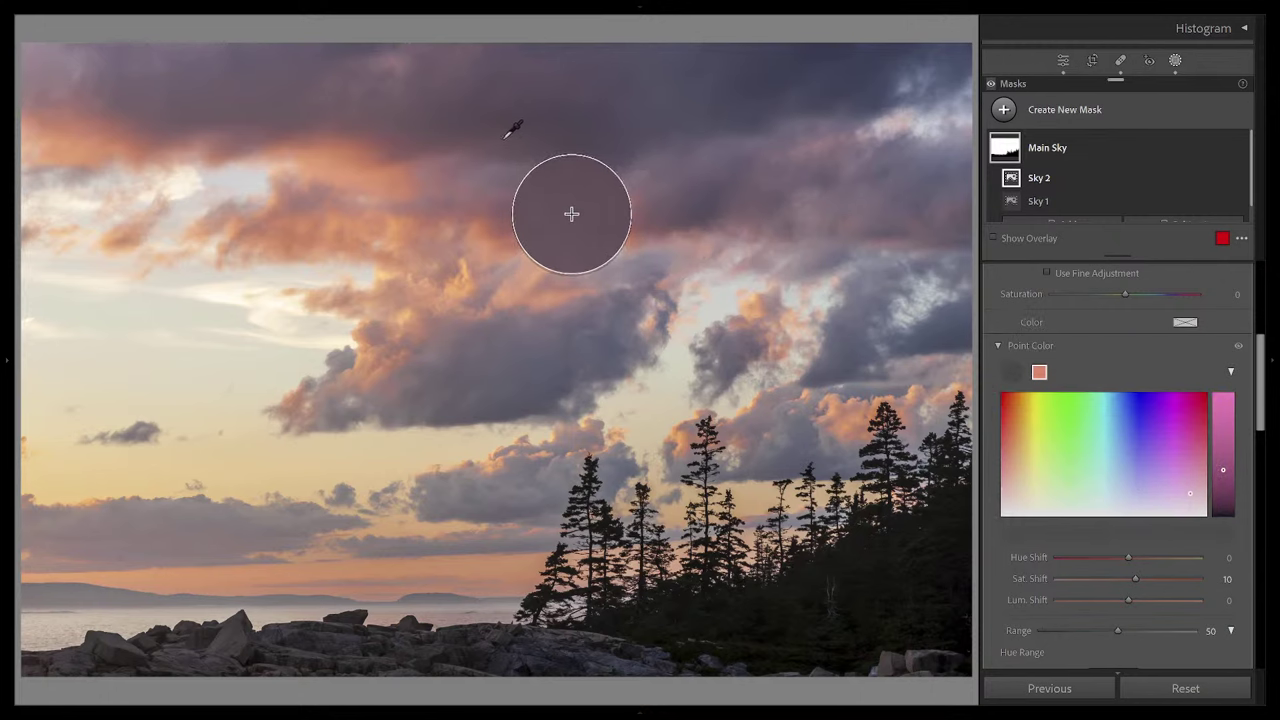
click(504, 140)
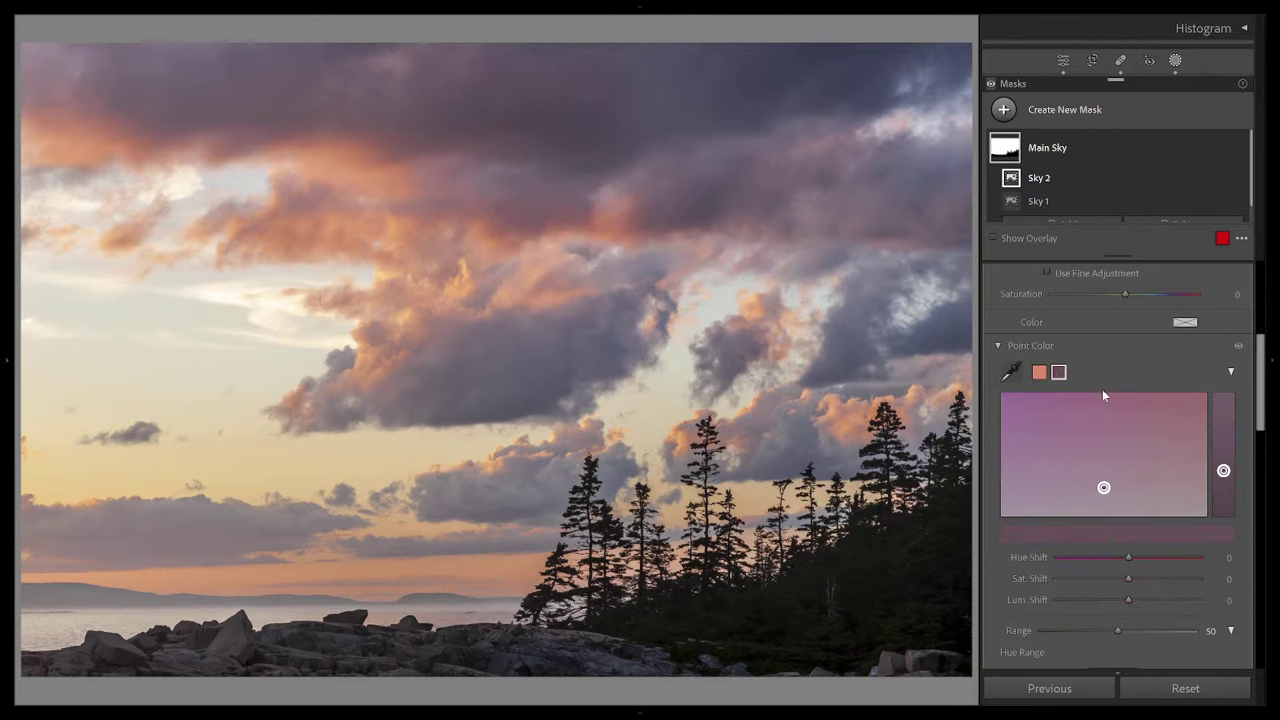
scroll(1089, 371, down, 2)
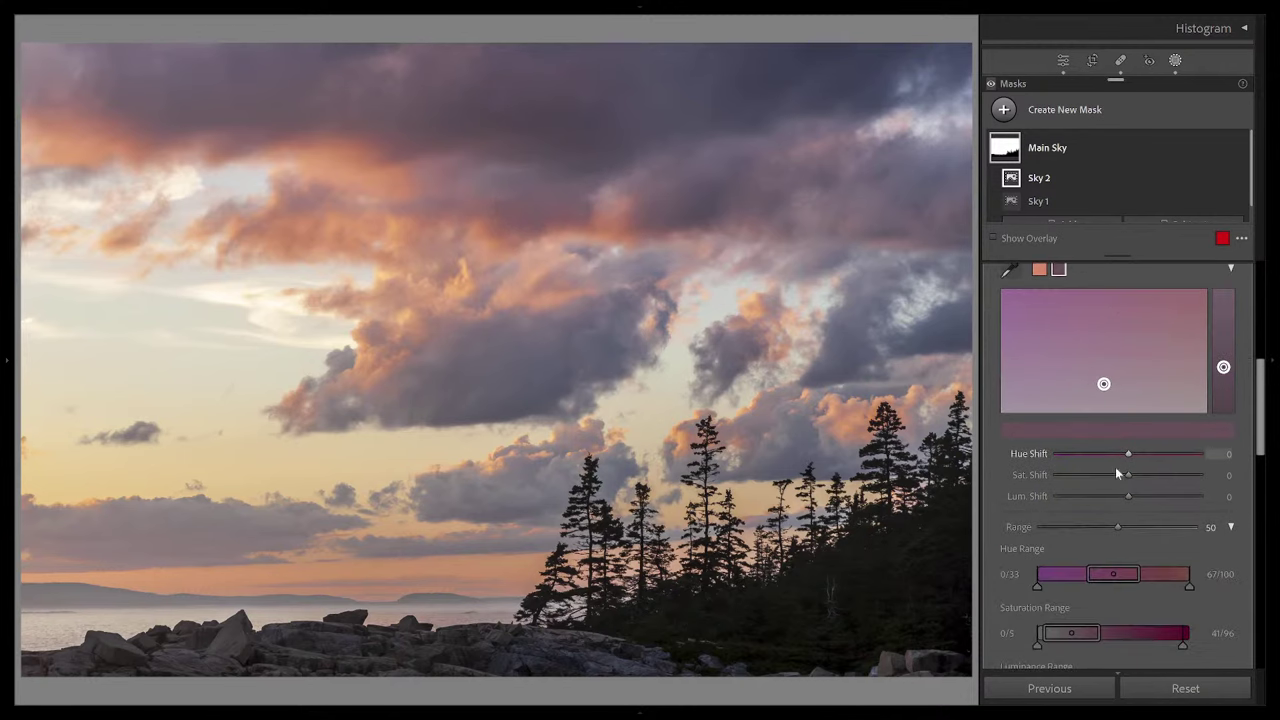
drag(1128, 476, 1138, 471)
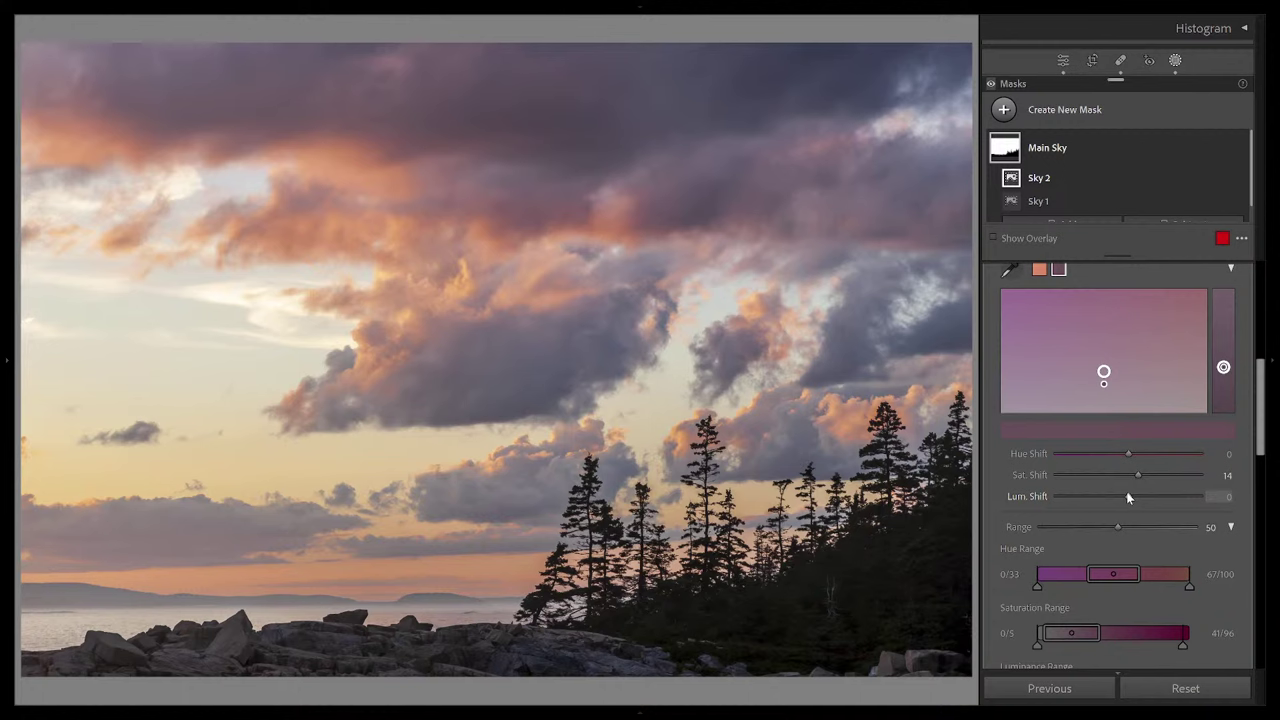
Step: Reselect the orange Point Color sample and slightly lower its luminance shift
click(1041, 272)
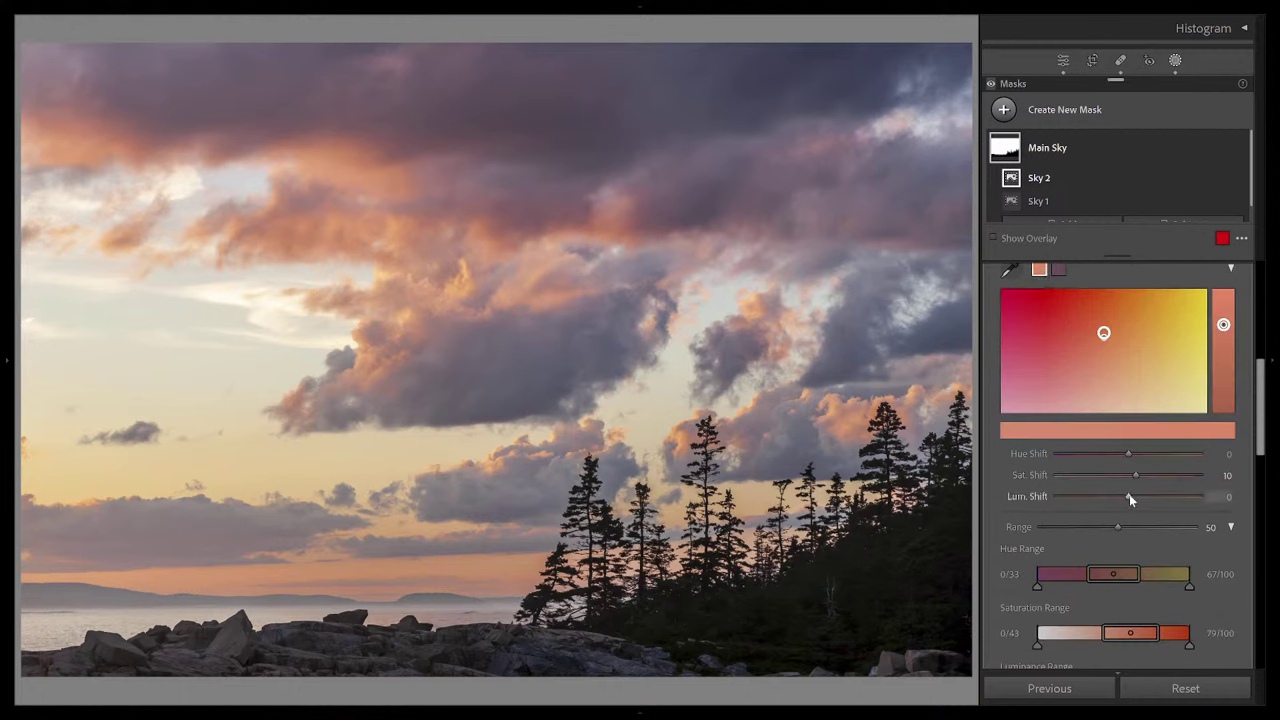
drag(1129, 494, 1121, 495)
scroll(1080, 427, up, 3)
scroll(1080, 427, up, 3)
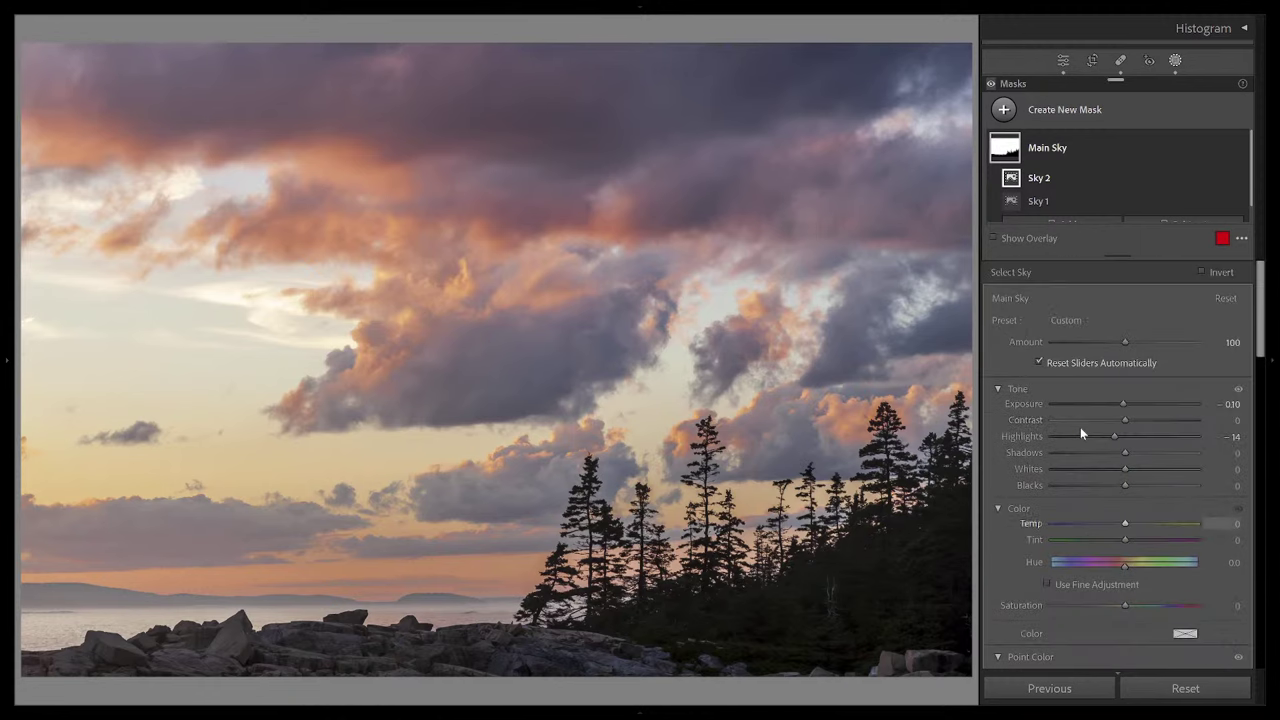
Step: Compare the sky with and without the Main Sky mask by hiding it and showing it again
mouse_move(1059, 155)
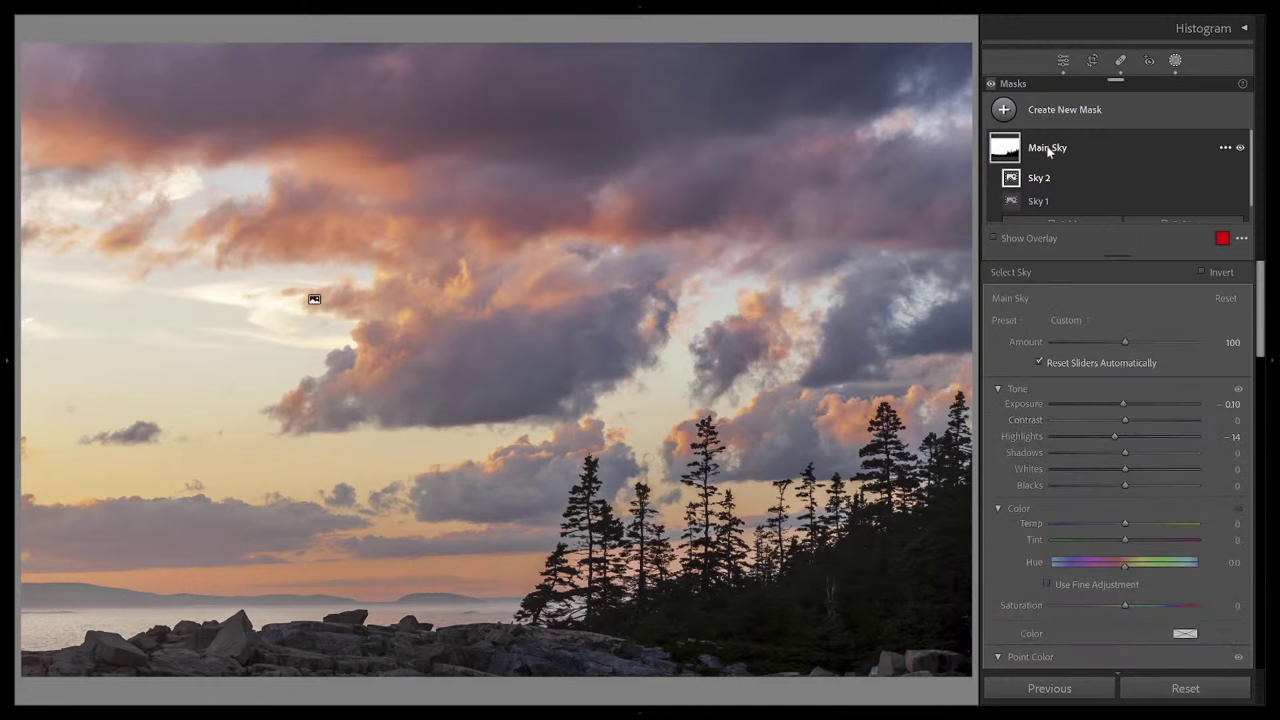
click(1240, 148)
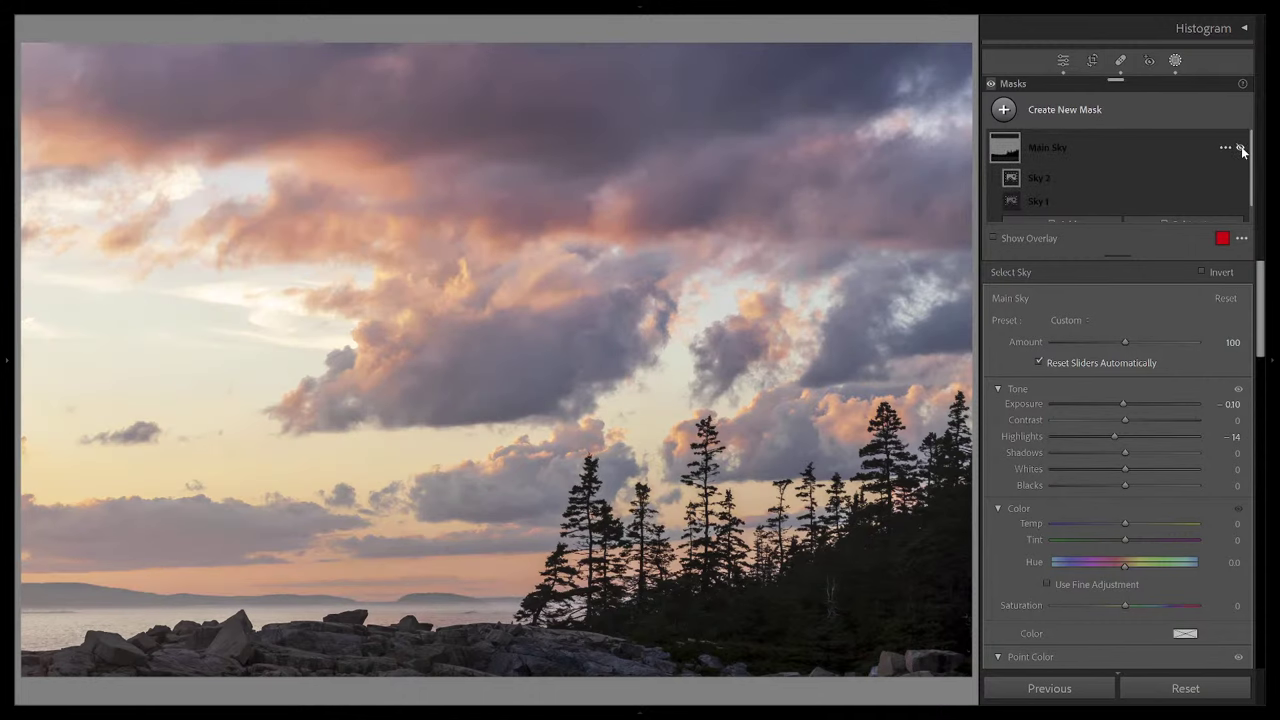
click(1240, 148)
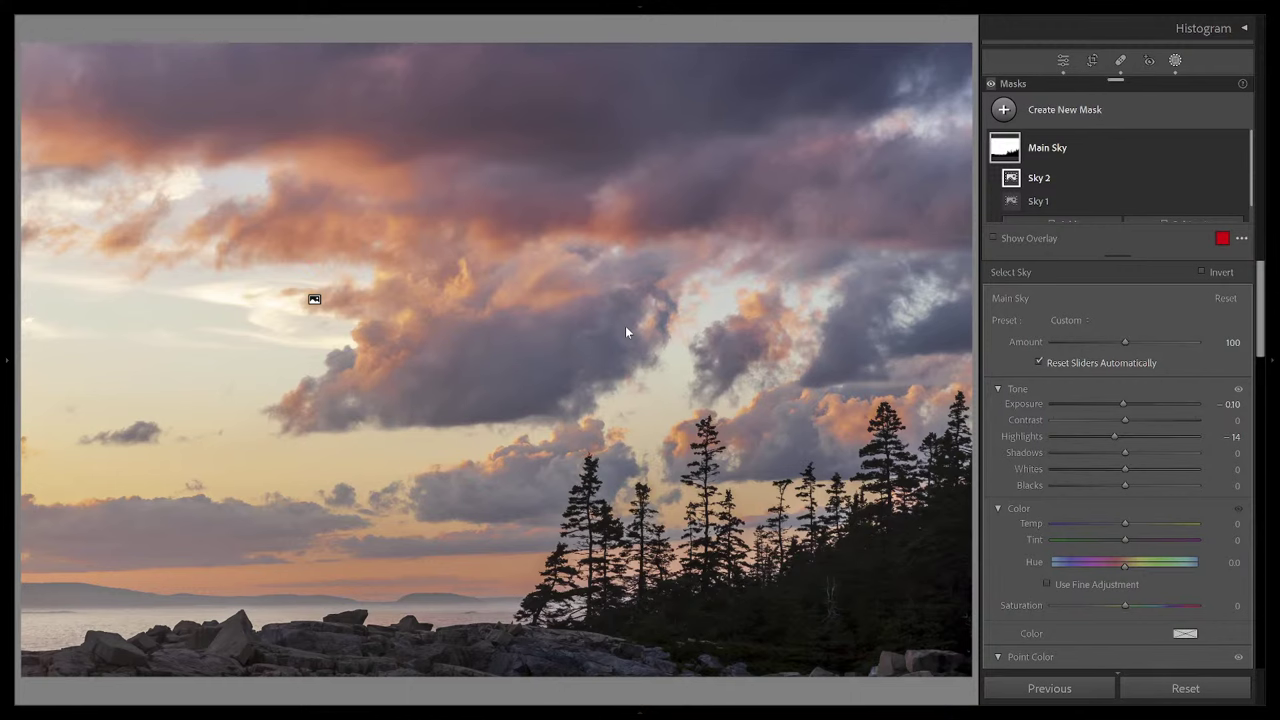
scroll(1037, 432, down, 3)
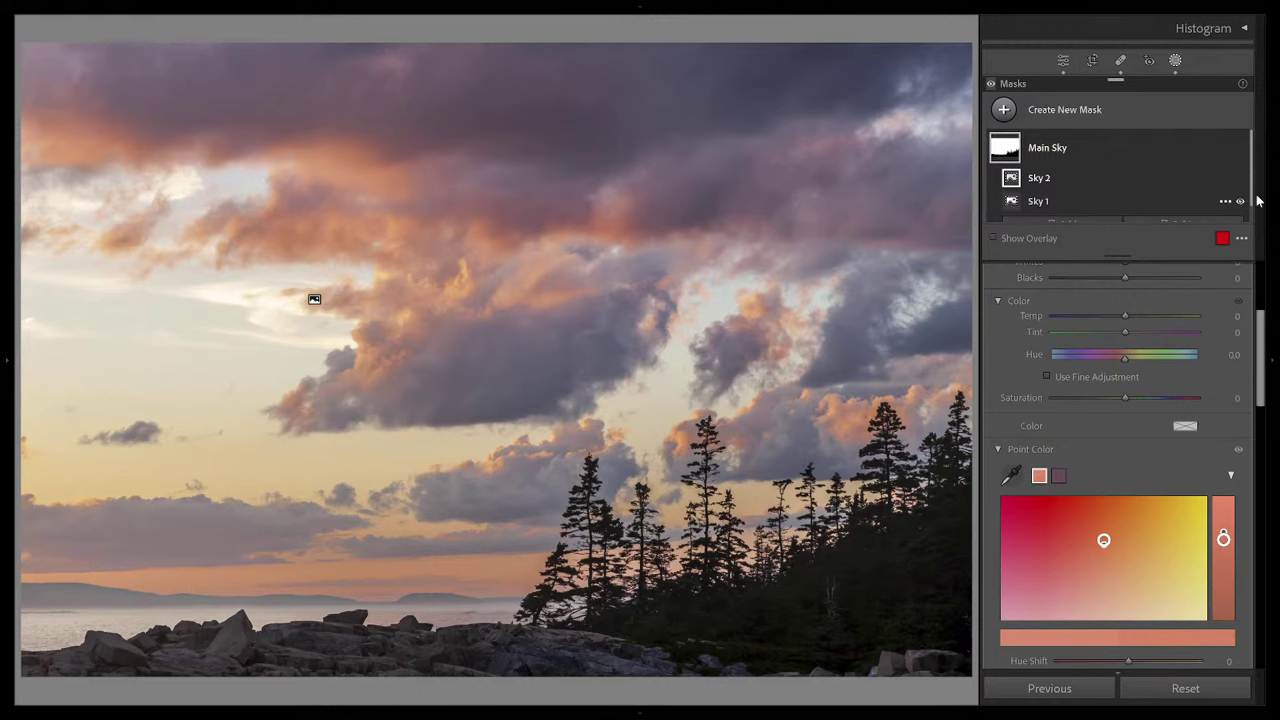
Step: Create a new brush mask and choose brush A with size 6.0, feather 100, flow 100 and density 100
click(1005, 111)
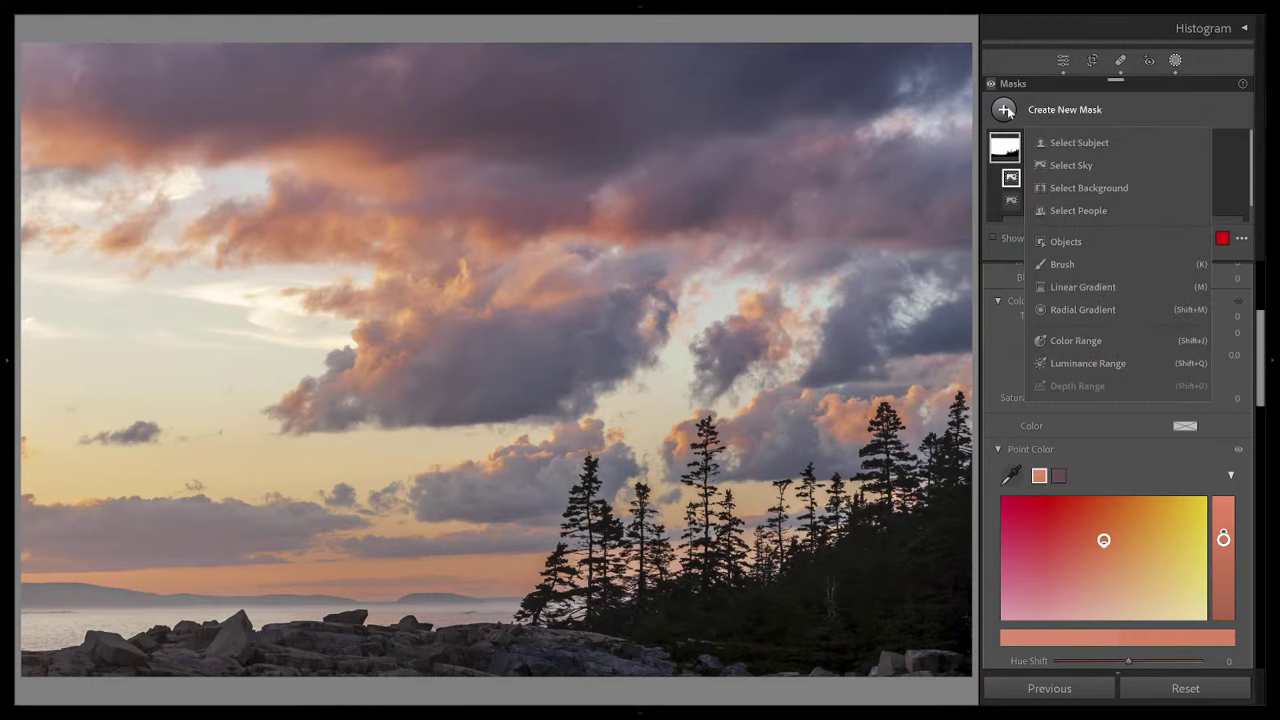
click(1062, 265)
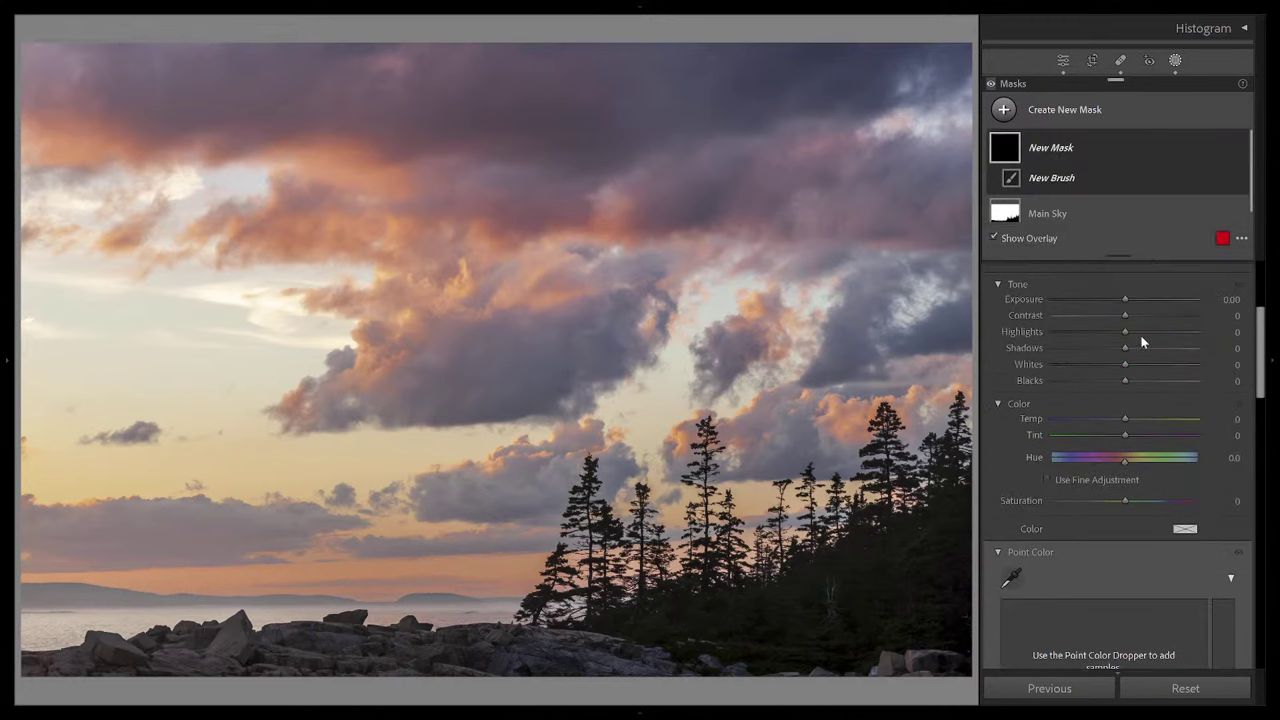
scroll(1115, 350, up, 3)
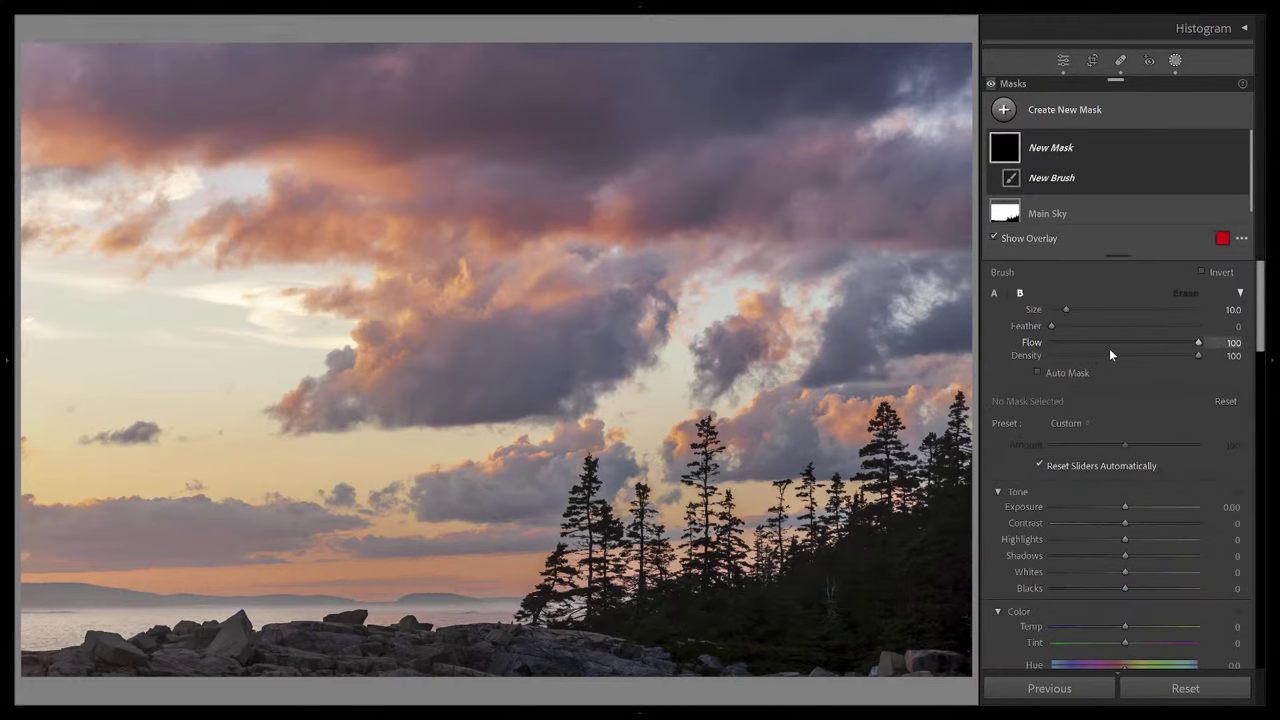
click(1020, 292)
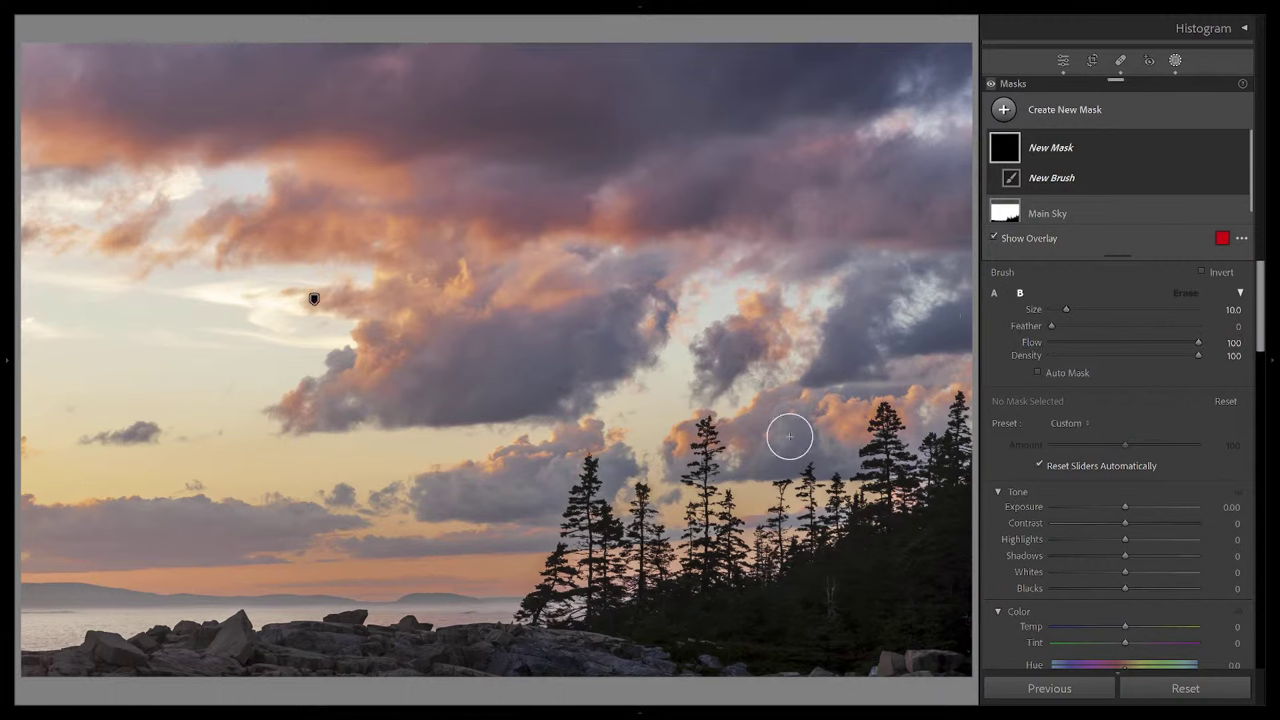
click(995, 292)
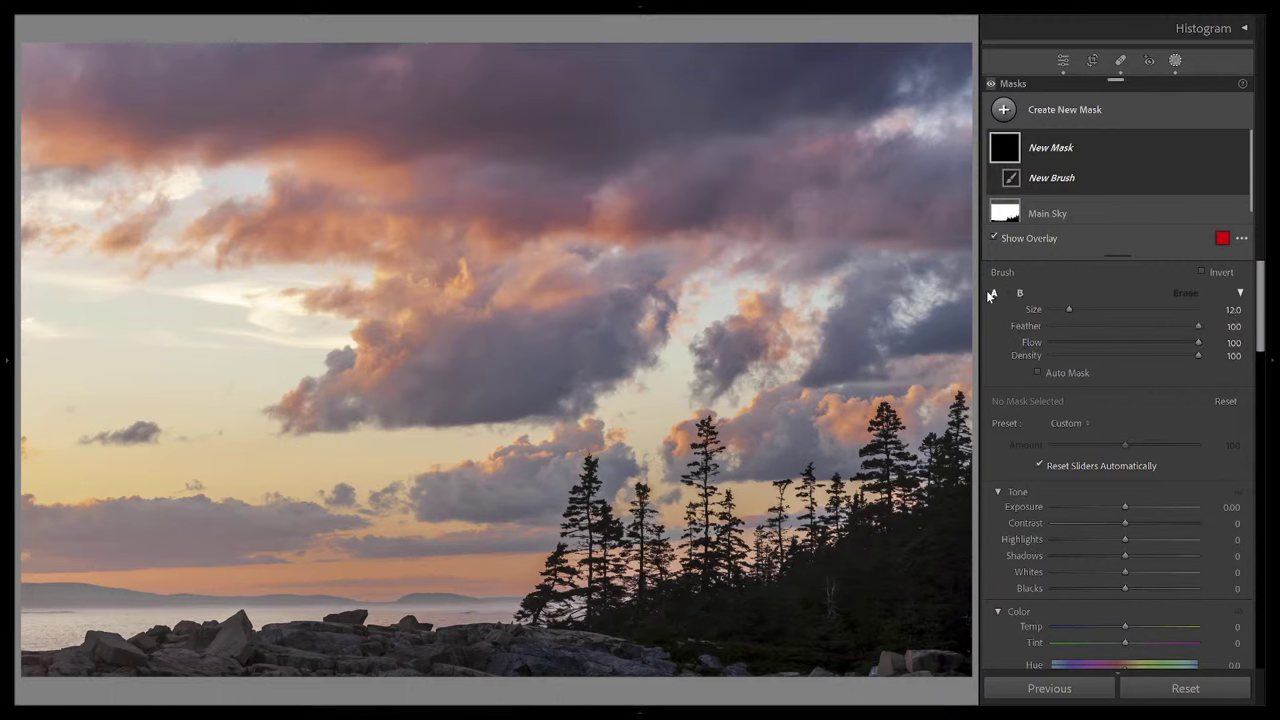
click(1020, 293)
click(995, 293)
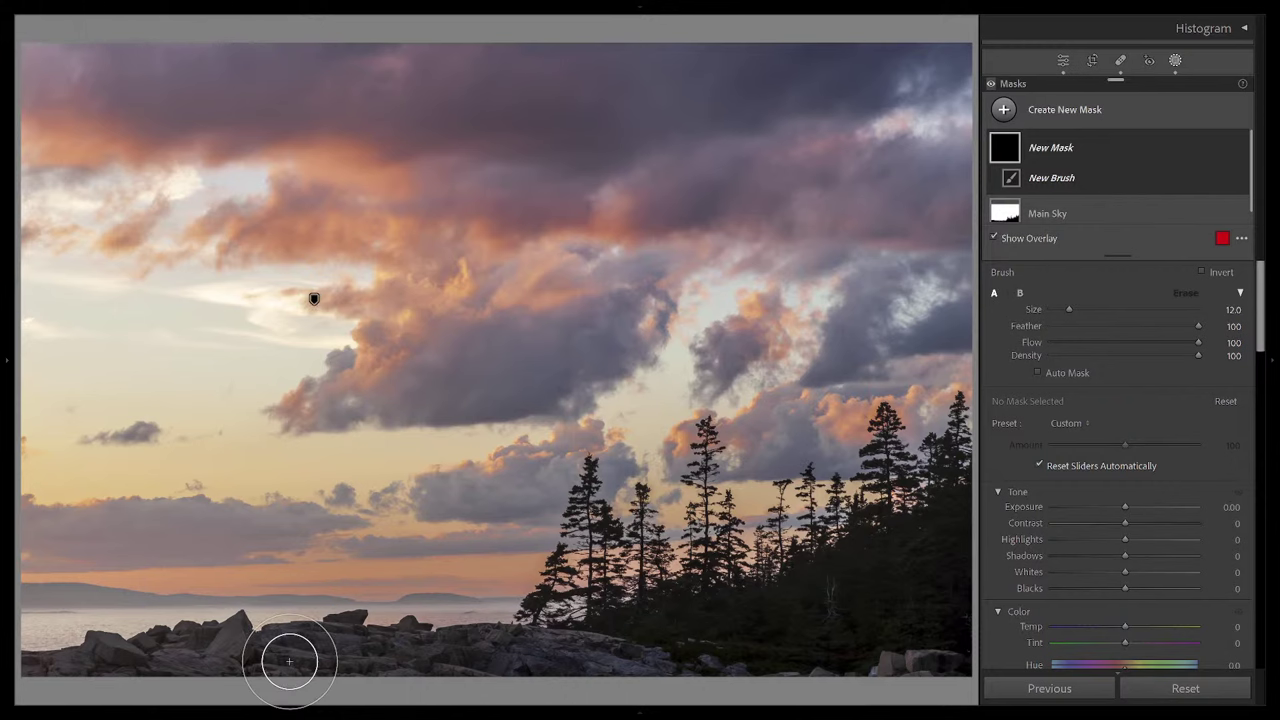
scroll(283, 645, down, 6)
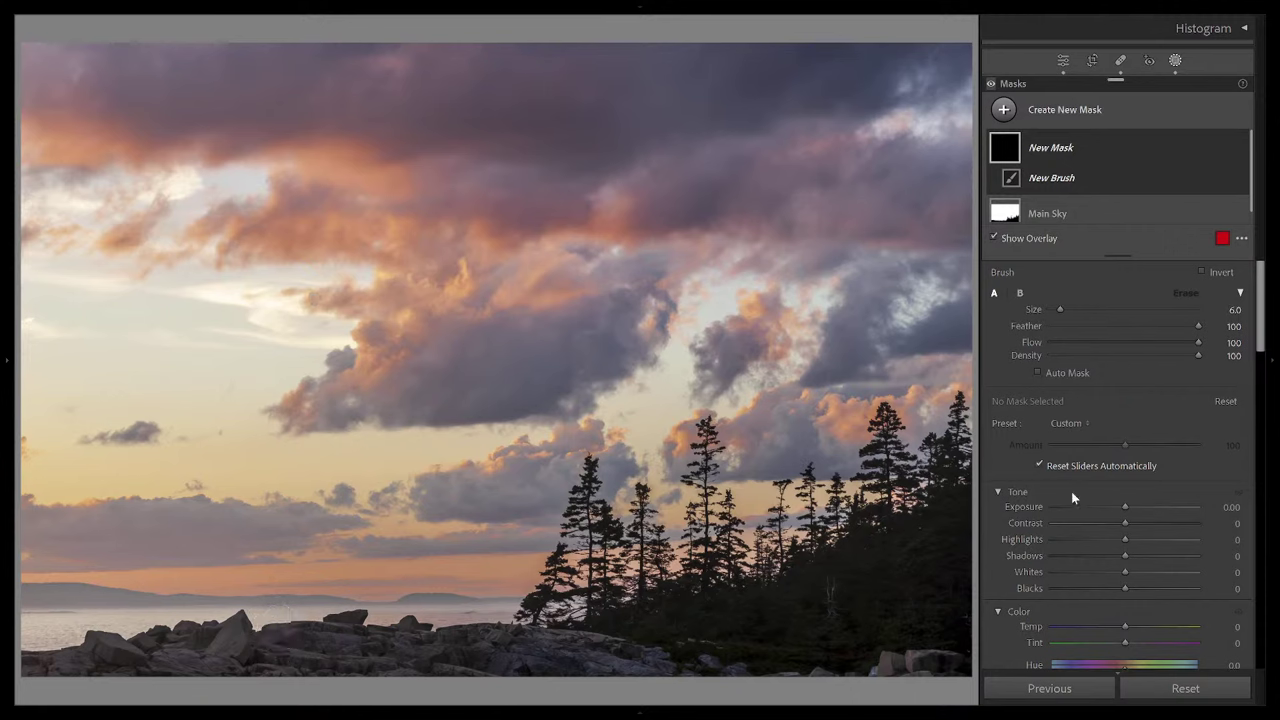
Step: Set the new brush mask's exposure to 0.32 and paint over the lighter faces of the foreground rocks
scroll(1072, 496, down, 2)
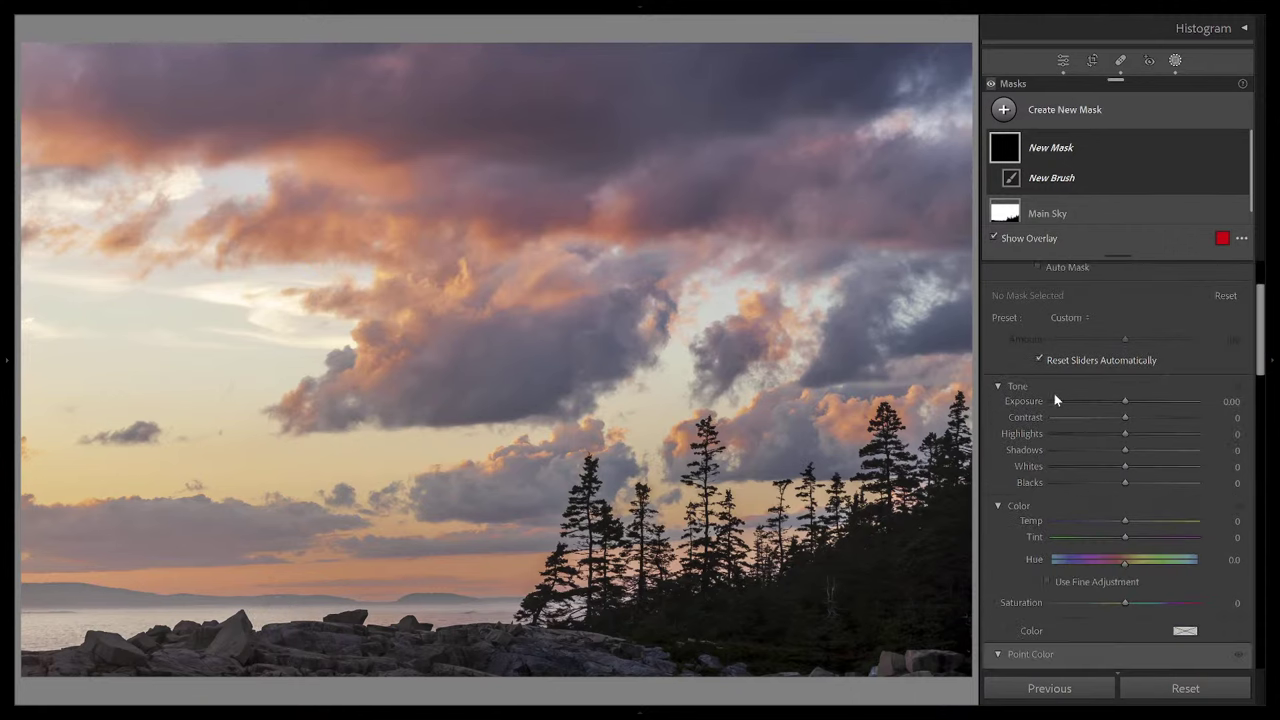
drag(1124, 401, 1130, 398)
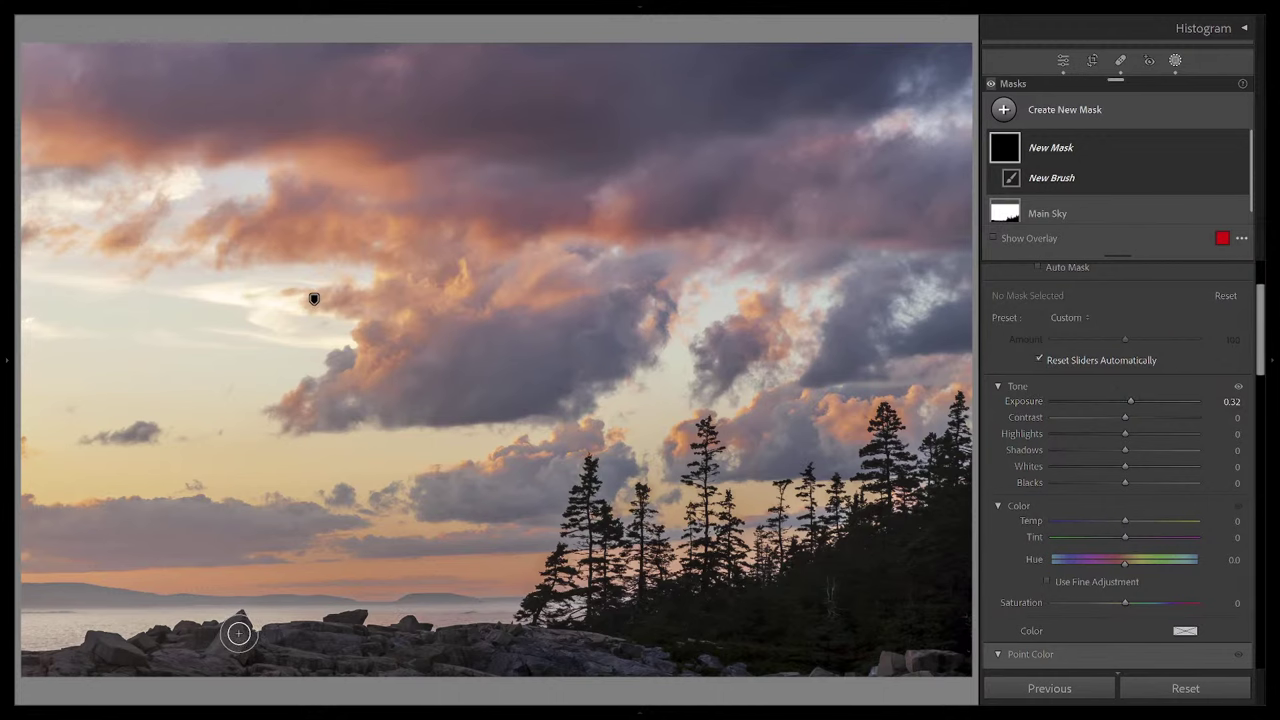
mouse_move(240, 625)
mouse_down()
mouse_move(223, 663)
mouse_move(151, 651)
mouse_move(257, 656)
mouse_move(302, 637)
mouse_move(354, 658)
mouse_move(332, 642)
mouse_move(499, 634)
mouse_move(506, 659)
mouse_move(354, 637)
mouse_up()
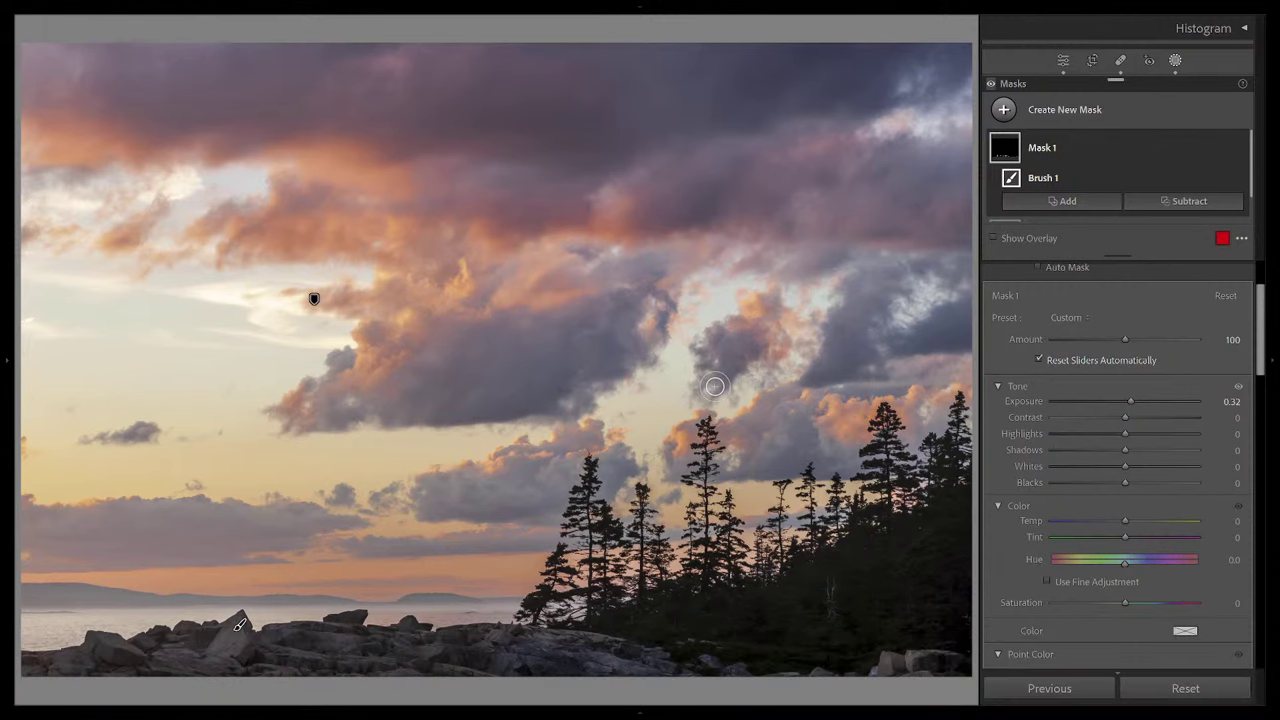
Step: Create a second brush mask with exposure -0.38 and paint over the shadowed parts of the foreground rocks
click(1005, 112)
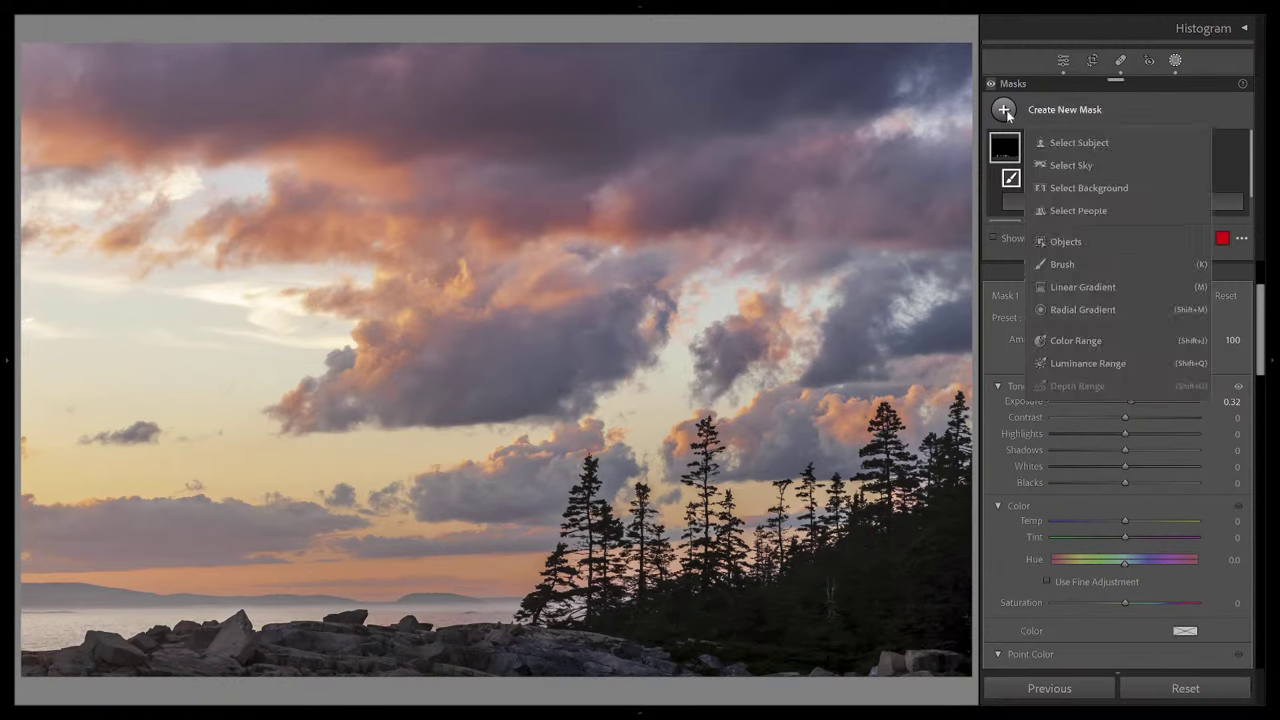
click(1062, 264)
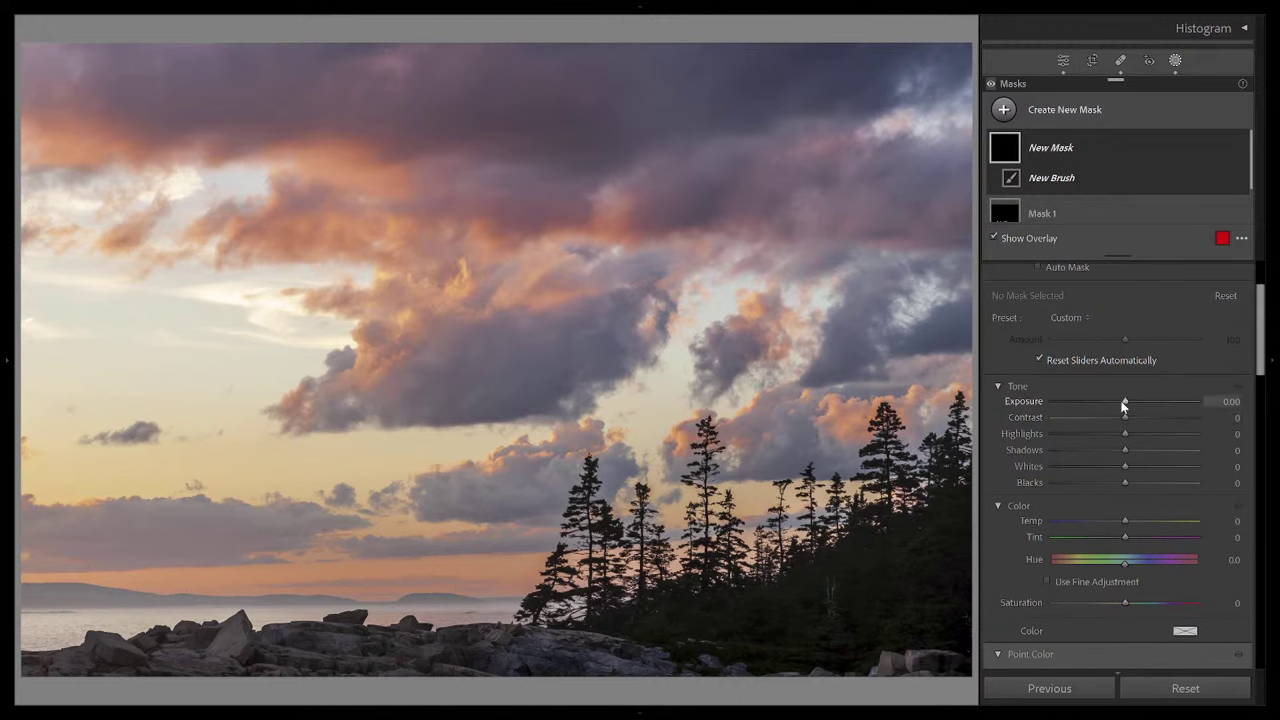
drag(1124, 405, 1118, 405)
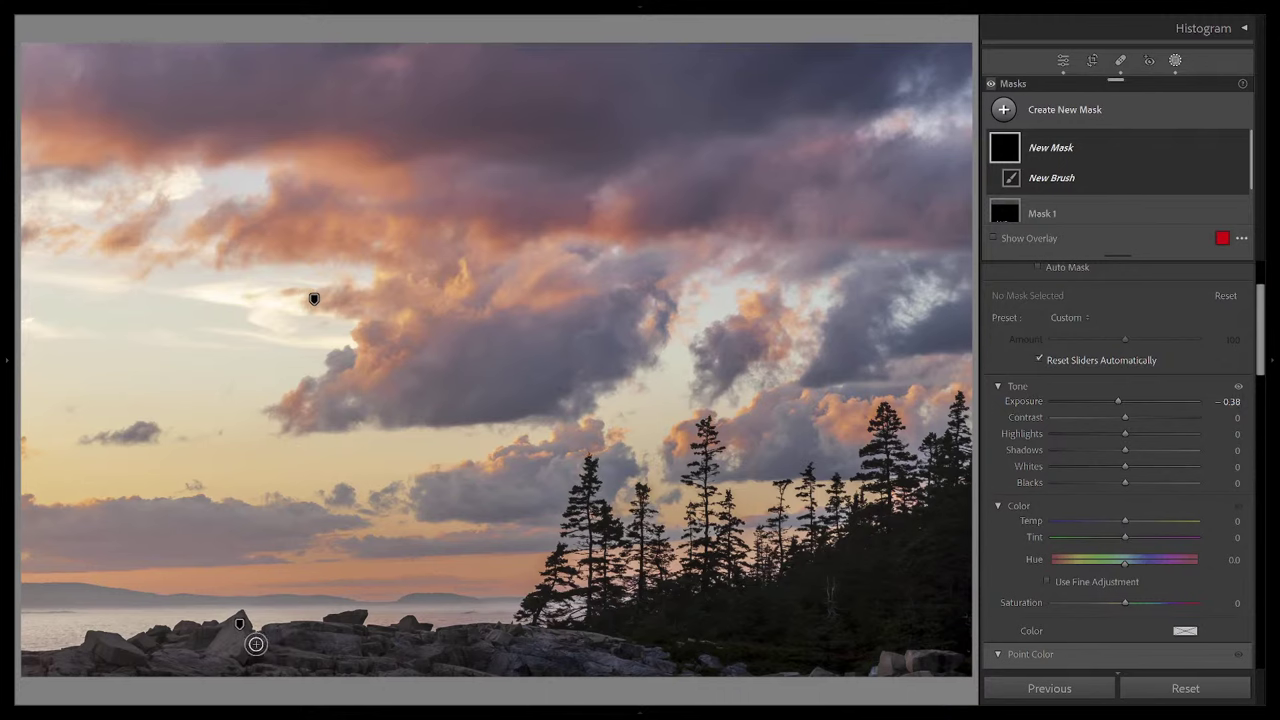
mouse_move(251, 646)
mouse_down()
mouse_move(246, 657)
mouse_move(254, 647)
mouse_move(210, 640)
mouse_up()
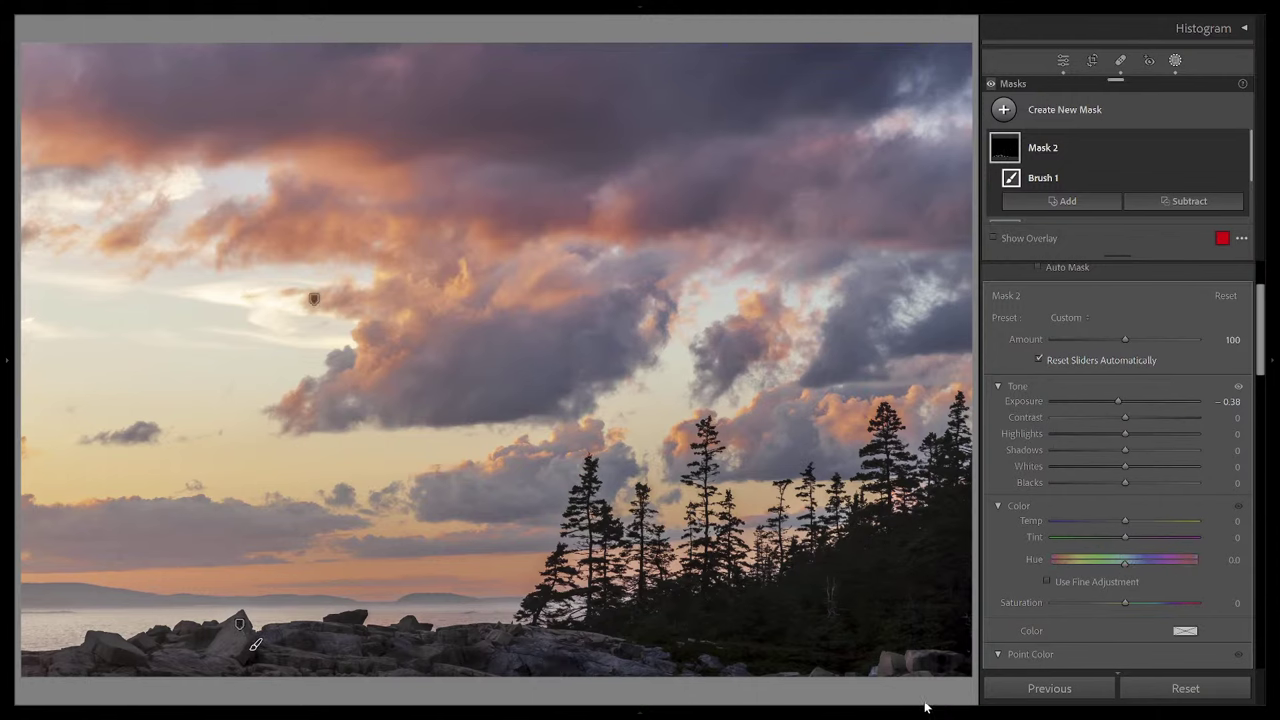
key(ctrl+z)
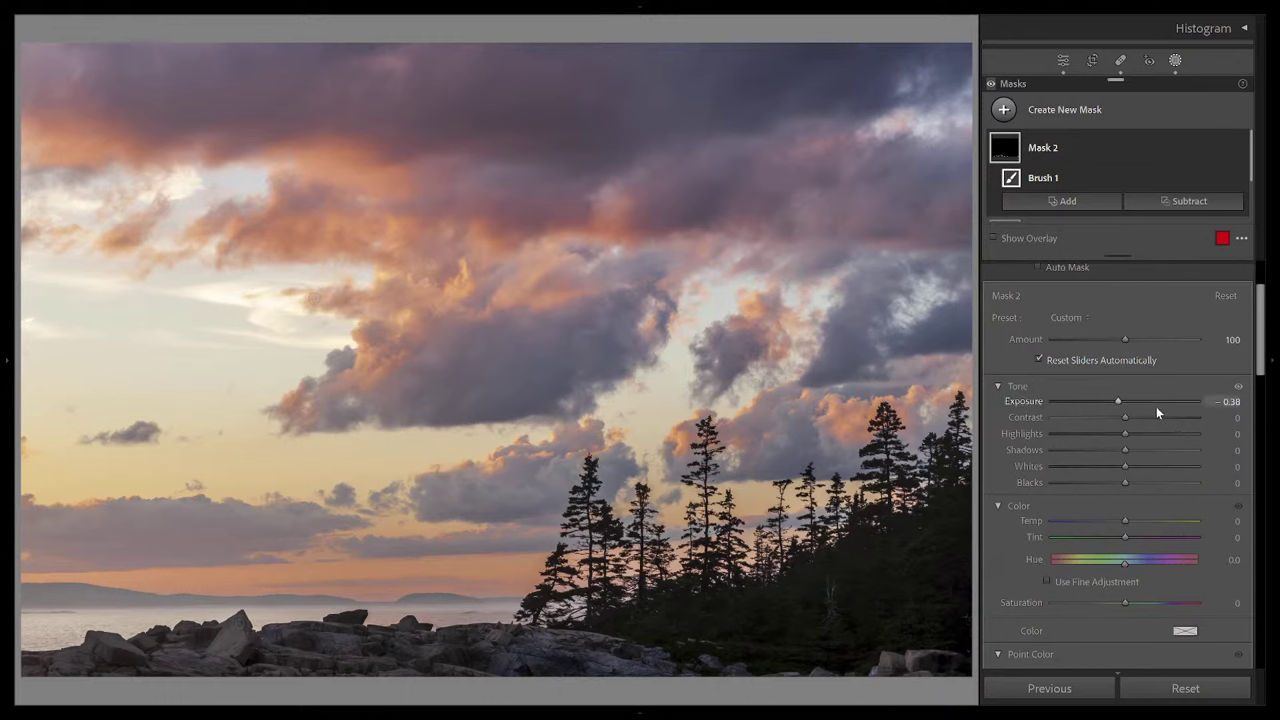
Step: Set Mask 2's exposure to -0.34 and rename the mask Burning
mouse_move(996, 153)
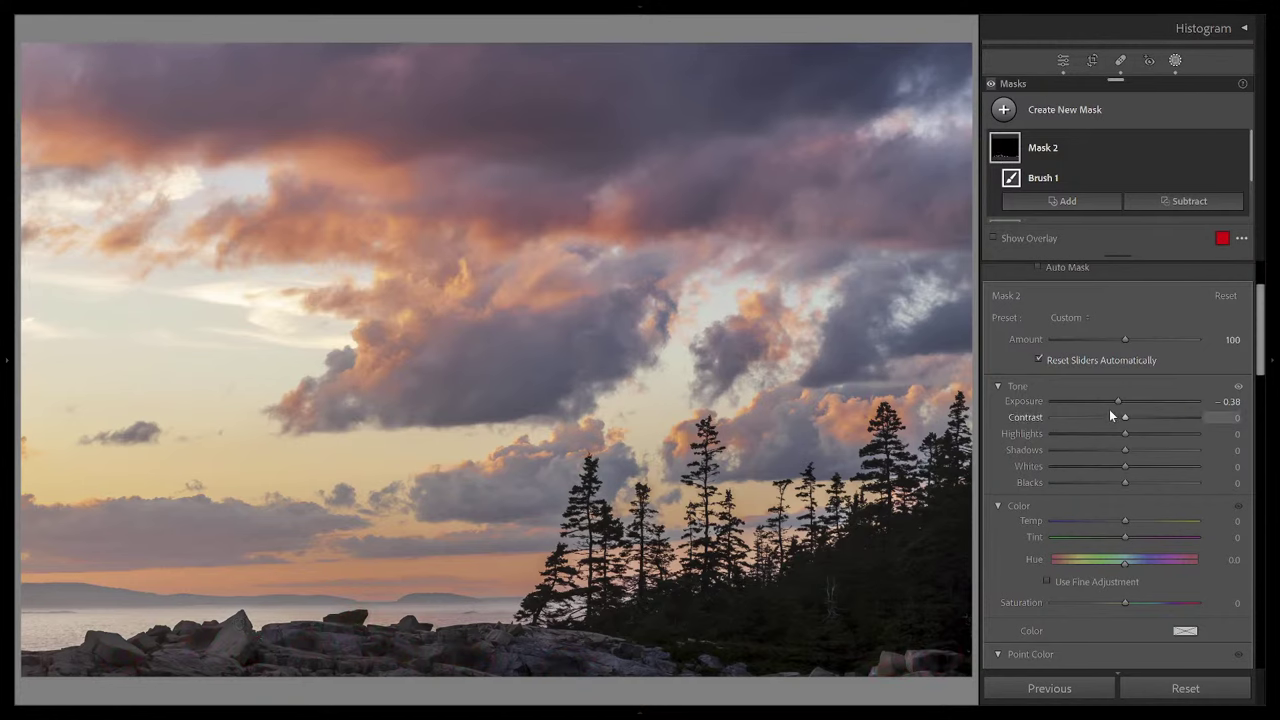
mouse_move(1118, 401)
mouse_down()
mouse_move(1105, 401)
mouse_move(1119, 399)
mouse_up()
scroll(1077, 152, down, 1)
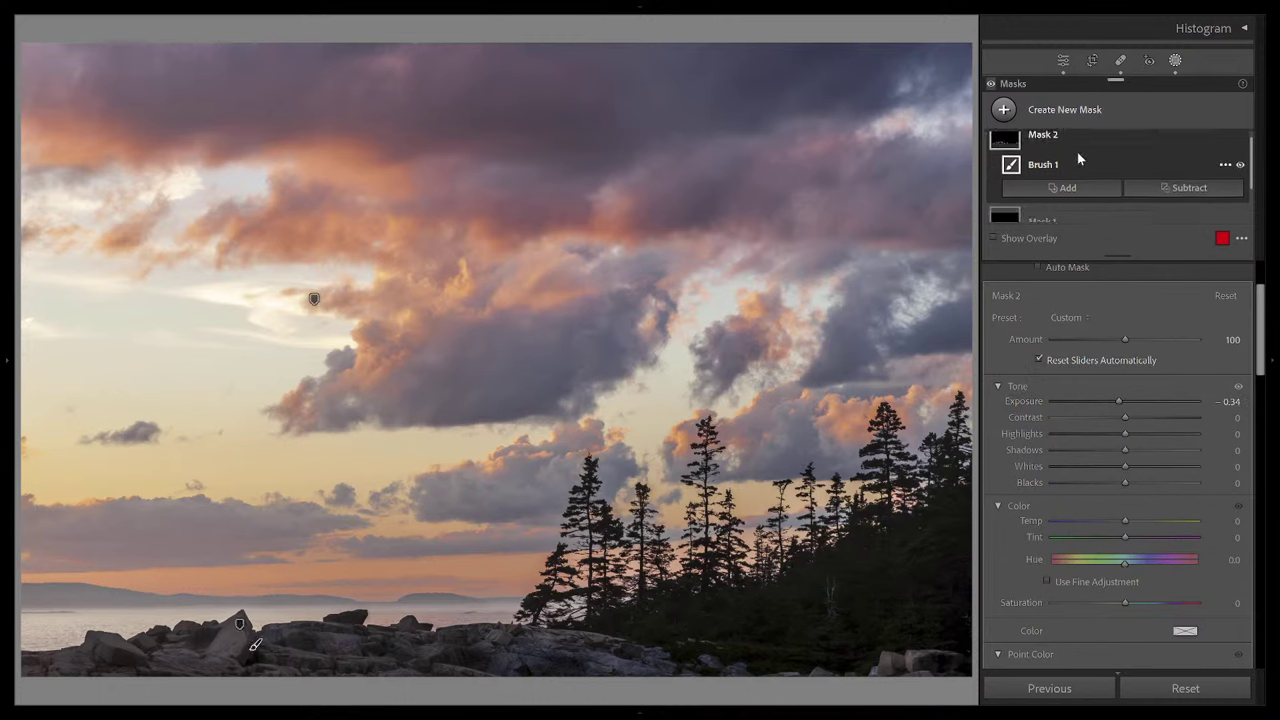
scroll(1076, 155, up, 1)
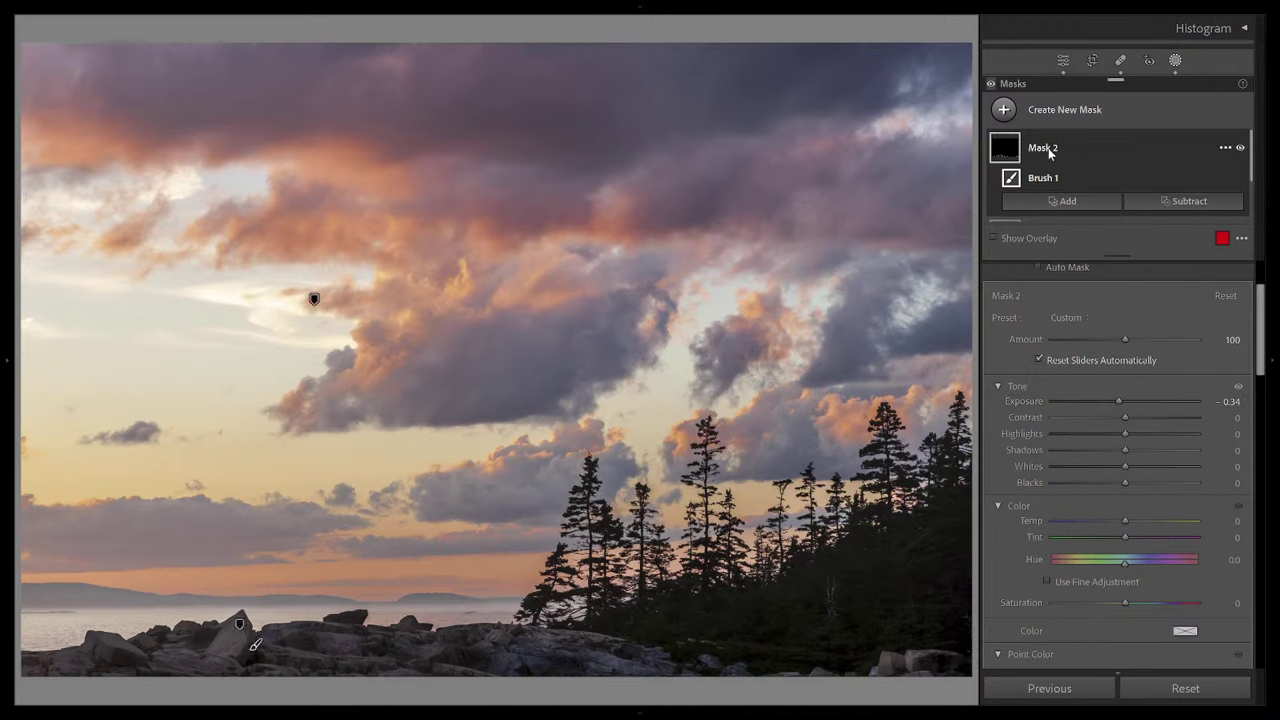
double_click(1048, 148)
text(Burning)
key(Return)
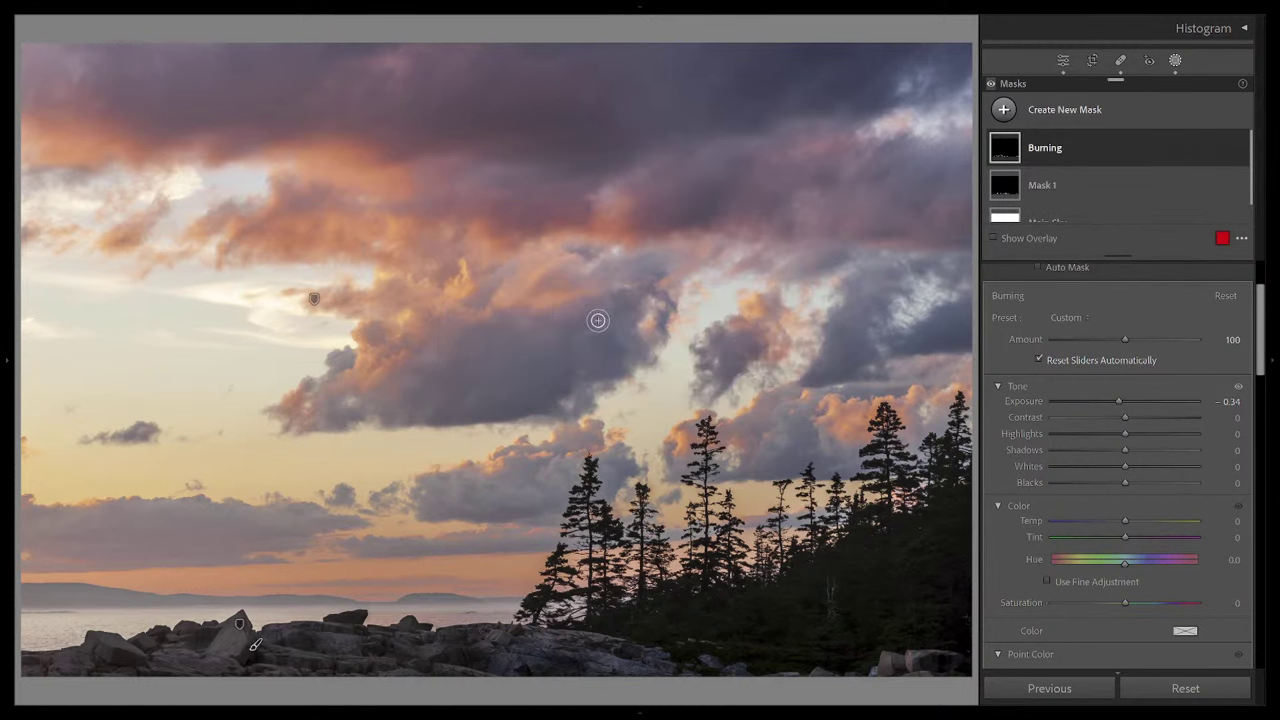
Step: Rename Mask 1 to Dodging and fine-tune its exposure
click(1033, 190)
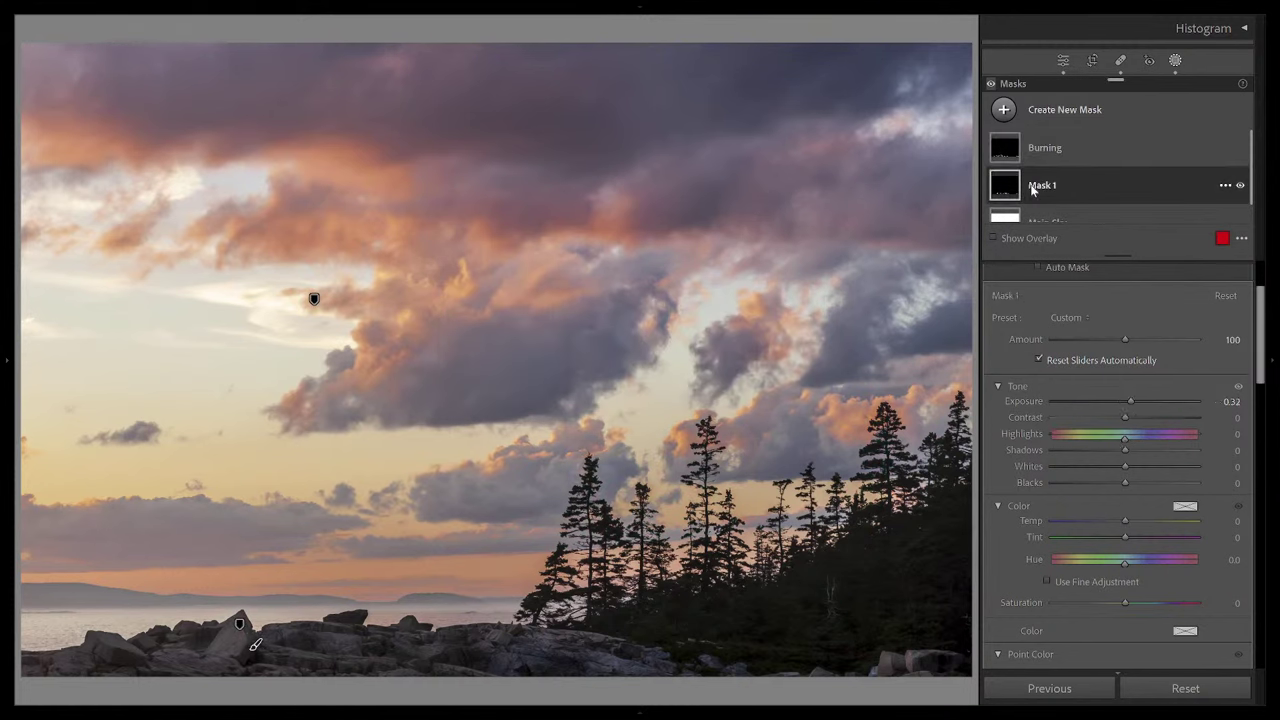
double_click(1041, 185)
text(Dodging)
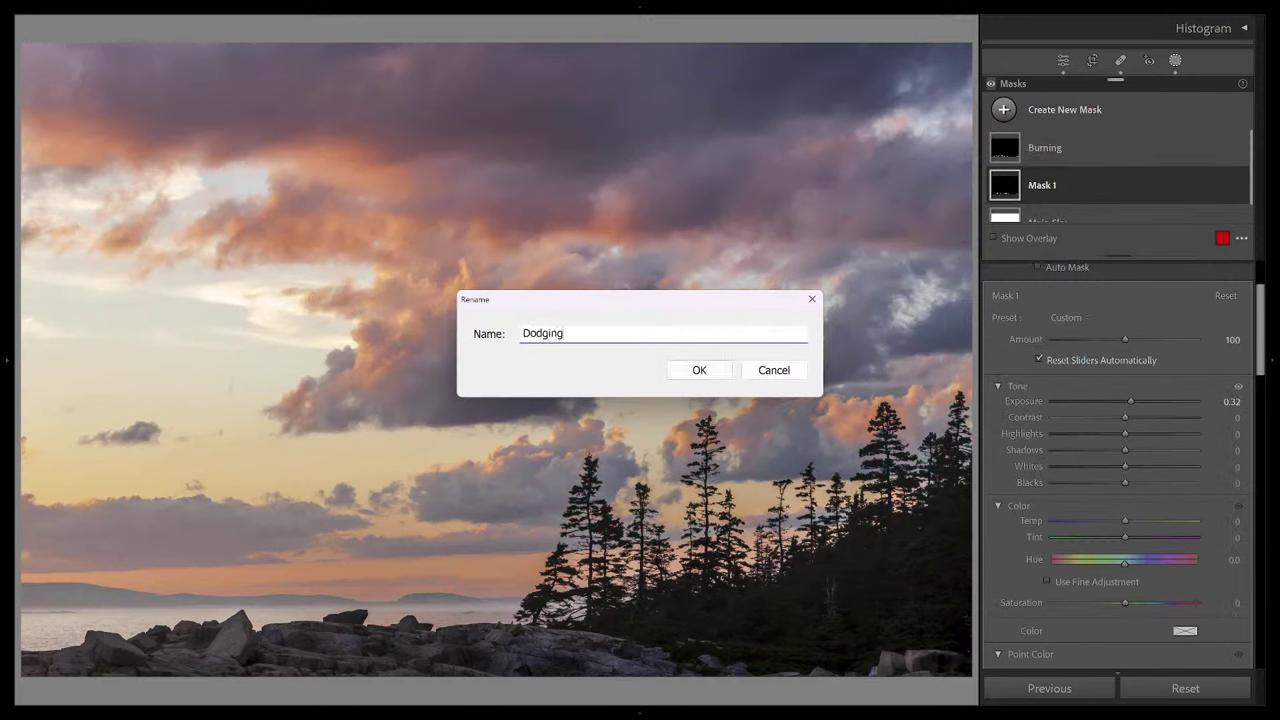
key(Return)
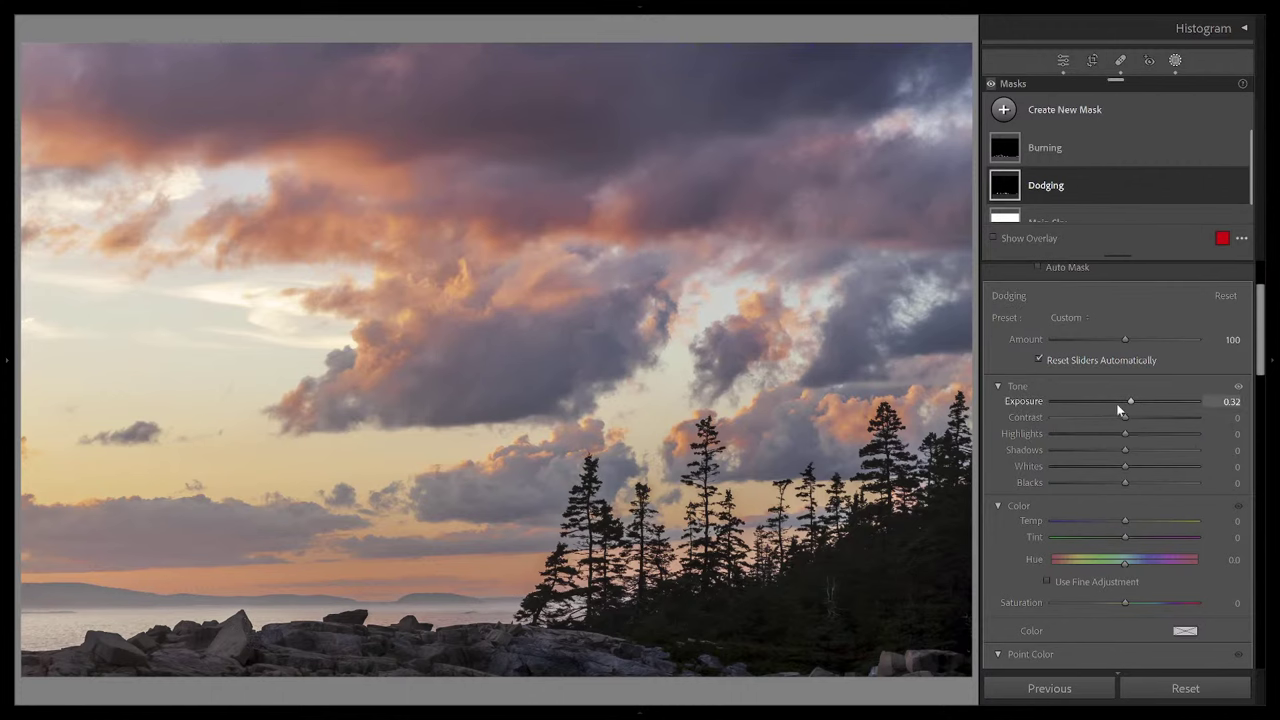
drag(1128, 401, 1128, 401)
Step: Close the masking settings and compare the before and after versions of the photo side by side
scroll(1226, 452, down, 6)
scroll(1226, 452, down, 5)
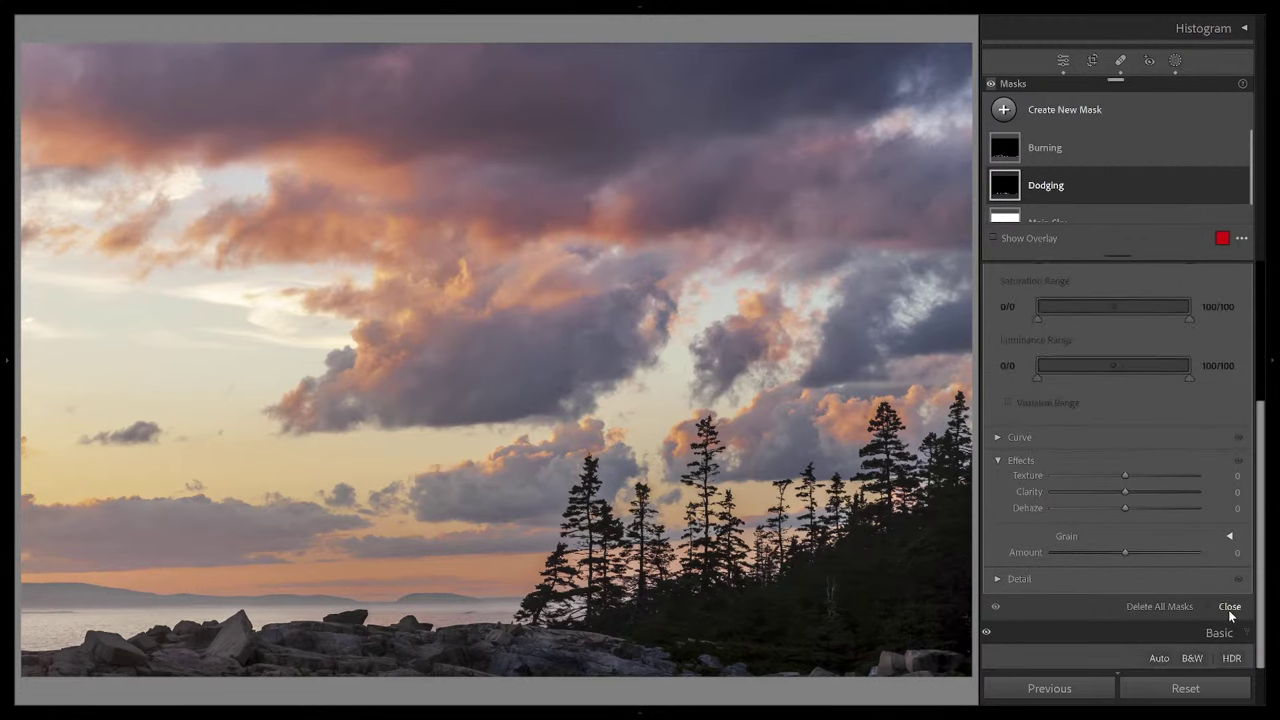
click(1229, 607)
key(y)
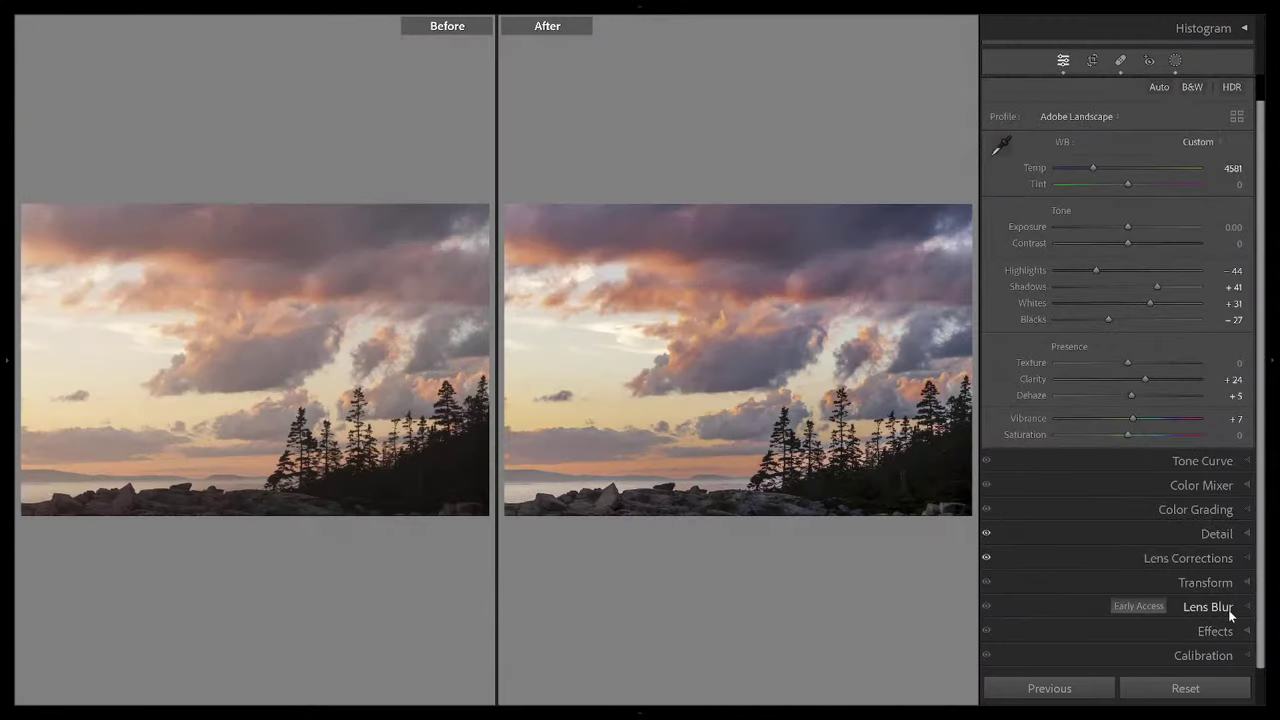
Step: View the before and after comparison with the side panels hidden, and return to the single-photo view with all panels shown
key(Tab)
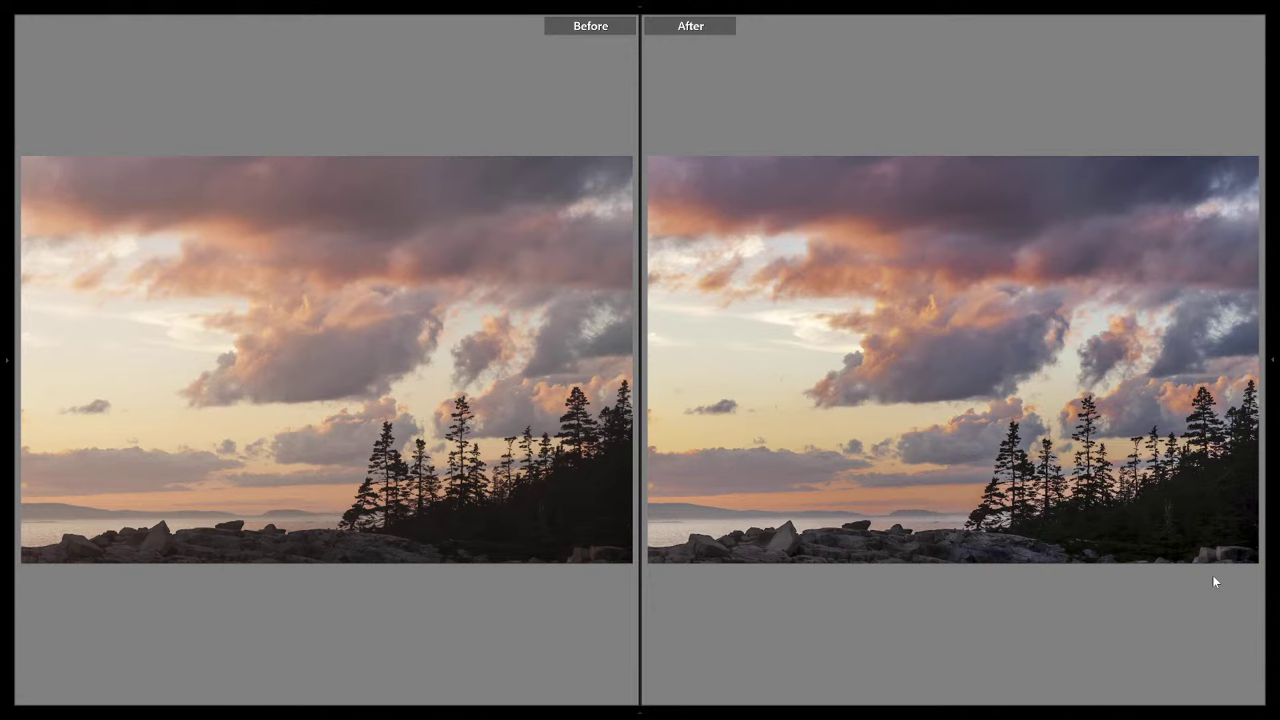
key(y)
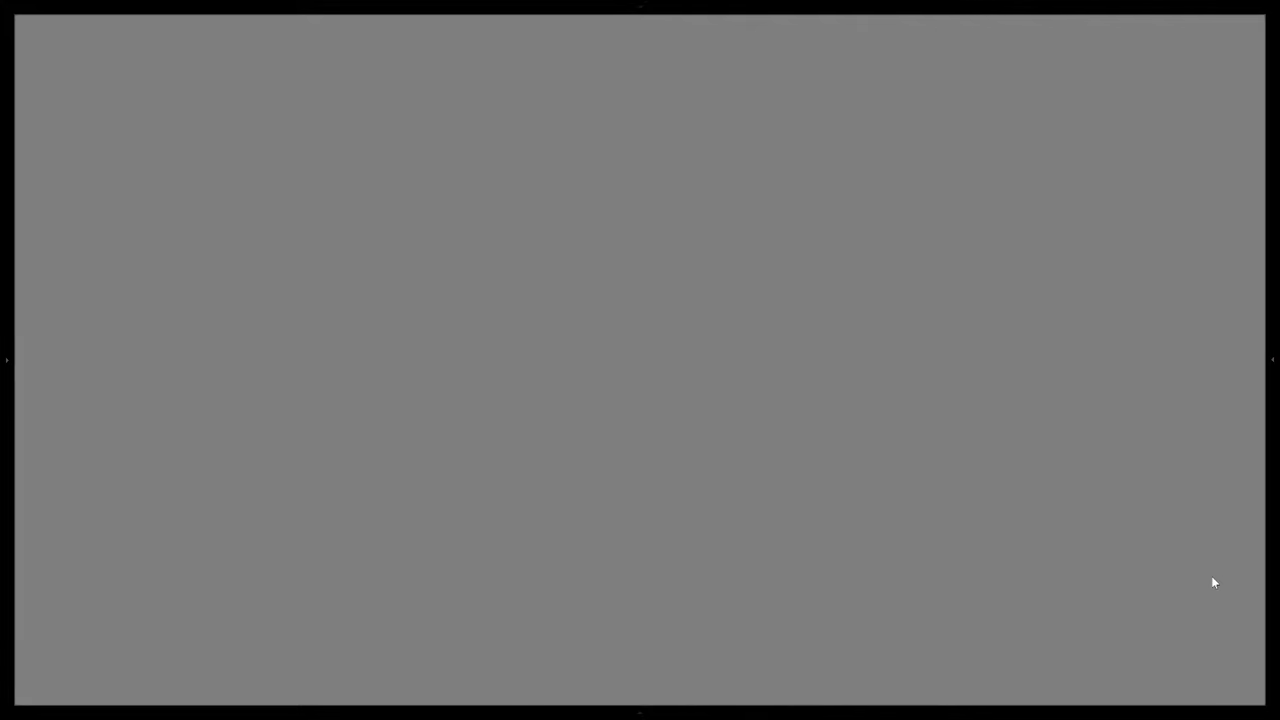
key(shift+Tab)
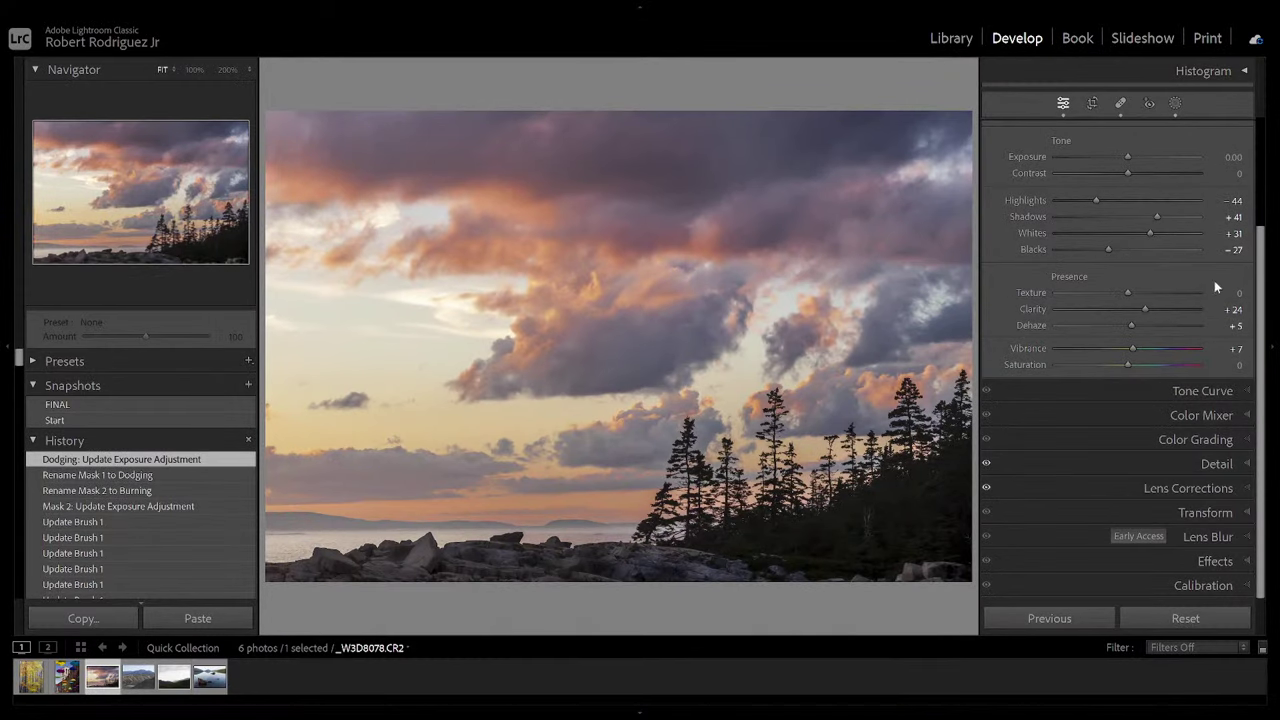
Step: Set the basic Contrast to +1 and the tone curve's Point Curve to Medium Contrast
scroll(1200, 270, up, 5)
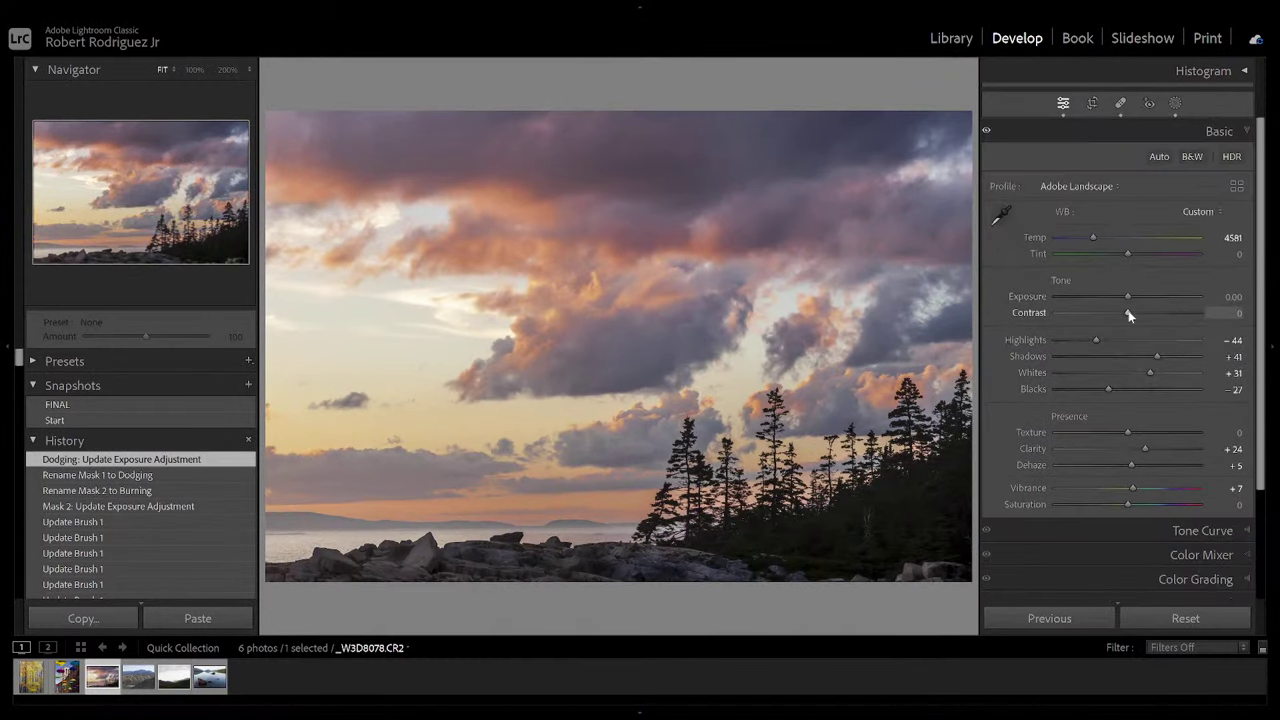
drag(1130, 316, 1129, 316)
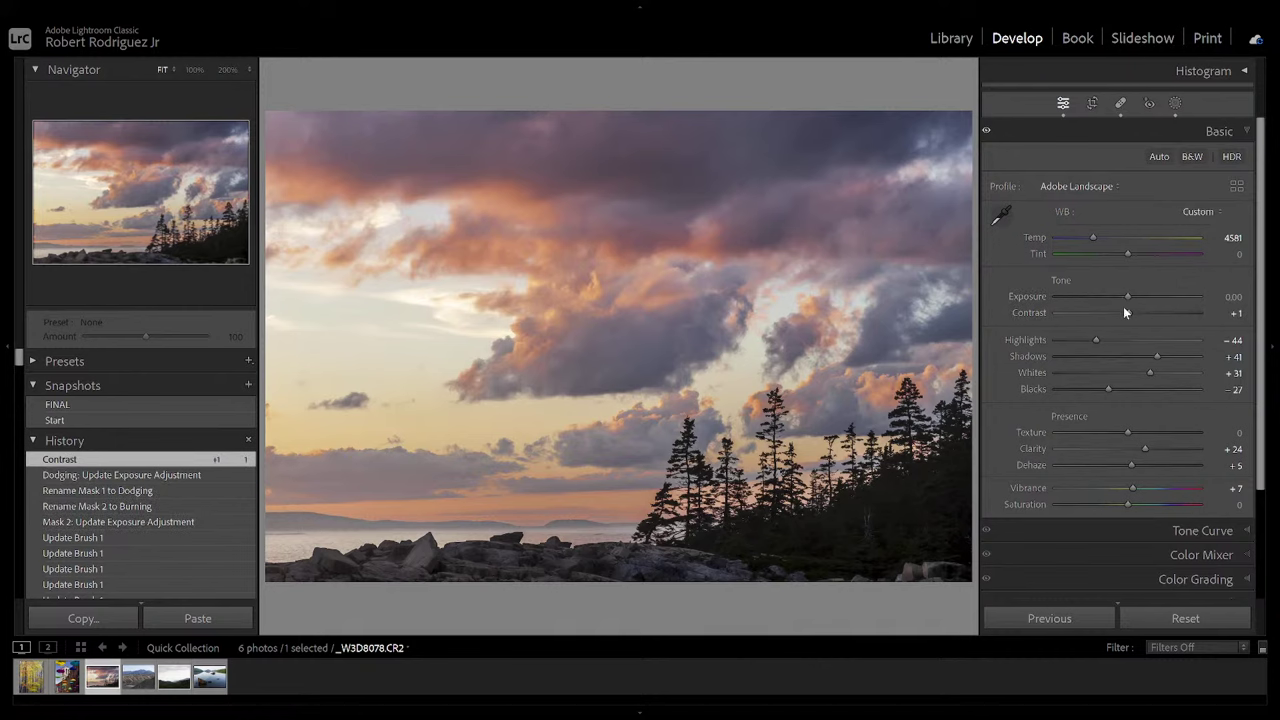
scroll(1123, 306, down, 1)
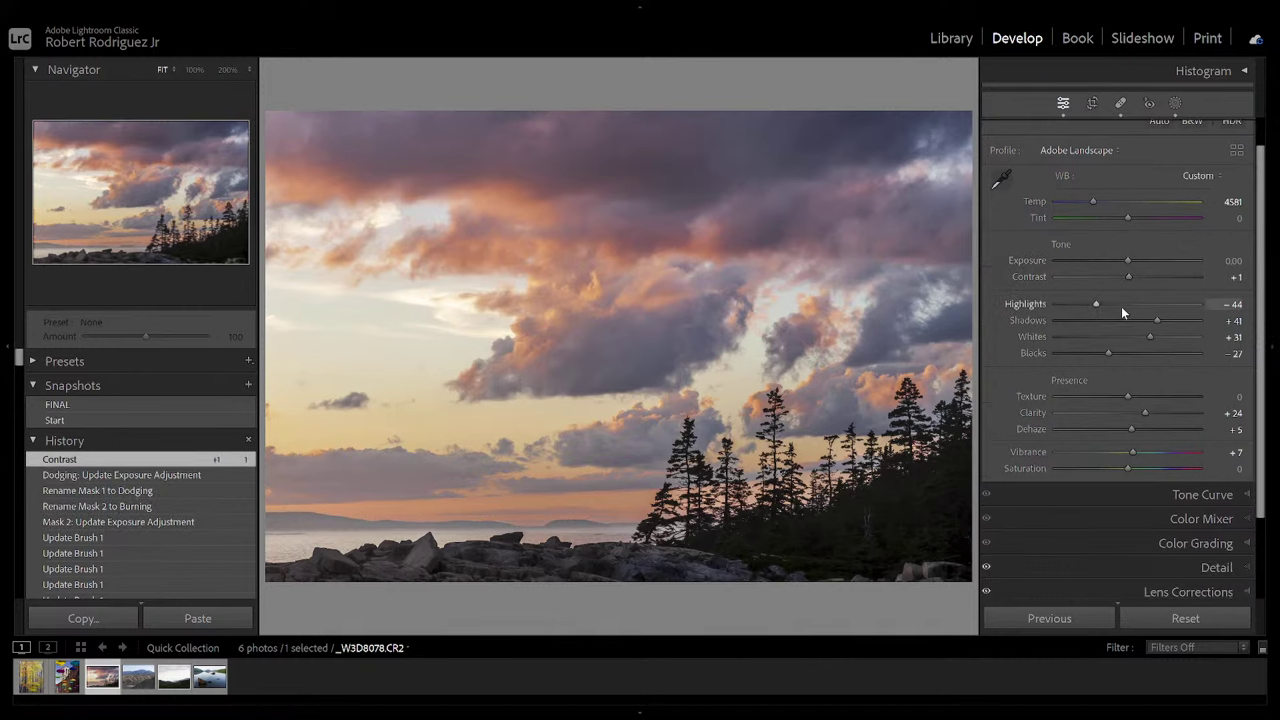
click(1246, 494)
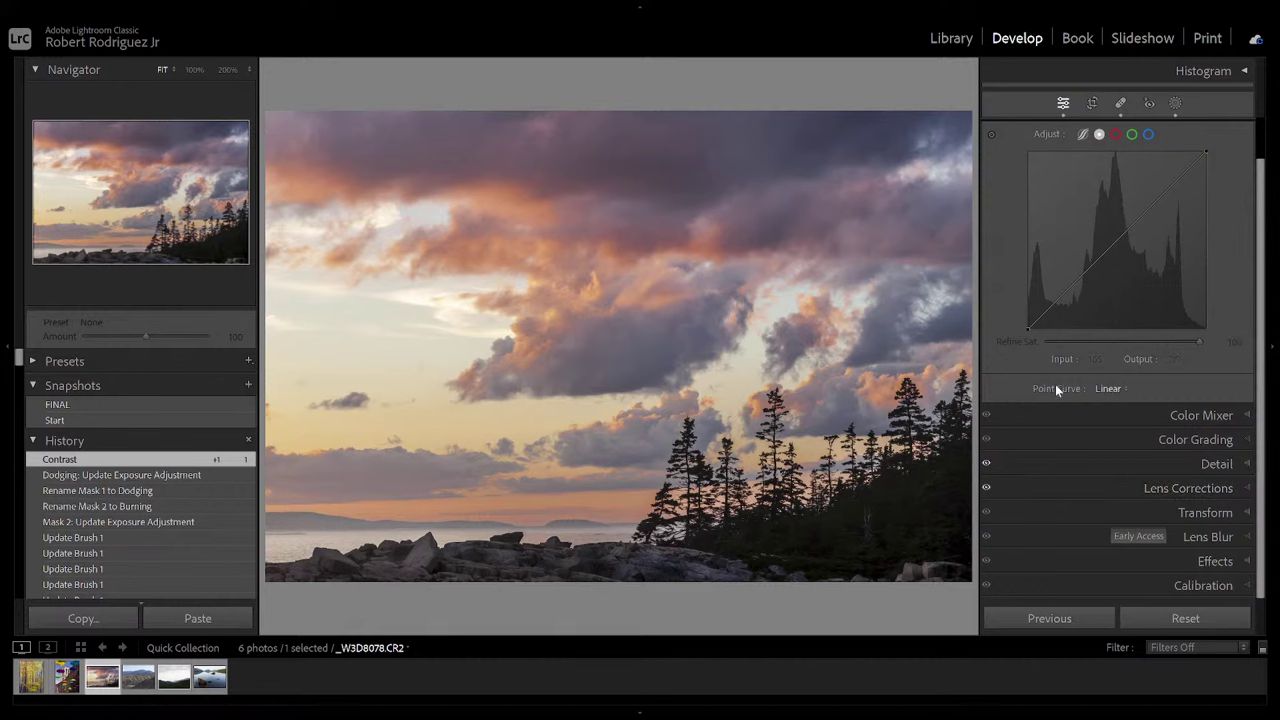
click(1113, 389)
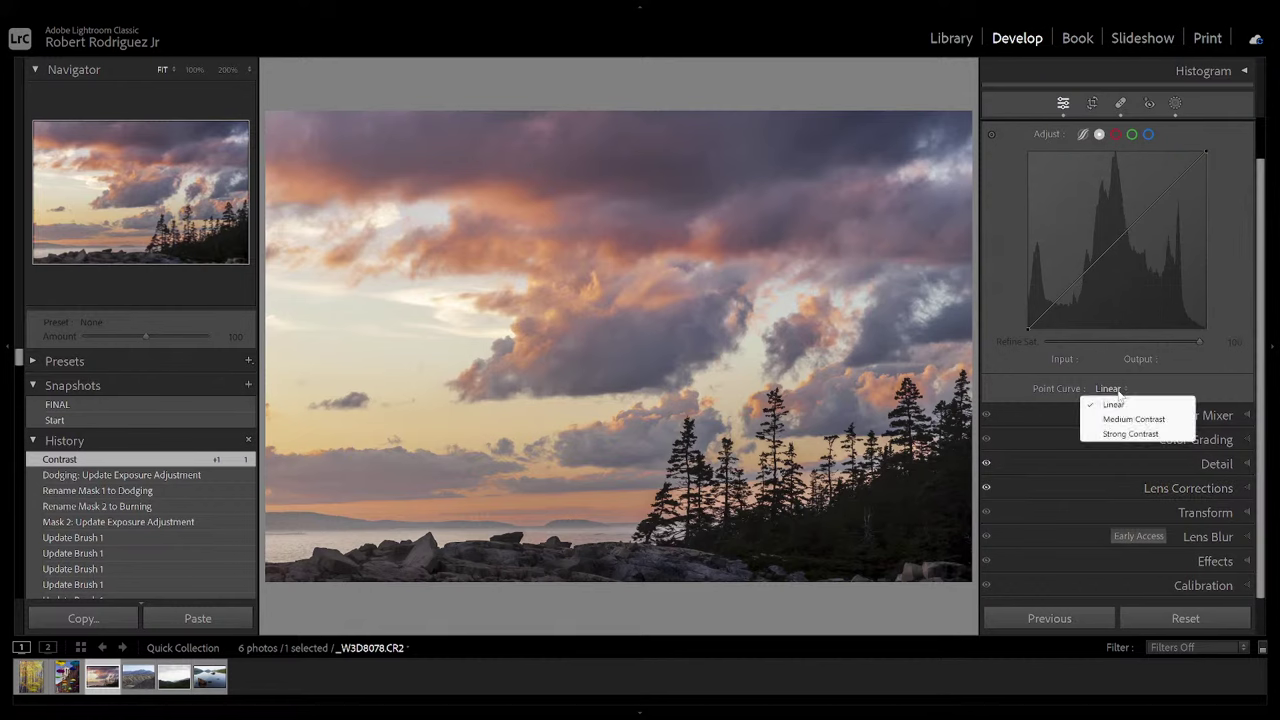
click(1126, 419)
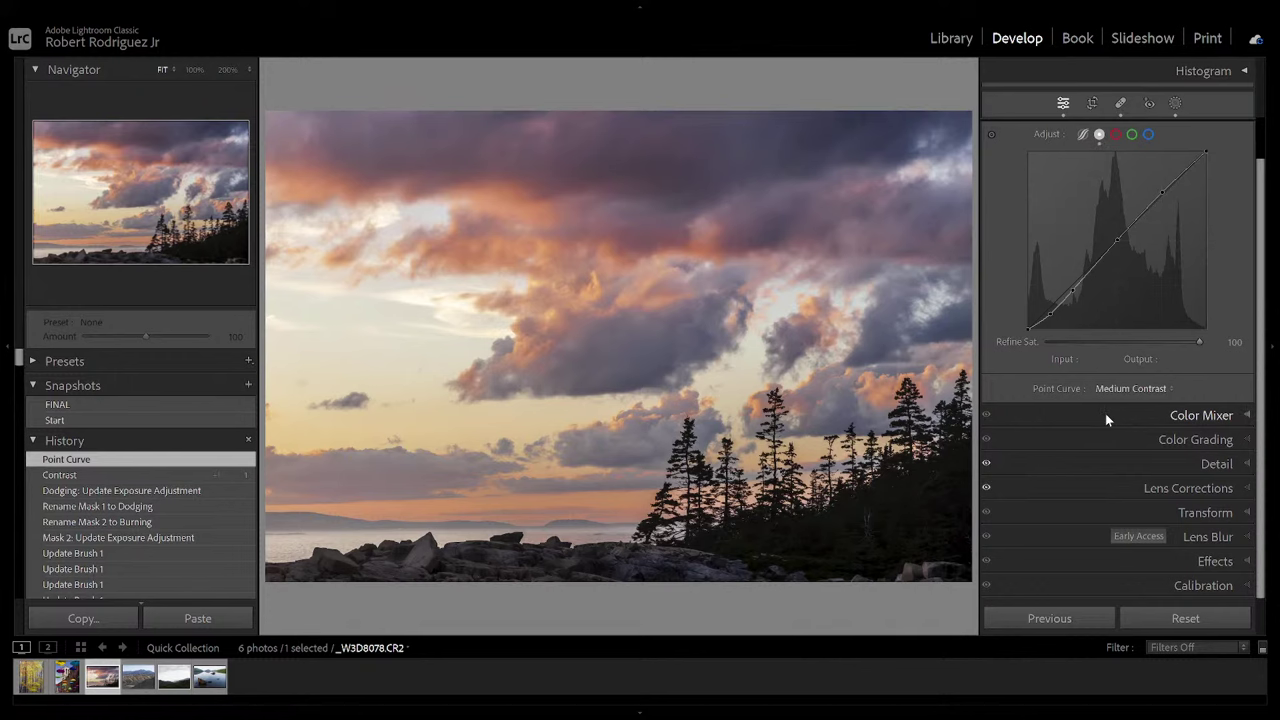
Step: Compare the photo before and after the edits side by side with all surrounding panels hidden
scroll(1245, 255, up, 2)
key(y)
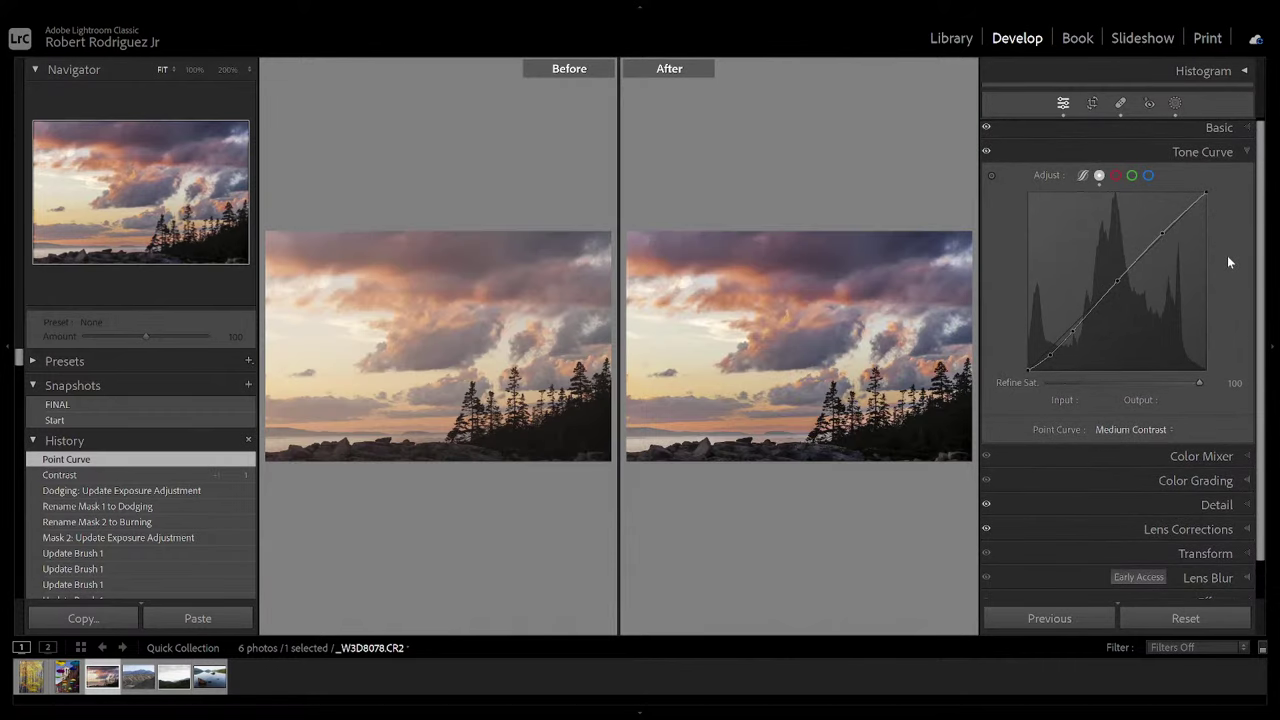
key(shift+Tab)
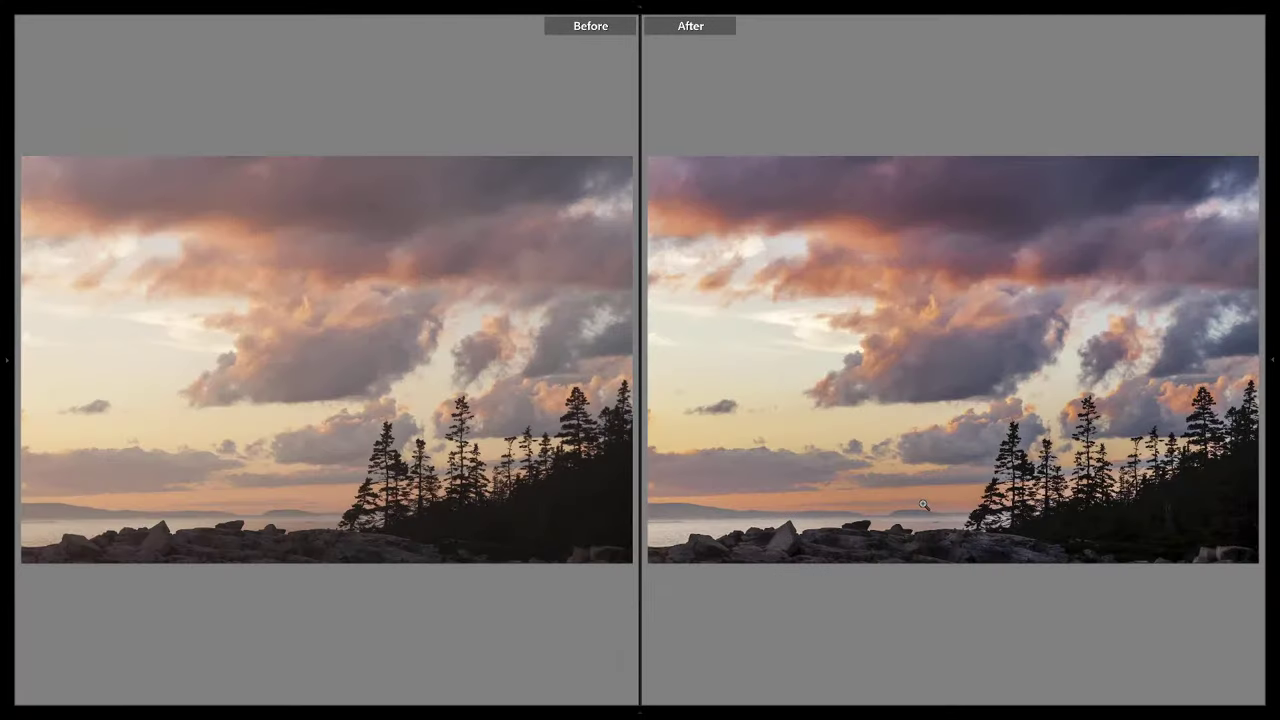